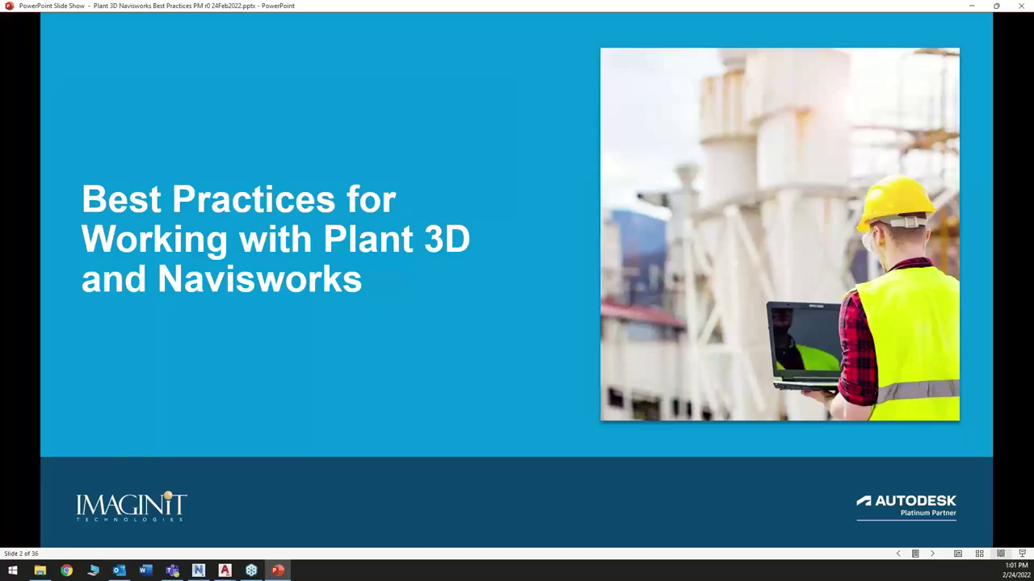
Advance the slide show through the Presenters slide to slide 4, the IMAGINiT Technologies overview.
{"action": "key", "text": "Right"}
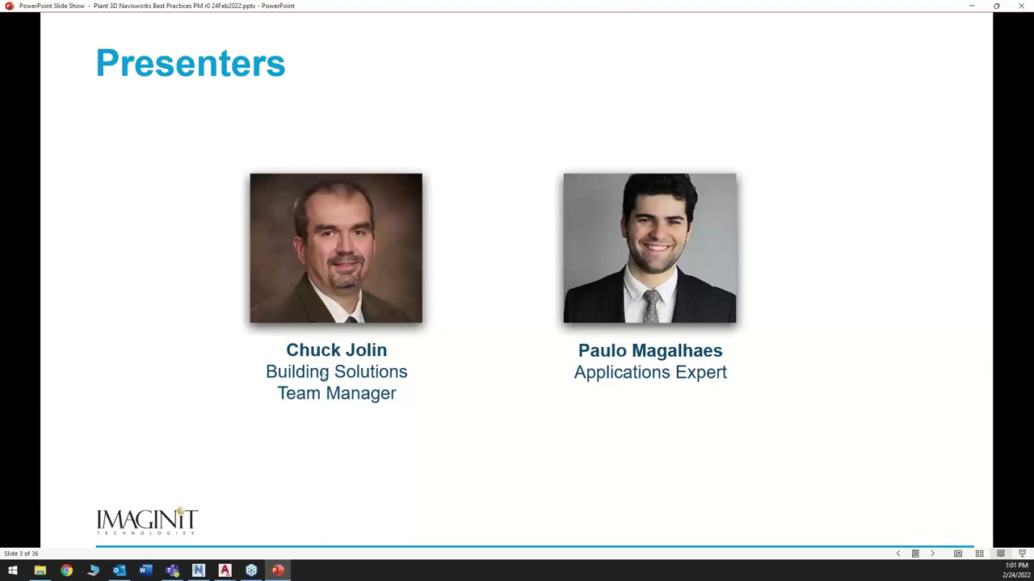
{"action": "left_click", "coordinate": [515, 339]}
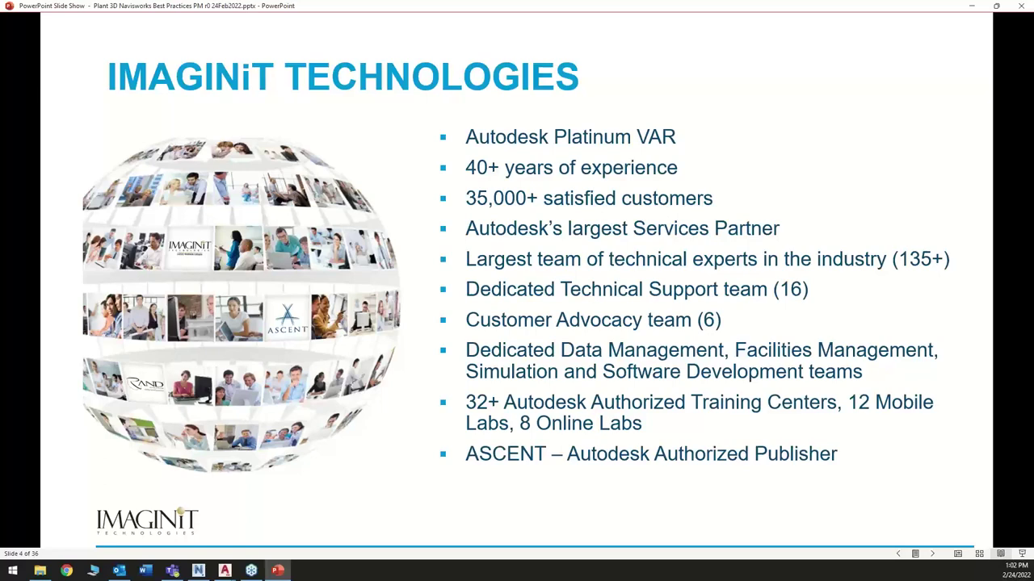
Advance from slide 4 through Your Problem Solved and Consulting slides to slide 7, Webcast Agenda.
{"action": "key", "text": "Right"}
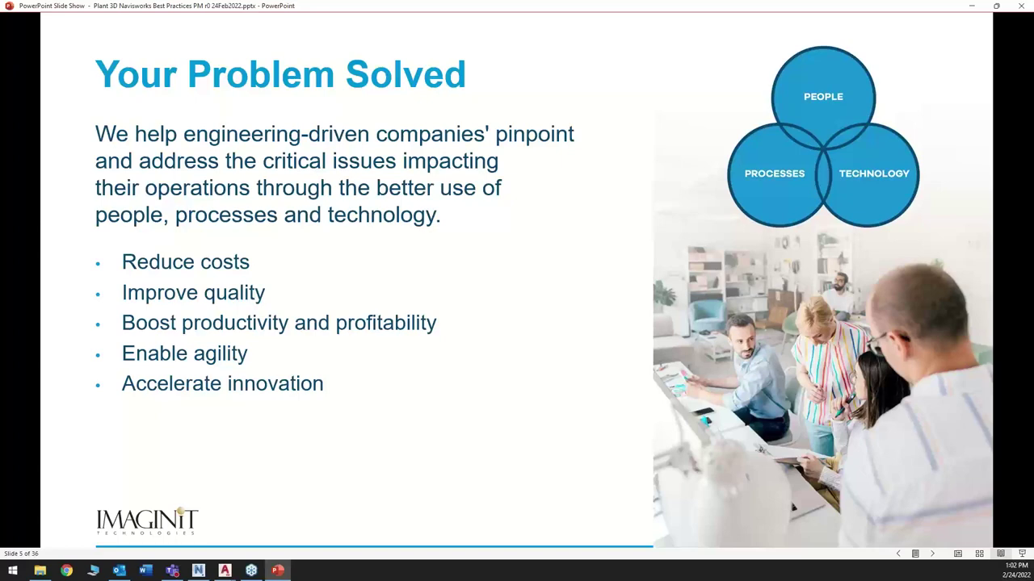
{"action": "key", "text": "Right"}
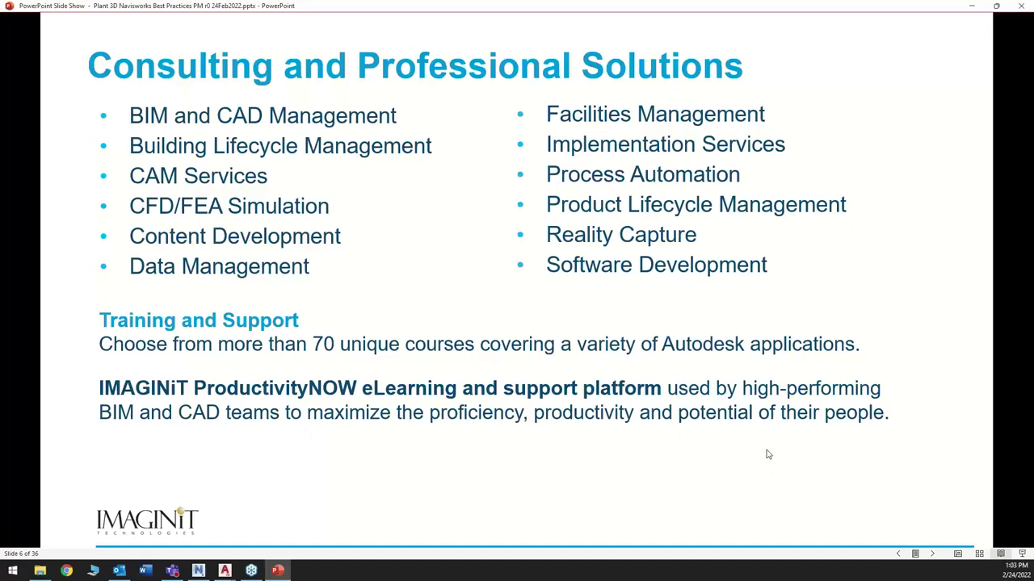
{"action": "left_click", "coordinate": [421, 399]}
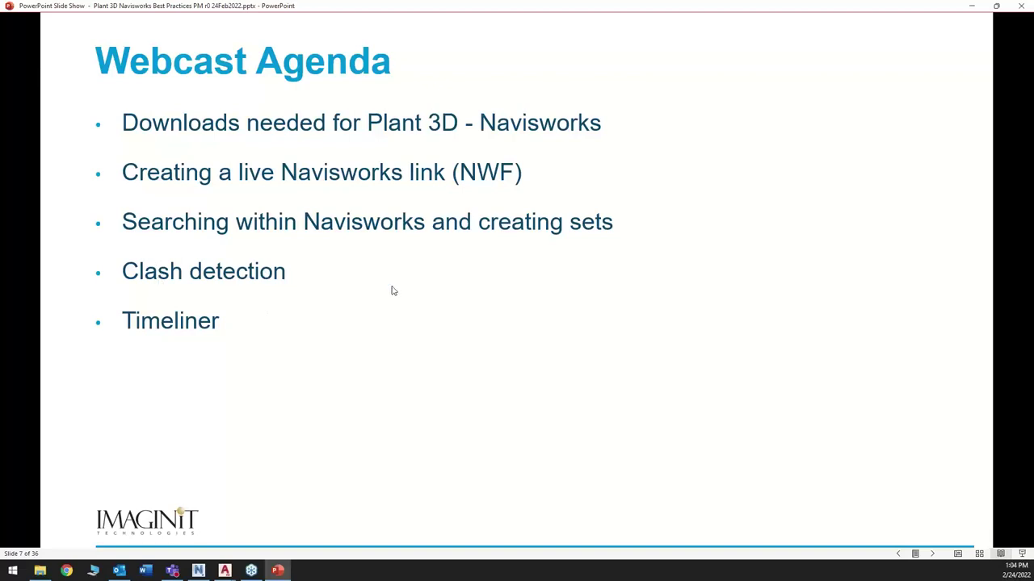
Move the slide show forward to the Download #1 - Object Enabler slide.
{"action": "key", "text": "Right"}
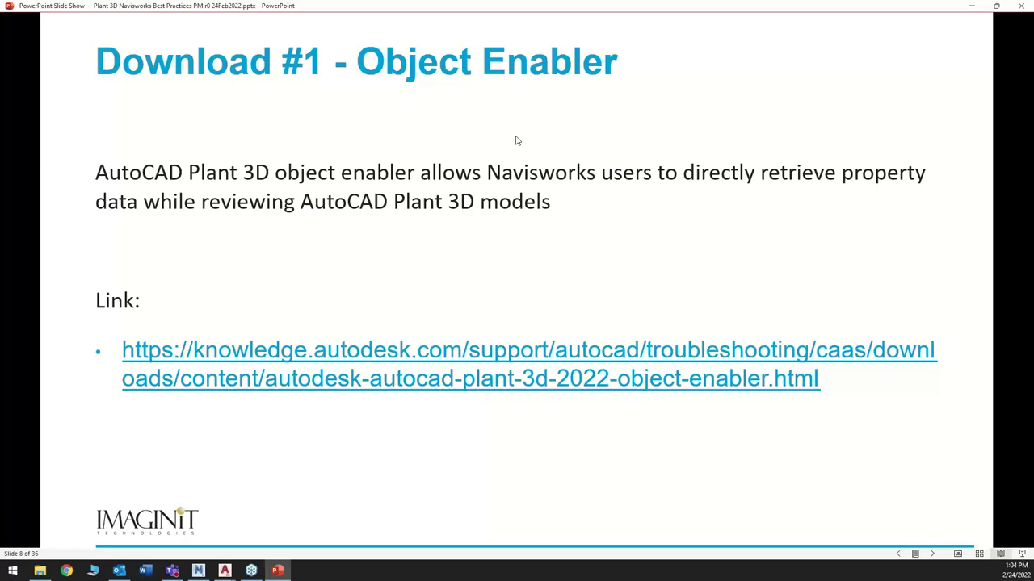
Advance the show to slide 10, Download #2 – Navisworks NWC Export Utility.
{"action": "left_click", "coordinate": [482, 176]}
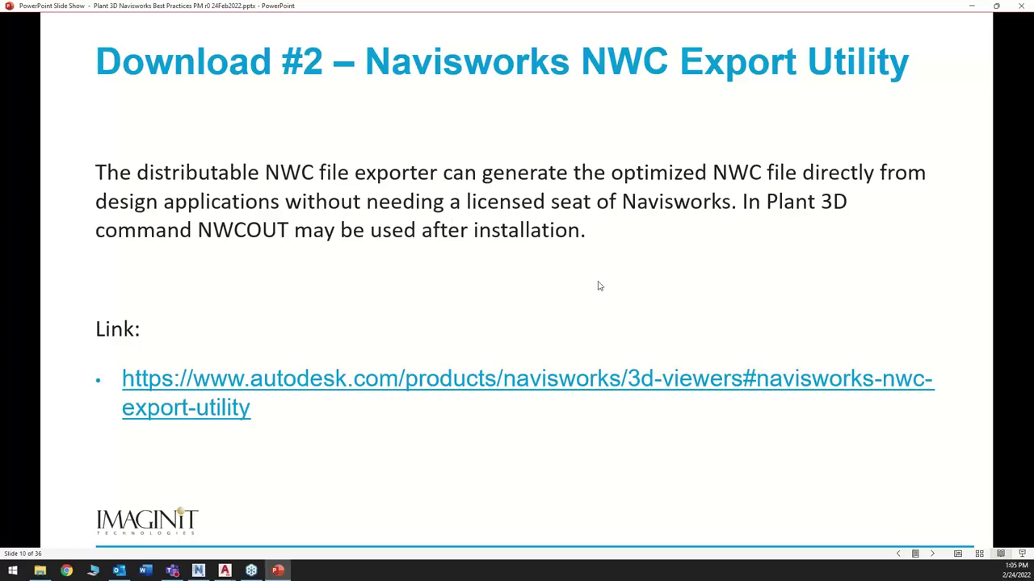
Advance past Download #3 – Navisworks Freedom to slide 12, Options Editor In Navisworks.
{"action": "key", "text": "Right"}
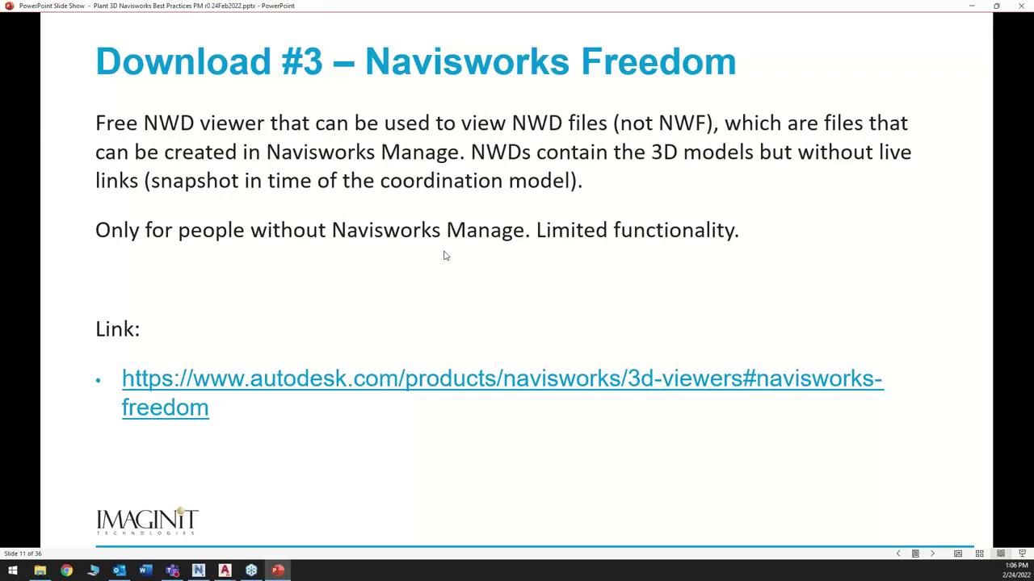
{"action": "key", "text": "Right"}
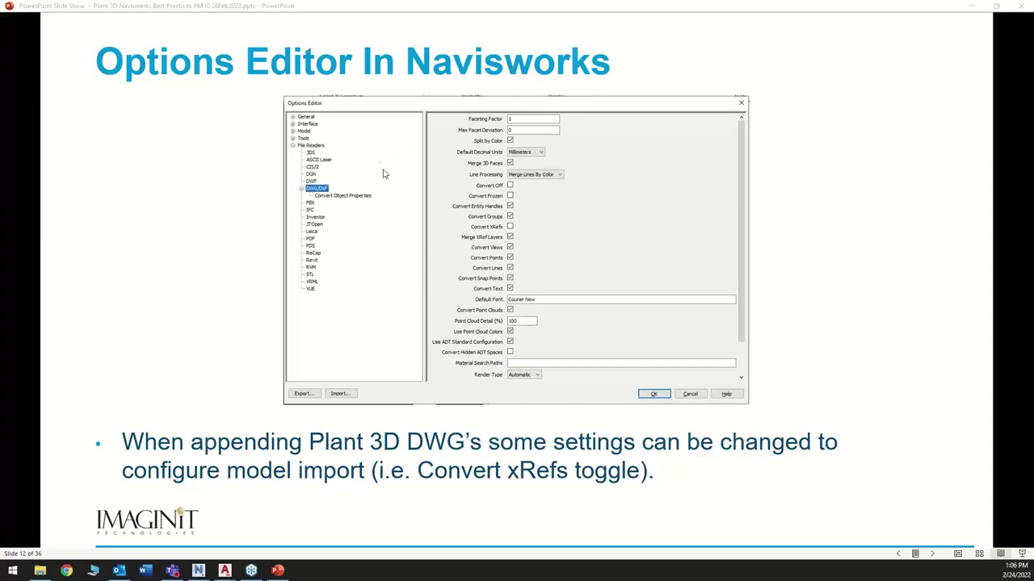
Review the Navisworks Options Editor's File Readers > DWG/DXF settings, then return to the slide show.
{"action": "key", "text": "alt+Tab"}
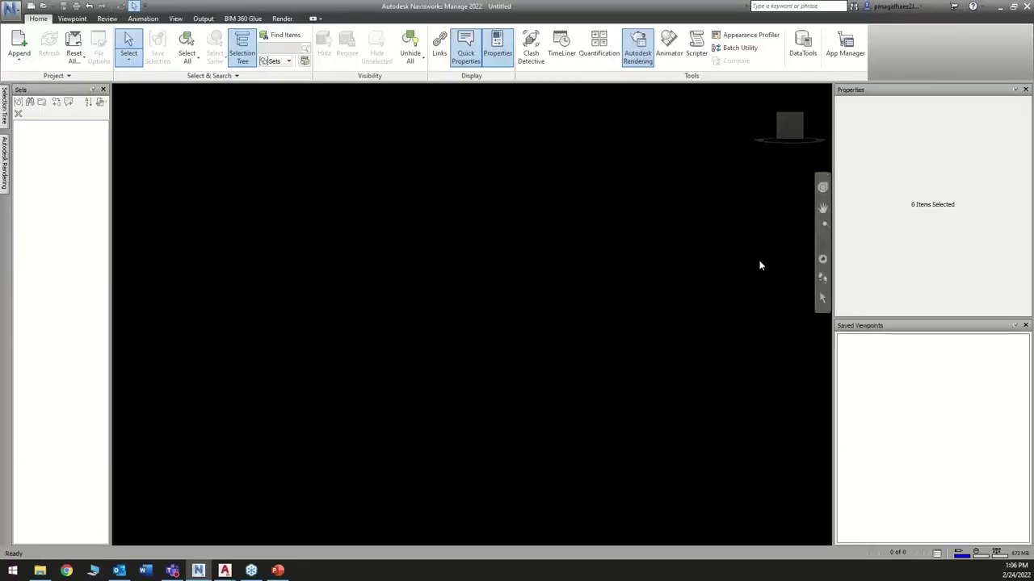
{"action": "left_click", "coordinate": [11, 7]}
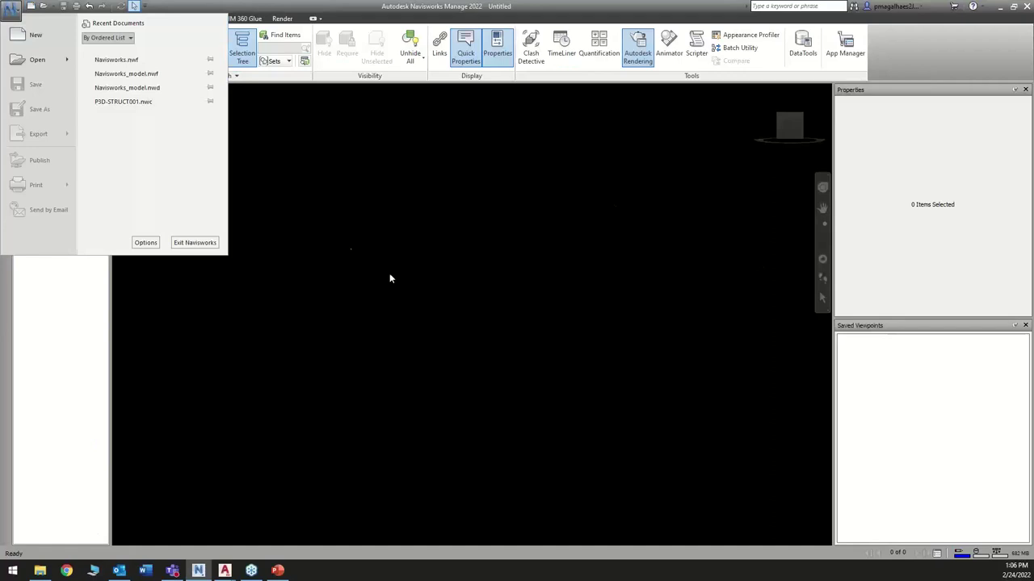
{"action": "left_click", "coordinate": [150, 242]}
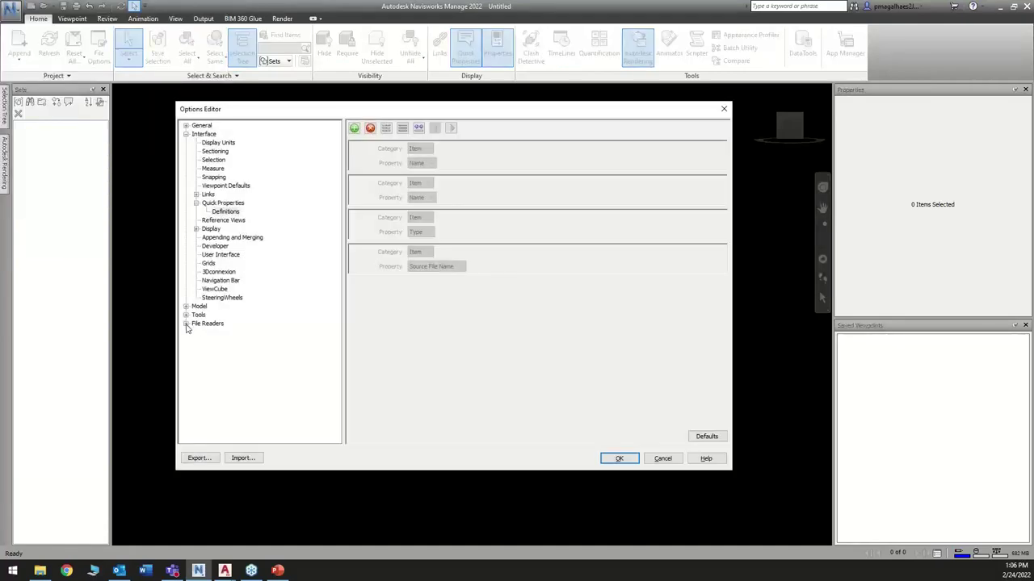
{"action": "left_click", "coordinate": [186, 323]}
{"action": "left_click", "coordinate": [202, 324]}
{"action": "scroll", "coordinate": [226, 331], "scroll_direction": "down", "scroll_amount": 2}
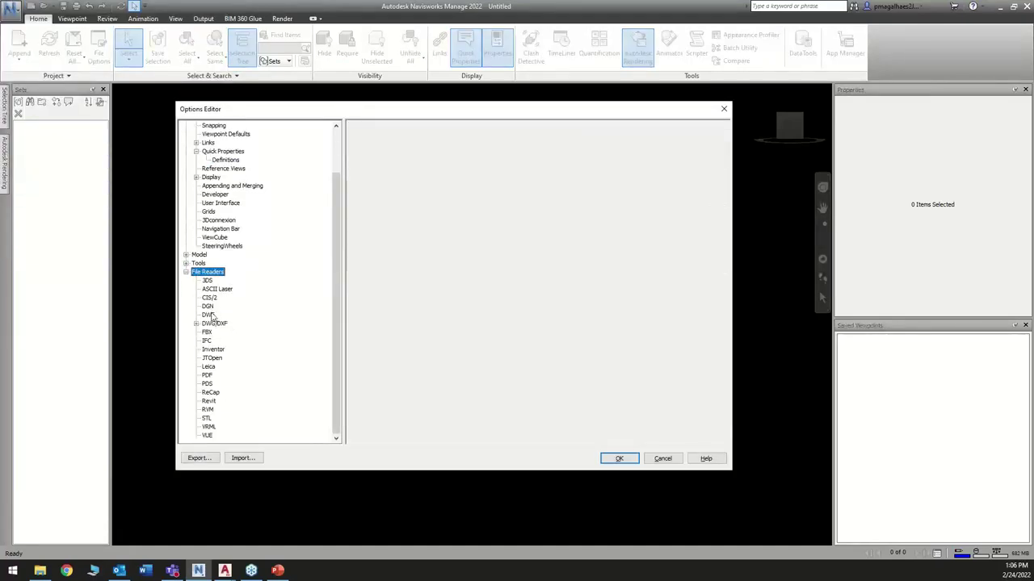
{"action": "left_click", "coordinate": [215, 325]}
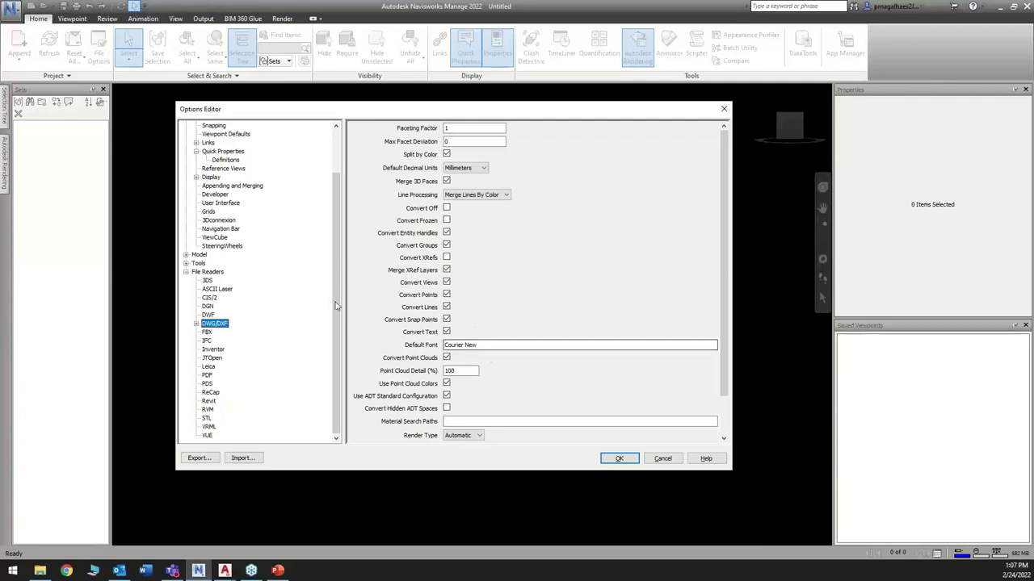
{"action": "scroll", "coordinate": [272, 252], "scroll_direction": "up", "scroll_amount": 2}
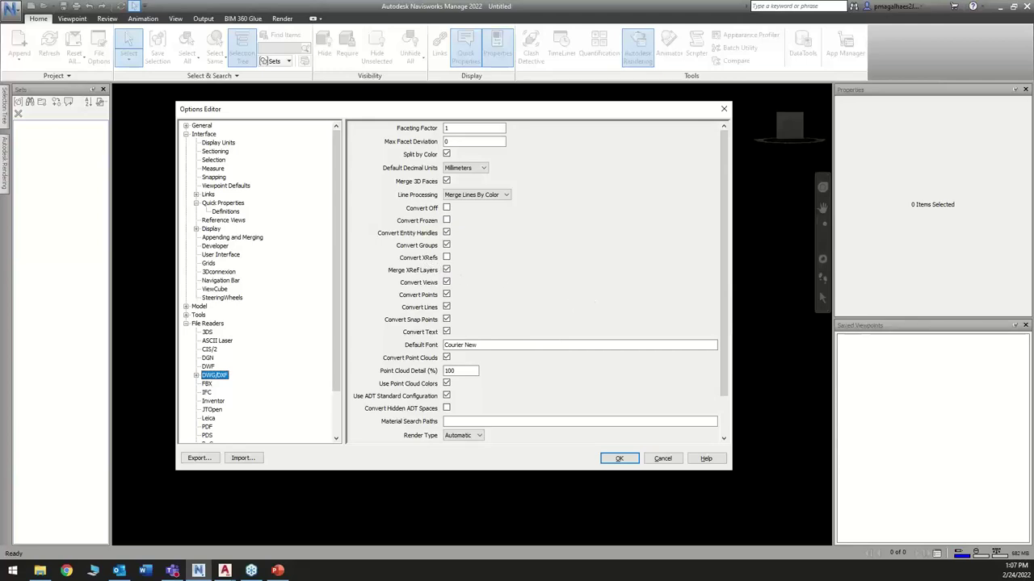
{"action": "key", "text": "alt+Tab"}
Page the slide show to slide 12, Options Editor In Navisworks, then bring Navisworks forward.
{"action": "left_click", "coordinate": [702, 306]}
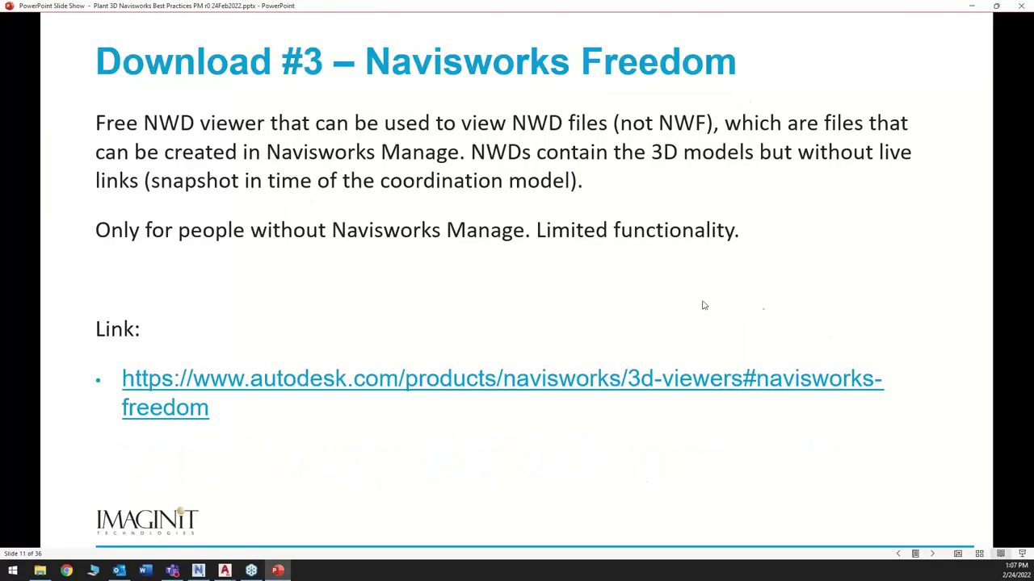
{"action": "key", "text": "Left"}
{"action": "left_click", "coordinate": [533, 162]}
{"action": "key", "text": "Left"}
{"action": "left_click", "coordinate": [527, 121]}
{"action": "left_click", "coordinate": [527, 153]}
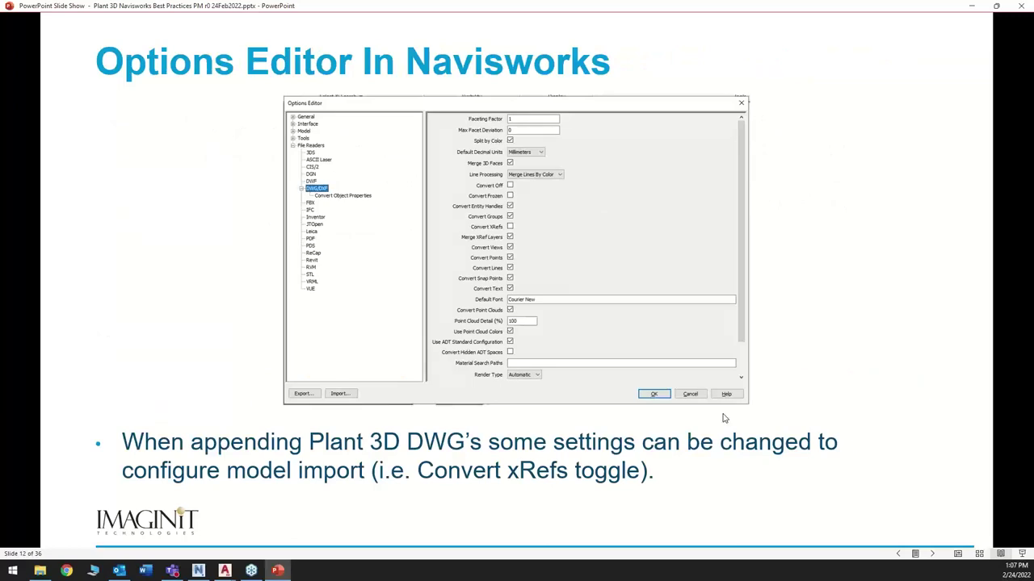
{"action": "key", "text": "alt+Tab"}
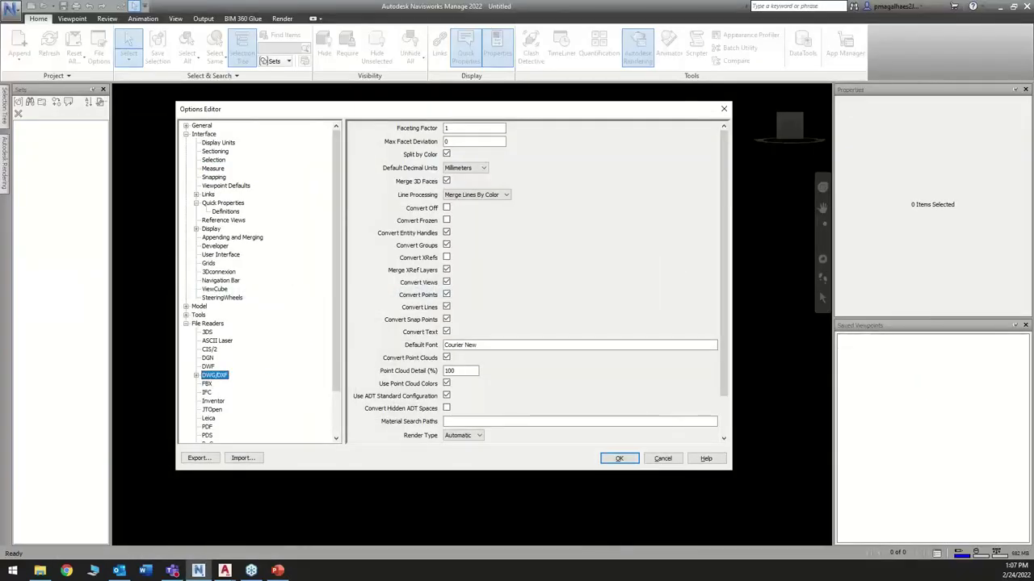
Cancel the Options Editor without changes and switch to AutoCAD Plant 3D.
{"action": "left_click", "coordinate": [666, 458]}
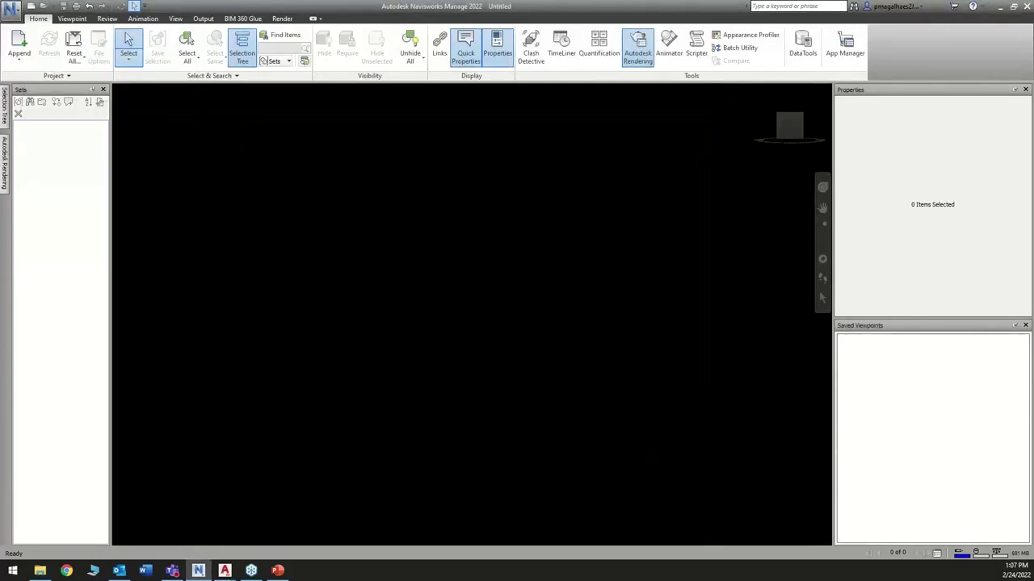
{"action": "key", "text": "alt+Tab"}
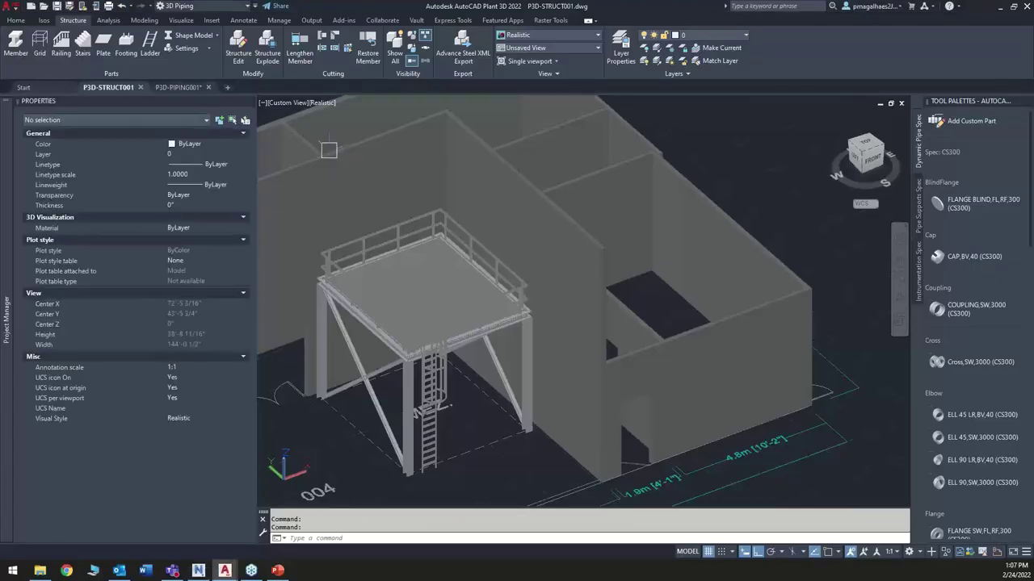
Show the P3D-PIPING001 drawing's coloured pipe lines around the tank platform, then return to Navisworks.
{"action": "left_click", "coordinate": [178, 87]}
{"action": "scroll", "coordinate": [546, 307], "scroll_direction": "down", "scroll_amount": 2}
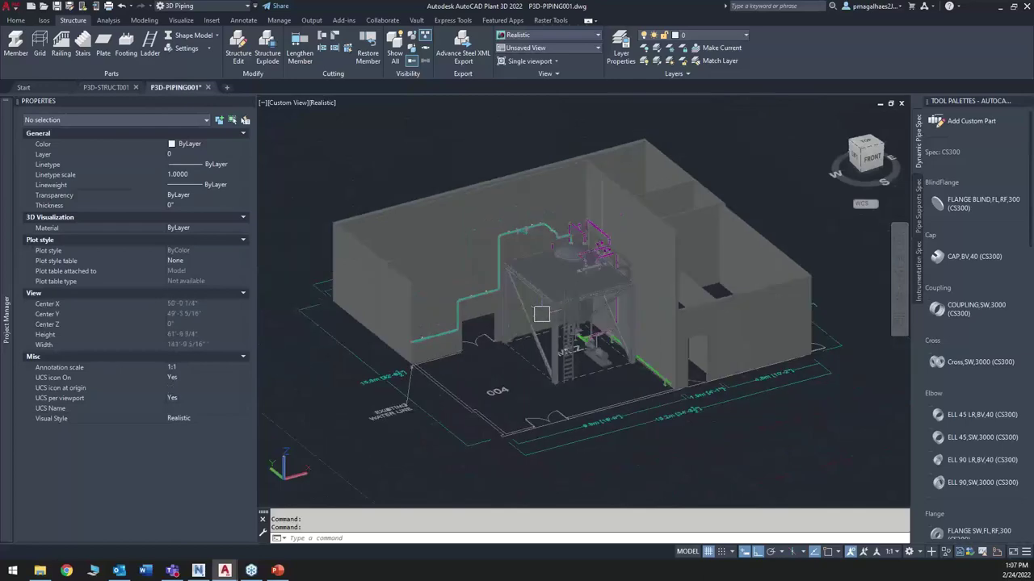
{"action": "scroll", "coordinate": [485, 315], "scroll_direction": "up", "scroll_amount": 4}
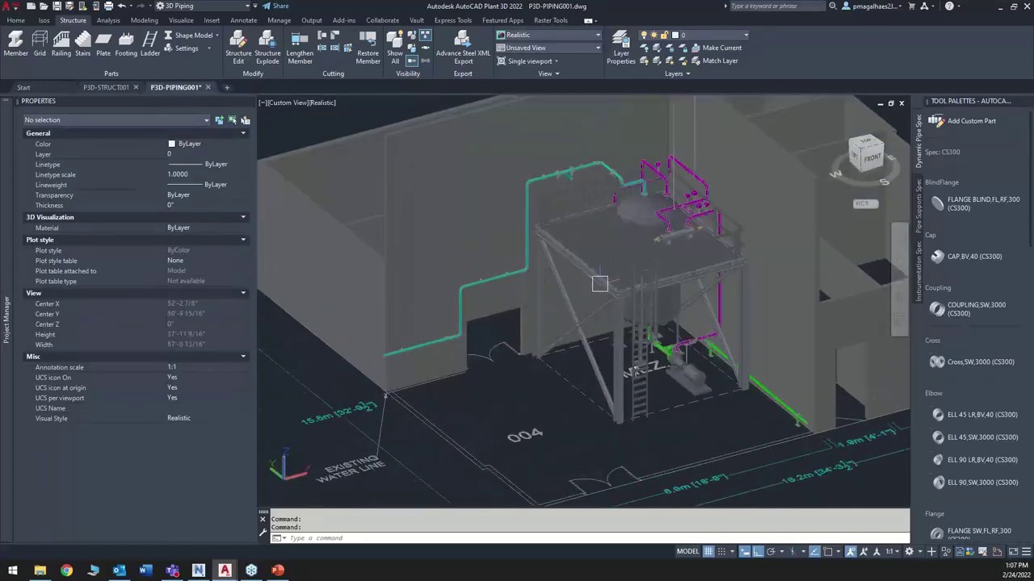
{"action": "scroll", "coordinate": [660, 319], "scroll_direction": "down", "scroll_amount": 3}
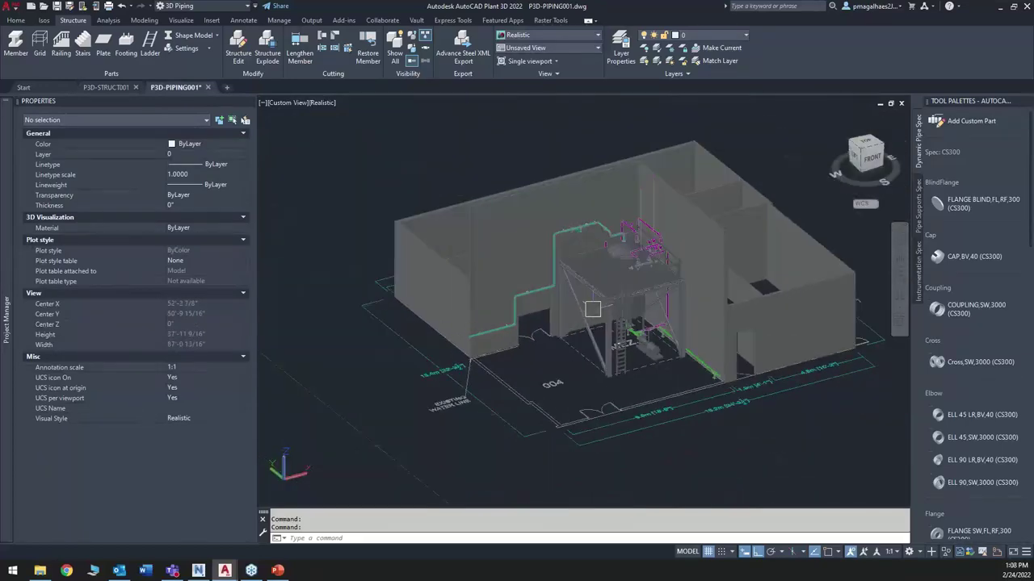
{"action": "middle_click_drag", "start_coordinate": [592, 309], "coordinate": [638, 327], "text": "shift"}
{"action": "scroll", "coordinate": [615, 372], "scroll_direction": "up", "scroll_amount": 2}
{"action": "scroll", "coordinate": [637, 326], "scroll_direction": "up", "scroll_amount": 2}
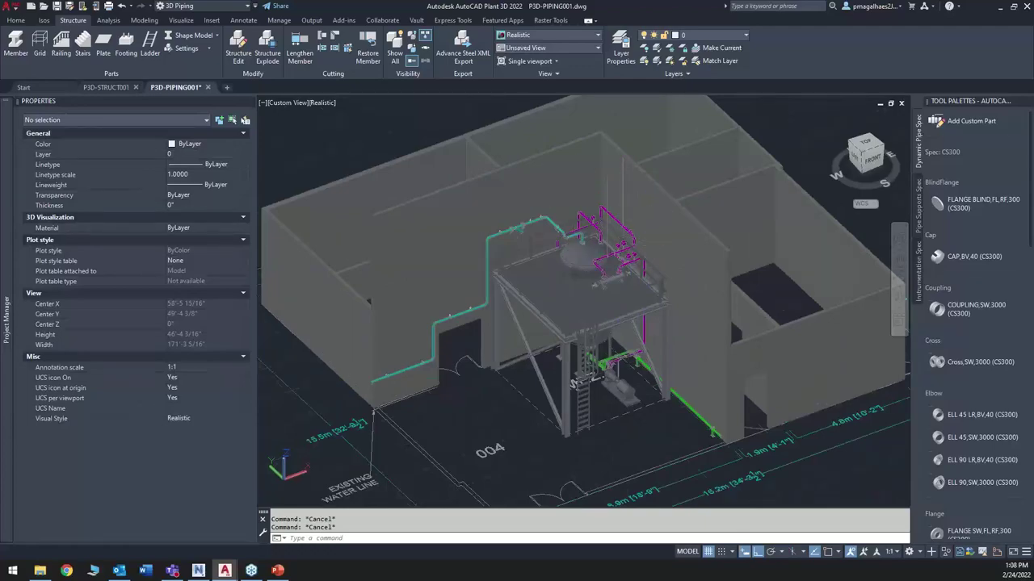
{"action": "key", "text": "alt+Tab"}
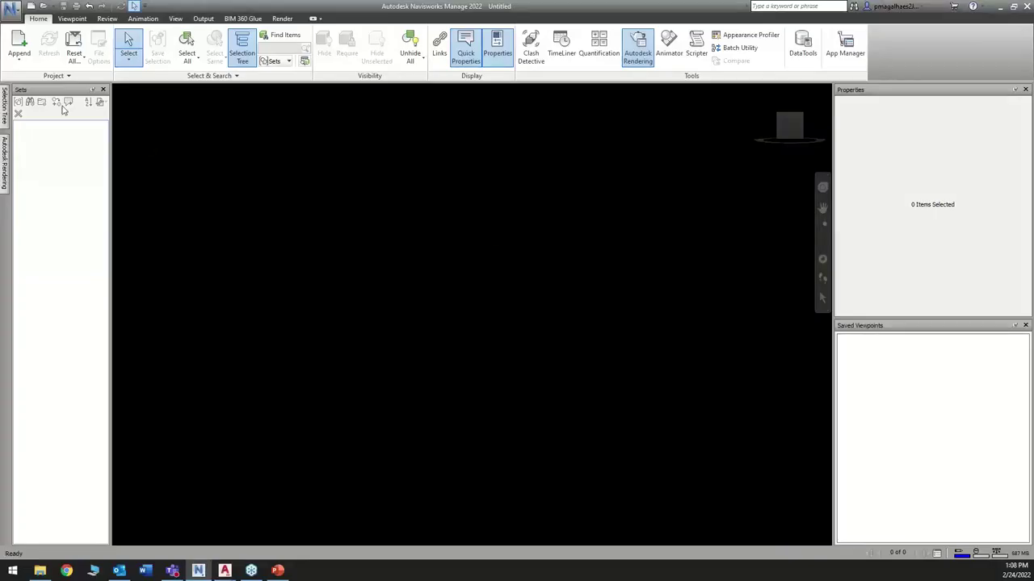
Append P3D-PIPING001.dwg from the Desktop's Plant 3D Project > Plant 3D Models folder.
{"action": "left_click", "coordinate": [19, 46]}
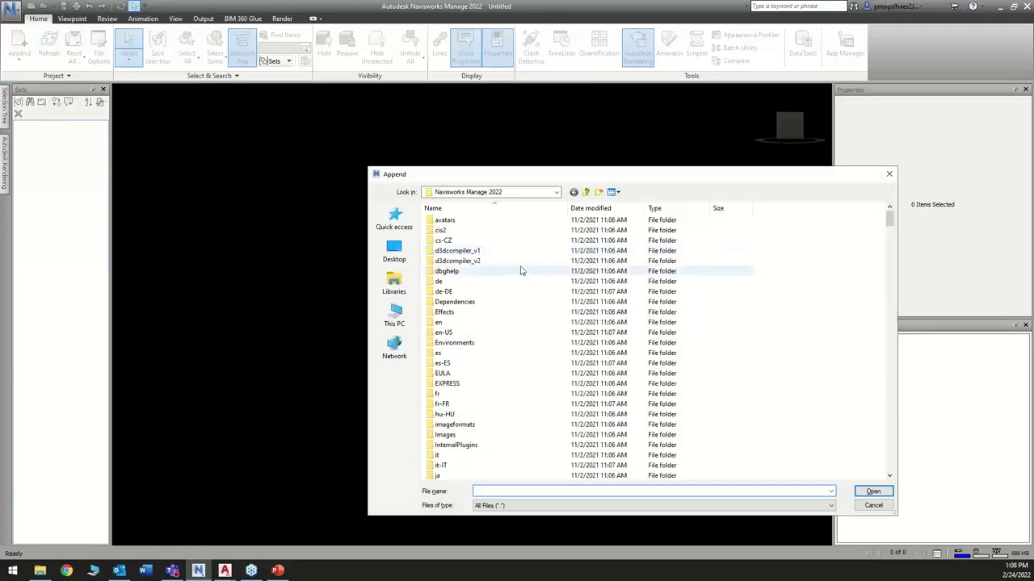
{"action": "left_click", "coordinate": [395, 252]}
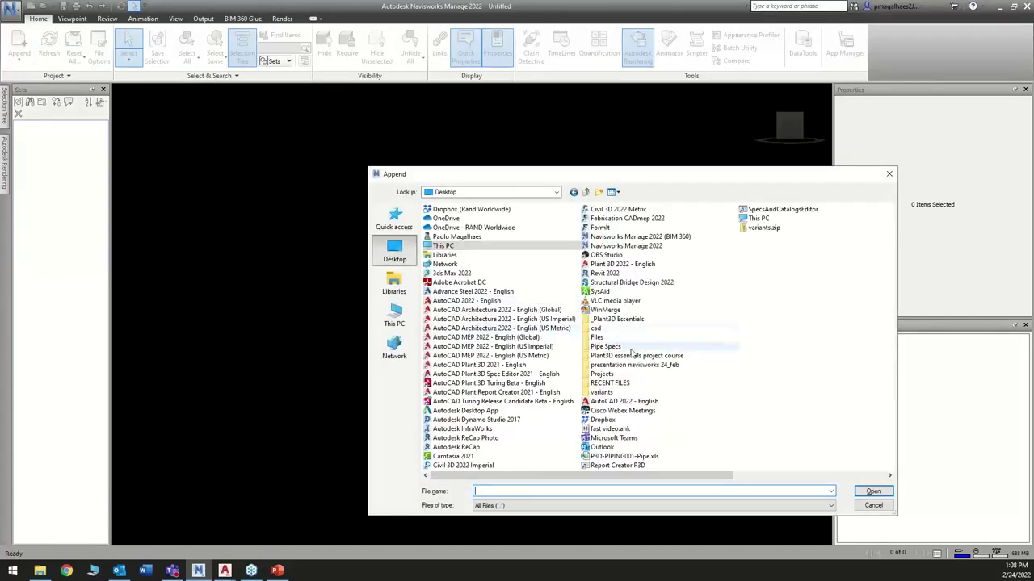
{"action": "double_click", "coordinate": [605, 365]}
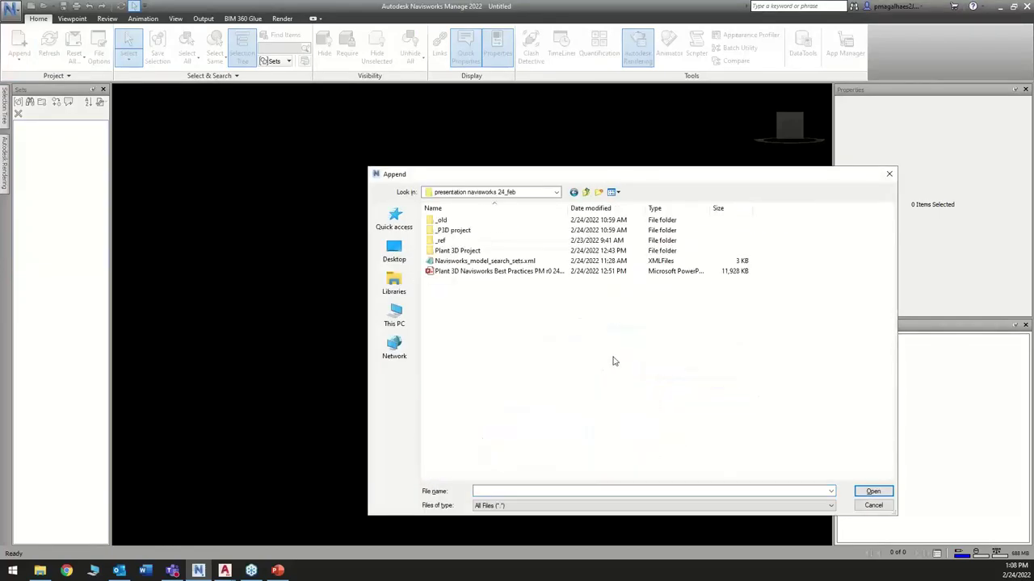
{"action": "left_click", "coordinate": [458, 252]}
{"action": "double_click", "coordinate": [458, 252]}
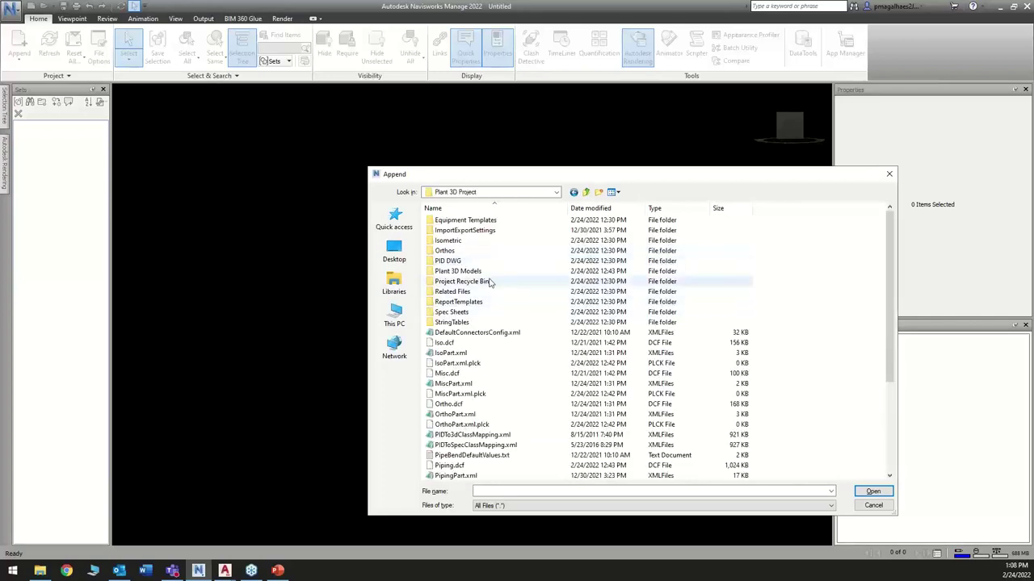
{"action": "double_click", "coordinate": [459, 272]}
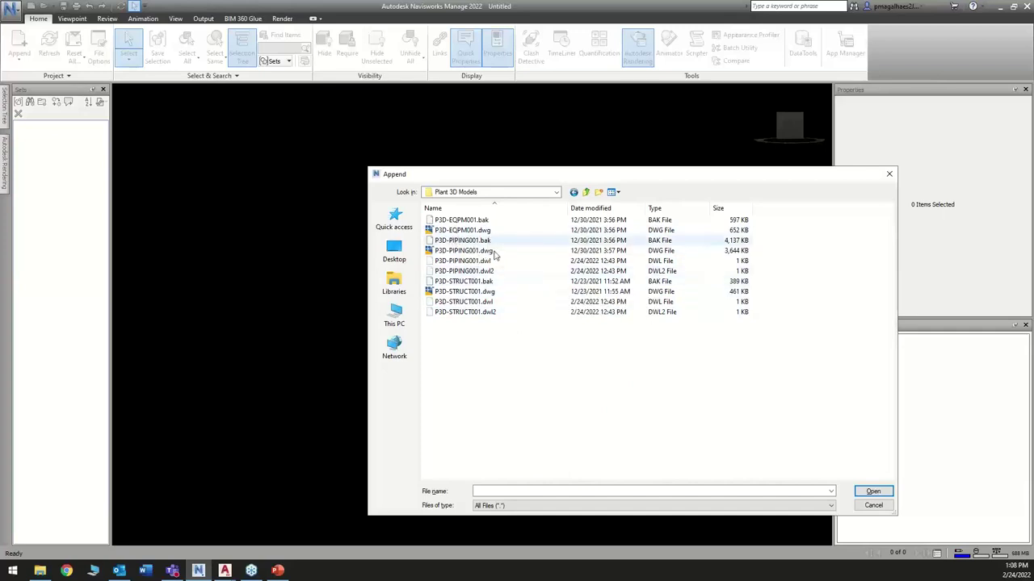
{"action": "left_click", "coordinate": [467, 251]}
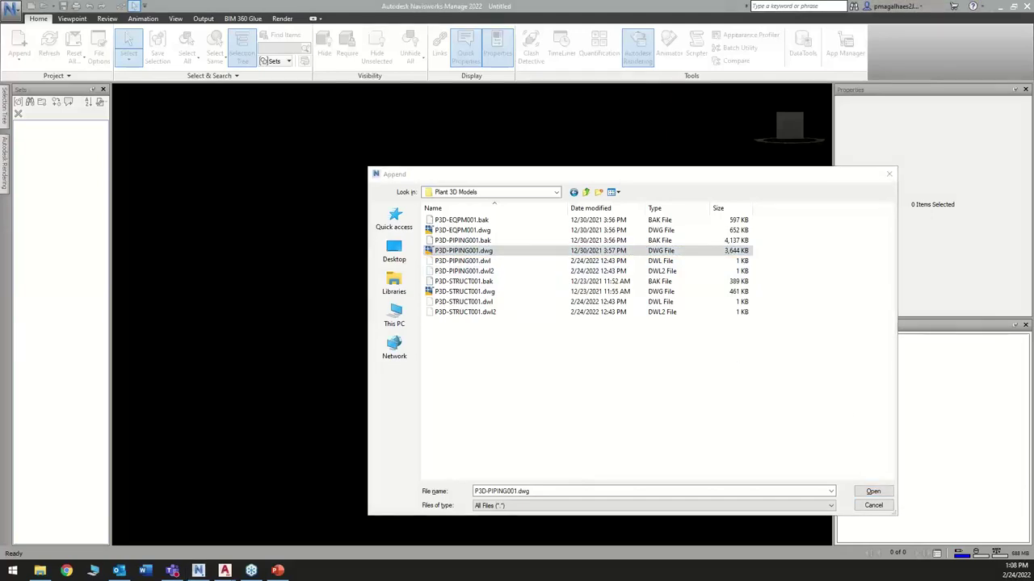
{"action": "left_click", "coordinate": [872, 491]}
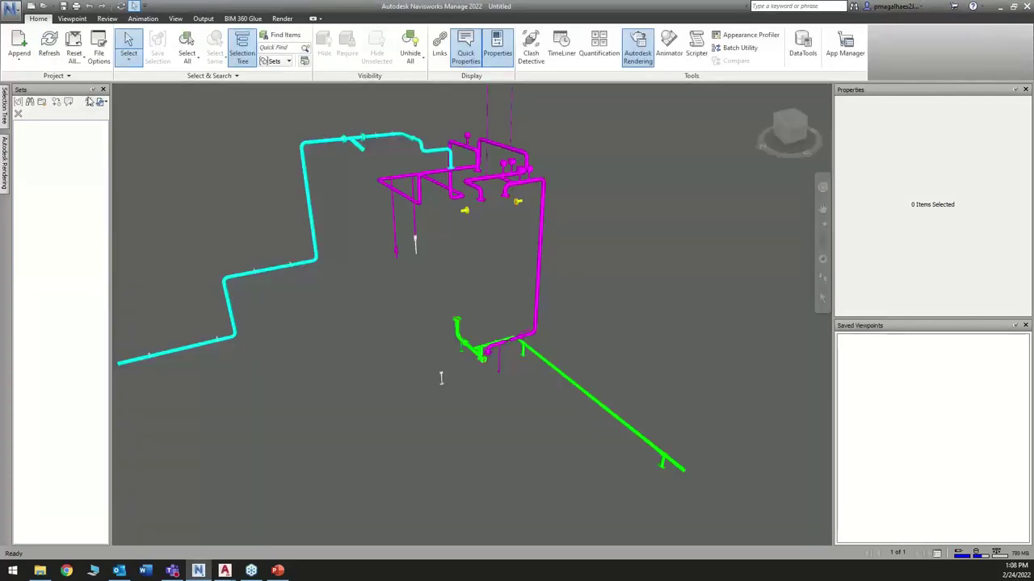
Append P3D-STRUCT001.dwg and P3D-EQPM001.dwg so the platform, tank and pump surround the pipes.
{"action": "left_click", "coordinate": [20, 45]}
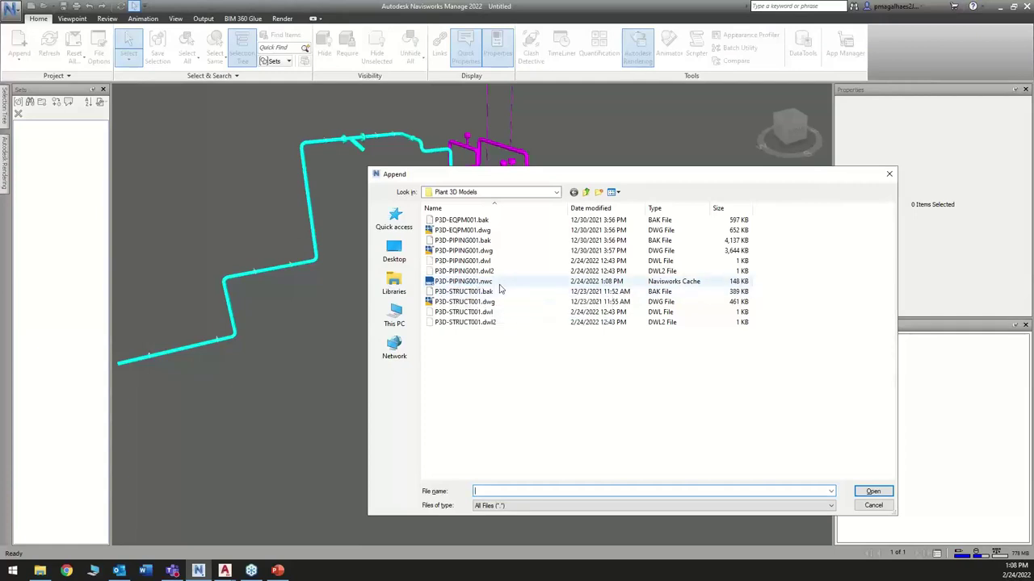
{"action": "left_click", "coordinate": [476, 302]}
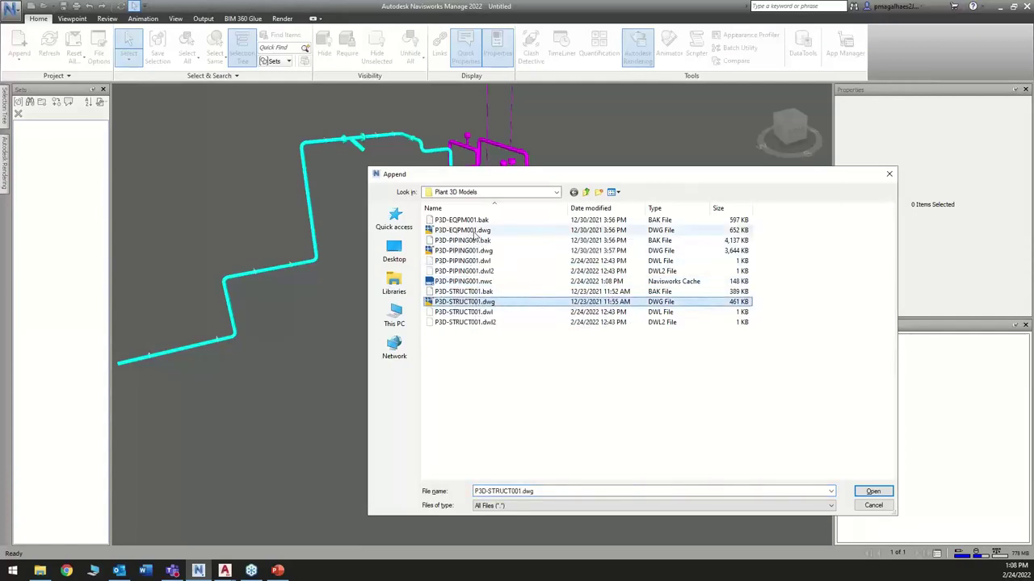
{"action": "left_click", "coordinate": [474, 232], "text": "ctrl"}
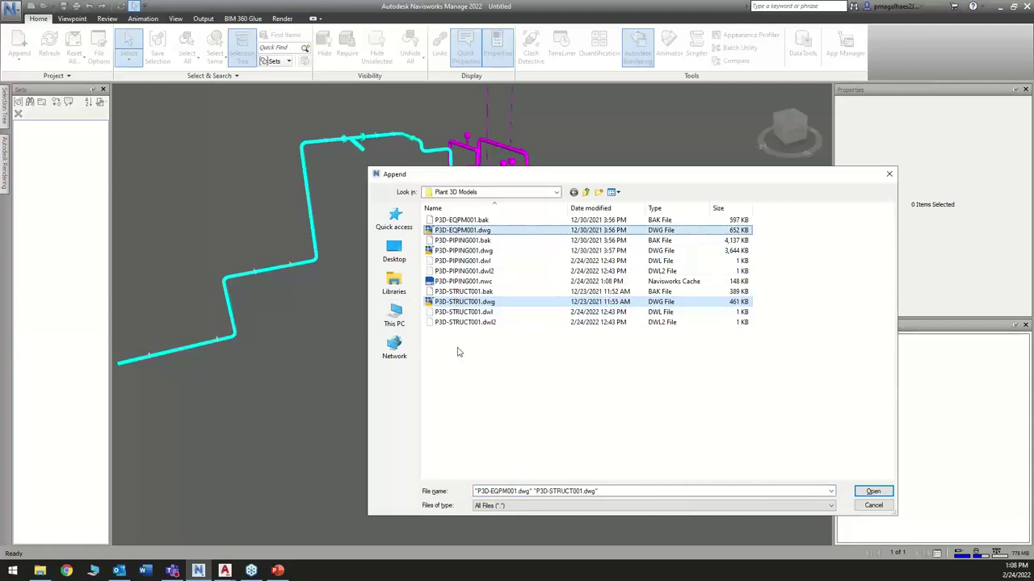
{"action": "left_click", "coordinate": [873, 492]}
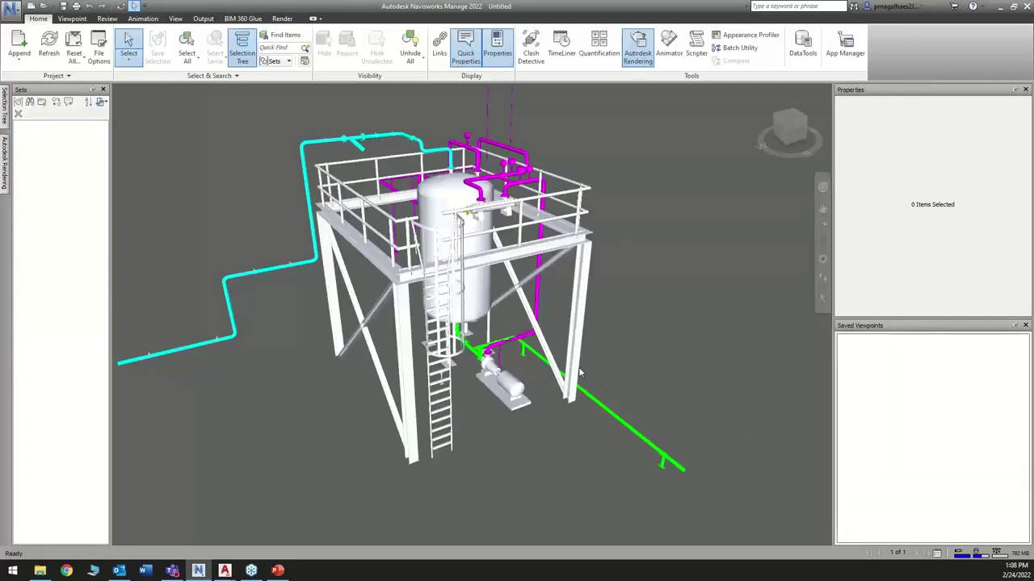
{"action": "middle_click_drag", "start_coordinate": [584, 362], "coordinate": [652, 369], "text": "shift"}
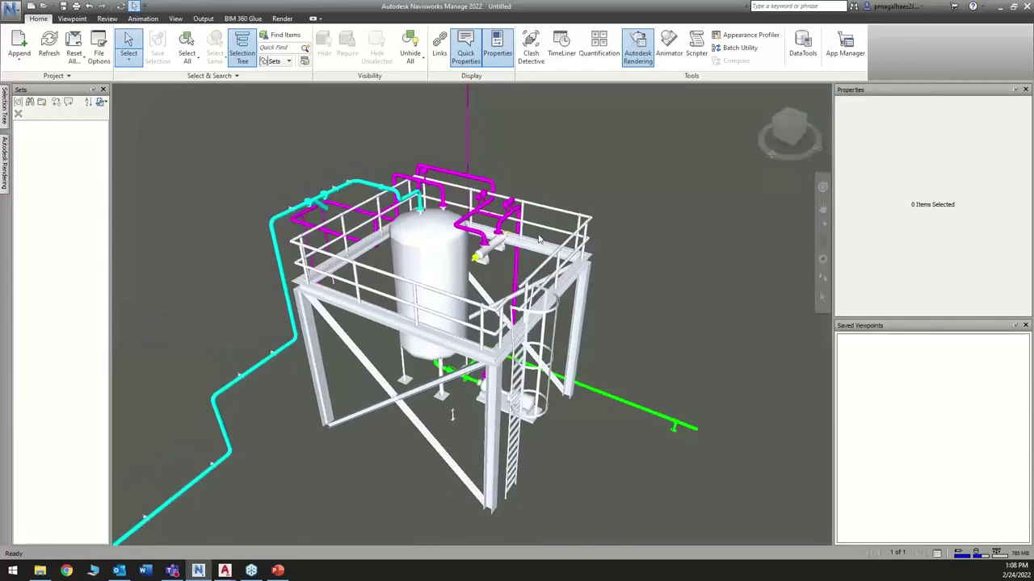
Zoom and orbit the combined model to bring the platform's caged ladder forward.
{"action": "scroll", "coordinate": [533, 255], "scroll_direction": "up", "scroll_amount": 3}
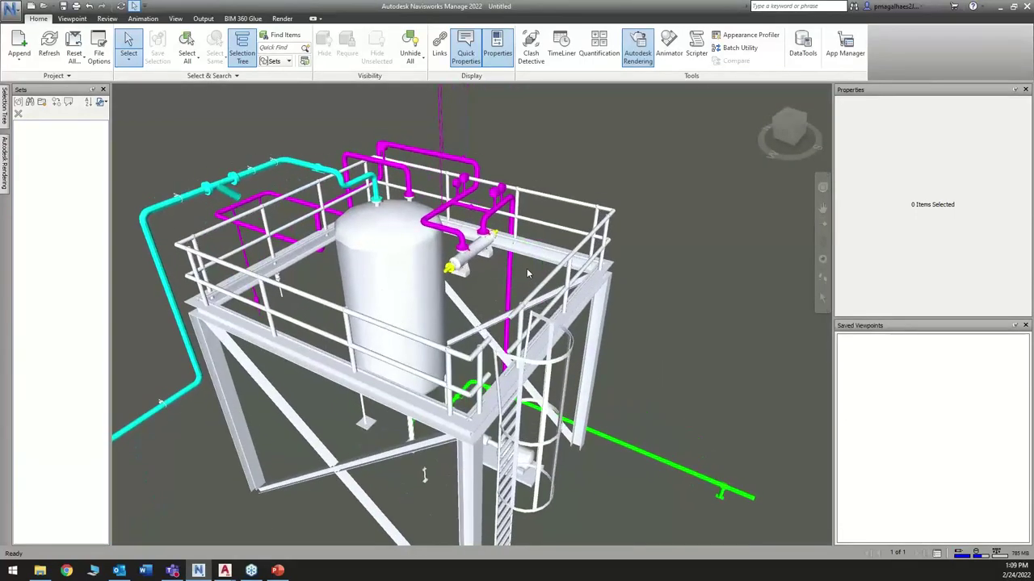
{"action": "scroll", "coordinate": [527, 273], "scroll_direction": "up", "scroll_amount": 4}
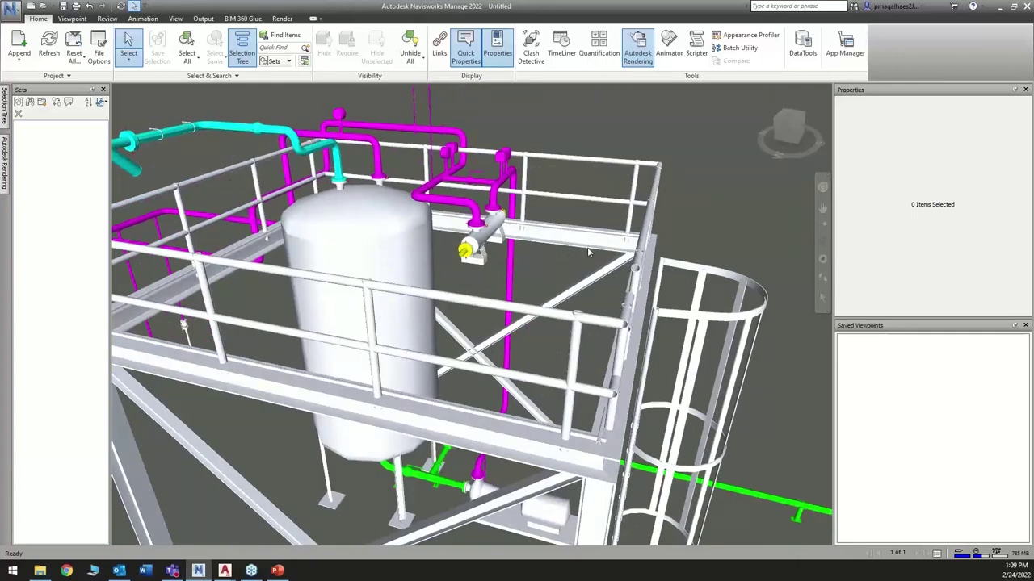
{"action": "scroll", "coordinate": [582, 240], "scroll_direction": "down", "scroll_amount": 3}
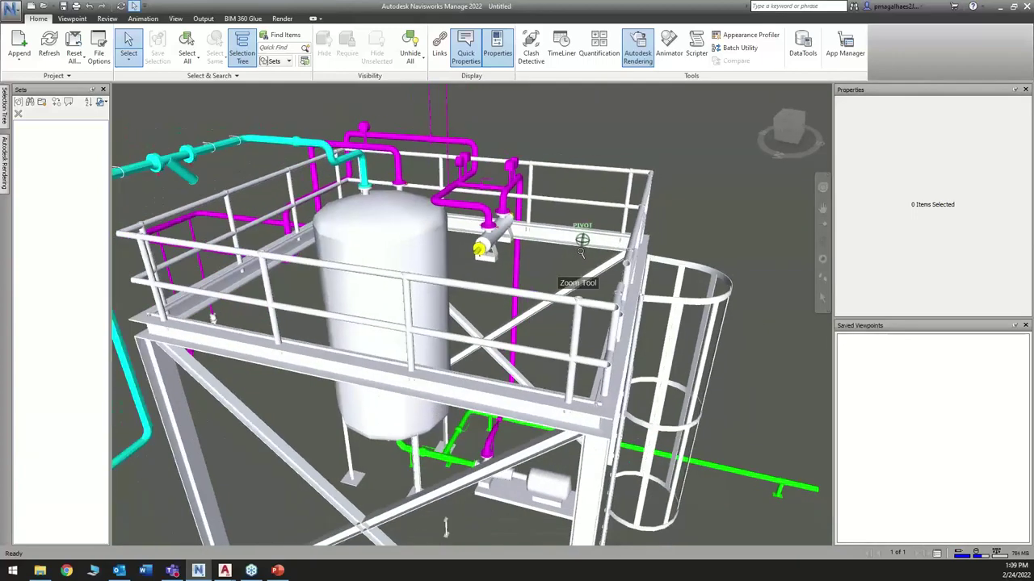
{"action": "mouse_move", "coordinate": [593, 242]}
{"action": "middle_mouse_down", "text": "shift"}
{"action": "mouse_move", "coordinate": [606, 257]}
{"action": "mouse_move", "coordinate": [576, 267]}
{"action": "mouse_move", "coordinate": [565, 257]}
{"action": "mouse_move", "coordinate": [581, 244]}
{"action": "mouse_move", "coordinate": [575, 281]}
{"action": "mouse_move", "coordinate": [561, 277]}
{"action": "middle_mouse_up", "text": "shift"}
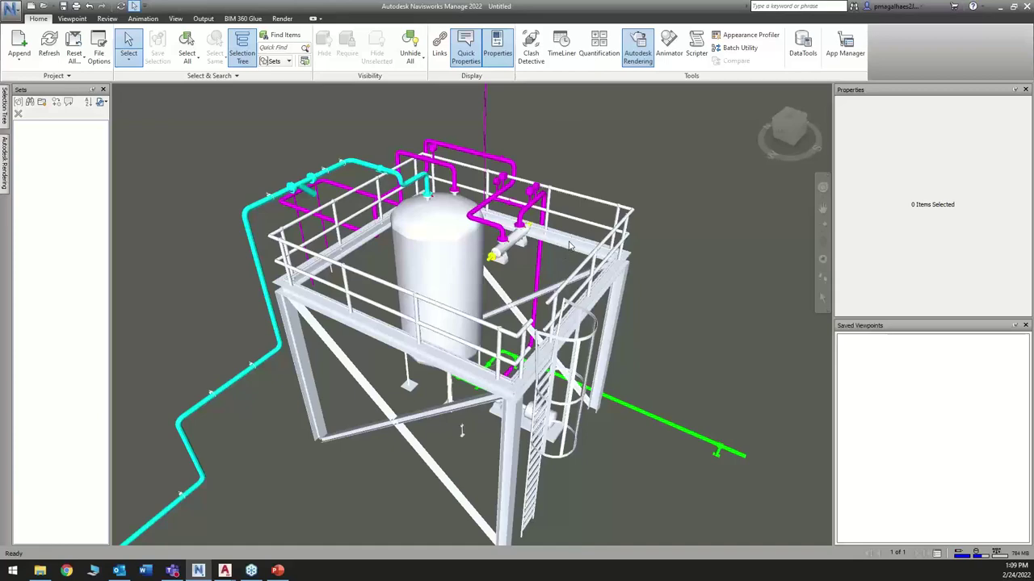
Inspect a platform beam, then delete P3D-STRUCT001.dwg from the pinned Selection Tree.
{"action": "left_click", "coordinate": [564, 247]}
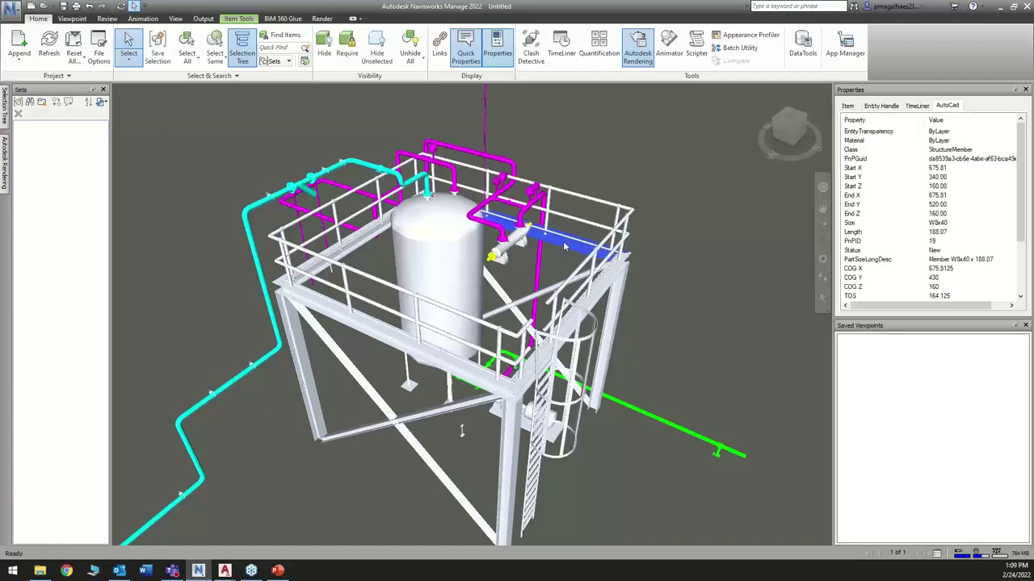
{"action": "key", "text": "Escape"}
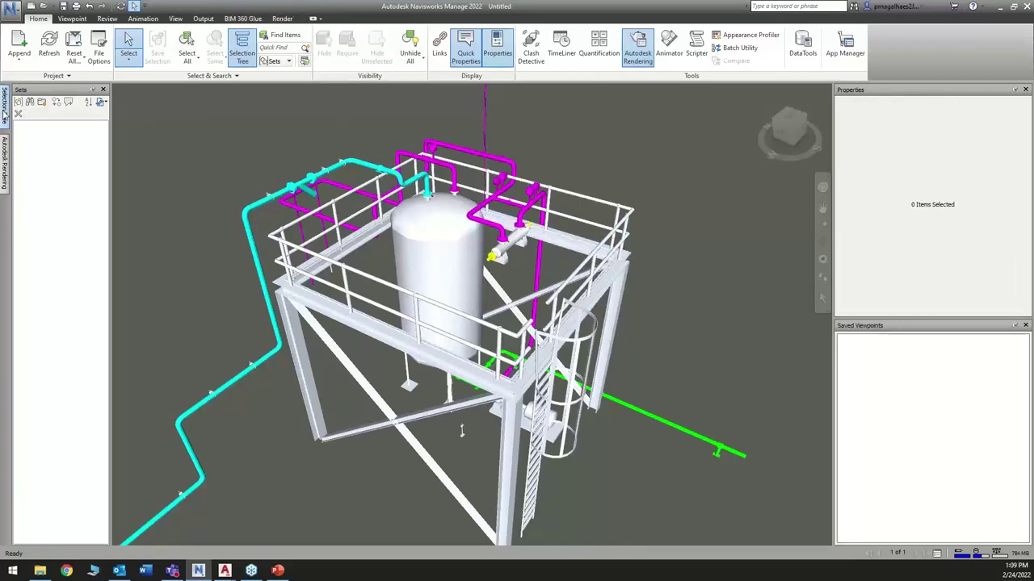
{"action": "mouse_move", "coordinate": [5, 117]}
{"action": "left_click", "coordinate": [129, 90]}
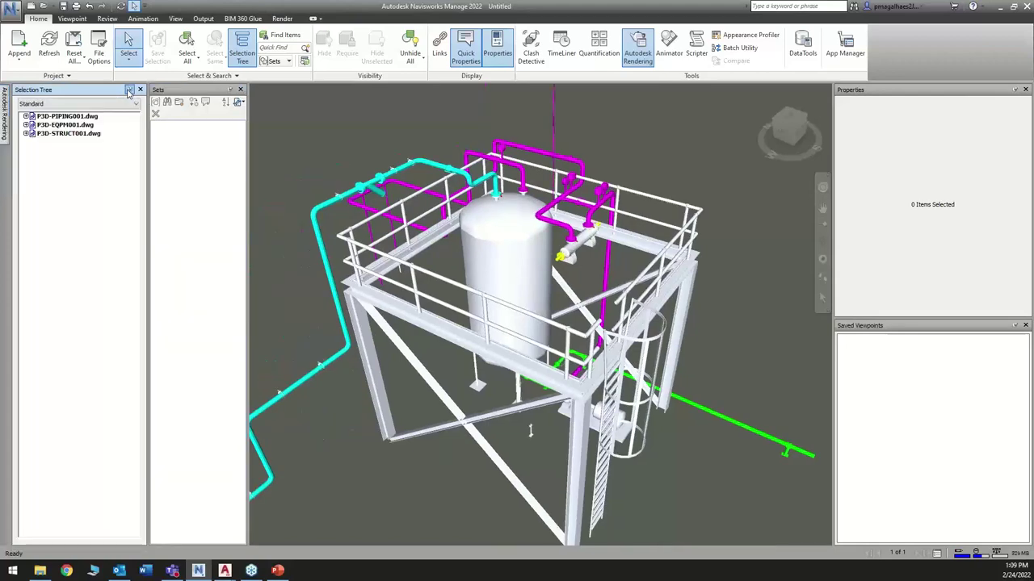
{"action": "left_click", "coordinate": [68, 133]}
{"action": "key", "text": "Delete"}
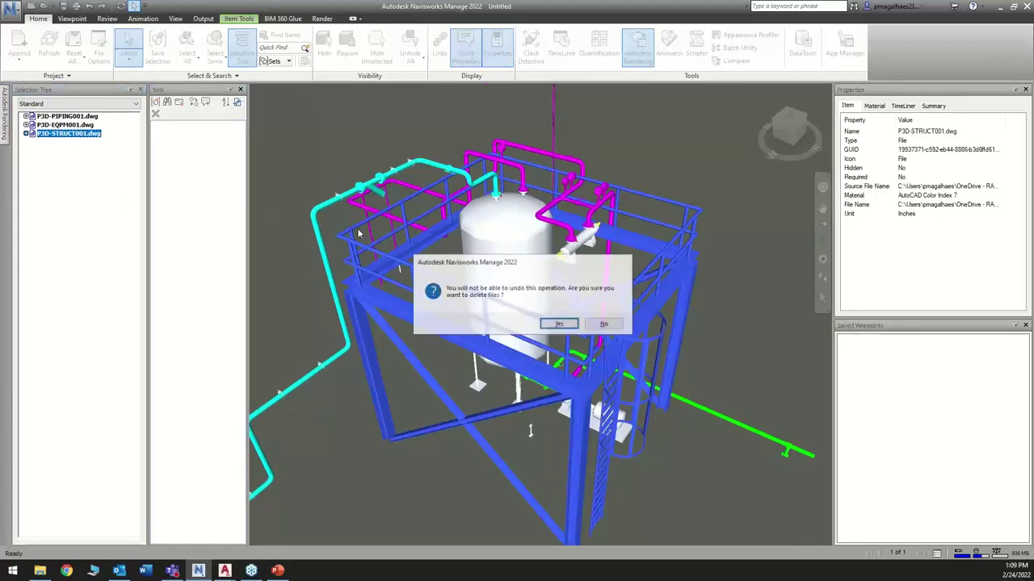
{"action": "left_click", "coordinate": [563, 323]}
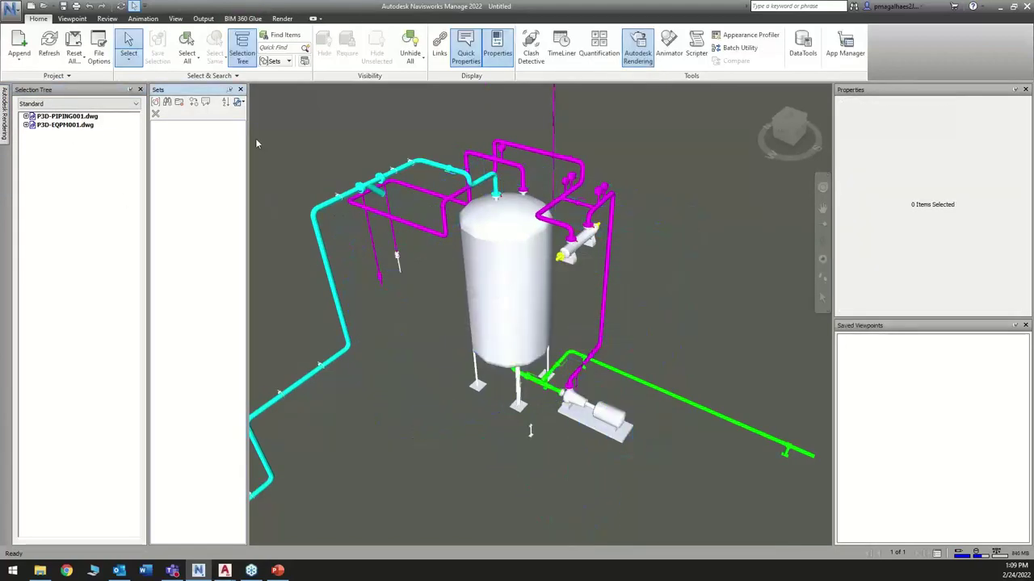
Append LAYOUT.dwg from Related Files, zoom out, and switch to AutoCAD Plant 3D.
{"action": "left_click", "coordinate": [24, 46]}
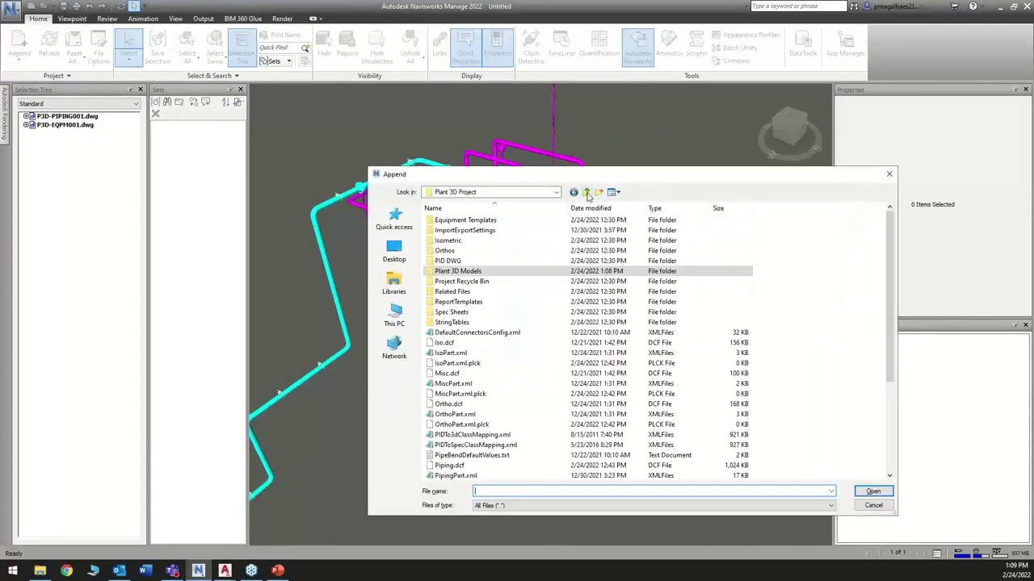
{"action": "double_click", "coordinate": [473, 292]}
{"action": "left_click", "coordinate": [462, 241]}
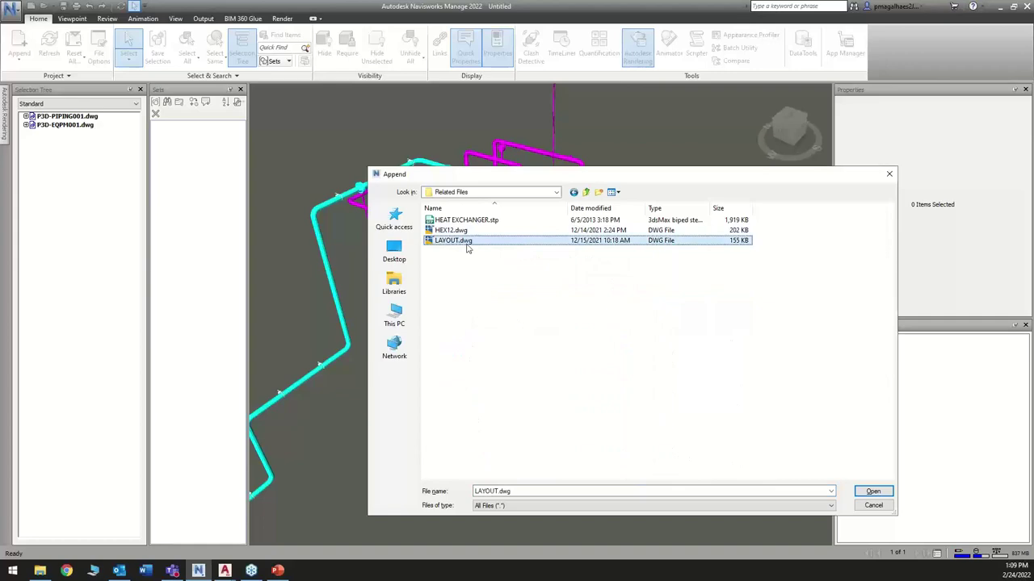
{"action": "left_click", "coordinate": [879, 494]}
{"action": "scroll", "coordinate": [525, 341], "scroll_direction": "down", "scroll_amount": 5}
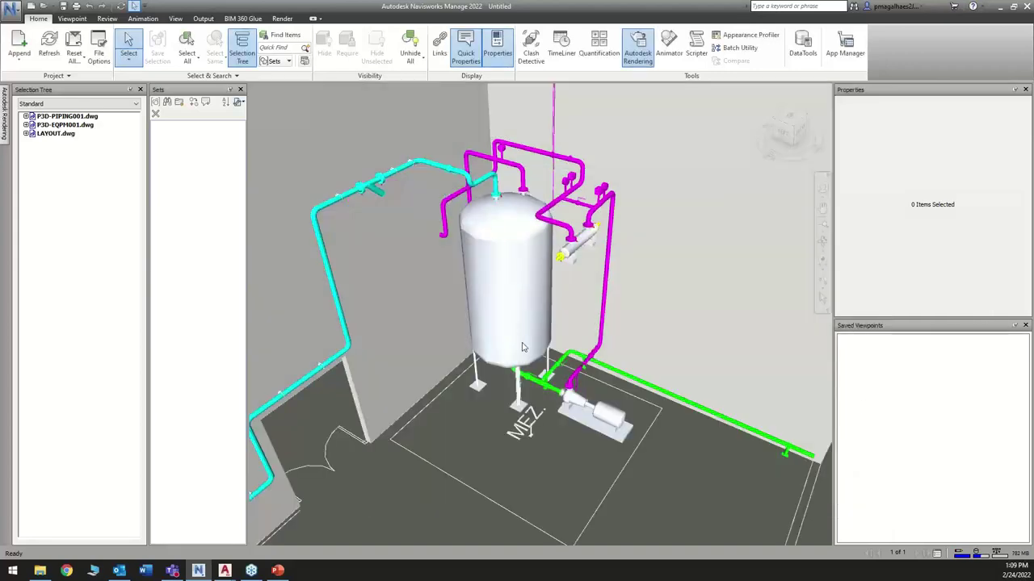
{"action": "scroll", "coordinate": [524, 341], "scroll_direction": "down", "scroll_amount": 3}
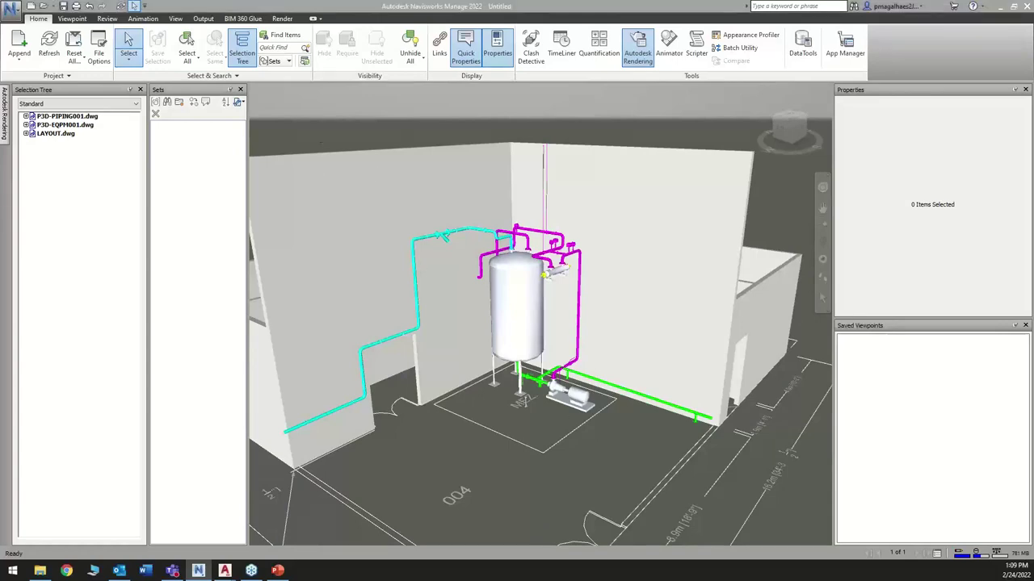
{"action": "key", "text": "alt+Tab"}
{"action": "middle_click_drag", "start_coordinate": [604, 295], "coordinate": [582, 283]}
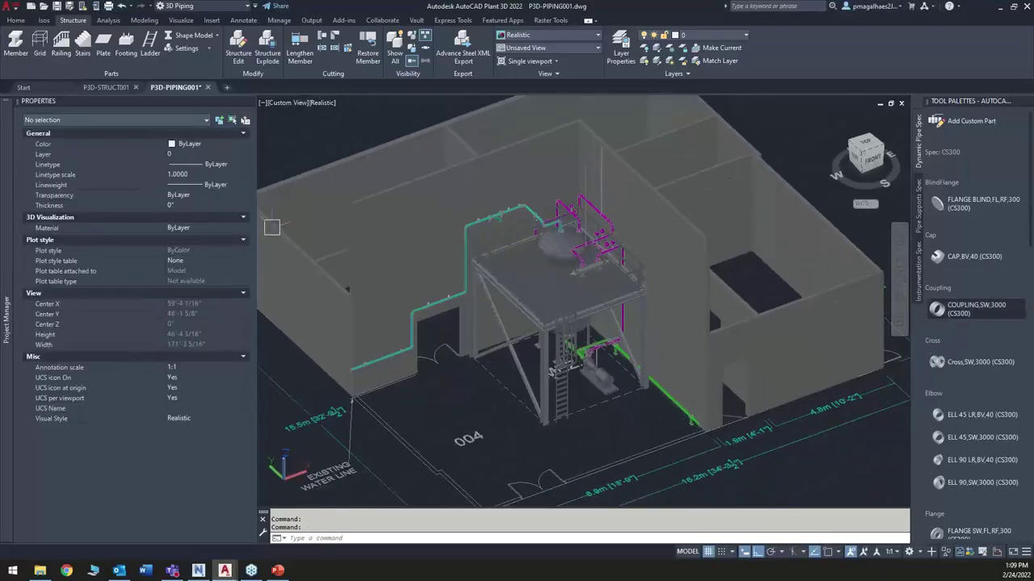
Switch to the P3D-STRUCT001 drawing and start the NWCOUT export.
{"action": "left_click", "coordinate": [120, 88]}
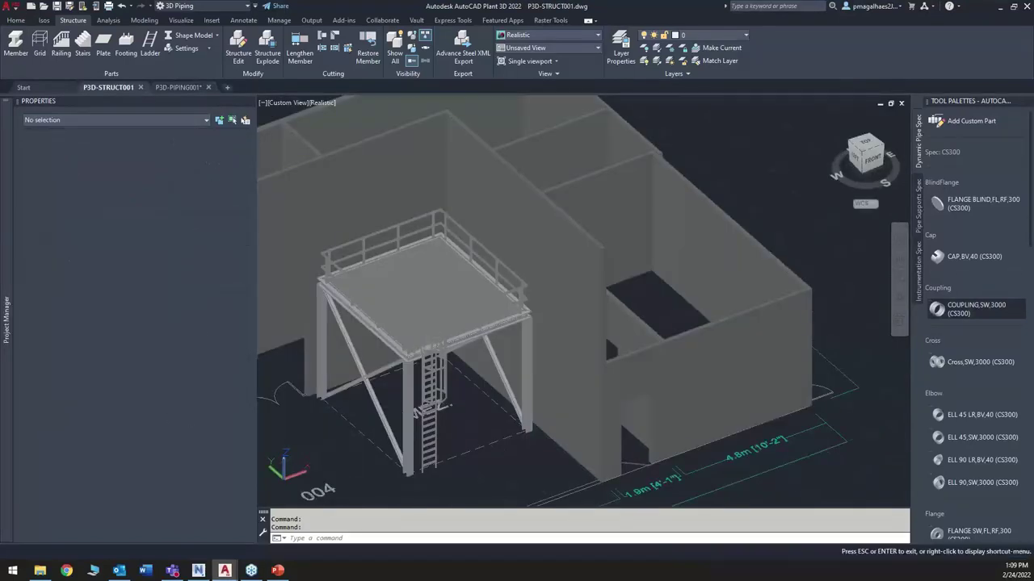
{"action": "middle_click_drag", "start_coordinate": [380, 269], "coordinate": [537, 356]}
{"action": "scroll", "coordinate": [537, 356], "scroll_direction": "up", "scroll_amount": 2}
{"action": "key", "text": "Escape"}
{"action": "key", "text": "Escape"}
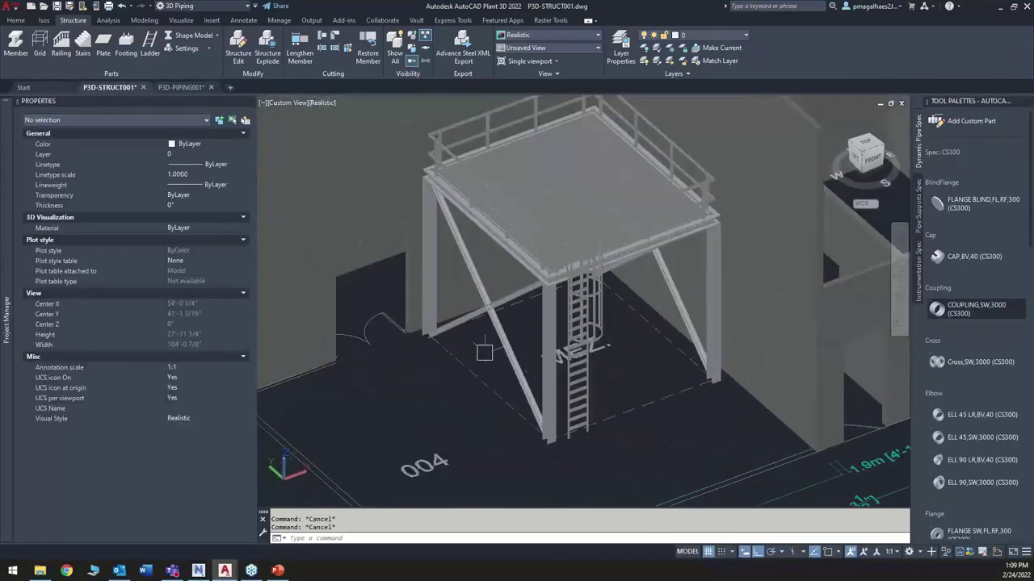
{"action": "type", "text": "nwc"}
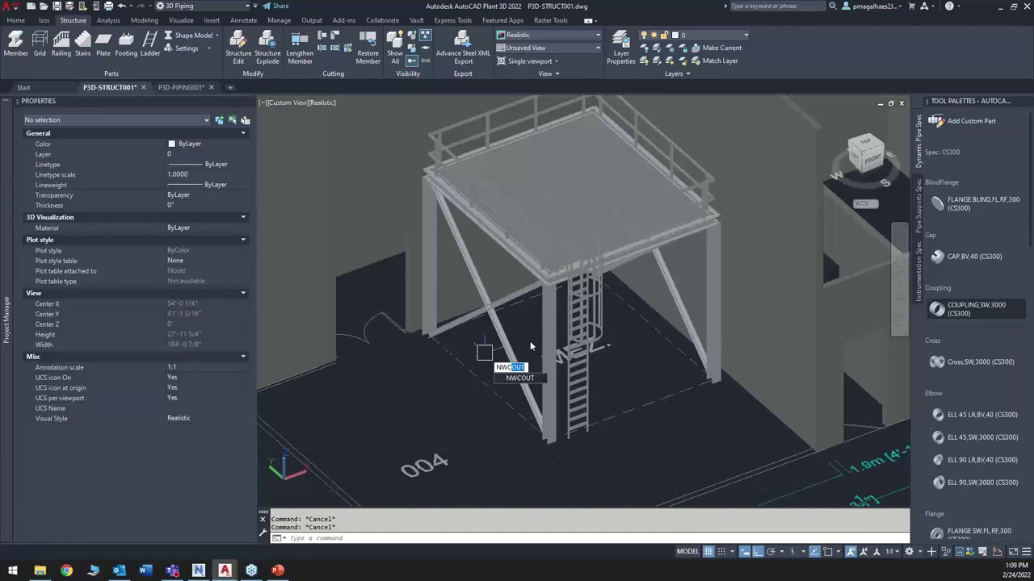
{"action": "key", "text": "Return"}
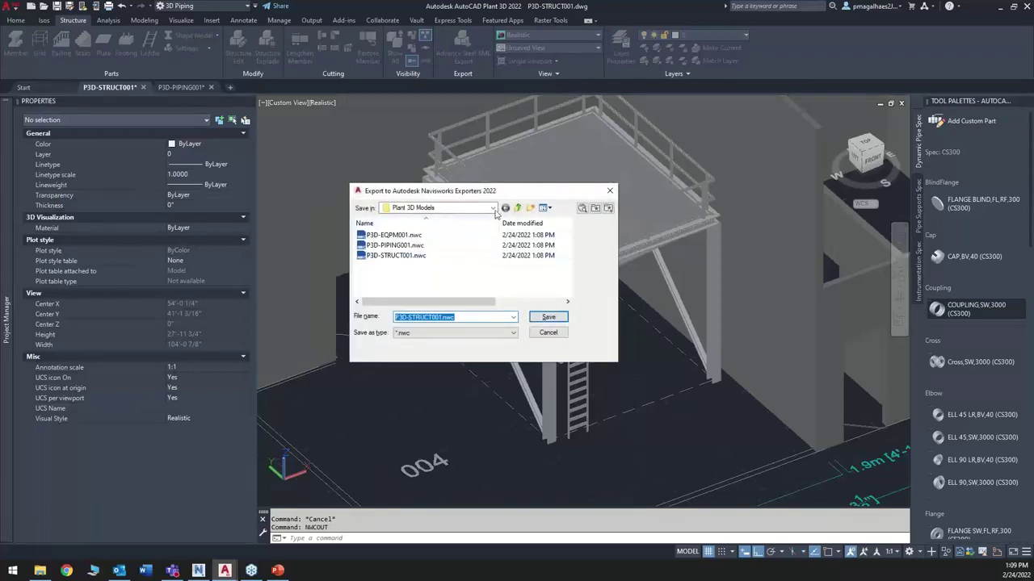
Save P3D-STRUCT001.nwc into Plant 3D Project > Plant 3D Models, replacing the old copy.
{"action": "left_click", "coordinate": [493, 208]}
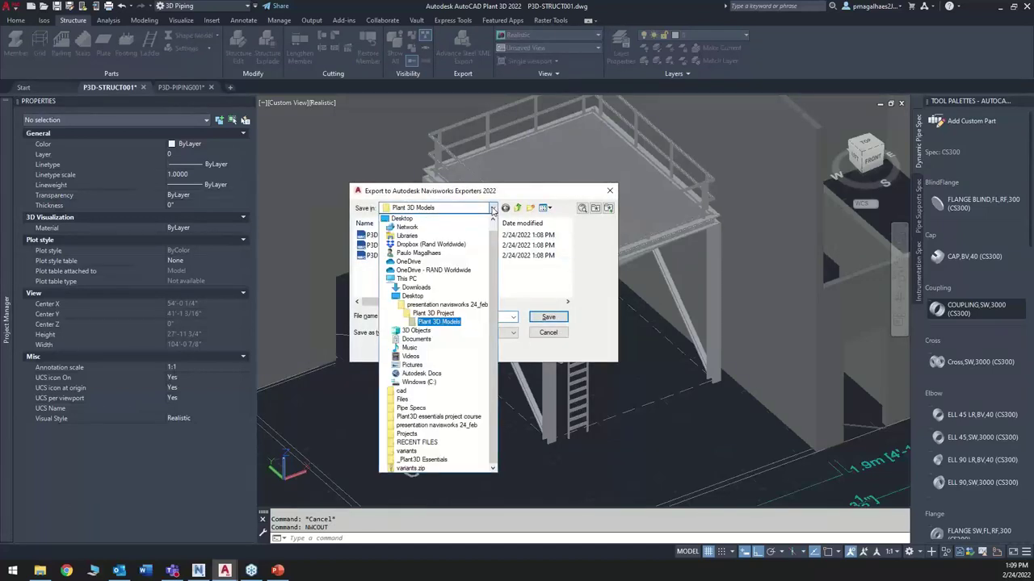
{"action": "left_click", "coordinate": [446, 304]}
{"action": "left_click", "coordinate": [403, 267]}
{"action": "double_click", "coordinate": [405, 268]}
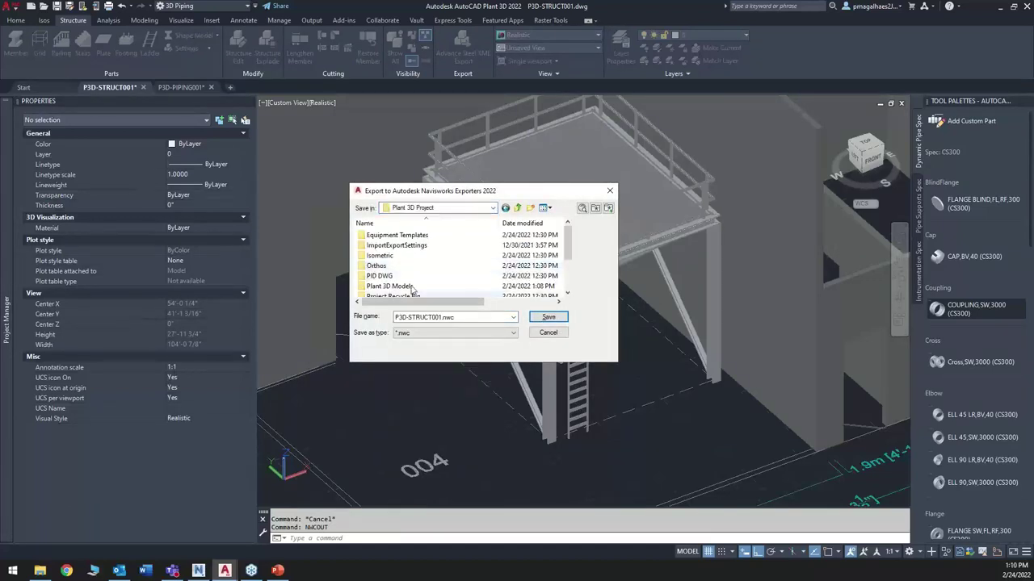
{"action": "double_click", "coordinate": [407, 288]}
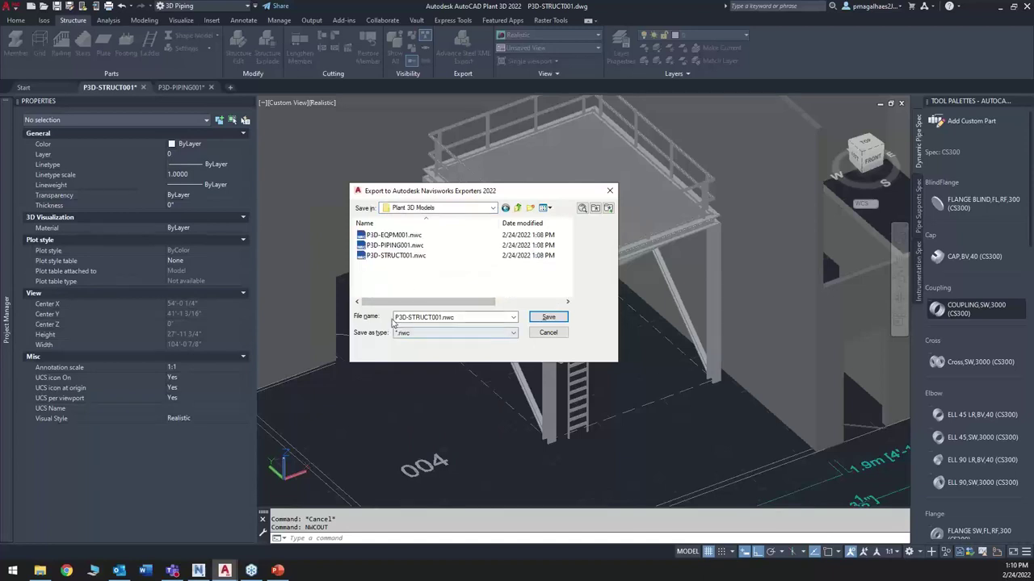
{"action": "left_click", "coordinate": [553, 319]}
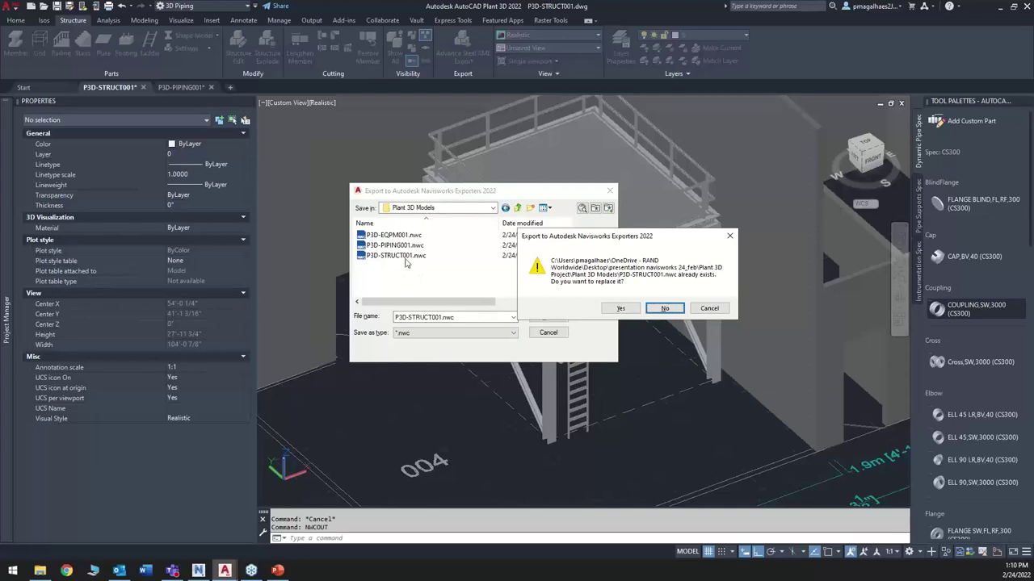
{"action": "left_click", "coordinate": [620, 310]}
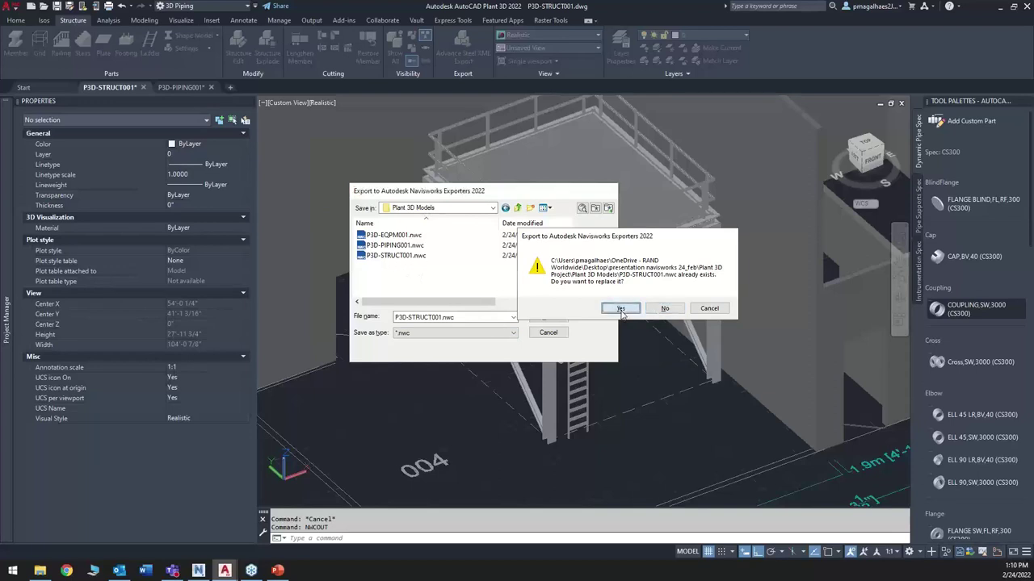
{"action": "scroll", "coordinate": [619, 362], "scroll_direction": "up", "scroll_amount": 2}
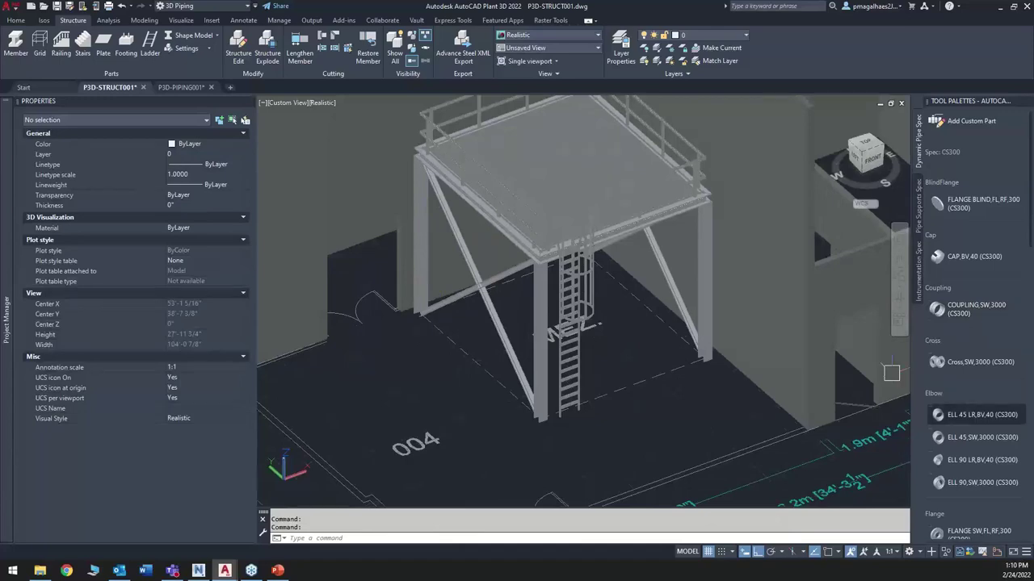
In Navisworks, append P3D-STRUCT001.nwc from the Plant 3D Models folder.
{"action": "key", "text": "alt+Tab"}
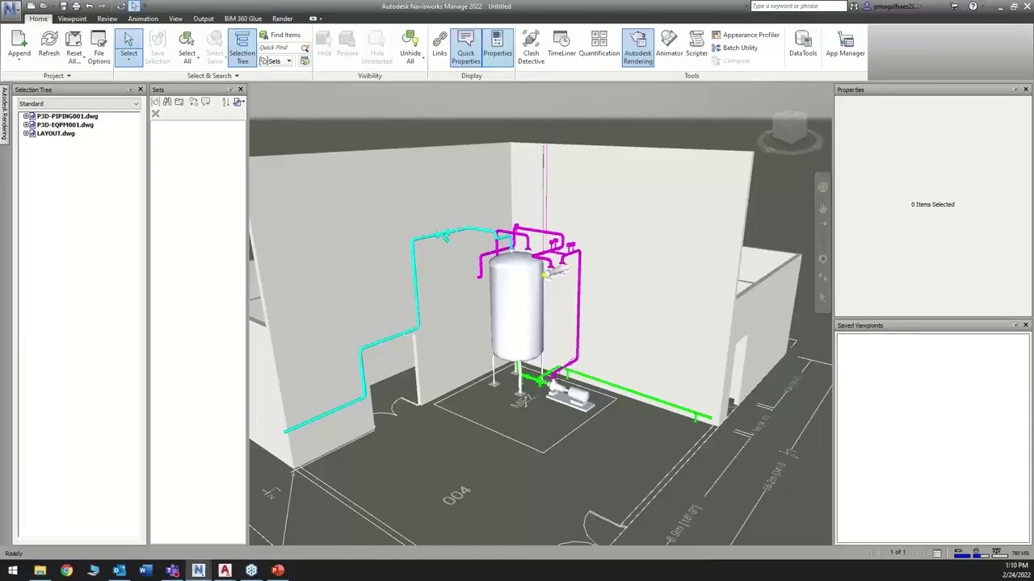
{"action": "left_click", "coordinate": [19, 45]}
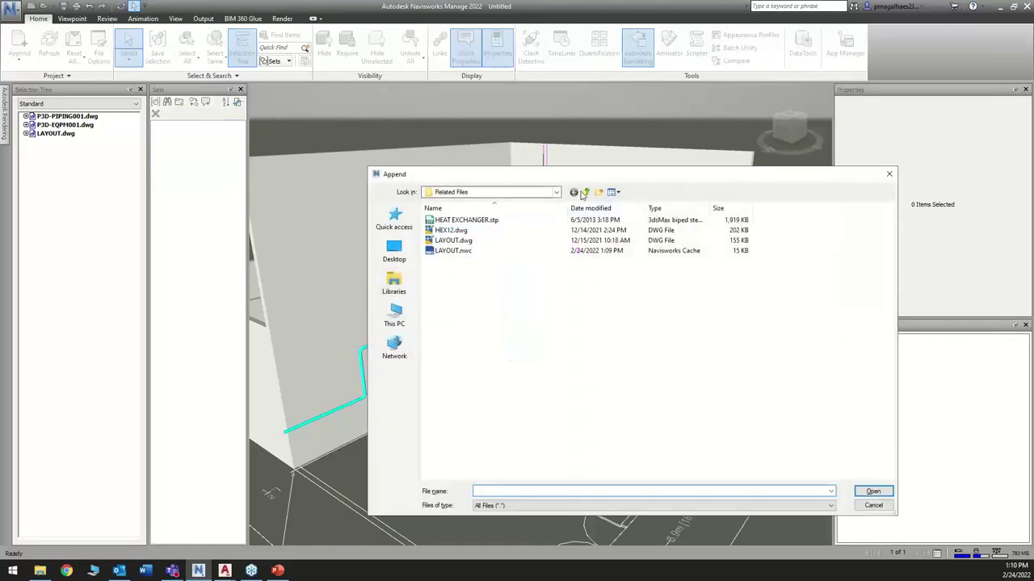
{"action": "left_click", "coordinate": [586, 192]}
{"action": "double_click", "coordinate": [467, 272]}
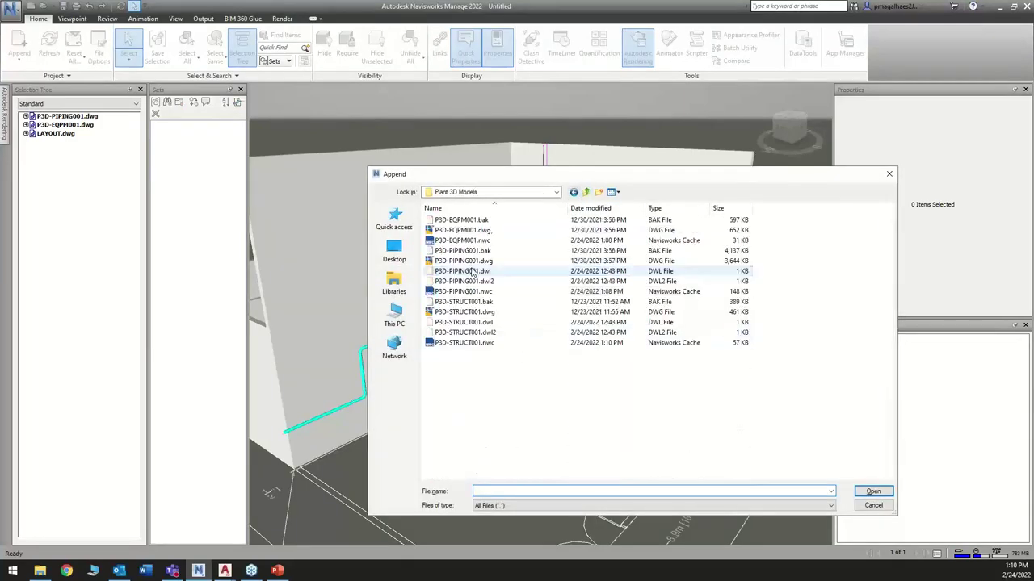
{"action": "left_click", "coordinate": [475, 344]}
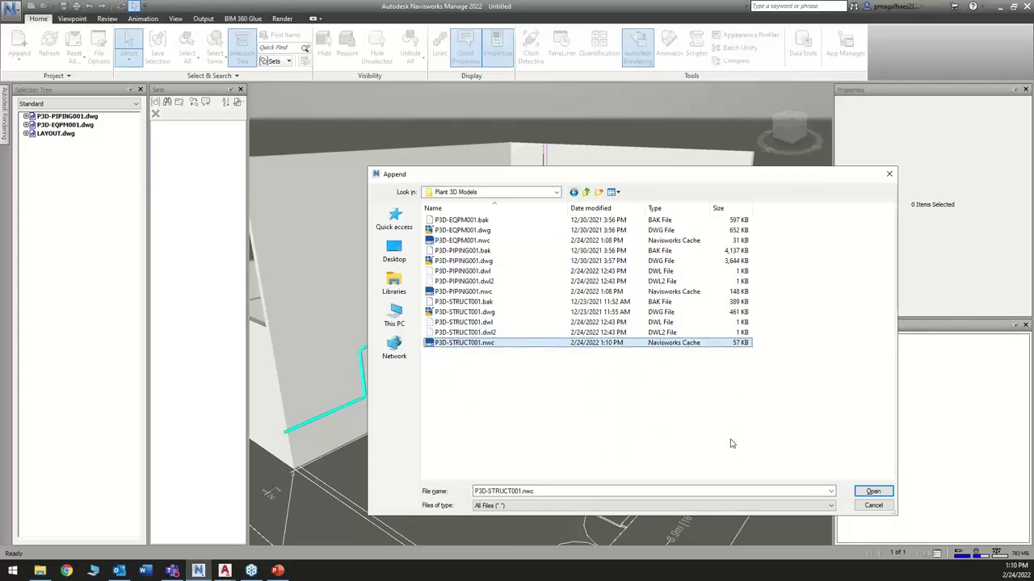
{"action": "left_click", "coordinate": [864, 495]}
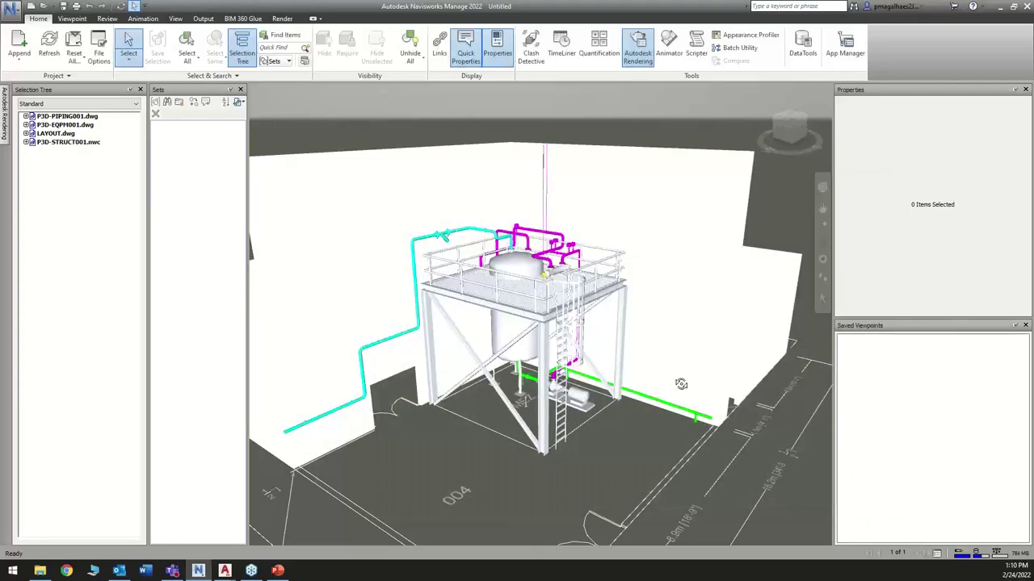
Zoom, pan and orbit to a level view of the restored steel platform.
{"action": "scroll", "coordinate": [628, 420], "scroll_direction": "up", "scroll_amount": 6}
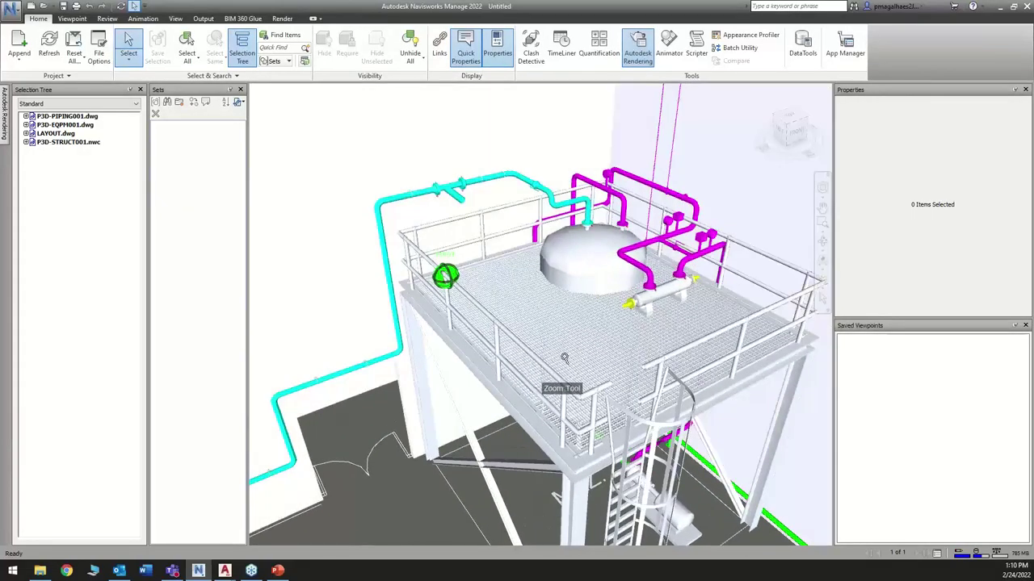
{"action": "scroll", "coordinate": [564, 358], "scroll_direction": "down", "scroll_amount": 2}
{"action": "scroll", "coordinate": [393, 345], "scroll_direction": "down", "scroll_amount": 5}
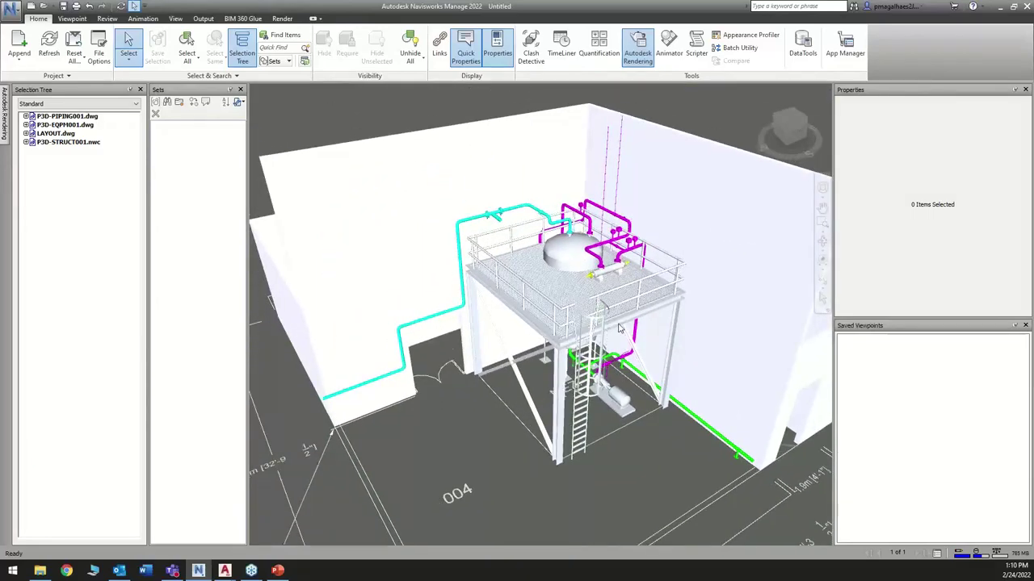
{"action": "middle_click_drag", "start_coordinate": [620, 328], "coordinate": [607, 321]}
{"action": "middle_click_drag", "start_coordinate": [531, 360], "coordinate": [440, 382], "text": "shift"}
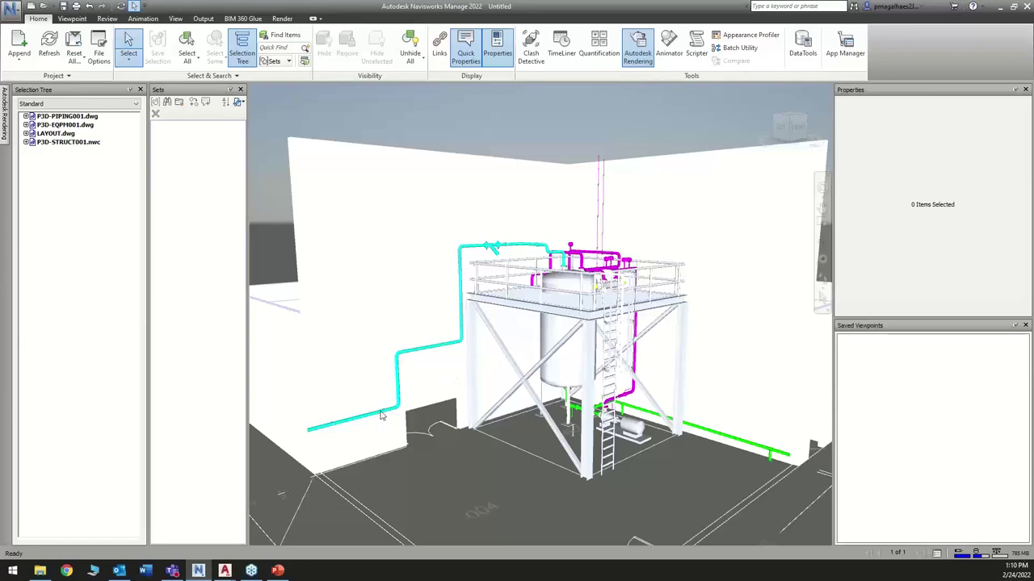
Save the combined project as Navisworks Model.nwf, then return to Plant 3D.
{"action": "left_click", "coordinate": [64, 7]}
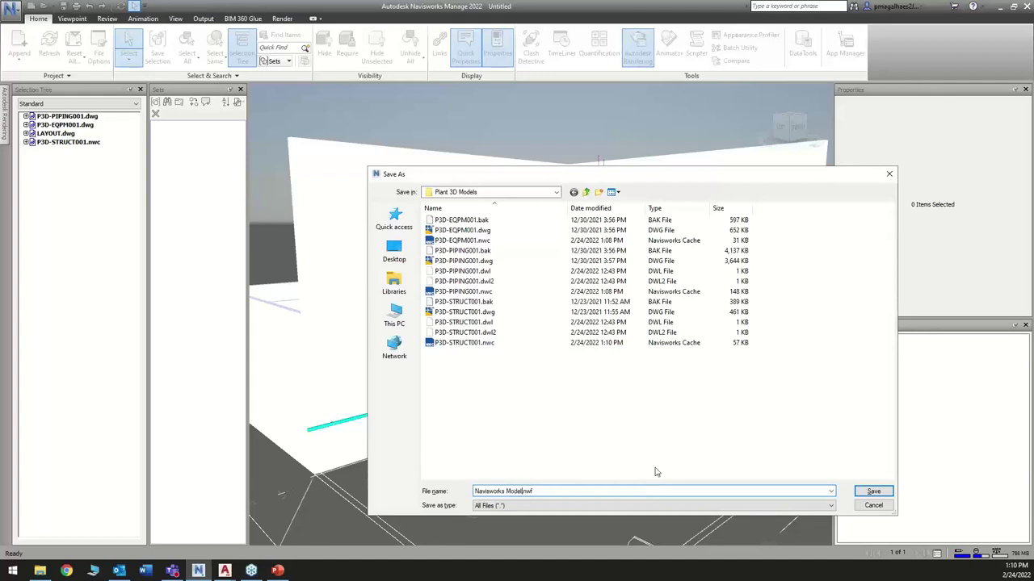
{"action": "left_click", "coordinate": [871, 494]}
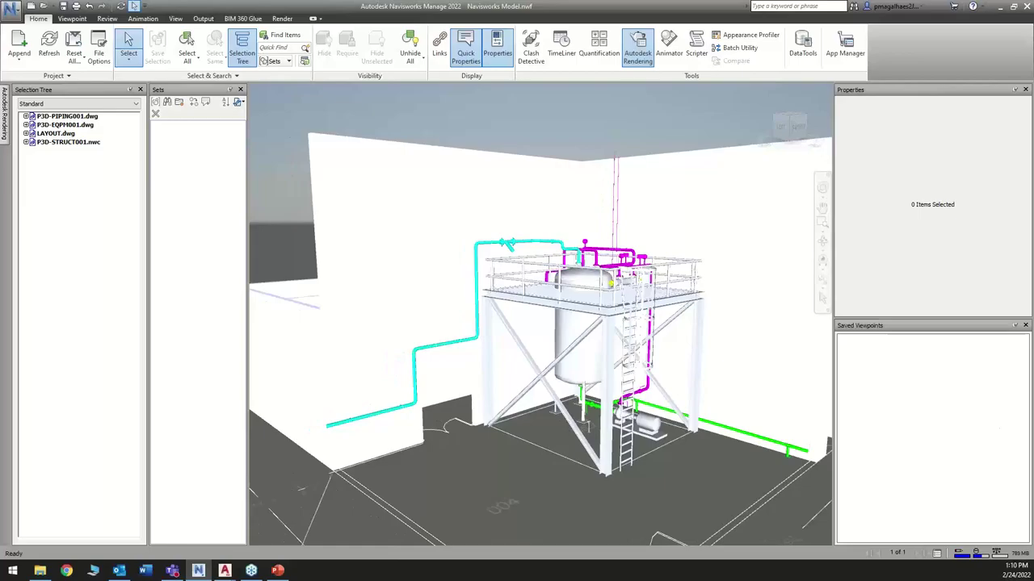
{"action": "key", "text": "alt+Tab"}
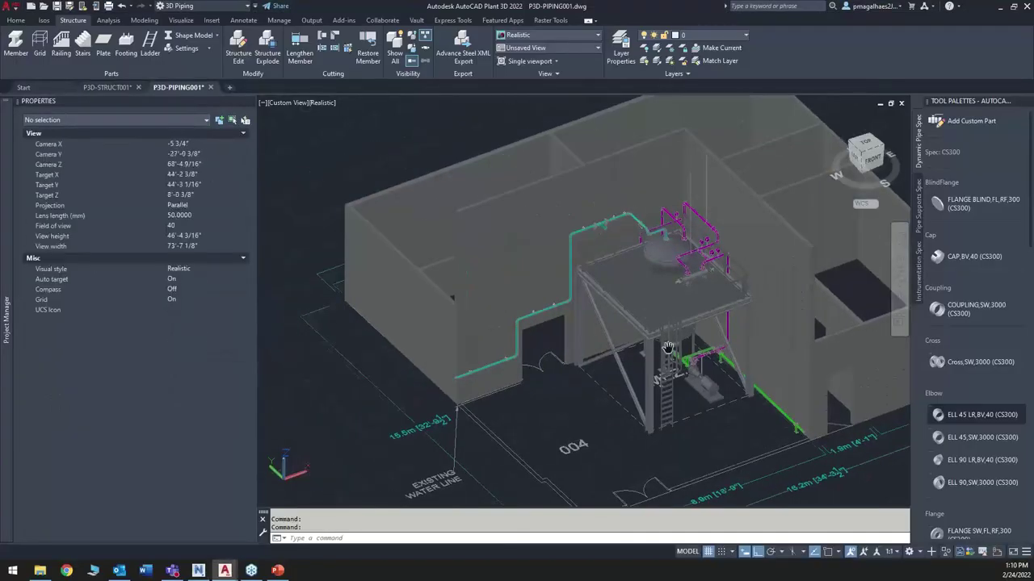
Copy the wall pipe twice, placing both copies higher up the wall.
{"action": "left_click", "coordinate": [668, 347]}
{"action": "scroll", "coordinate": [461, 358], "scroll_direction": "up", "scroll_amount": 8}
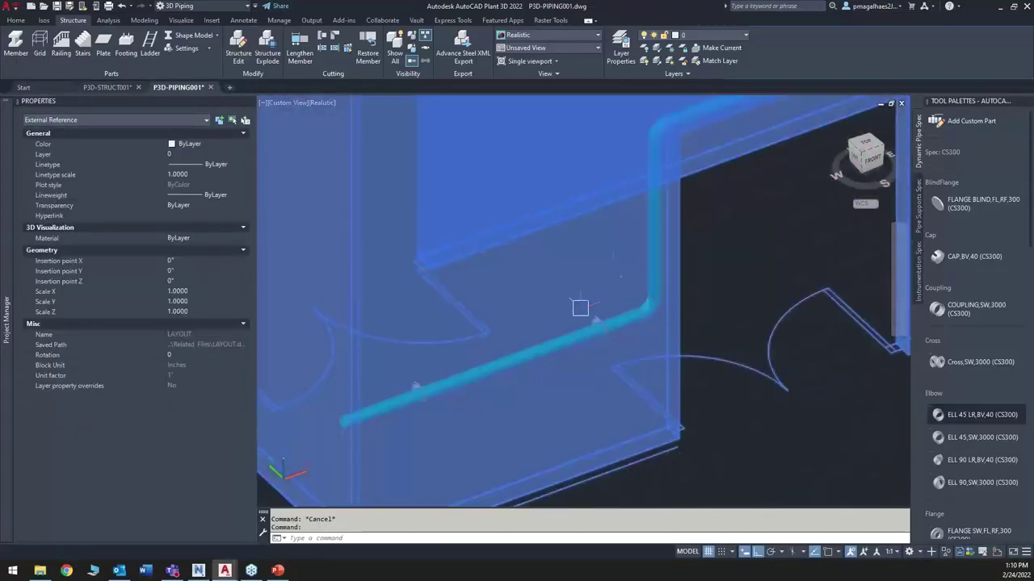
{"action": "key", "text": "Escape"}
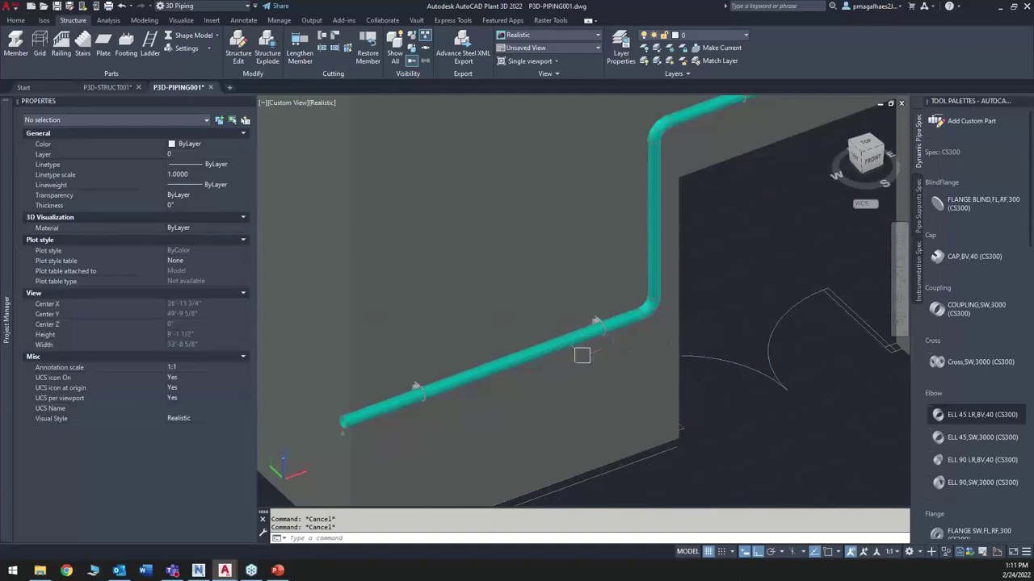
{"action": "left_click", "coordinate": [549, 341]}
{"action": "middle_click_drag", "start_coordinate": [549, 341], "coordinate": [411, 337], "text": "shift"}
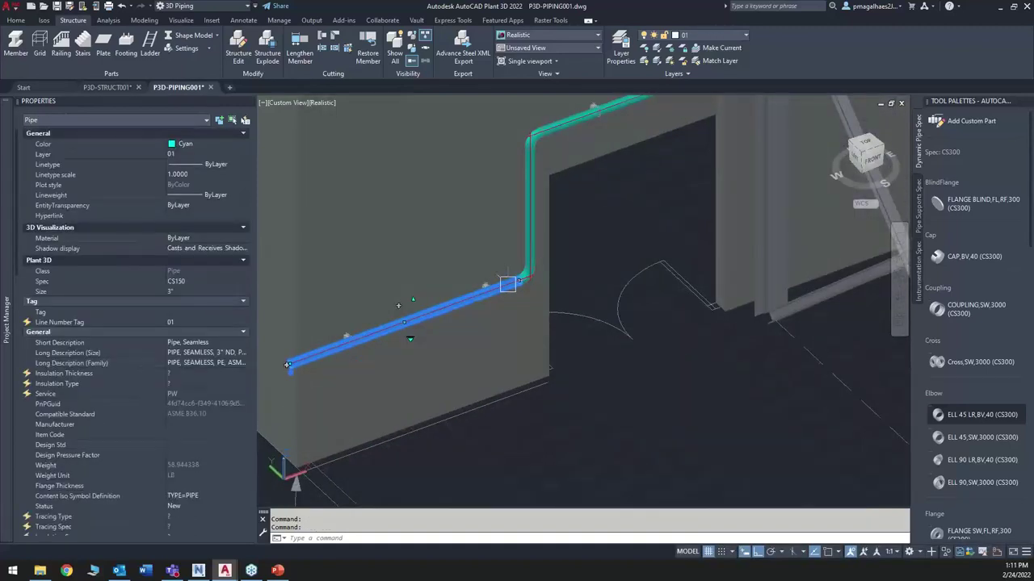
{"action": "right_click", "coordinate": [609, 347]}
{"action": "left_click", "coordinate": [688, 370]}
{"action": "left_click", "coordinate": [685, 418]}
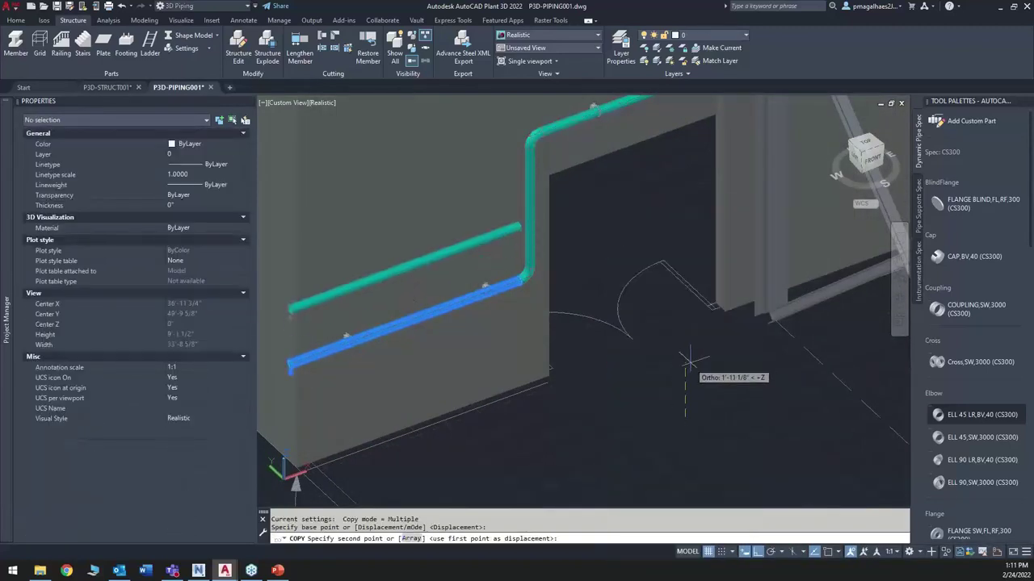
{"action": "left_click", "coordinate": [686, 361]}
{"action": "left_click", "coordinate": [686, 331]}
{"action": "key", "text": "Escape"}
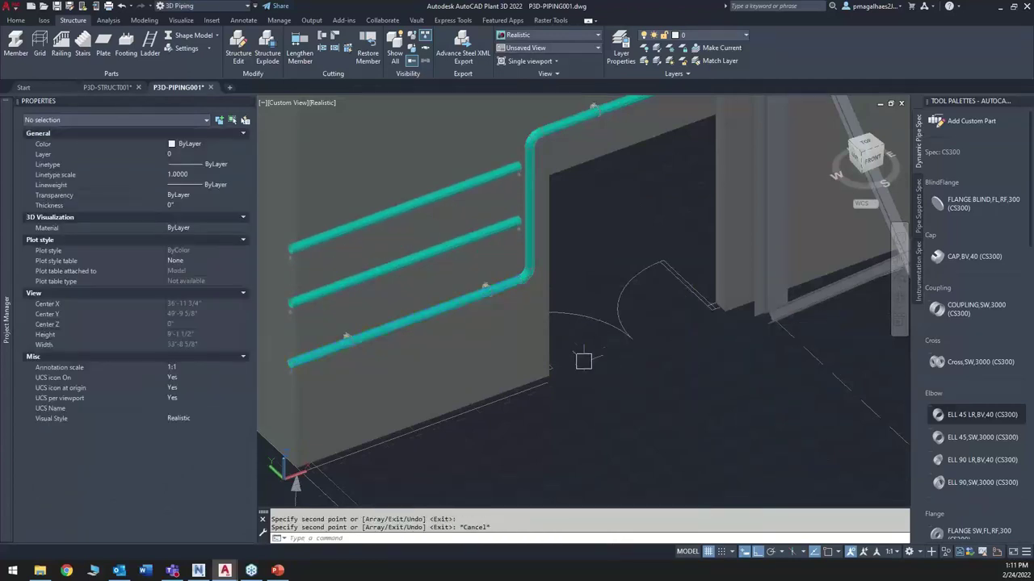
Save the P3D-PIPING001 drawing and switch to Navisworks.
{"action": "key", "text": "Escape"}
{"action": "key", "text": "Escape"}
{"action": "scroll", "coordinate": [583, 361], "scroll_direction": "down", "scroll_amount": 3}
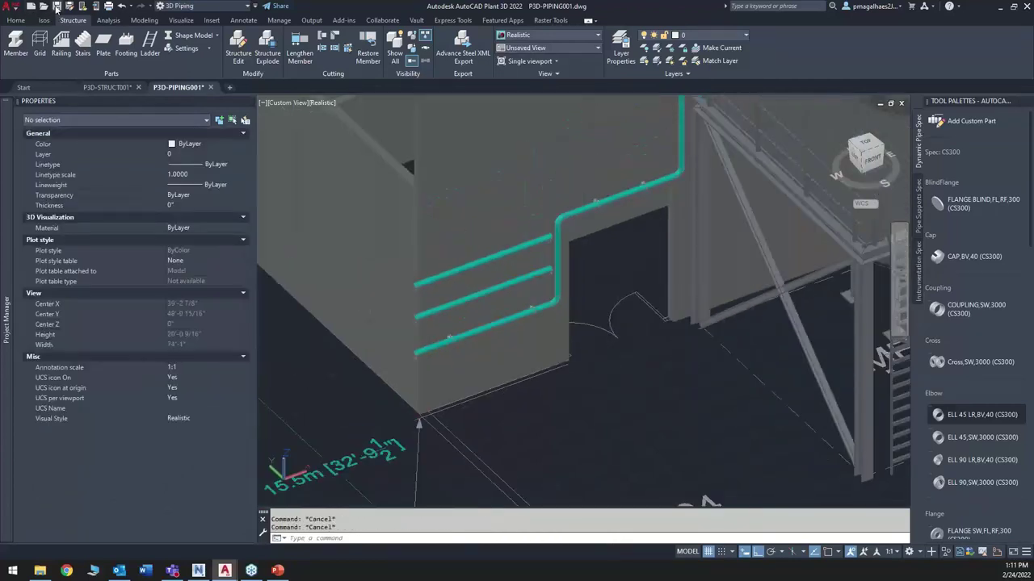
{"action": "left_click", "coordinate": [57, 6]}
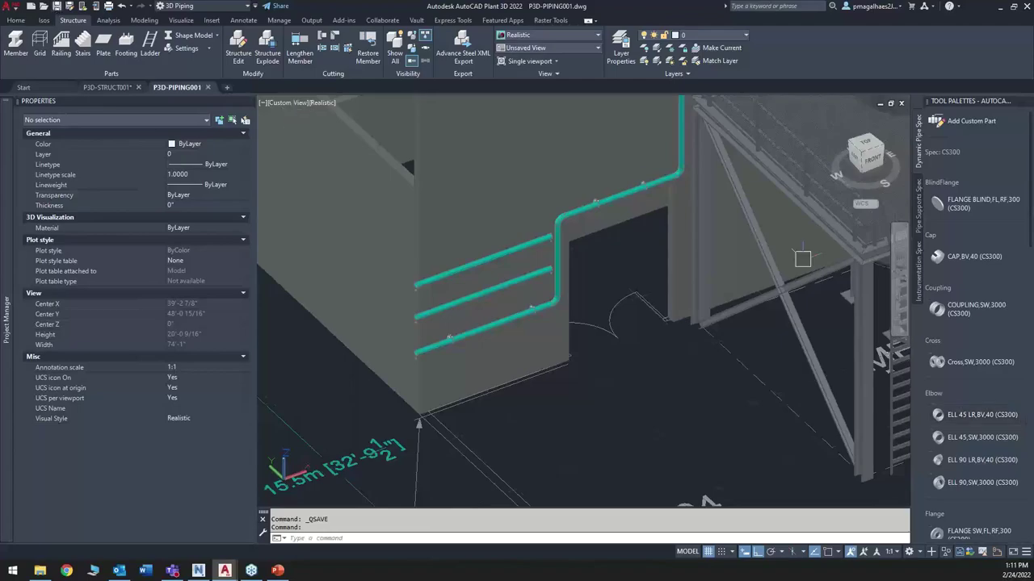
{"action": "key", "text": "alt+Tab"}
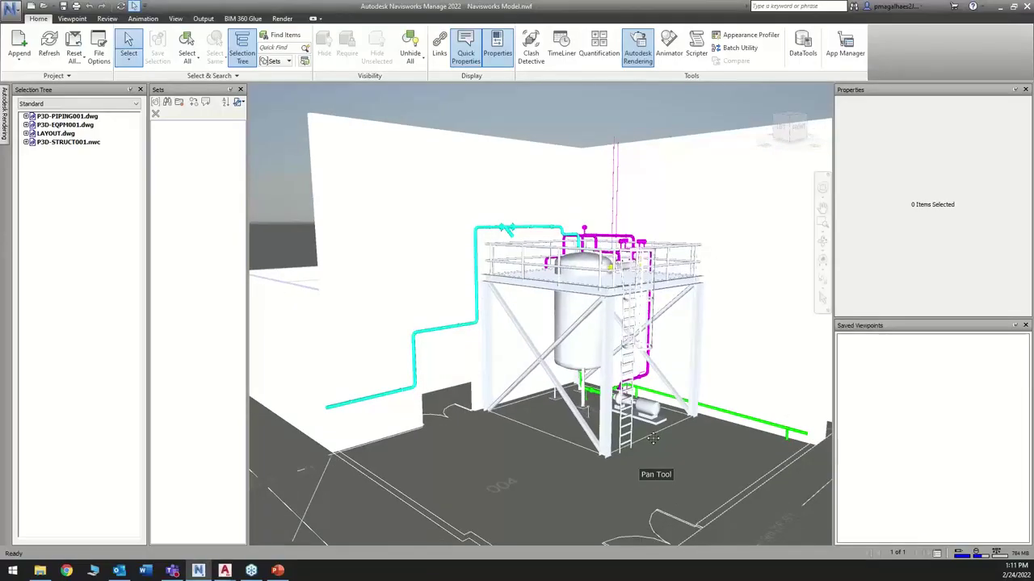
Refresh Navisworks to show the three parallel wall pipes, zoom in, then switch to Plant 3D.
{"action": "left_click", "coordinate": [48, 50]}
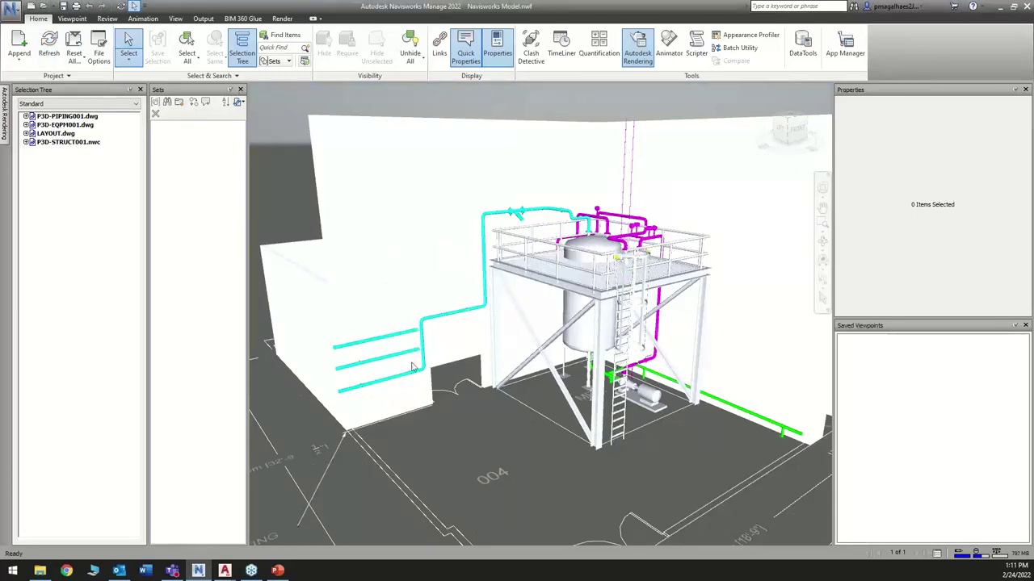
{"action": "middle_click_drag", "start_coordinate": [552, 414], "coordinate": [518, 365]}
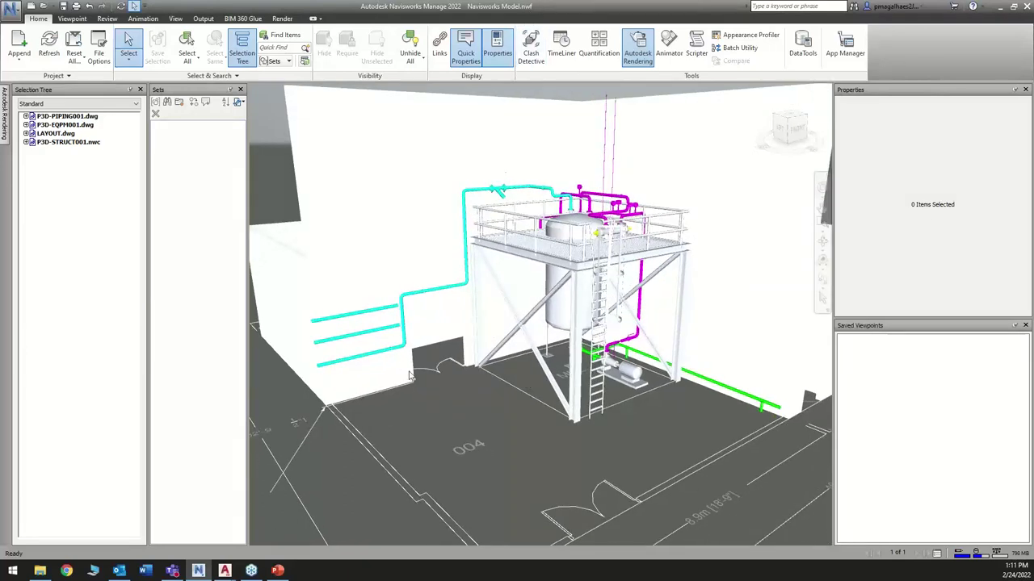
{"action": "middle_click_drag", "start_coordinate": [410, 375], "coordinate": [480, 367]}
{"action": "scroll", "coordinate": [568, 250], "scroll_direction": "up", "scroll_amount": 2}
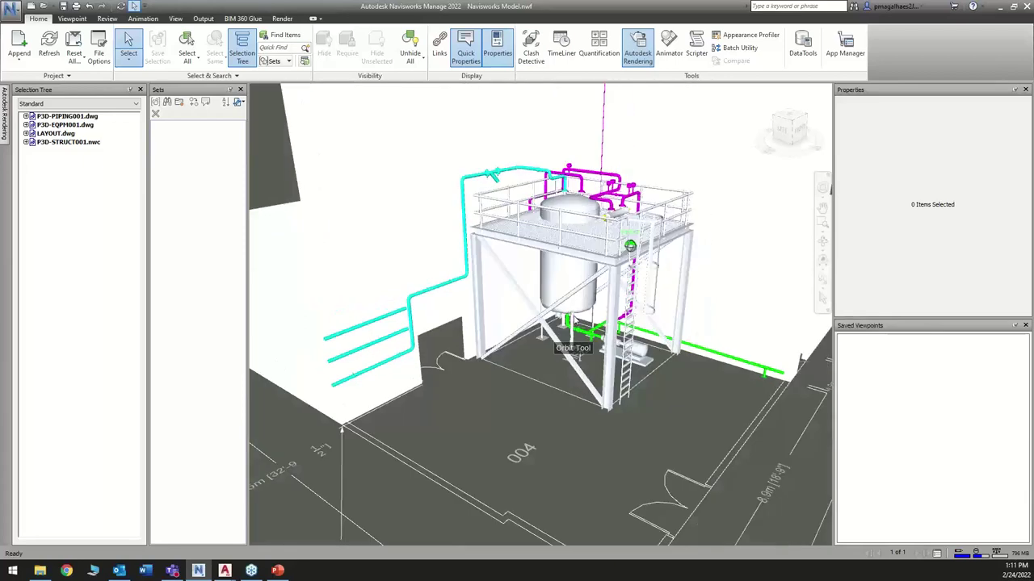
{"action": "scroll", "coordinate": [568, 252], "scroll_direction": "up", "scroll_amount": 2}
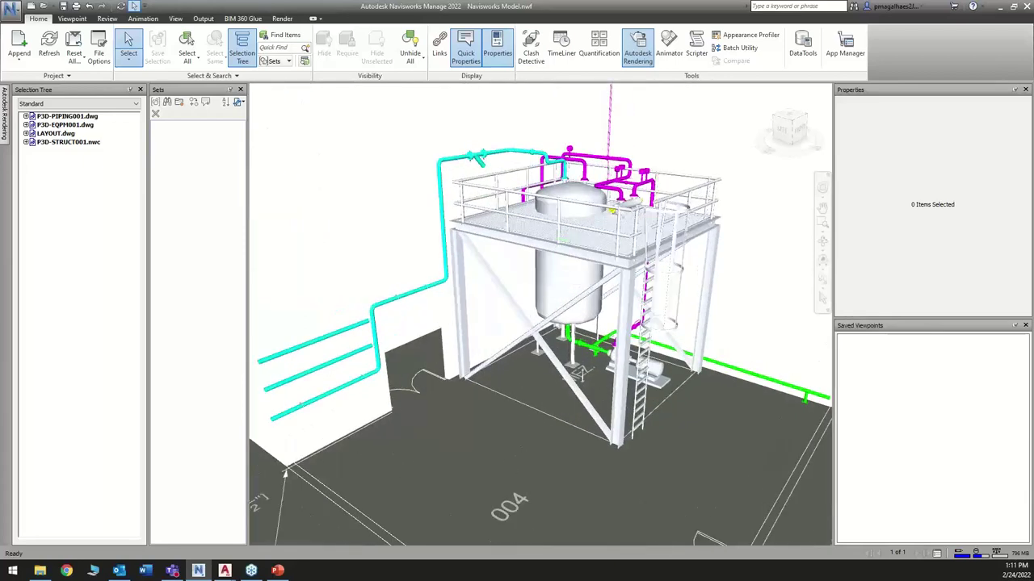
{"action": "key", "text": "alt+Tab"}
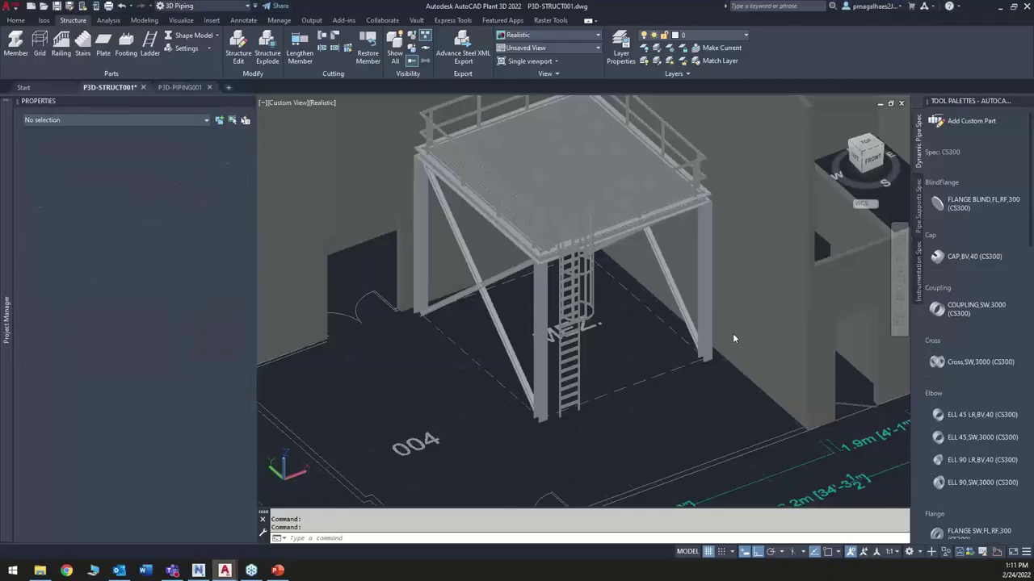
Select the diagonal brace in P3D-STRUCT001 and start a COPY of it.
{"action": "middle_click_drag", "start_coordinate": [668, 360], "coordinate": [701, 347]}
{"action": "left_click", "coordinate": [523, 232]}
{"action": "right_click", "coordinate": [511, 234]}
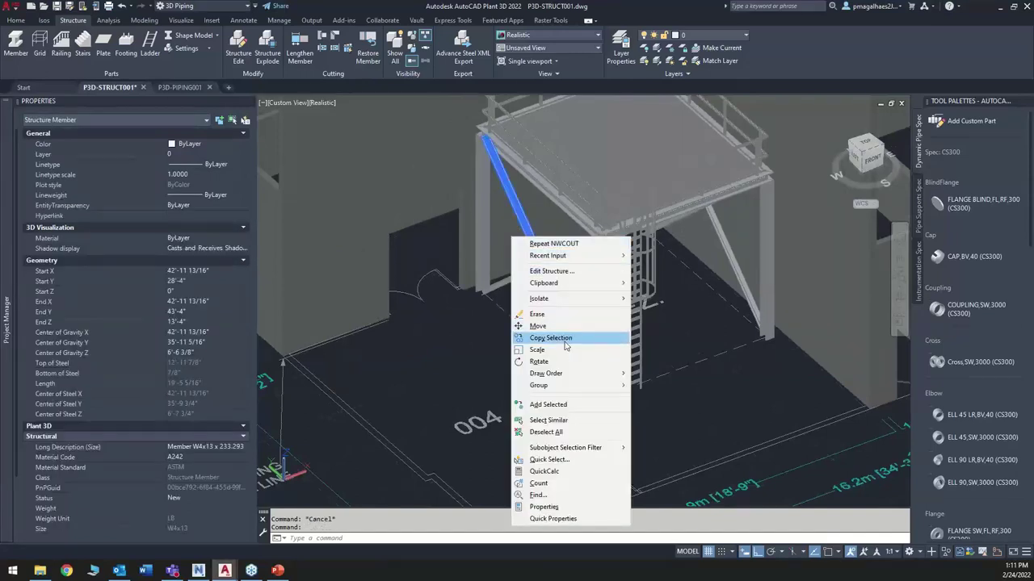
{"action": "key", "text": "Escape"}
{"action": "type", "text": "co"}
{"action": "key", "text": "Return"}
{"action": "left_click", "coordinate": [739, 376]}
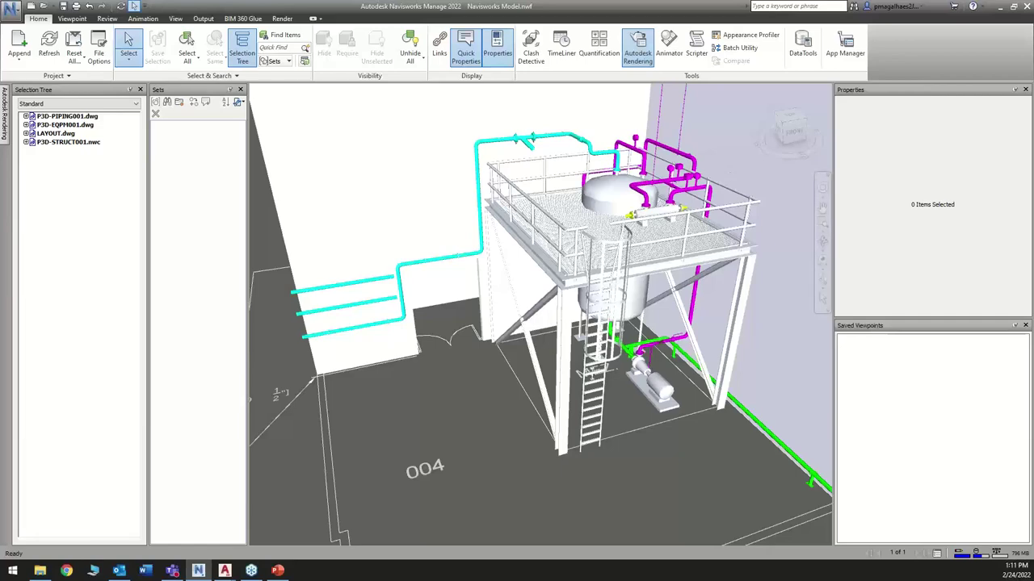
Delete the middle and upper parallel pipes in P3D-PIPING001 and save.
{"action": "key", "text": "alt+Tab"}
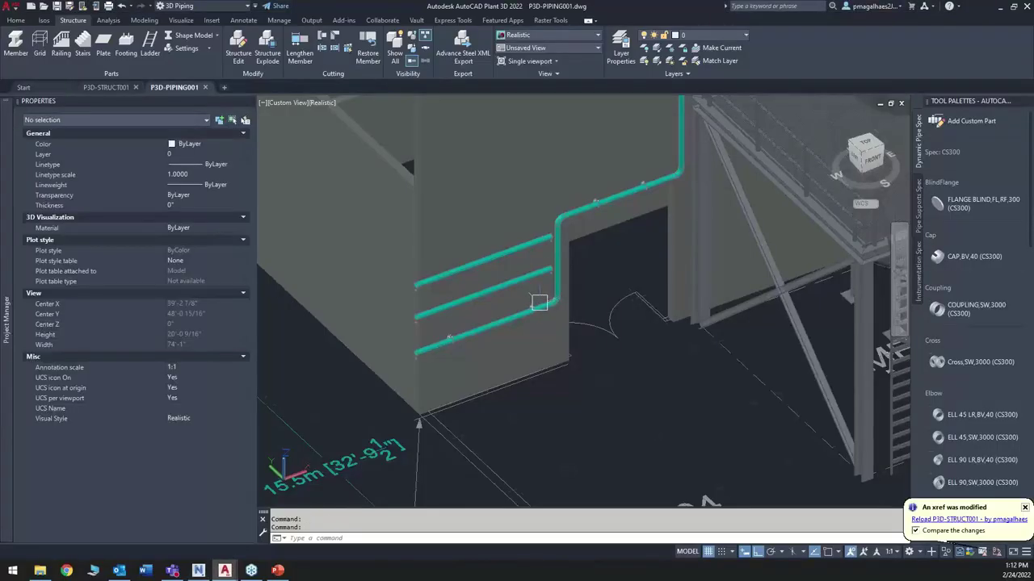
{"action": "left_click", "coordinate": [498, 291]}
{"action": "key", "text": "Delete"}
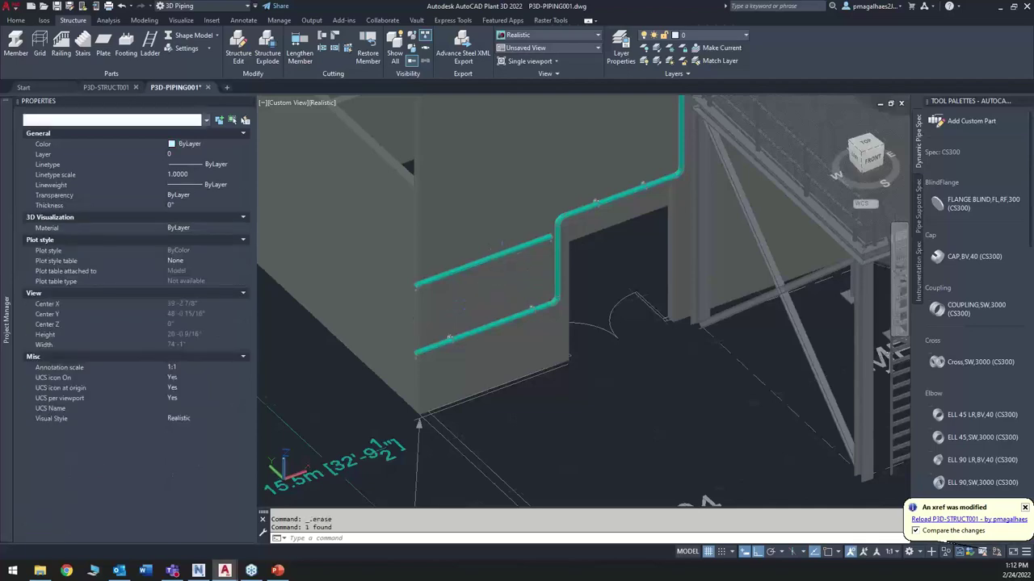
{"action": "left_click", "coordinate": [502, 258]}
{"action": "key", "text": "Delete"}
{"action": "key", "text": "ctrl+s"}
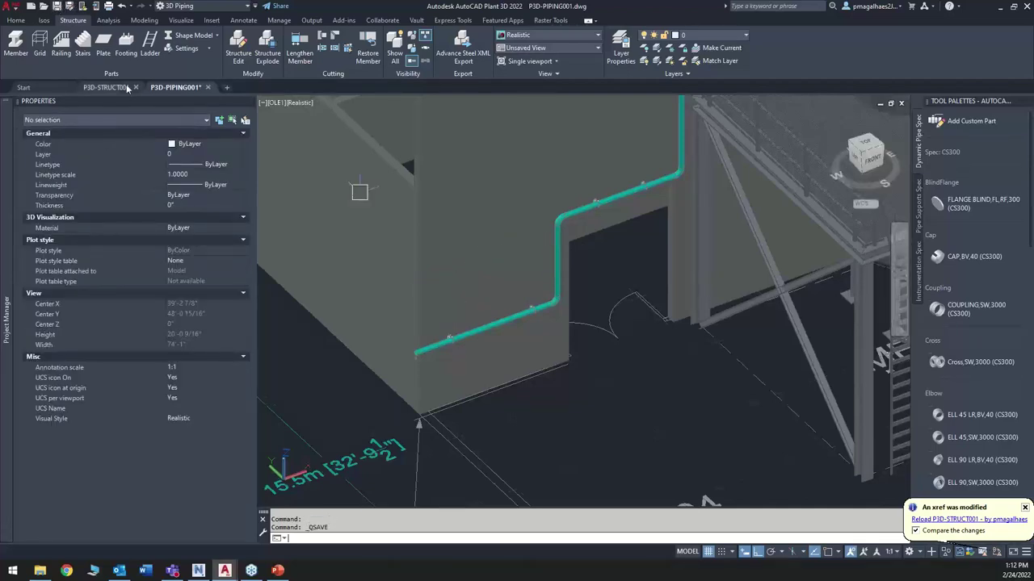
Delete the stray brace copy in P3D-STRUCT001, save, and return to Navisworks.
{"action": "left_click", "coordinate": [105, 87]}
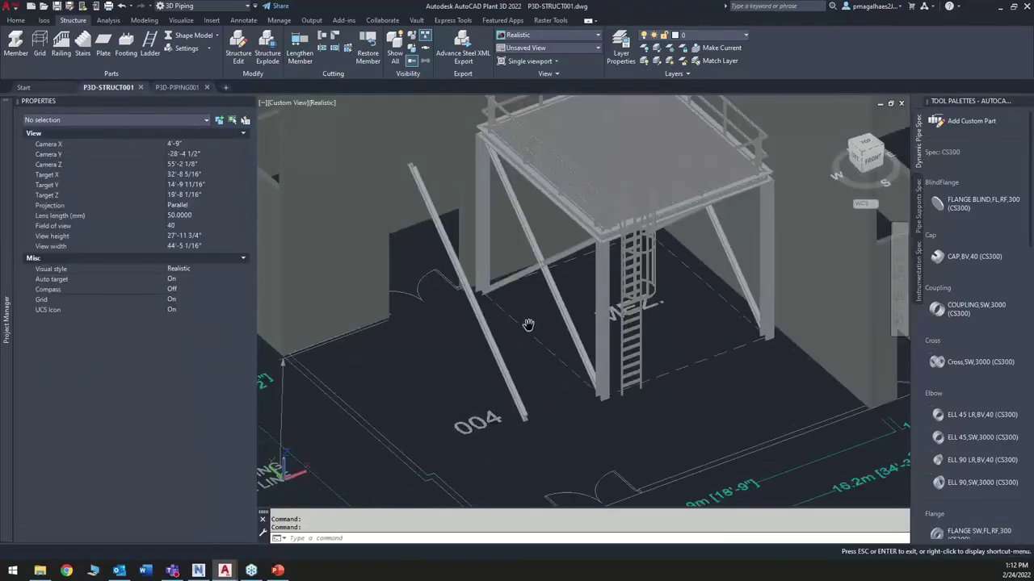
{"action": "key", "text": "Escape"}
{"action": "left_click", "coordinate": [497, 342]}
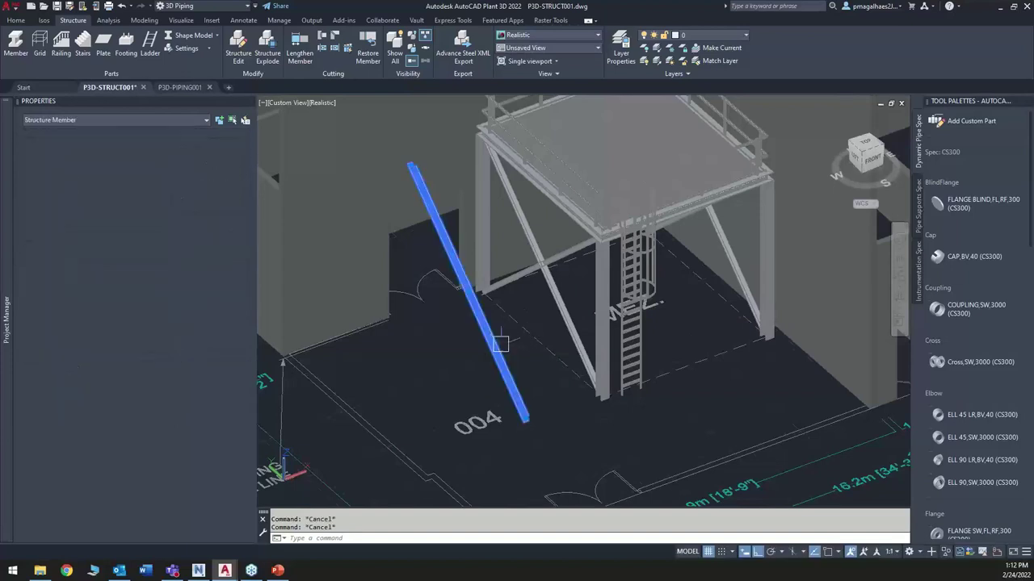
{"action": "key", "text": "Delete"}
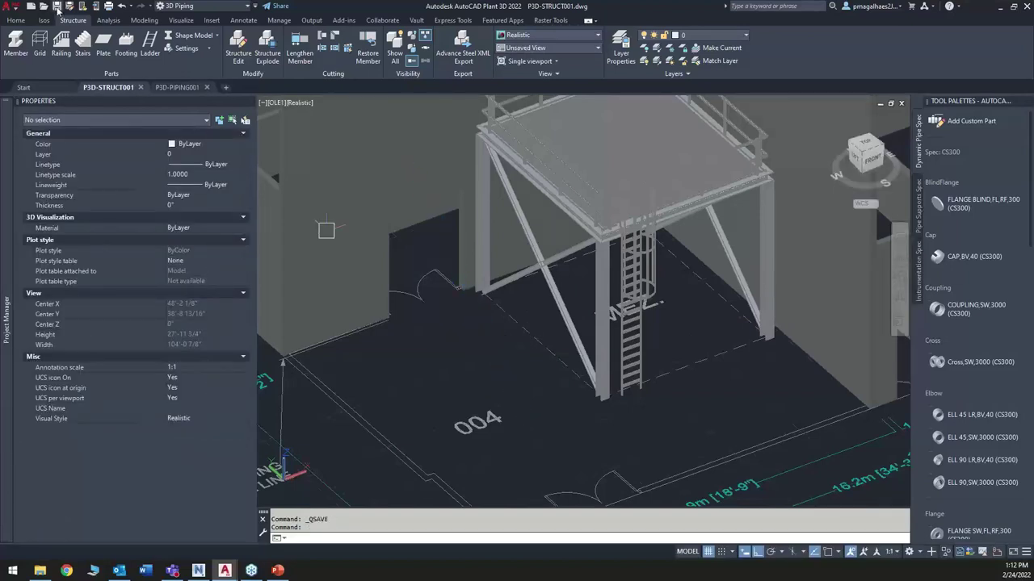
{"action": "key", "text": "ctrl+s"}
{"action": "key", "text": "alt+Tab"}
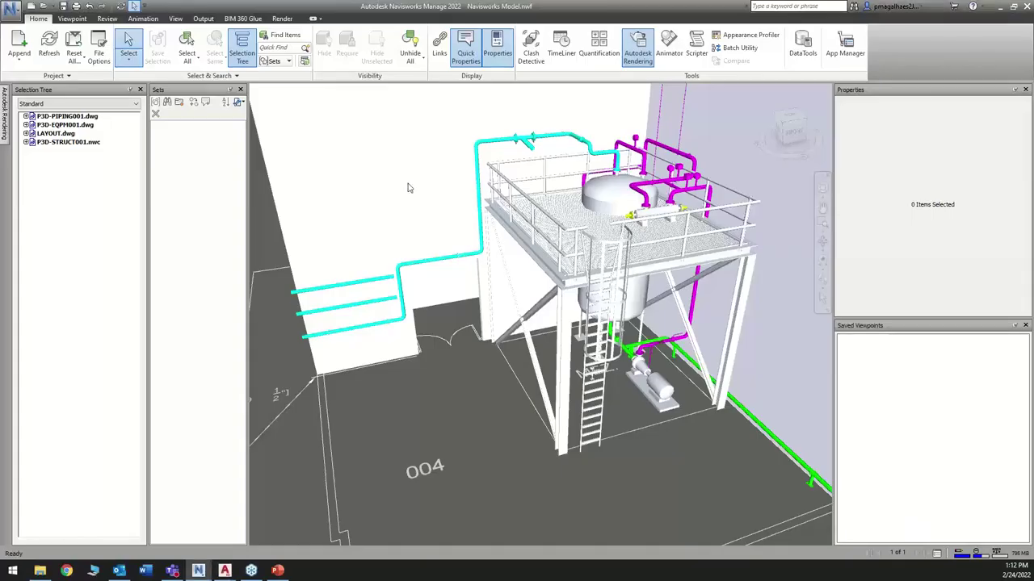
Refresh the model to show a single wall pipe, then return to the PowerPoint slide show.
{"action": "left_click", "coordinate": [50, 42]}
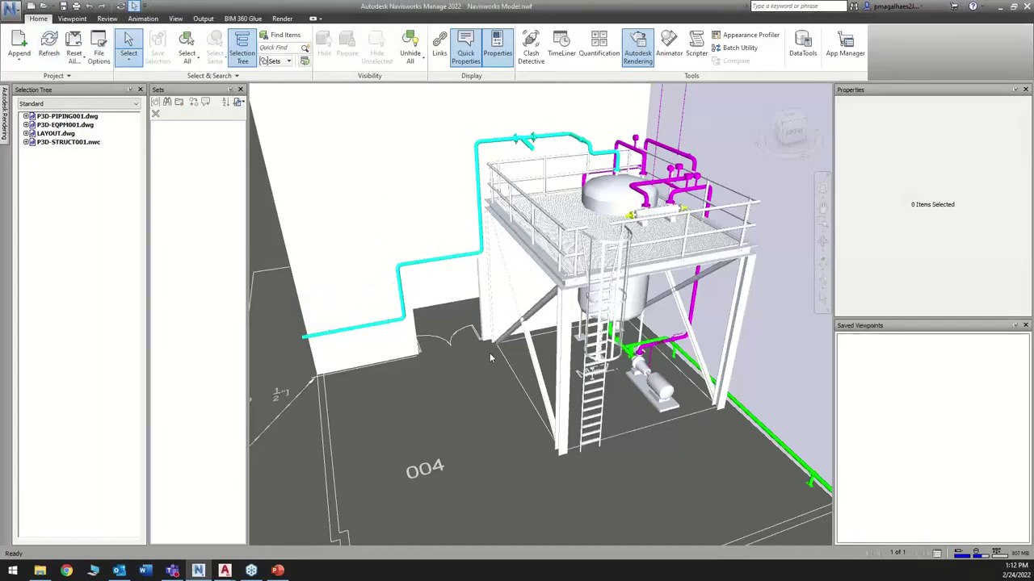
{"action": "middle_click_drag", "start_coordinate": [492, 357], "coordinate": [560, 337], "text": "shift"}
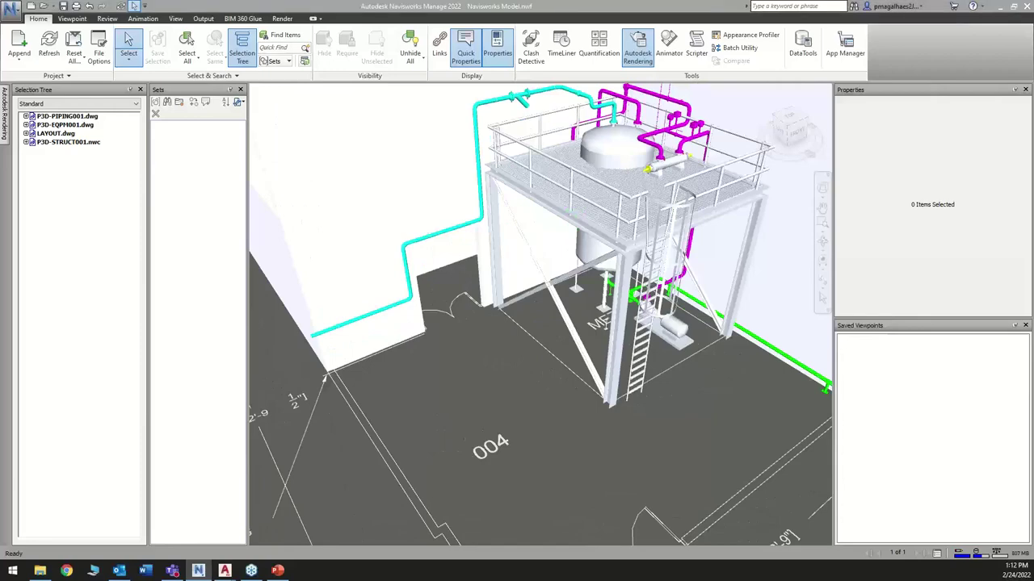
{"action": "key", "text": "alt+Tab"}
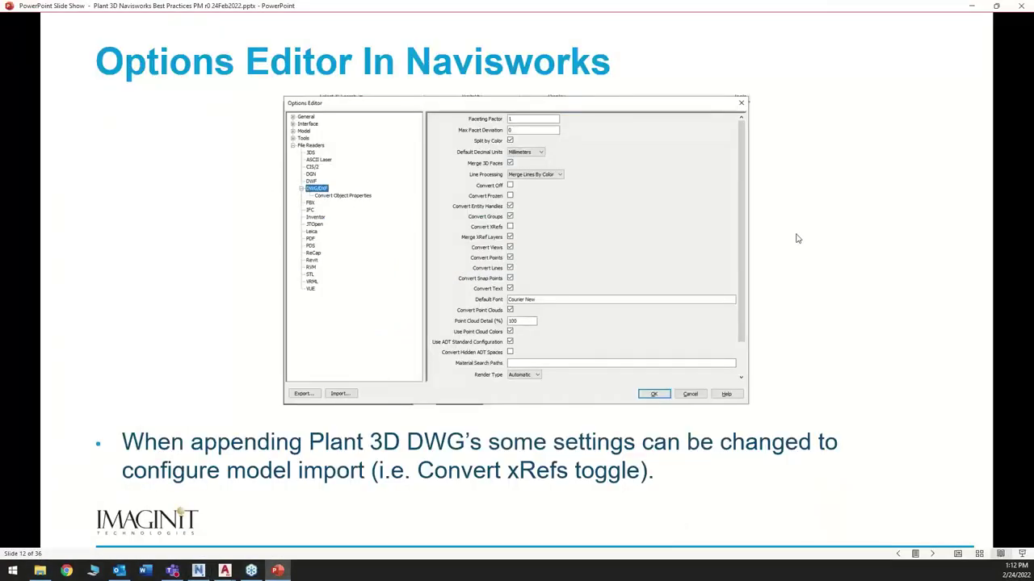
Advance past the Appending DWGs slide to slide 14, Plant 3D properties, then return to Navisworks.
{"action": "left_click", "coordinate": [798, 238]}
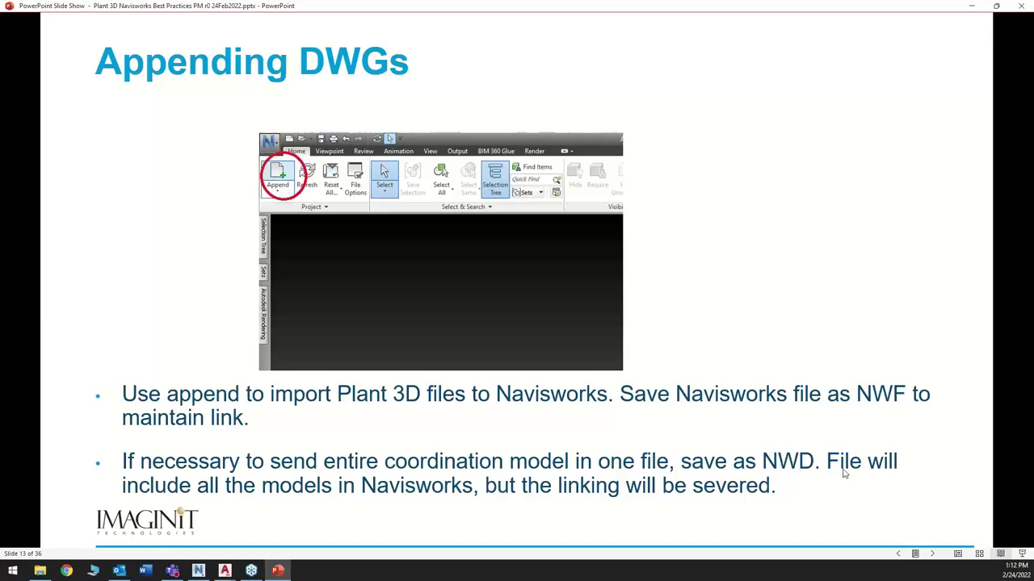
{"action": "left_click", "coordinate": [790, 390]}
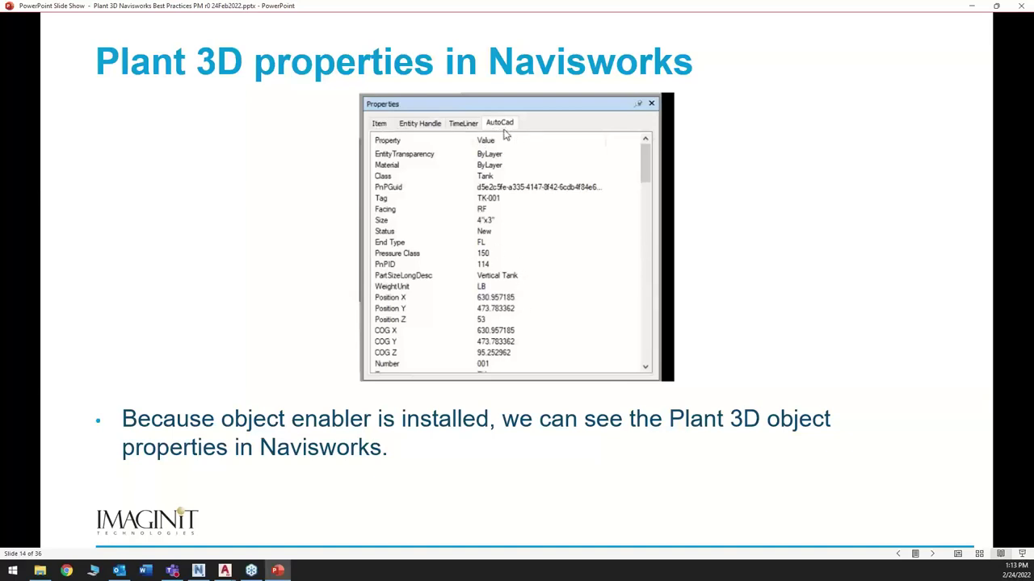
{"action": "key", "text": "alt+Tab"}
Select the cyan pipe and review its AutoCad properties: Line Number 01, Service PW.
{"action": "middle_click_drag", "start_coordinate": [616, 398], "coordinate": [432, 314], "text": "shift"}
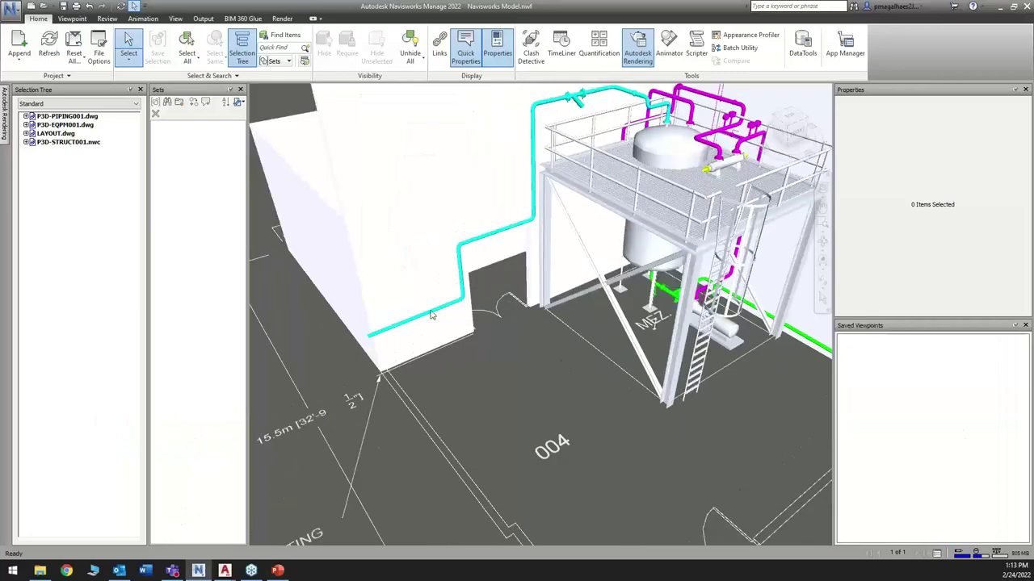
{"action": "left_click", "coordinate": [431, 316]}
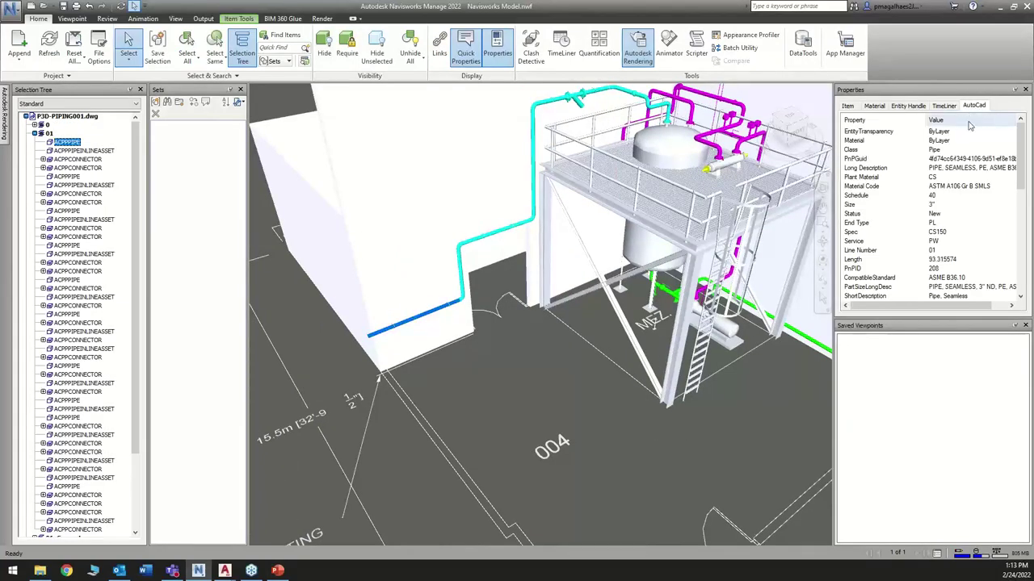
{"action": "scroll", "coordinate": [951, 189], "scroll_direction": "down", "scroll_amount": 6}
{"action": "scroll", "coordinate": [951, 189], "scroll_direction": "down", "scroll_amount": 4}
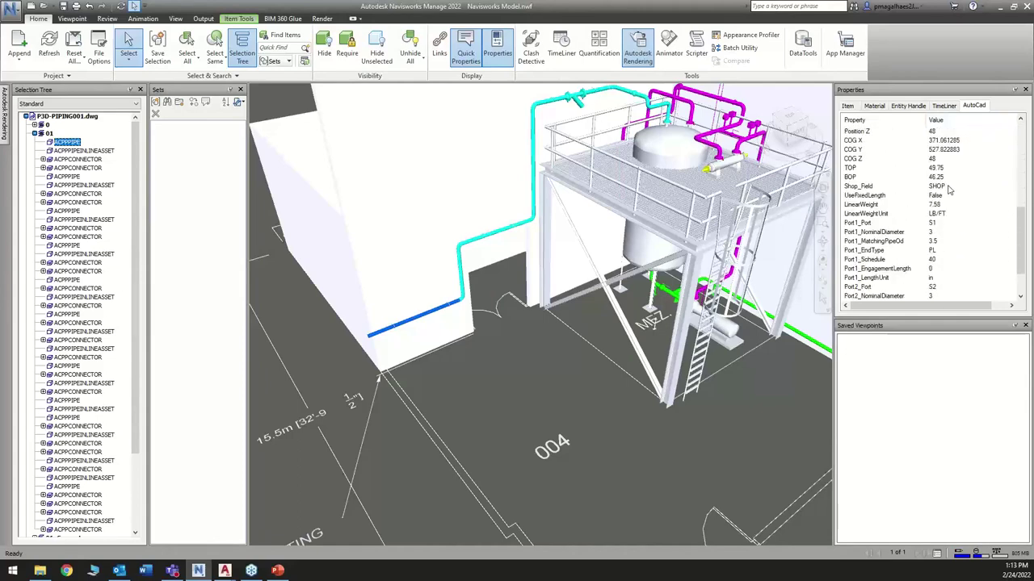
{"action": "scroll", "coordinate": [950, 203], "scroll_direction": "up", "scroll_amount": 10}
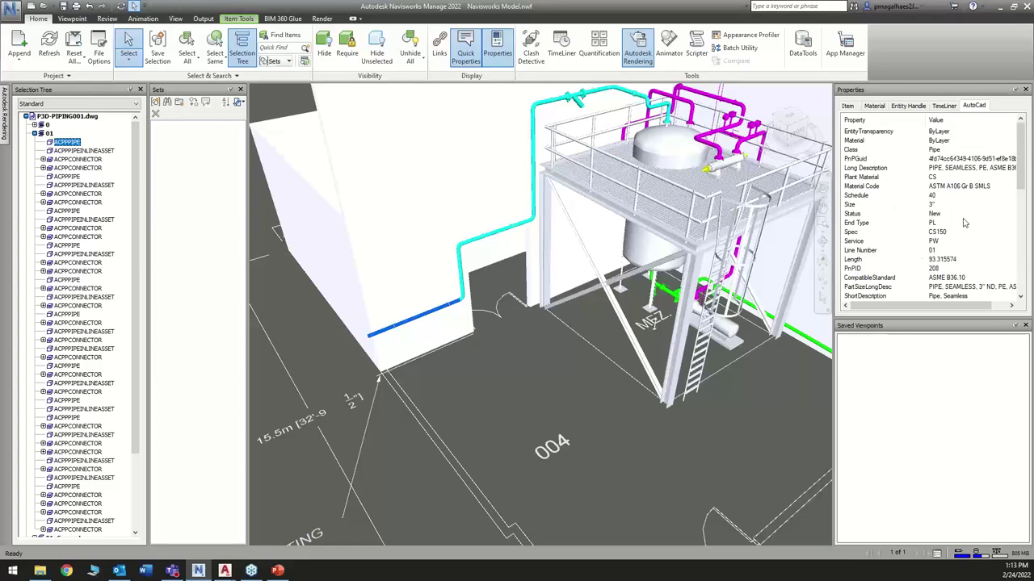
{"action": "scroll", "coordinate": [961, 216], "scroll_direction": "down", "scroll_amount": 3}
{"action": "scroll", "coordinate": [956, 207], "scroll_direction": "down", "scroll_amount": 1}
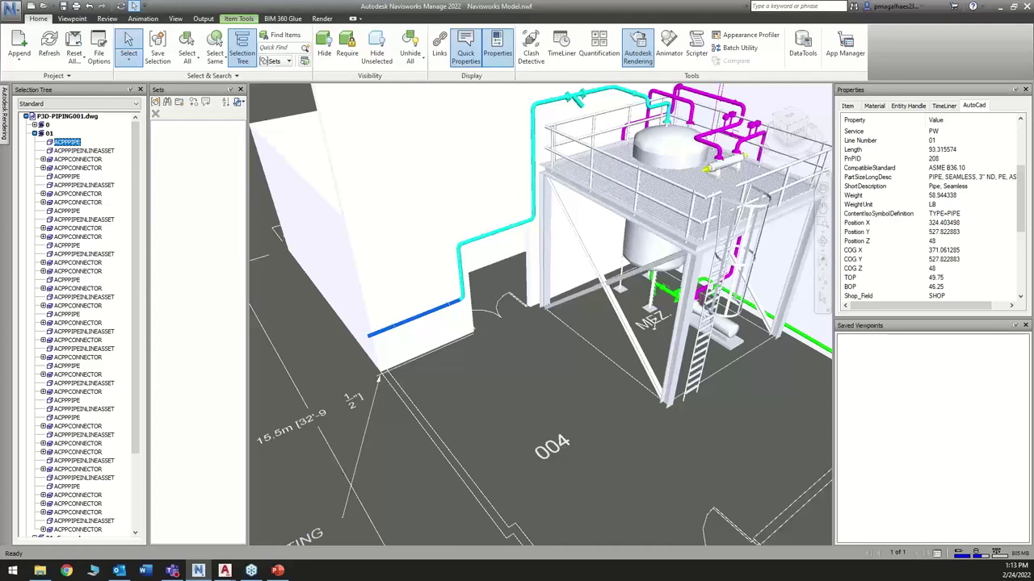
{"action": "key", "text": "alt+Tab"}
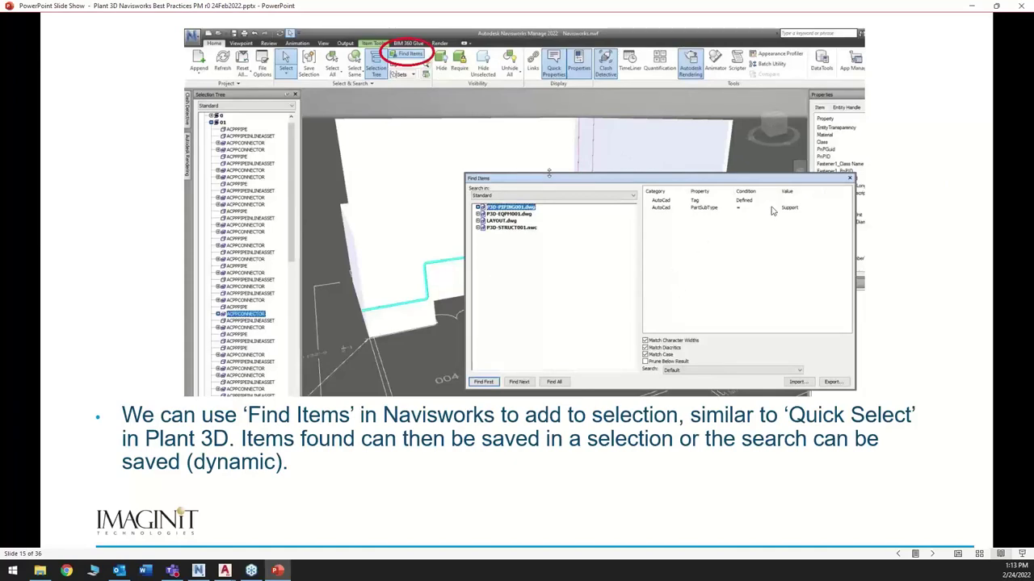
Step back to slide 14, forward to slide 15 (Find Items), then return to Navisworks.
{"action": "key", "text": "Left"}
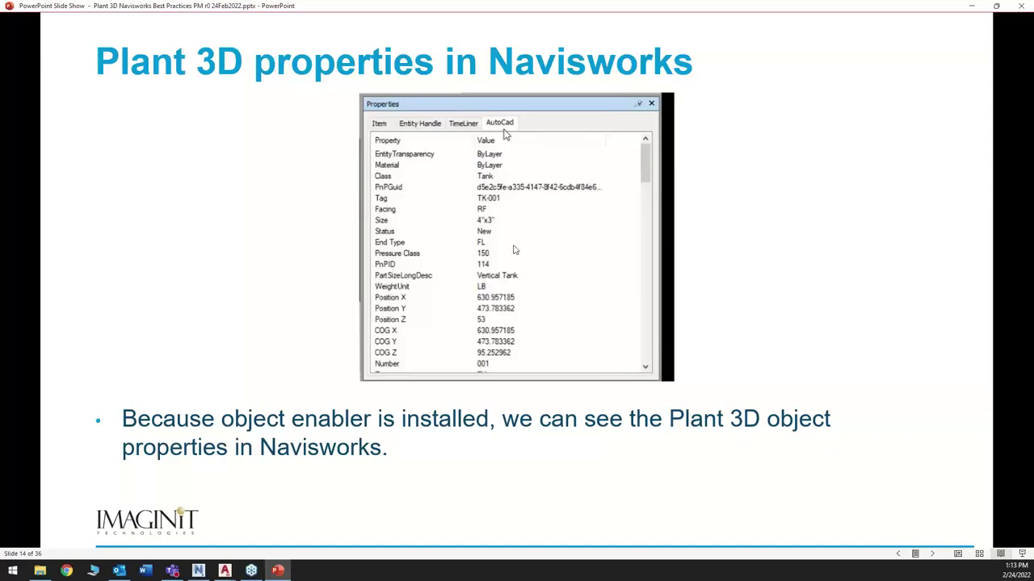
{"action": "key", "text": "Right"}
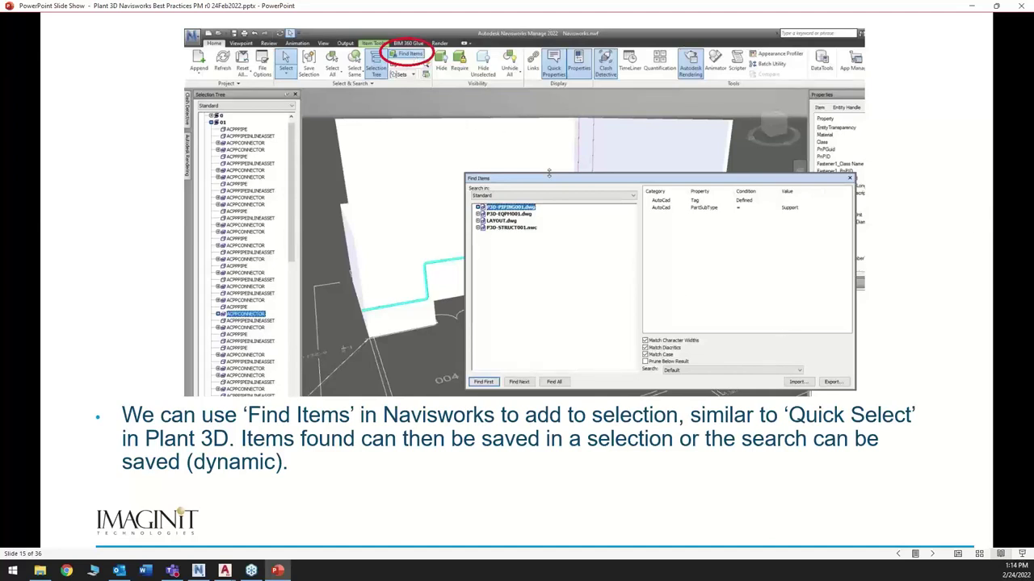
{"action": "key", "text": "alt+Tab"}
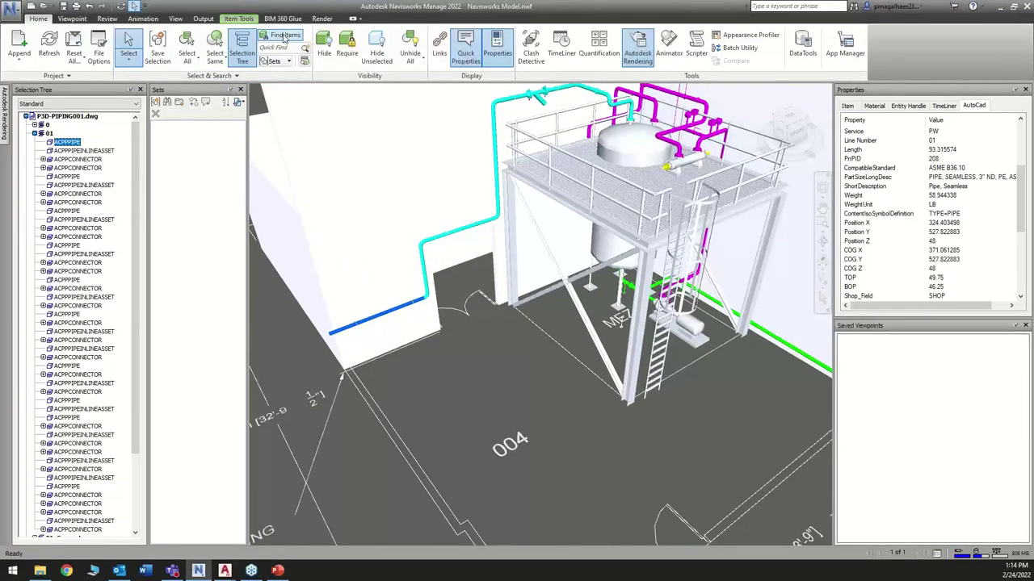
Open Find Items (Shift+F3) and set it to search all four model files.
{"action": "key", "text": "shift+F3"}
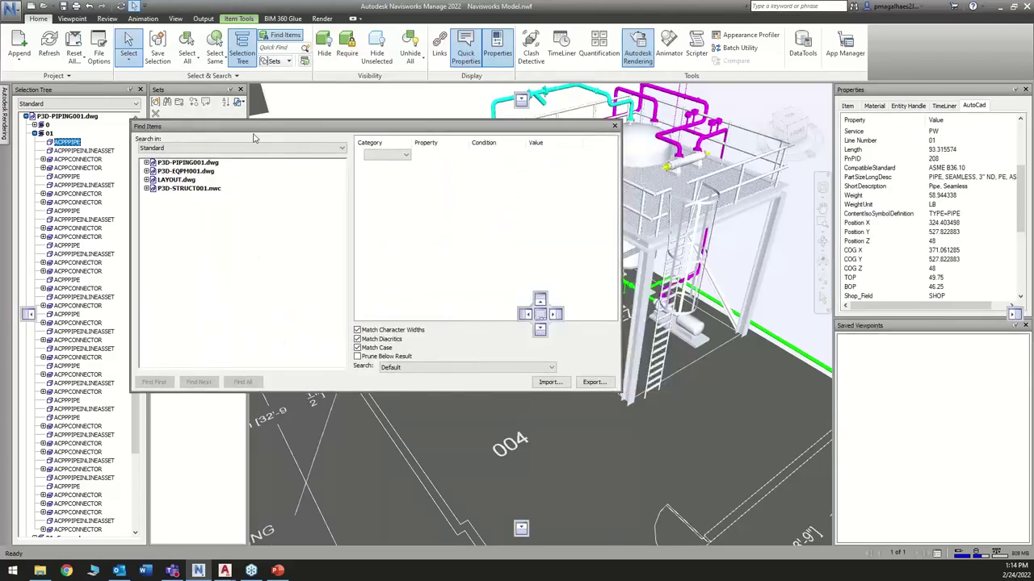
{"action": "left_click_drag", "start_coordinate": [251, 138], "coordinate": [408, 192]}
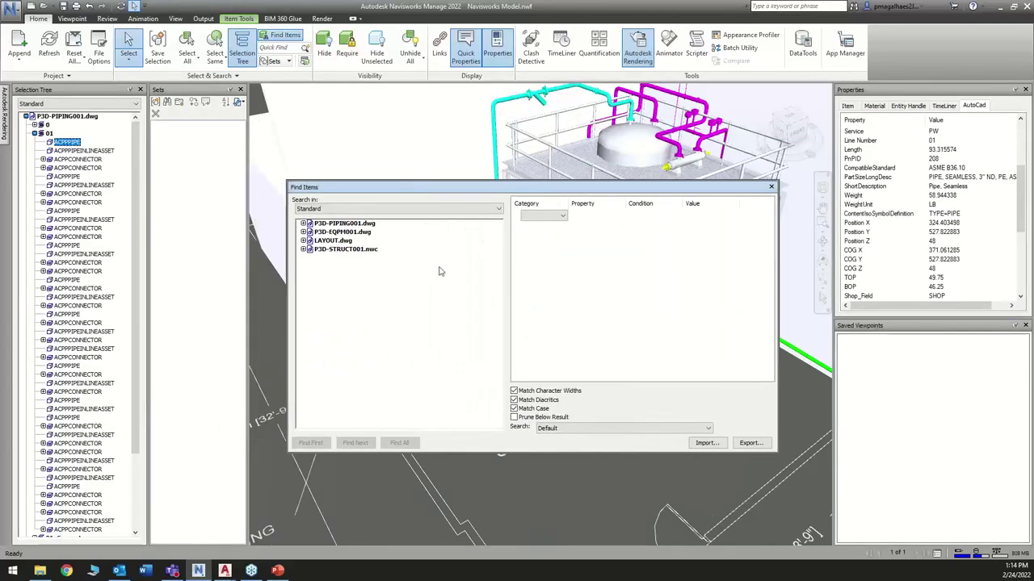
{"action": "left_click", "coordinate": [345, 225]}
{"action": "left_click", "coordinate": [497, 145]}
{"action": "middle_click_drag", "start_coordinate": [502, 135], "coordinate": [530, 149]}
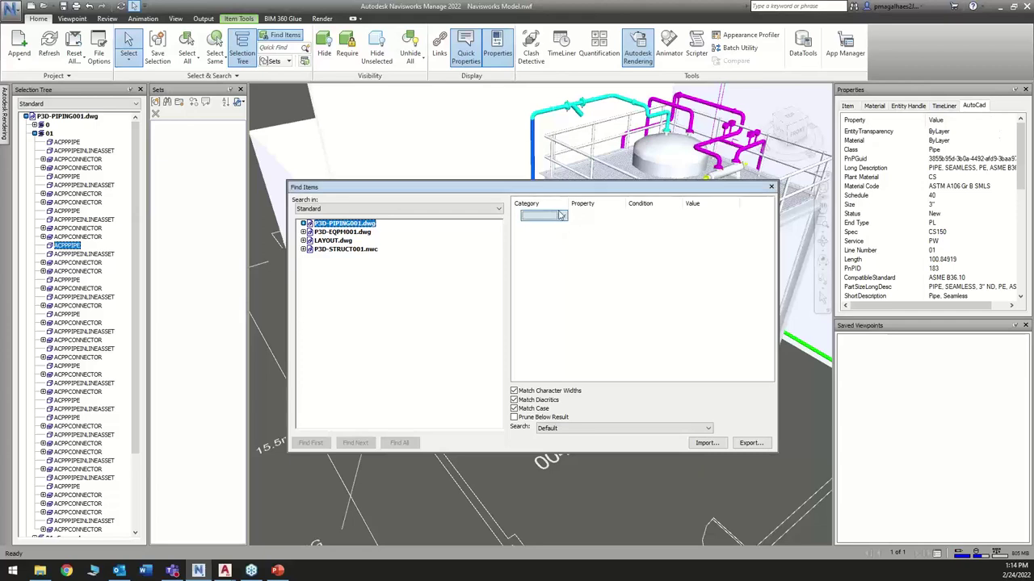
{"action": "left_click", "coordinate": [347, 250], "text": "shift"}
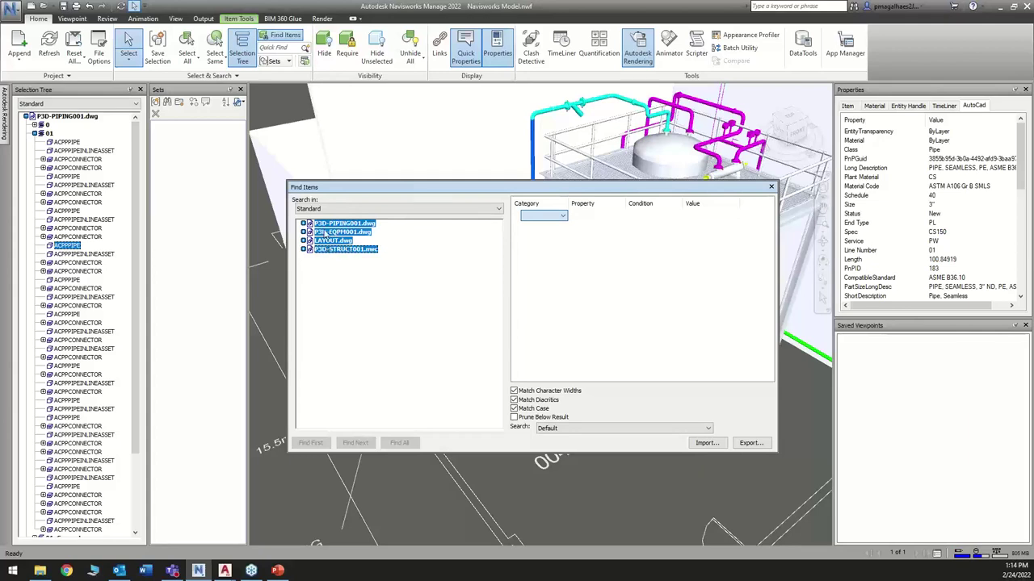
Define the search condition AutoCad Line Number = 01 and move the dialog aside.
{"action": "left_click", "coordinate": [563, 217]}
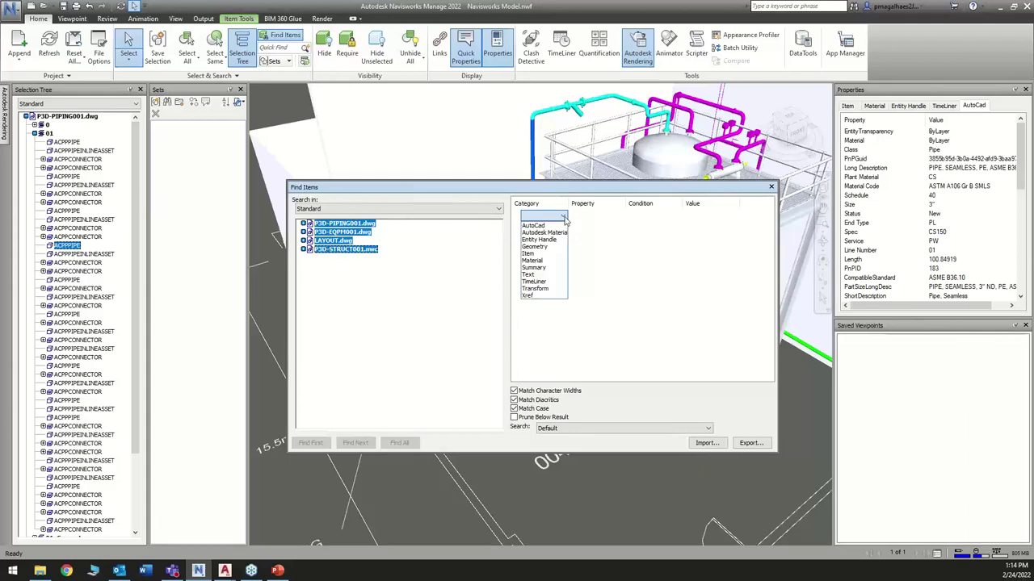
{"action": "left_click", "coordinate": [540, 225]}
{"action": "left_click", "coordinate": [619, 218]}
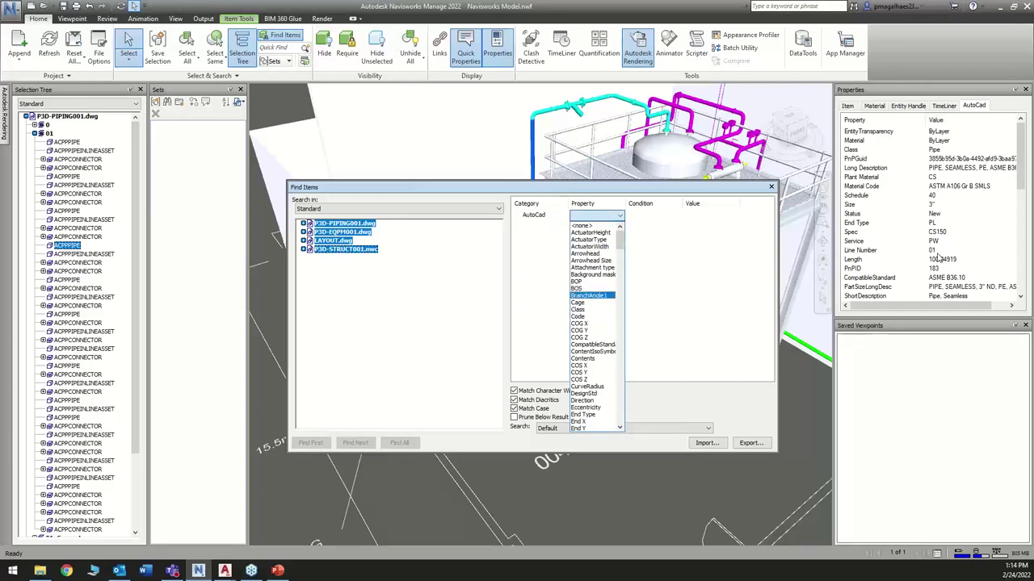
{"action": "scroll", "coordinate": [597, 286], "scroll_direction": "down", "scroll_amount": 10}
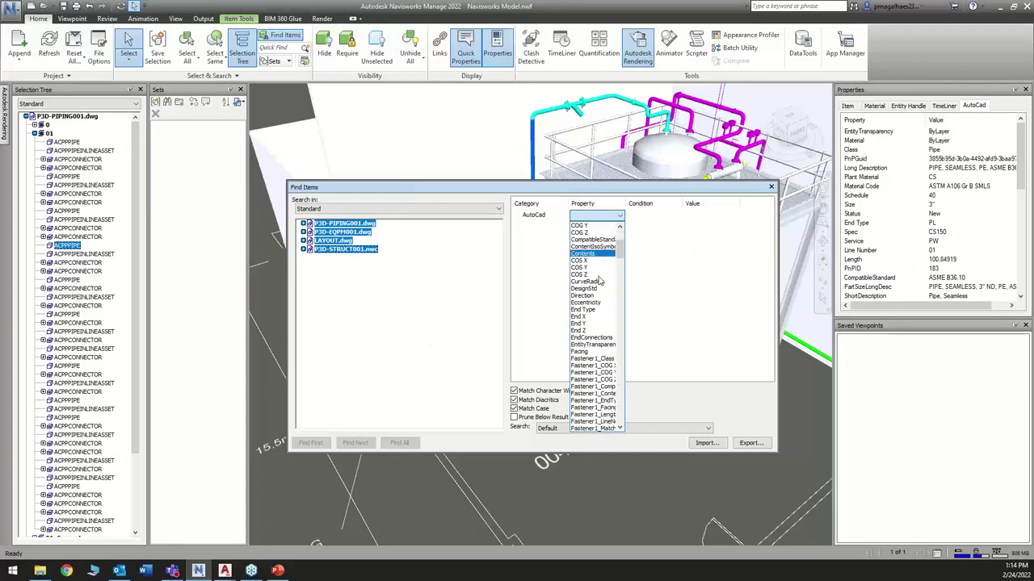
{"action": "key", "text": "l"}
{"action": "scroll", "coordinate": [597, 291], "scroll_direction": "down", "scroll_amount": 3}
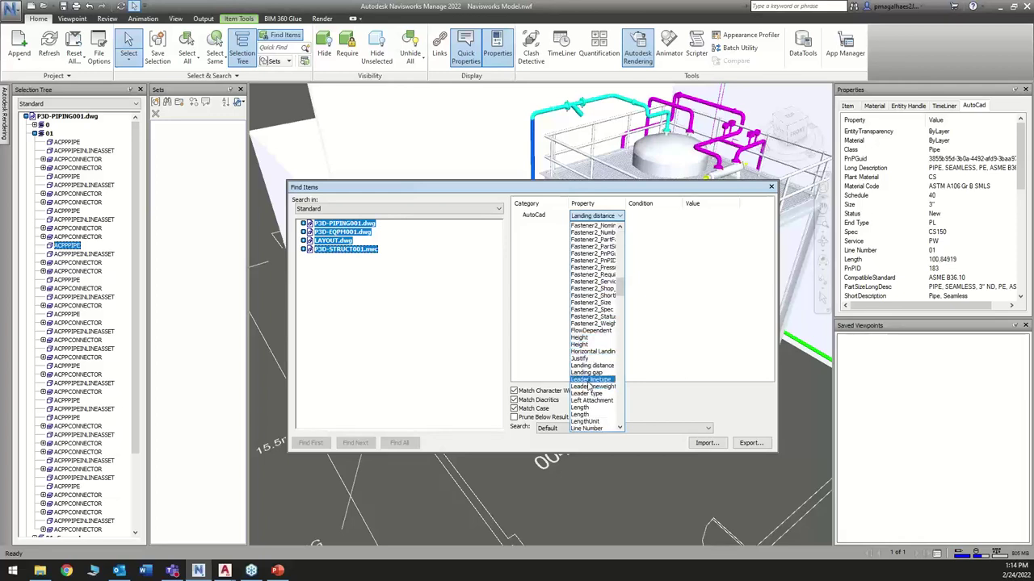
{"action": "scroll", "coordinate": [593, 386], "scroll_direction": "down", "scroll_amount": 3}
{"action": "left_click", "coordinate": [588, 365]}
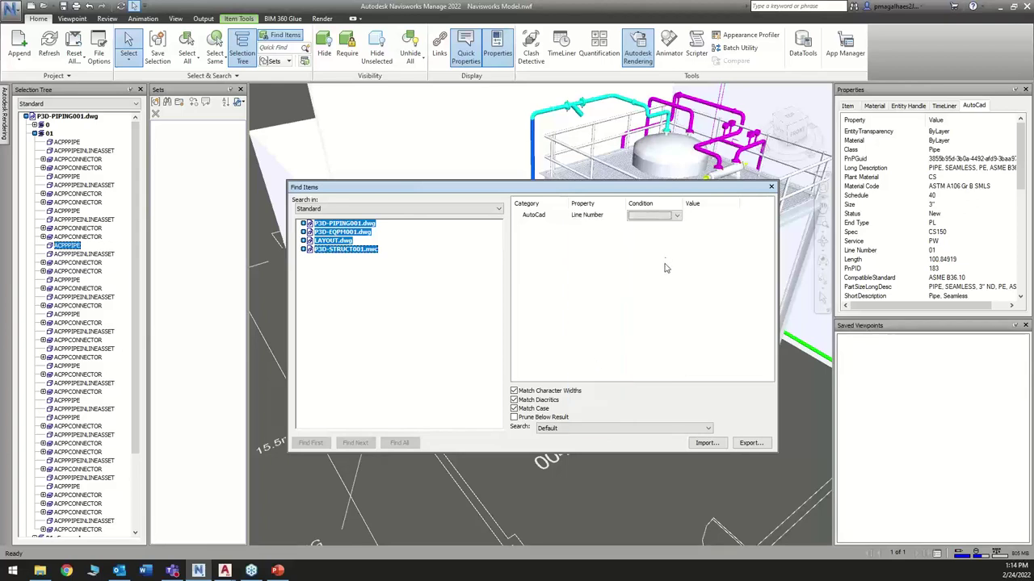
{"action": "left_click", "coordinate": [676, 216]}
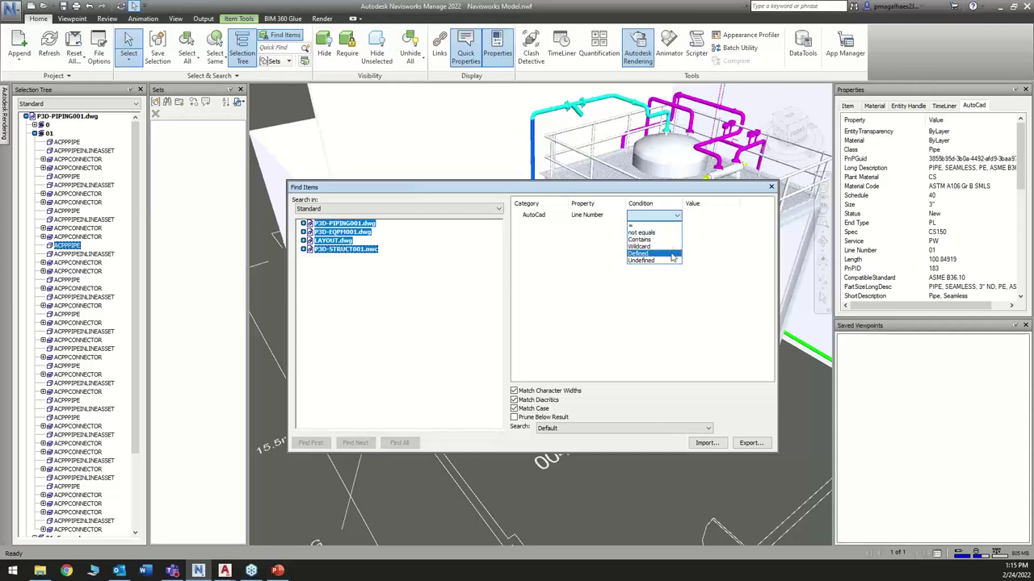
{"action": "left_click", "coordinate": [642, 226]}
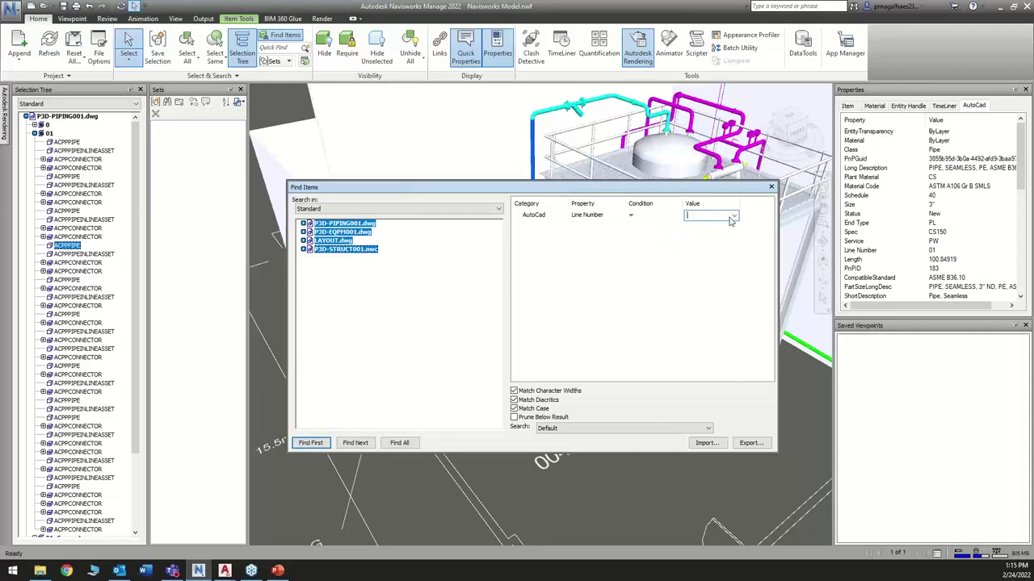
{"action": "left_click", "coordinate": [734, 217]}
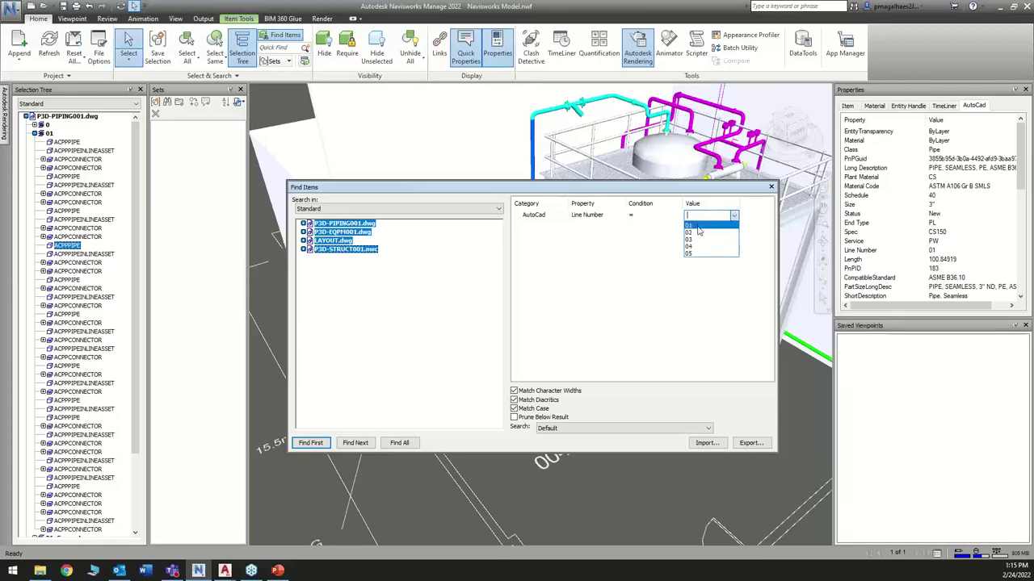
{"action": "left_click", "coordinate": [700, 226]}
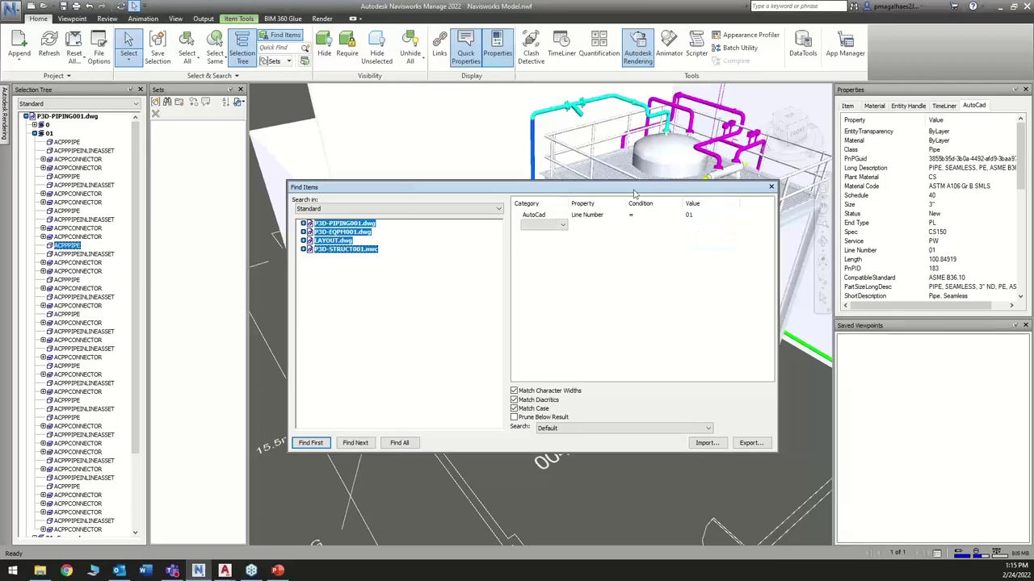
{"action": "left_click_drag", "start_coordinate": [650, 186], "coordinate": [879, 214]}
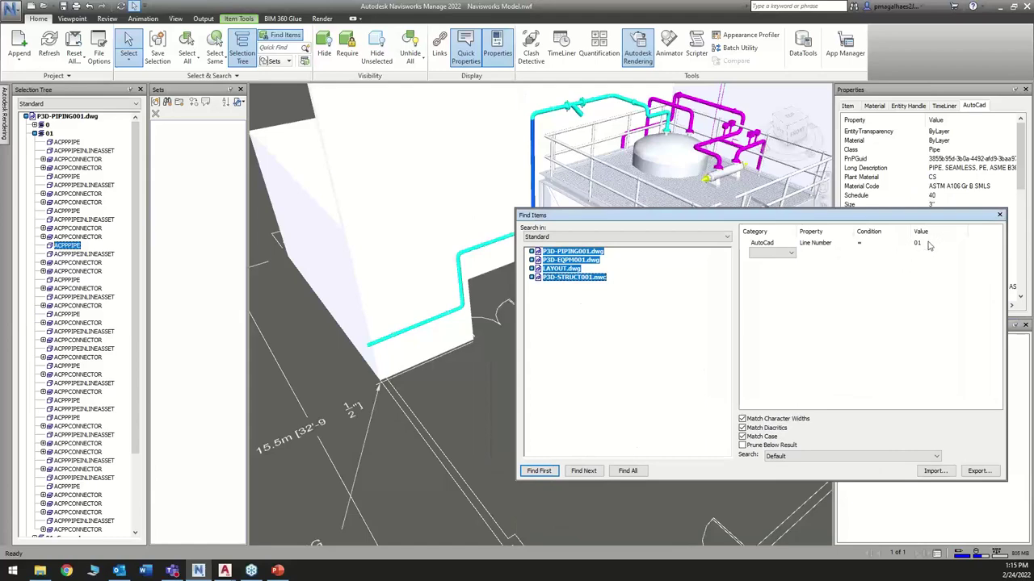
Find all 30 items on line 01, highlighting them blue, and orbit to view the run.
{"action": "left_click", "coordinate": [630, 471]}
{"action": "scroll", "coordinate": [440, 386], "scroll_direction": "down", "scroll_amount": 3}
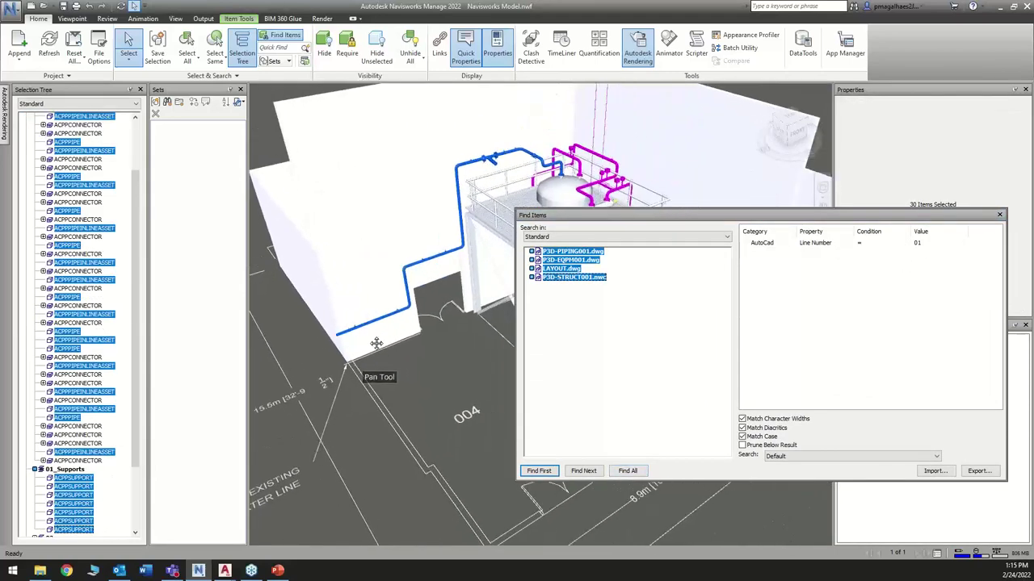
{"action": "middle_click_drag", "start_coordinate": [426, 363], "coordinate": [467, 349], "text": "shift"}
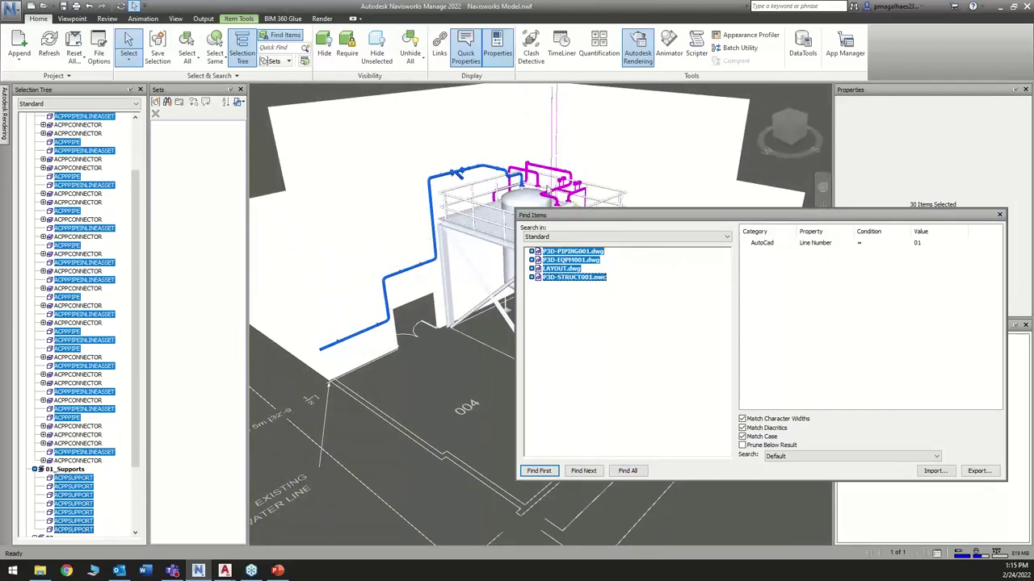
{"action": "left_click_drag", "start_coordinate": [709, 217], "coordinate": [637, 166]}
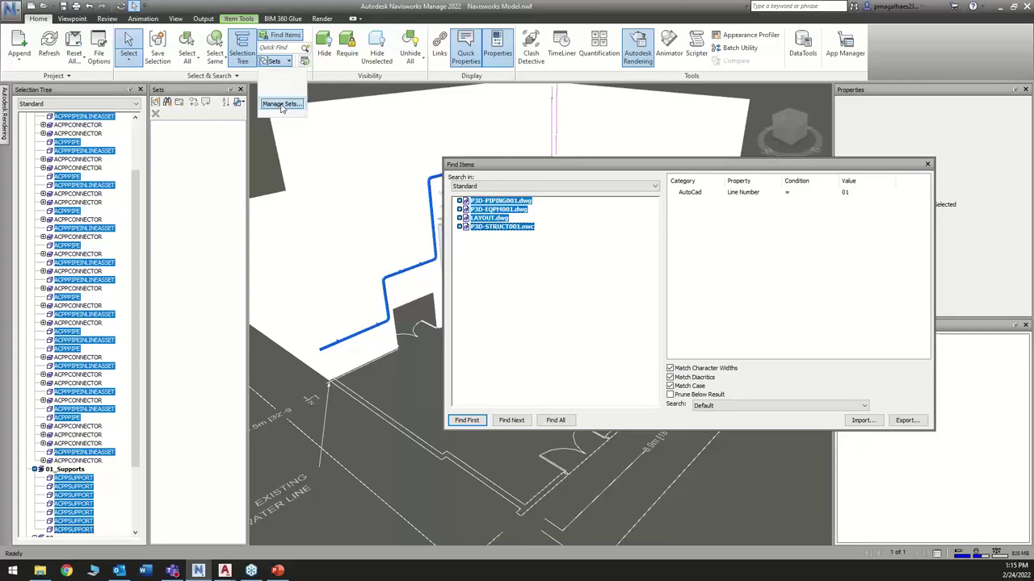
Hide the Sets panel and bring up the View tab's Windows list.
{"action": "left_click", "coordinate": [274, 61]}
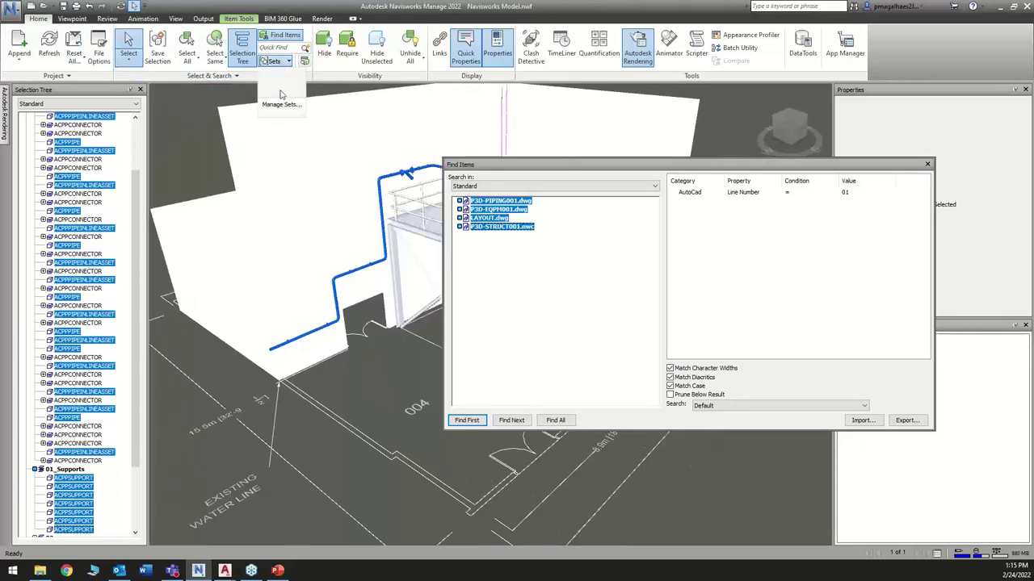
{"action": "left_click", "coordinate": [279, 105]}
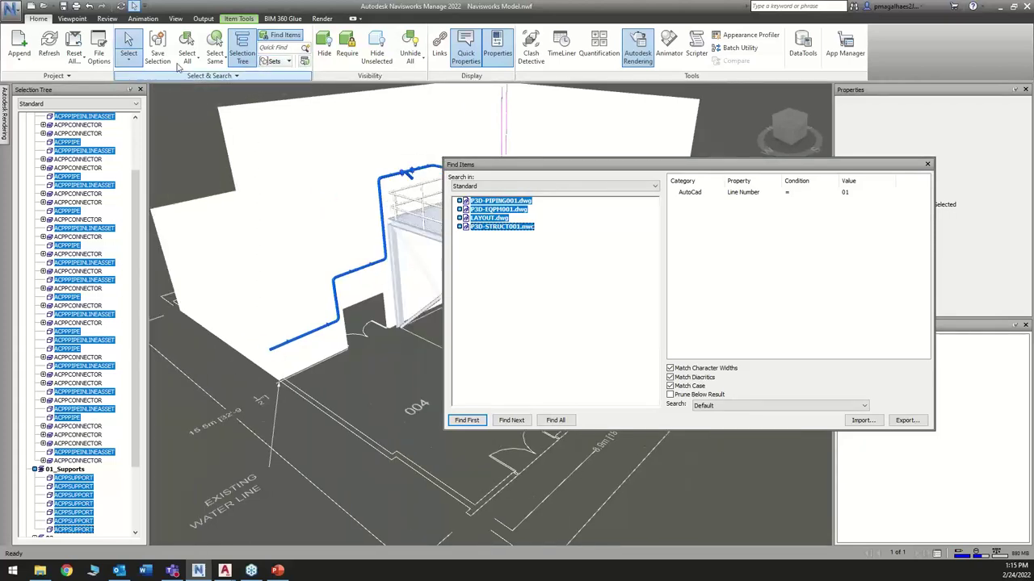
{"action": "left_click", "coordinate": [176, 19]}
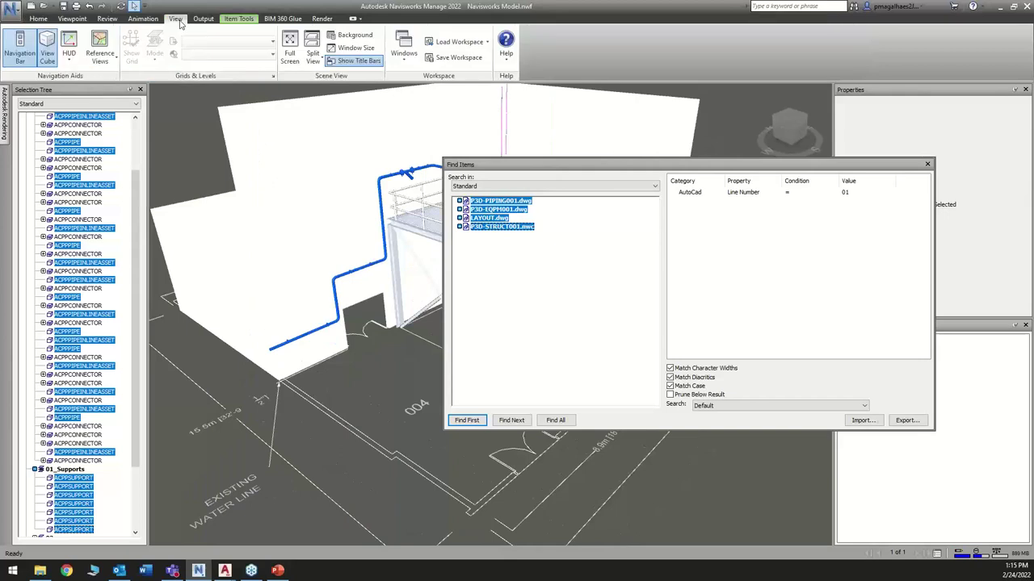
{"action": "left_click", "coordinate": [404, 48]}
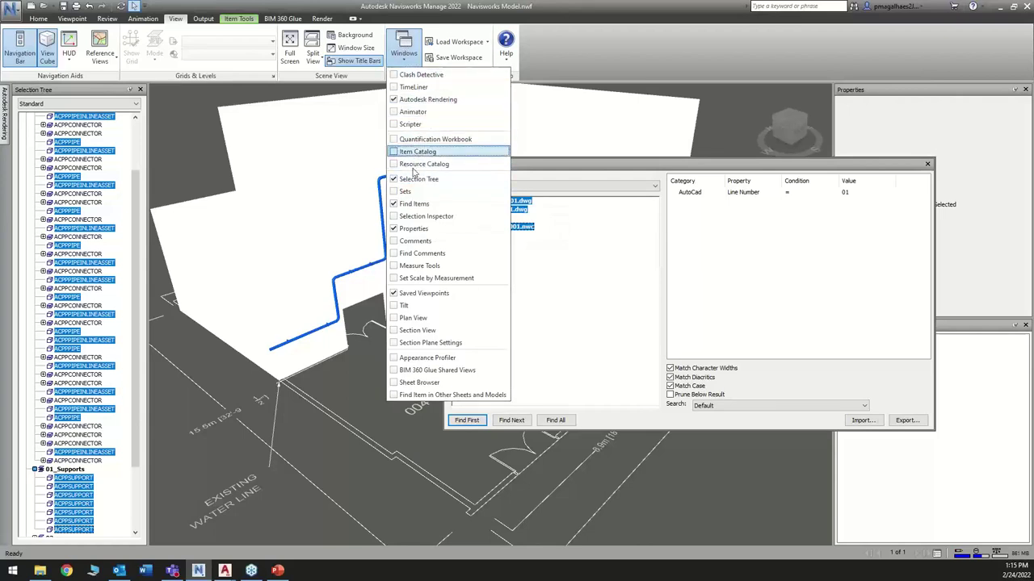
Show the Sets panel, re-run the search, and save the selection as 'Line number 01'.
{"action": "left_click", "coordinate": [412, 194]}
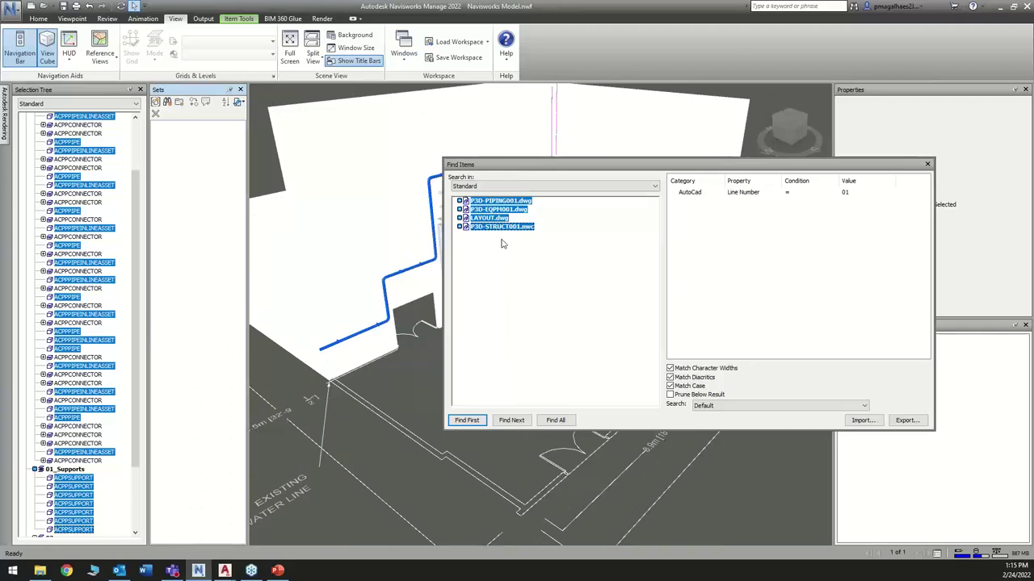
{"action": "left_click", "coordinate": [554, 422]}
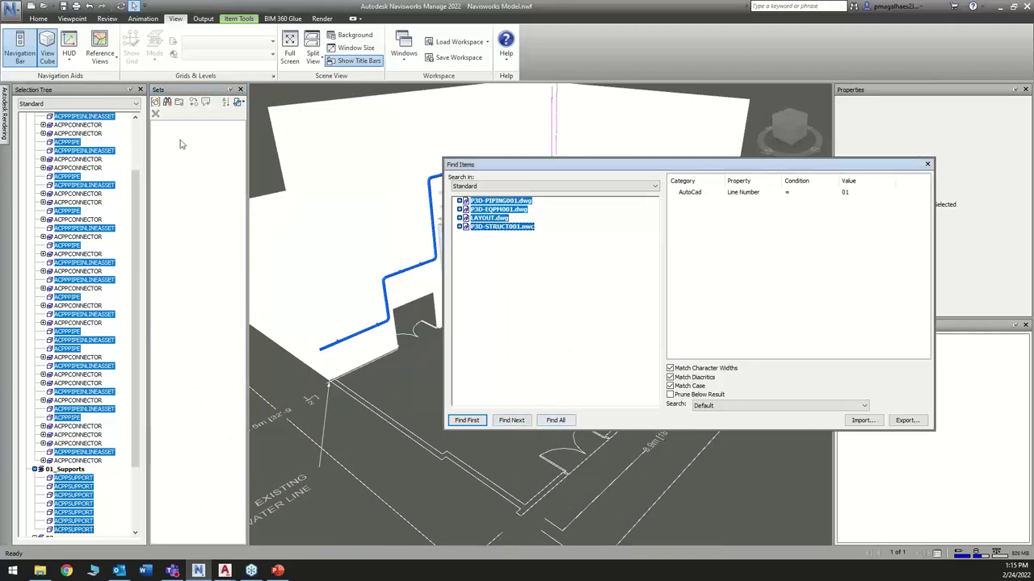
{"action": "left_click", "coordinate": [156, 102]}
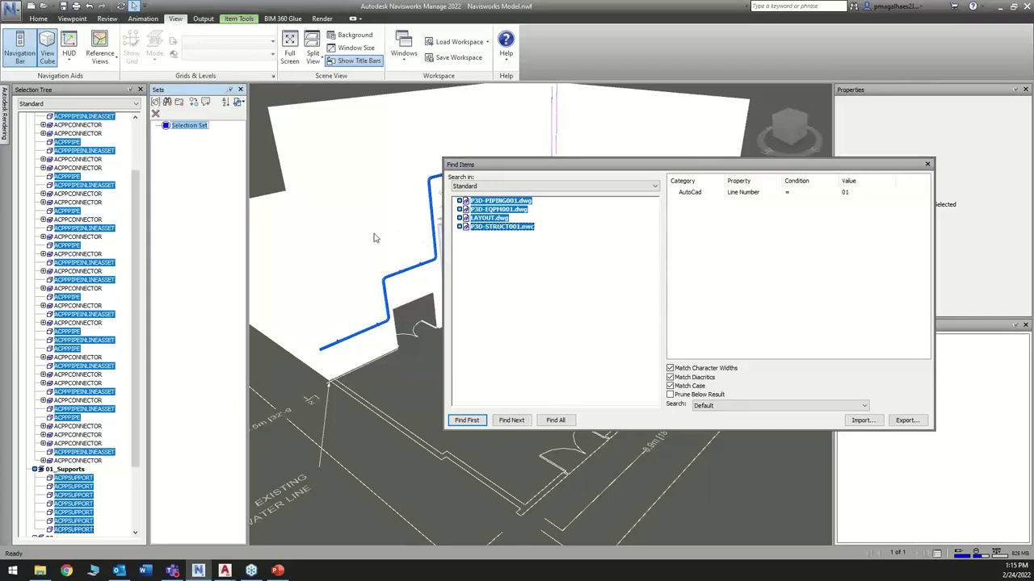
{"action": "key", "text": "BackSpace"}
{"action": "type", "text": "Line numb"}
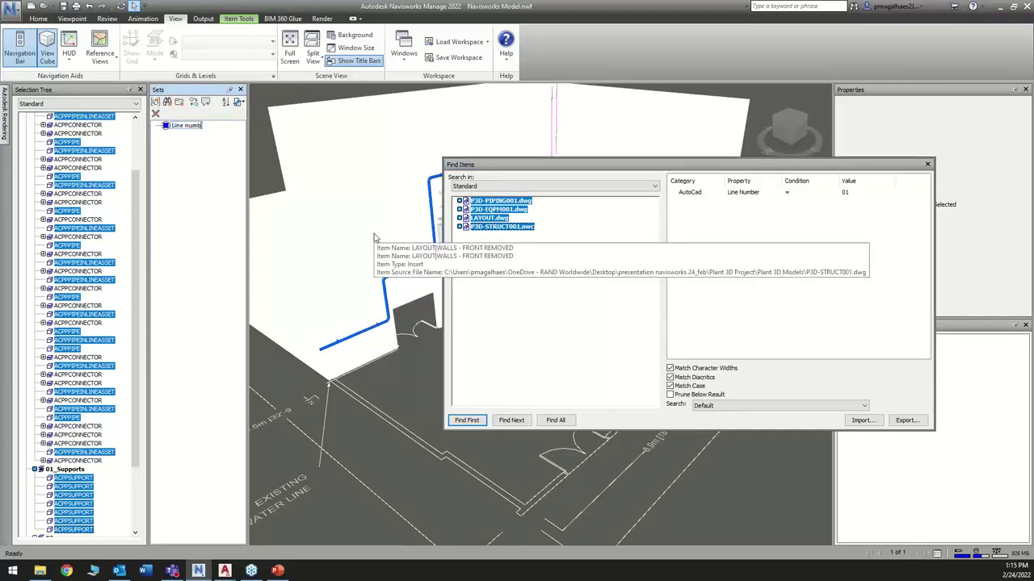
{"action": "type", "text": "er 01"}
{"action": "key", "text": "Return"}
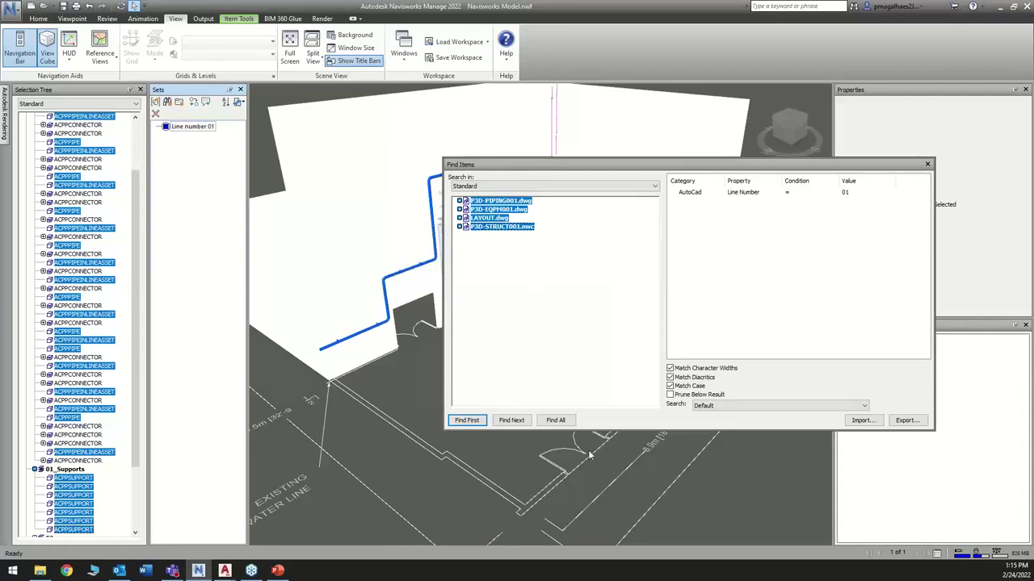
Save the search as a search set named 'Search line number 01'.
{"action": "left_click", "coordinate": [167, 103]}
{"action": "type", "text": "Se"}
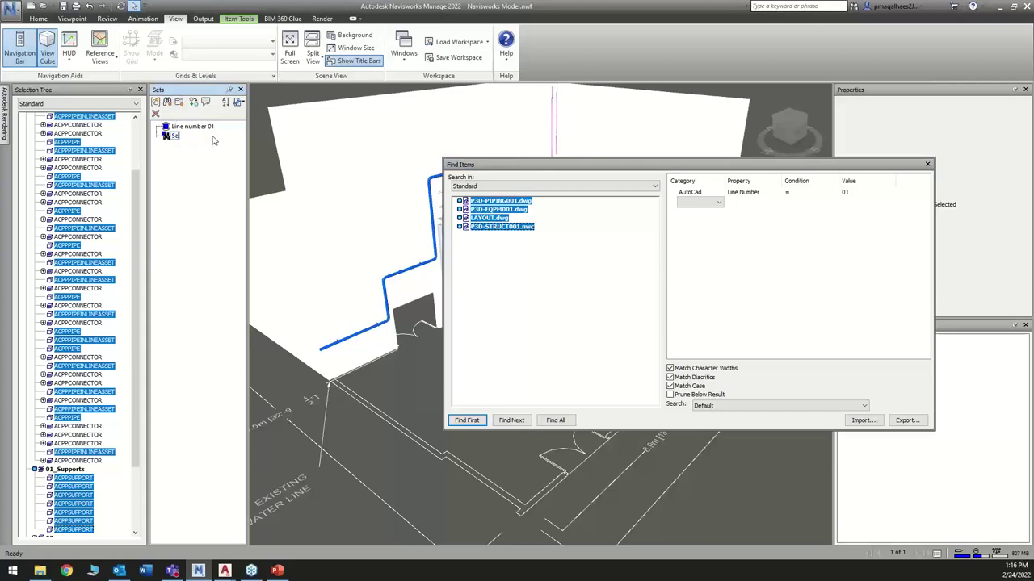
{"action": "type", "text": "arch line number 01"}
{"action": "key", "text": "Return"}
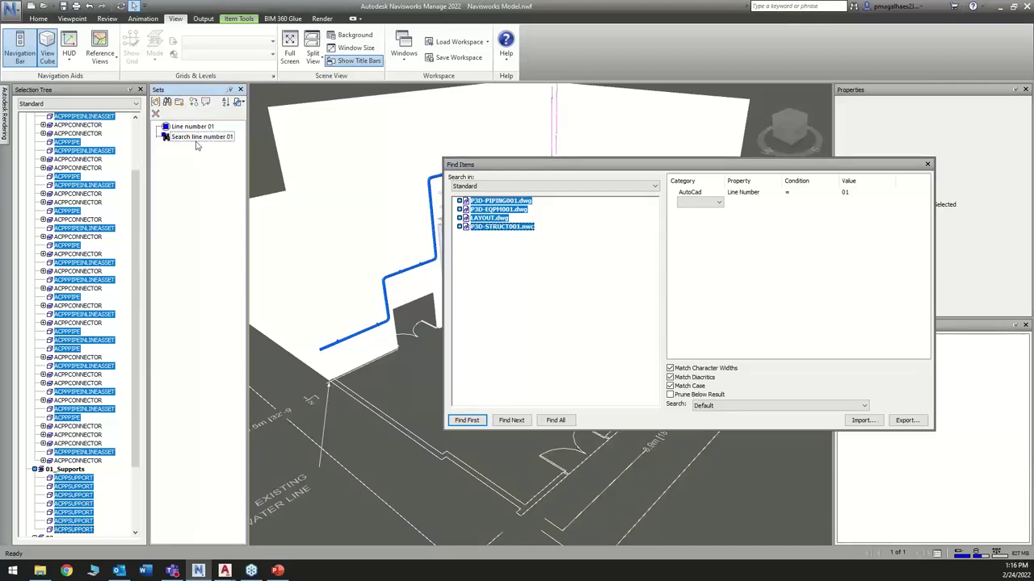
Close Find Items and check which items the 'Search line number 01' set selects.
{"action": "left_click", "coordinate": [927, 164]}
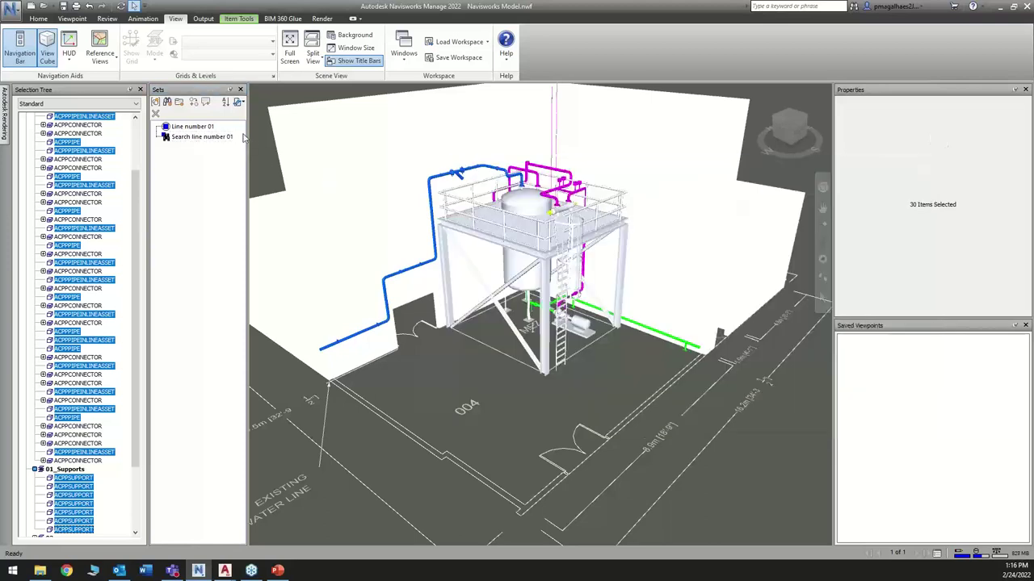
{"action": "left_click", "coordinate": [407, 354]}
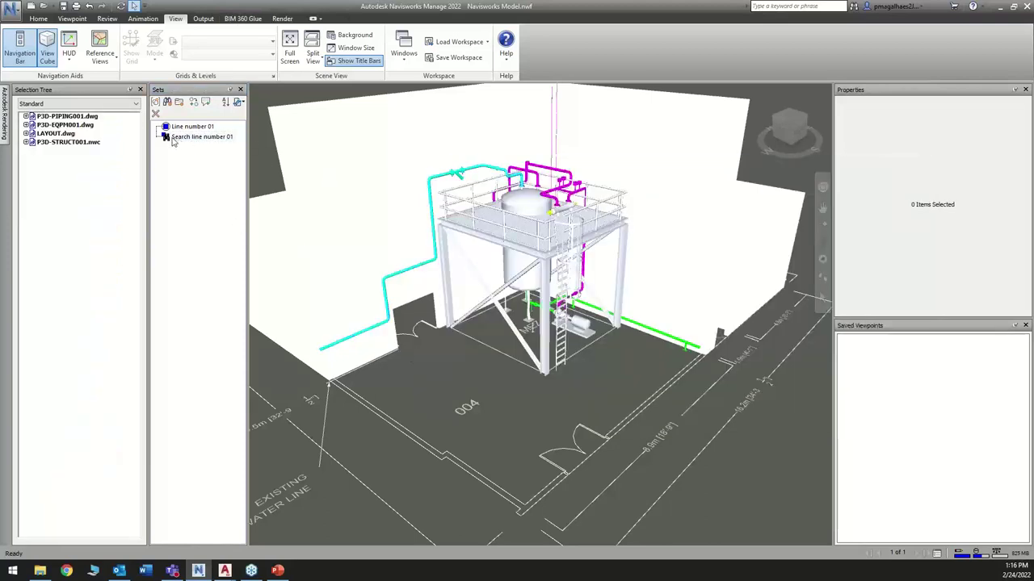
{"action": "left_click", "coordinate": [173, 139]}
{"action": "scroll", "coordinate": [440, 353], "scroll_direction": "up", "scroll_amount": 3}
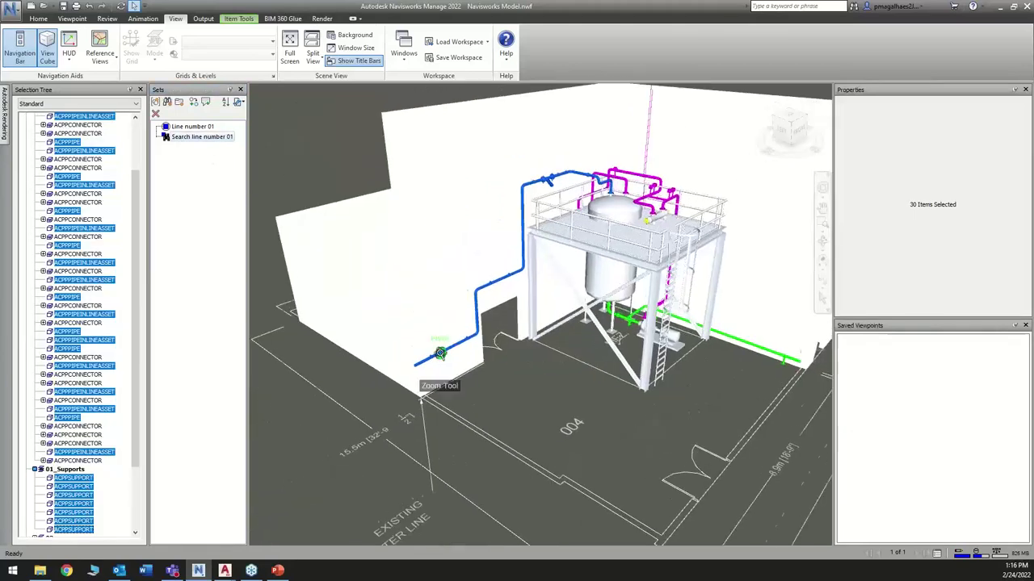
{"action": "scroll", "coordinate": [440, 353], "scroll_direction": "up", "scroll_amount": 4}
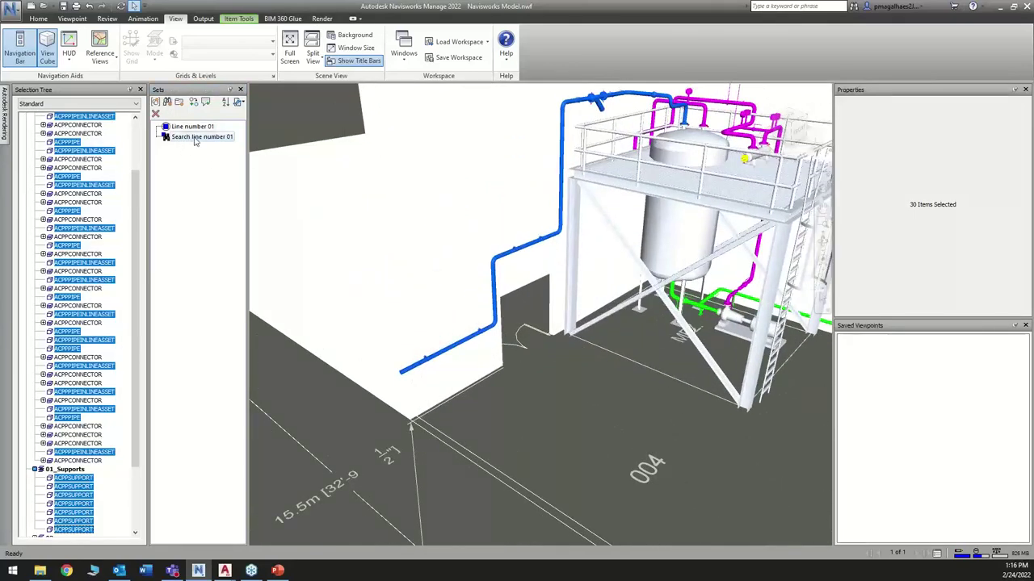
{"action": "scroll", "coordinate": [626, 201], "scroll_direction": "down", "scroll_amount": 5}
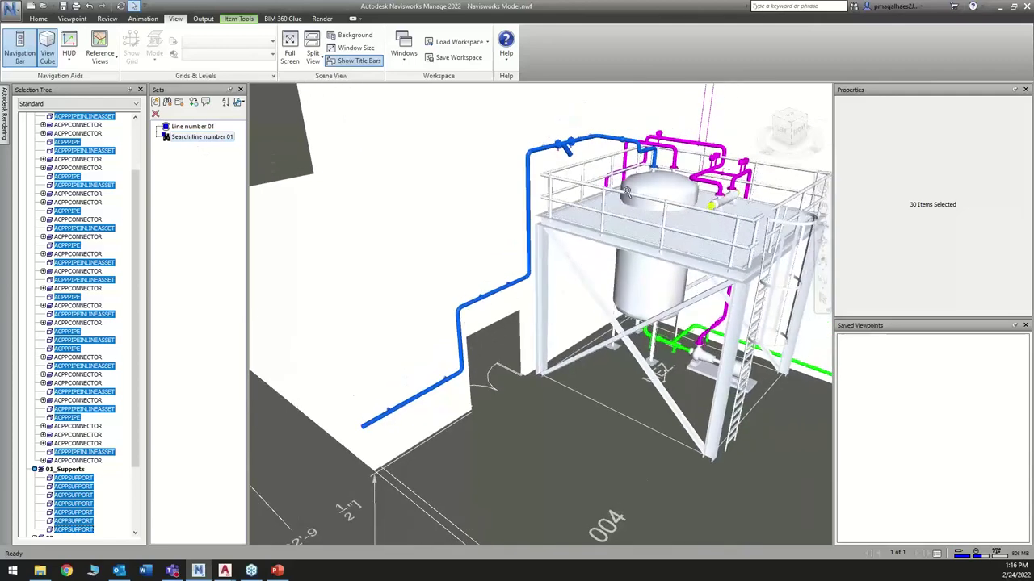
{"action": "key", "text": "Escape"}
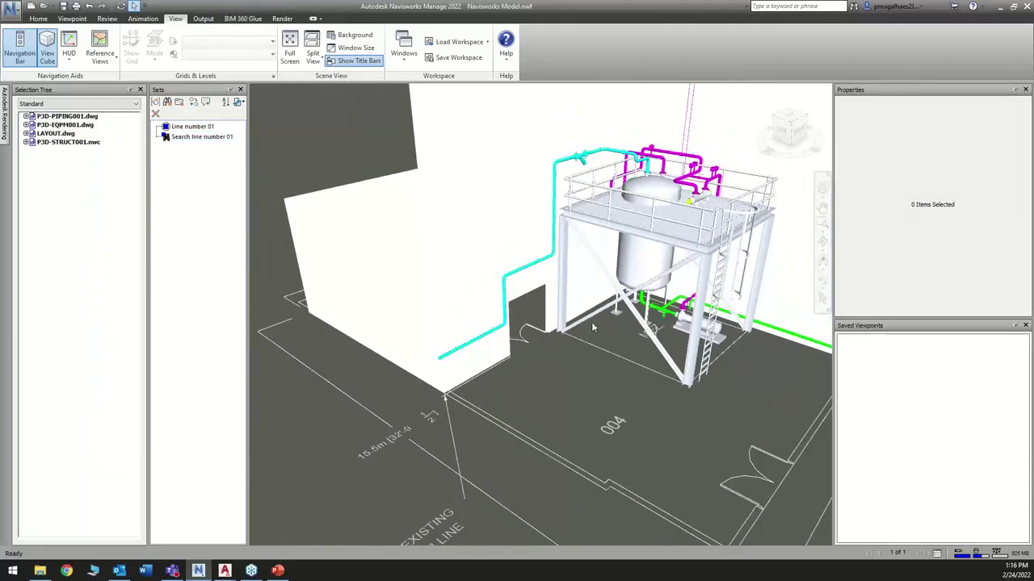
{"action": "middle_click_drag", "start_coordinate": [572, 361], "coordinate": [454, 339]}
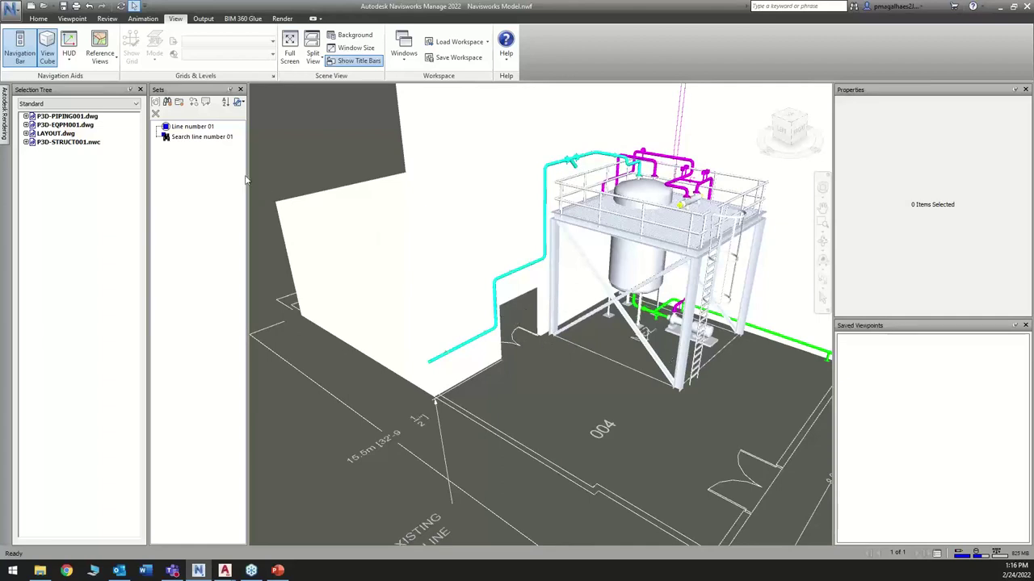
Compare 'Line number 01' and 'Search line number 01', both selecting the same 30 items.
{"action": "left_click", "coordinate": [212, 128]}
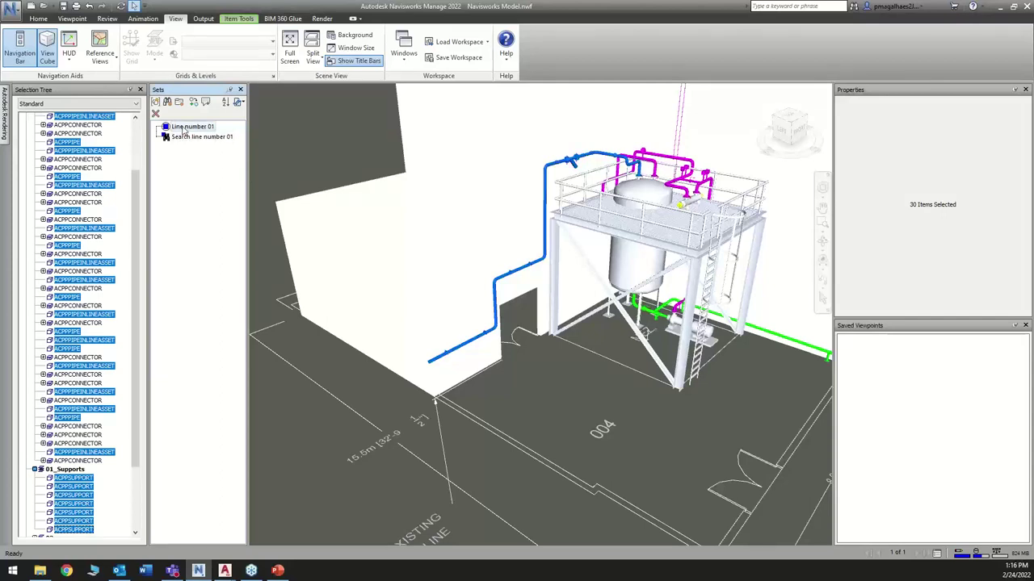
{"action": "left_click", "coordinate": [204, 138]}
{"action": "key", "text": "Escape"}
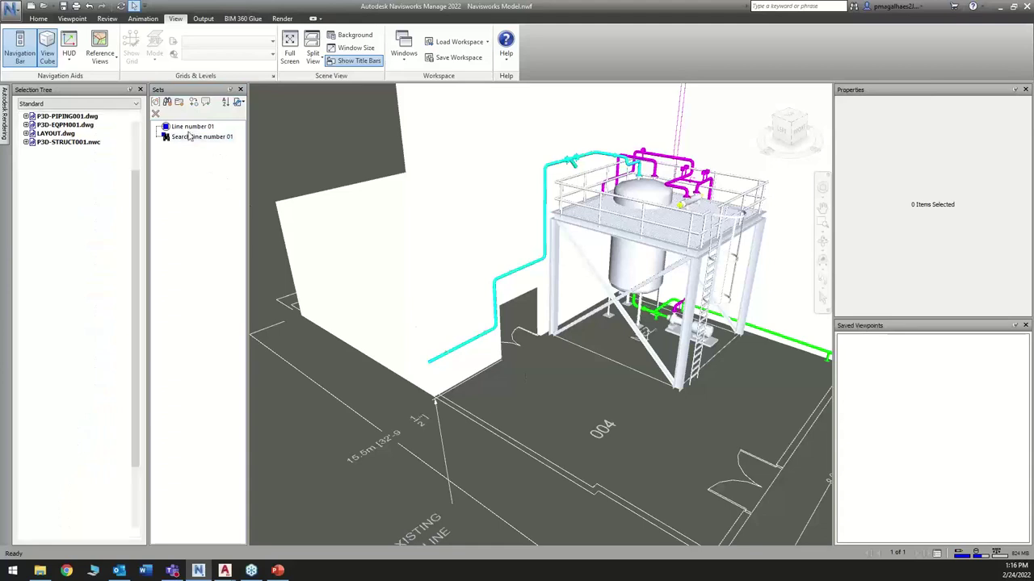
{"action": "left_click", "coordinate": [193, 140]}
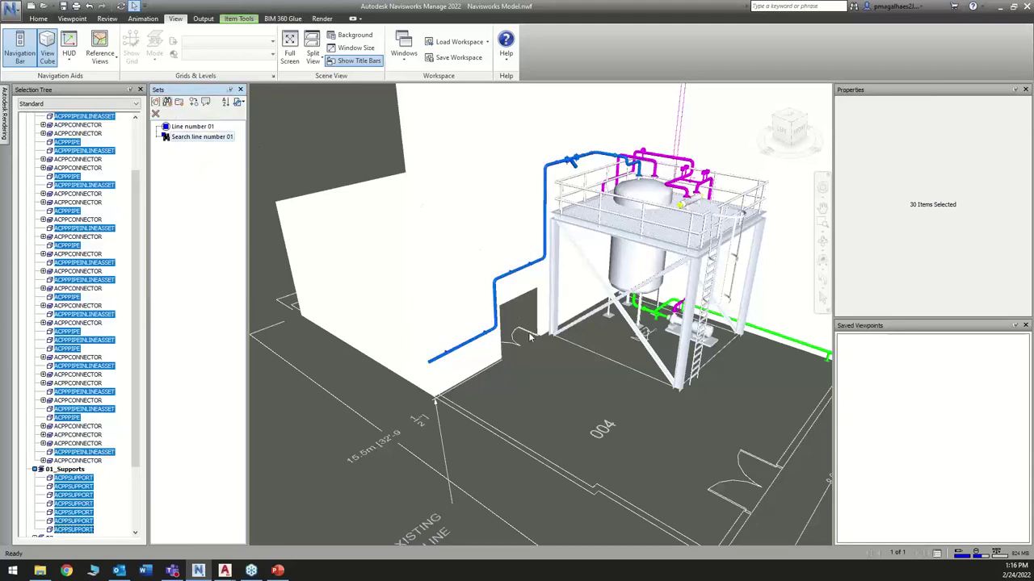
{"action": "key", "text": "Escape"}
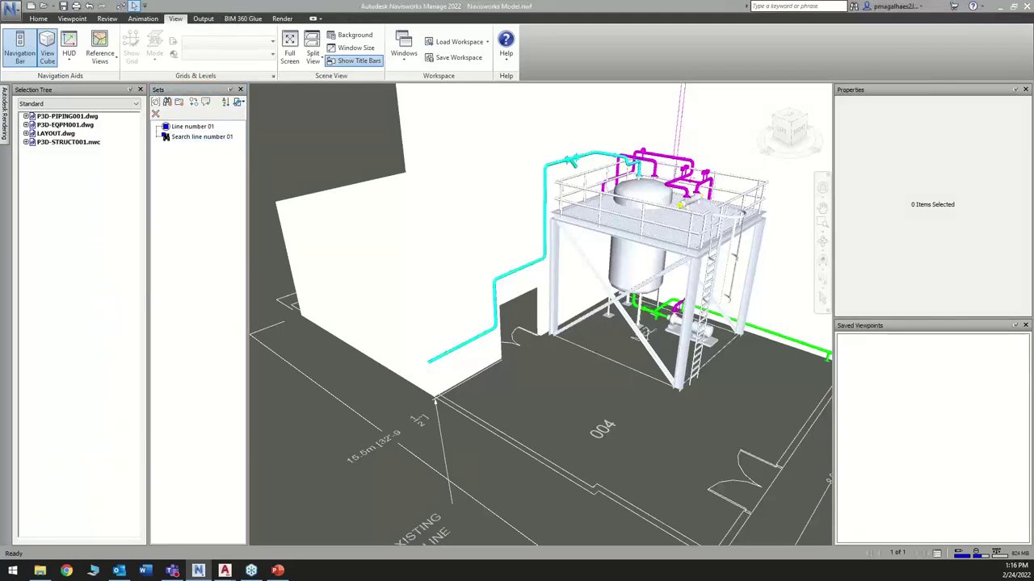
{"action": "key", "text": "alt+Tab"}
Copy the short horizontal pipe segment and place the copy parallel above the original.
{"action": "left_click", "coordinate": [477, 330]}
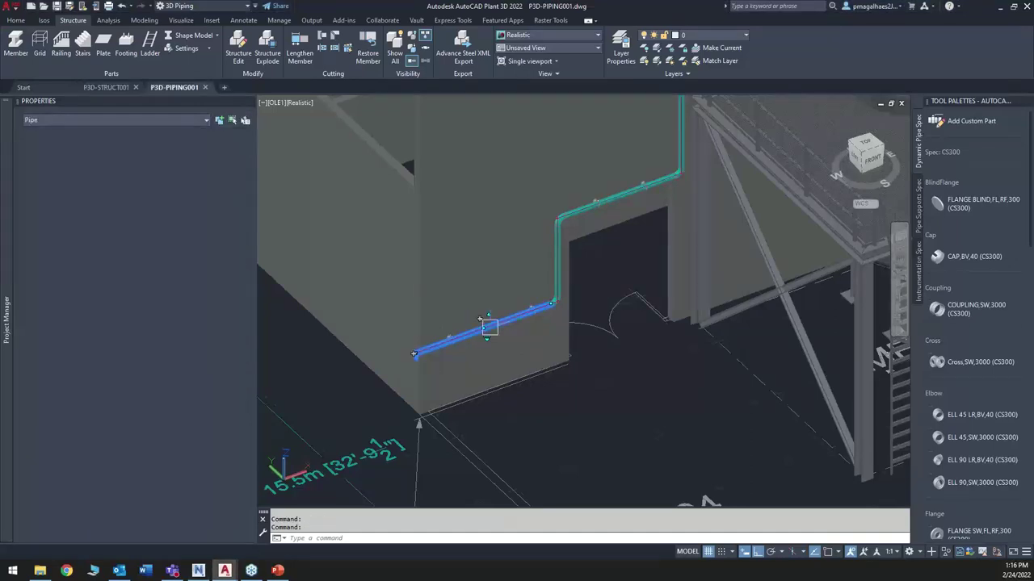
{"action": "right_click", "coordinate": [481, 328]}
{"action": "left_click", "coordinate": [533, 371]}
{"action": "left_click", "coordinate": [609, 394]}
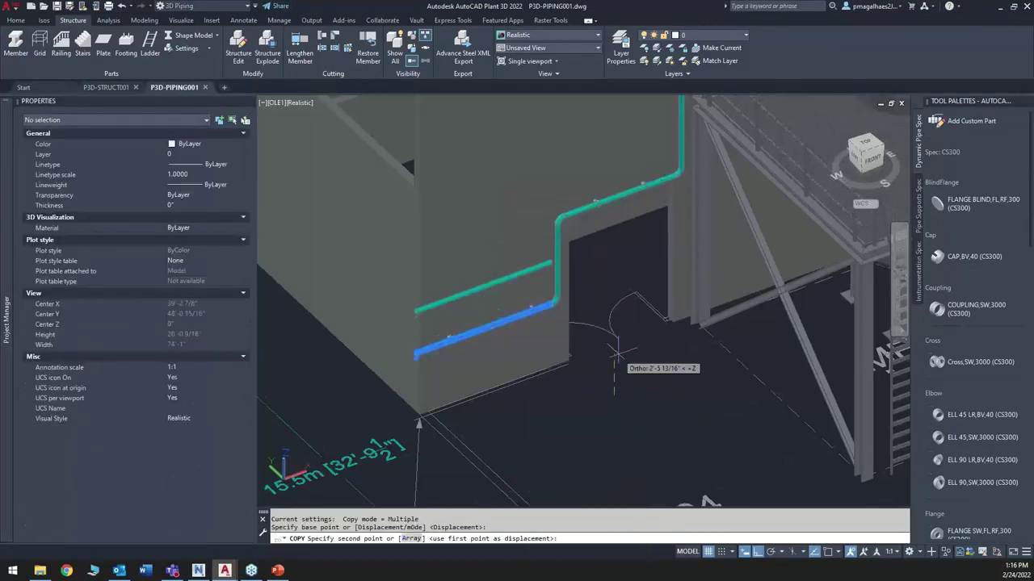
{"action": "left_click", "coordinate": [610, 349]}
{"action": "key", "text": "Escape"}
{"action": "key", "text": "Escape"}
Assign a Line Number Tag to the copied pipe, save the drawing, and return to Navisworks.
{"action": "left_click", "coordinate": [487, 280]}
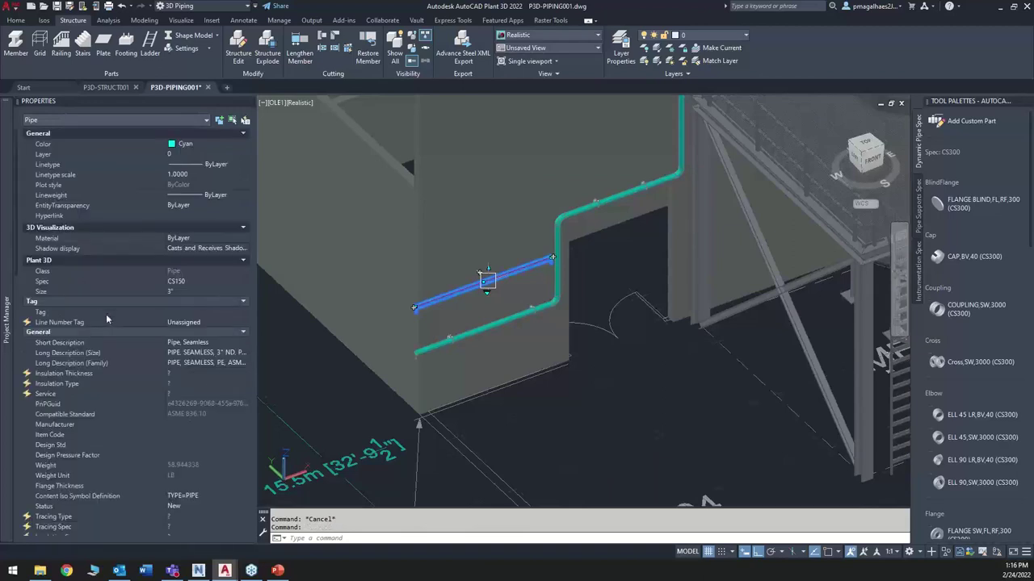
{"action": "left_click", "coordinate": [205, 323]}
{"action": "left_click", "coordinate": [229, 323]}
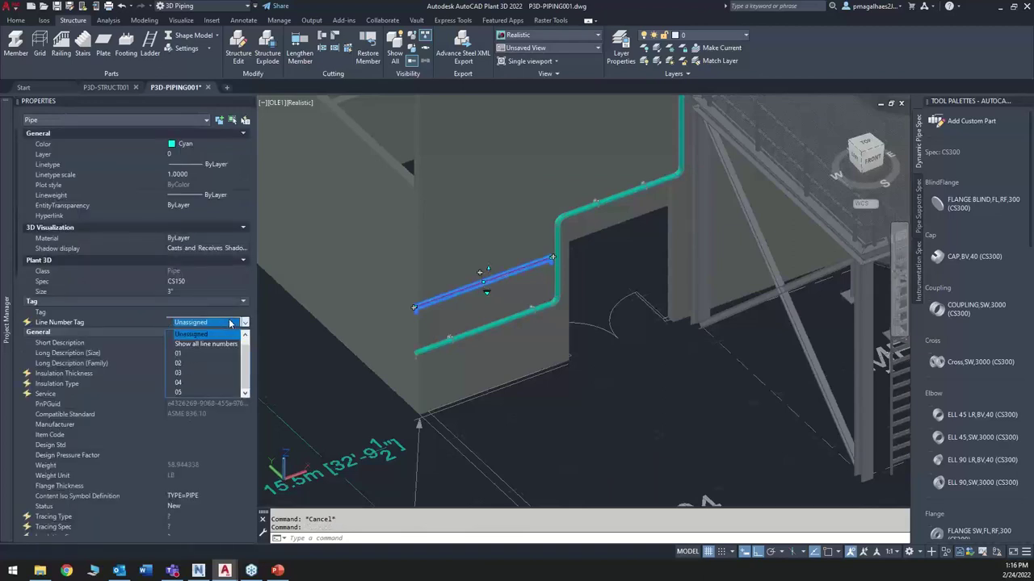
{"action": "left_click", "coordinate": [196, 355]}
{"action": "key", "text": "Escape"}
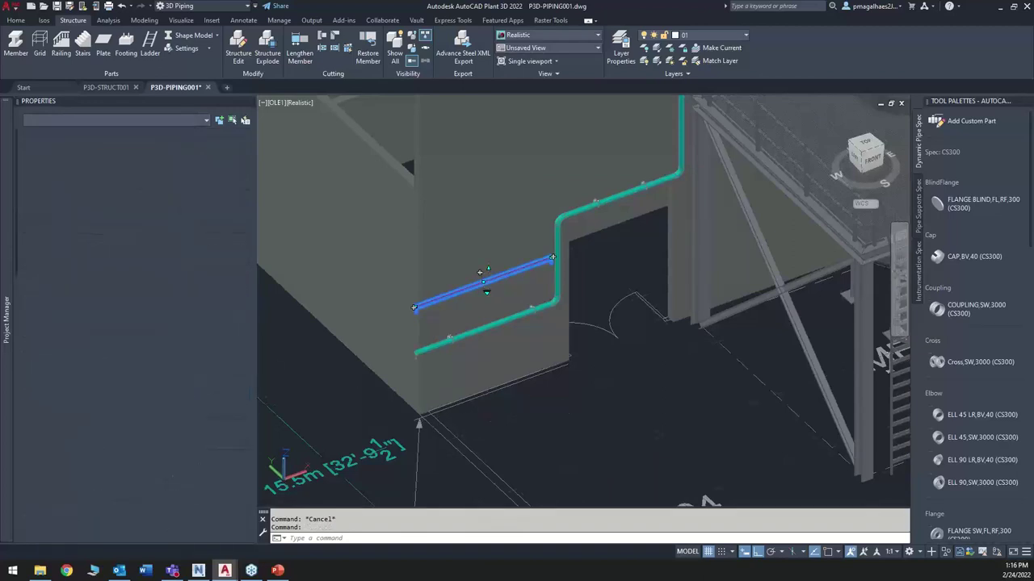
{"action": "left_click", "coordinate": [56, 5]}
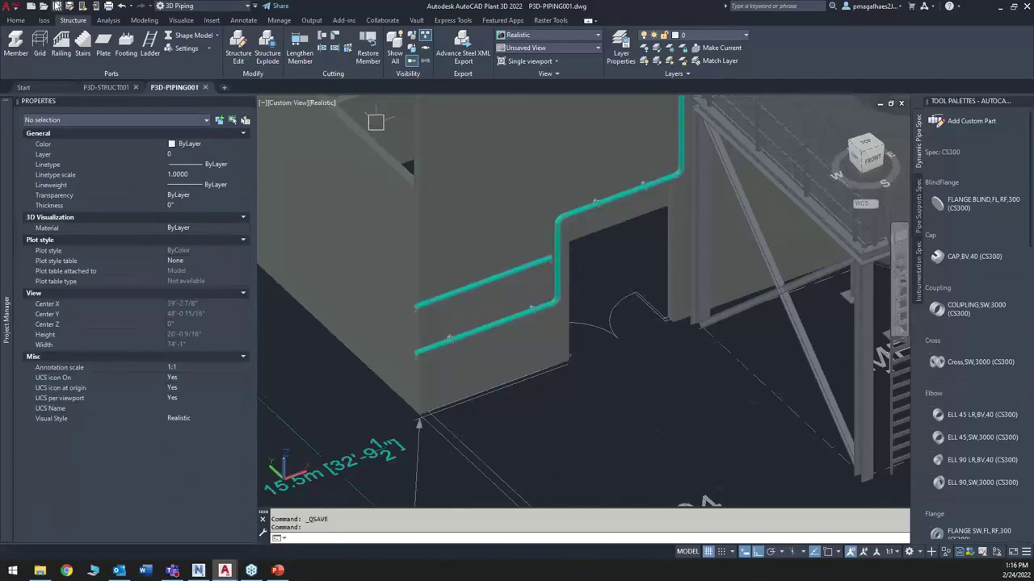
{"action": "left_click", "coordinate": [999, 6]}
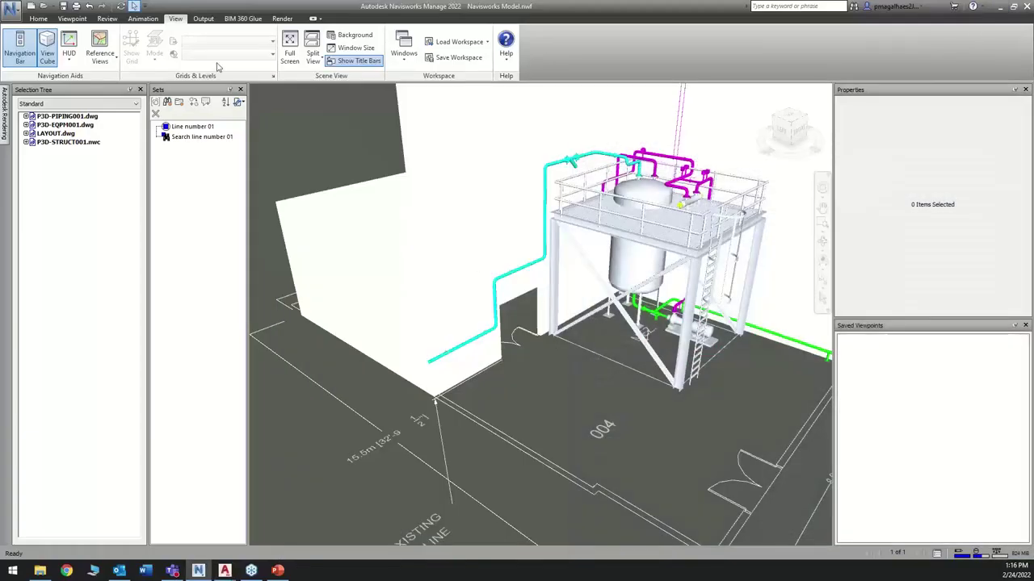
Refresh Navisworks to load the duplicate pipe, then delete it in Plant 3D and save.
{"action": "left_click", "coordinate": [37, 18]}
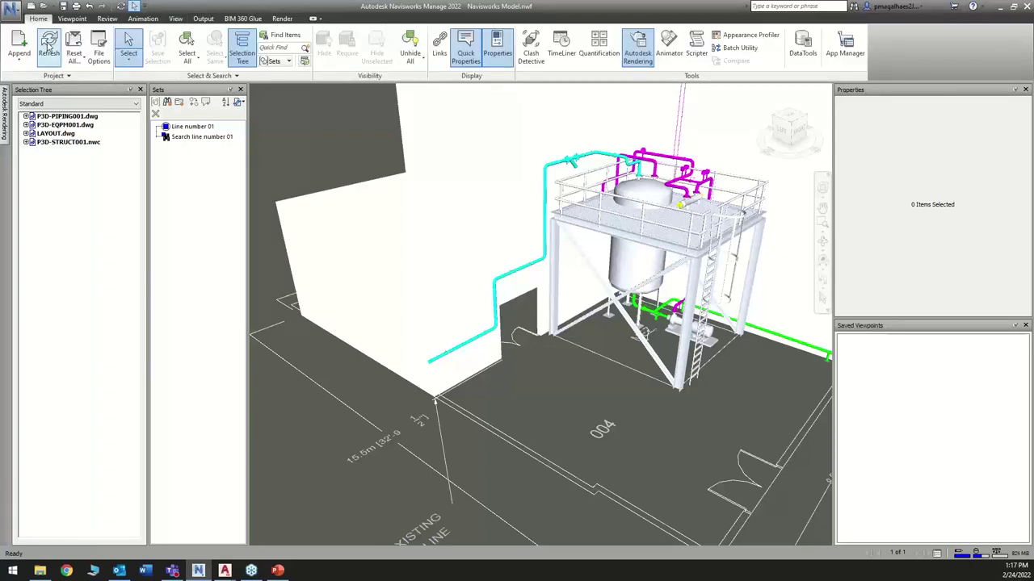
{"action": "left_click", "coordinate": [48, 46]}
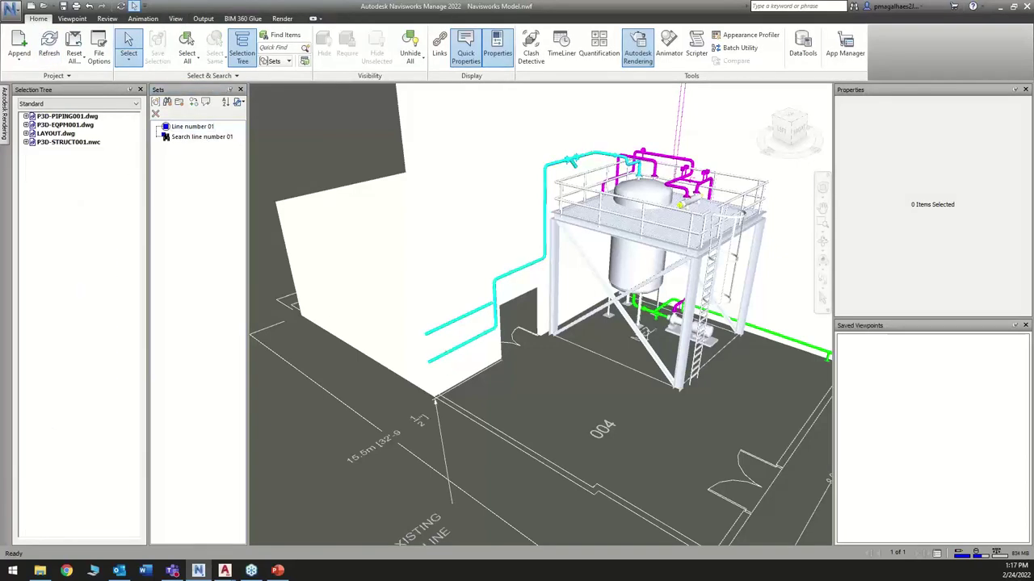
{"action": "key", "text": "alt+Tab"}
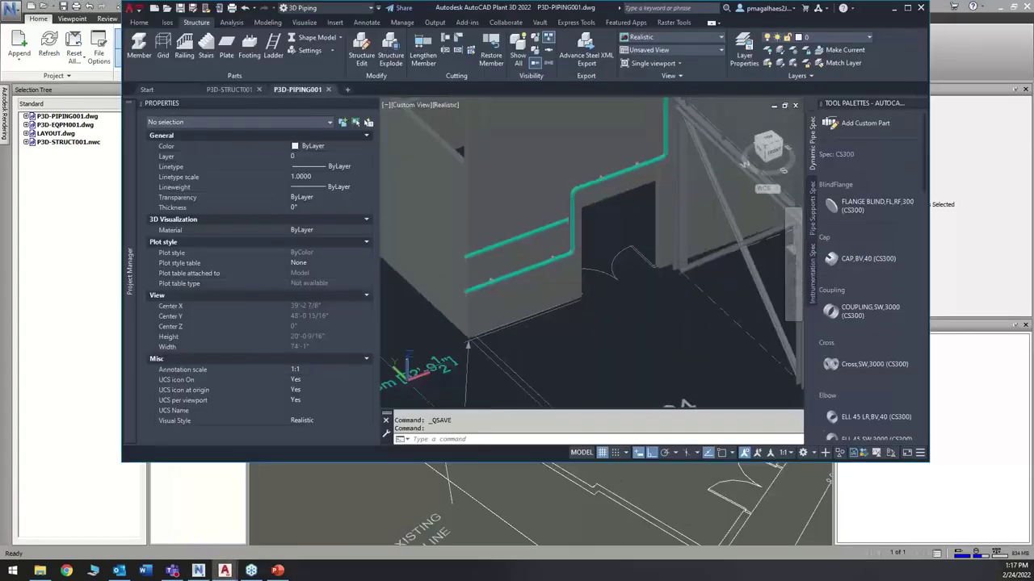
{"action": "key", "text": "Delete"}
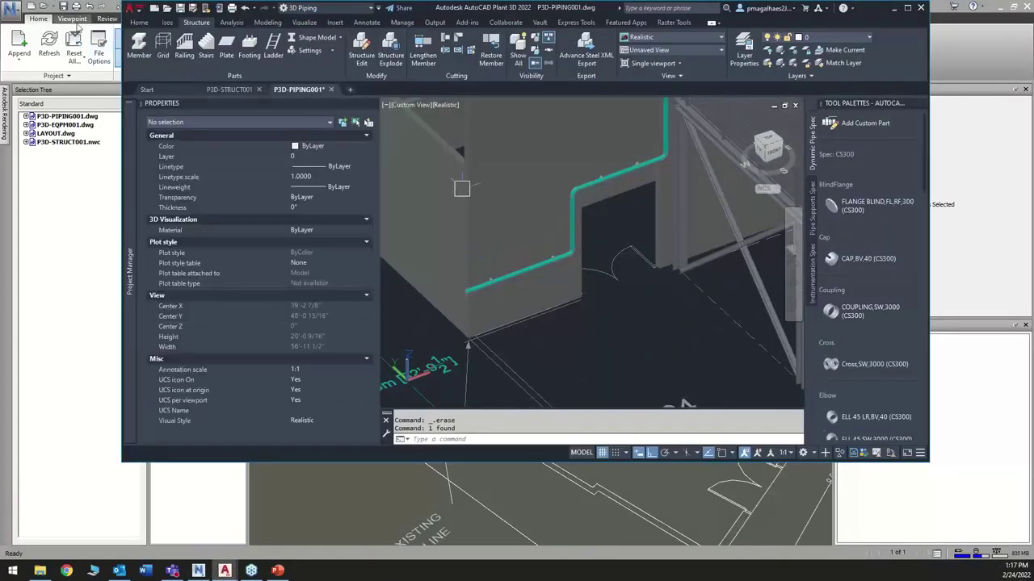
{"action": "key", "text": "ctrl+s"}
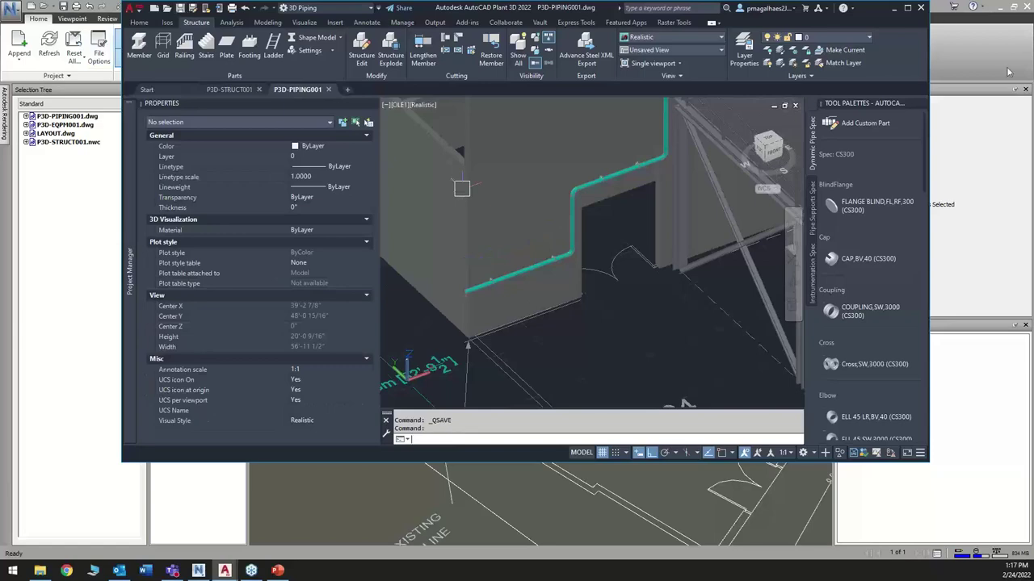
{"action": "left_click", "coordinate": [894, 9]}
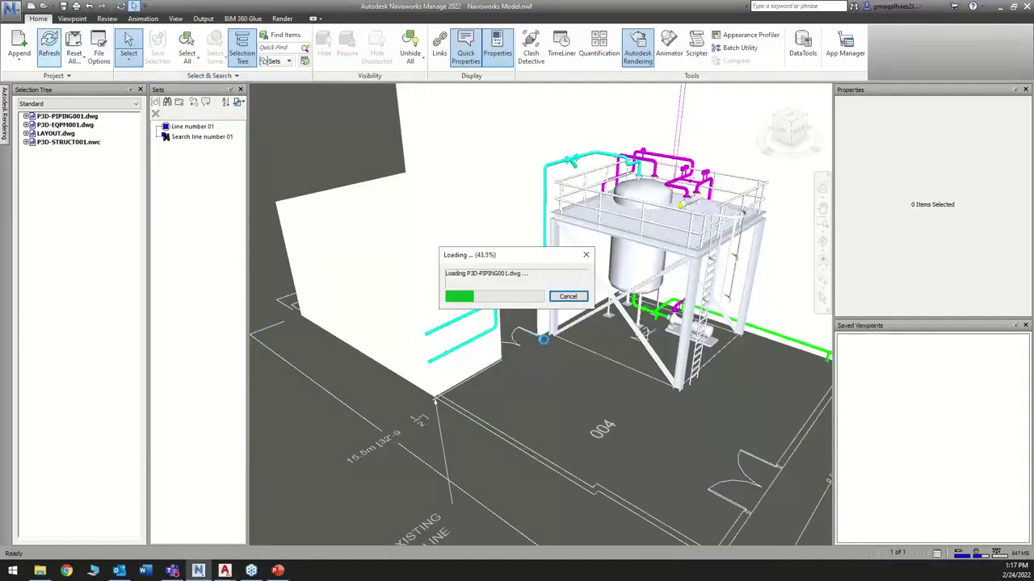
Activate the Sets panel and show its search-set Import/Export options.
{"action": "left_click", "coordinate": [197, 197]}
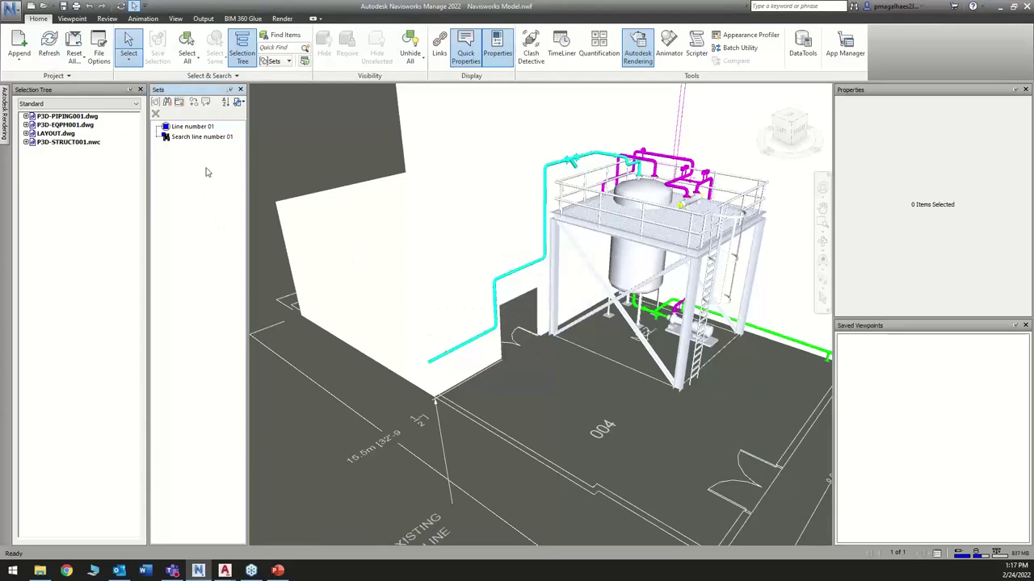
{"action": "left_click", "coordinate": [237, 103]}
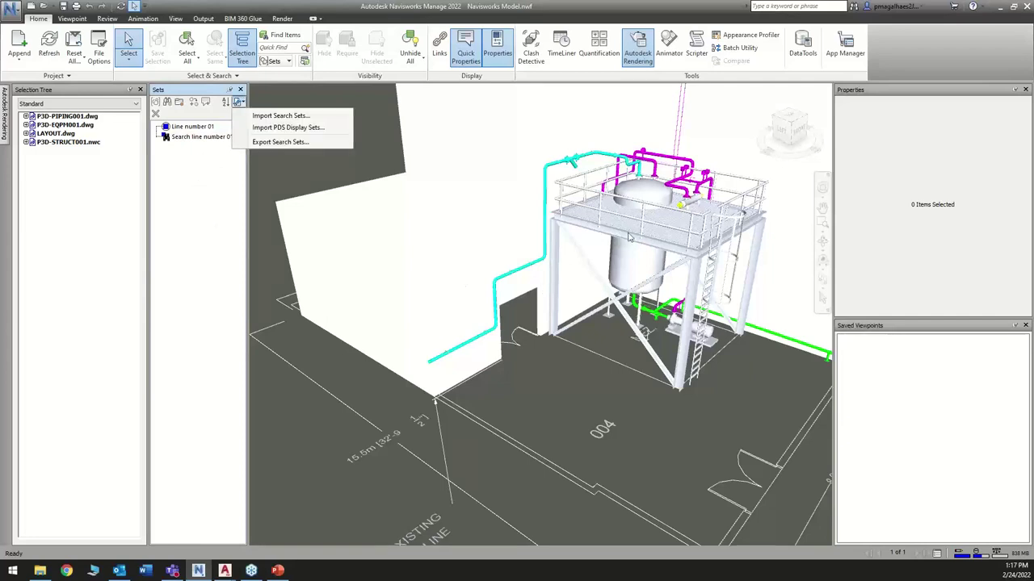
Import Navisworks_model_search_sets.xml from Desktop > presentation navisworks 24_feb into the Find Items search sets.
{"action": "left_click", "coordinate": [296, 37]}
{"action": "left_click", "coordinate": [238, 102]}
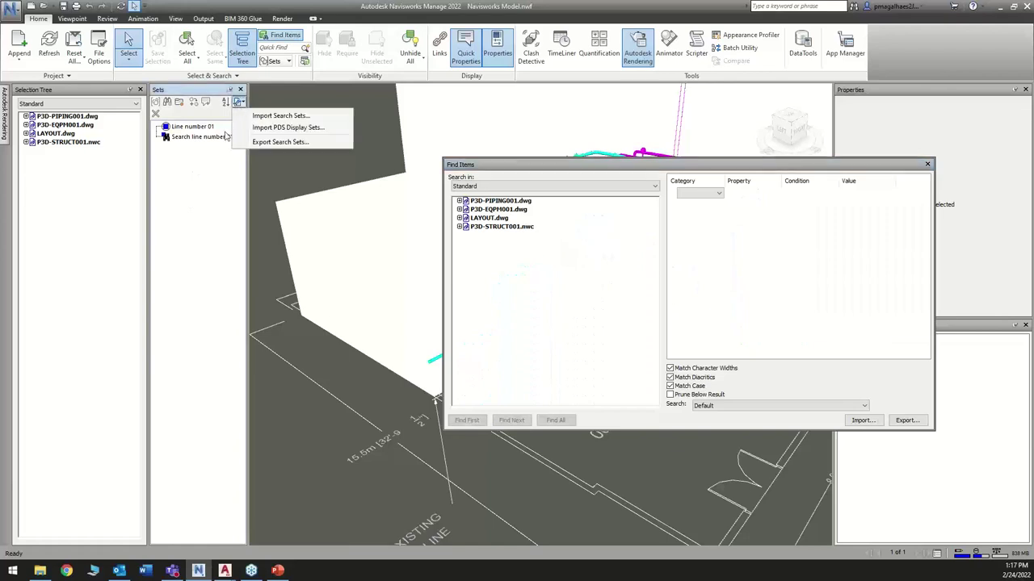
{"action": "left_click", "coordinate": [286, 115]}
{"action": "key", "text": "Escape"}
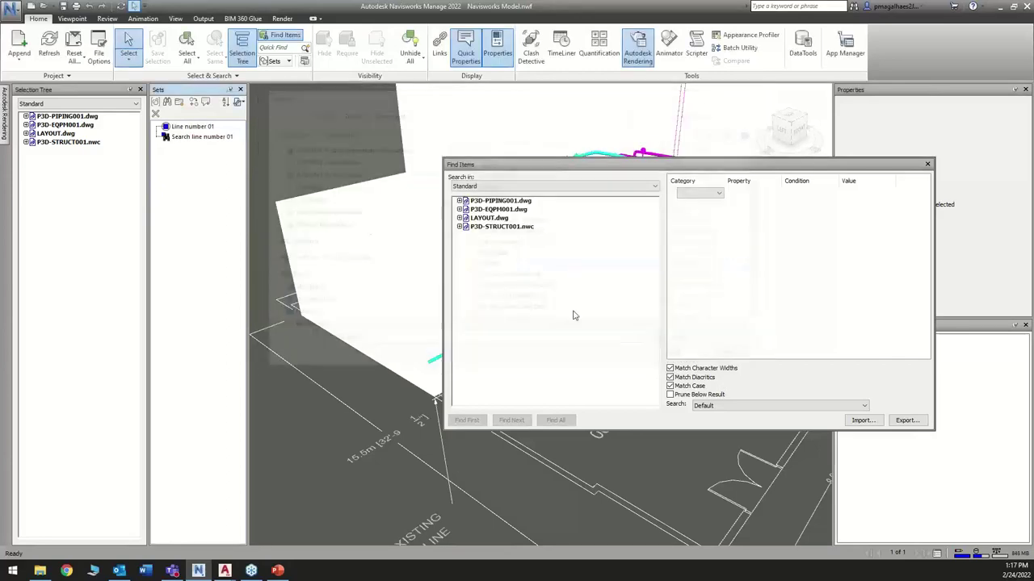
{"action": "left_click", "coordinate": [238, 102]}
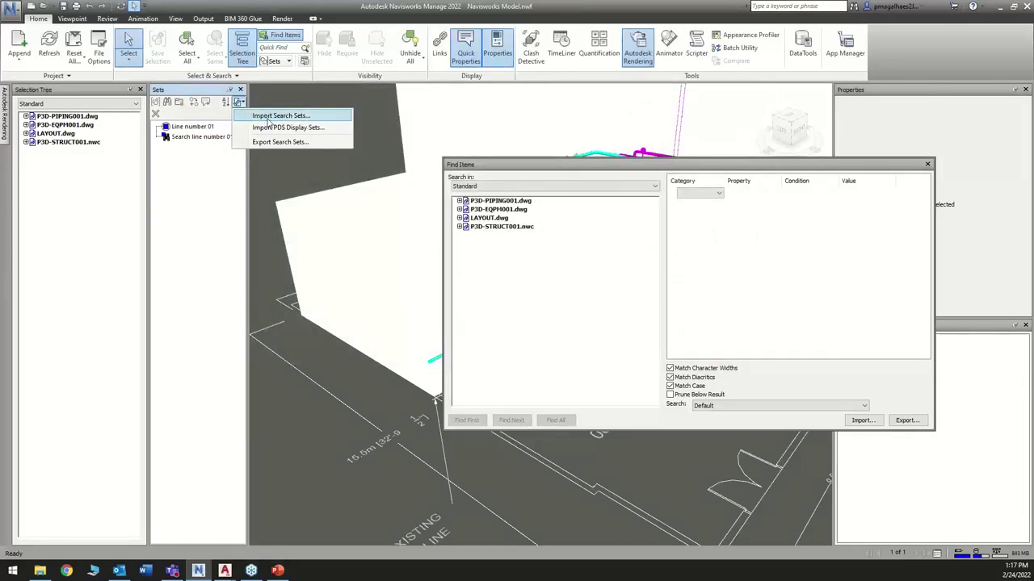
{"action": "left_click", "coordinate": [299, 118]}
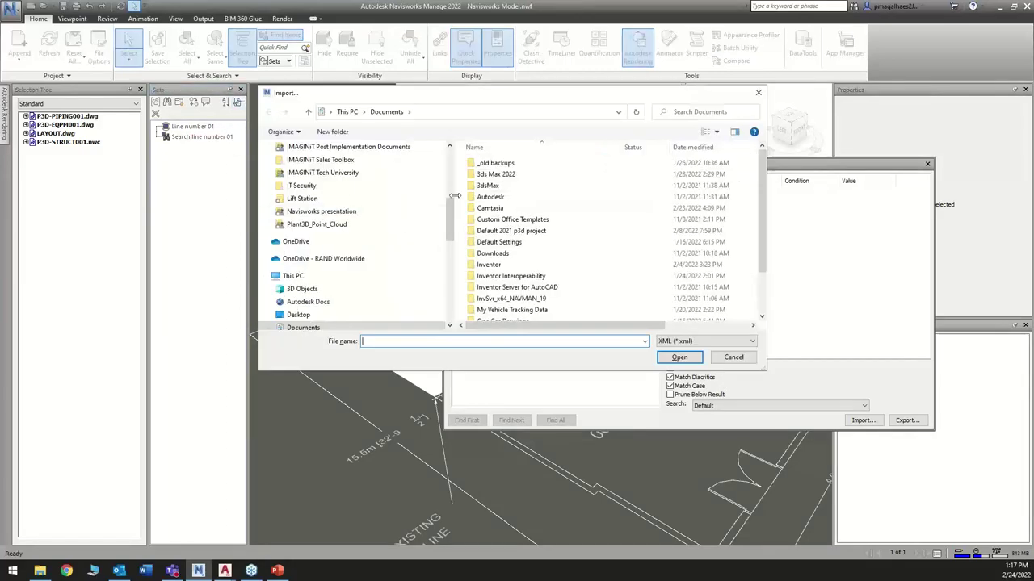
{"action": "left_click", "coordinate": [314, 316]}
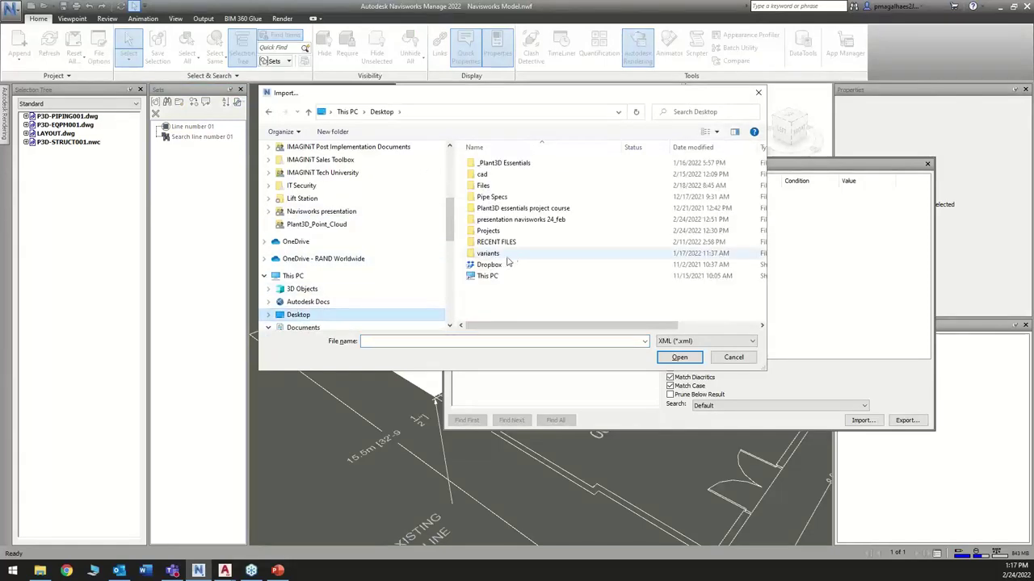
{"action": "double_click", "coordinate": [525, 222]}
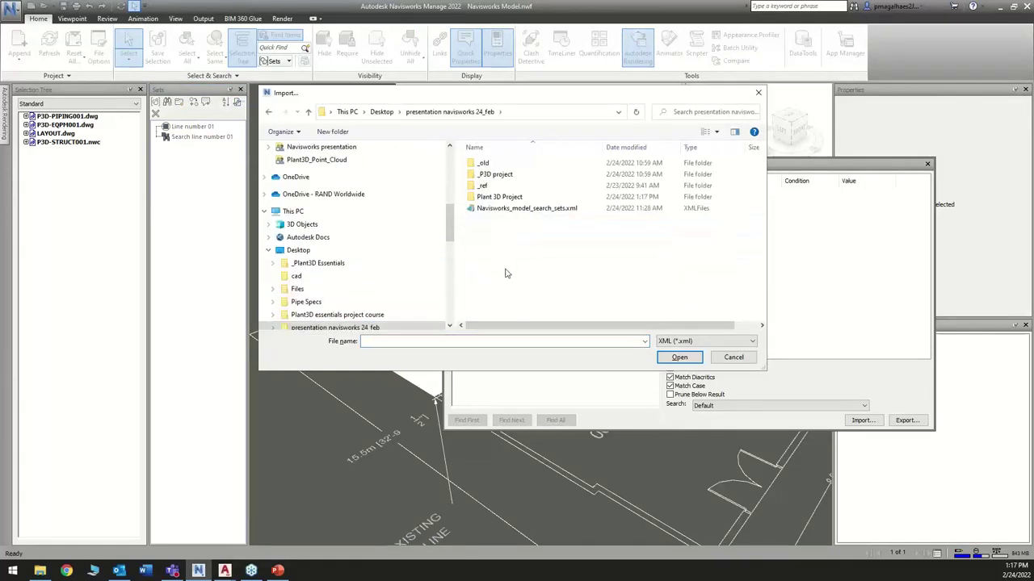
{"action": "left_click", "coordinate": [516, 211]}
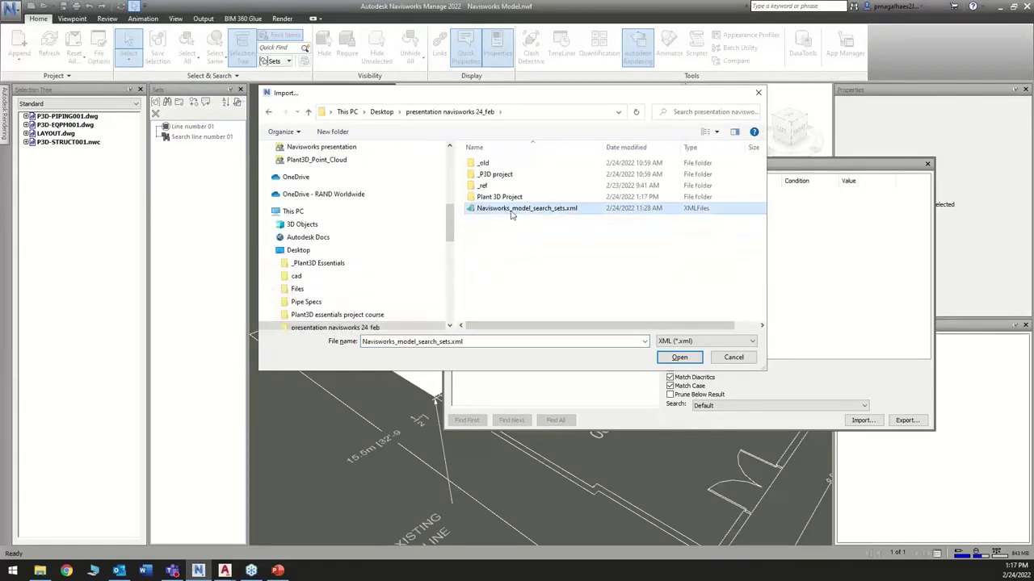
{"action": "left_click", "coordinate": [682, 358]}
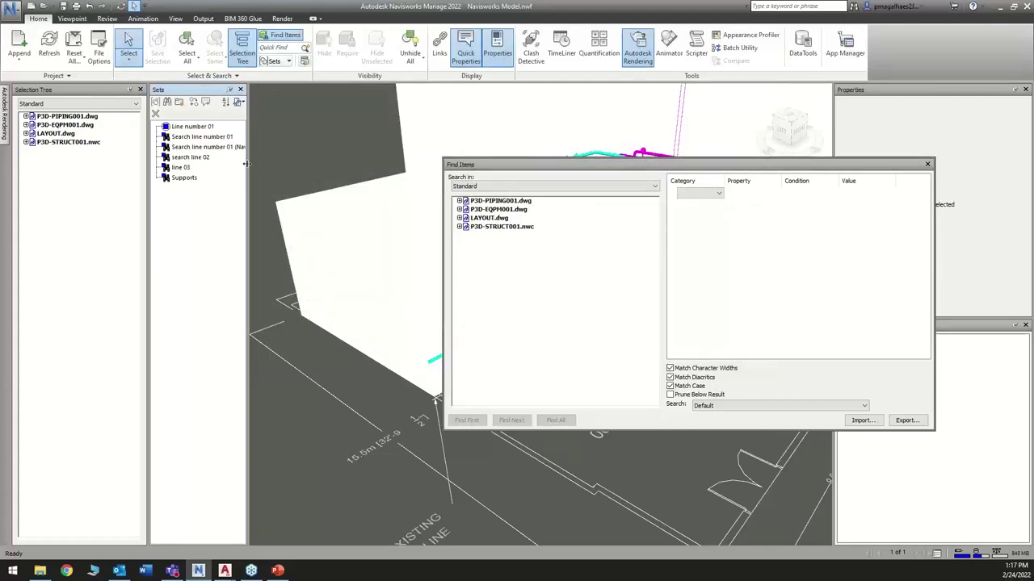
Widen the Sets panel and compare search line 02 with line 03, showing line 03's Line Number = 03 rule.
{"action": "left_click_drag", "start_coordinate": [246, 164], "coordinate": [292, 167]}
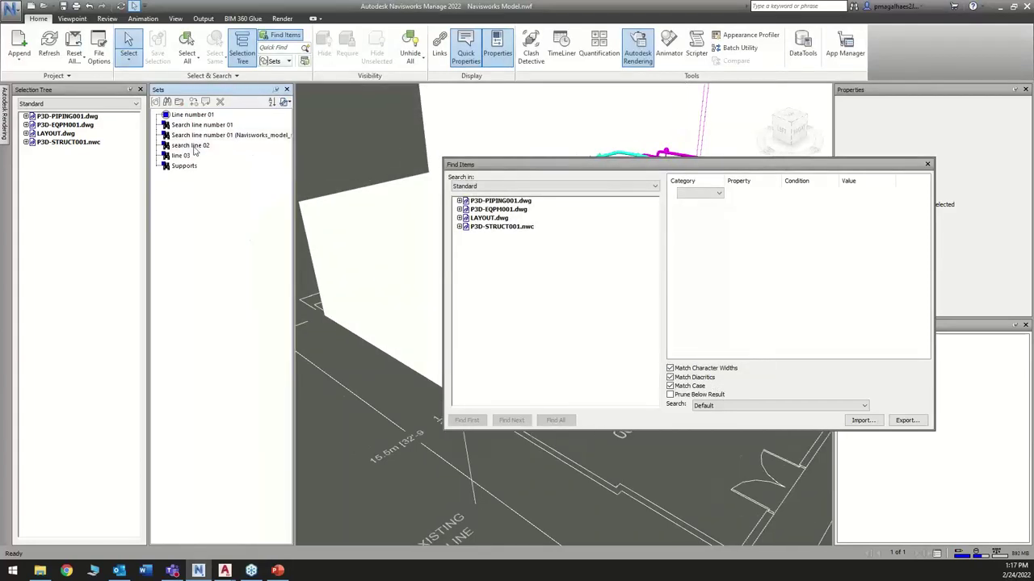
{"action": "left_click", "coordinate": [927, 164]}
{"action": "middle_click_drag", "start_coordinate": [755, 330], "coordinate": [667, 335]}
{"action": "left_click", "coordinate": [190, 146]}
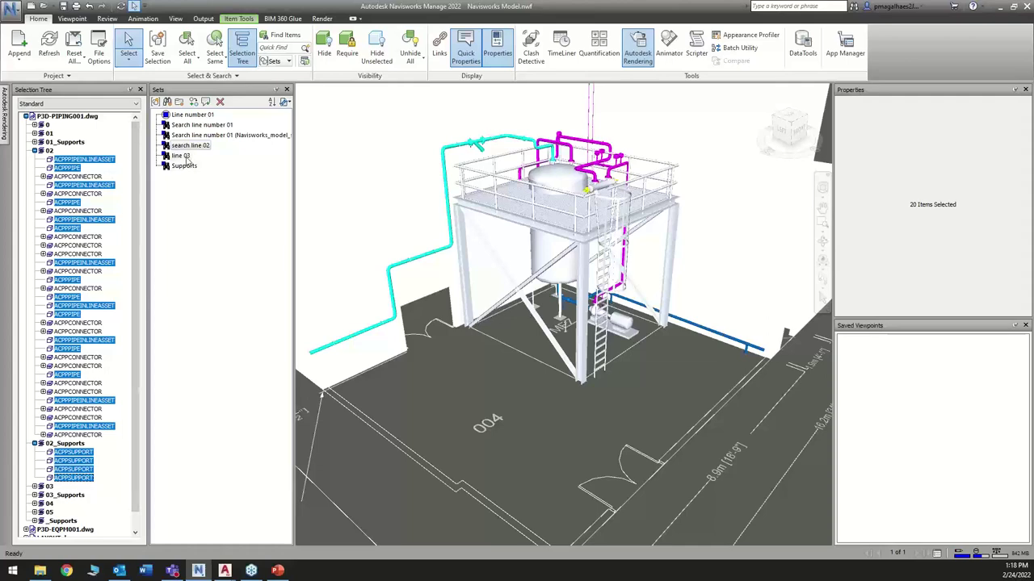
{"action": "left_click", "coordinate": [187, 158]}
{"action": "left_click", "coordinate": [199, 146]}
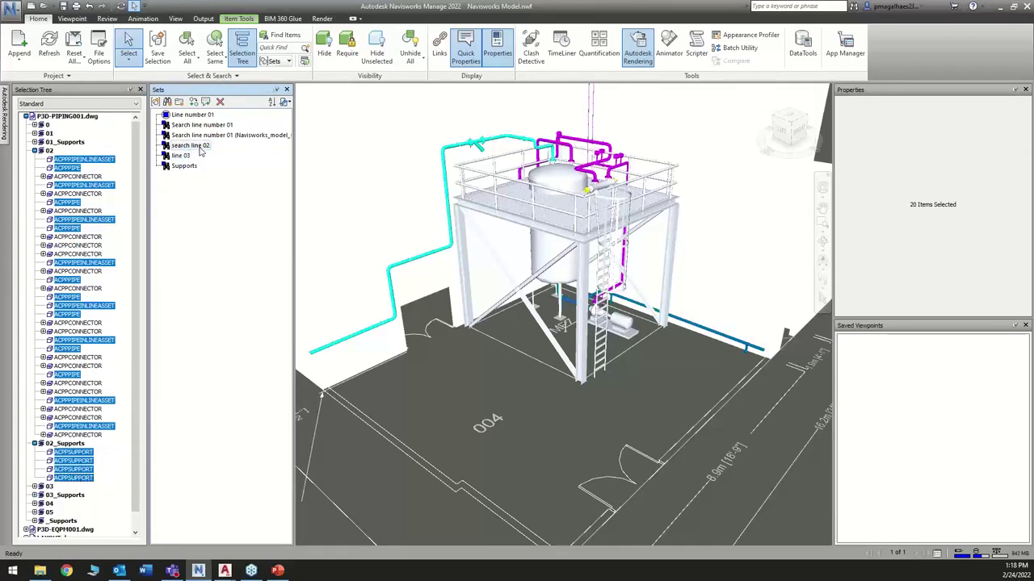
{"action": "left_click", "coordinate": [186, 156]}
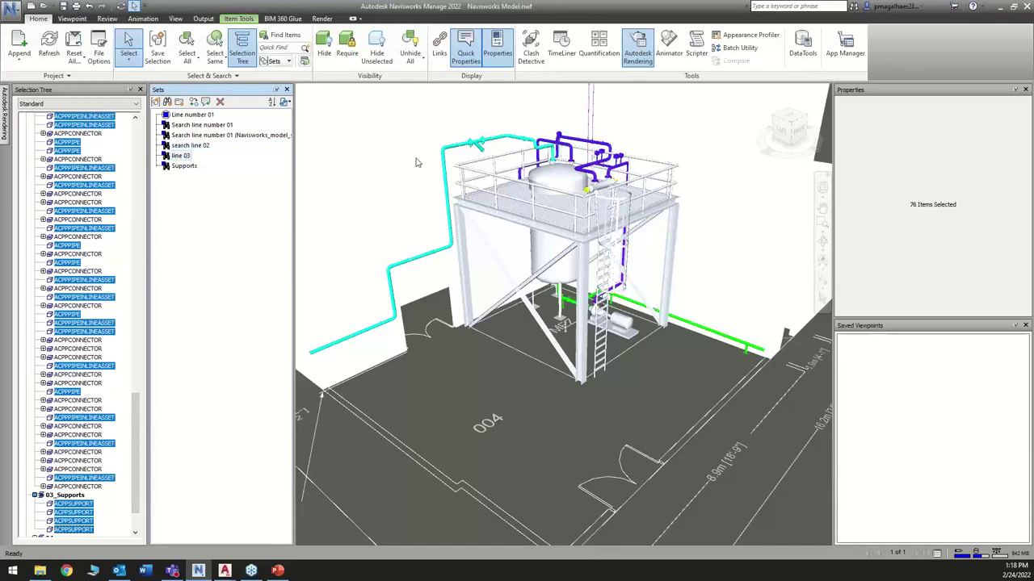
{"action": "left_click", "coordinate": [289, 35]}
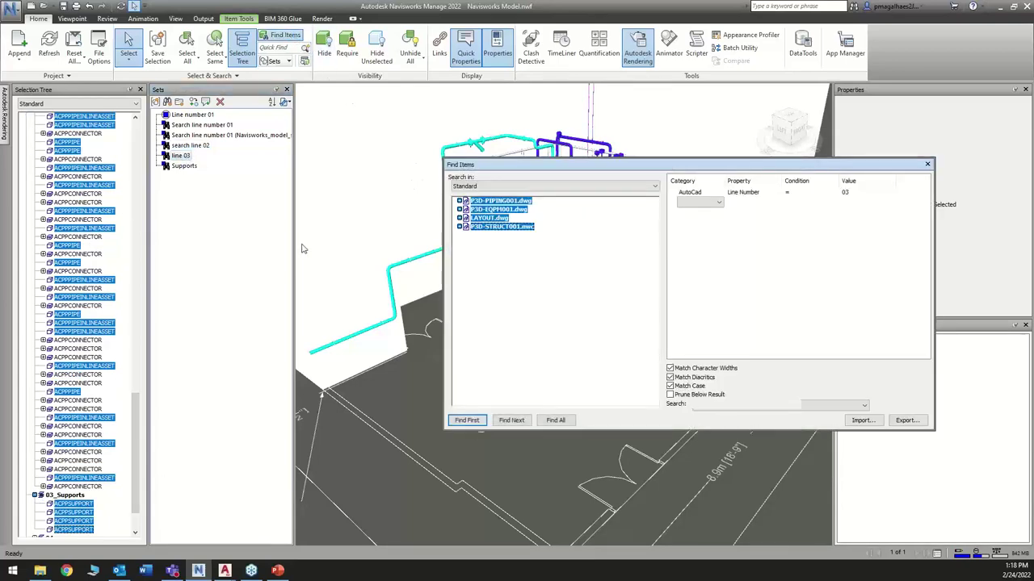
Load the Search line number 01 set's criteria in Find Items.
{"action": "left_click", "coordinate": [188, 168]}
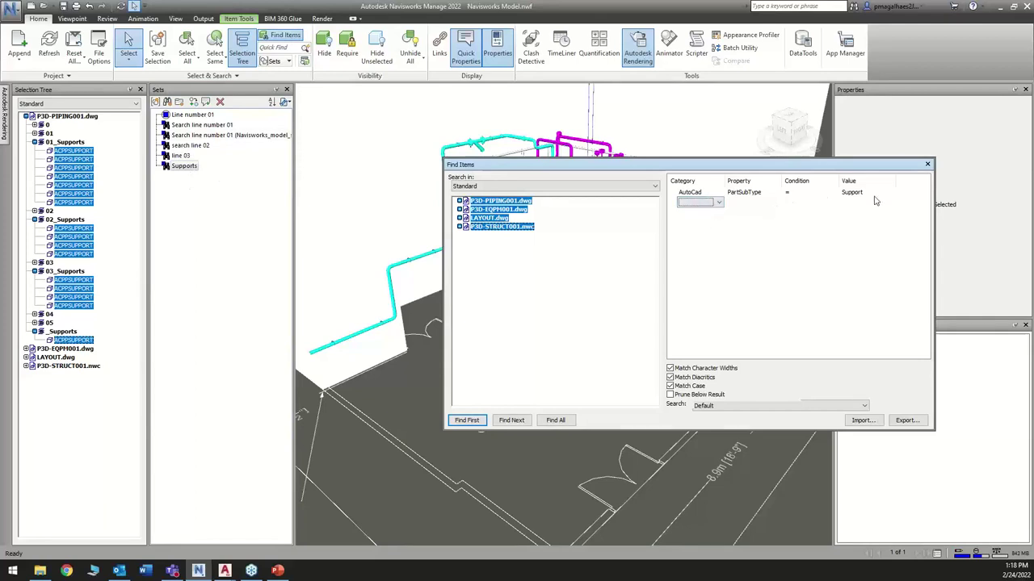
{"action": "left_click", "coordinate": [208, 147]}
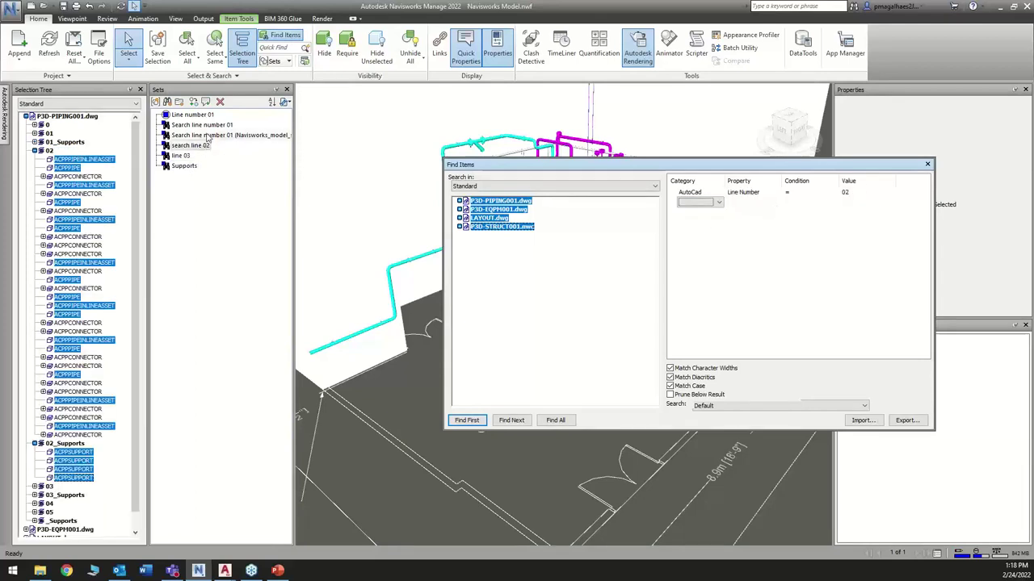
{"action": "left_click", "coordinate": [206, 126]}
Add an AutoCad Size = 3" condition and find all matching items (30).
{"action": "left_click", "coordinate": [718, 202]}
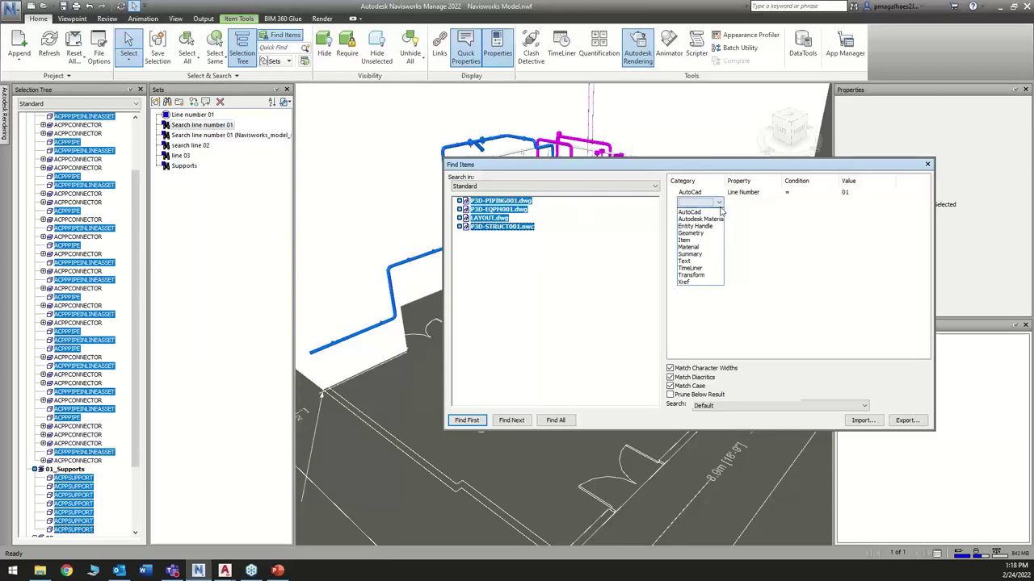
{"action": "left_click", "coordinate": [700, 210]}
{"action": "left_click", "coordinate": [775, 203]}
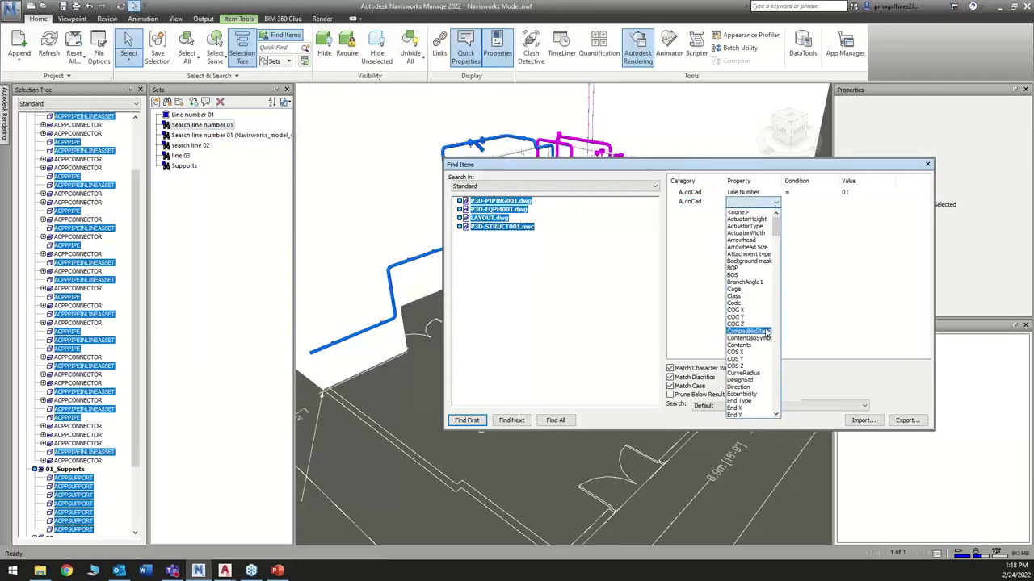
{"action": "key", "text": "s"}
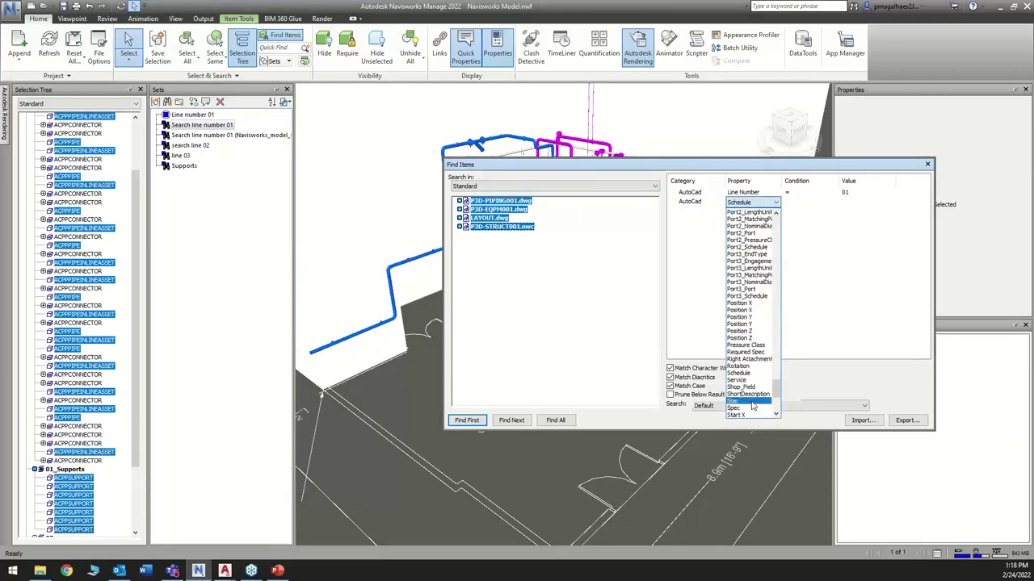
{"action": "left_click", "coordinate": [735, 400]}
{"action": "left_click", "coordinate": [831, 205]}
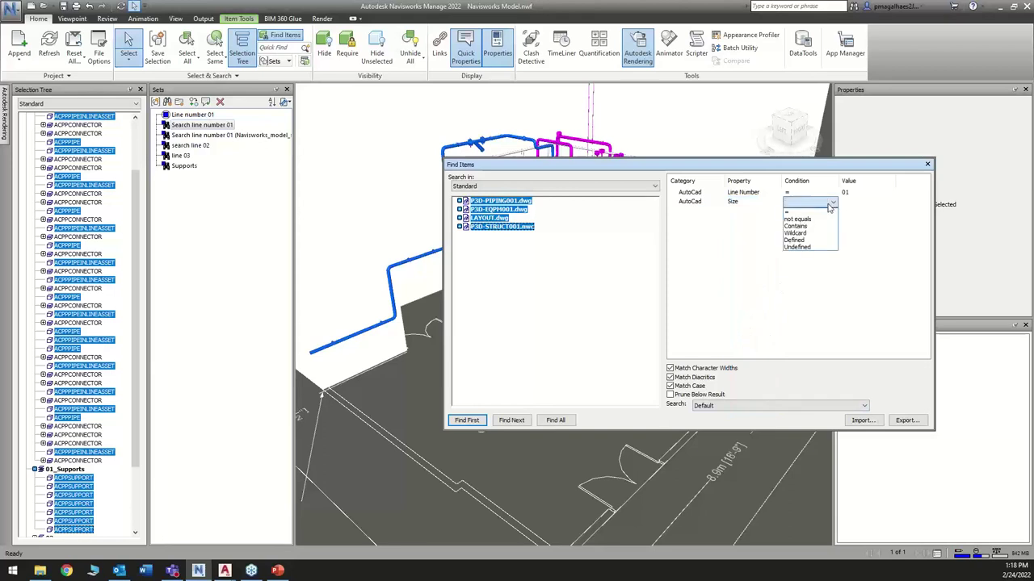
{"action": "left_click", "coordinate": [809, 212]}
{"action": "left_click", "coordinate": [891, 205]}
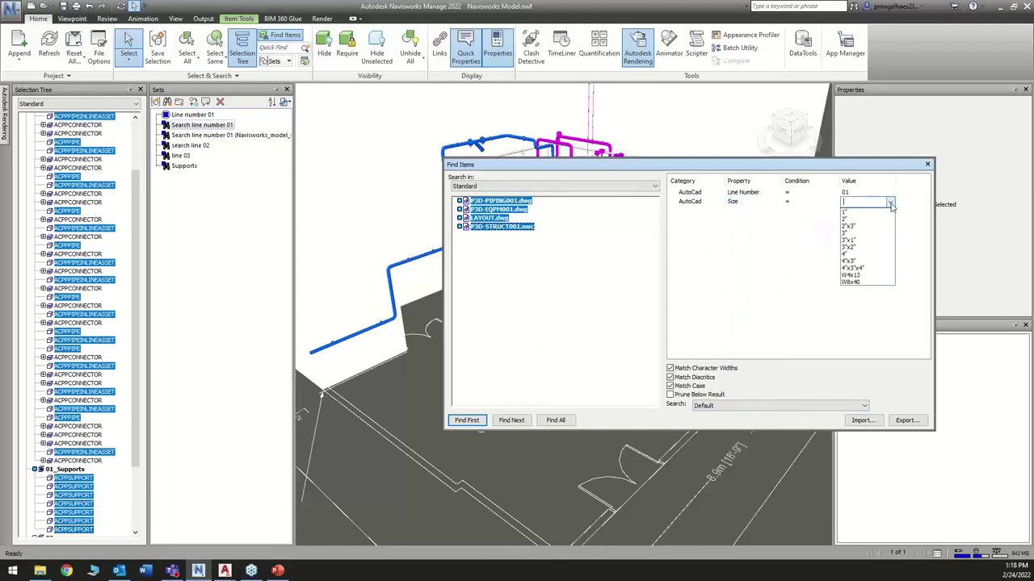
{"action": "left_click", "coordinate": [848, 233]}
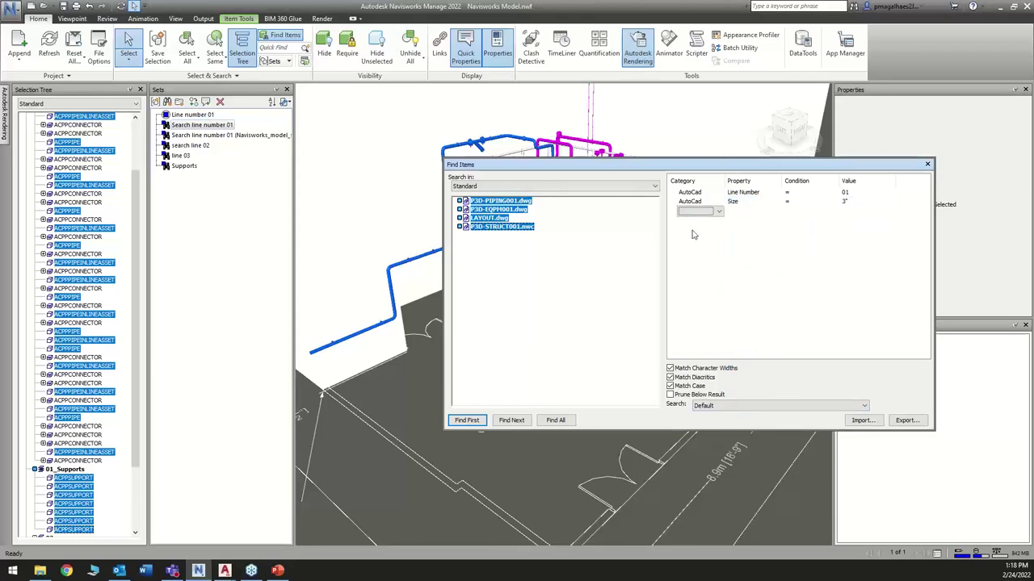
{"action": "left_click", "coordinate": [556, 420]}
Orbit around the tank and select Line number 01 and Search line number 01, both giving 30 items.
{"action": "left_click", "coordinate": [927, 164]}
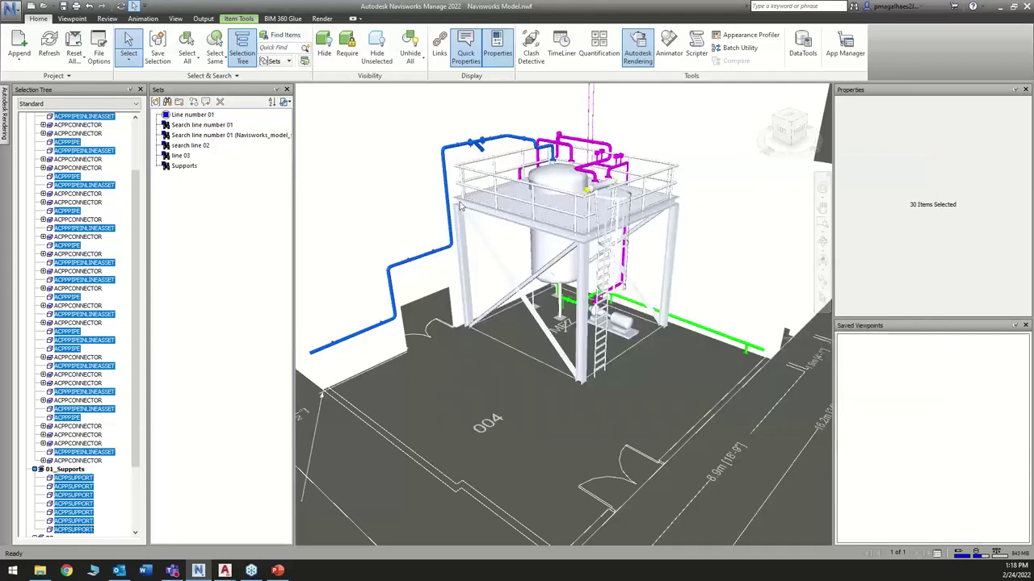
{"action": "middle_click_drag", "start_coordinate": [487, 194], "coordinate": [557, 351], "text": "shift"}
{"action": "key", "text": "Escape"}
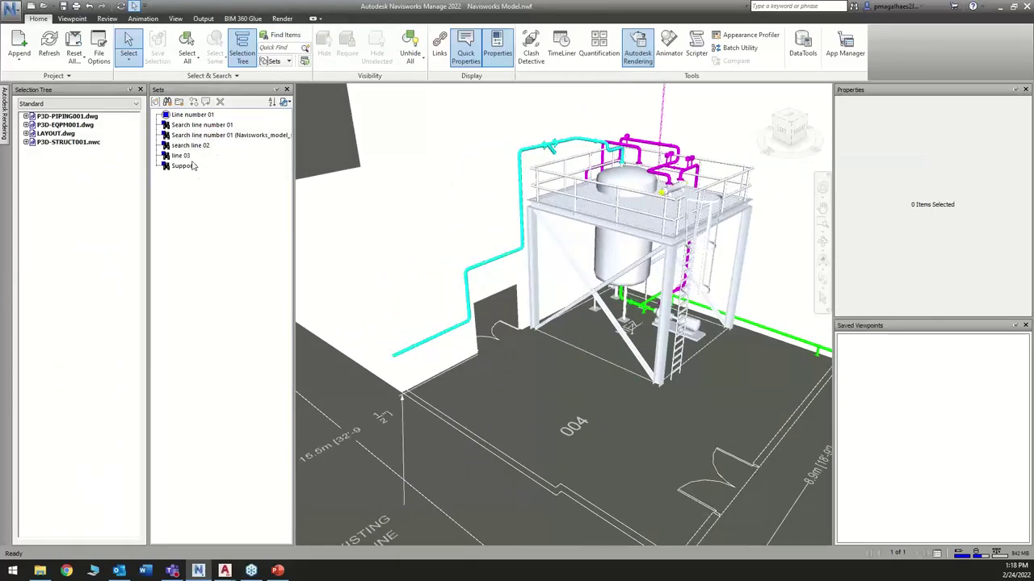
{"action": "left_click", "coordinate": [185, 118]}
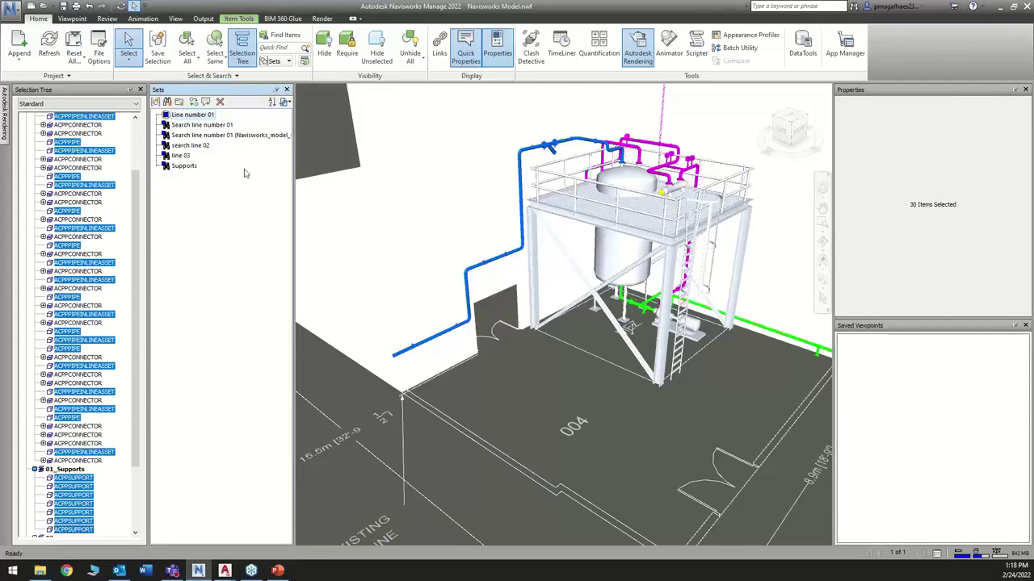
{"action": "left_click", "coordinate": [207, 127]}
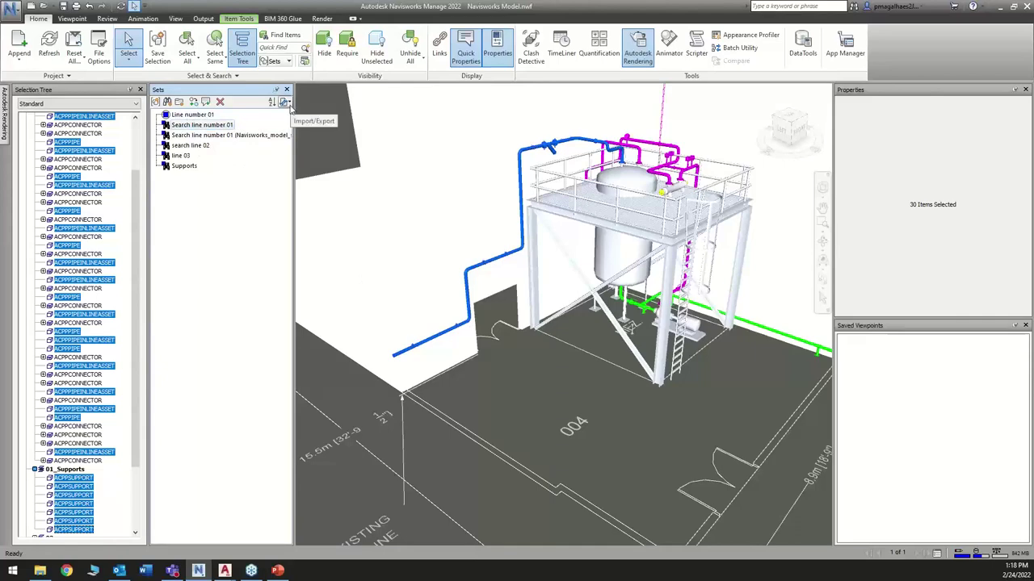
Return to the PowerPoint slide show and advance from slide 15 to slide 20, Override properties.
{"action": "key", "text": "alt+Tab"}
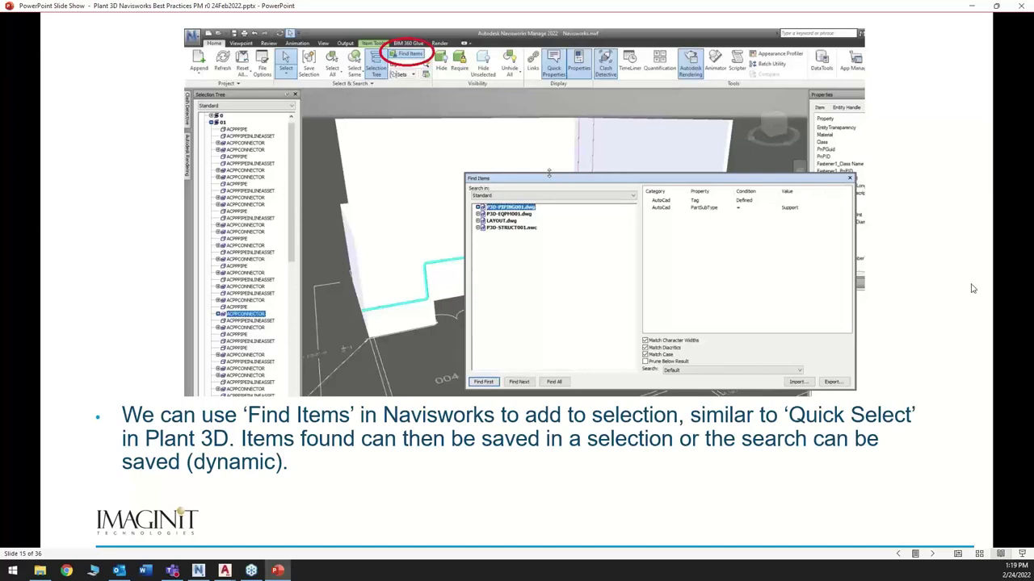
{"action": "left_click", "coordinate": [886, 264]}
{"action": "right_click", "coordinate": [669, 258]}
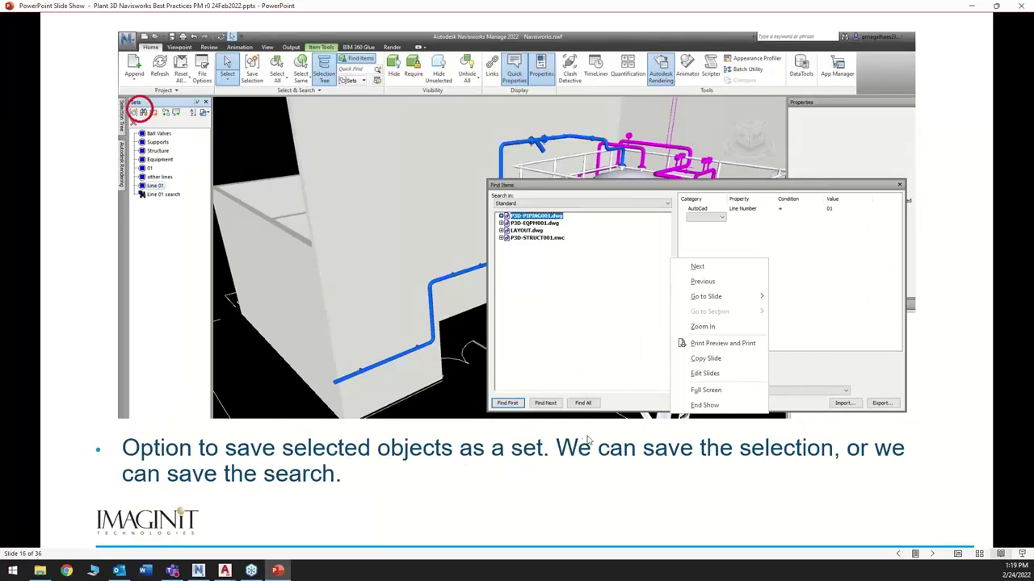
{"action": "left_click", "coordinate": [628, 412]}
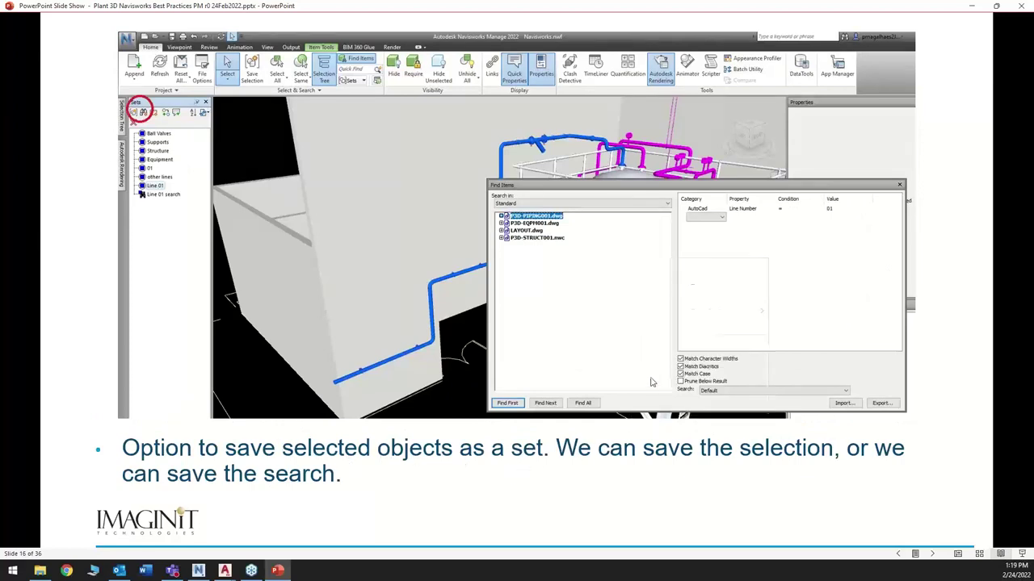
{"action": "left_click", "coordinate": [652, 382]}
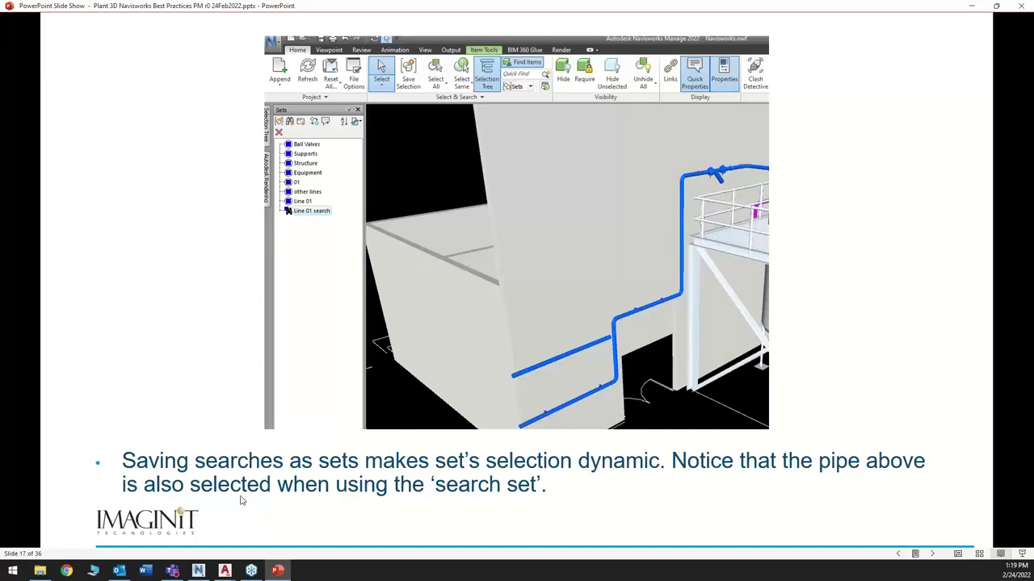
{"action": "left_click", "coordinate": [621, 426]}
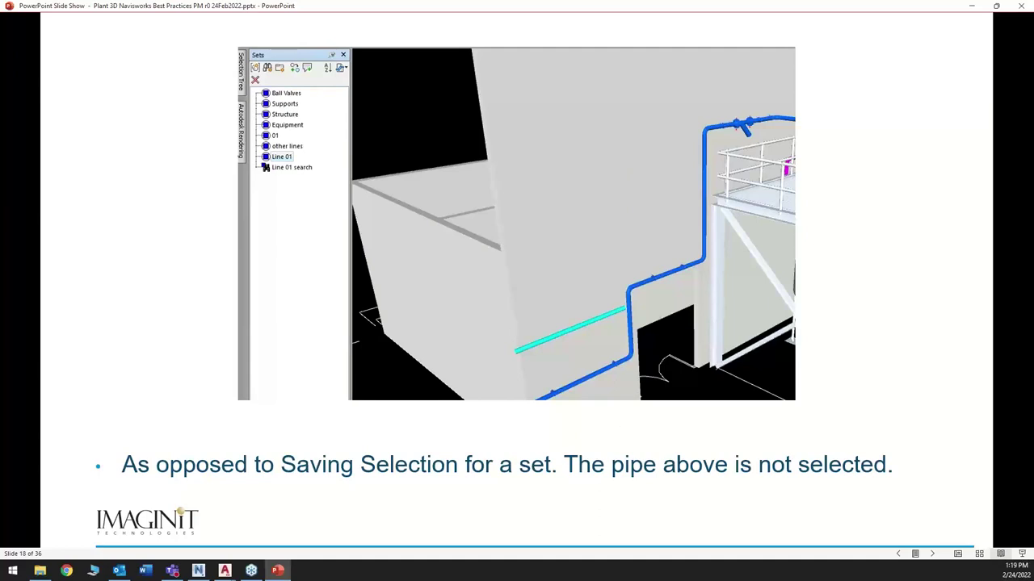
{"action": "key", "text": "Right"}
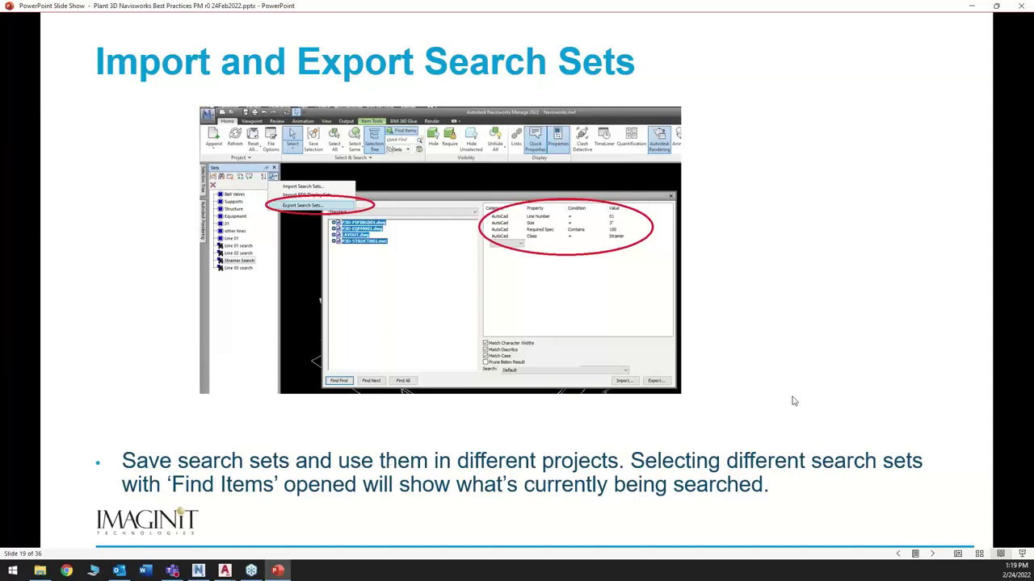
{"action": "key", "text": "Right"}
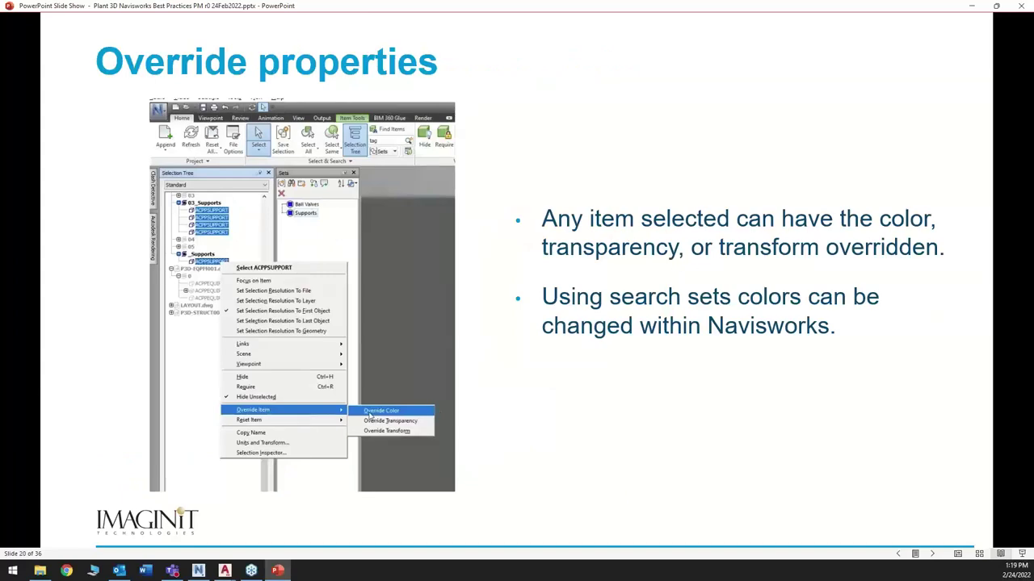
Back in Navisworks, select Search line number 01, search line 02 and line 03 sets in turn.
{"action": "key", "text": "alt+Tab"}
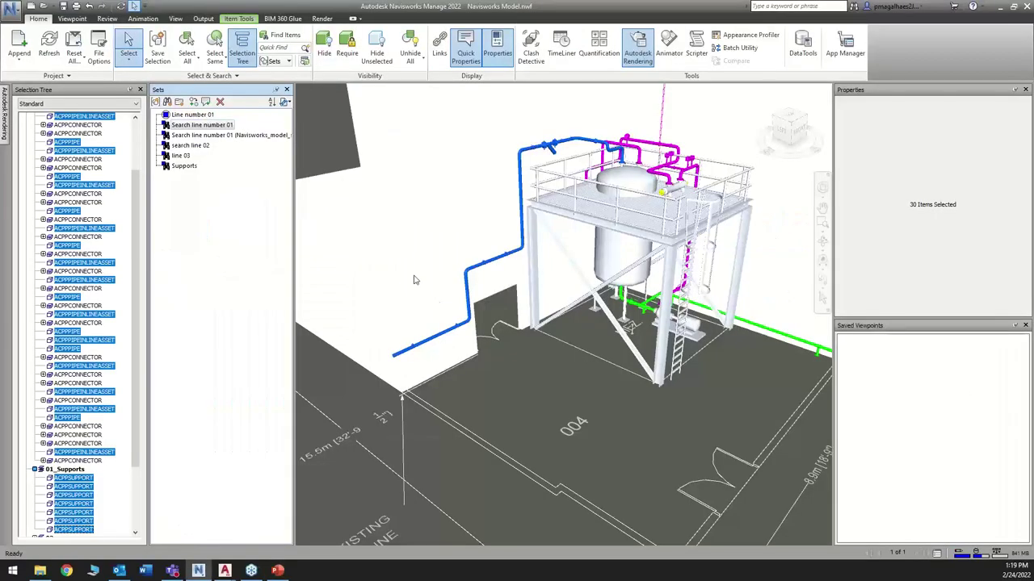
{"action": "left_click", "coordinate": [205, 127]}
{"action": "middle_click_drag", "start_coordinate": [566, 318], "coordinate": [552, 341]}
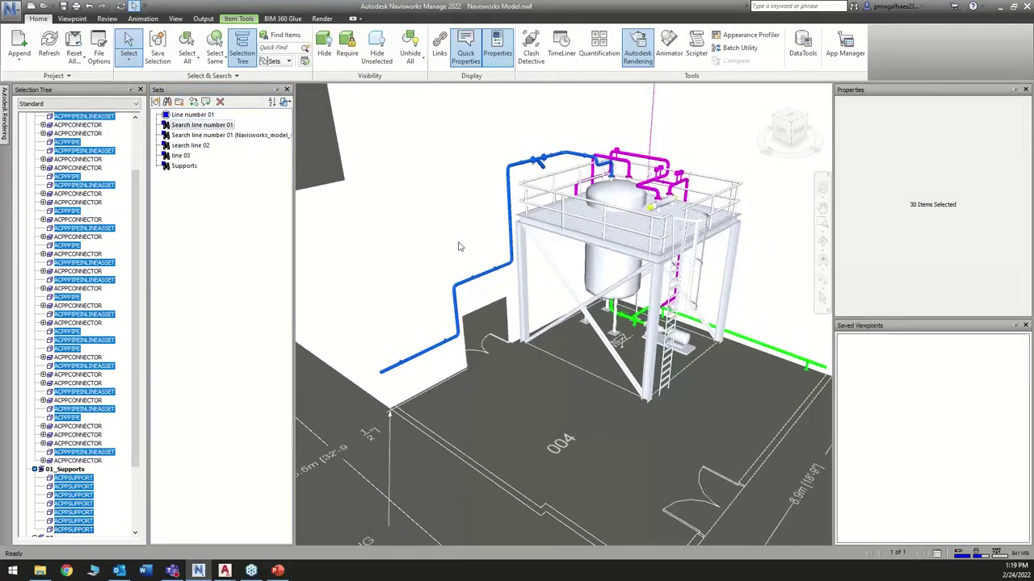
{"action": "left_click", "coordinate": [204, 146]}
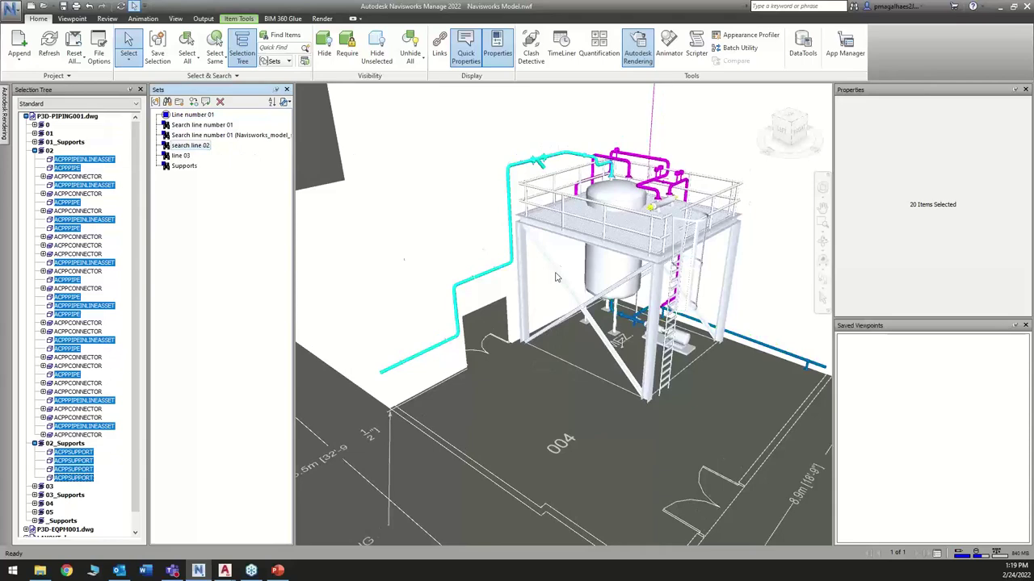
{"action": "left_click", "coordinate": [182, 156]}
{"action": "scroll", "coordinate": [615, 291], "scroll_direction": "down", "scroll_amount": 5}
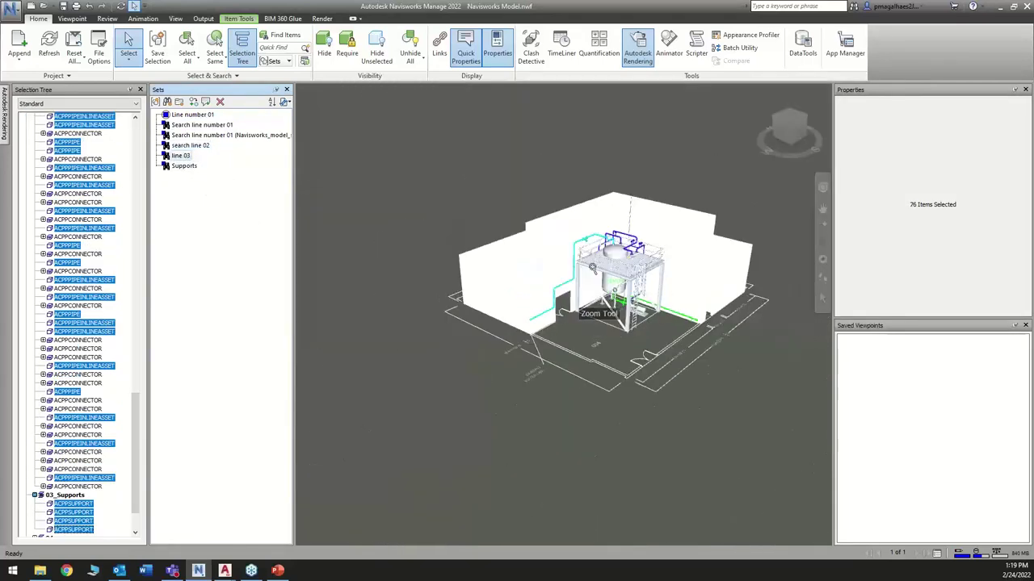
{"action": "scroll", "coordinate": [557, 329], "scroll_direction": "up", "scroll_amount": 3}
{"action": "scroll", "coordinate": [563, 326], "scroll_direction": "up", "scroll_amount": 8}
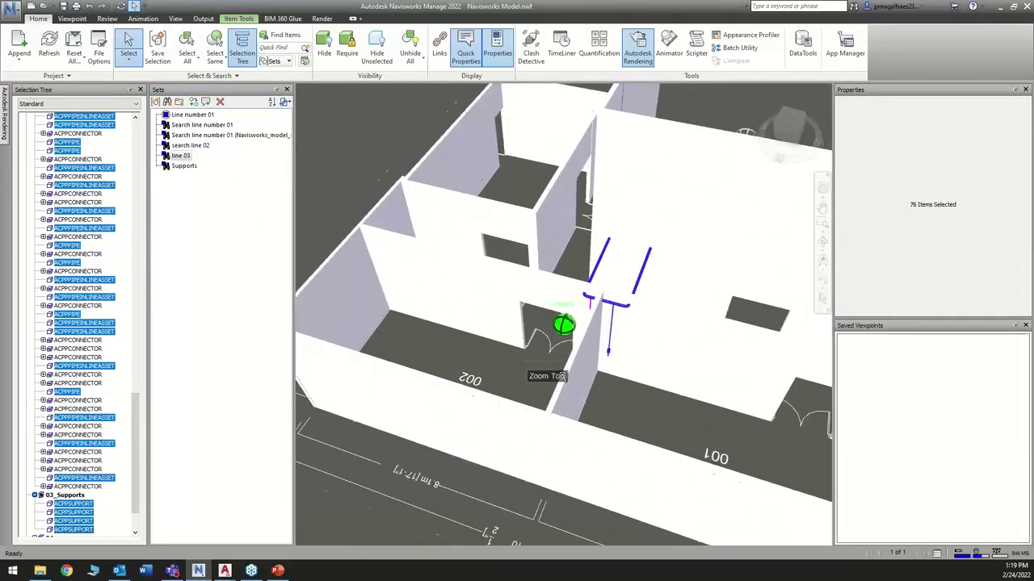
Reselect the line 03 set's 76 items and zoom and orbit close up around the pipe bend.
{"action": "key", "text": "Escape"}
{"action": "scroll", "coordinate": [642, 315], "scroll_direction": "up", "scroll_amount": 5}
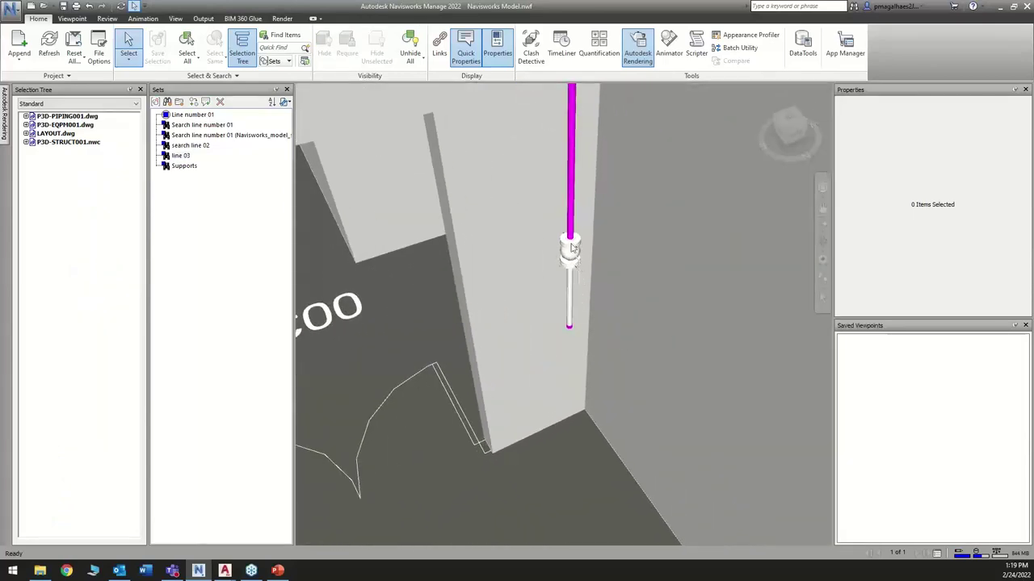
{"action": "scroll", "coordinate": [569, 266], "scroll_direction": "down", "scroll_amount": 2}
{"action": "scroll", "coordinate": [571, 262], "scroll_direction": "up", "scroll_amount": 3}
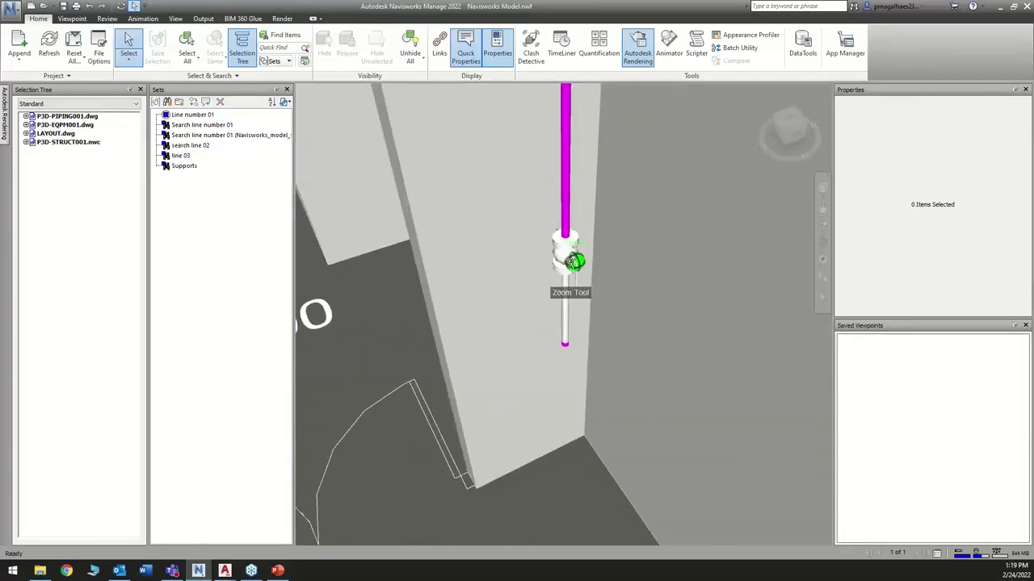
{"action": "scroll", "coordinate": [572, 261], "scroll_direction": "down", "scroll_amount": 5}
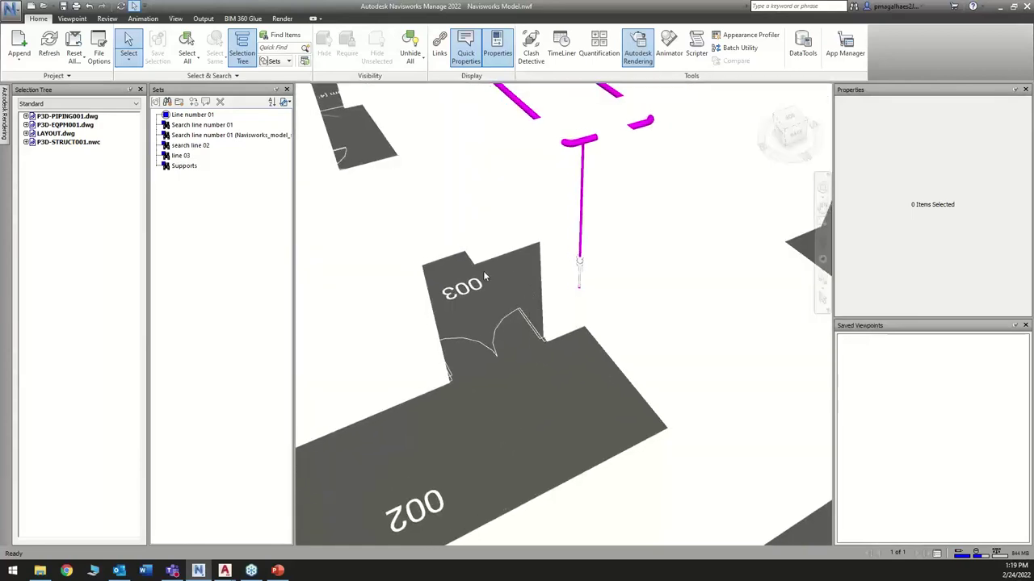
{"action": "left_click", "coordinate": [180, 155]}
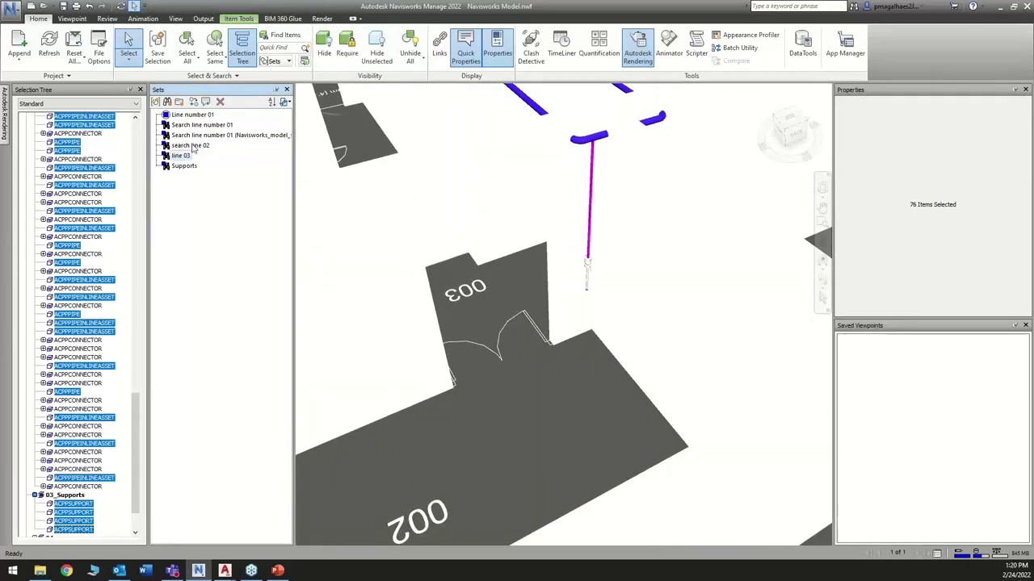
{"action": "left_click", "coordinate": [194, 146]}
{"action": "left_click", "coordinate": [182, 156]}
{"action": "left_click", "coordinate": [200, 145]}
{"action": "left_click", "coordinate": [184, 156]}
{"action": "scroll", "coordinate": [525, 242], "scroll_direction": "down", "scroll_amount": 5}
{"action": "scroll", "coordinate": [556, 233], "scroll_direction": "up", "scroll_amount": 5}
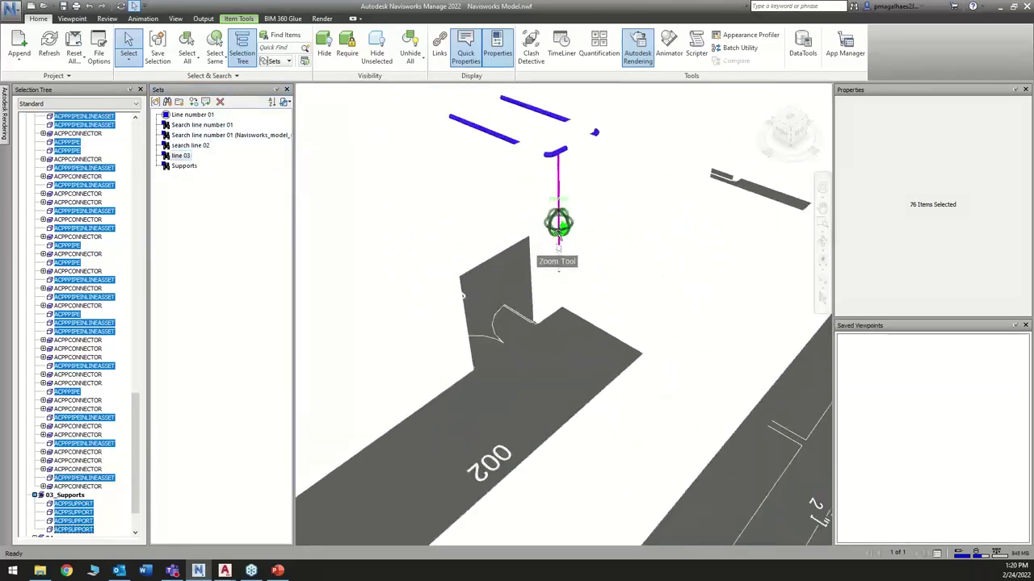
{"action": "scroll", "coordinate": [557, 234], "scroll_direction": "up", "scroll_amount": 3}
{"action": "scroll", "coordinate": [558, 270], "scroll_direction": "down", "scroll_amount": 2}
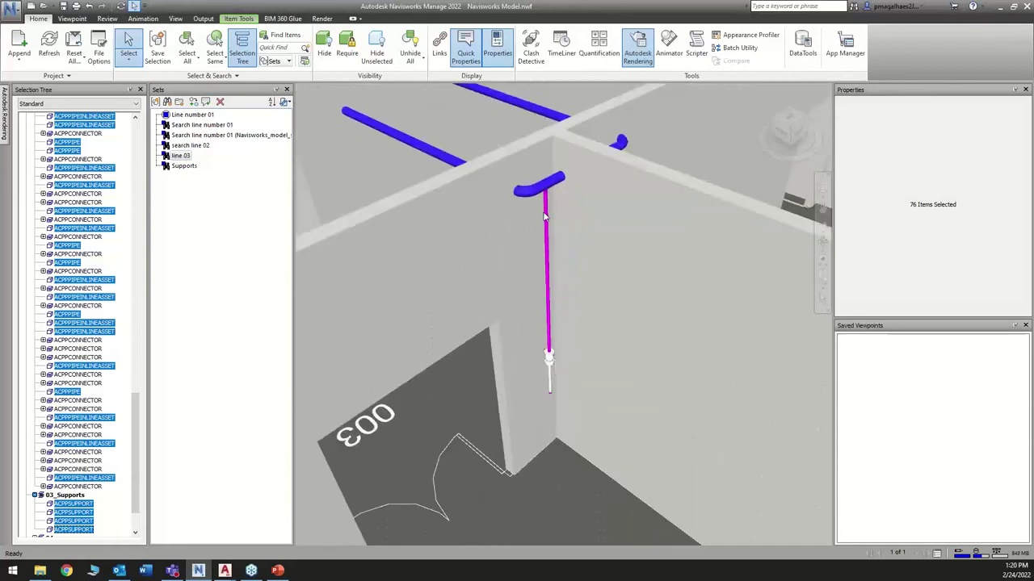
{"action": "mouse_move", "coordinate": [541, 201]}
{"action": "middle_mouse_down", "text": "shift"}
{"action": "mouse_move", "coordinate": [529, 181]}
{"action": "mouse_move", "coordinate": [550, 258]}
{"action": "mouse_move", "coordinate": [584, 269]}
{"action": "middle_mouse_up", "text": "shift"}
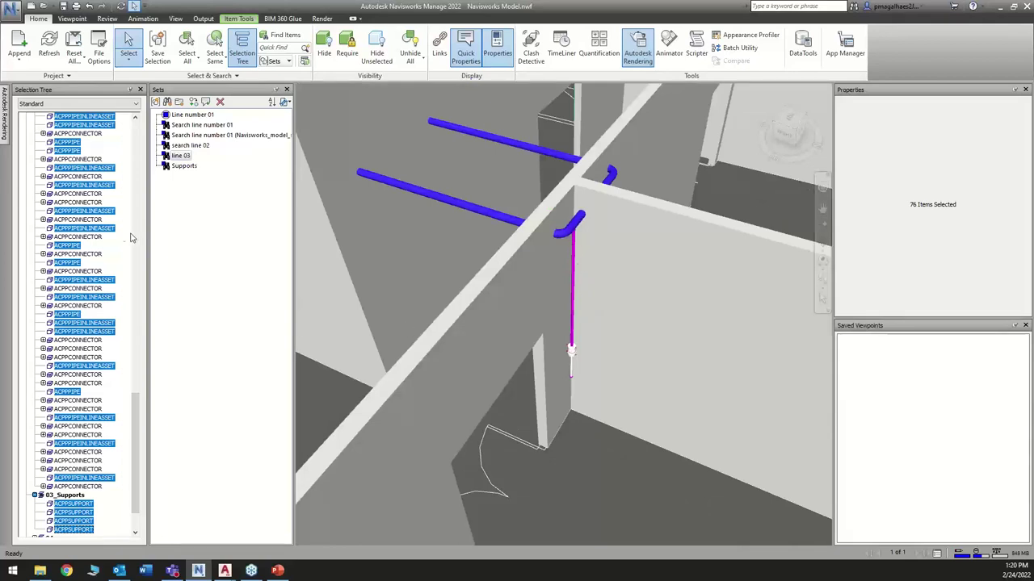
Override the selected line 03 items' colour to orange via the Selection Tree.
{"action": "right_click", "coordinate": [95, 232]}
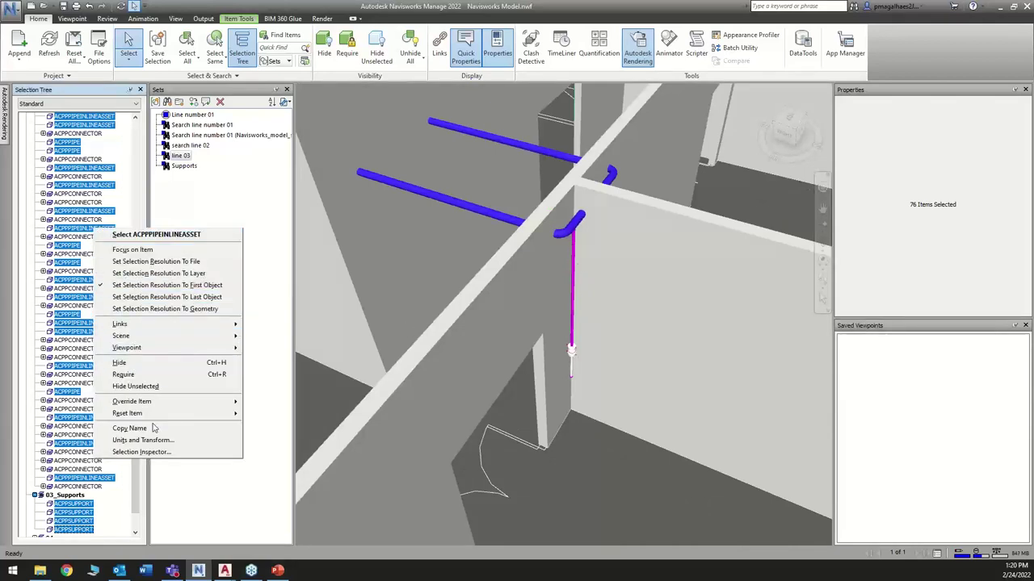
{"action": "mouse_move", "coordinate": [188, 407]}
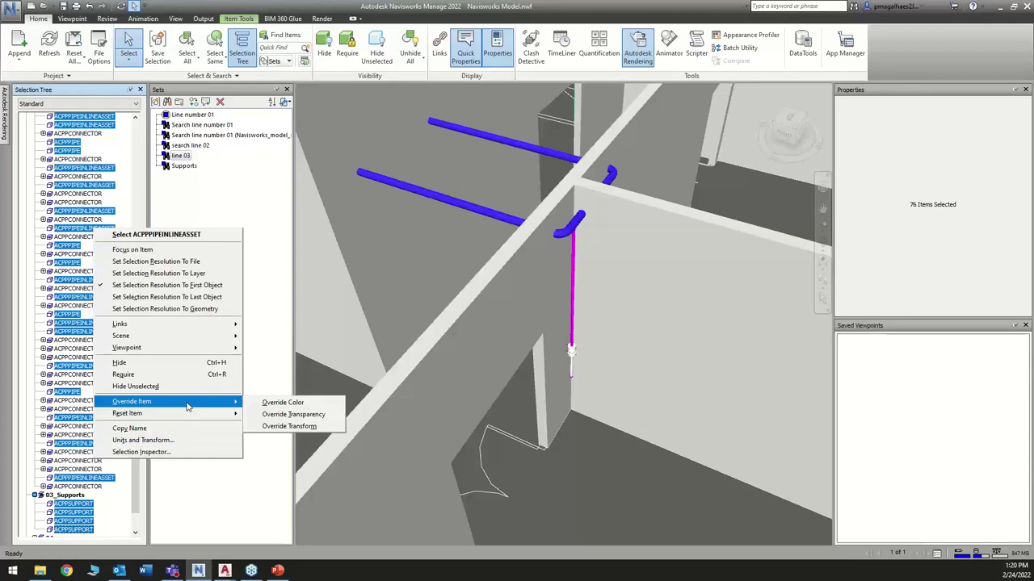
{"action": "left_click", "coordinate": [292, 405]}
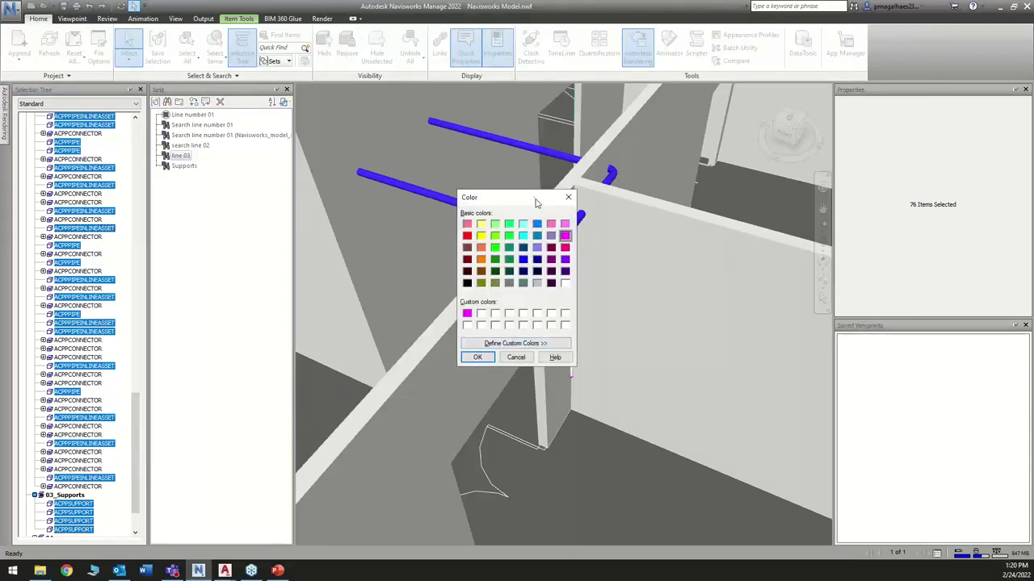
{"action": "left_click_drag", "start_coordinate": [537, 203], "coordinate": [660, 239]}
{"action": "left_click", "coordinate": [604, 295]}
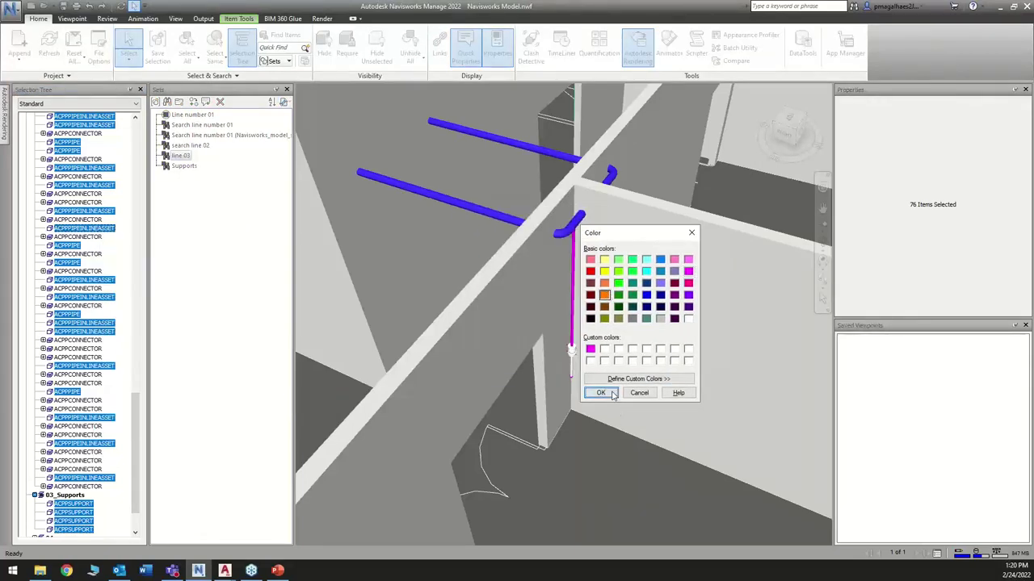
{"action": "left_click", "coordinate": [600, 393]}
{"action": "key", "text": "Escape"}
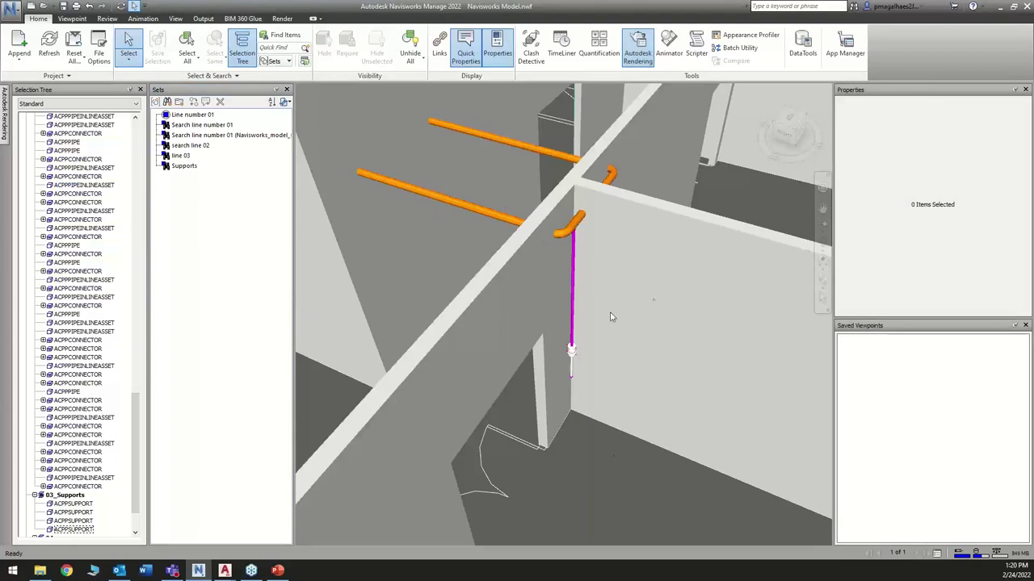
Inspect one pipe's AutoCad properties, such as Length and LinearWeight, then clear the selection.
{"action": "left_click", "coordinate": [572, 299]}
{"action": "scroll", "coordinate": [923, 244], "scroll_direction": "down", "scroll_amount": 5}
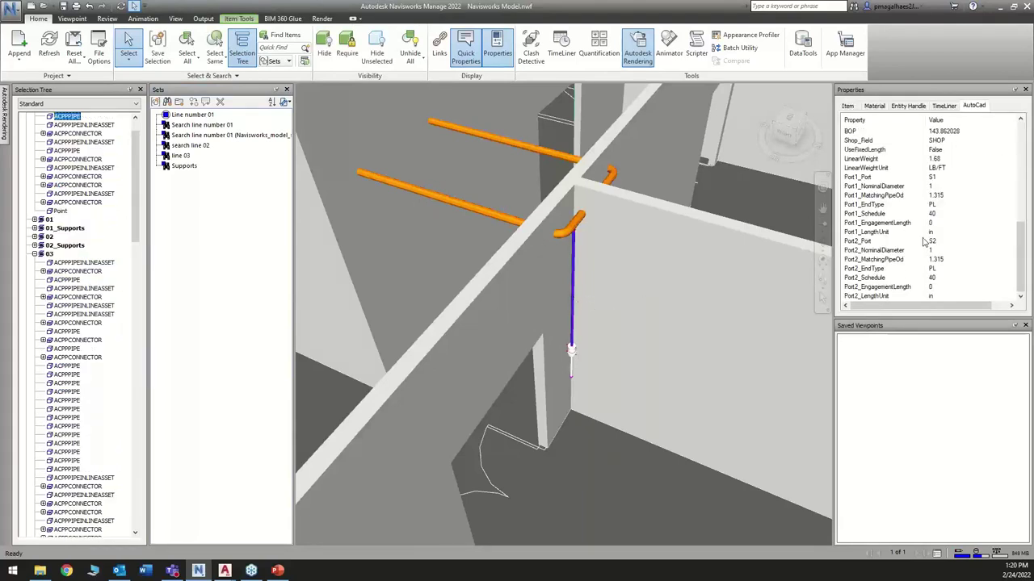
{"action": "left_click", "coordinate": [856, 223]}
{"action": "key", "text": "l"}
{"action": "key", "text": "l"}
{"action": "key", "text": "l"}
{"action": "key", "text": "l"}
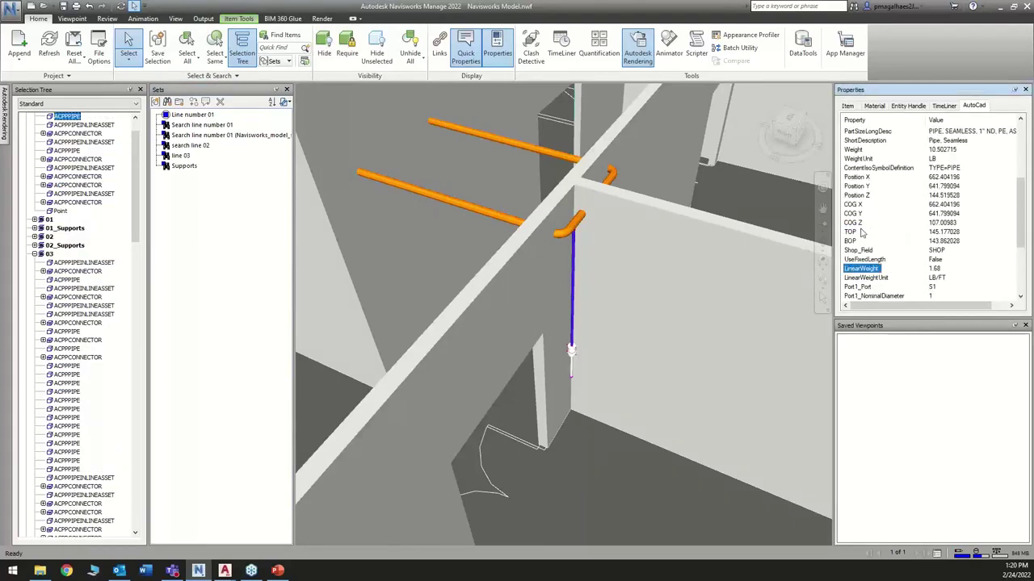
{"action": "key", "text": "l"}
{"action": "key", "text": "l"}
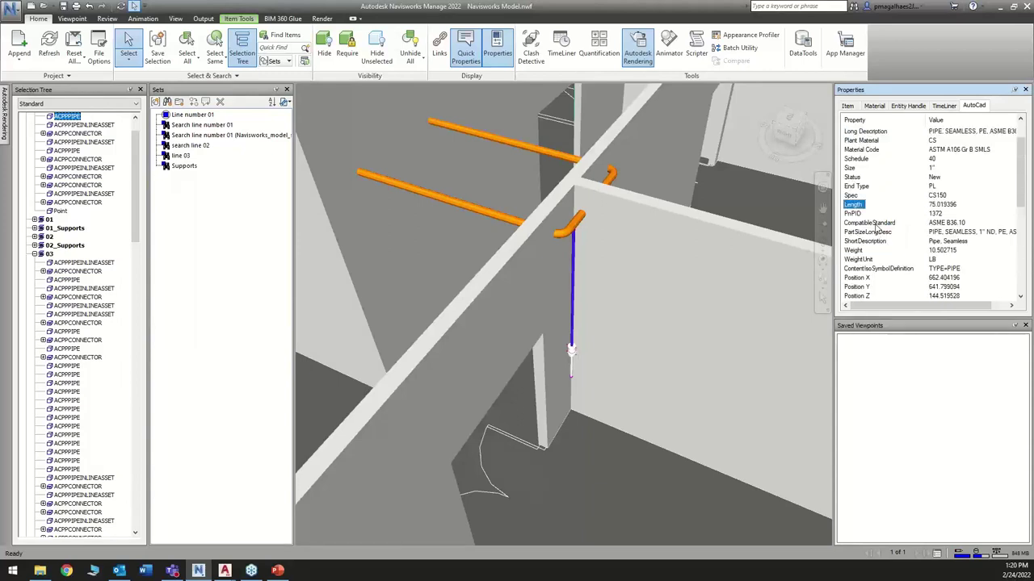
{"action": "key", "text": "l"}
{"action": "key", "text": "l"}
{"action": "key", "text": "l"}
{"action": "key", "text": "Escape"}
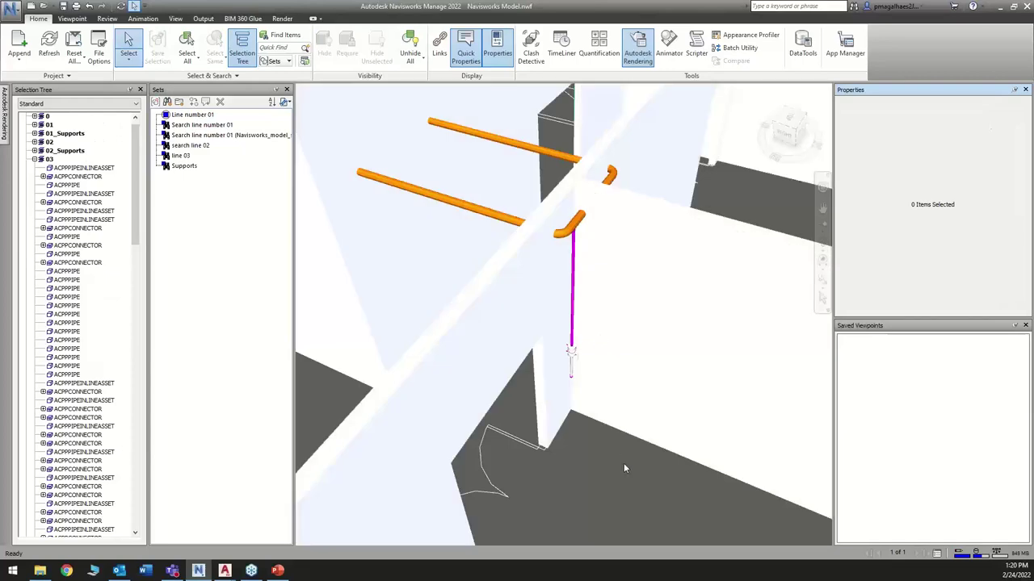
Return to the PowerPoint slide show and advance to slide 21, Clash Detection.
{"action": "key", "text": "alt+Tab"}
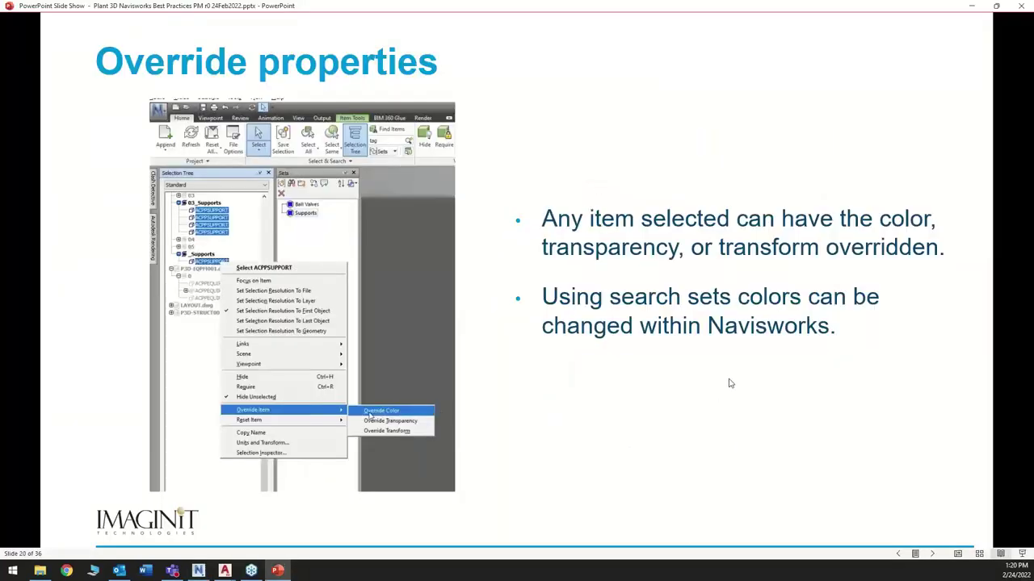
{"action": "key", "text": "Right"}
{"action": "key", "text": "Left"}
{"action": "key", "text": "Right"}
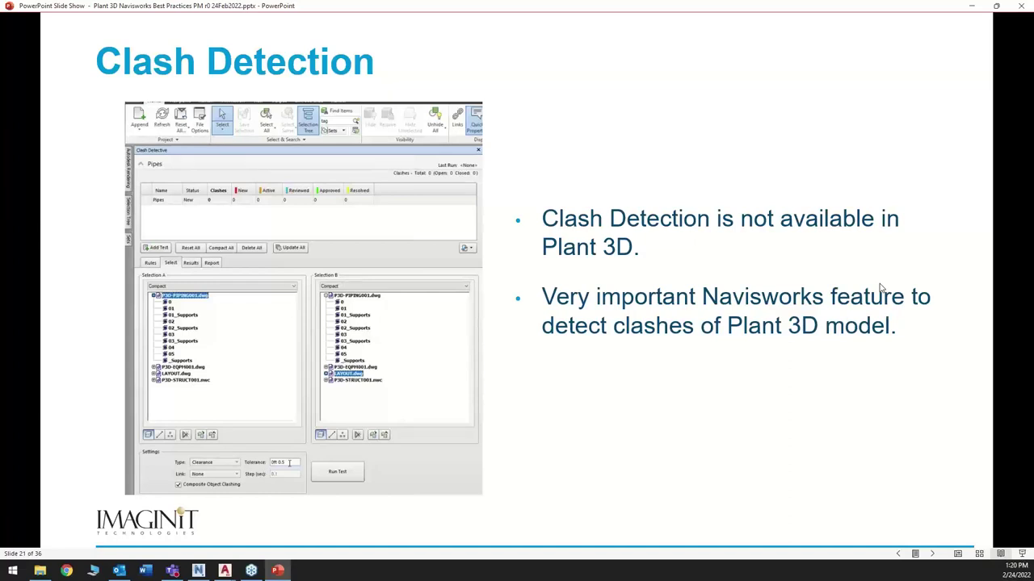
Settle on the Clash Detection slide in PowerPoint, then switch to the Navisworks plant model.
{"action": "key", "text": "Right"}
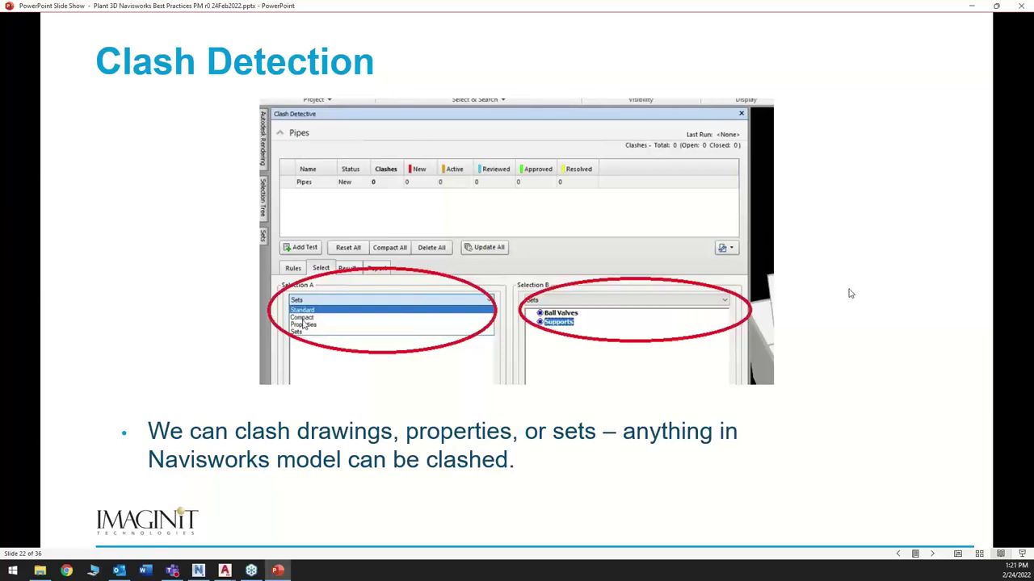
{"action": "key", "text": "Right"}
{"action": "key", "text": "Left"}
{"action": "key", "text": "alt+Tab"}
{"action": "left_click_drag", "start_coordinate": [708, 341], "coordinate": [565, 266]}
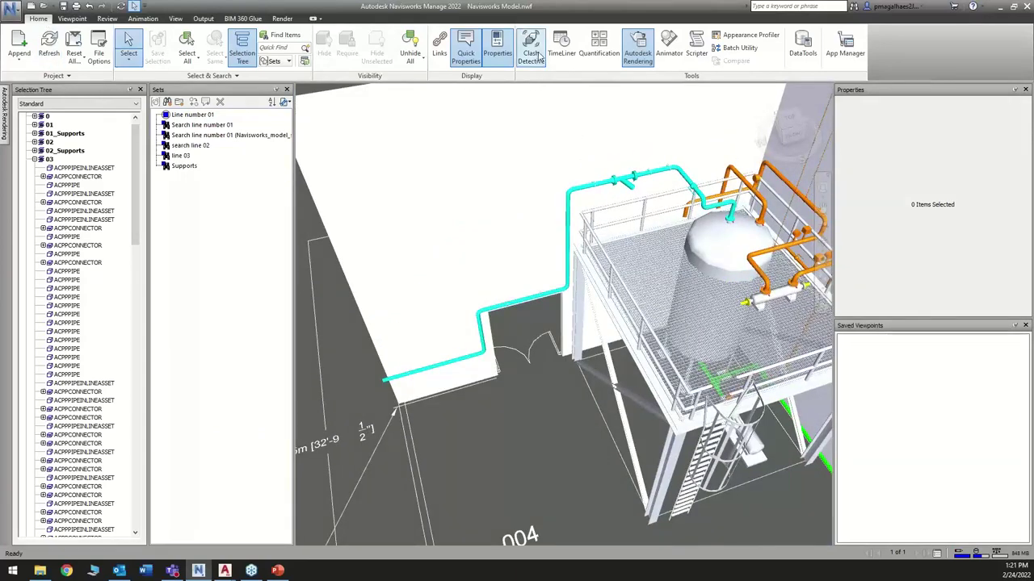
Save the current model angle as the viewpoint 'normal view' and hide the Sets panel.
{"action": "middle_click_drag", "start_coordinate": [570, 303], "coordinate": [542, 300], "text": "shift"}
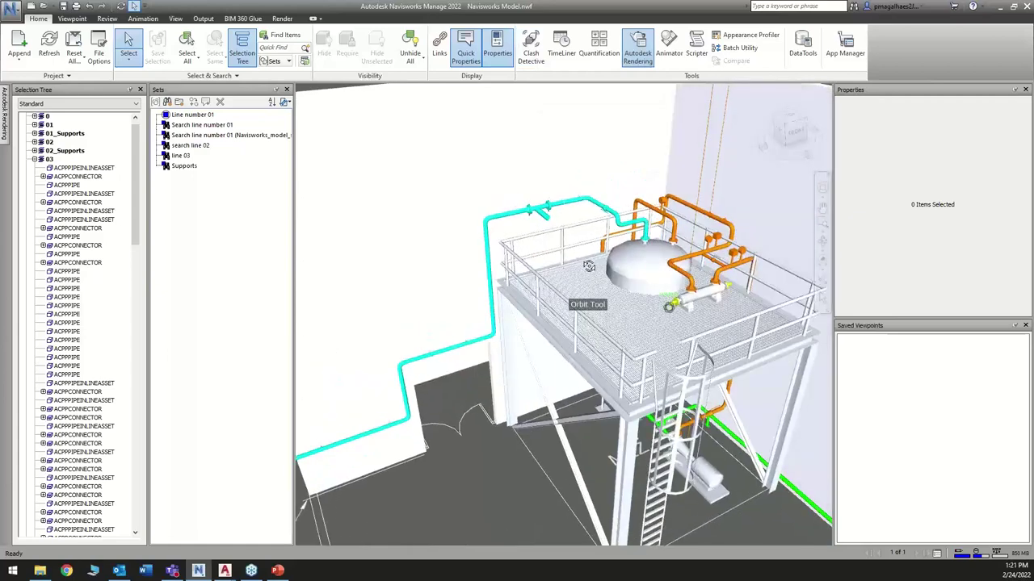
{"action": "right_click", "coordinate": [909, 370]}
{"action": "left_click", "coordinate": [947, 393]}
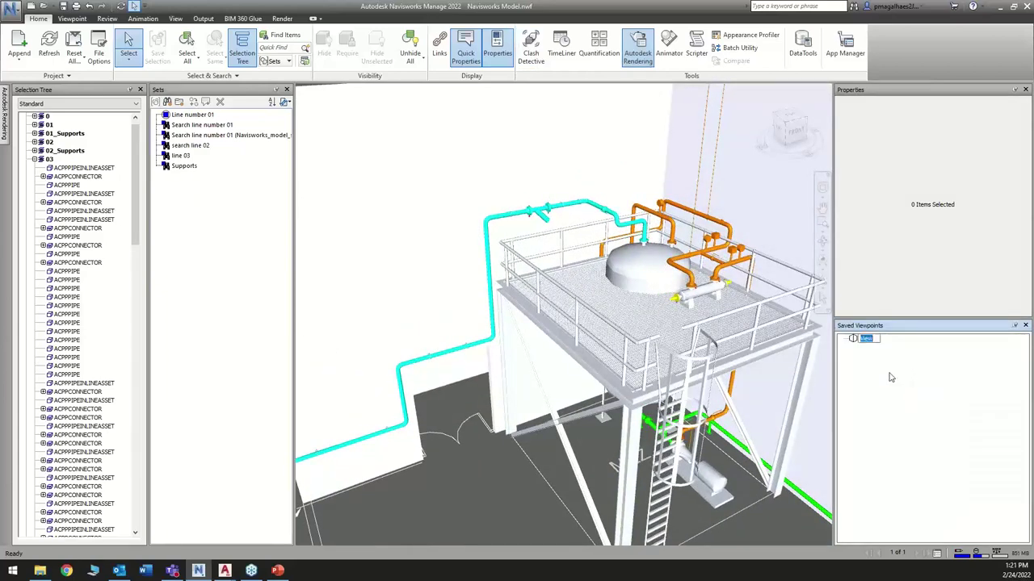
{"action": "type", "text": "normal view"}
{"action": "key", "text": "Return"}
{"action": "middle_click_drag", "start_coordinate": [453, 361], "coordinate": [517, 323], "text": "shift"}
{"action": "left_click", "coordinate": [290, 89]}
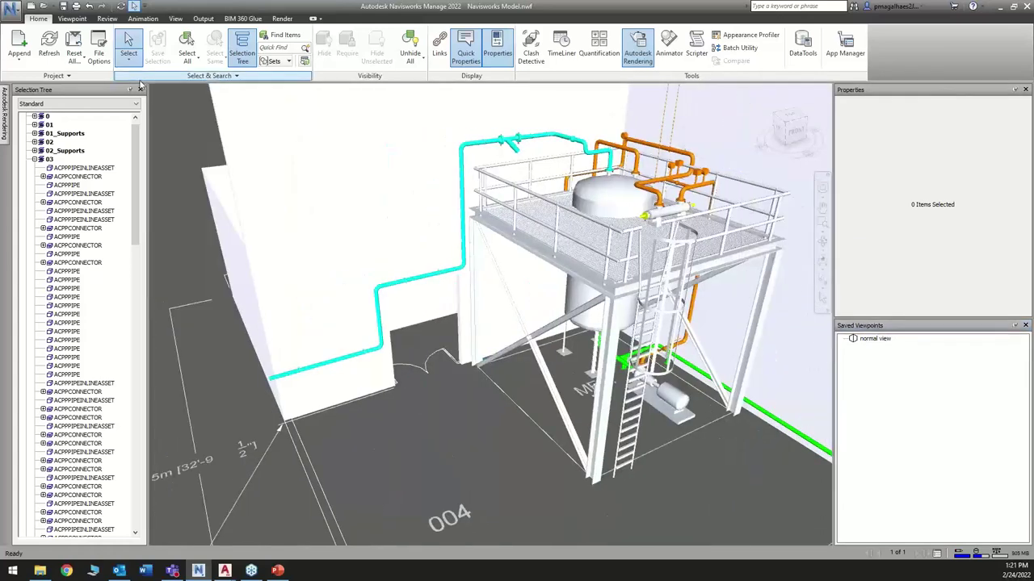
Open Clash Detective and add a new clash test named Walls.
{"action": "left_click", "coordinate": [537, 52]}
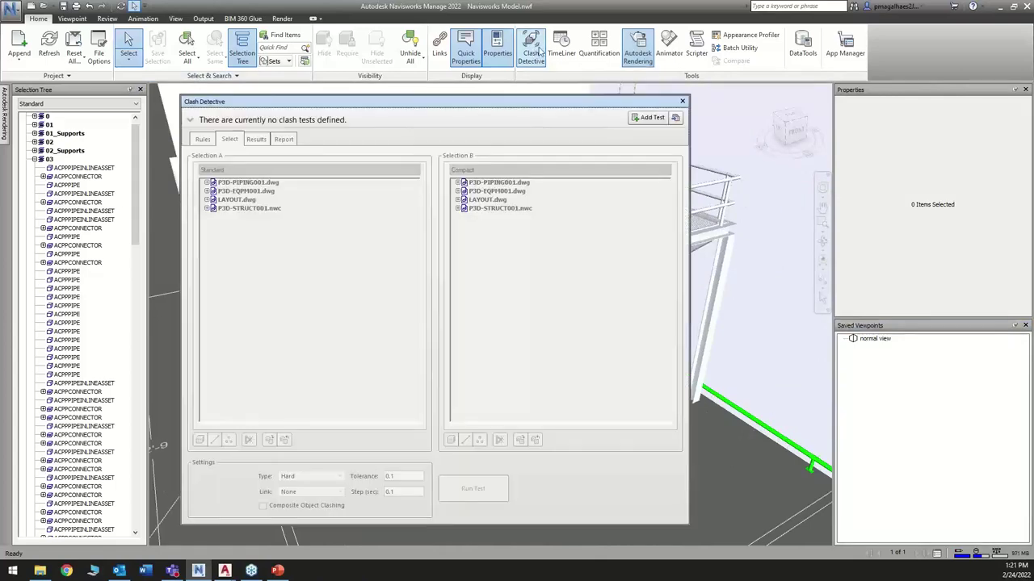
{"action": "left_click_drag", "start_coordinate": [323, 101], "coordinate": [365, 108]}
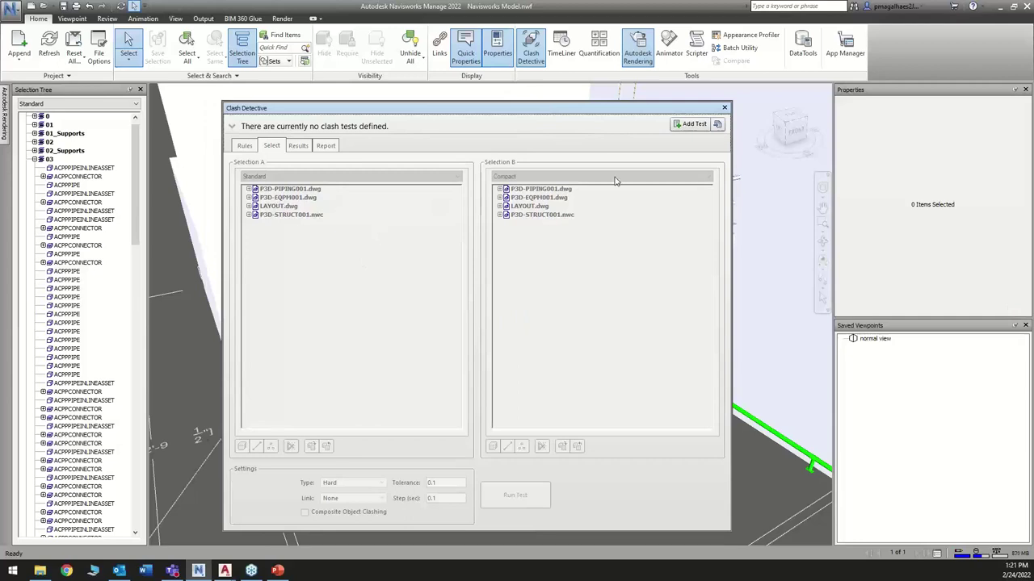
{"action": "left_click", "coordinate": [695, 123]}
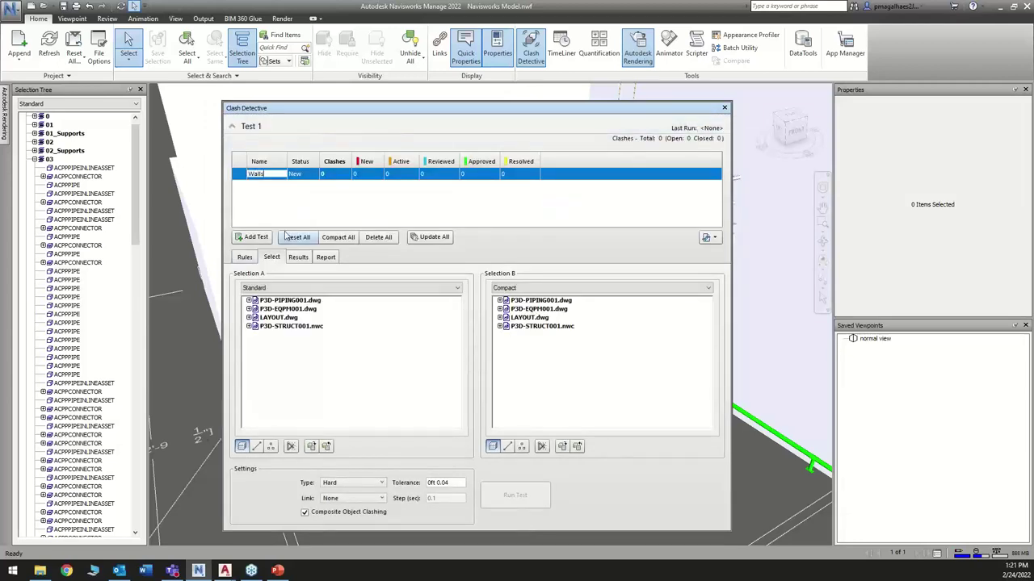
{"action": "key", "text": "Return"}
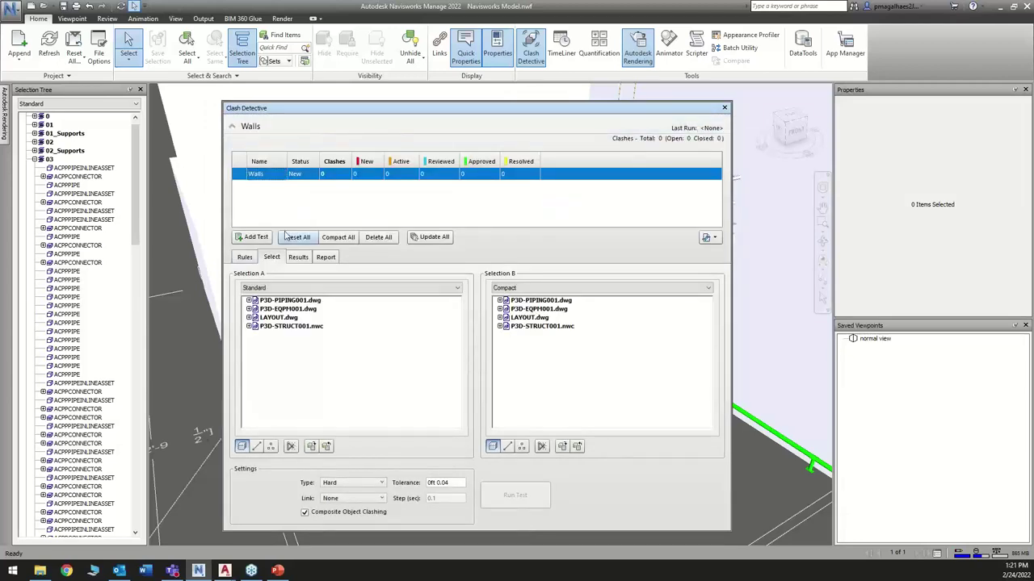
Test the Search line number 01 set against LAYOUT.dwg and run the test.
{"action": "left_click", "coordinate": [310, 289]}
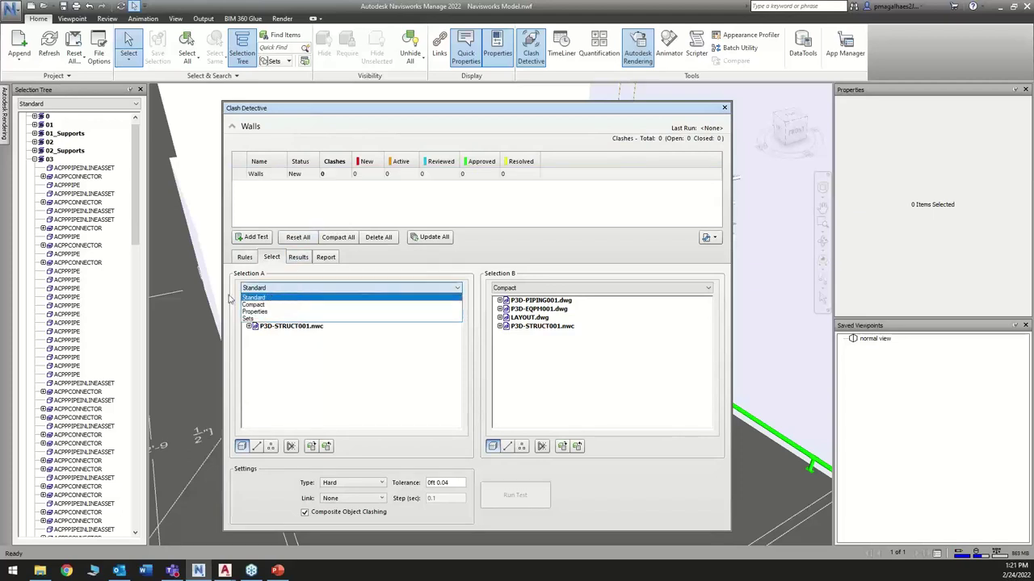
{"action": "left_click", "coordinate": [278, 287]}
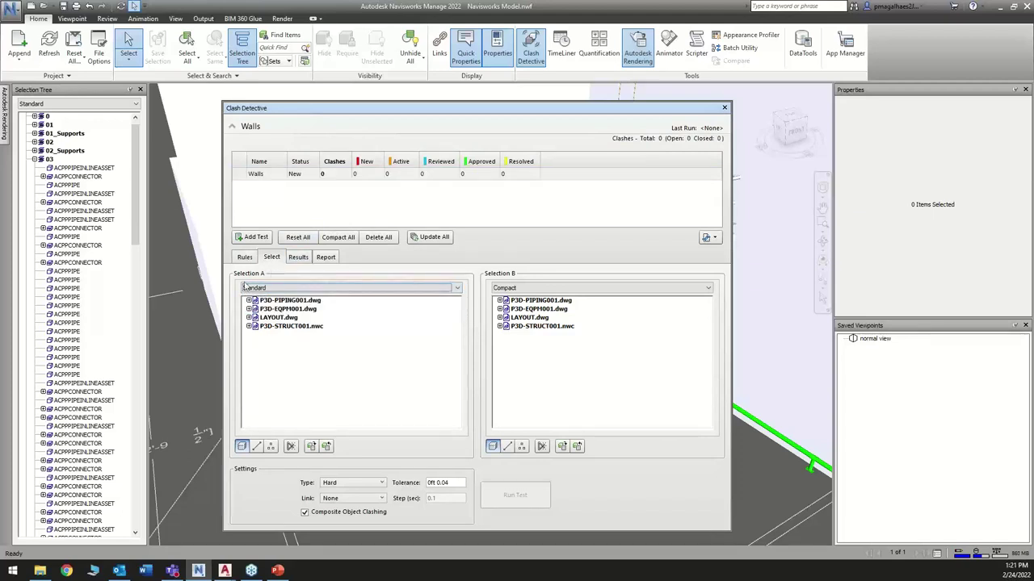
{"action": "left_click", "coordinate": [378, 289]}
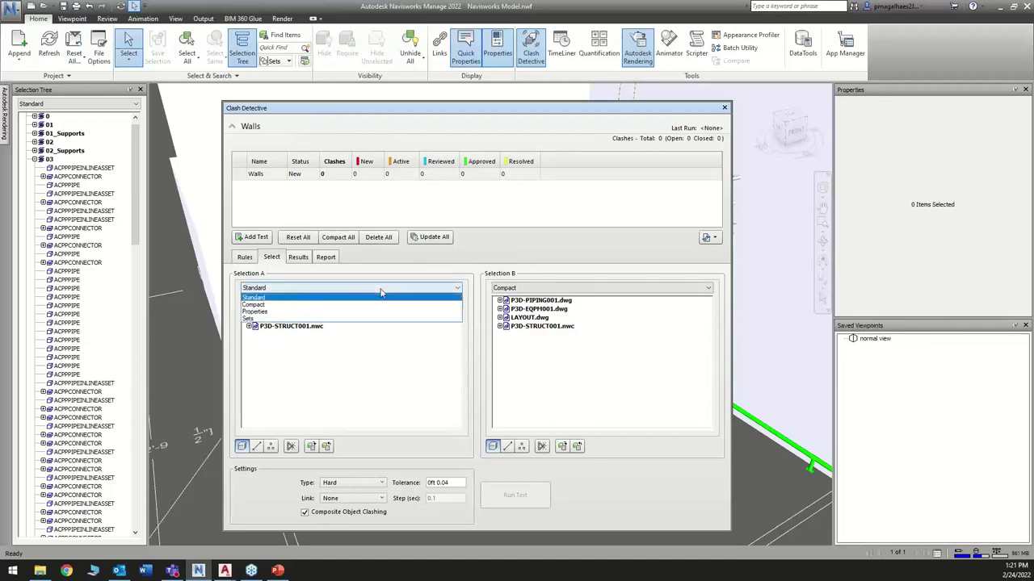
{"action": "left_click", "coordinate": [261, 319]}
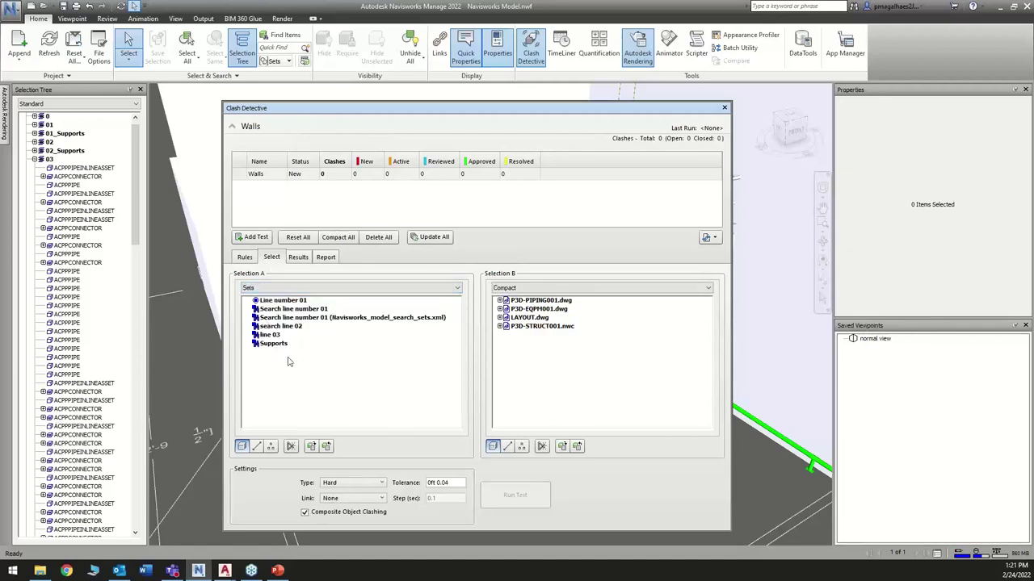
{"action": "left_click", "coordinate": [298, 312]}
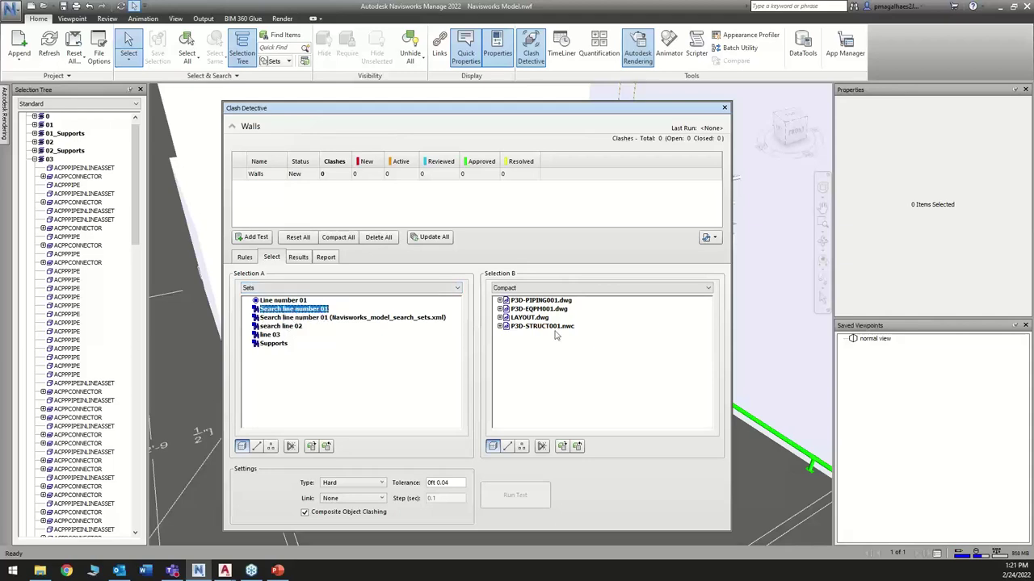
{"action": "left_click", "coordinate": [533, 319]}
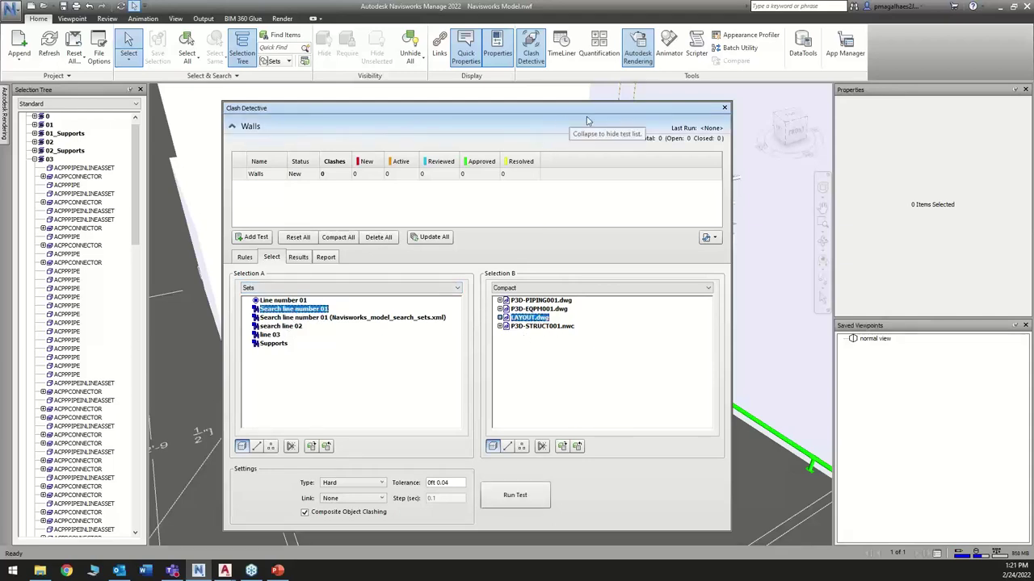
{"action": "left_click", "coordinate": [517, 495]}
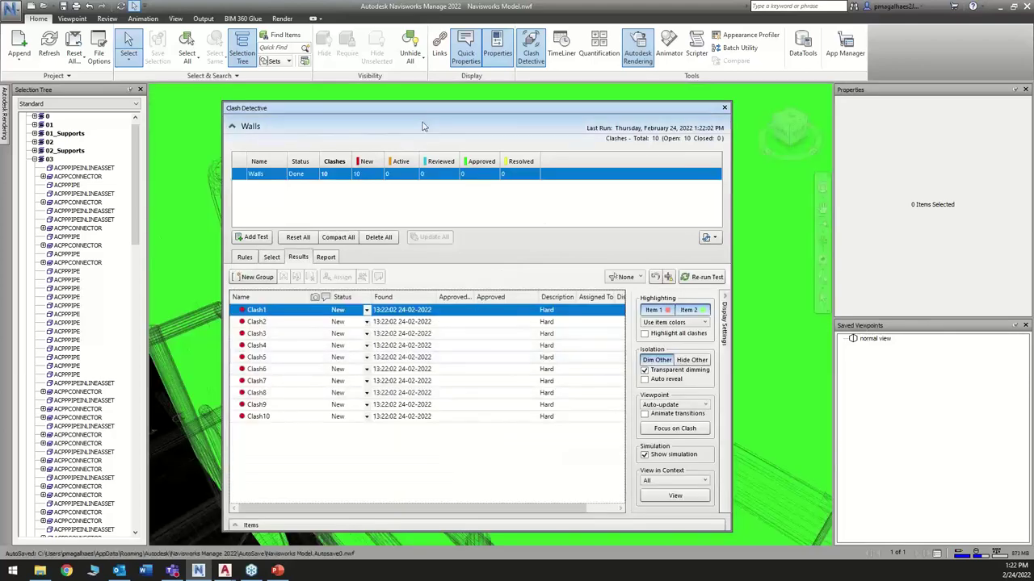
Inspect Clash2 in the model view from several angles.
{"action": "left_click_drag", "start_coordinate": [433, 110], "coordinate": [755, 84]}
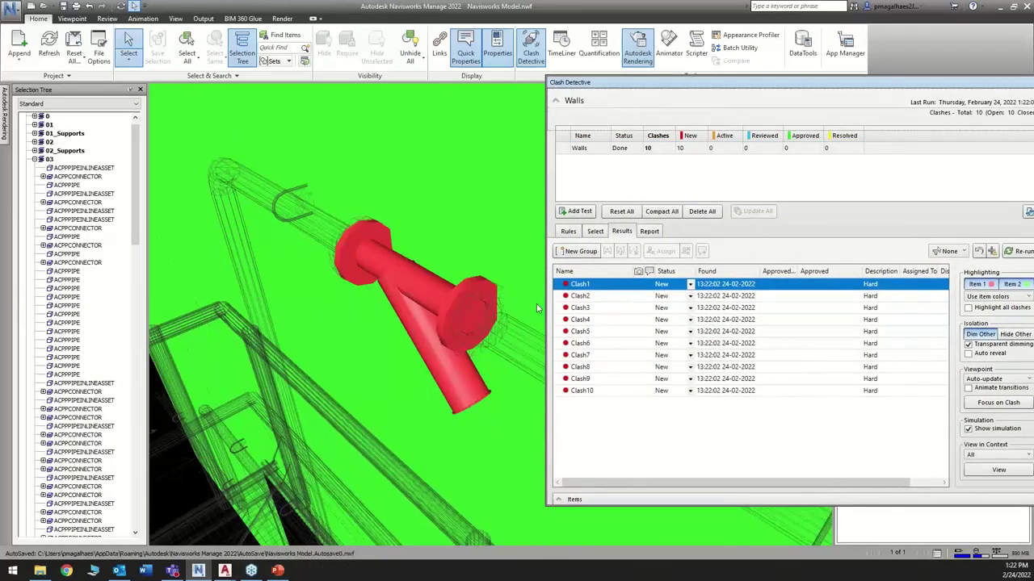
{"action": "left_click", "coordinate": [595, 297]}
{"action": "scroll", "coordinate": [429, 322], "scroll_direction": "down", "scroll_amount": 3}
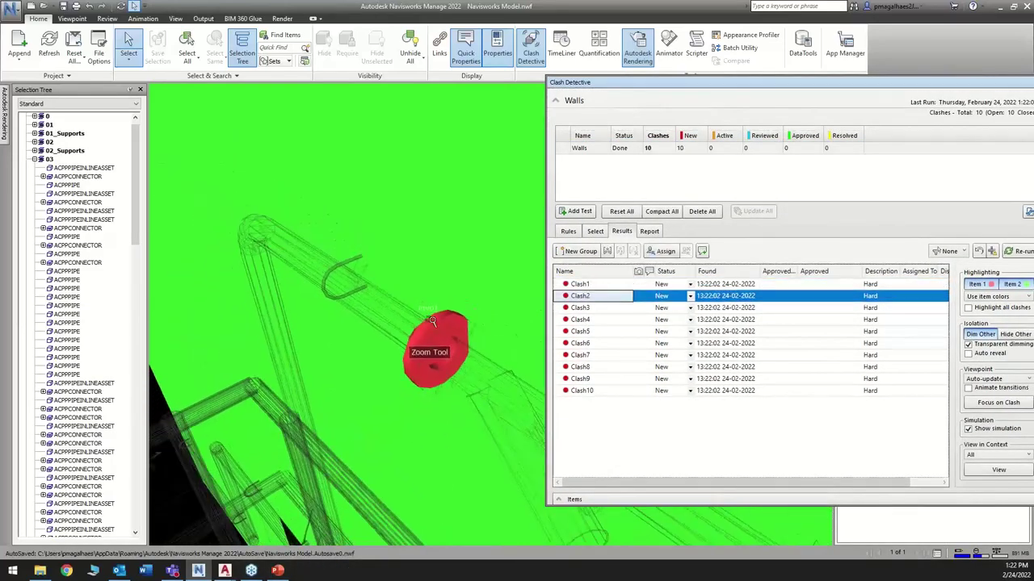
{"action": "middle_click_drag", "start_coordinate": [435, 365], "coordinate": [600, 300], "text": "shift"}
{"action": "scroll", "coordinate": [428, 336], "scroll_direction": "up", "scroll_amount": 1}
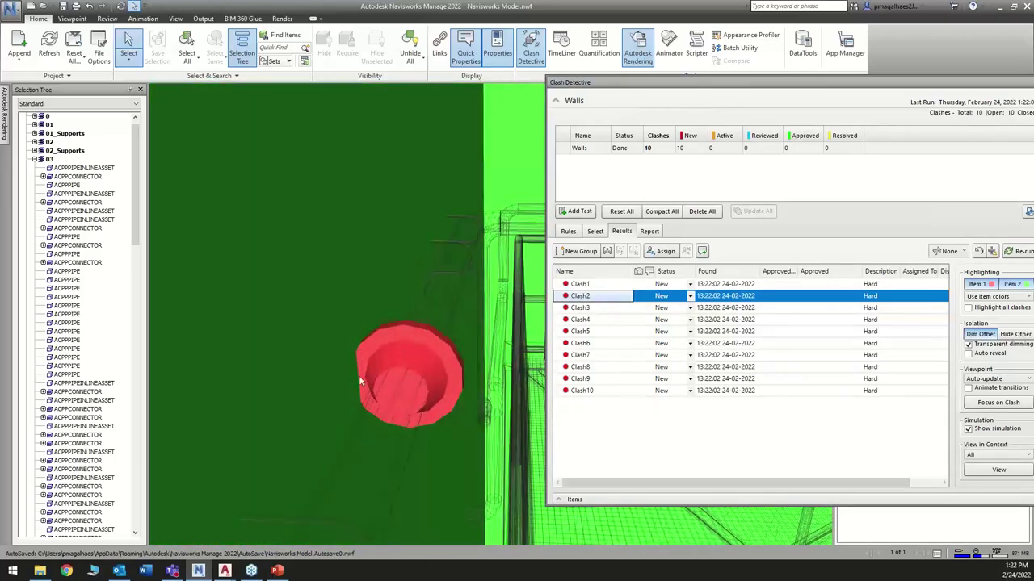
{"action": "left_click", "coordinate": [630, 307]}
{"action": "left_click", "coordinate": [614, 297]}
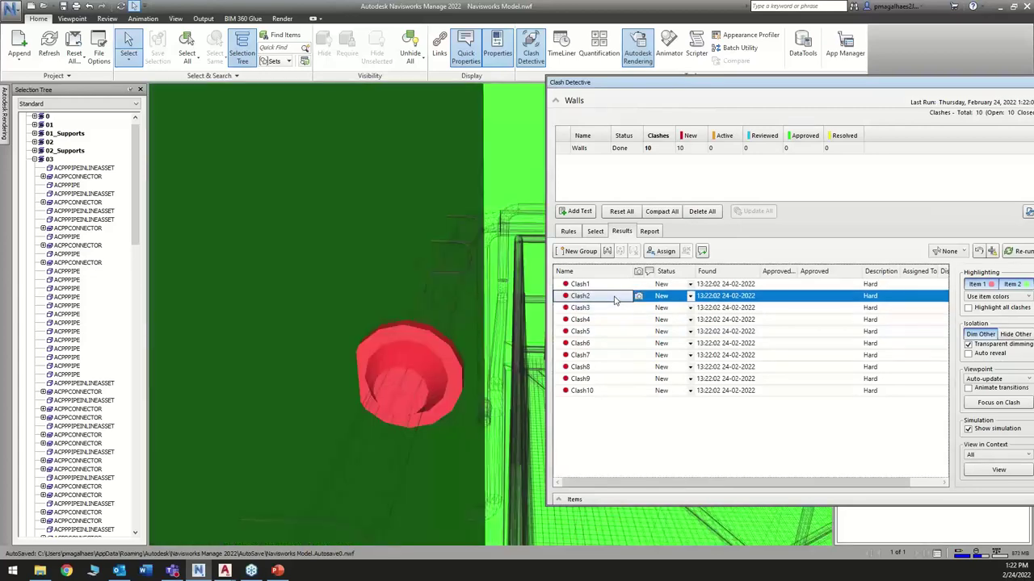
Assign Clash2 to a team member with the note 'Move the pipe'.
{"action": "right_click", "coordinate": [614, 298]}
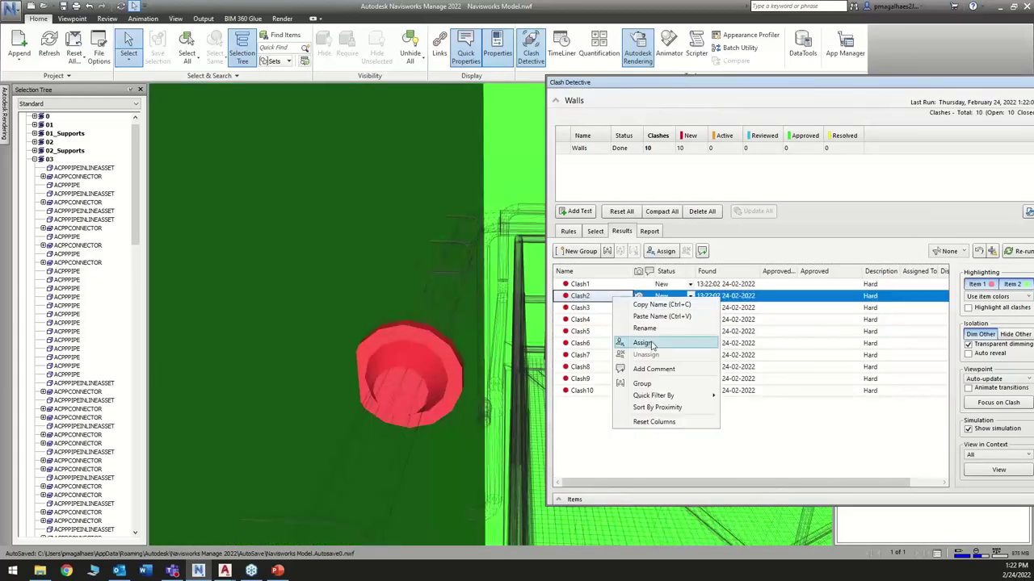
{"action": "left_click", "coordinate": [655, 347]}
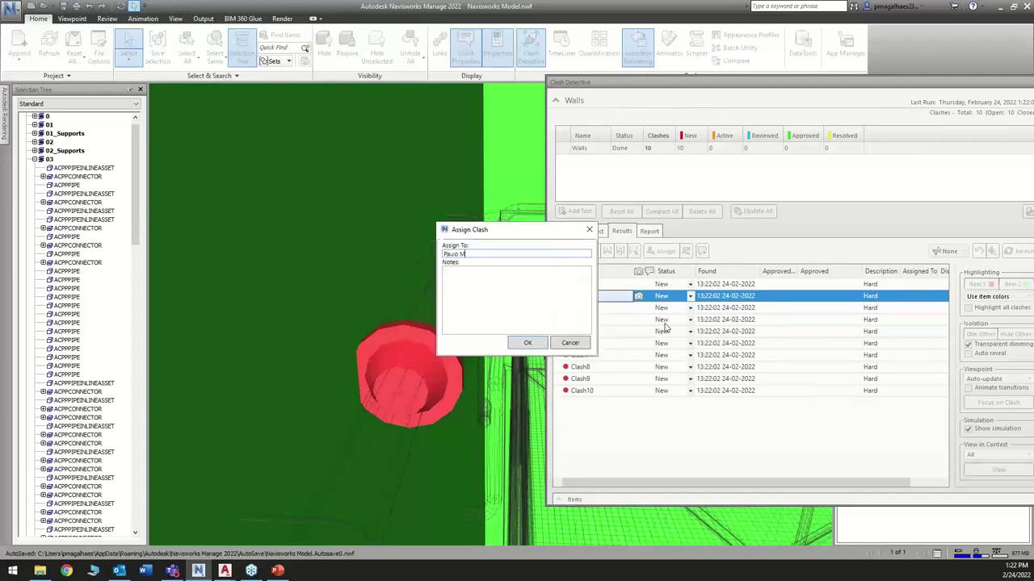
{"action": "left_click", "coordinate": [554, 310]}
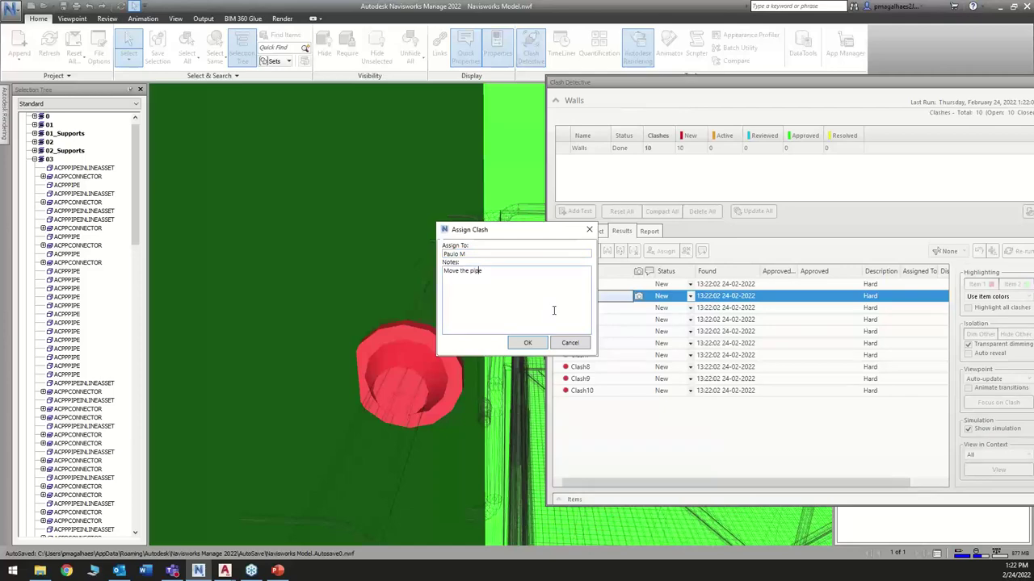
{"action": "left_click", "coordinate": [527, 342]}
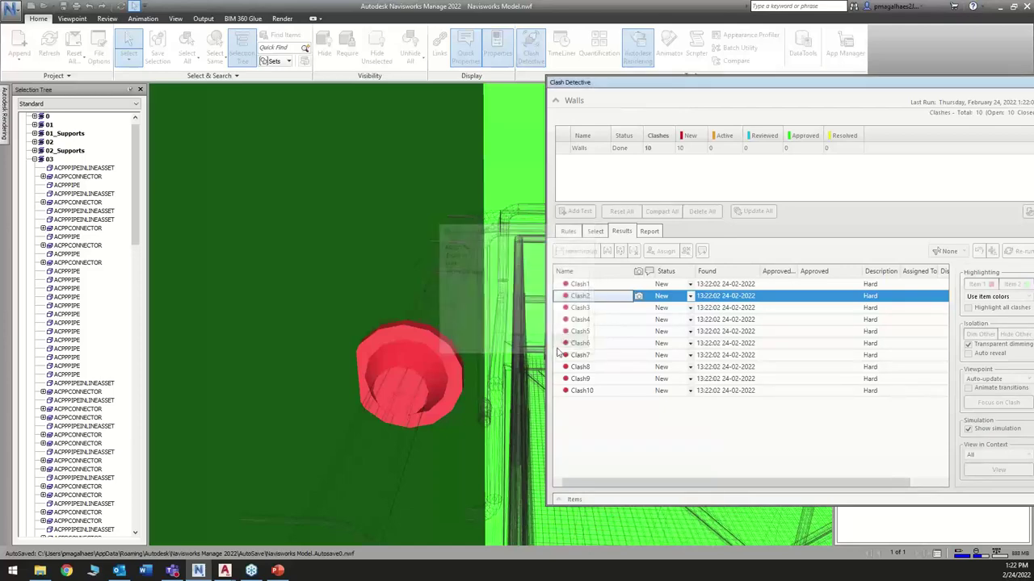
{"action": "left_click", "coordinate": [618, 308]}
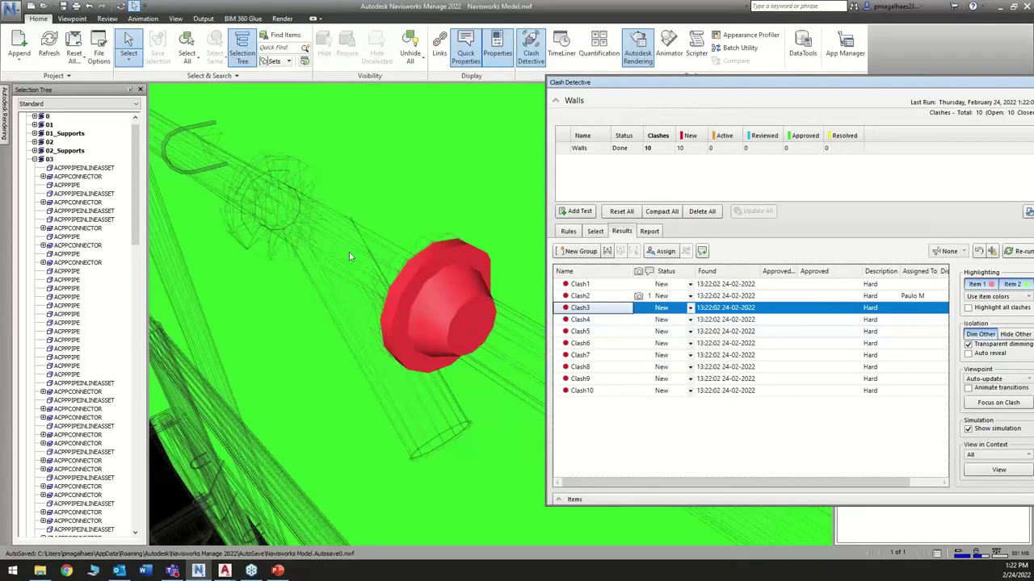
Group Clash1 through Clash3 into a clash group named 'Strainer clash'.
{"action": "left_click", "coordinate": [593, 296]}
{"action": "left_click", "coordinate": [598, 307]}
{"action": "left_click", "coordinate": [601, 319]}
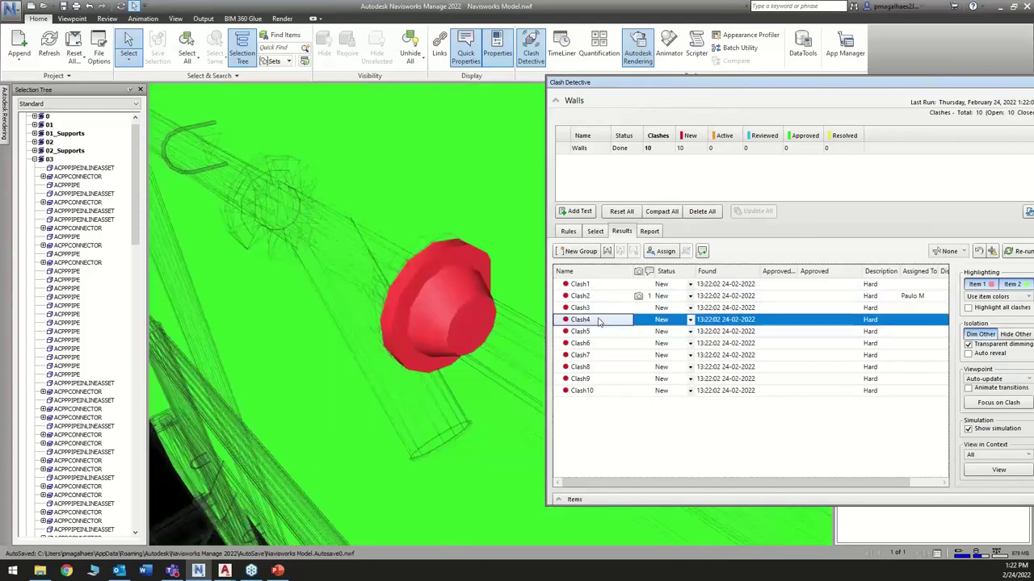
{"action": "left_click", "coordinate": [600, 308]}
{"action": "left_click", "coordinate": [601, 284]}
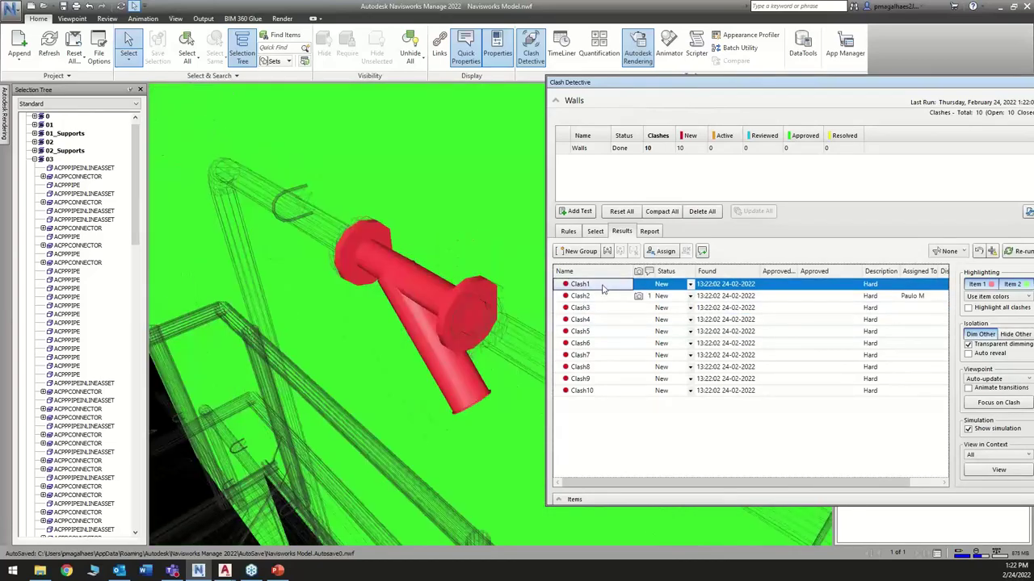
{"action": "left_click", "coordinate": [607, 308], "text": "shift"}
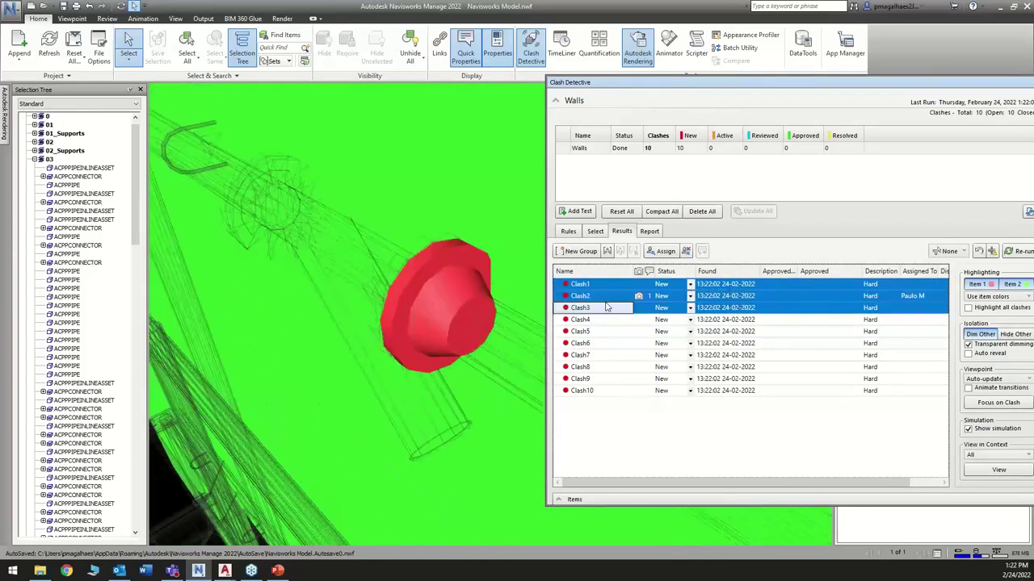
{"action": "left_click", "coordinate": [583, 251]}
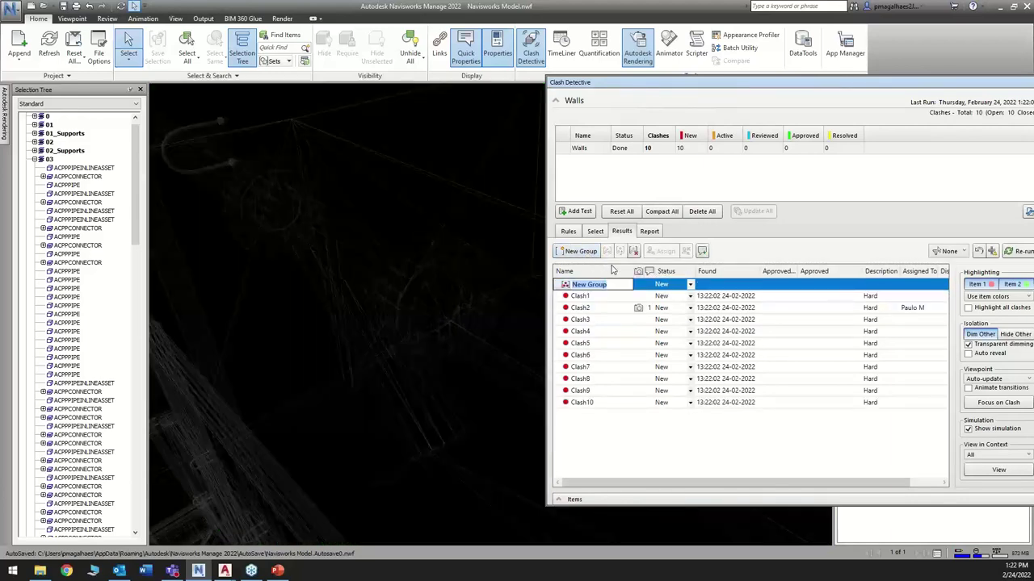
{"action": "type", "text": "Strainer clash"}
{"action": "key", "text": "Return"}
Review Clash3 through Clash10, then zoom out and pan around Clash10.
{"action": "left_click", "coordinate": [612, 319]}
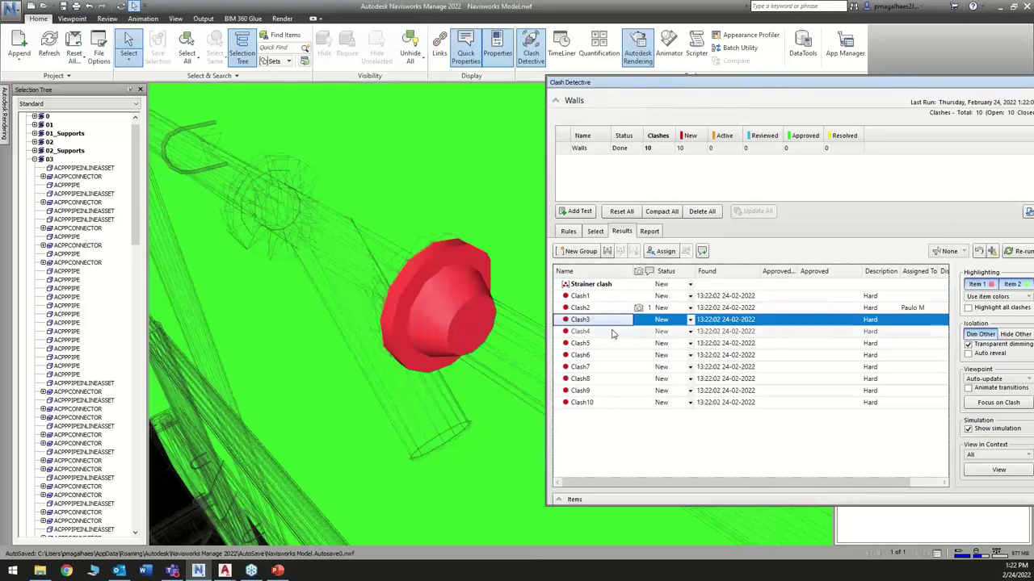
{"action": "left_click", "coordinate": [612, 331]}
{"action": "left_click", "coordinate": [611, 344]}
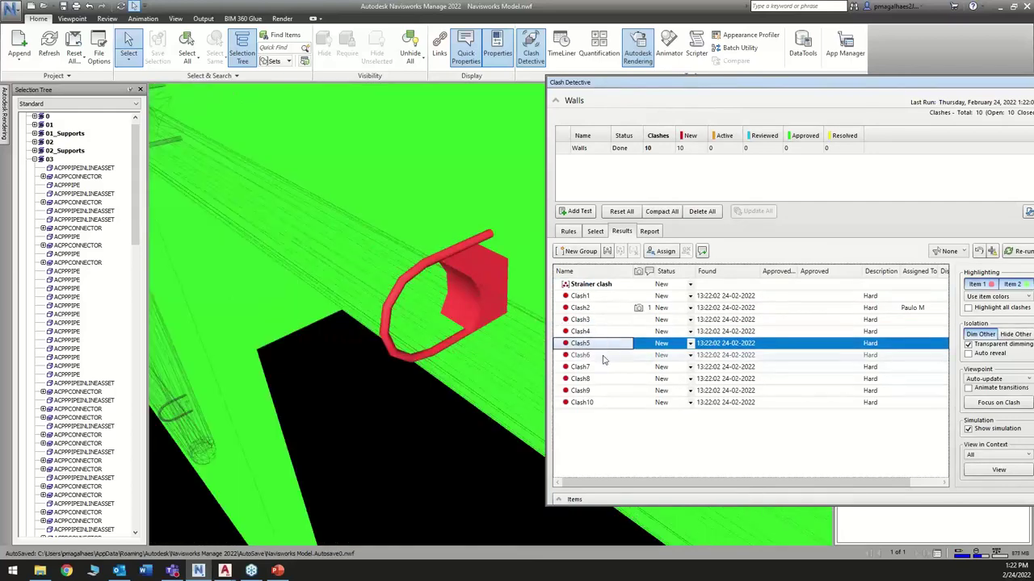
{"action": "left_click", "coordinate": [610, 356]}
{"action": "left_click", "coordinate": [609, 368]}
{"action": "left_click", "coordinate": [607, 379]}
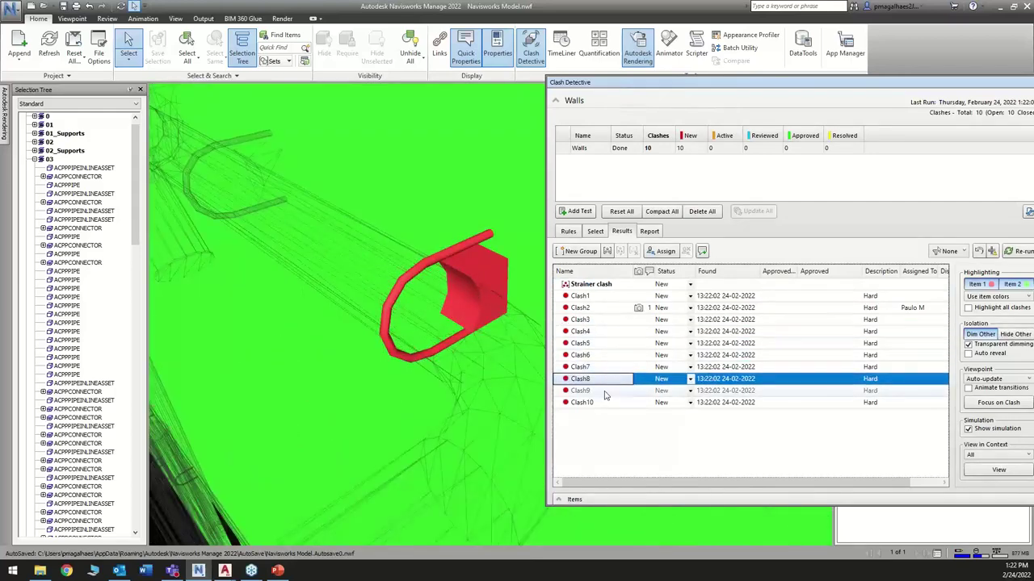
{"action": "left_click", "coordinate": [607, 391]}
{"action": "left_click", "coordinate": [615, 402]}
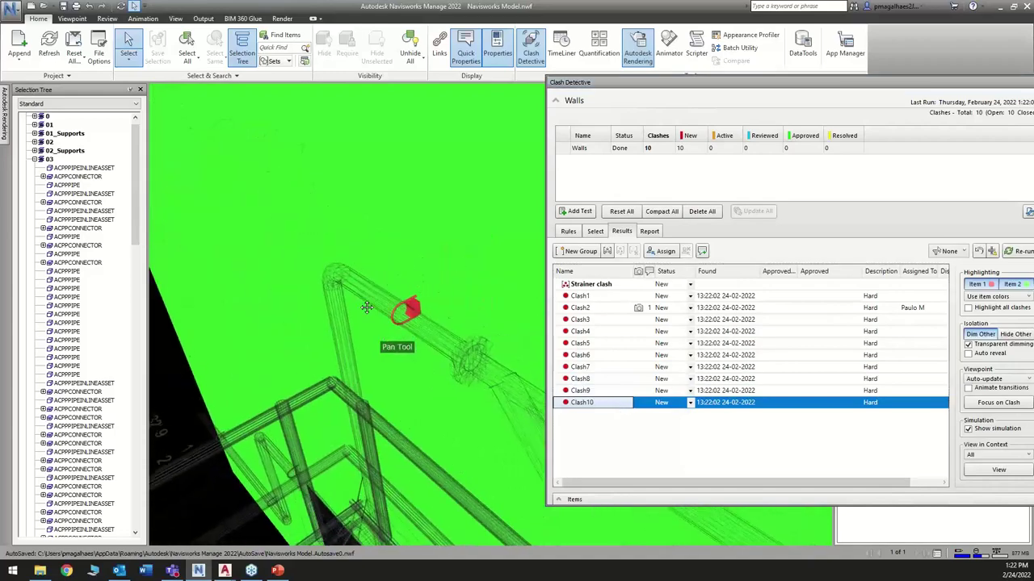
{"action": "scroll", "coordinate": [442, 304], "scroll_direction": "down", "scroll_amount": 3}
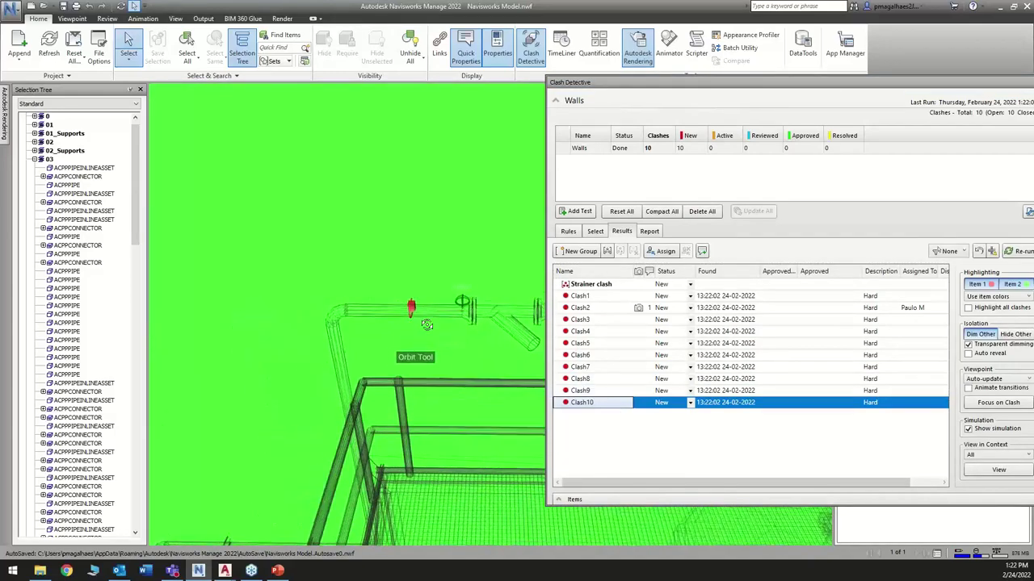
{"action": "middle_click_drag", "start_coordinate": [484, 314], "coordinate": [422, 325]}
{"action": "scroll", "coordinate": [406, 307], "scroll_direction": "down", "scroll_amount": 5}
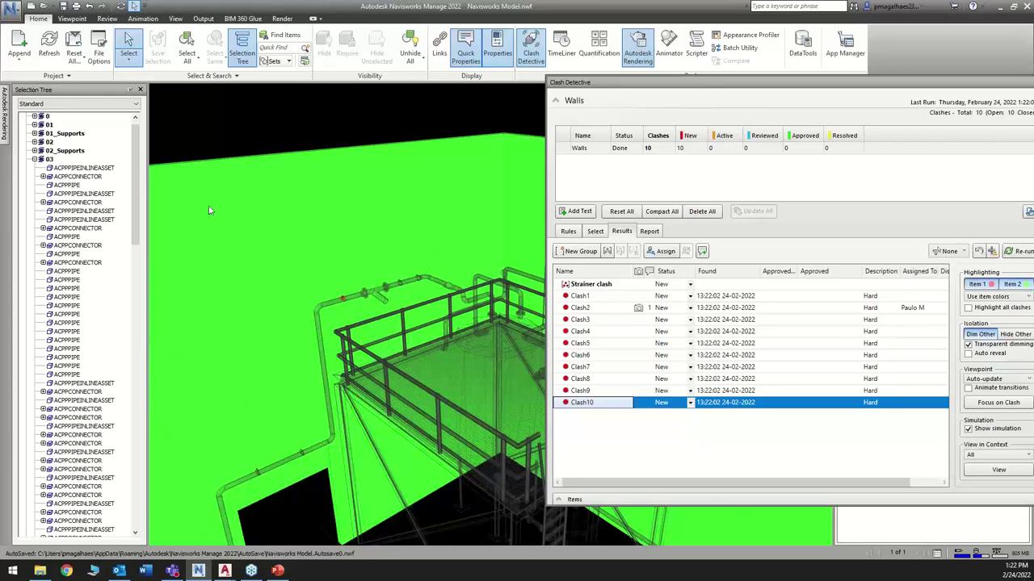
Open Manage Sets, close the Sets panel again, and float Clash Detective further left.
{"action": "left_click", "coordinate": [274, 61]}
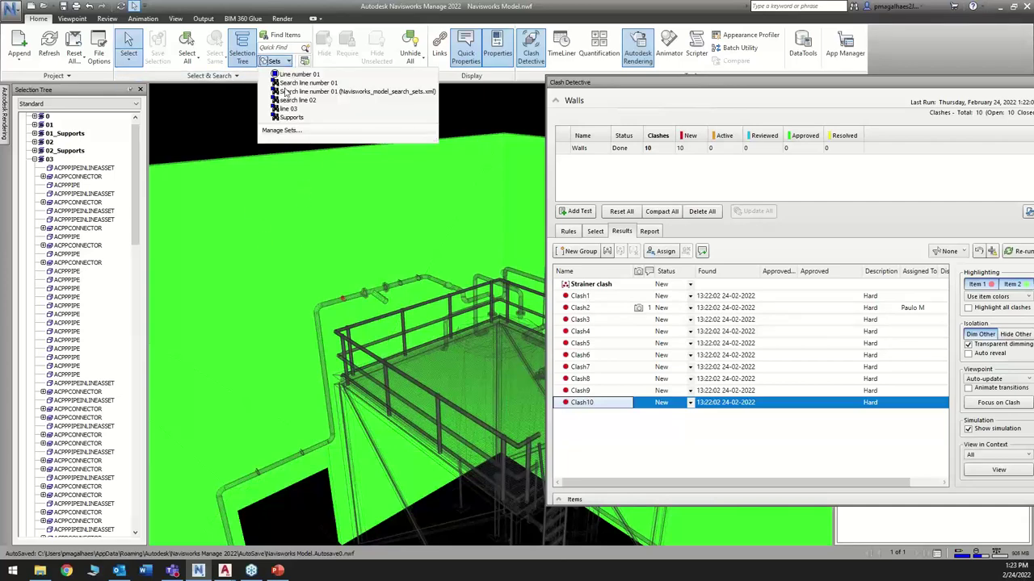
{"action": "left_click", "coordinate": [292, 133]}
{"action": "middle_click_drag", "start_coordinate": [328, 190], "coordinate": [269, 188], "text": "shift"}
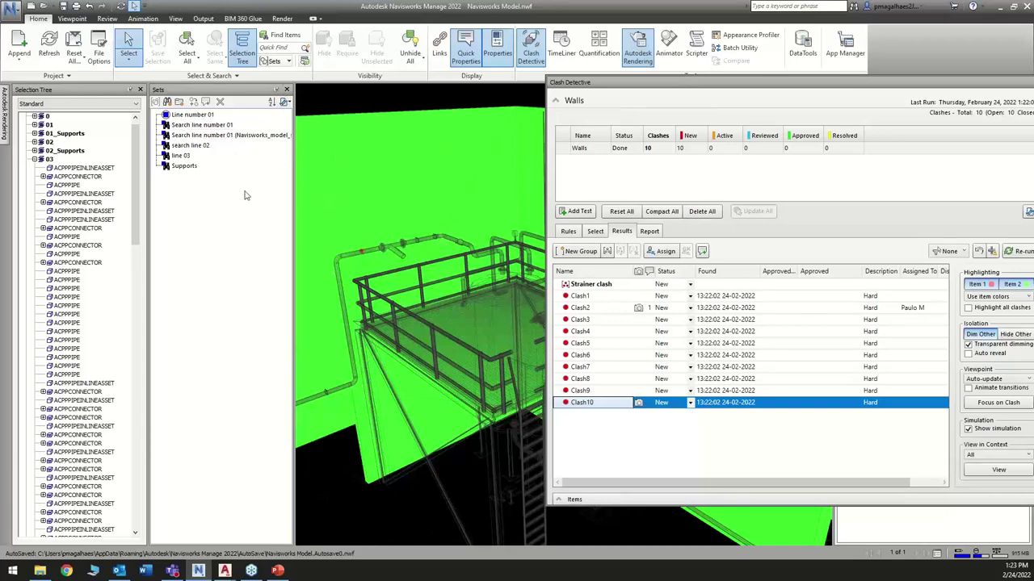
{"action": "left_click", "coordinate": [287, 89]}
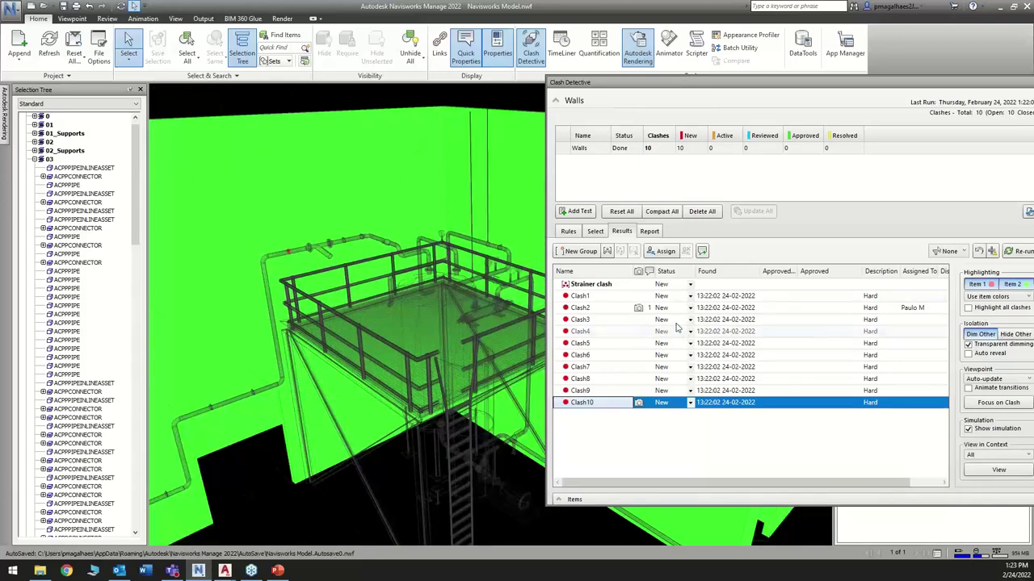
{"action": "left_click_drag", "start_coordinate": [750, 81], "coordinate": [665, 81]}
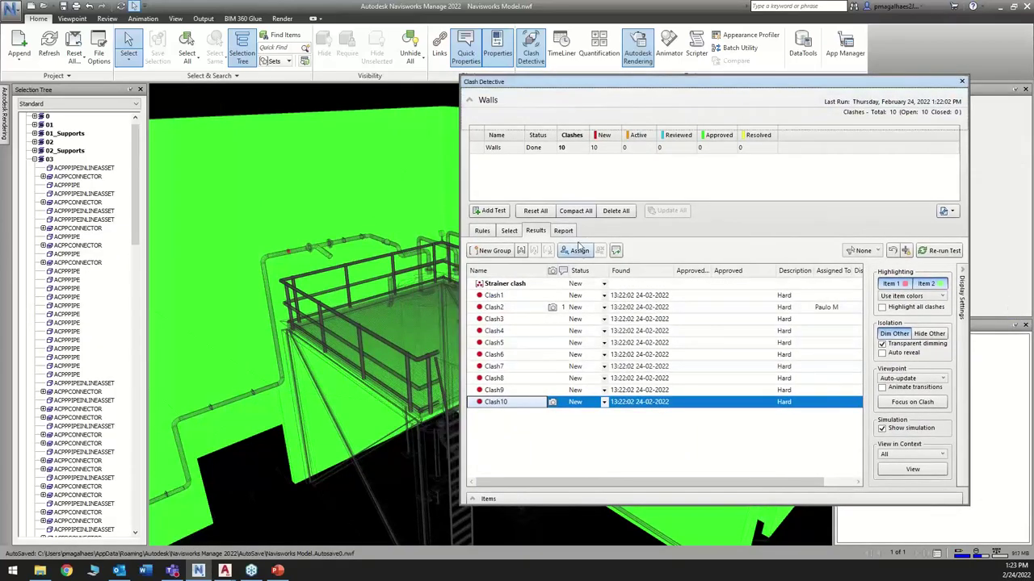
Step back through the Walls results from Clash9 to Clash1.
{"action": "left_click_drag", "start_coordinate": [493, 295], "coordinate": [503, 283]}
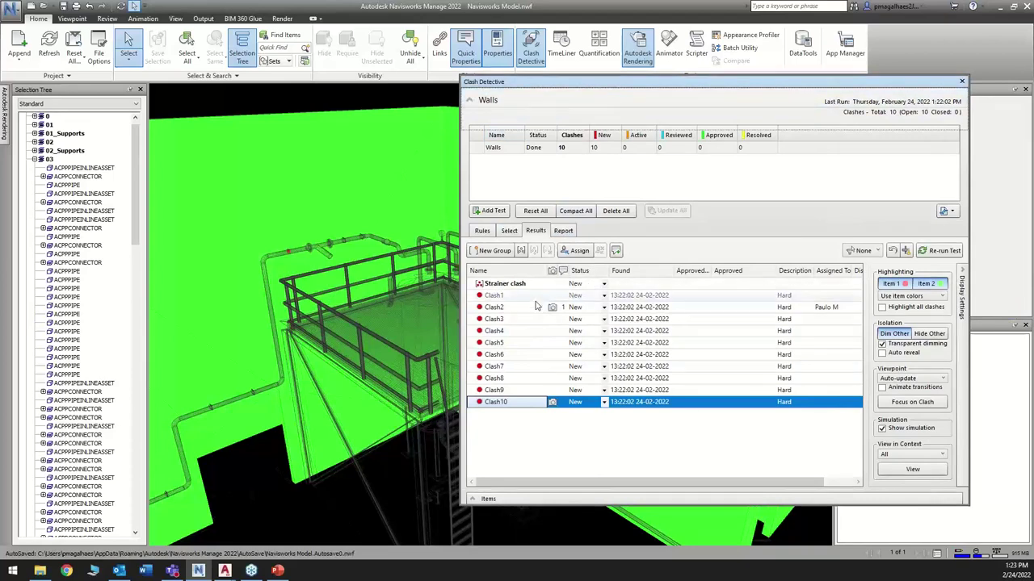
{"action": "left_click", "coordinate": [496, 389]}
{"action": "left_click", "coordinate": [497, 378]}
{"action": "left_click", "coordinate": [500, 367]}
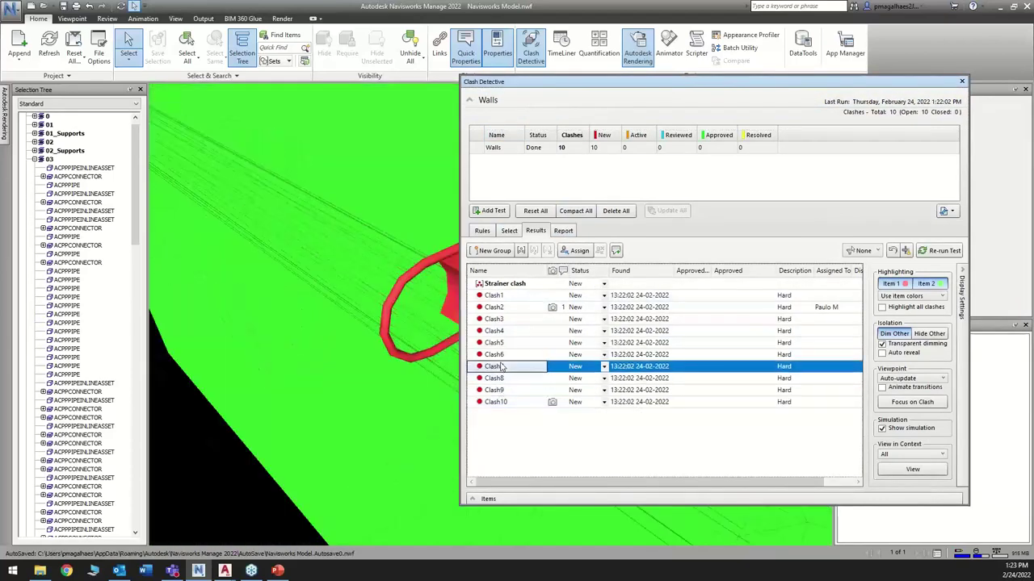
{"action": "left_click", "coordinate": [502, 355]}
{"action": "left_click", "coordinate": [504, 342]}
{"action": "left_click", "coordinate": [506, 331]}
{"action": "left_click", "coordinate": [508, 319]}
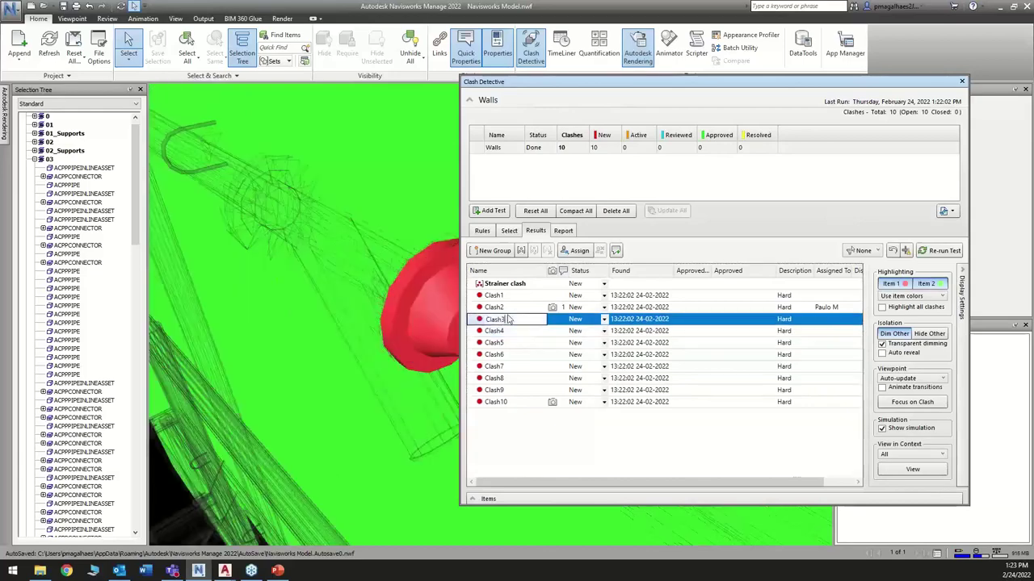
{"action": "left_click", "coordinate": [509, 308]}
{"action": "left_click", "coordinate": [511, 295]}
{"action": "left_click_drag", "start_coordinate": [638, 83], "coordinate": [485, 116]}
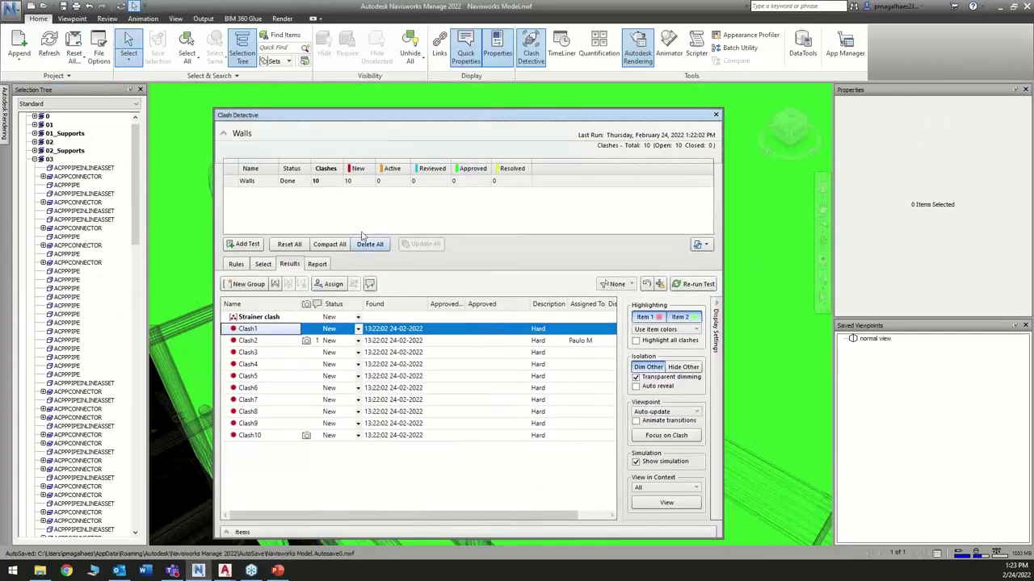
Write the Walls clash report in the As viewpoints format.
{"action": "left_click", "coordinate": [317, 265]}
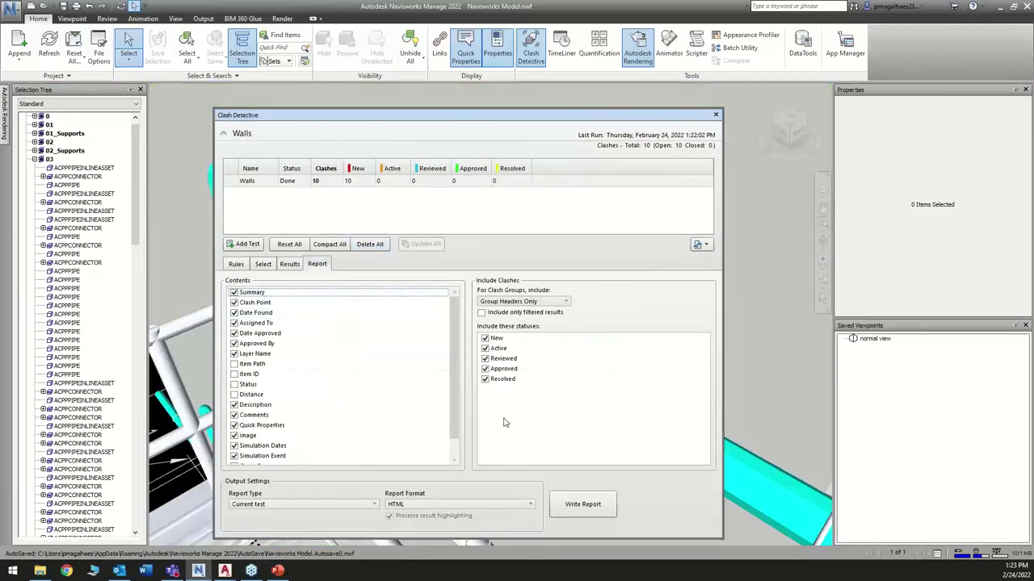
{"action": "scroll", "coordinate": [287, 376], "scroll_direction": "down", "scroll_amount": 1}
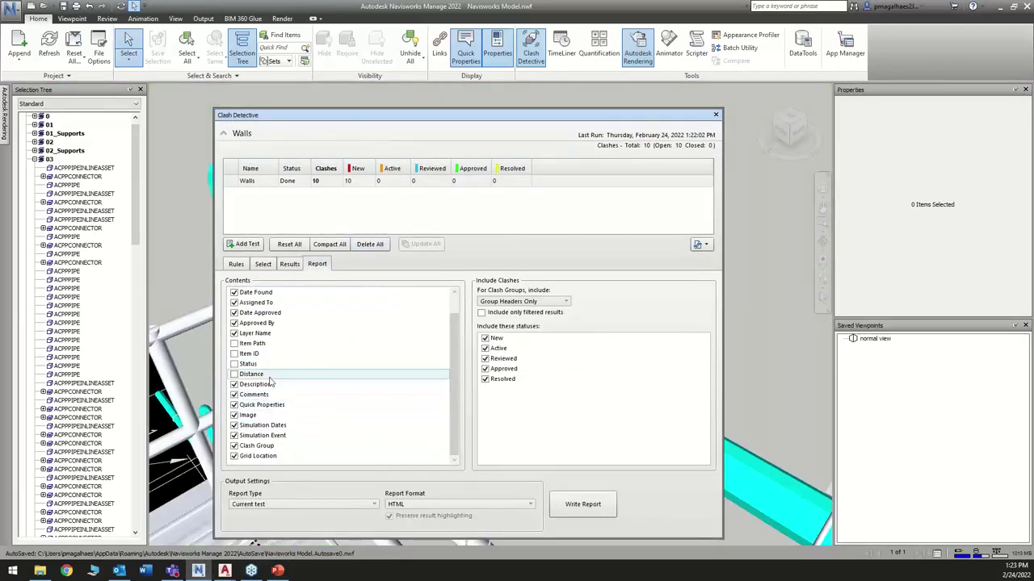
{"action": "scroll", "coordinate": [294, 396], "scroll_direction": "up", "scroll_amount": 1}
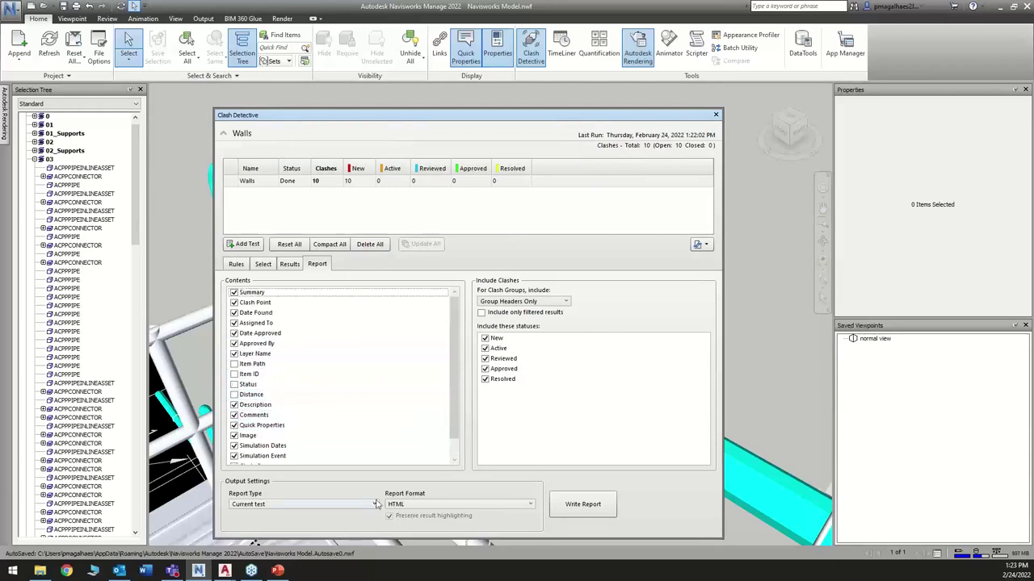
{"action": "left_click", "coordinate": [424, 506]}
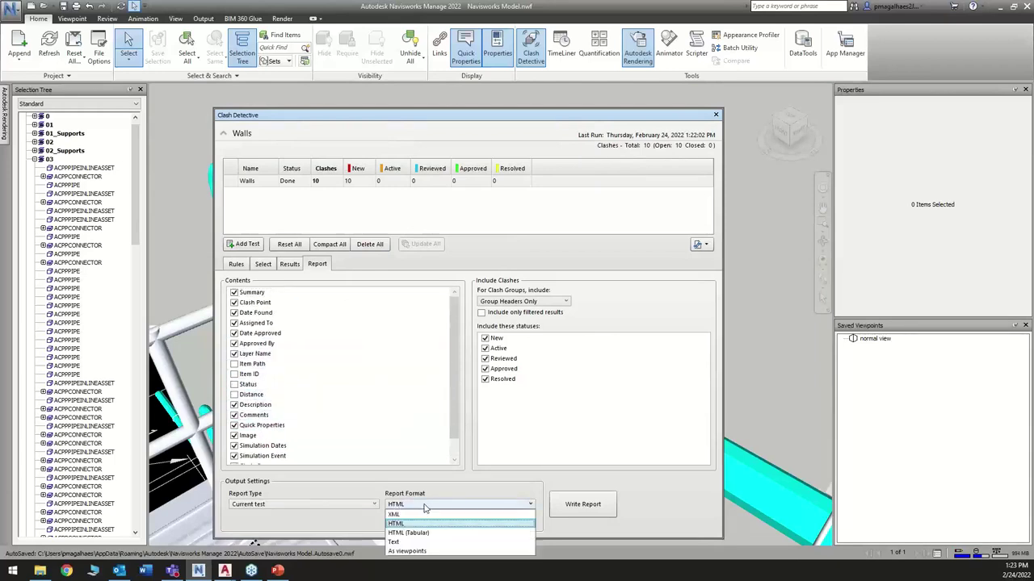
{"action": "left_click", "coordinate": [407, 552]}
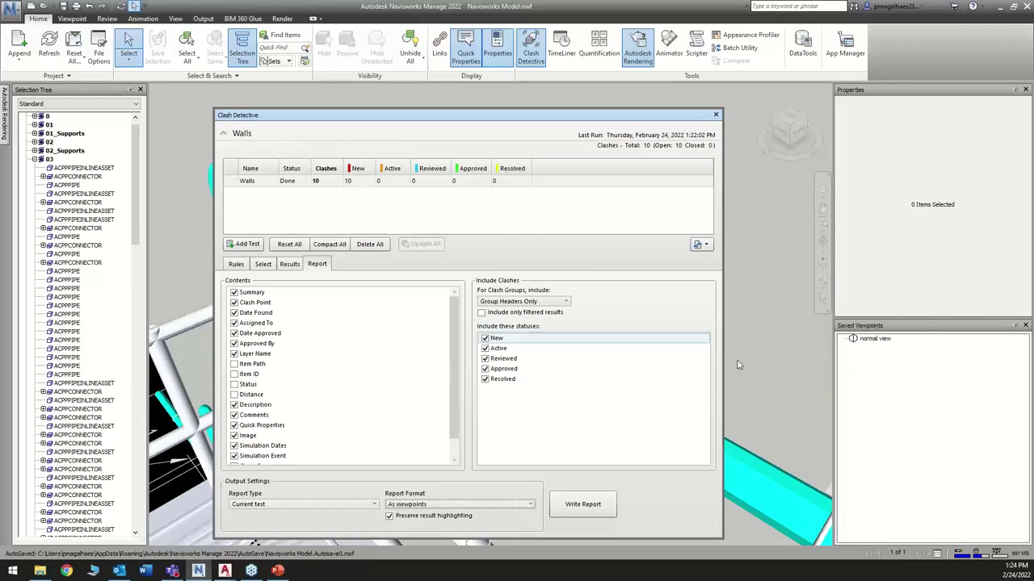
{"action": "left_click", "coordinate": [575, 503]}
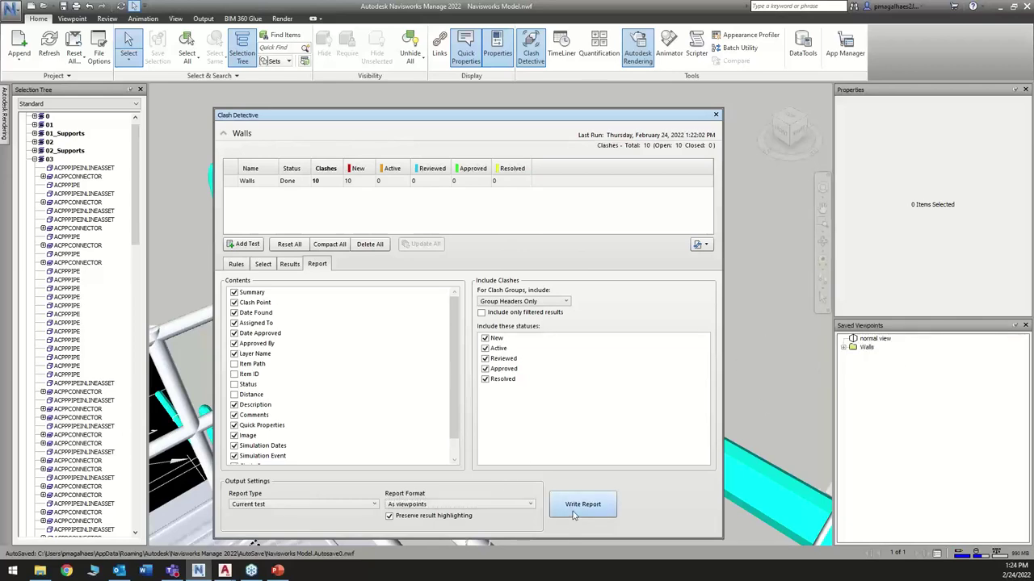
Close Clash Detective and step through the Walls viewpoints Clash1 to Clash10.
{"action": "left_click", "coordinate": [714, 115]}
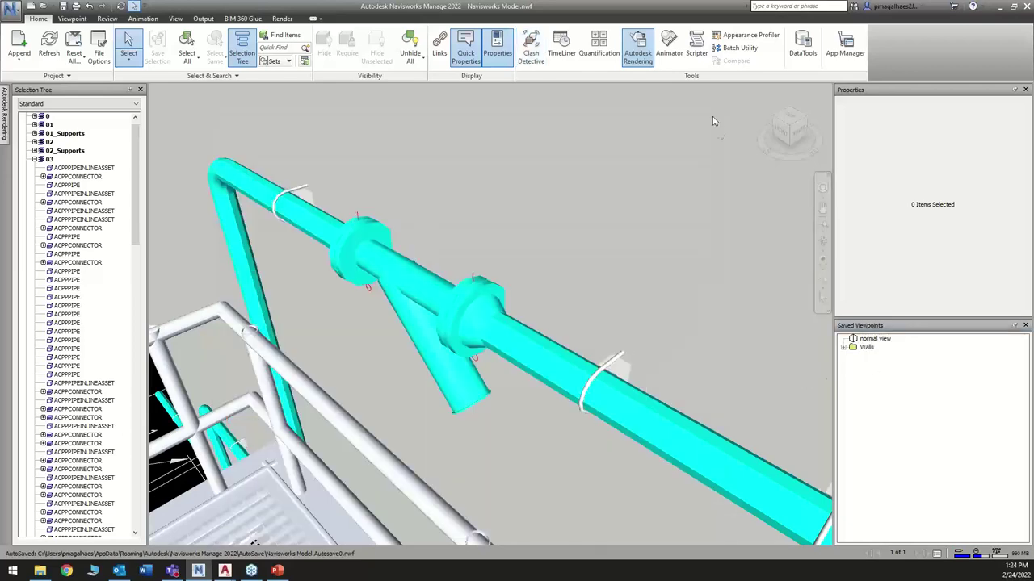
{"action": "left_click", "coordinate": [844, 347]}
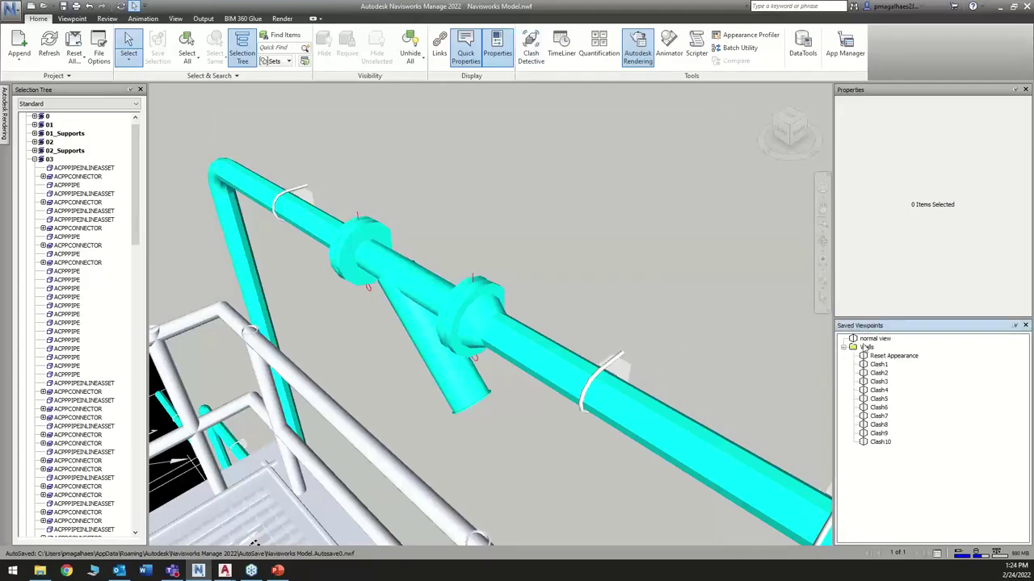
{"action": "left_click", "coordinate": [882, 400]}
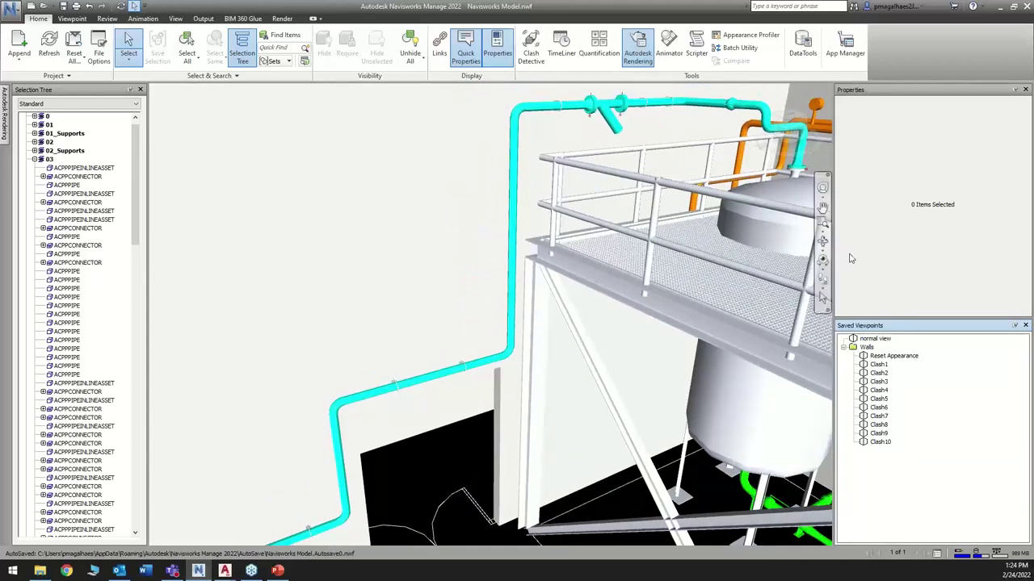
{"action": "left_click", "coordinate": [879, 365]}
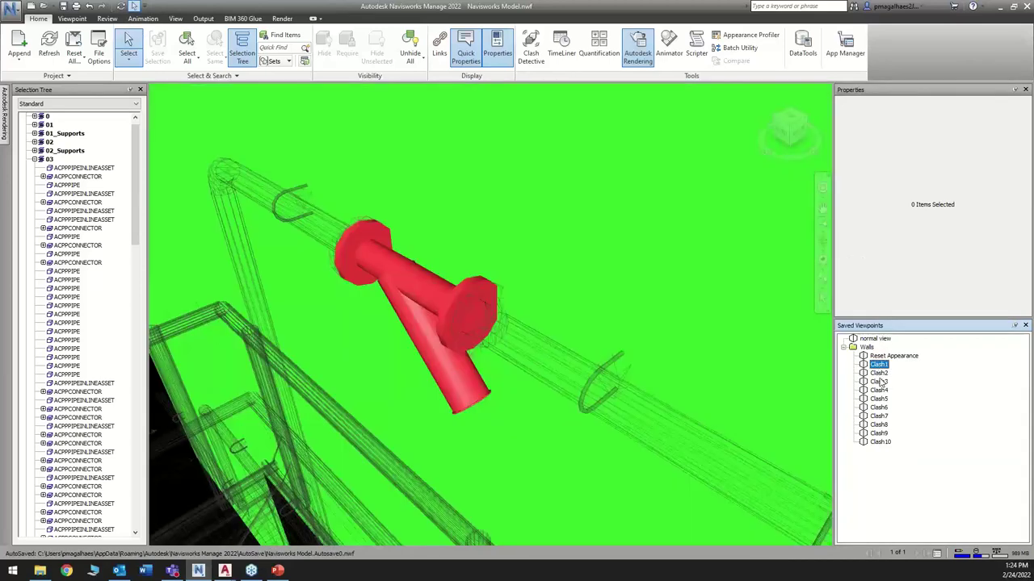
{"action": "left_click", "coordinate": [879, 374]}
{"action": "left_click", "coordinate": [879, 382]}
{"action": "left_click", "coordinate": [880, 390]}
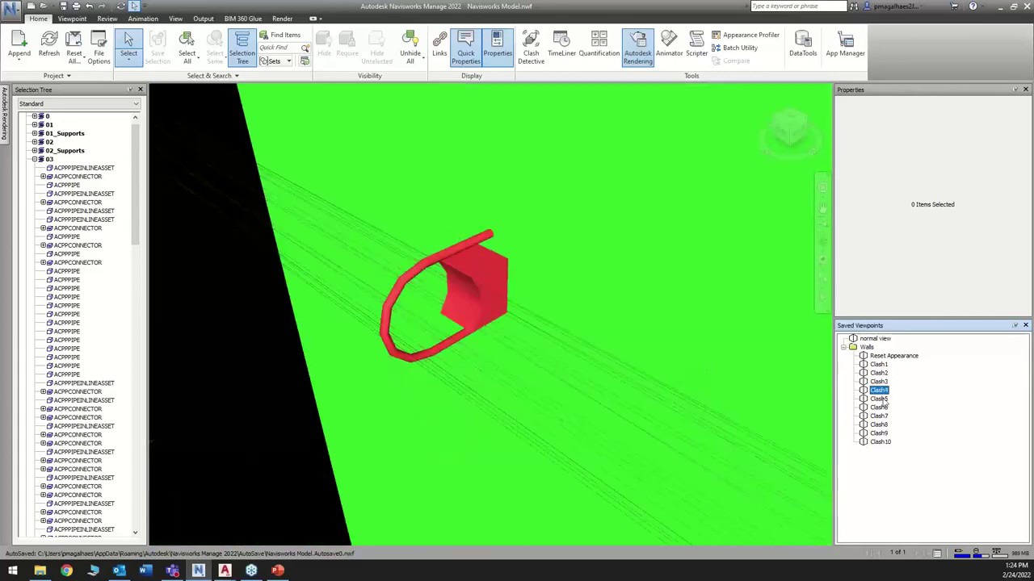
{"action": "left_click", "coordinate": [878, 399]}
{"action": "left_click", "coordinate": [879, 408]}
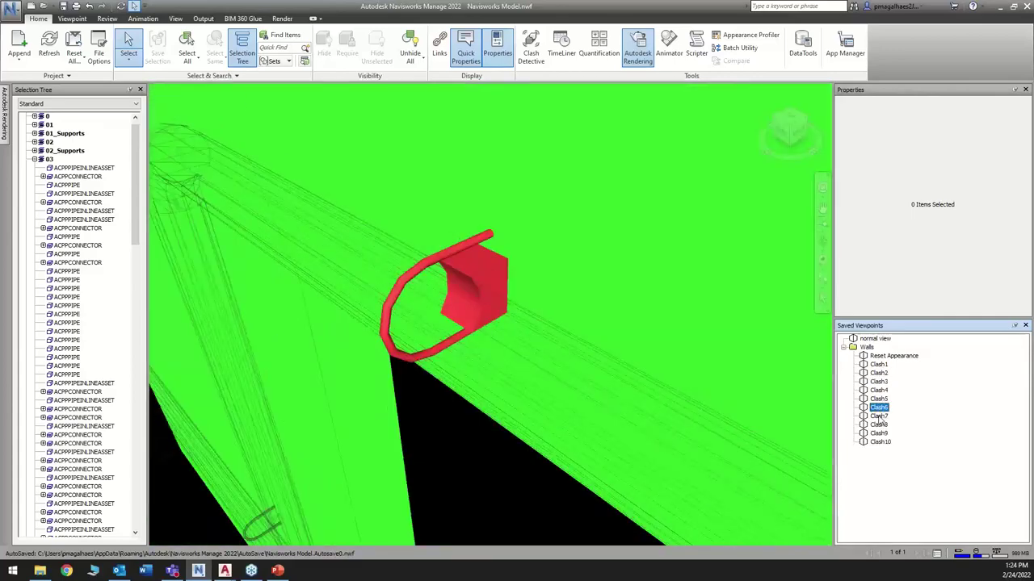
{"action": "left_click", "coordinate": [878, 416]}
{"action": "left_click", "coordinate": [879, 425]}
{"action": "left_click", "coordinate": [879, 434]}
{"action": "left_click", "coordinate": [880, 442]}
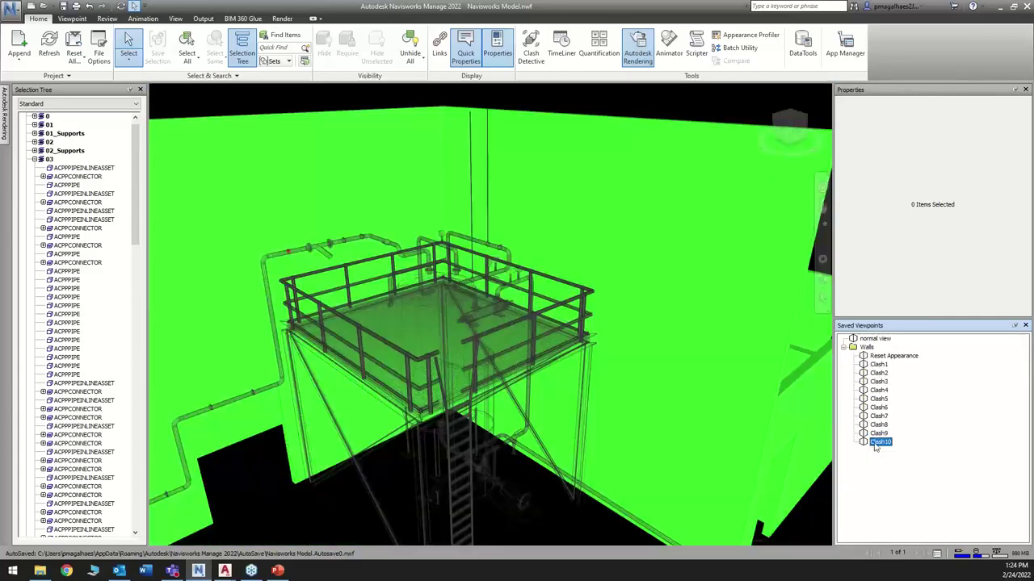
Apply Reset Appearance and return to the normal view viewpoint.
{"action": "left_click", "coordinate": [893, 356]}
{"action": "left_click", "coordinate": [876, 340]}
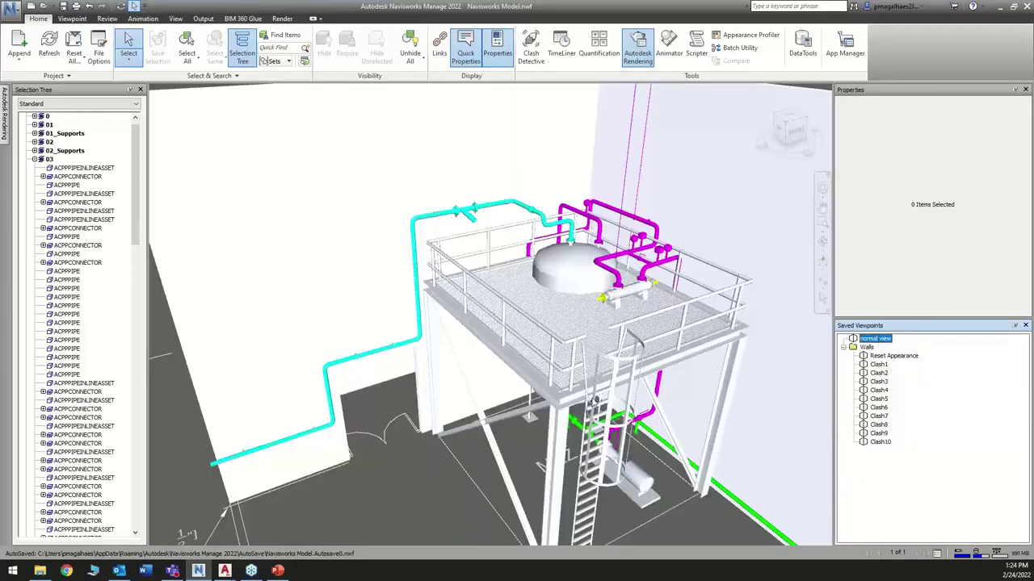
{"action": "middle_click_drag", "start_coordinate": [518, 391], "coordinate": [475, 388]}
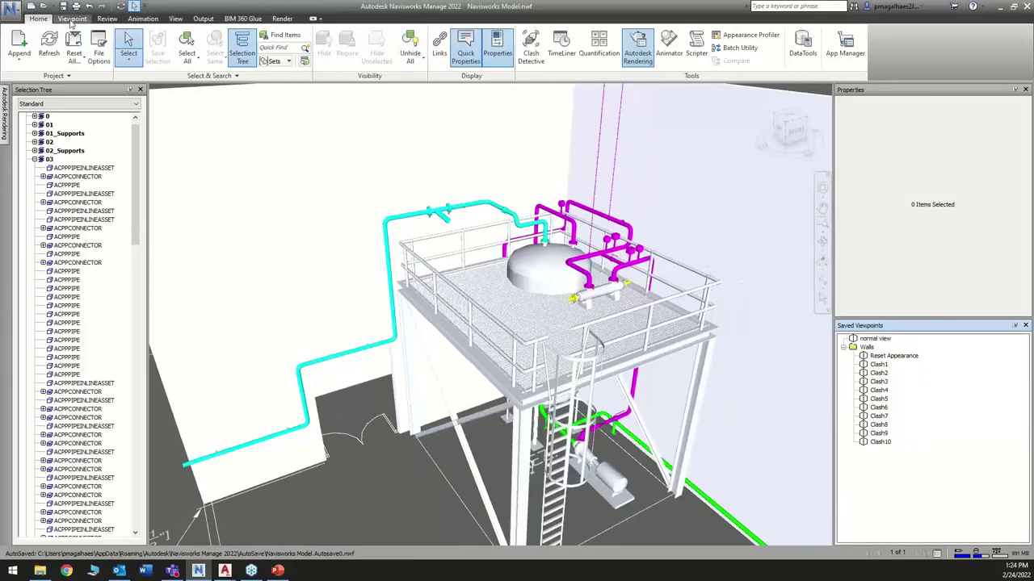
Reopen Clash Detective and switch the report format to HTML.
{"action": "left_click", "coordinate": [531, 50]}
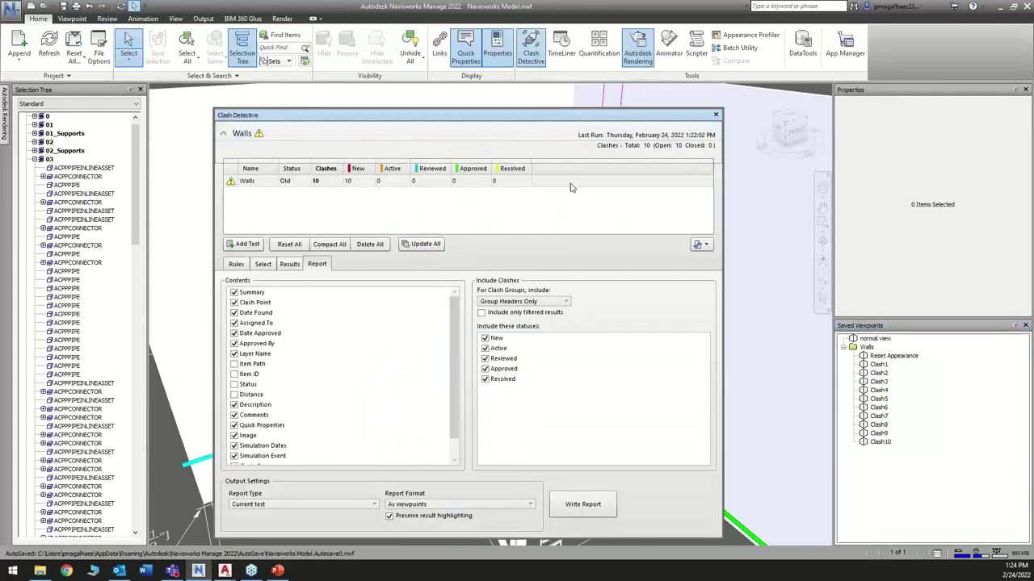
{"action": "left_click_drag", "start_coordinate": [580, 127], "coordinate": [580, 105]}
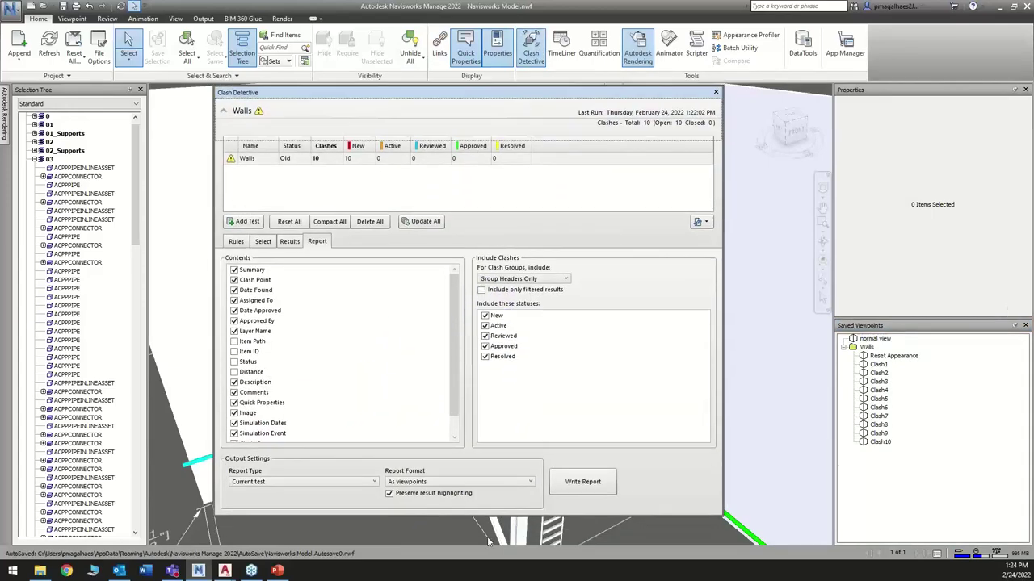
{"action": "left_click", "coordinate": [501, 482]}
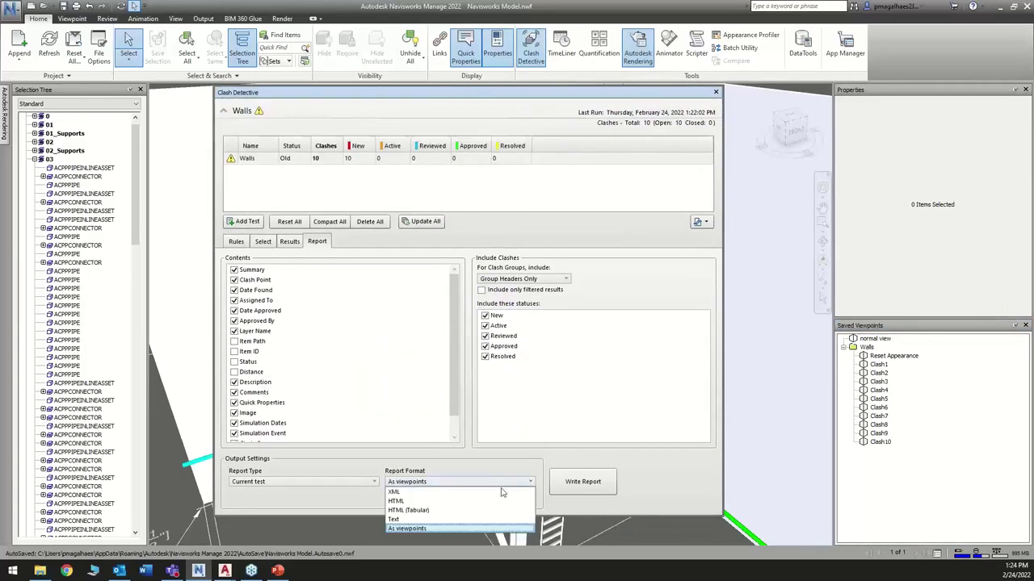
{"action": "left_click", "coordinate": [407, 502]}
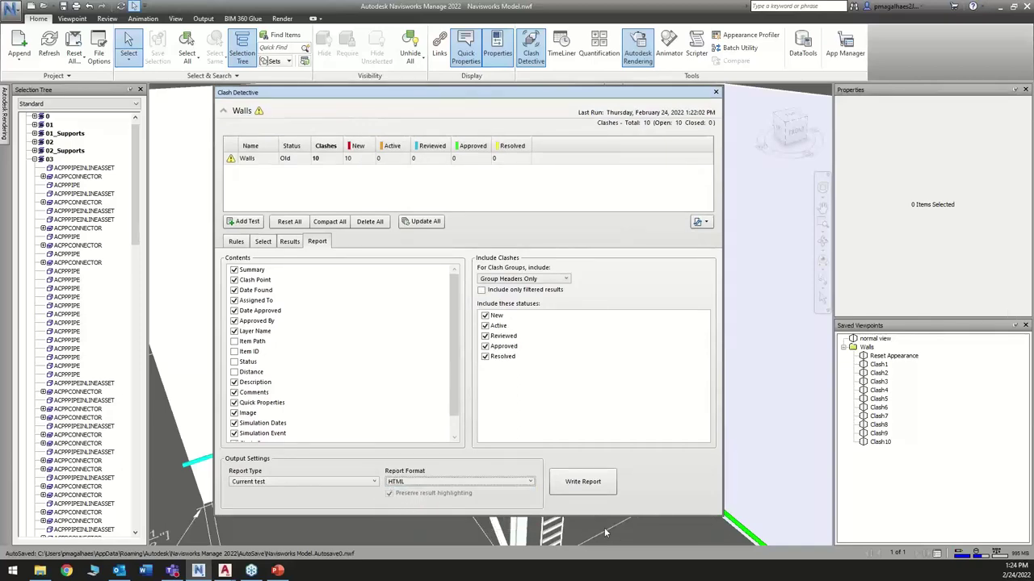
Write the Walls.html clash report to the Desktop.
{"action": "left_click", "coordinate": [581, 483]}
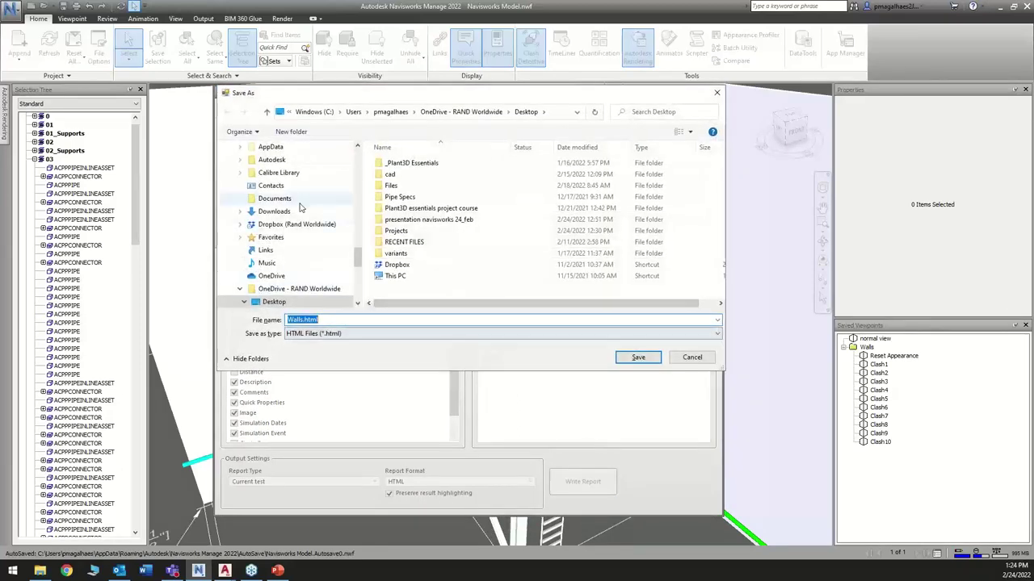
{"action": "scroll", "coordinate": [283, 219], "scroll_direction": "up", "scroll_amount": 10}
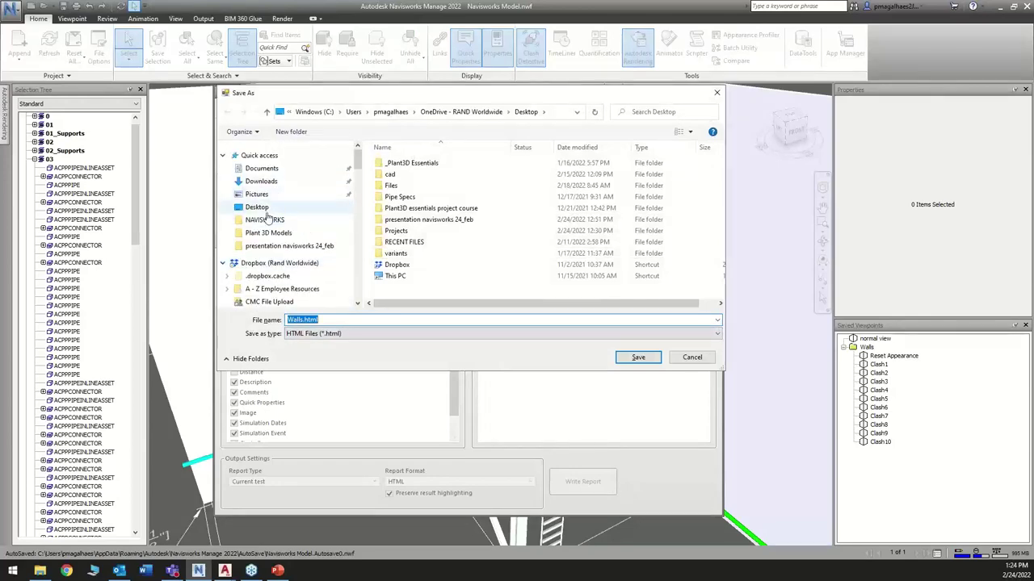
{"action": "left_click", "coordinate": [263, 208]}
{"action": "left_click", "coordinate": [638, 357]}
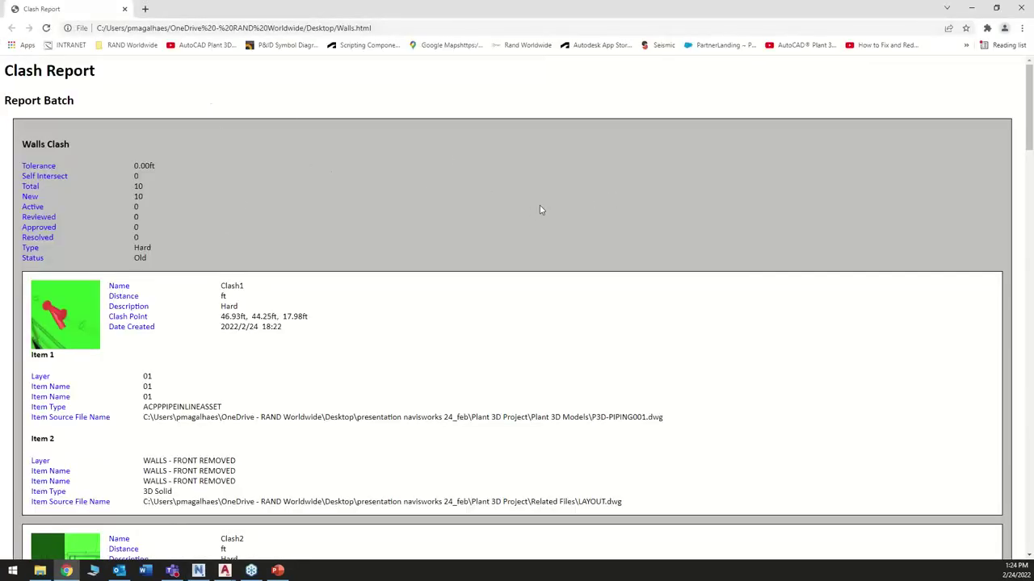
Search the Walls.html report for 'comme' to find Clash2's move-the-pipe note, then scroll through it.
{"action": "key", "text": "ctrl+f"}
{"action": "type", "text": "comment"}
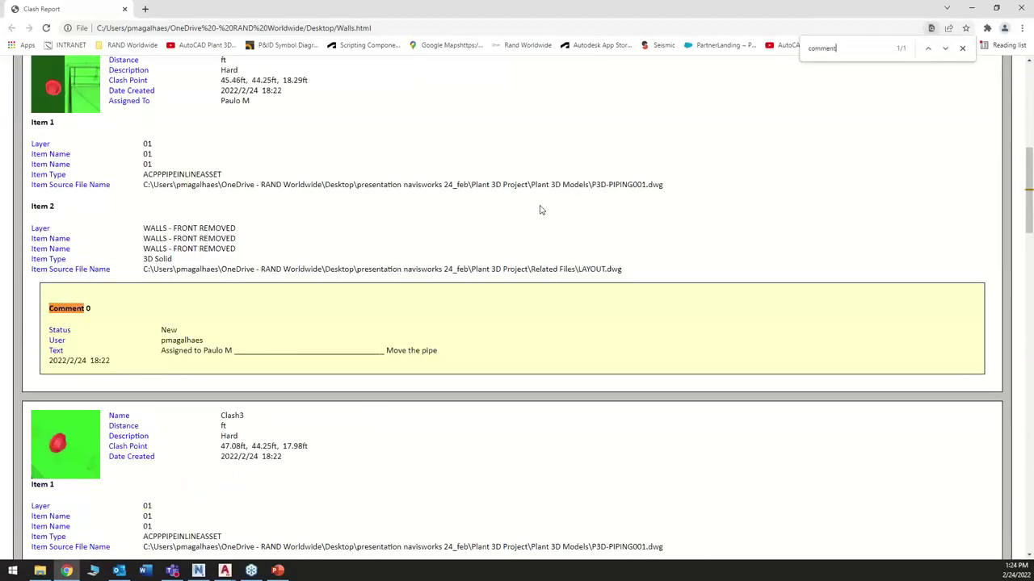
{"action": "left_click_drag", "start_coordinate": [176, 350], "coordinate": [201, 350]}
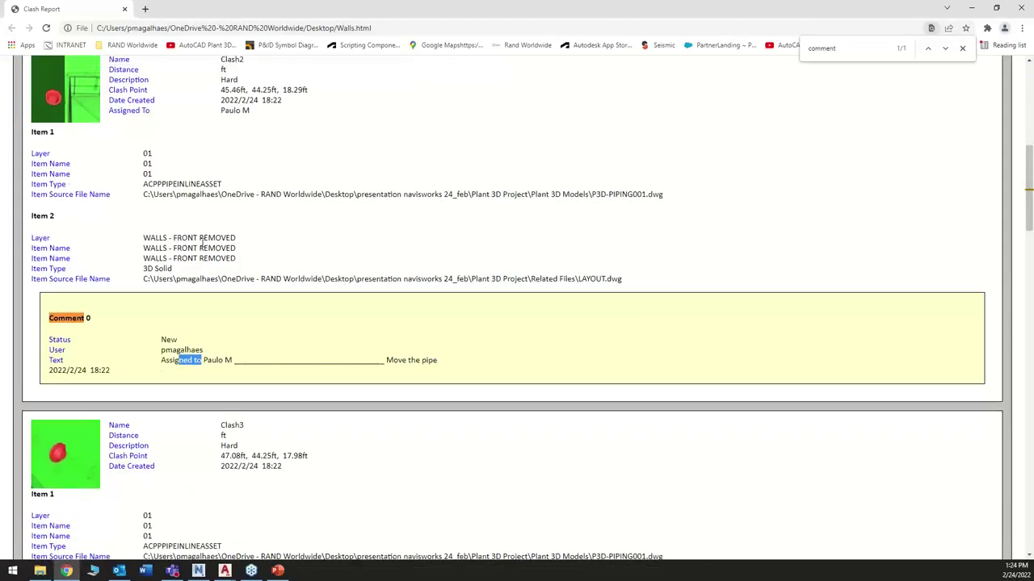
{"action": "scroll", "coordinate": [83, 188], "scroll_direction": "up", "scroll_amount": 2}
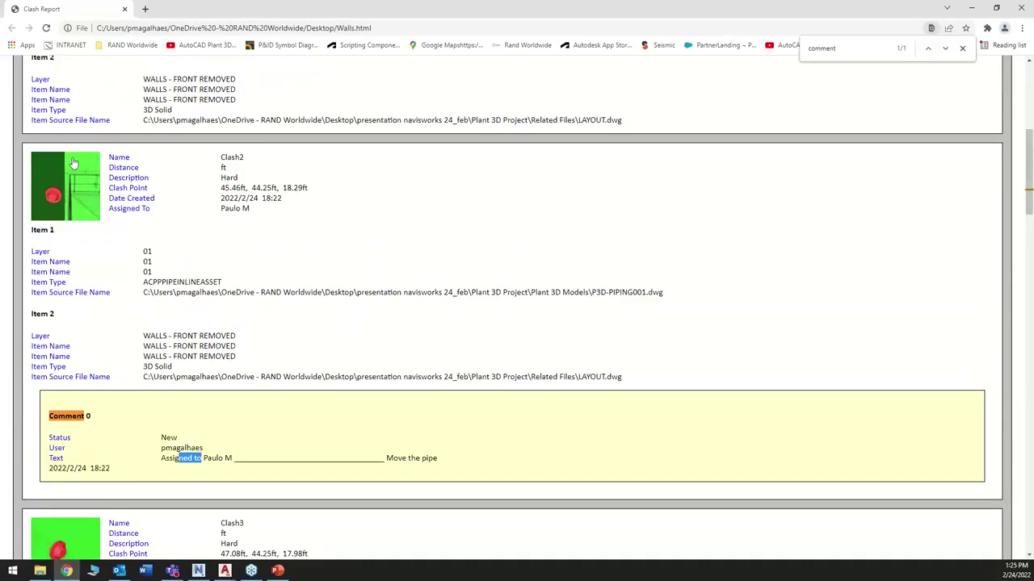
{"action": "scroll", "coordinate": [229, 225], "scroll_direction": "down", "scroll_amount": 19}
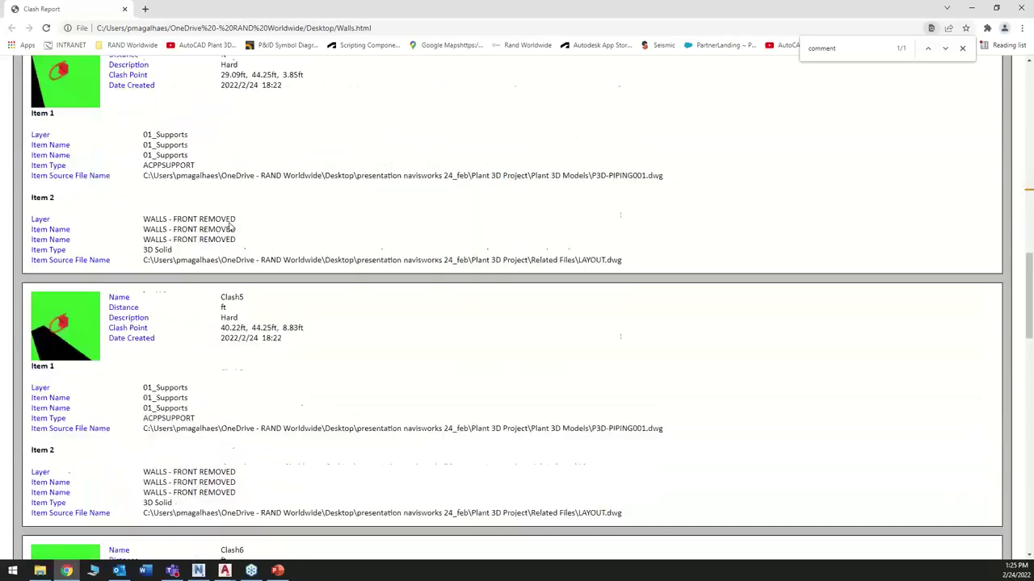
{"action": "scroll", "coordinate": [319, 254], "scroll_direction": "down", "scroll_amount": 5}
{"action": "scroll", "coordinate": [319, 254], "scroll_direction": "up", "scroll_amount": 20}
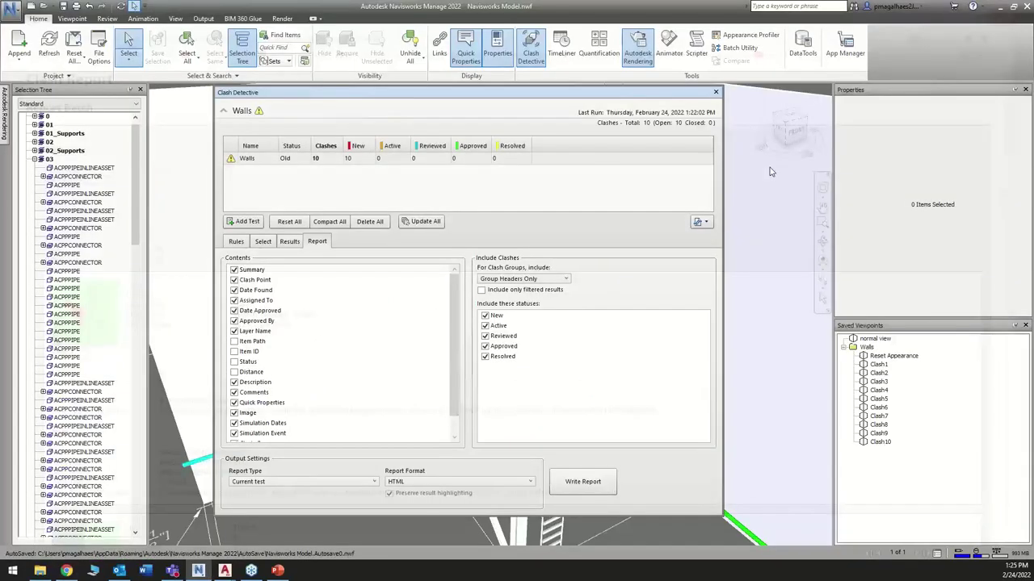
Close the browser report and review the Walls test's Rules, Import/Export options and Select sets.
{"action": "left_click", "coordinate": [1021, 8]}
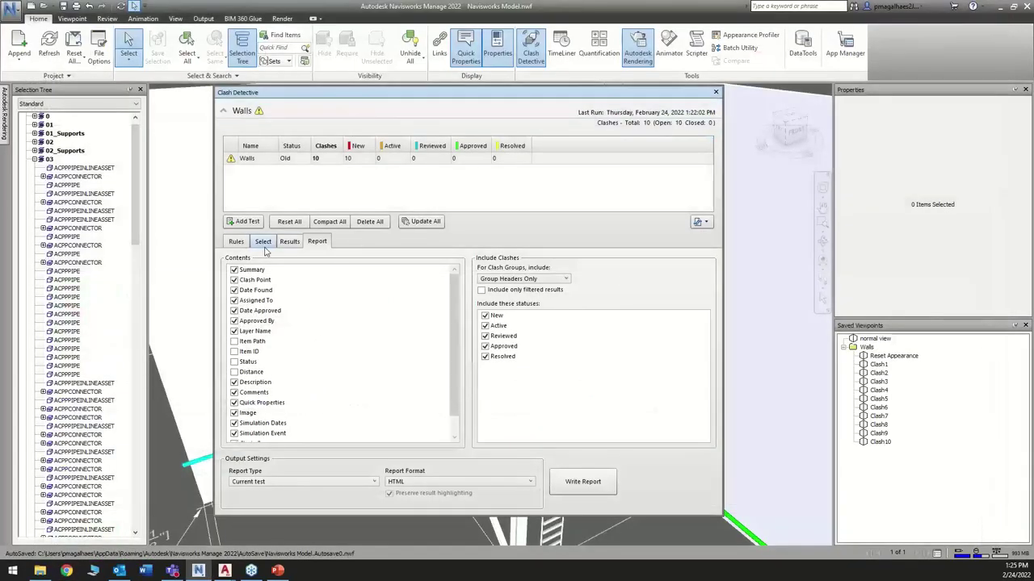
{"action": "left_click", "coordinate": [236, 242]}
{"action": "left_click", "coordinate": [699, 222]}
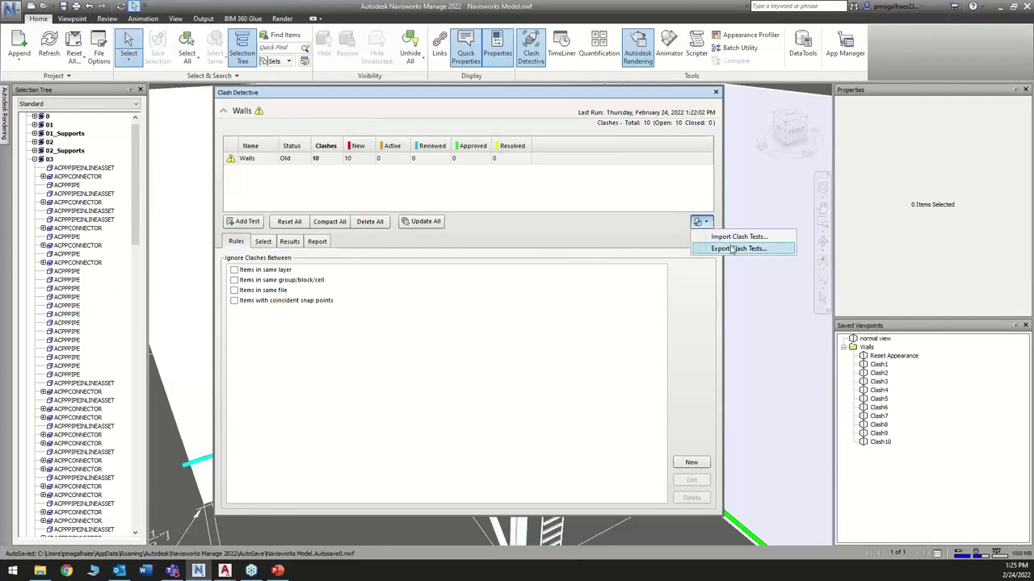
{"action": "left_click", "coordinate": [630, 232]}
{"action": "left_click", "coordinate": [264, 241]}
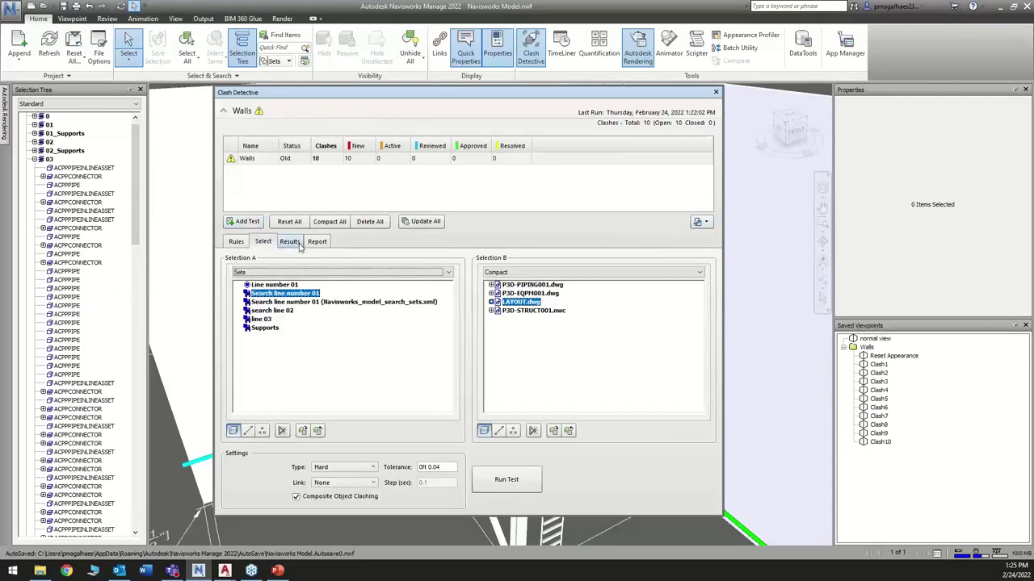
Show the Walls test's clash results, jump to Clash4, then close Clash Detective.
{"action": "left_click", "coordinate": [288, 242]}
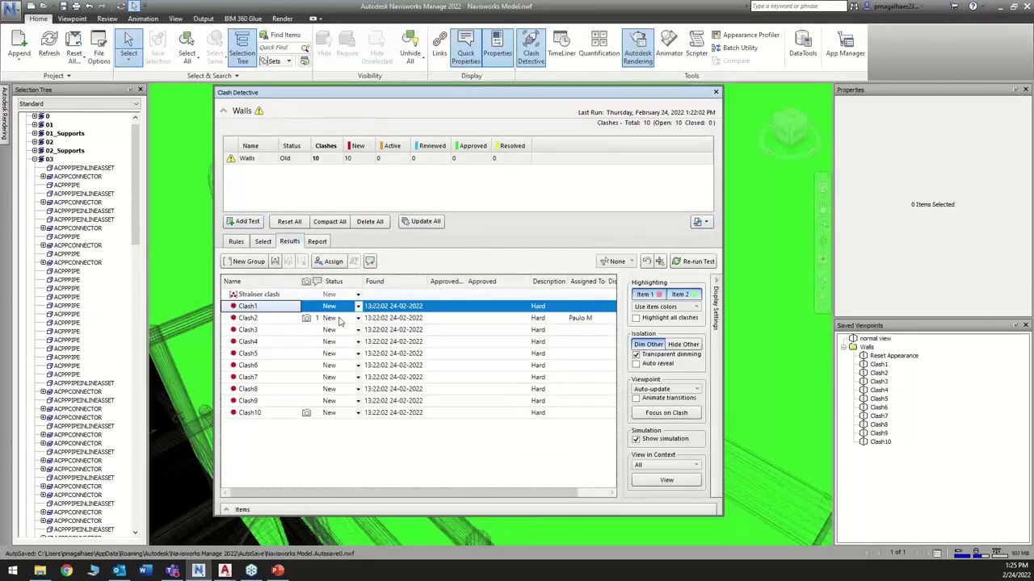
{"action": "left_click", "coordinate": [252, 330]}
{"action": "left_click", "coordinate": [258, 340]}
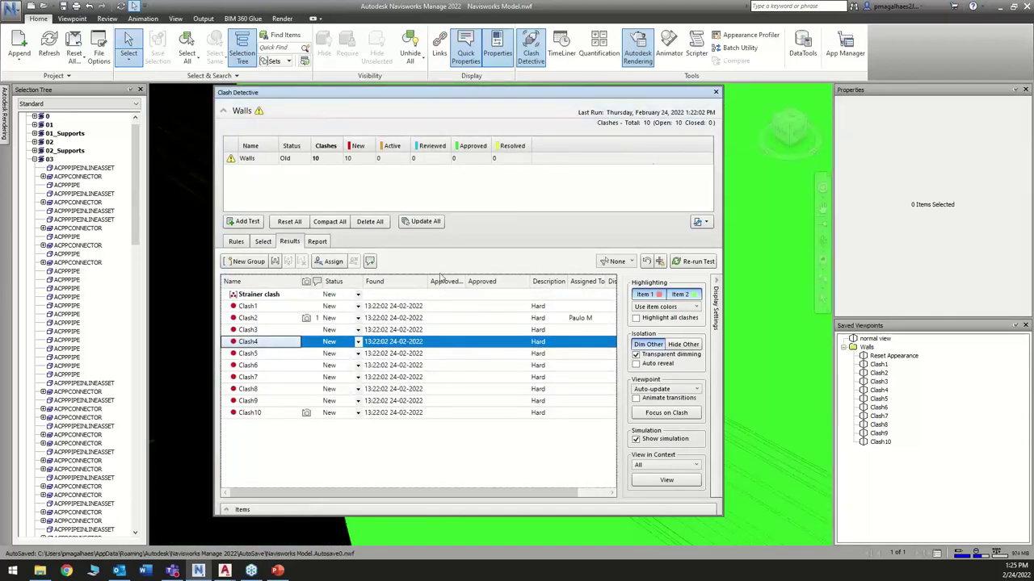
{"action": "left_click", "coordinate": [715, 92]}
Jump to a saved clash viewpoint and select the clashing strainer.
{"action": "scroll", "coordinate": [385, 333], "scroll_direction": "down", "scroll_amount": 10}
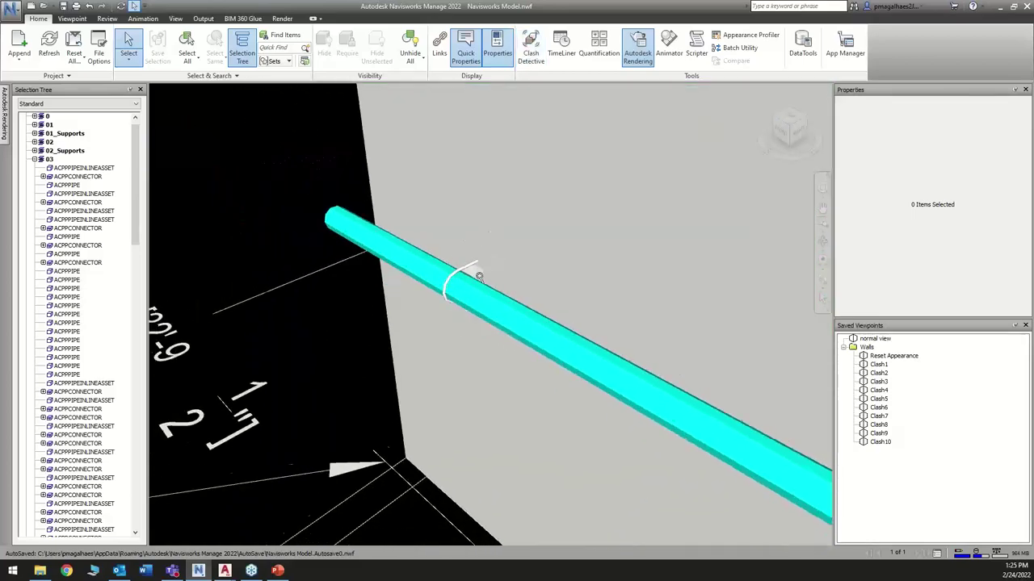
{"action": "scroll", "coordinate": [434, 323], "scroll_direction": "down", "scroll_amount": 10}
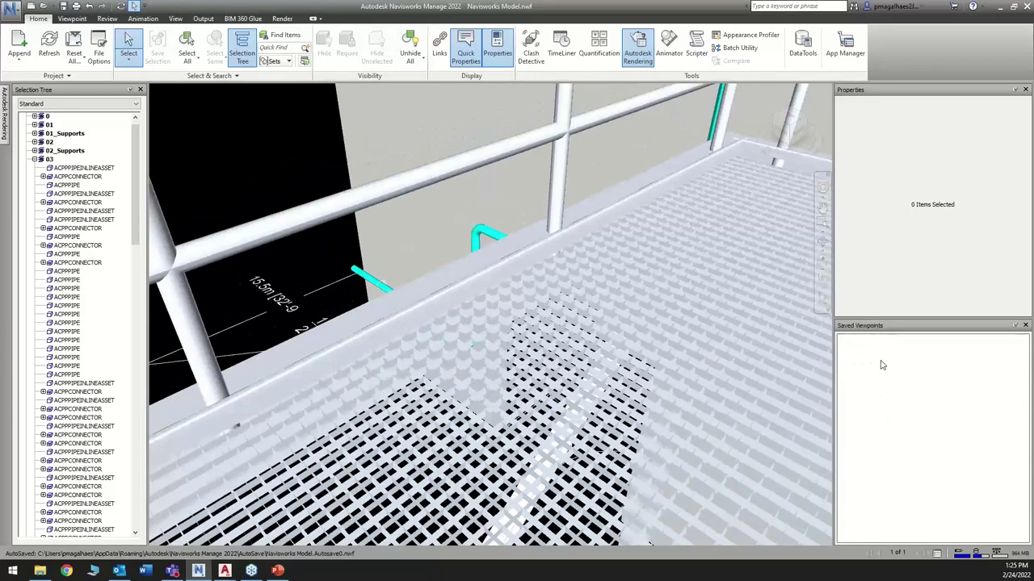
{"action": "left_click", "coordinate": [882, 366]}
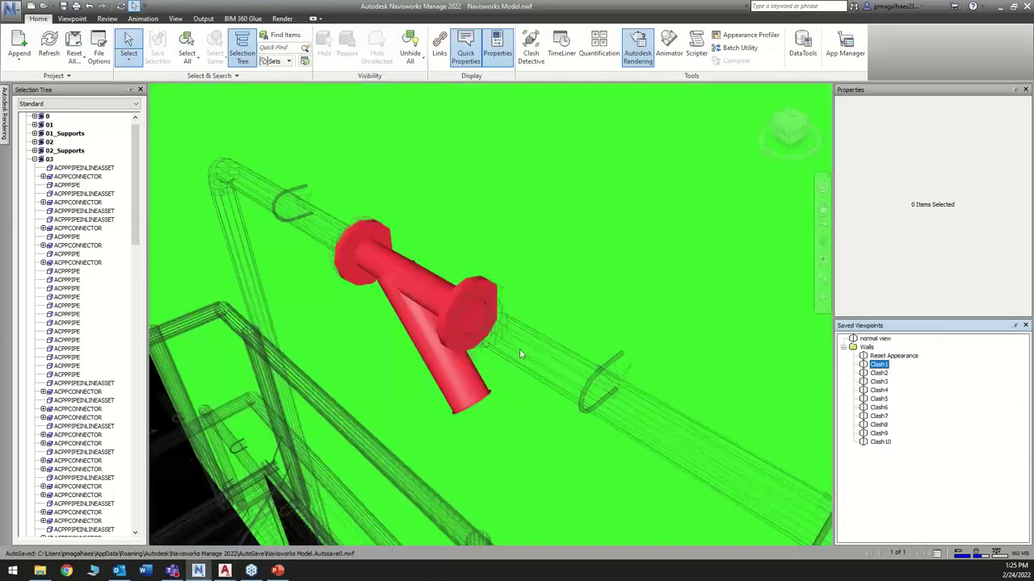
{"action": "left_click", "coordinate": [420, 297]}
Reselect the strainer and use SwitchBack to open its source drawing in Plant 3D.
{"action": "scroll", "coordinate": [410, 338], "scroll_direction": "up", "scroll_amount": 3}
{"action": "scroll", "coordinate": [410, 338], "scroll_direction": "down", "scroll_amount": 3}
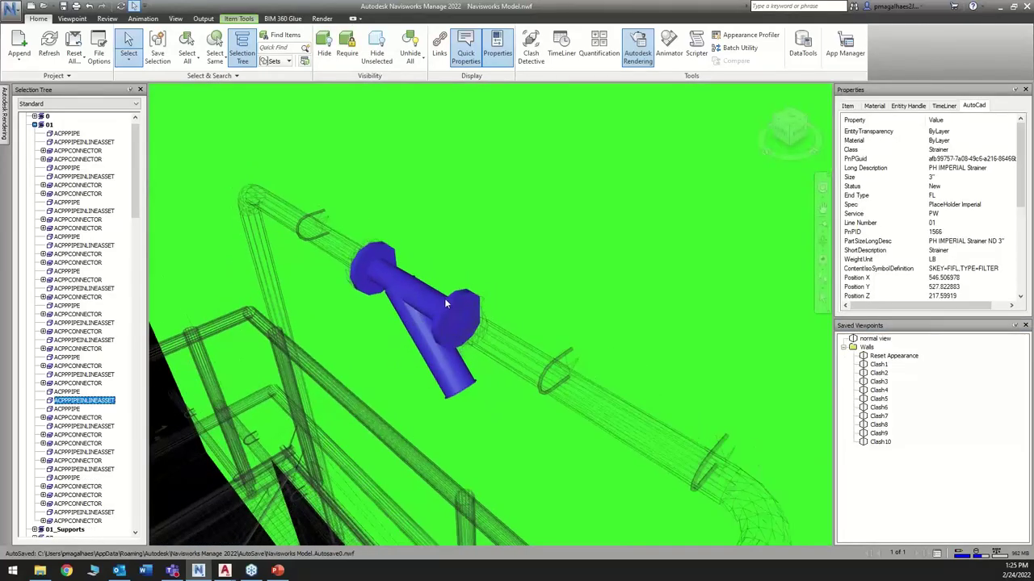
{"action": "scroll", "coordinate": [428, 298], "scroll_direction": "up", "scroll_amount": 3}
{"action": "key", "text": "Escape"}
{"action": "left_click", "coordinate": [420, 305]}
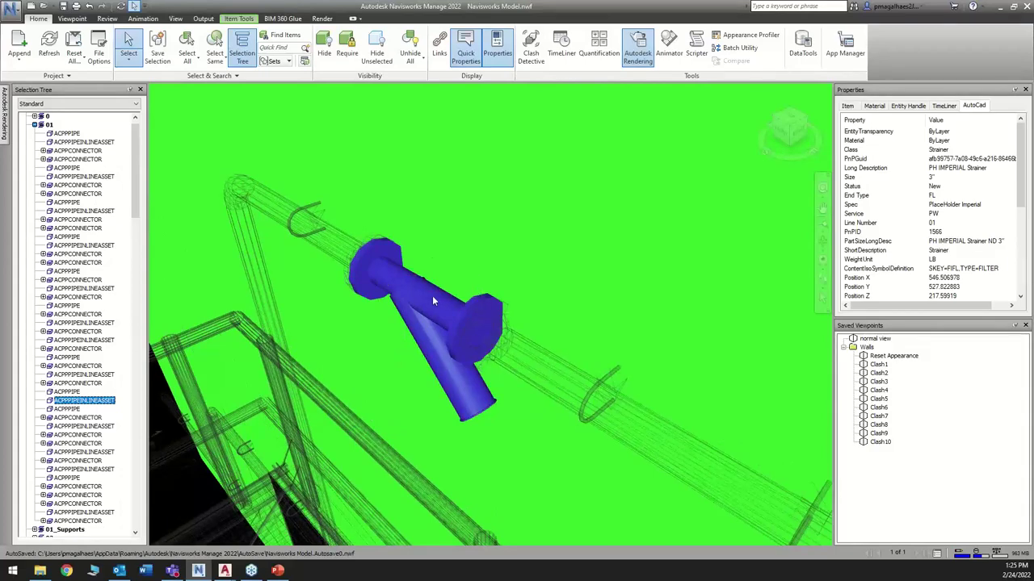
{"action": "right_click", "coordinate": [432, 301]}
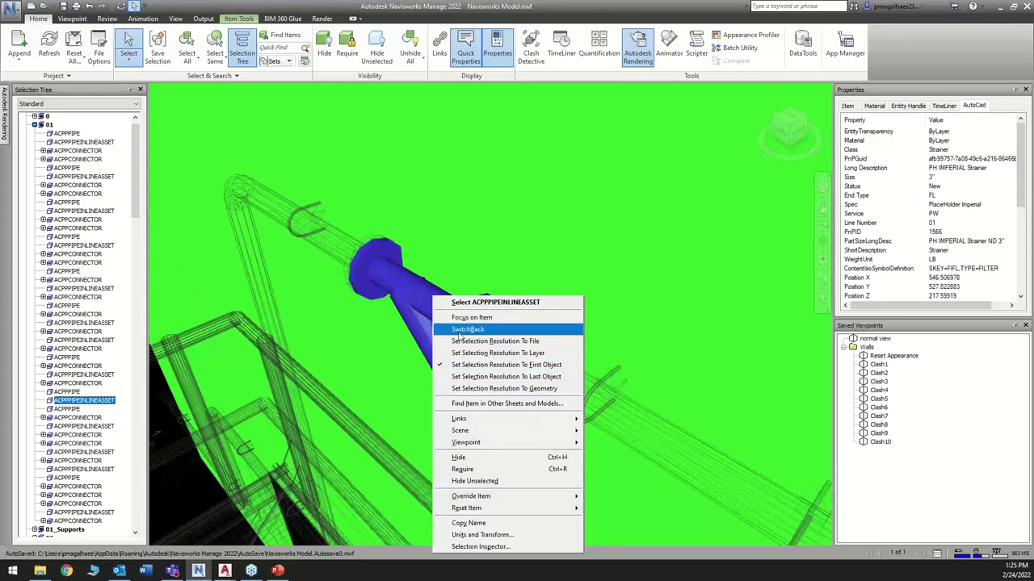
{"action": "left_click", "coordinate": [472, 329]}
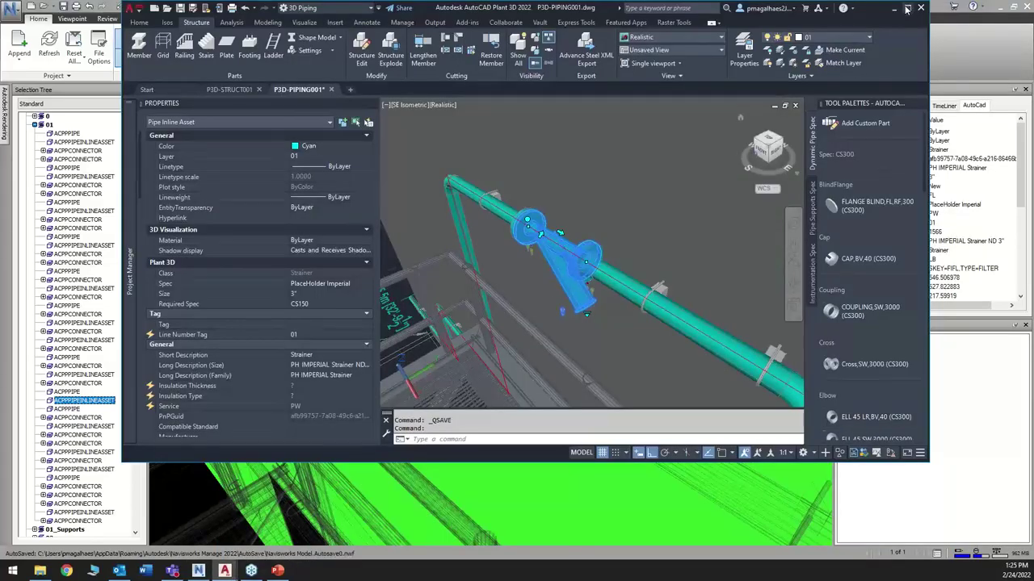
Maximize Plant 3D and orbit from the isolated strainer out to the building walls.
{"action": "left_click", "coordinate": [907, 8]}
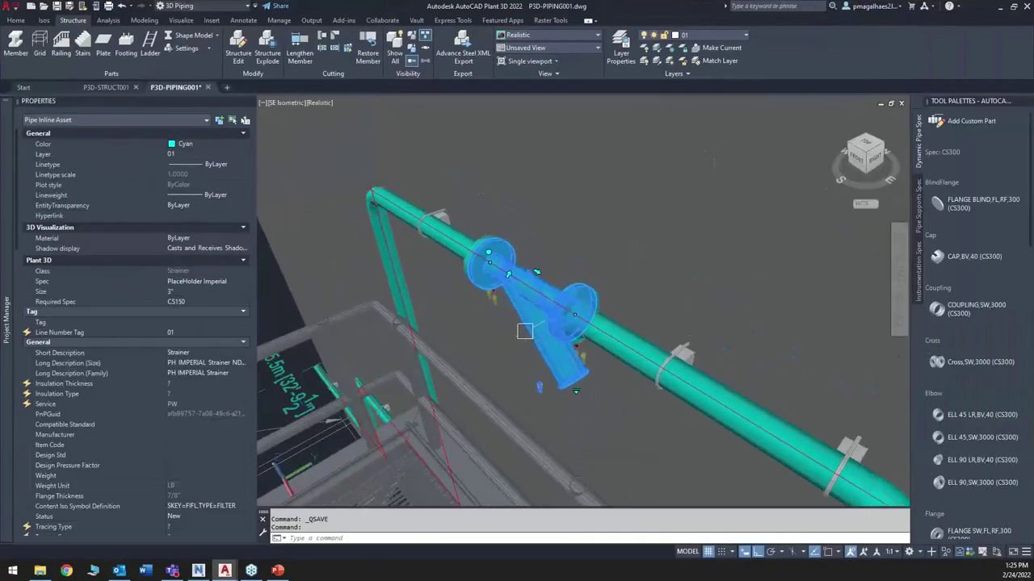
{"action": "middle_click_drag", "start_coordinate": [531, 325], "coordinate": [565, 311], "text": "shift"}
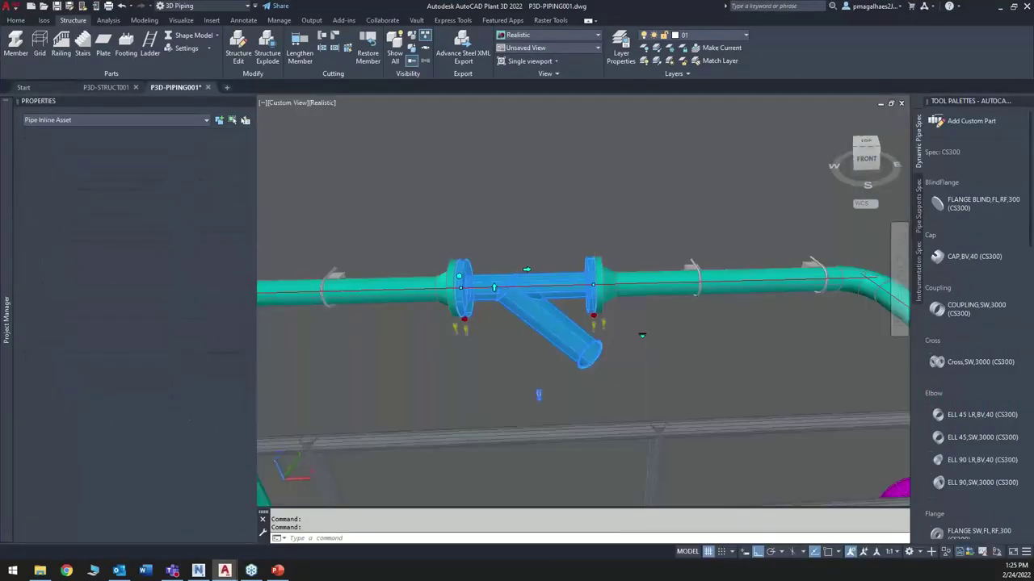
{"action": "scroll", "coordinate": [479, 310], "scroll_direction": "down", "scroll_amount": 3}
{"action": "middle_click_drag", "start_coordinate": [479, 311], "coordinate": [560, 406], "text": "shift"}
{"action": "scroll", "coordinate": [559, 407], "scroll_direction": "up", "scroll_amount": 10}
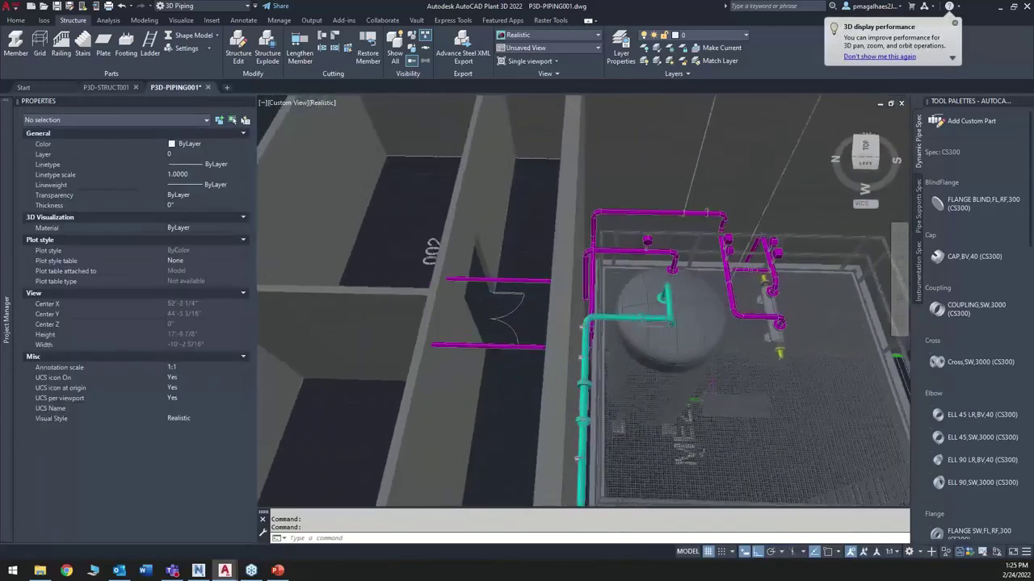
{"action": "scroll", "coordinate": [517, 329], "scroll_direction": "up", "scroll_amount": 5}
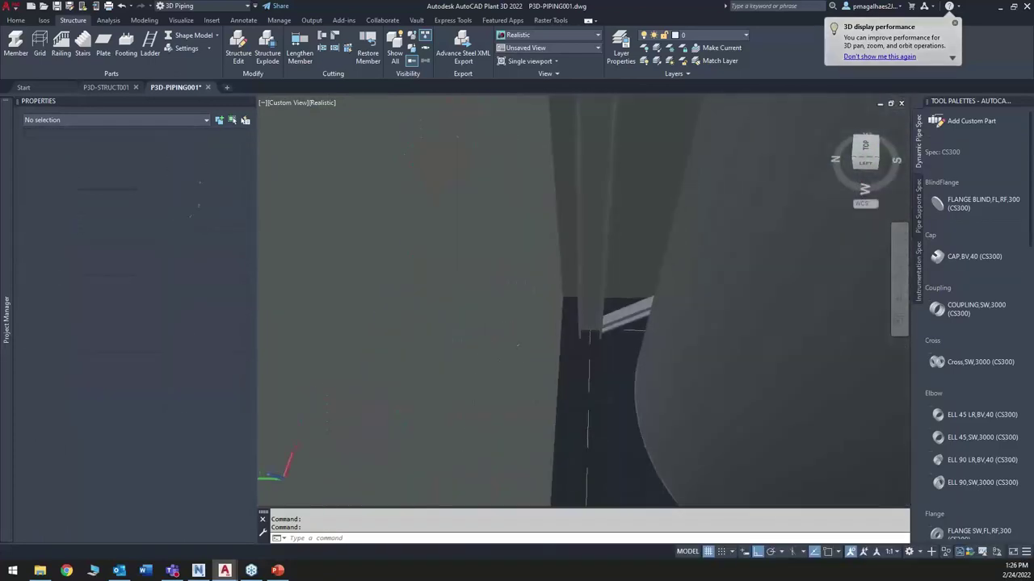
{"action": "scroll", "coordinate": [518, 329], "scroll_direction": "down", "scroll_amount": 8}
Inspect the lower teal pipe and side piping, then show Navisworks' Clash2 viewpoint.
{"action": "left_click", "coordinate": [543, 360]}
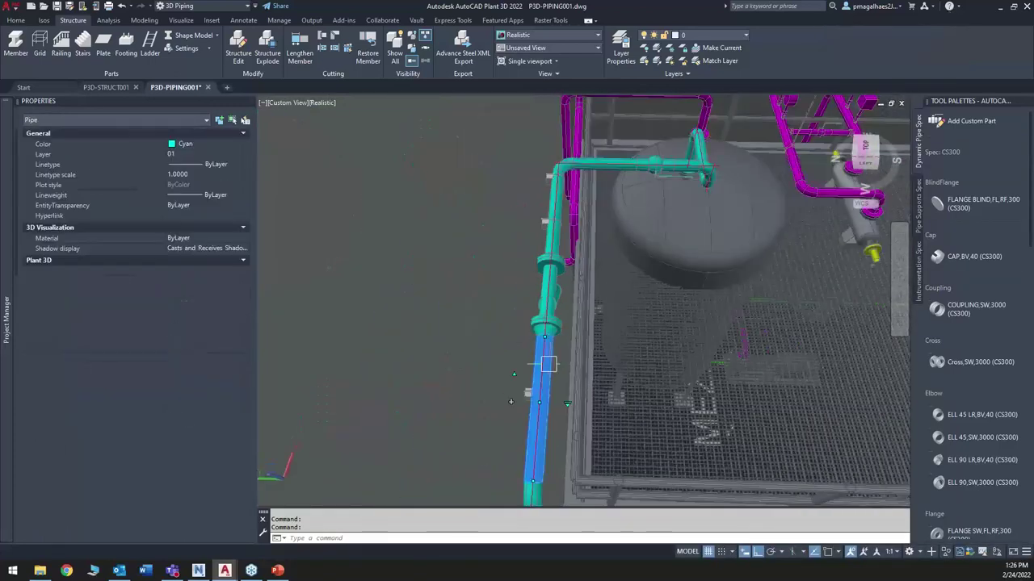
{"action": "key", "text": "Escape"}
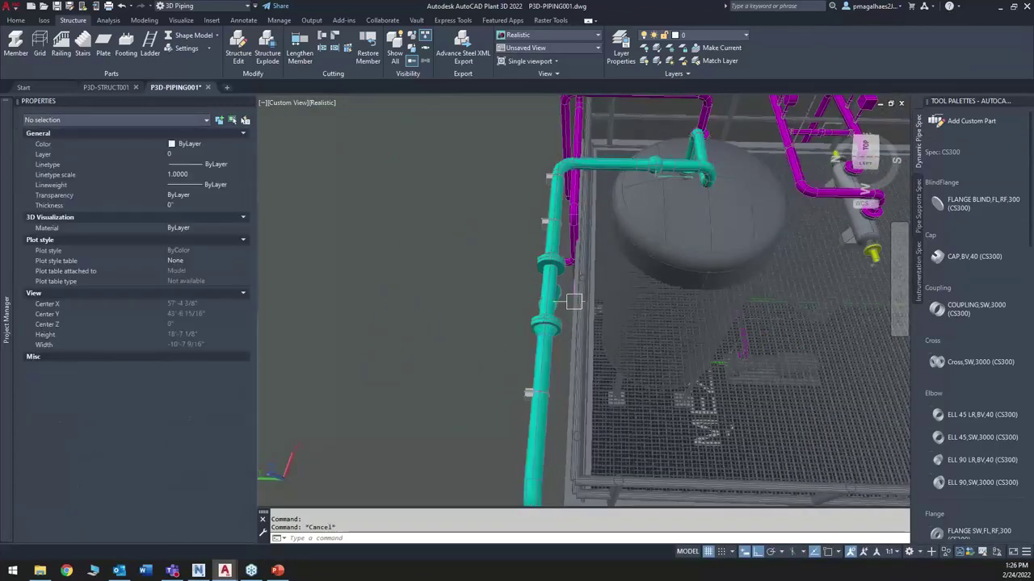
{"action": "scroll", "coordinate": [634, 319], "scroll_direction": "down", "scroll_amount": 6}
{"action": "middle_click_drag", "start_coordinate": [629, 338], "coordinate": [582, 315], "text": "shift"}
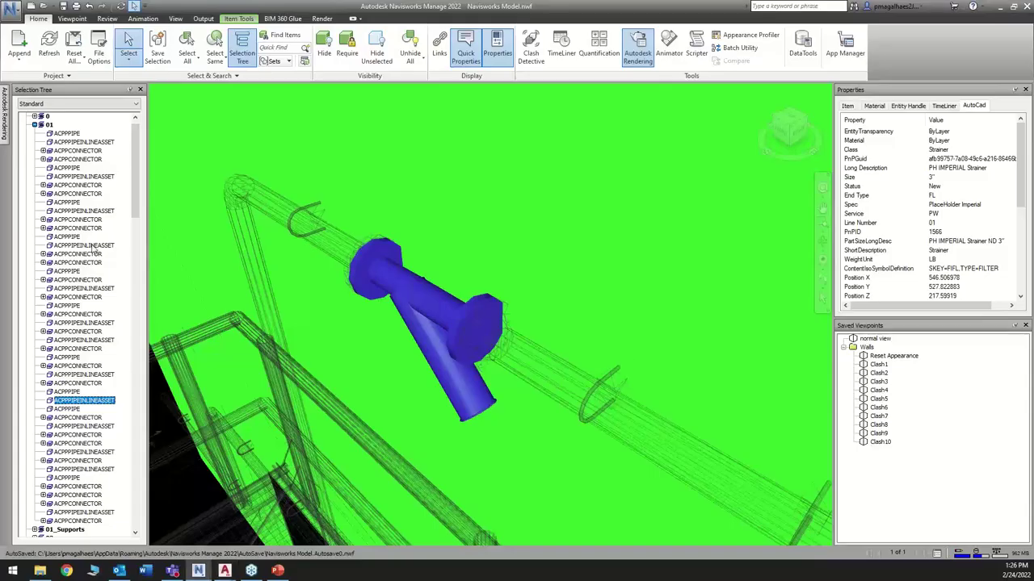
{"action": "left_click", "coordinate": [877, 373]}
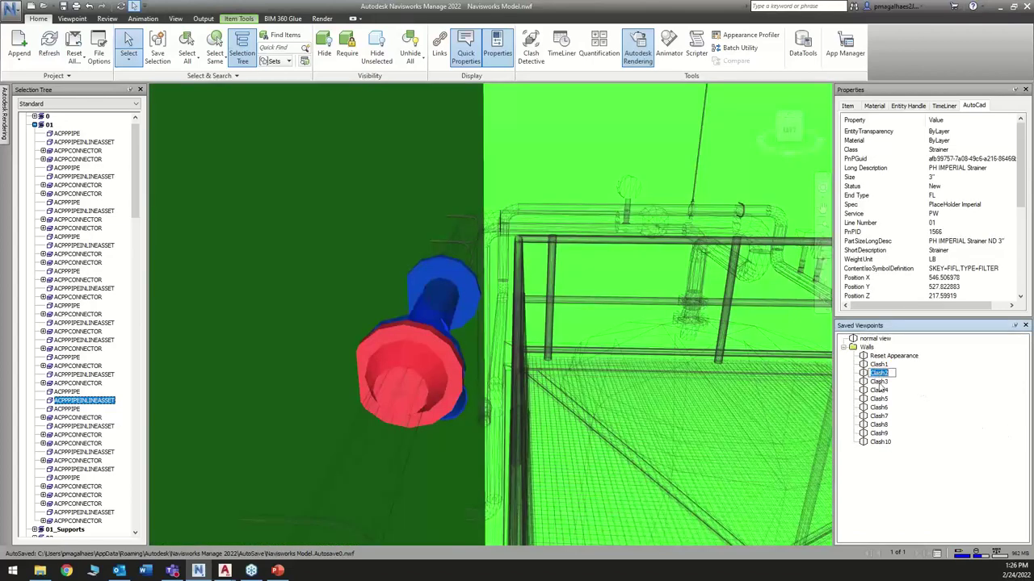
Step through saved viewpoints Clash3 and Clash5 to Clash10, then pan and clear the selection.
{"action": "left_click", "coordinate": [878, 382]}
{"action": "left_click", "coordinate": [879, 399]}
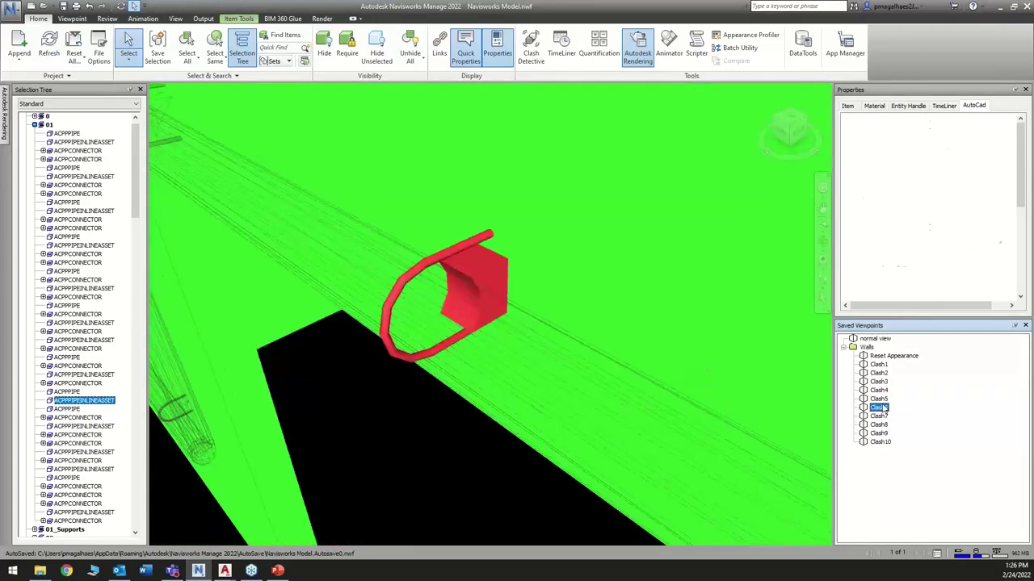
{"action": "left_click", "coordinate": [879, 408]}
{"action": "left_click", "coordinate": [878, 416]}
{"action": "left_click", "coordinate": [879, 424]}
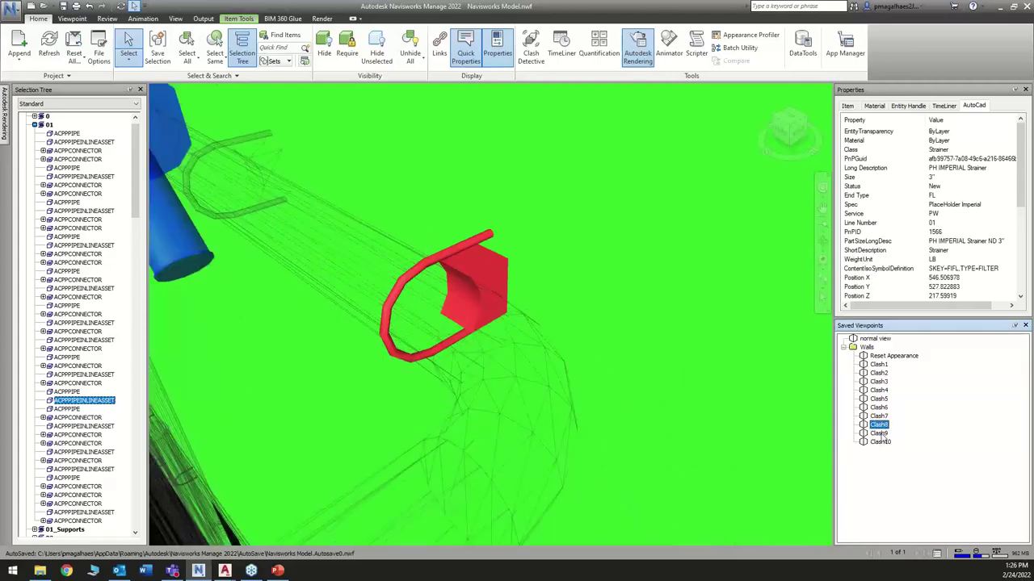
{"action": "left_click", "coordinate": [879, 434]}
{"action": "left_click", "coordinate": [880, 443]}
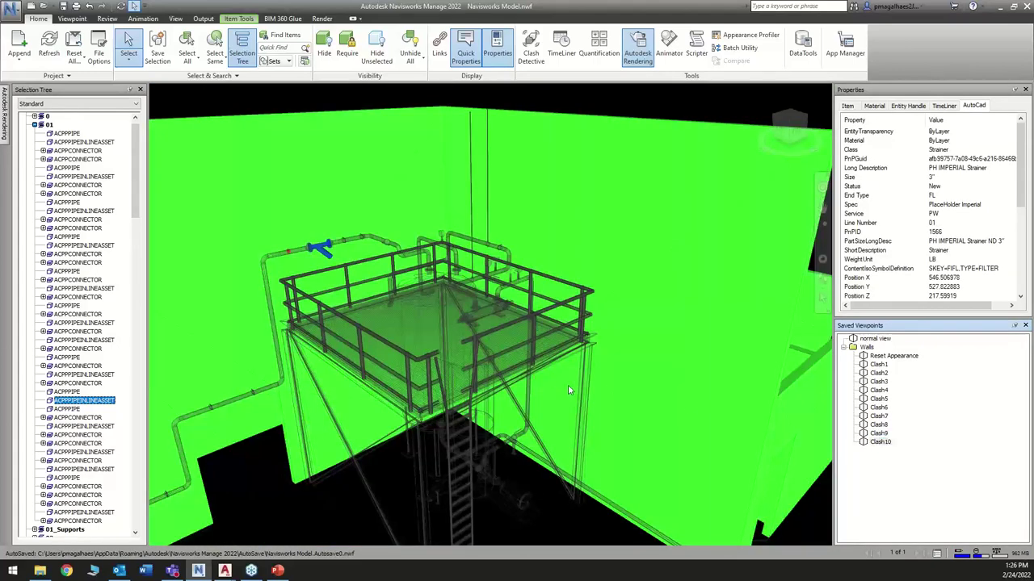
{"action": "mouse_move", "coordinate": [570, 387]}
{"action": "middle_mouse_down"}
{"action": "mouse_move", "coordinate": [606, 364]}
{"action": "mouse_move", "coordinate": [521, 336]}
{"action": "mouse_move", "coordinate": [459, 283]}
{"action": "middle_mouse_up"}
{"action": "key", "text": "Escape"}
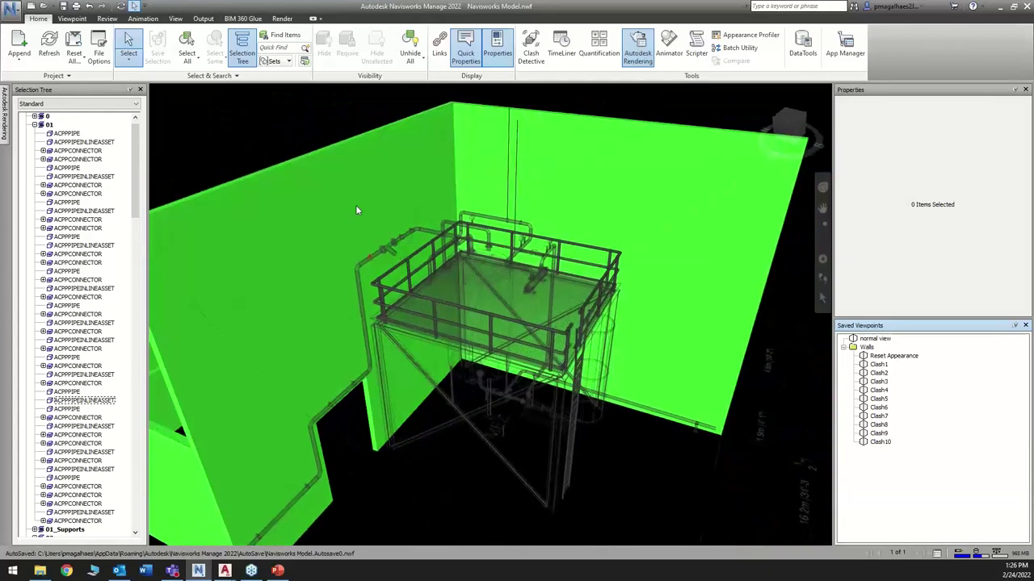
{"action": "left_click", "coordinate": [17, 8]}
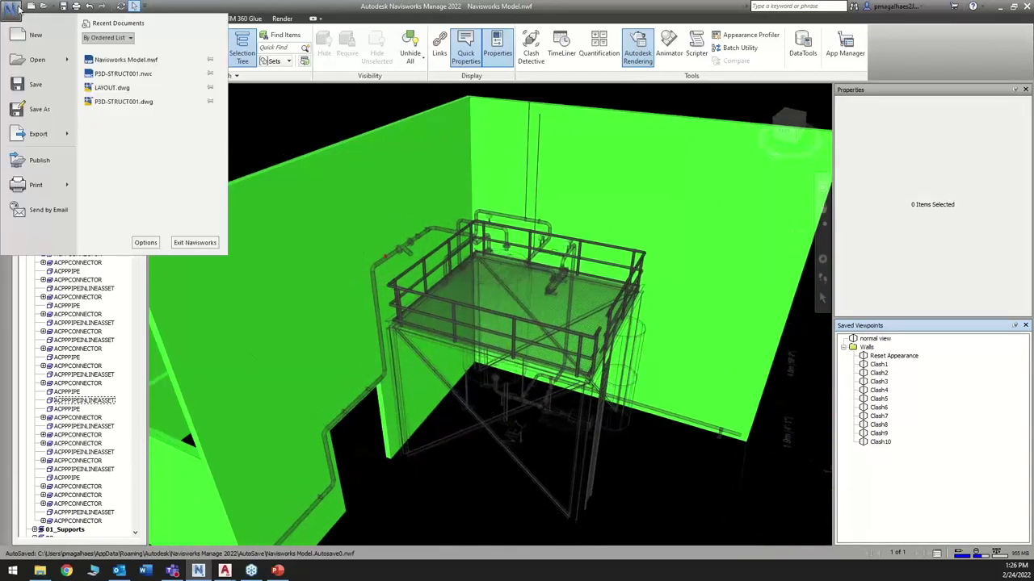
{"action": "left_click", "coordinate": [146, 243]}
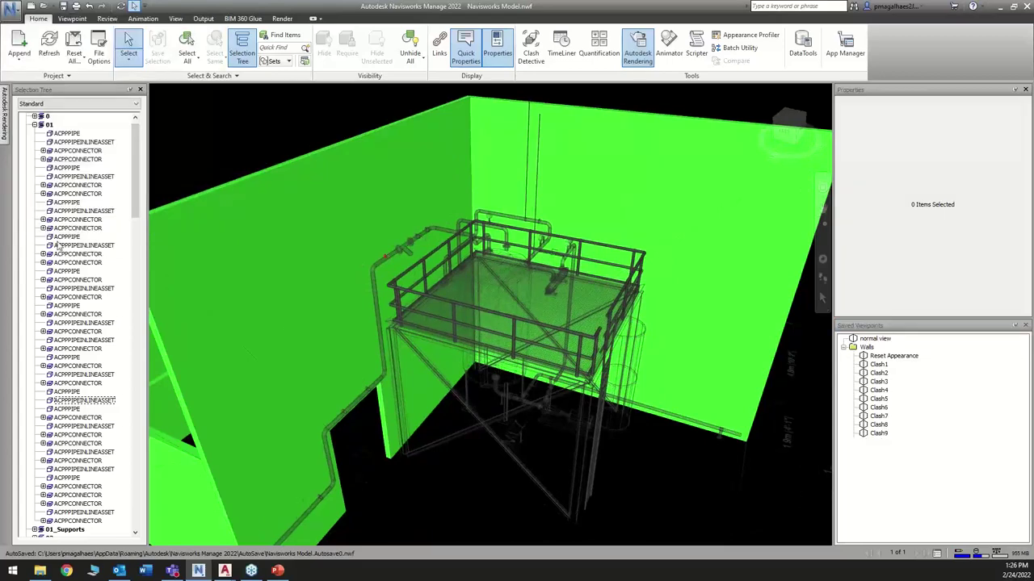
{"action": "left_click_drag", "start_coordinate": [361, 114], "coordinate": [427, 109]}
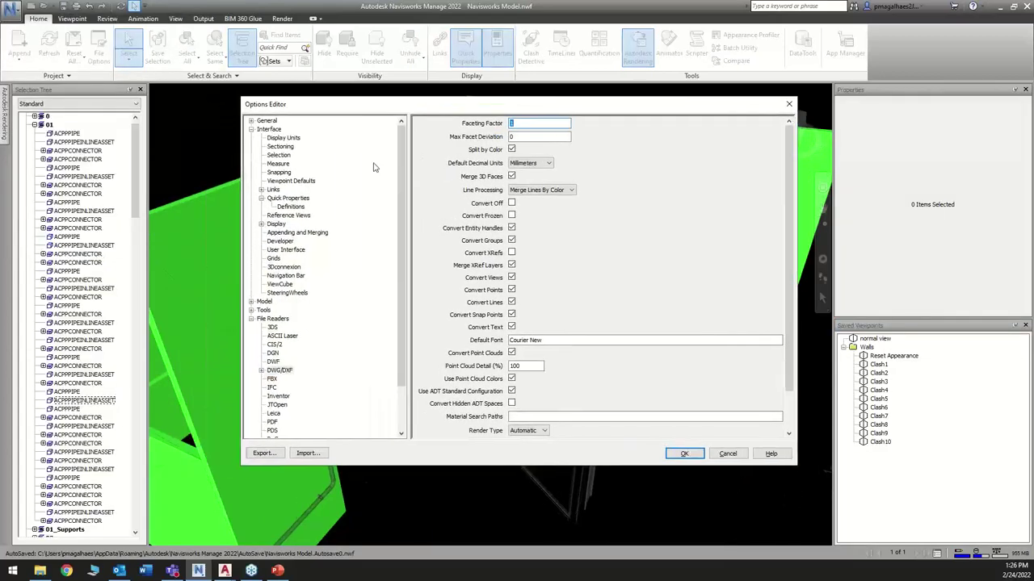
{"action": "left_click", "coordinate": [251, 310]}
{"action": "left_click", "coordinate": [288, 319]}
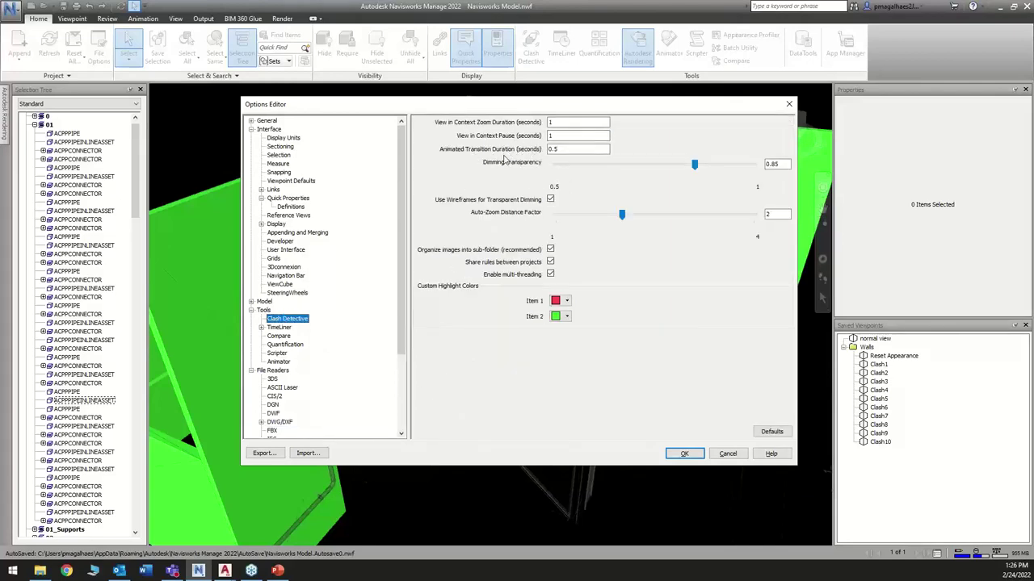
{"action": "double_click", "coordinate": [566, 150]}
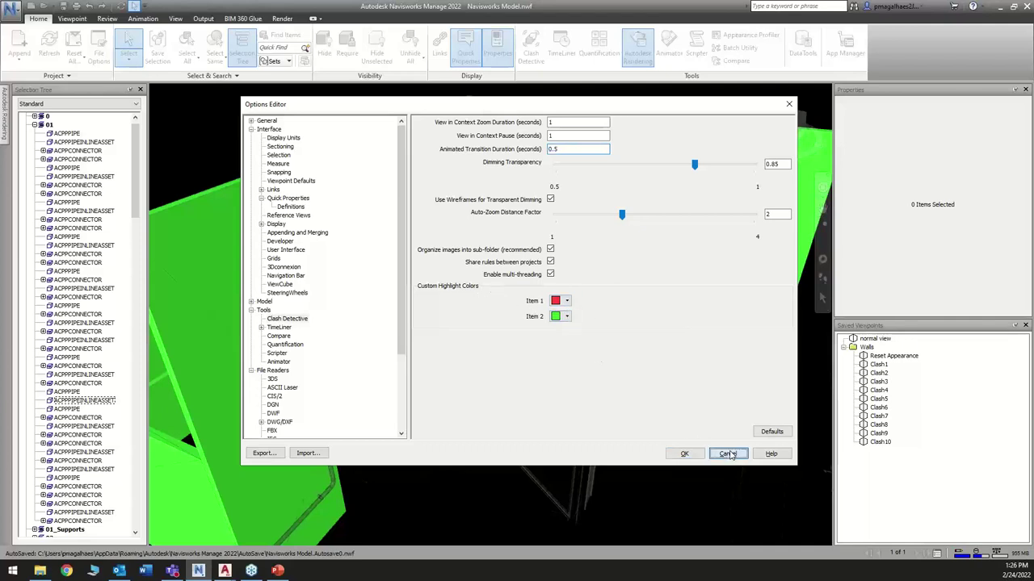
{"action": "left_click", "coordinate": [684, 453]}
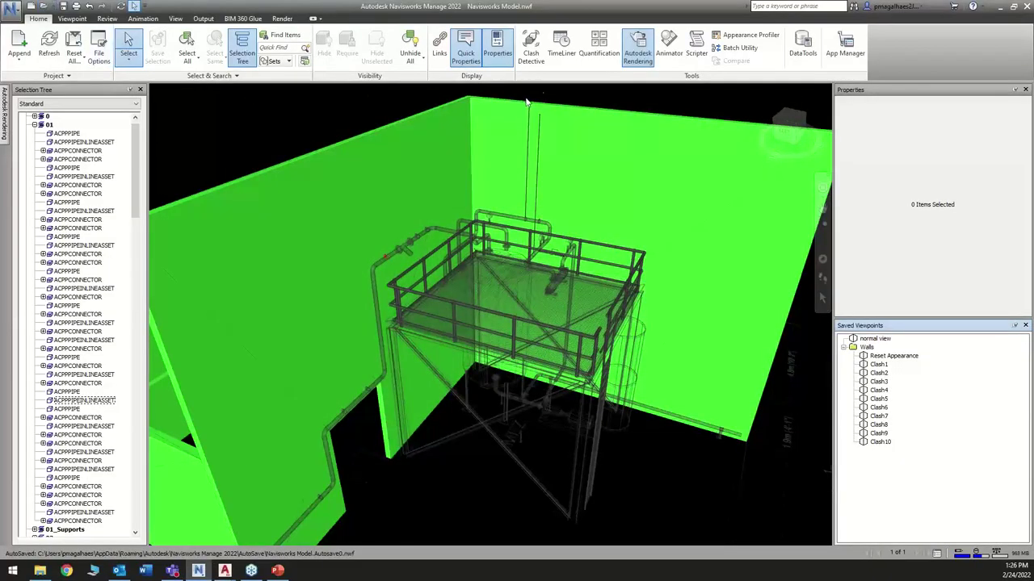
Open the Walls clash results, try Hide Other, then use Dim Other with Animate transitions.
{"action": "left_click", "coordinate": [531, 50]}
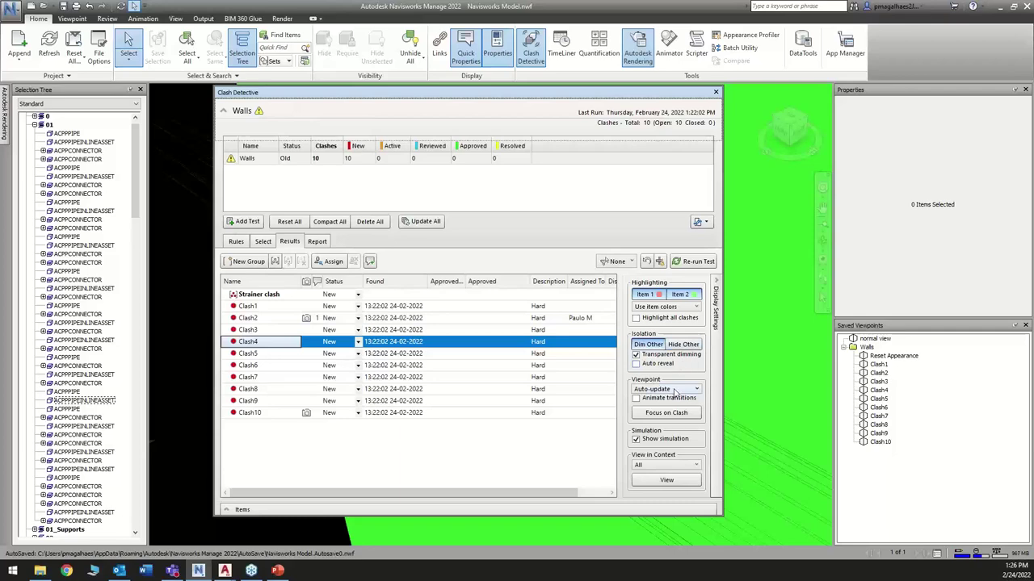
{"action": "left_click_drag", "start_coordinate": [651, 95], "coordinate": [560, 101]}
{"action": "scroll", "coordinate": [686, 428], "scroll_direction": "down", "scroll_amount": 2}
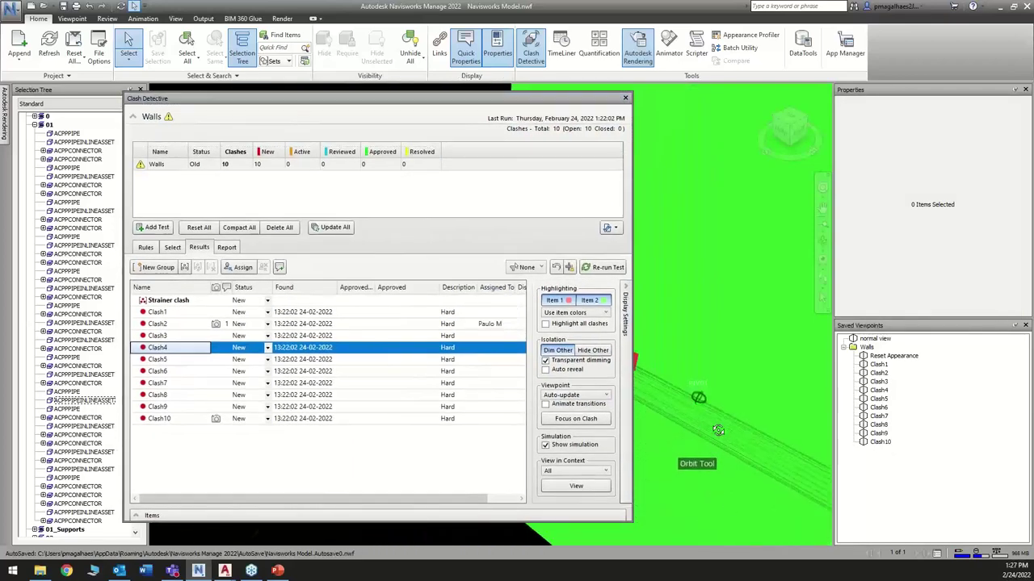
{"action": "scroll", "coordinate": [727, 384], "scroll_direction": "up", "scroll_amount": 3}
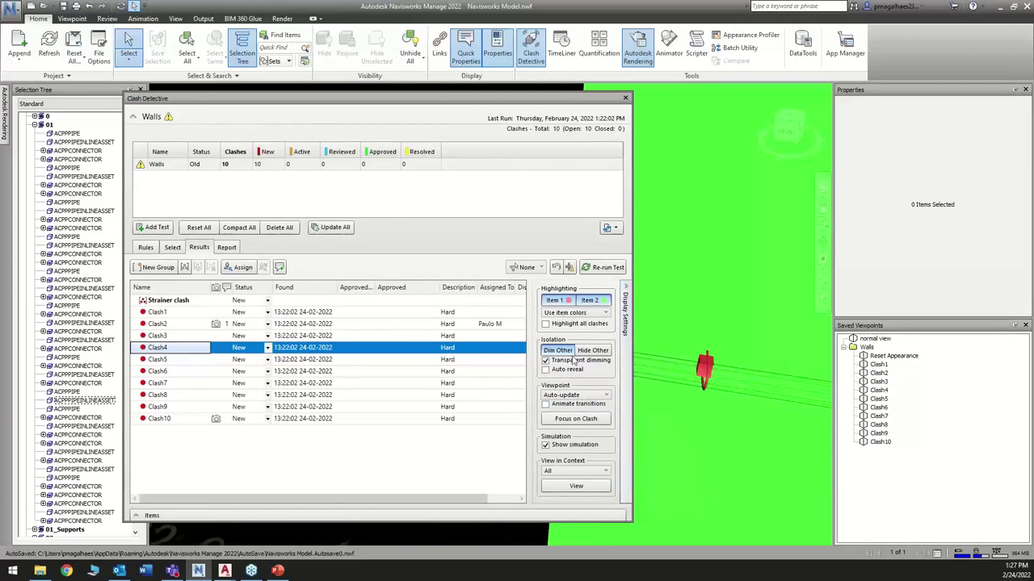
{"action": "scroll", "coordinate": [727, 394], "scroll_direction": "down", "scroll_amount": 5}
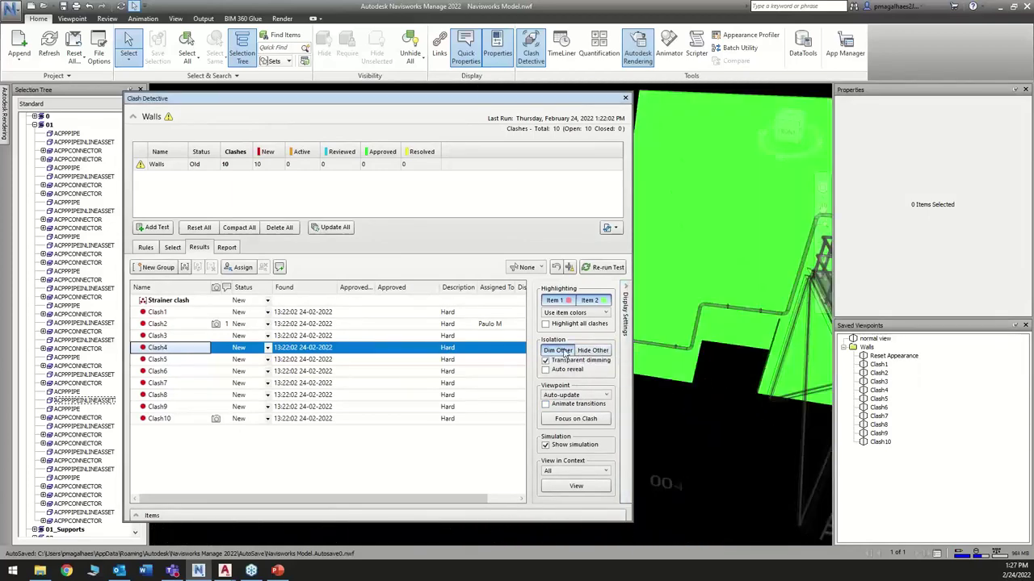
{"action": "left_click", "coordinate": [594, 351]}
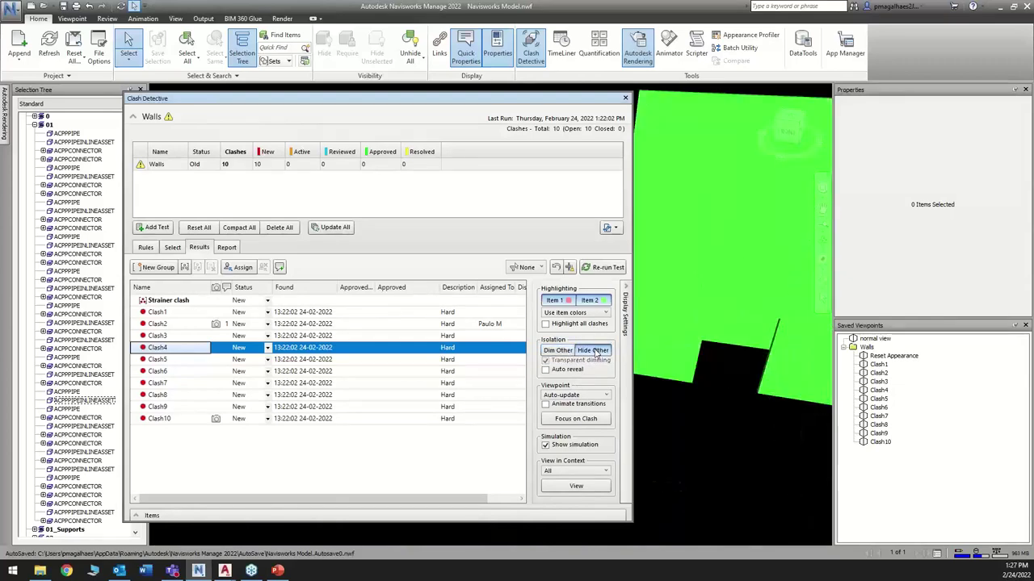
{"action": "middle_click_drag", "start_coordinate": [653, 346], "coordinate": [702, 408], "text": "shift"}
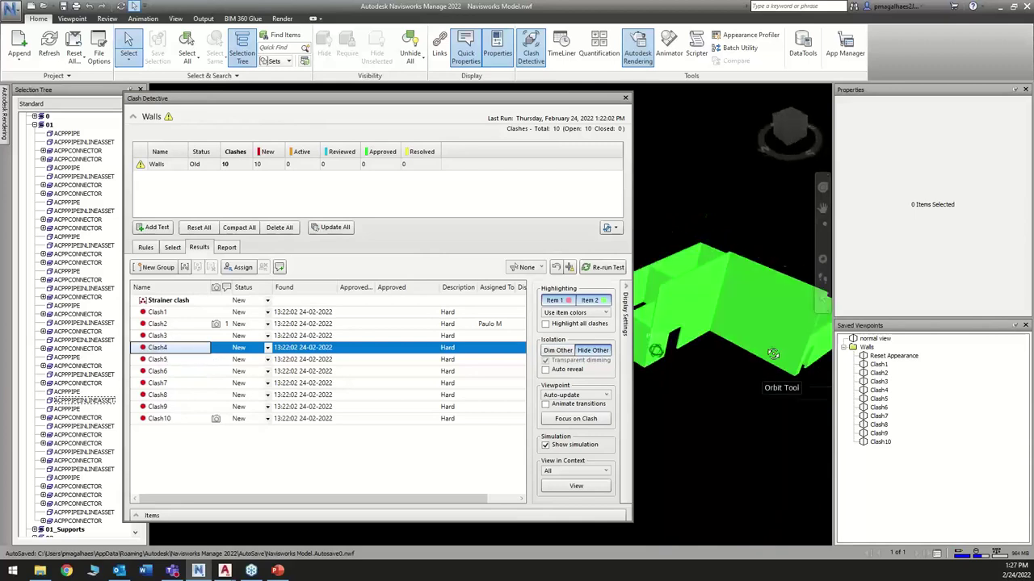
{"action": "left_click", "coordinate": [558, 350]}
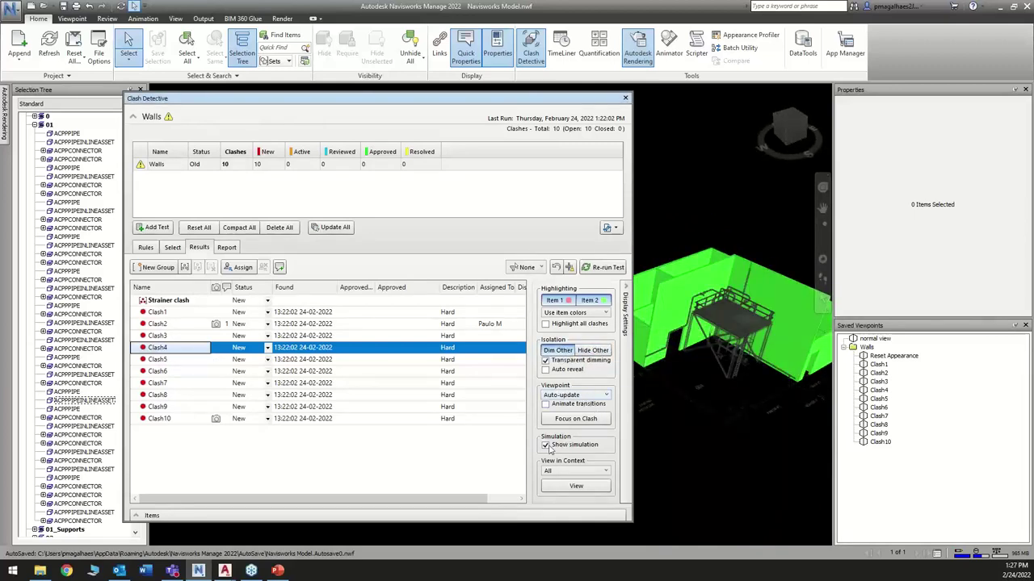
{"action": "left_click", "coordinate": [545, 404]}
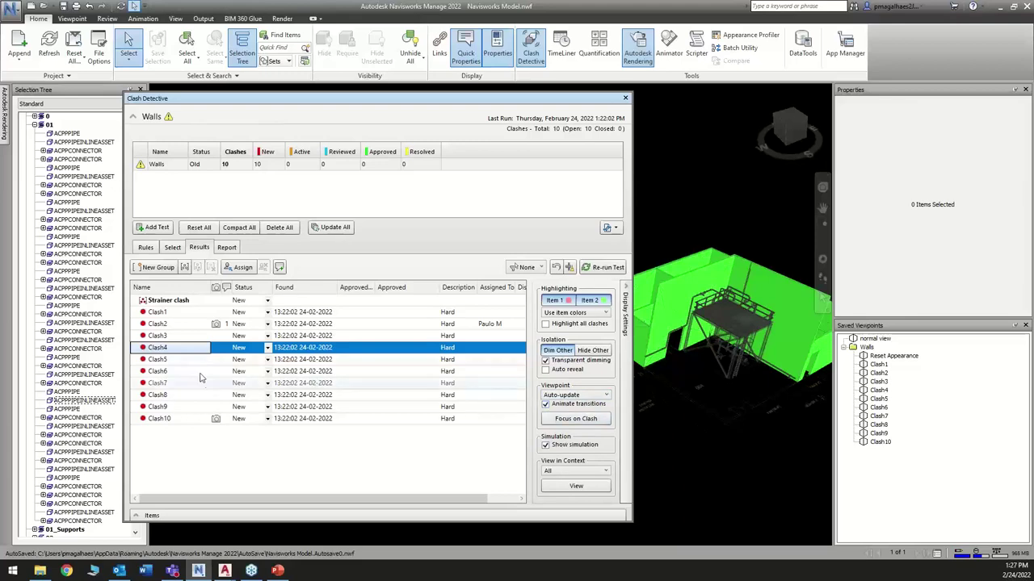
Flip between Clash3, Clash4 and Clash5, then Focus on Clash4.
{"action": "left_click", "coordinate": [179, 359]}
{"action": "left_click", "coordinate": [173, 349]}
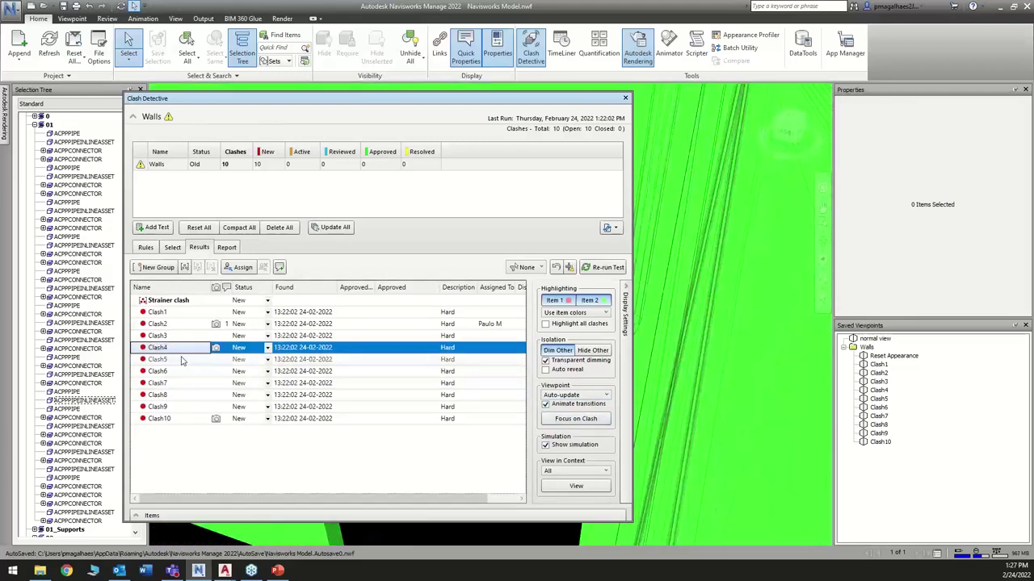
{"action": "left_click", "coordinate": [181, 360]}
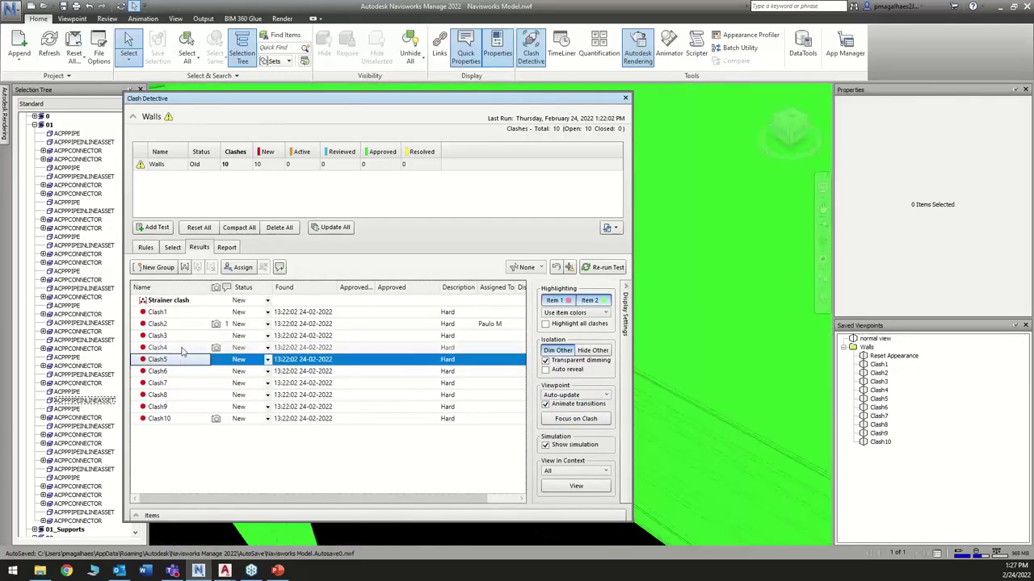
{"action": "left_click", "coordinate": [181, 347]}
{"action": "left_click", "coordinate": [185, 336]}
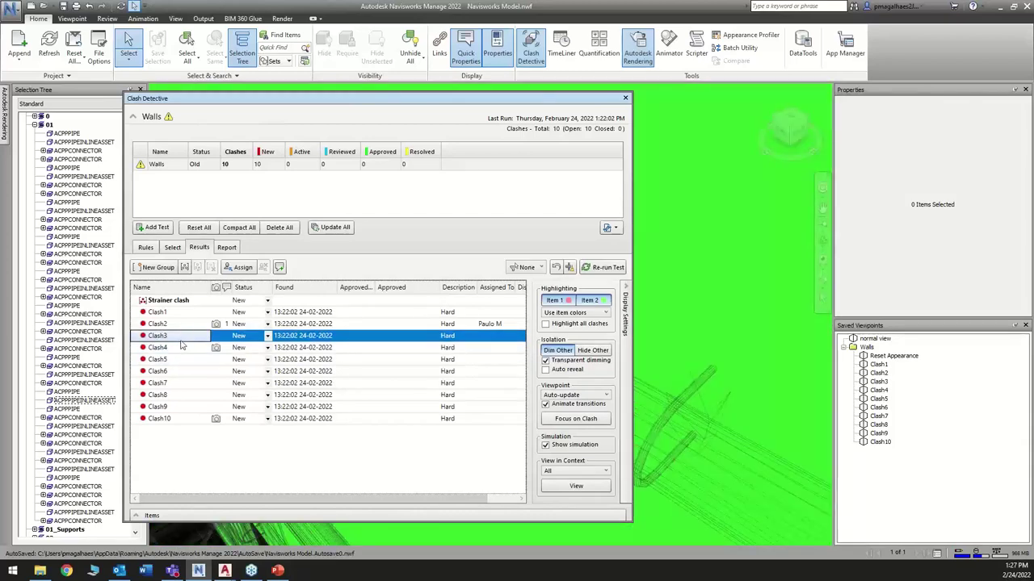
{"action": "left_click", "coordinate": [184, 348]}
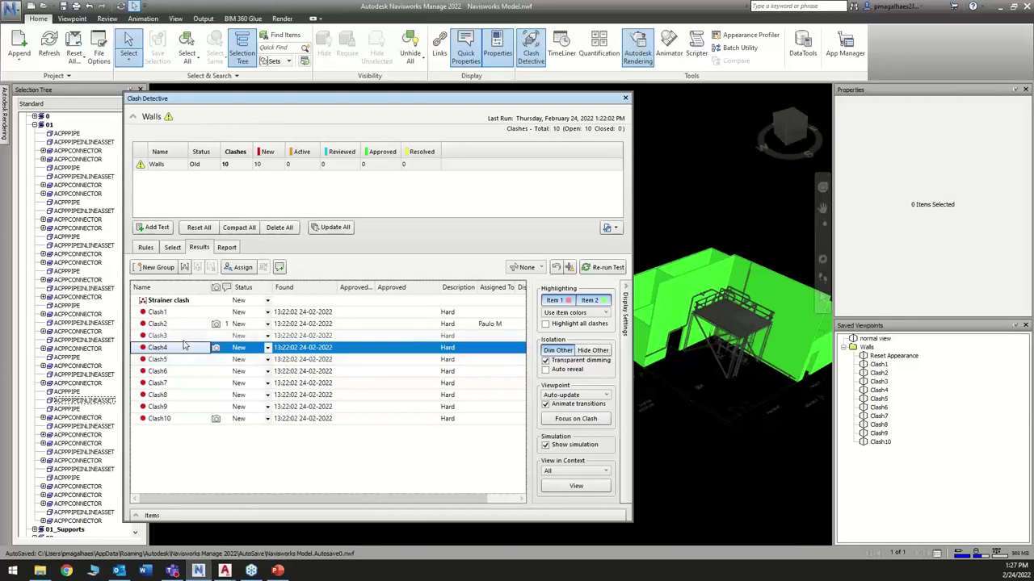
{"action": "left_click", "coordinate": [182, 337]}
{"action": "left_click", "coordinate": [181, 349]}
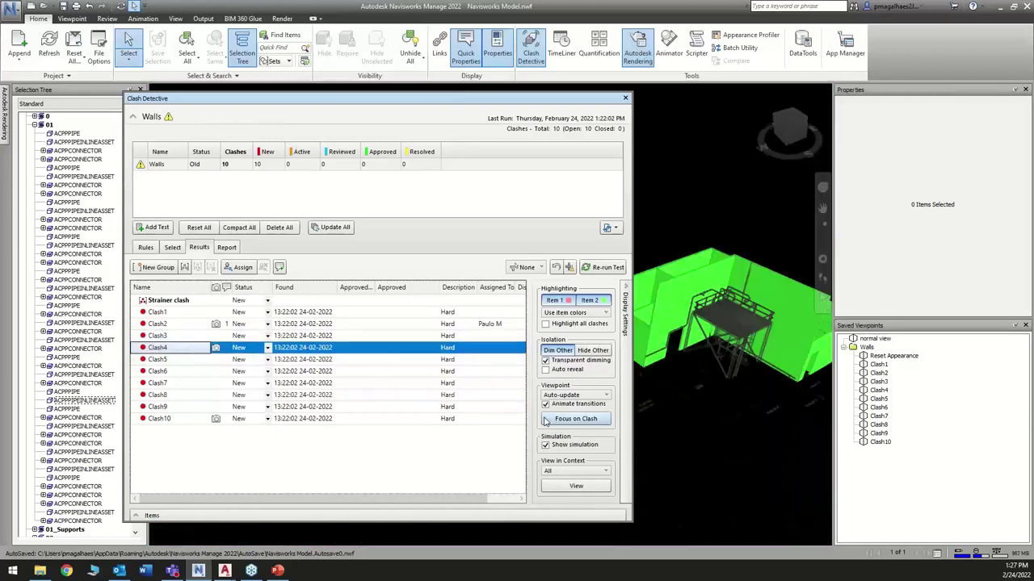
{"action": "left_click", "coordinate": [553, 421]}
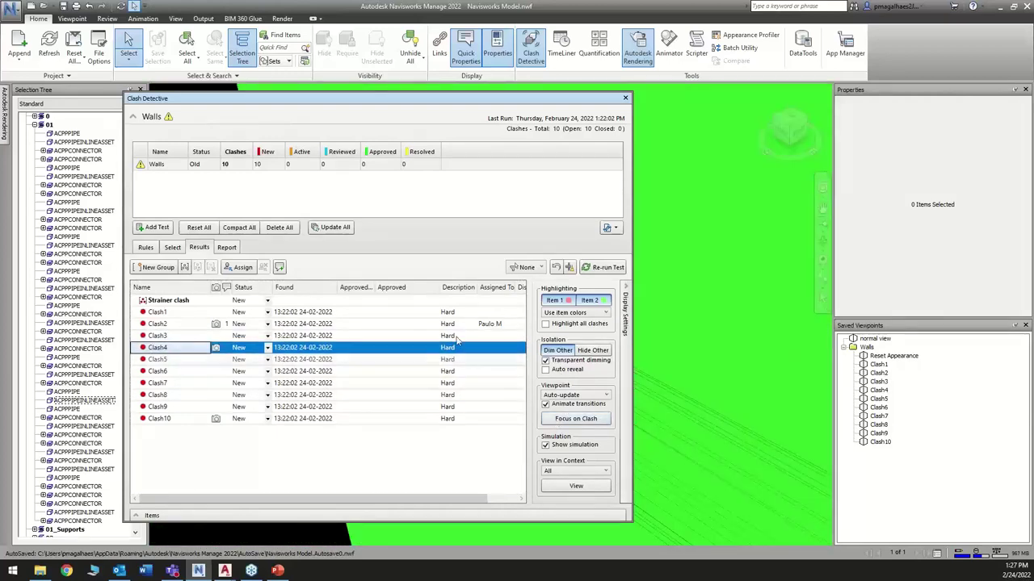
Check the Walls report settings, orbit to a wider view, close Clash Detective, return to slides.
{"action": "left_click", "coordinate": [226, 248]}
{"action": "scroll", "coordinate": [764, 373], "scroll_direction": "down", "scroll_amount": 6}
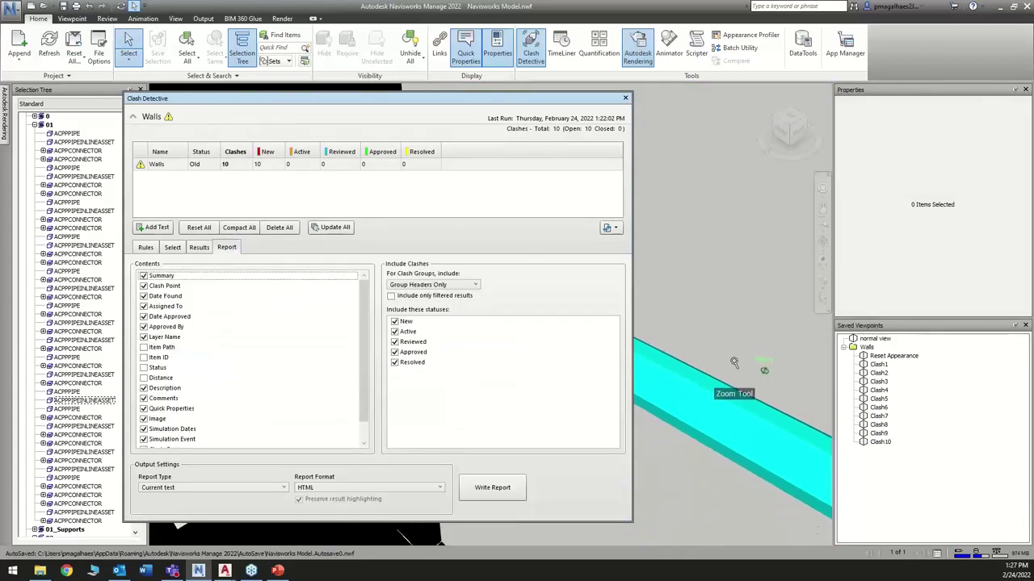
{"action": "scroll", "coordinate": [729, 369], "scroll_direction": "down", "scroll_amount": 2}
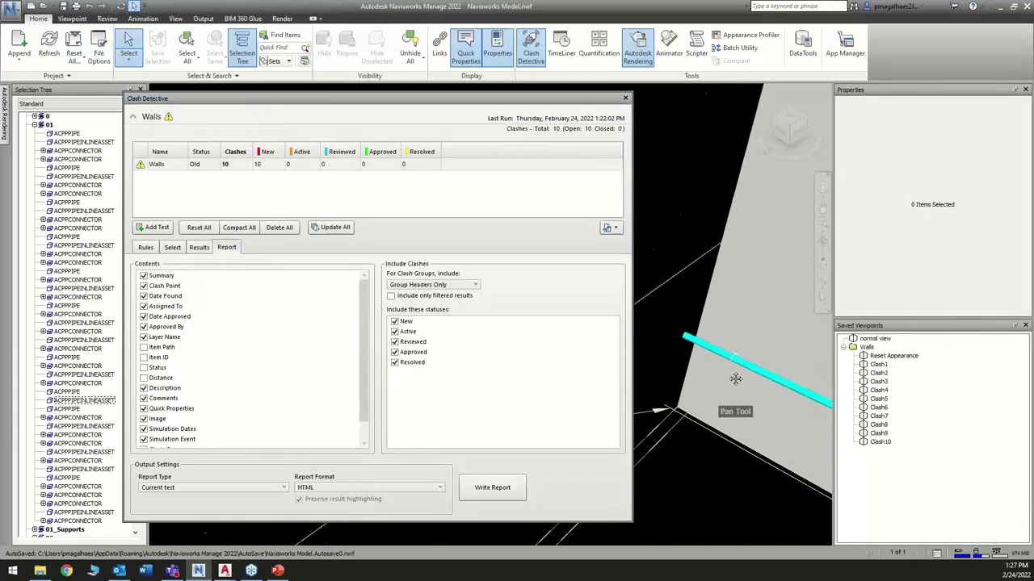
{"action": "mouse_move", "coordinate": [739, 374]}
{"action": "middle_mouse_down", "text": "shift"}
{"action": "mouse_move", "coordinate": [773, 347]}
{"action": "mouse_move", "coordinate": [788, 378]}
{"action": "mouse_move", "coordinate": [787, 459]}
{"action": "mouse_move", "coordinate": [750, 338]}
{"action": "mouse_move", "coordinate": [731, 355]}
{"action": "mouse_move", "coordinate": [699, 285]}
{"action": "middle_mouse_up", "text": "shift"}
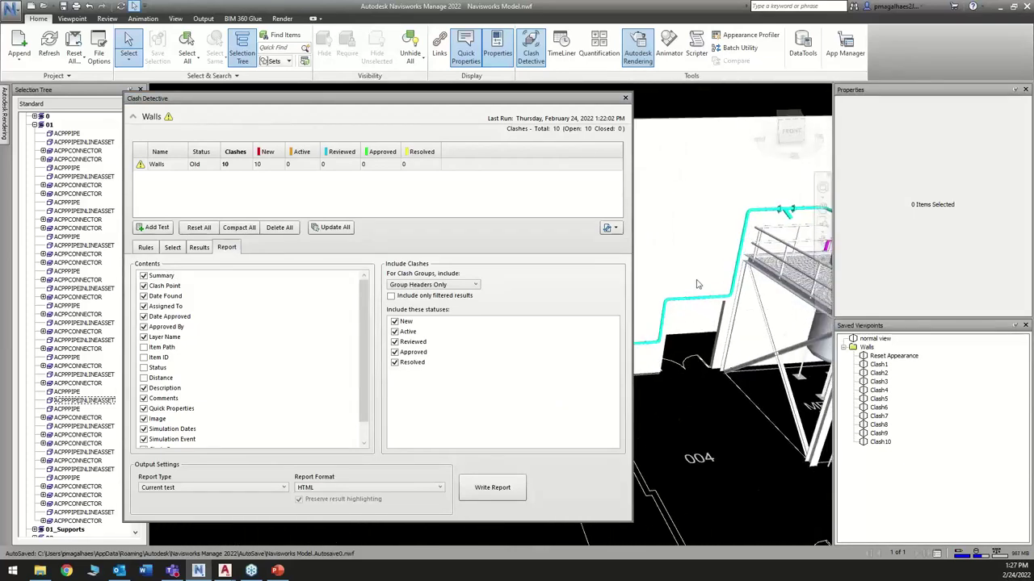
{"action": "left_click", "coordinate": [625, 99]}
{"action": "key", "text": "alt+Tab"}
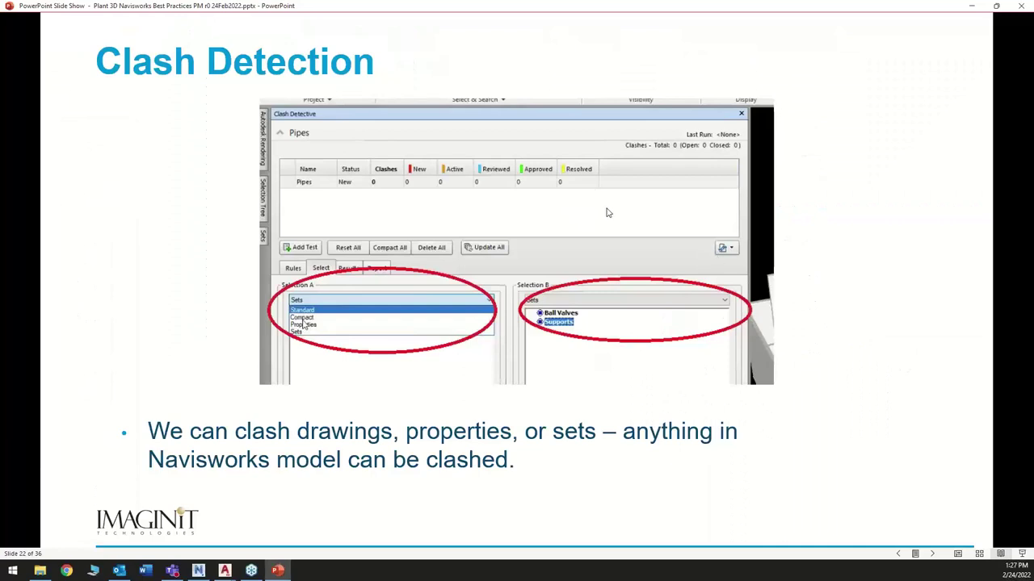
Advance from slide 22 through SwitchBack to slide 25, Viewpoint Reports, then return to Navisworks.
{"action": "key", "text": "Right"}
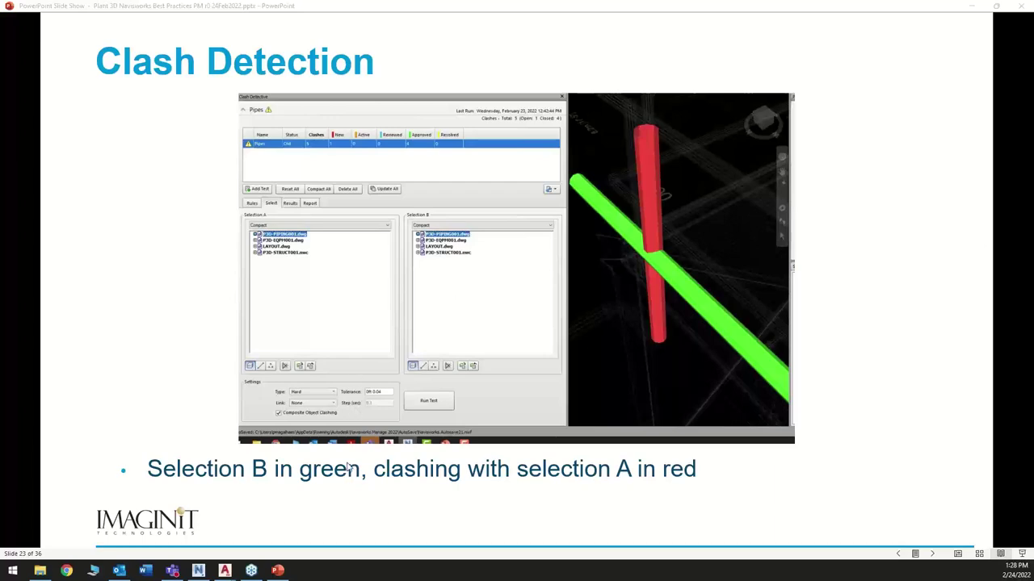
{"action": "left_click", "coordinate": [654, 274]}
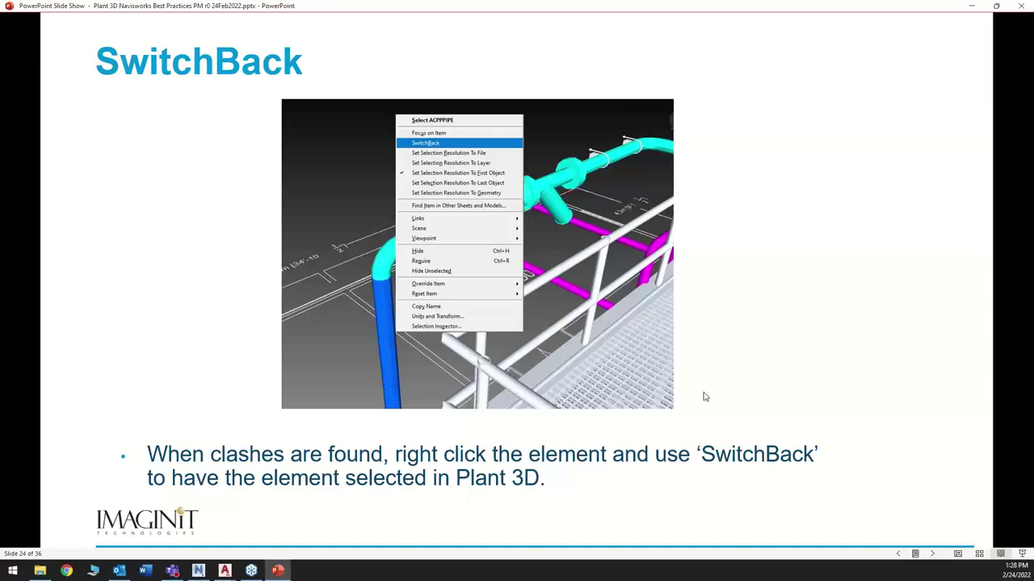
{"action": "key", "text": "Right"}
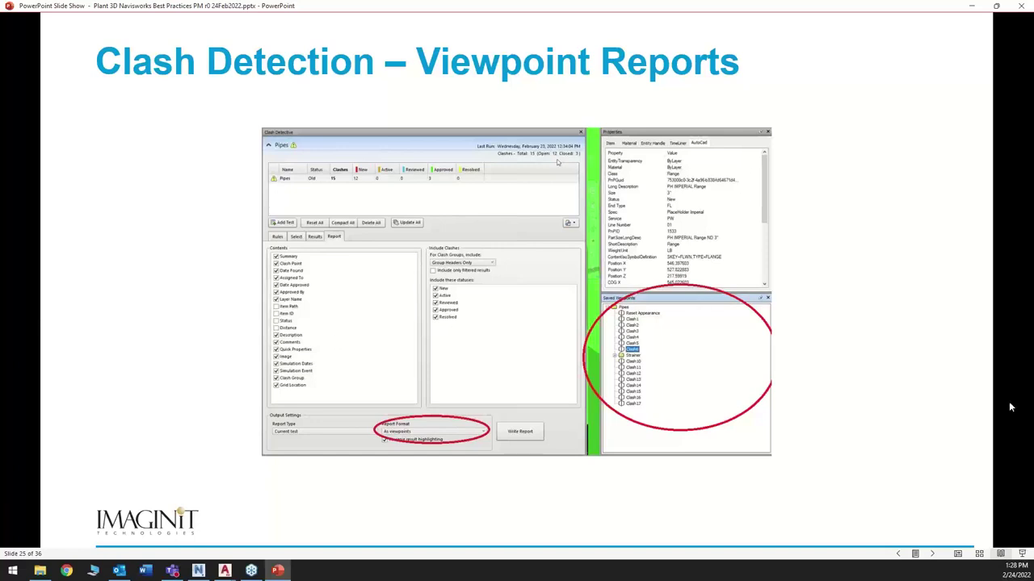
{"action": "key", "text": "alt+Tab"}
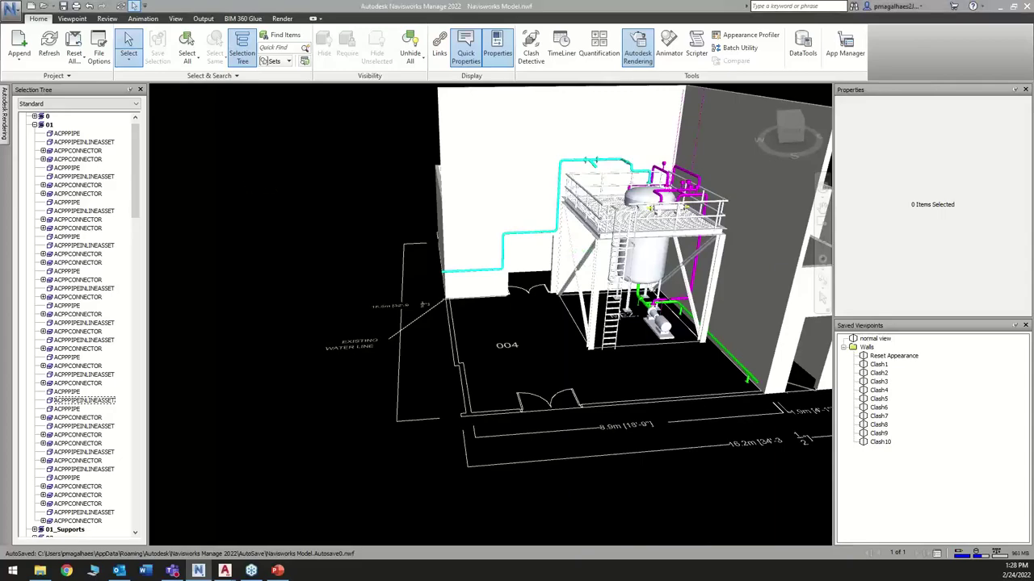
Back in Navisworks, view the Clash2 then Clash5 saved viewpoints with Review tools showing.
{"action": "key", "text": "alt+Tab"}
{"action": "key", "text": "alt+Tab"}
{"action": "left_click", "coordinate": [878, 374]}
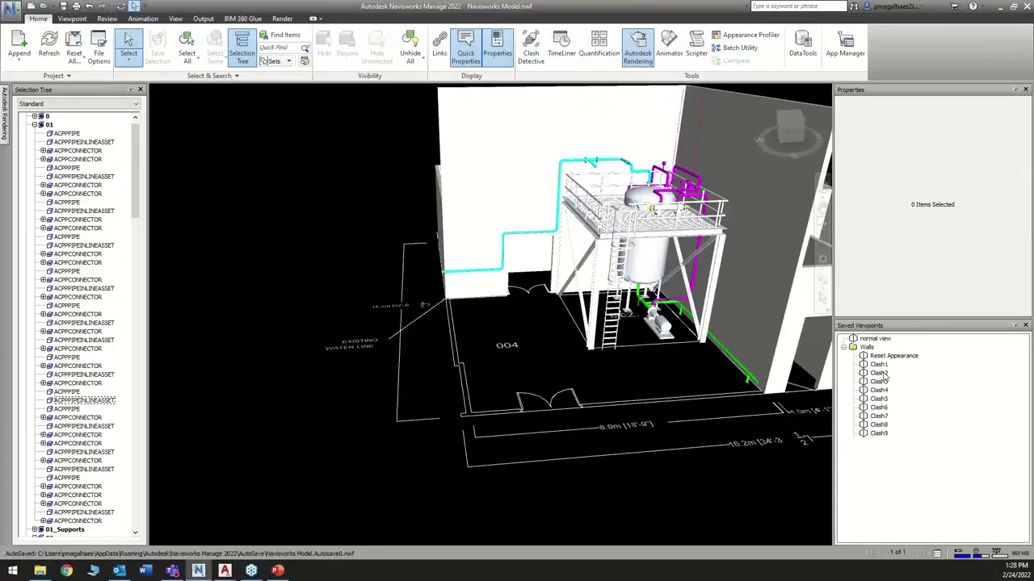
{"action": "scroll", "coordinate": [729, 377], "scroll_direction": "down", "scroll_amount": 4}
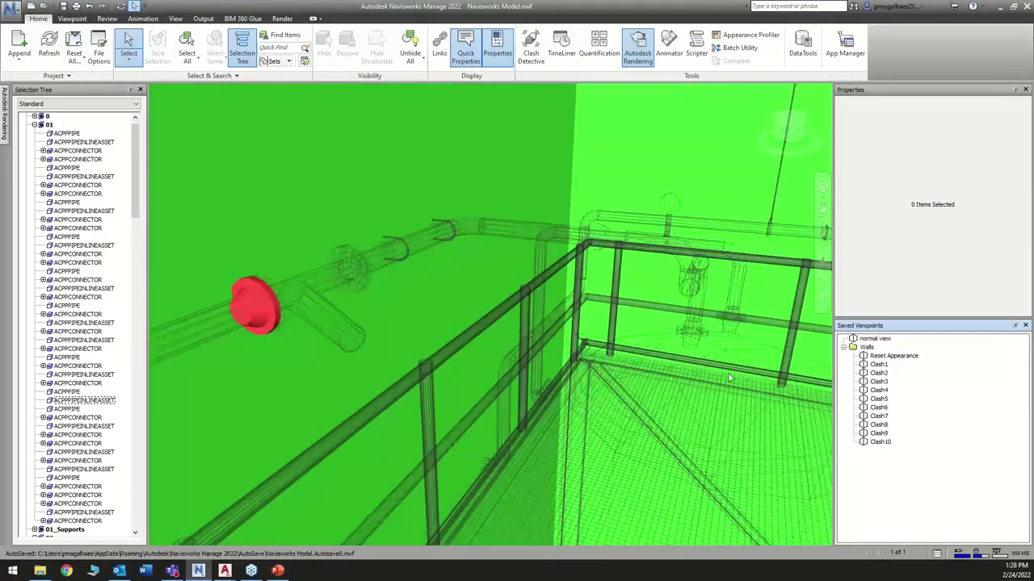
{"action": "left_click", "coordinate": [863, 401]}
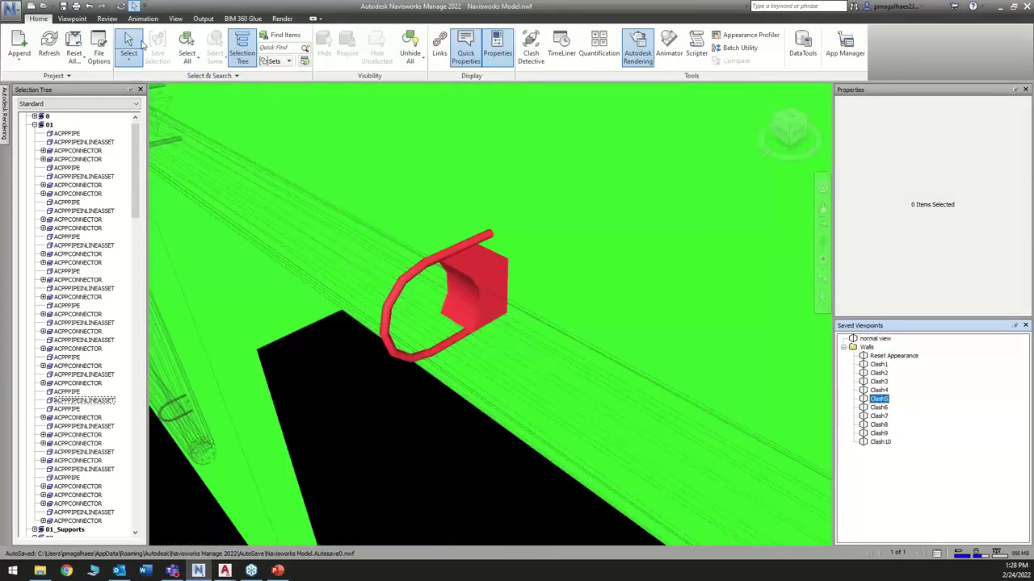
{"action": "left_click", "coordinate": [106, 18]}
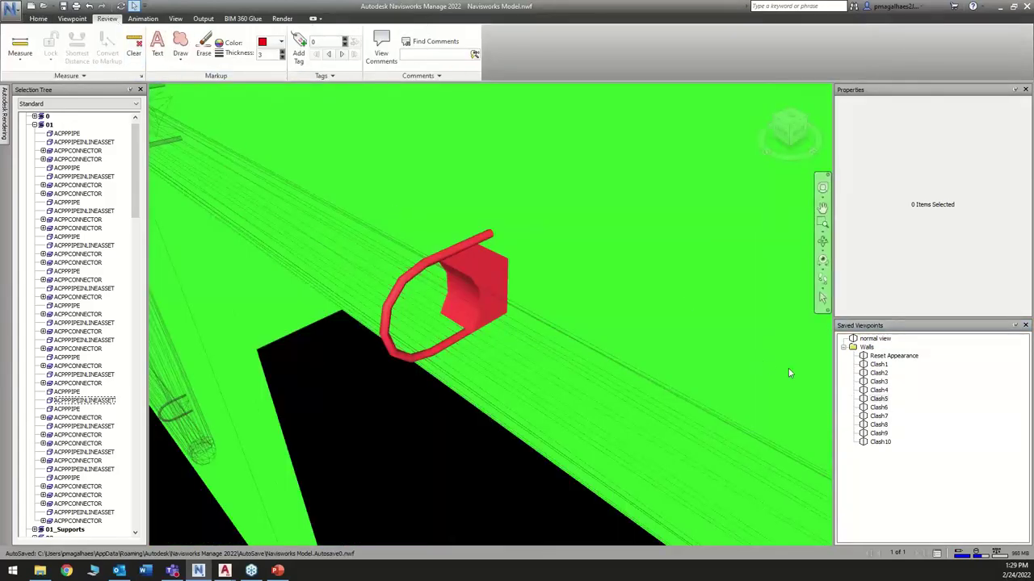
{"action": "left_click", "coordinate": [879, 398]}
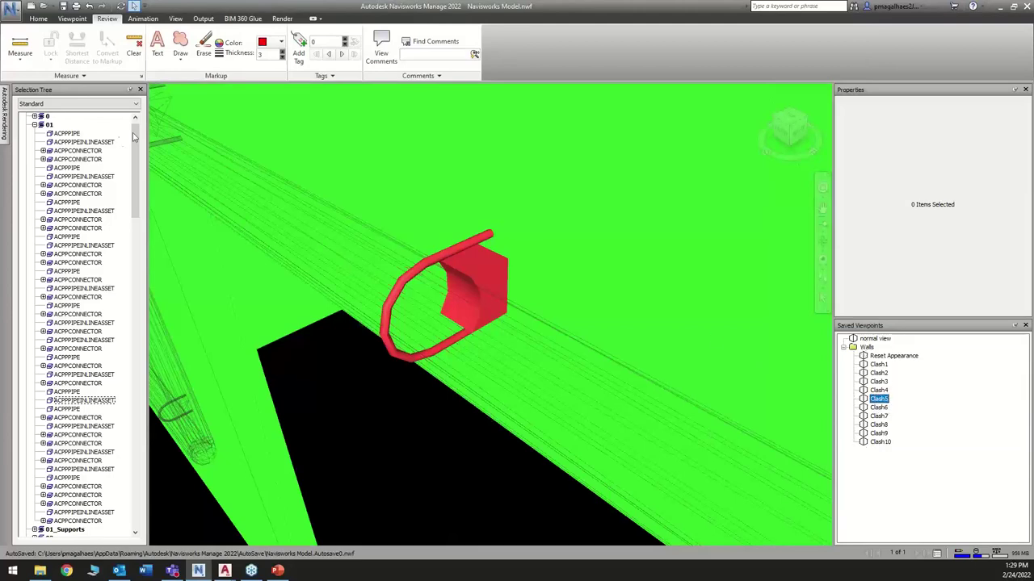
Add a 'use pipe' text markup beside the pipe support.
{"action": "left_click", "coordinate": [158, 45]}
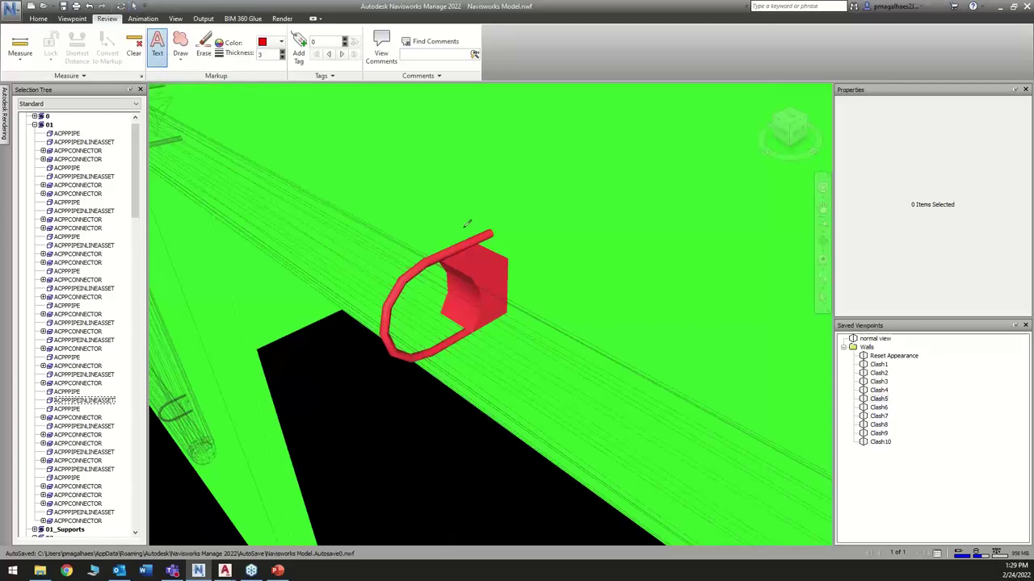
{"action": "left_click", "coordinate": [449, 144]}
{"action": "left_click_drag", "start_coordinate": [541, 247], "coordinate": [549, 144]}
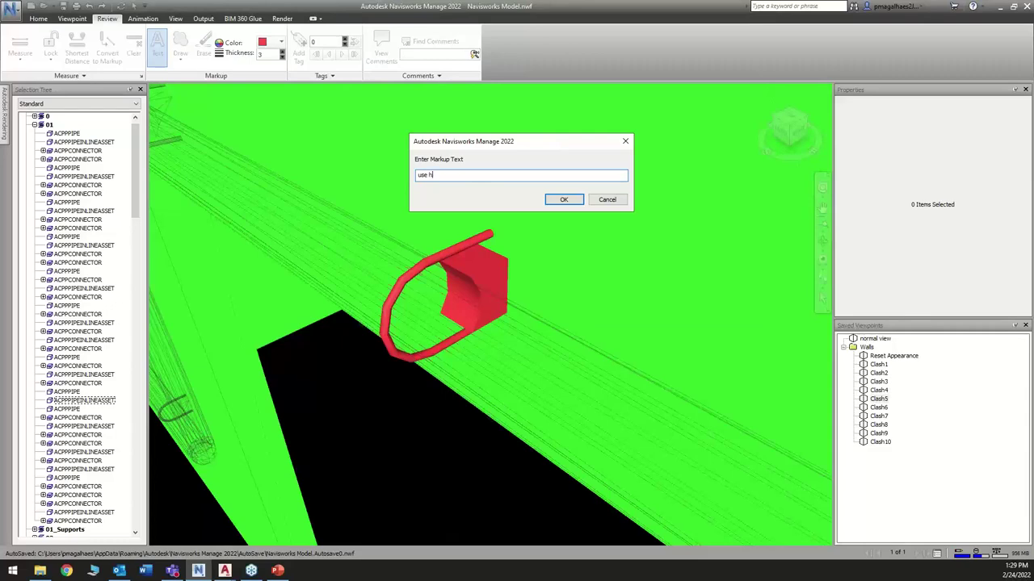
{"action": "type", "text": "use pipe support xyz"}
{"action": "left_click", "coordinate": [563, 200]}
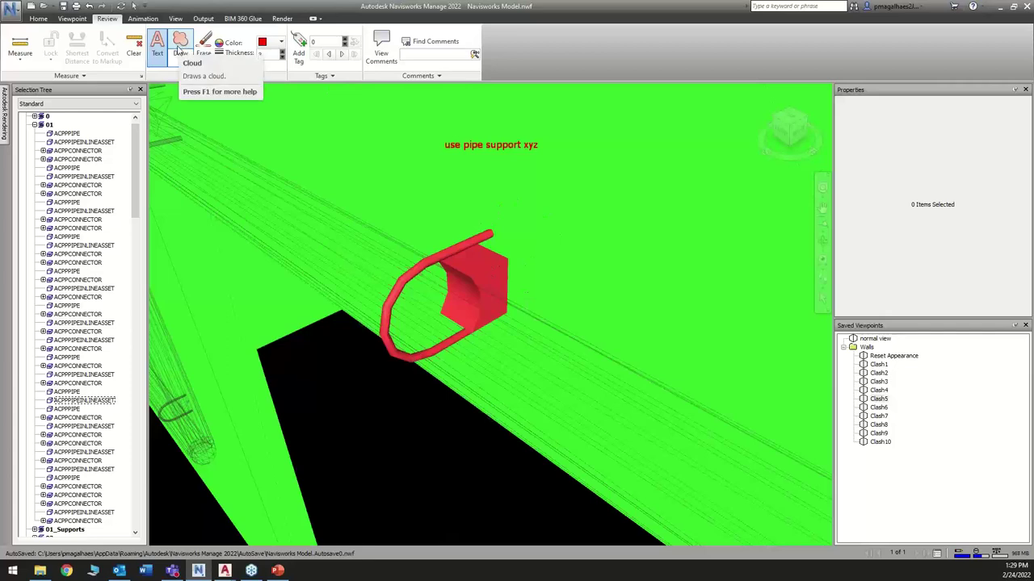
Draw a red cloud around the clashing pipe support, discarding a trial cloud.
{"action": "left_click", "coordinate": [180, 44]}
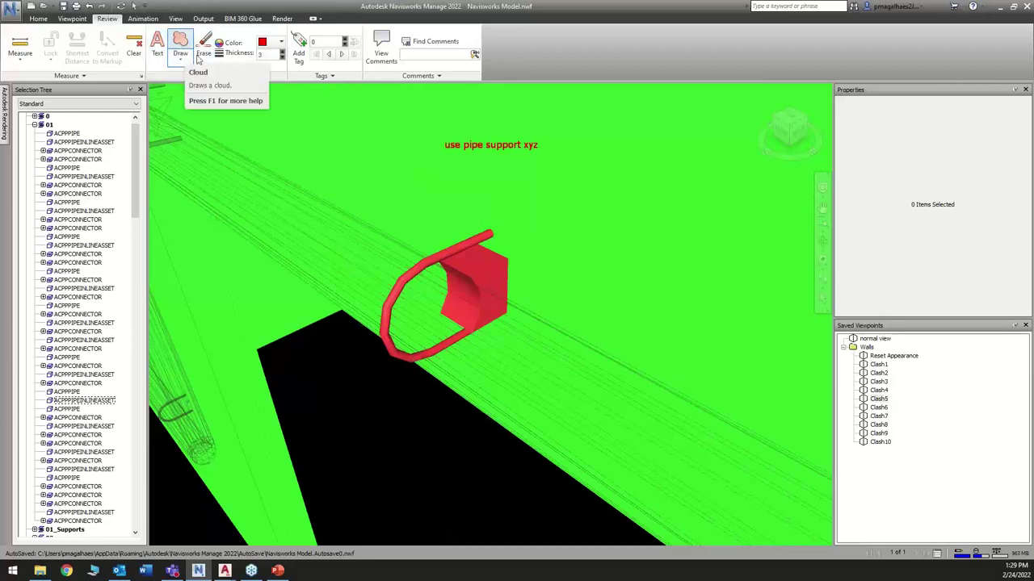
{"action": "left_click", "coordinate": [374, 175]}
{"action": "left_click", "coordinate": [312, 271]}
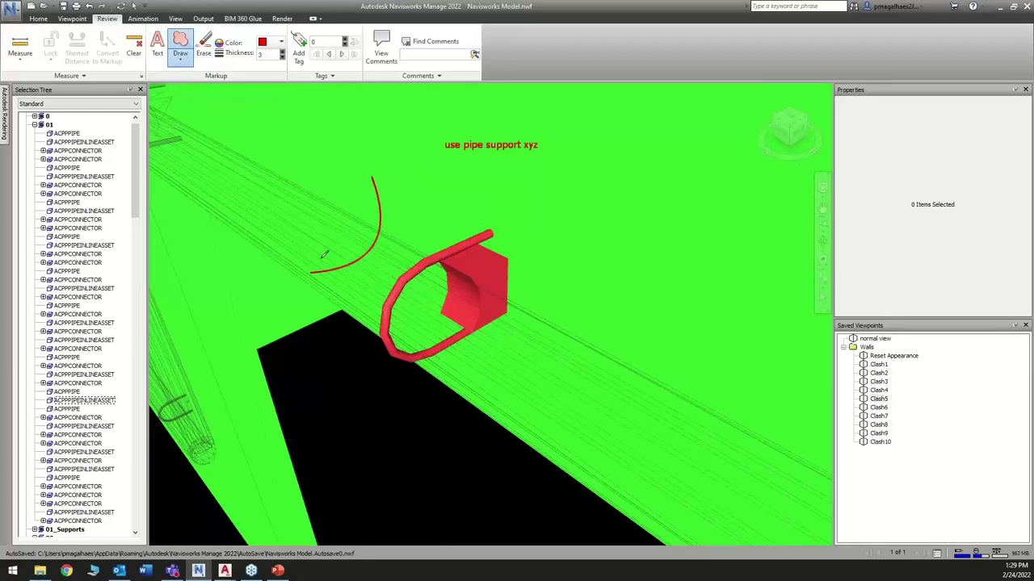
{"action": "right_click", "coordinate": [345, 214]}
{"action": "key", "text": "ctrl+z"}
{"action": "mouse_move", "coordinate": [446, 184]}
{"action": "left_mouse_down"}
{"action": "mouse_move", "coordinate": [559, 200]}
{"action": "mouse_move", "coordinate": [533, 371]}
{"action": "mouse_move", "coordinate": [348, 391]}
{"action": "mouse_move", "coordinate": [310, 208]}
{"action": "mouse_move", "coordinate": [380, 203]}
{"action": "left_mouse_up"}
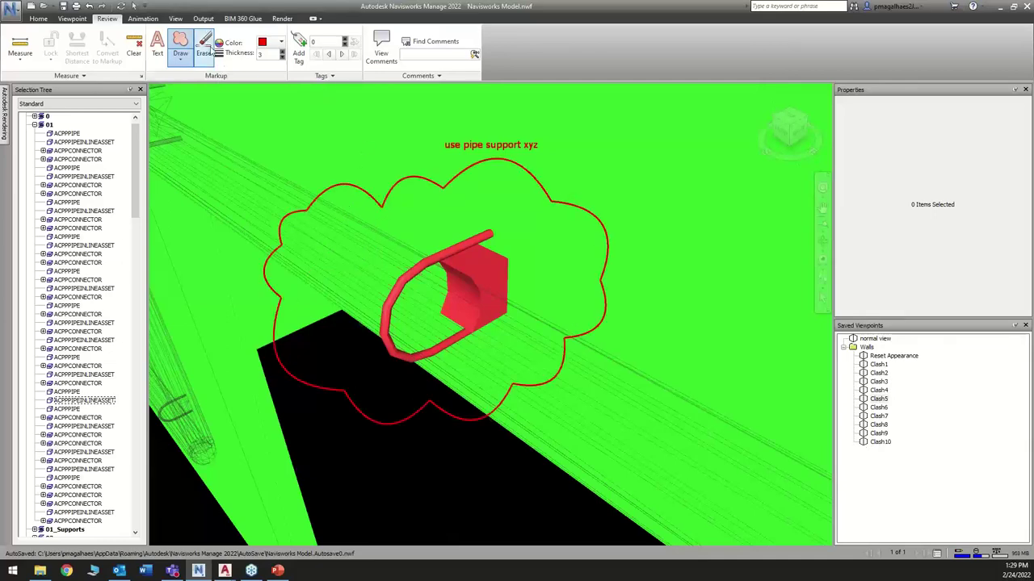
Erase the 'use pipe' text note and switch to the slide show.
{"action": "left_click", "coordinate": [204, 48]}
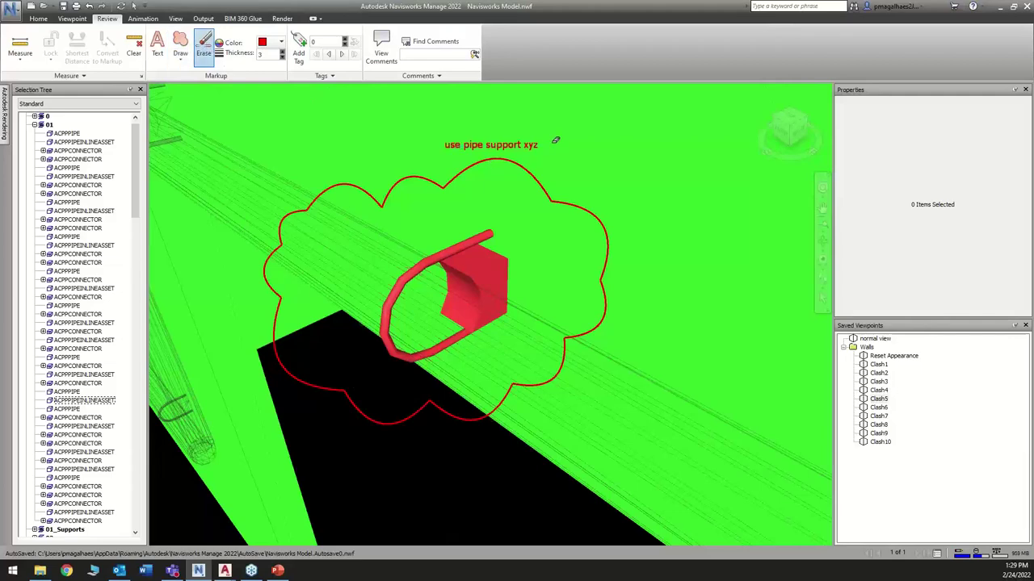
{"action": "mouse_move", "coordinate": [551, 125]}
{"action": "left_mouse_down"}
{"action": "mouse_move", "coordinate": [434, 167]}
{"action": "mouse_move", "coordinate": [442, 158]}
{"action": "left_mouse_up"}
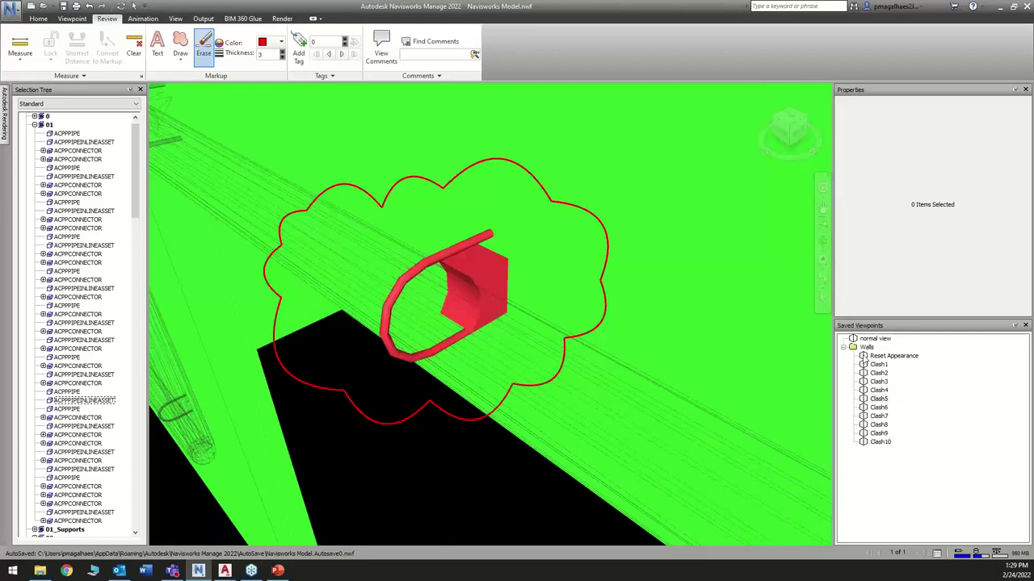
{"action": "key", "text": "alt+Tab"}
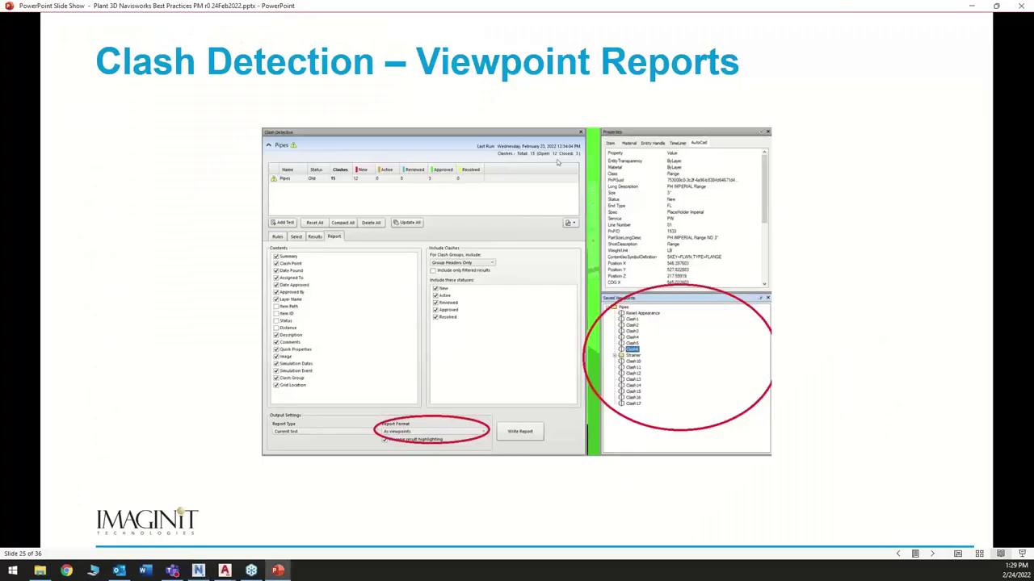
Advance past the Viewpoint Markups, Html Reports and clash settings slides to slide 29, TimeLiner.
{"action": "left_click", "coordinate": [872, 361]}
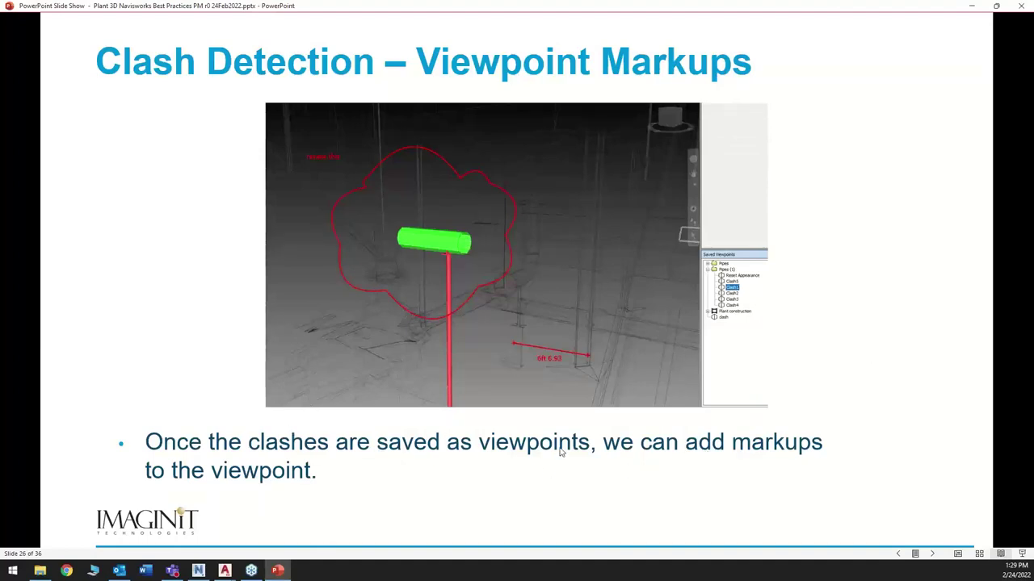
{"action": "left_click", "coordinate": [824, 354]}
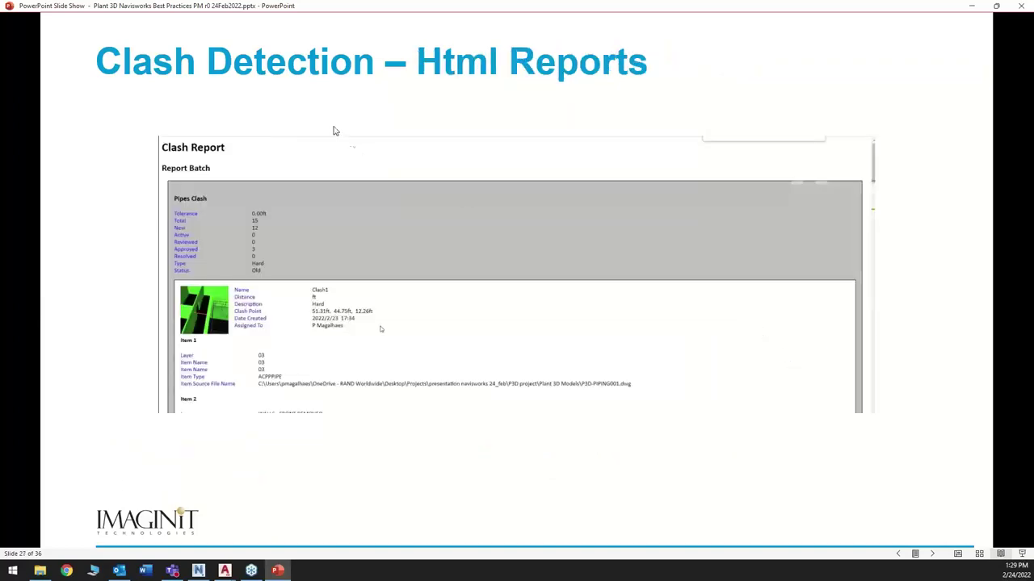
{"action": "left_click", "coordinate": [608, 81]}
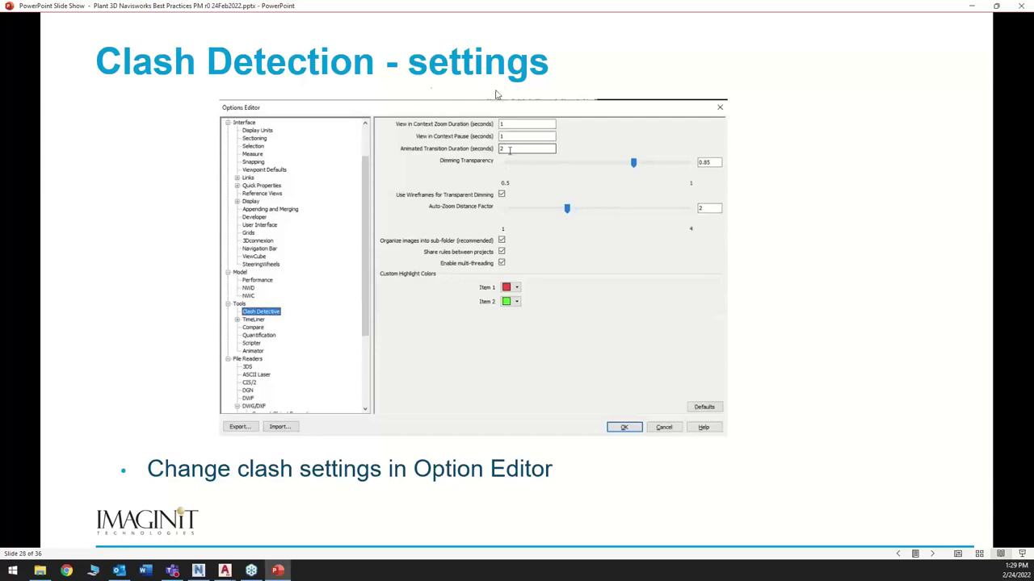
{"action": "left_click", "coordinate": [563, 96]}
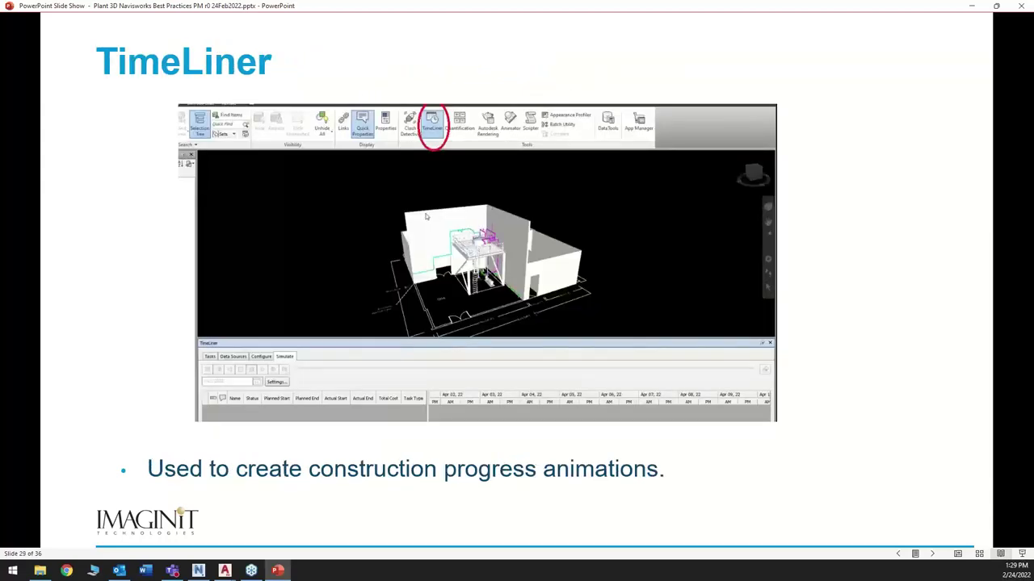
Back in Navisworks, erase the cloud markup, return to normal view and the Select tool.
{"action": "key", "text": "alt+Tab"}
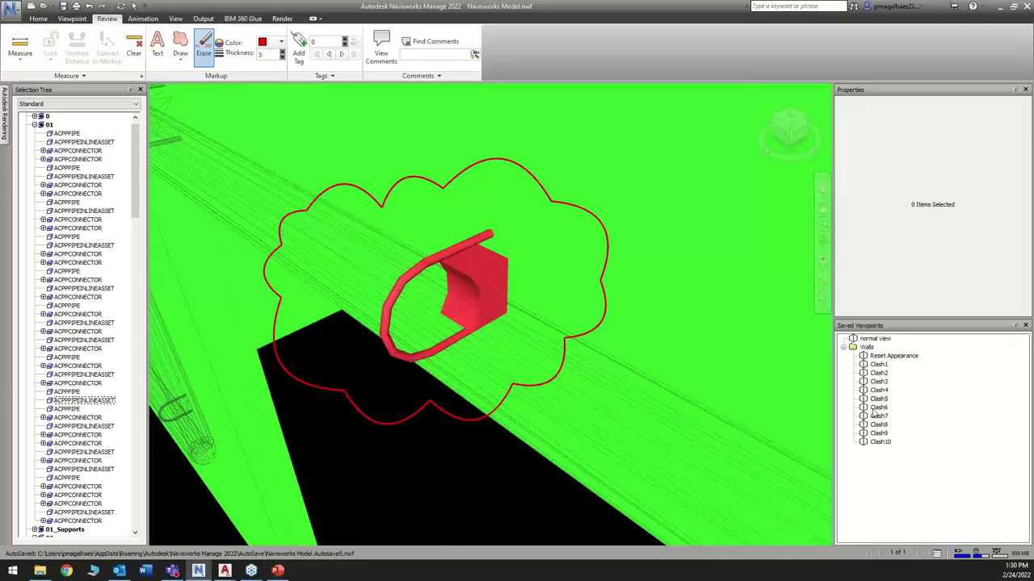
{"action": "left_click", "coordinate": [585, 295]}
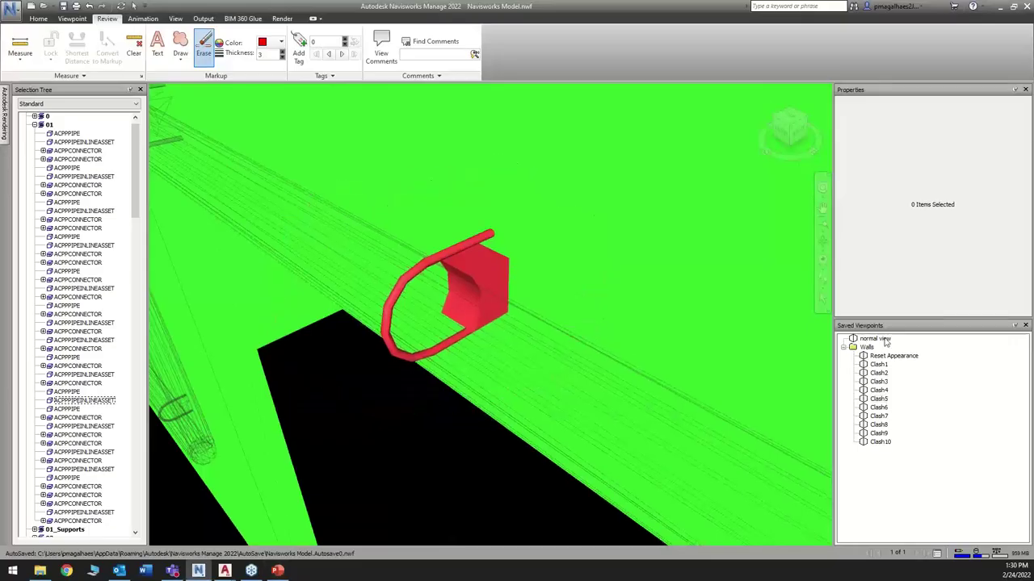
{"action": "left_click", "coordinate": [870, 340]}
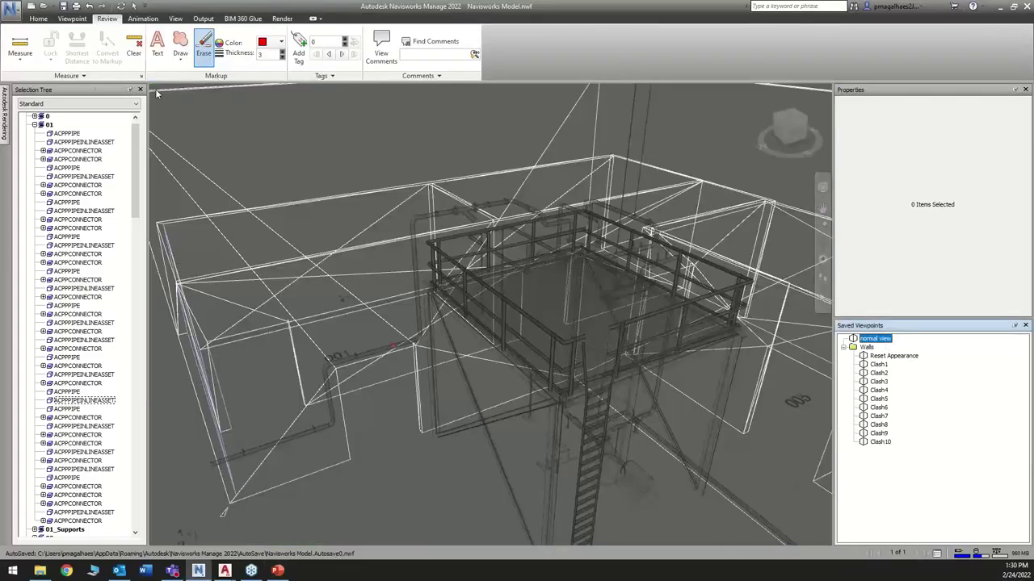
{"action": "left_click", "coordinate": [38, 18]}
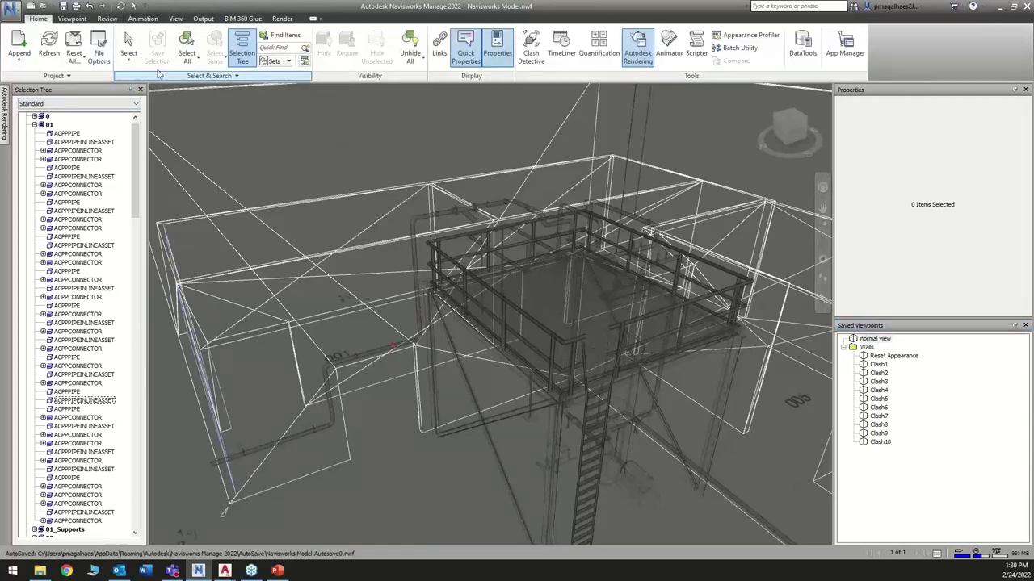
{"action": "left_click", "coordinate": [128, 47]}
{"action": "scroll", "coordinate": [357, 226], "scroll_direction": "down", "scroll_amount": 5}
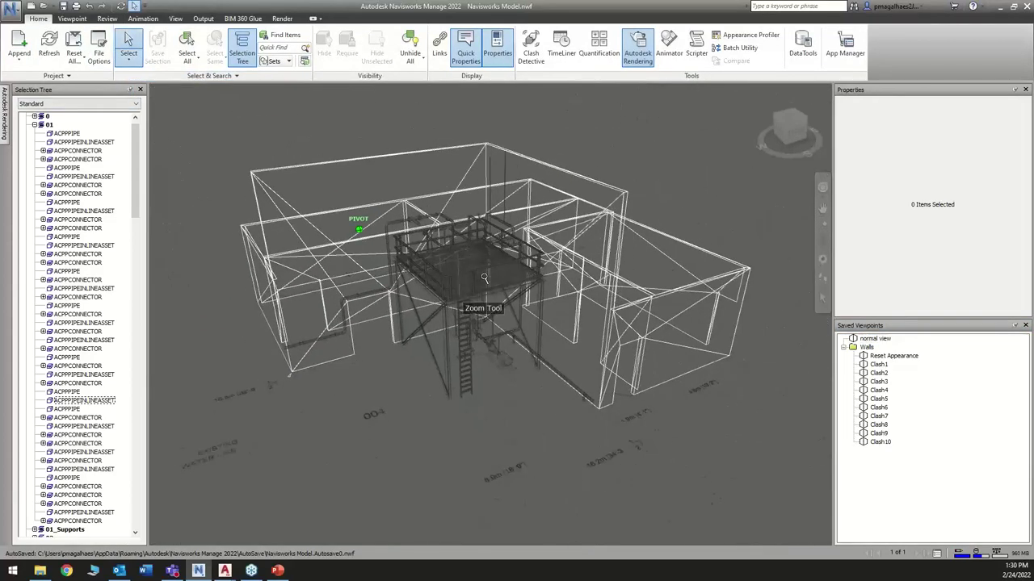
Visit Clash1 and Clash3, reopen Clash Detective on the Walls test, and restore original colours.
{"action": "left_click", "coordinate": [533, 47]}
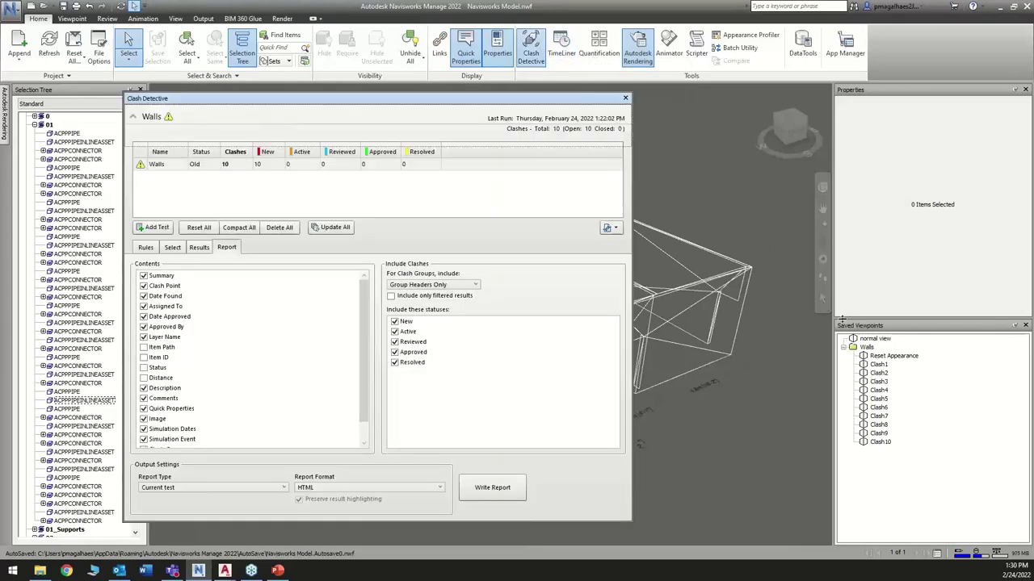
{"action": "left_click", "coordinate": [625, 98]}
{"action": "left_click", "coordinate": [531, 47]}
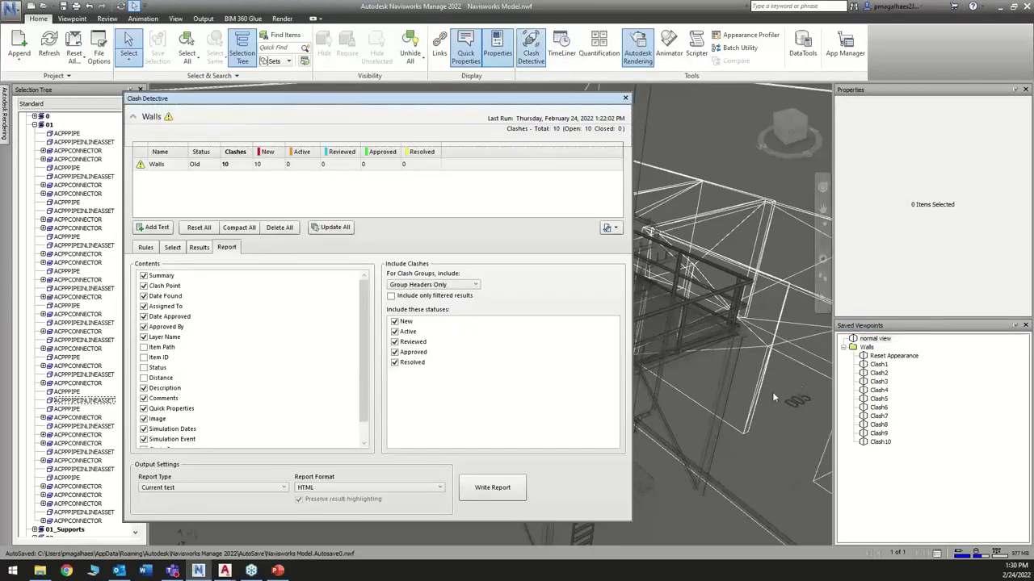
{"action": "left_click", "coordinate": [878, 364]}
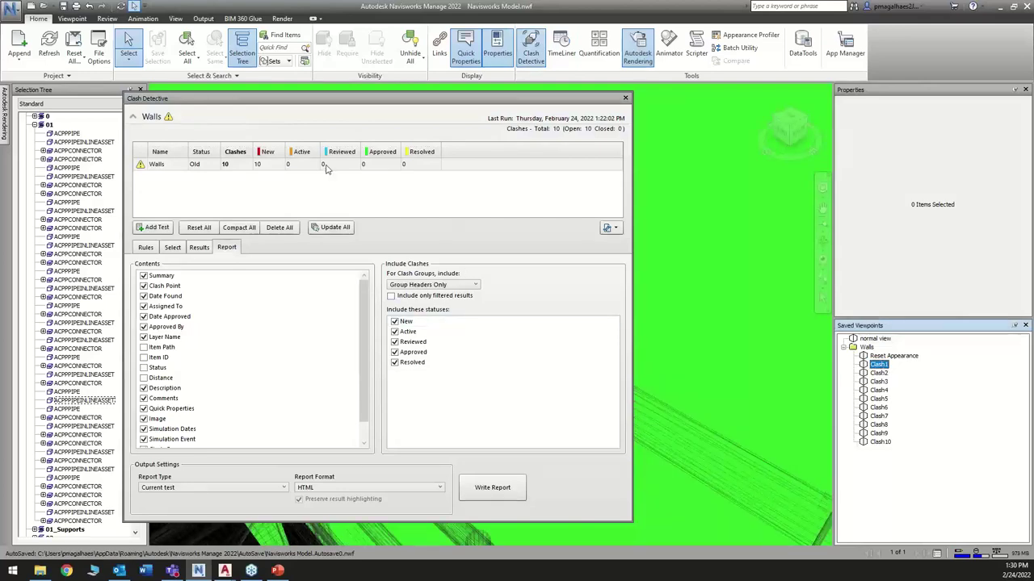
{"action": "left_click", "coordinate": [625, 97]}
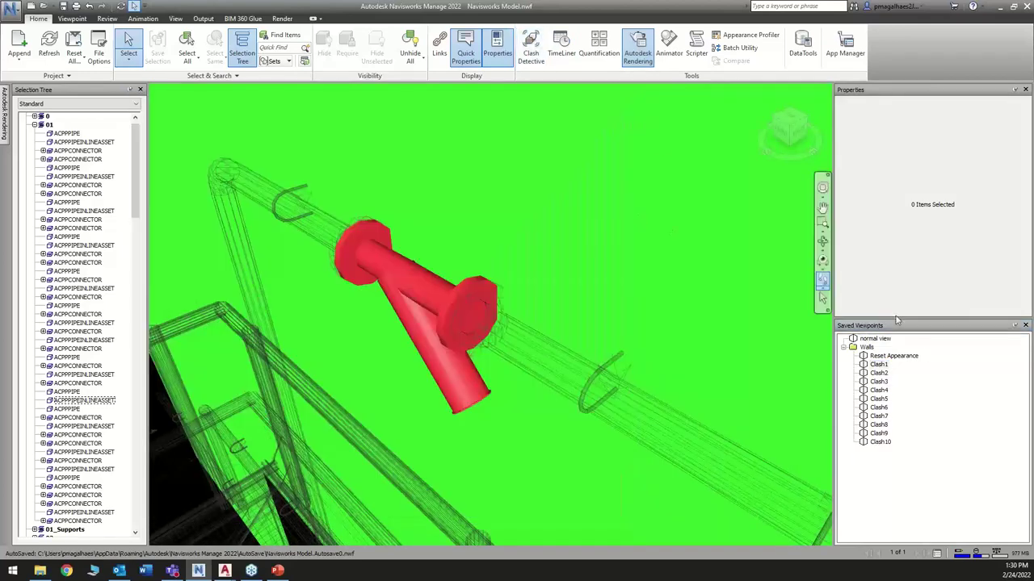
{"action": "left_click", "coordinate": [879, 382]}
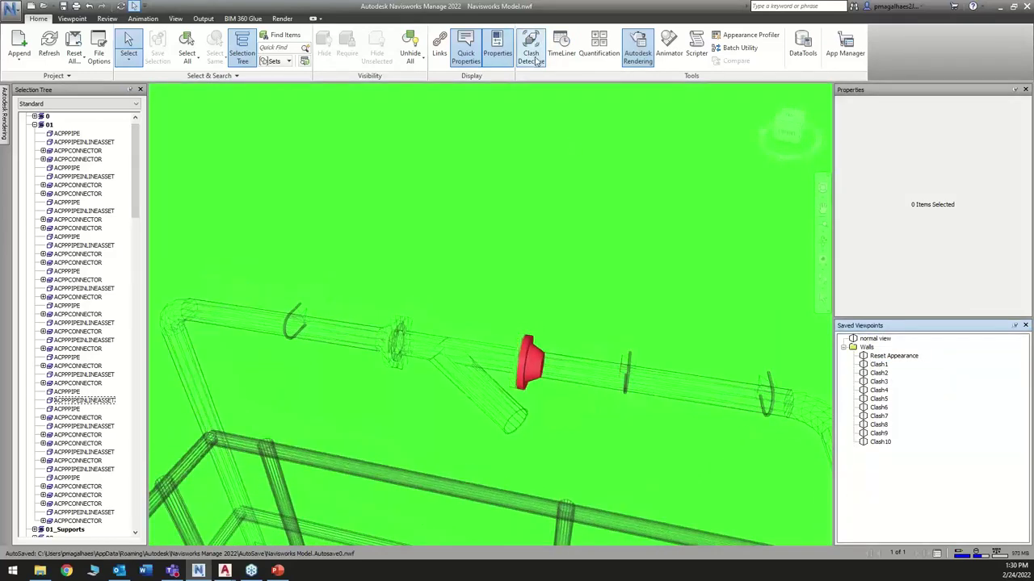
{"action": "left_click", "coordinate": [533, 53]}
{"action": "left_click", "coordinate": [200, 165]}
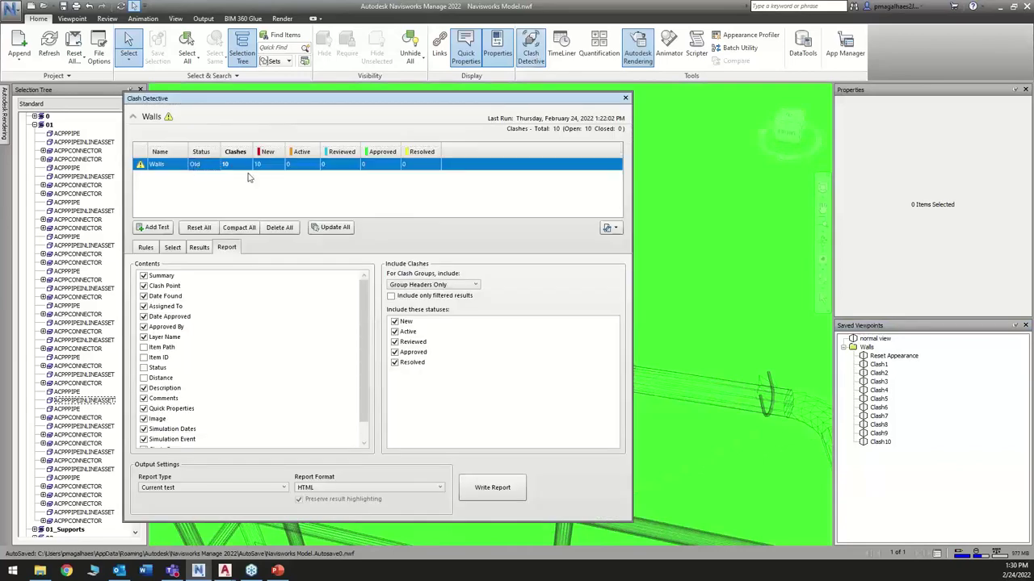
{"action": "left_click", "coordinate": [886, 404]}
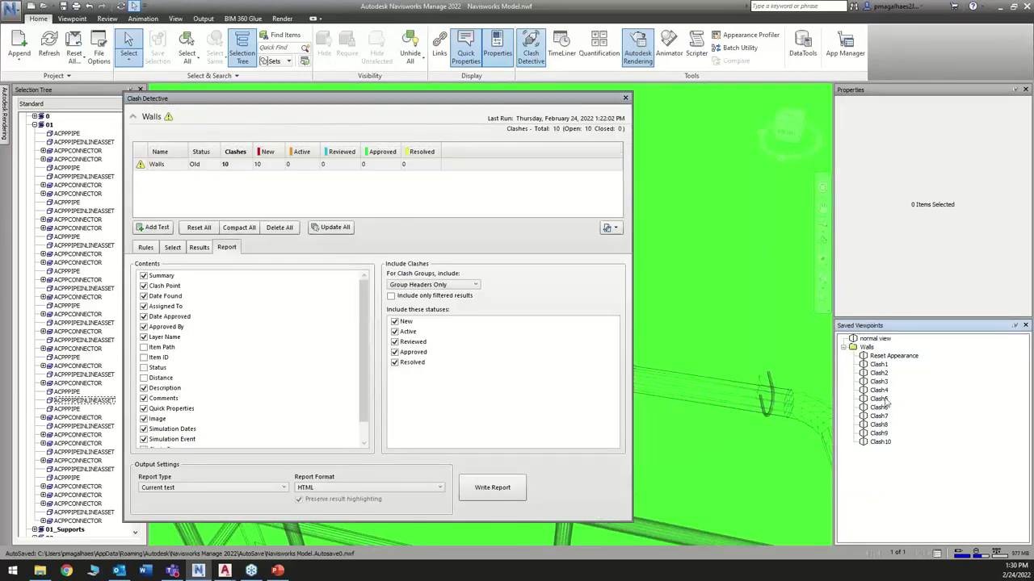
{"action": "left_click", "coordinate": [888, 356]}
Close Clash Detective and return the model to the normal view viewpoint.
{"action": "left_click", "coordinate": [626, 98]}
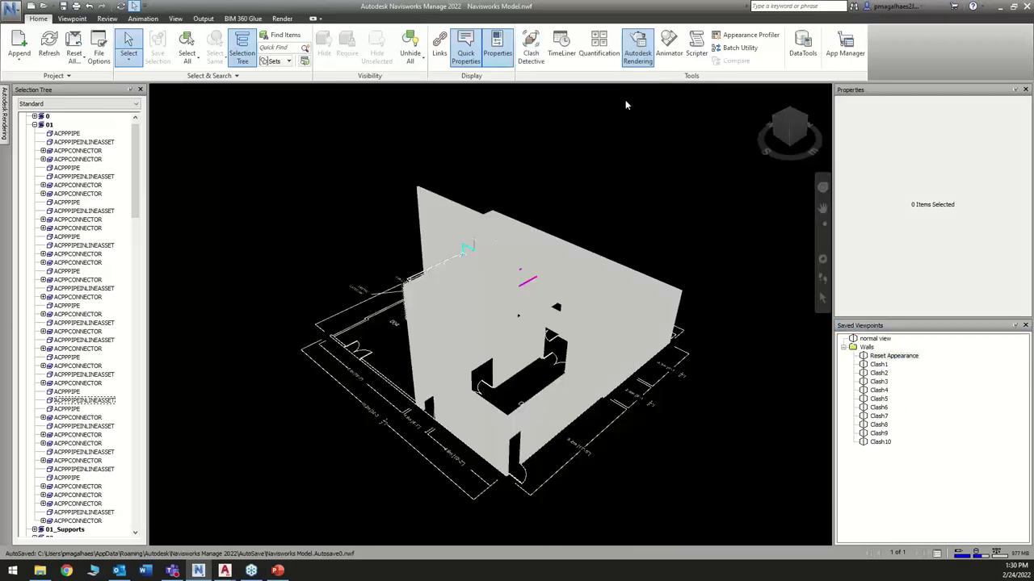
{"action": "left_click", "coordinate": [875, 339]}
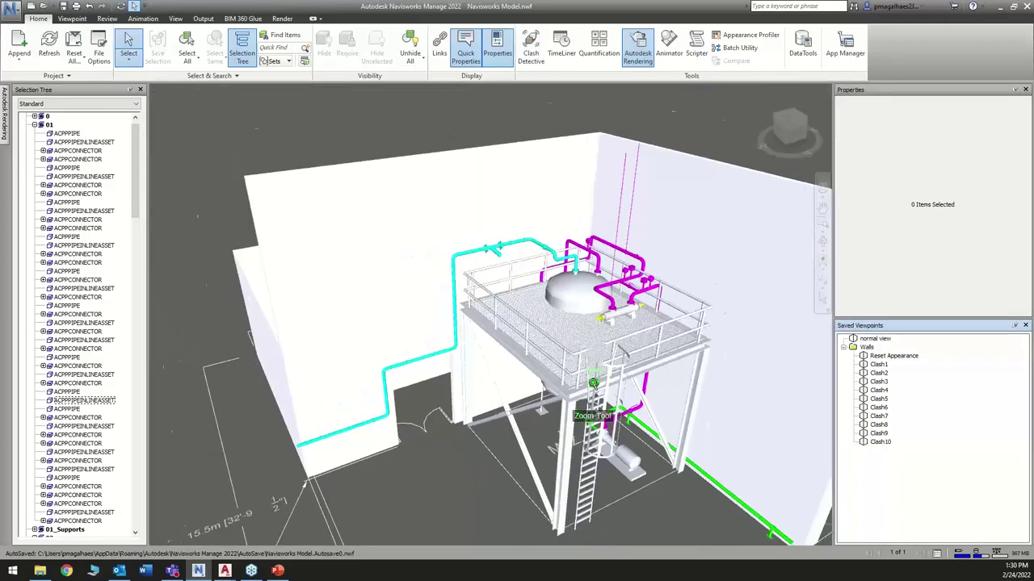
{"action": "left_click_drag", "start_coordinate": [632, 404], "coordinate": [627, 401]}
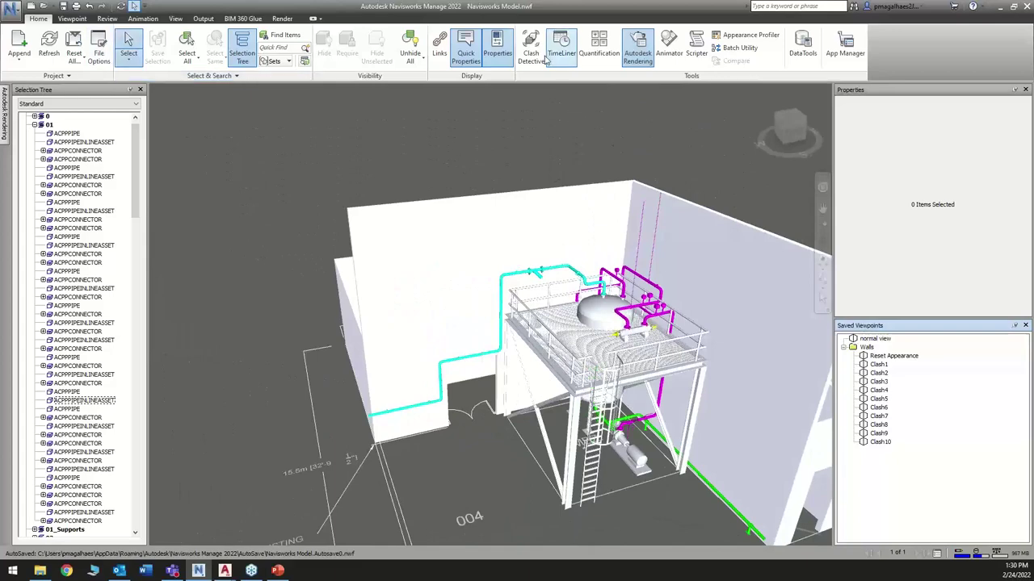
{"action": "middle_click_drag", "start_coordinate": [699, 275], "coordinate": [587, 134], "text": "shift"}
Open the empty TimeLiner panel below the plant model.
{"action": "left_click", "coordinate": [565, 50]}
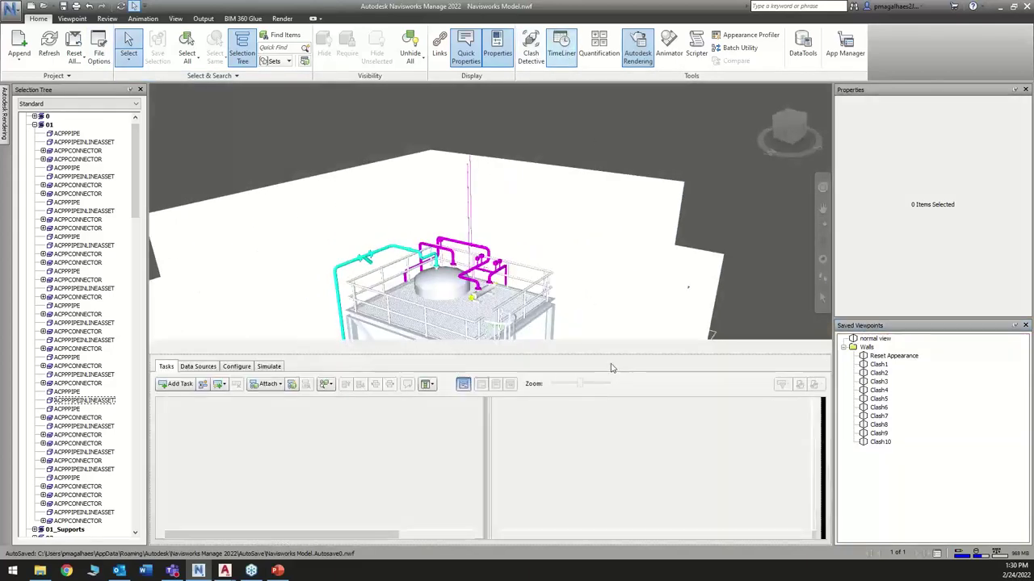
{"action": "middle_click_drag", "start_coordinate": [536, 303], "coordinate": [485, 296], "text": "shift"}
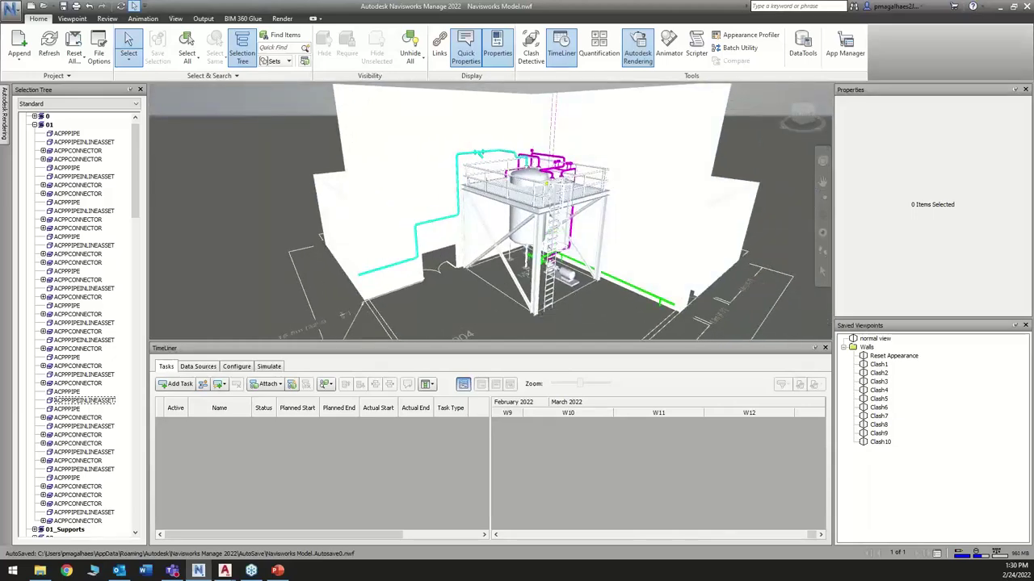
{"action": "key", "text": "alt+Tab"}
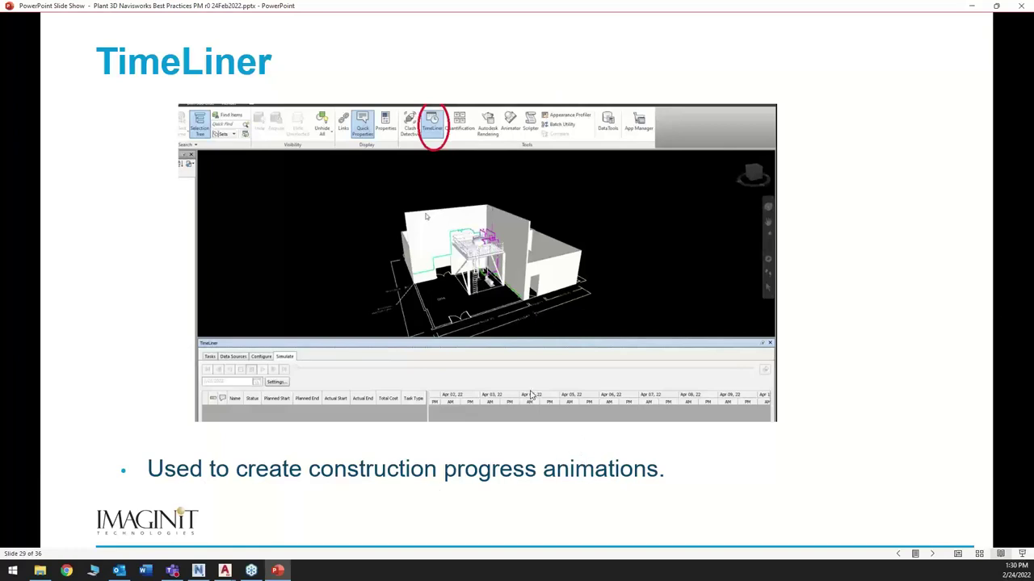
{"action": "key", "text": "alt+Tab"}
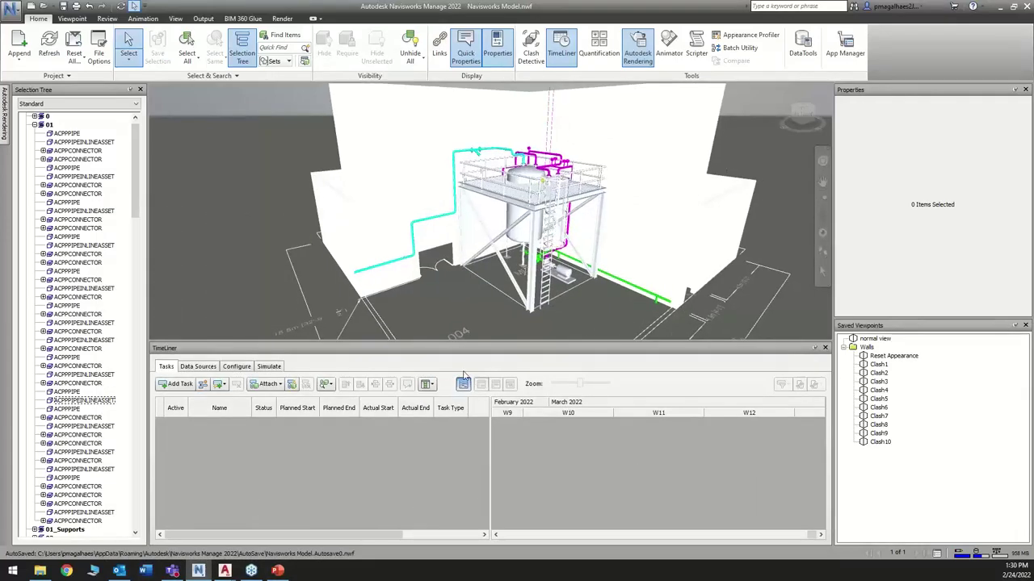
Show the saved sets and delete the Line number 01 and XML search sets.
{"action": "left_click", "coordinate": [281, 63]}
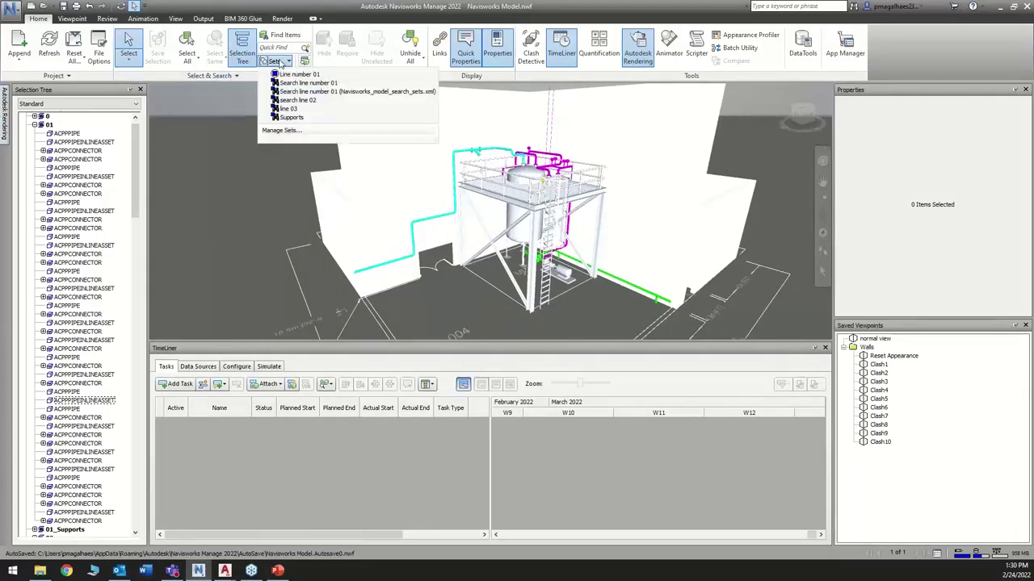
{"action": "left_click", "coordinate": [282, 131]}
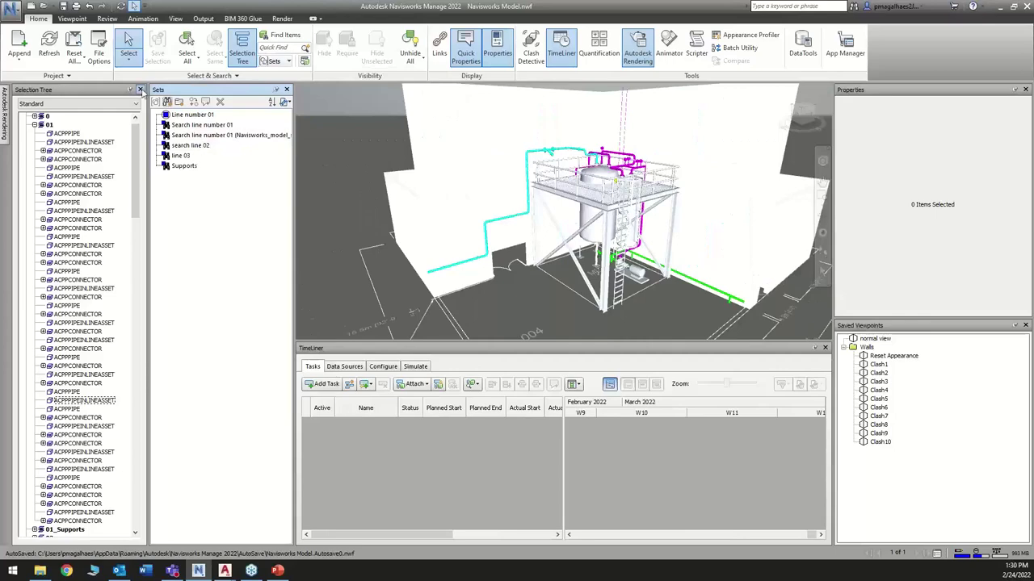
{"action": "left_click", "coordinate": [139, 90]}
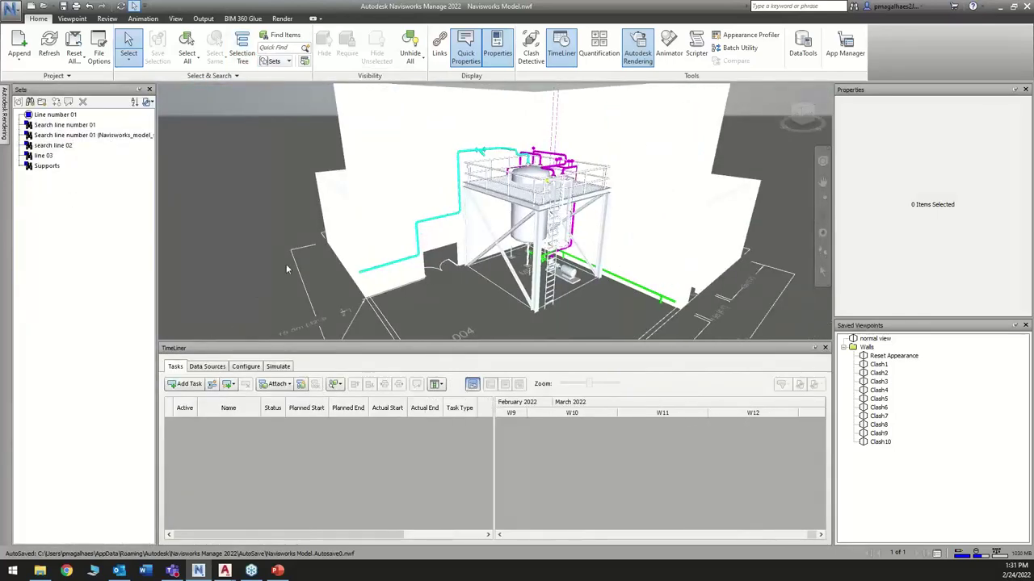
{"action": "left_click", "coordinate": [52, 114]}
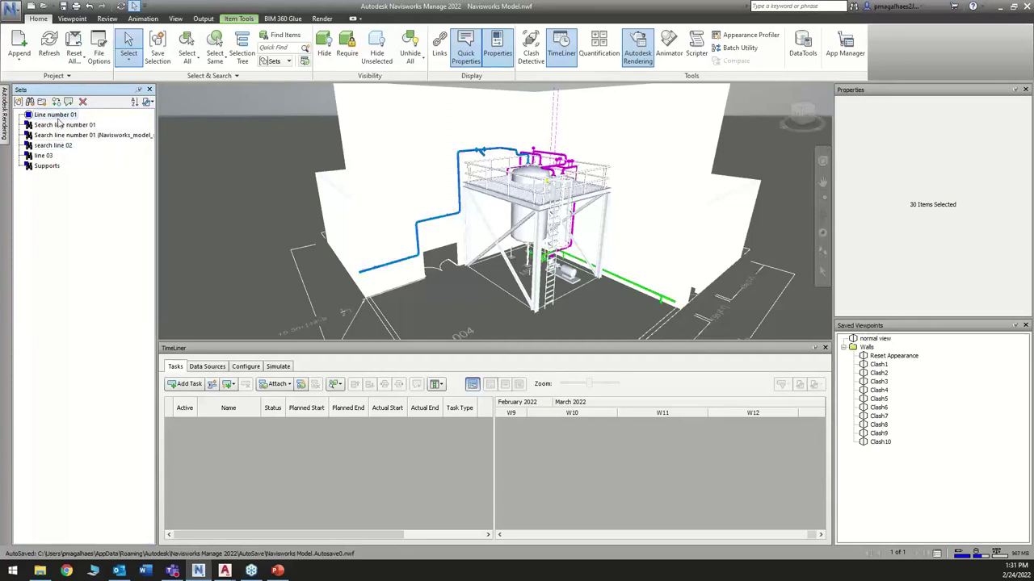
{"action": "key", "text": "Delete"}
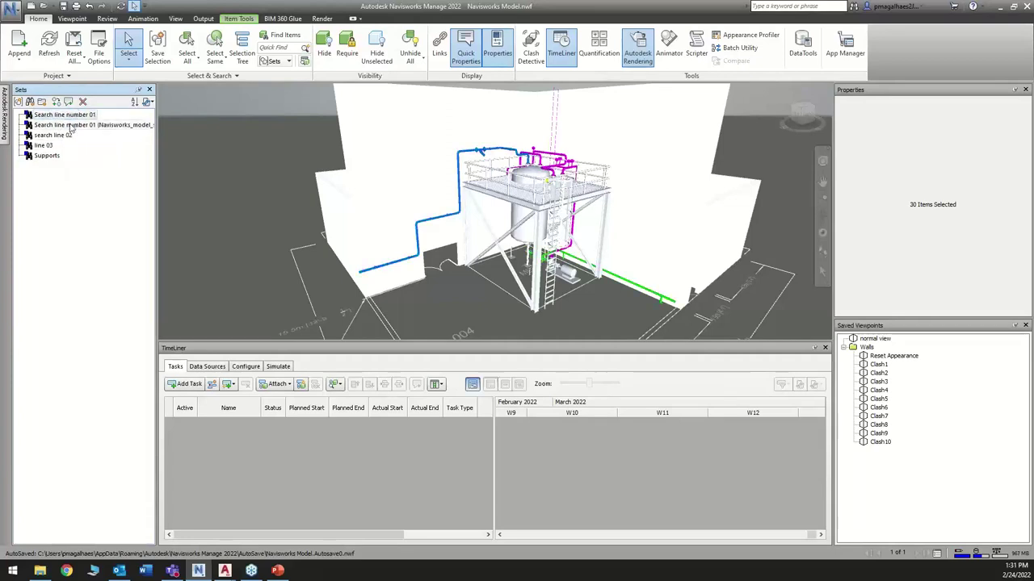
{"action": "left_click", "coordinate": [69, 125]}
{"action": "key", "text": "Delete"}
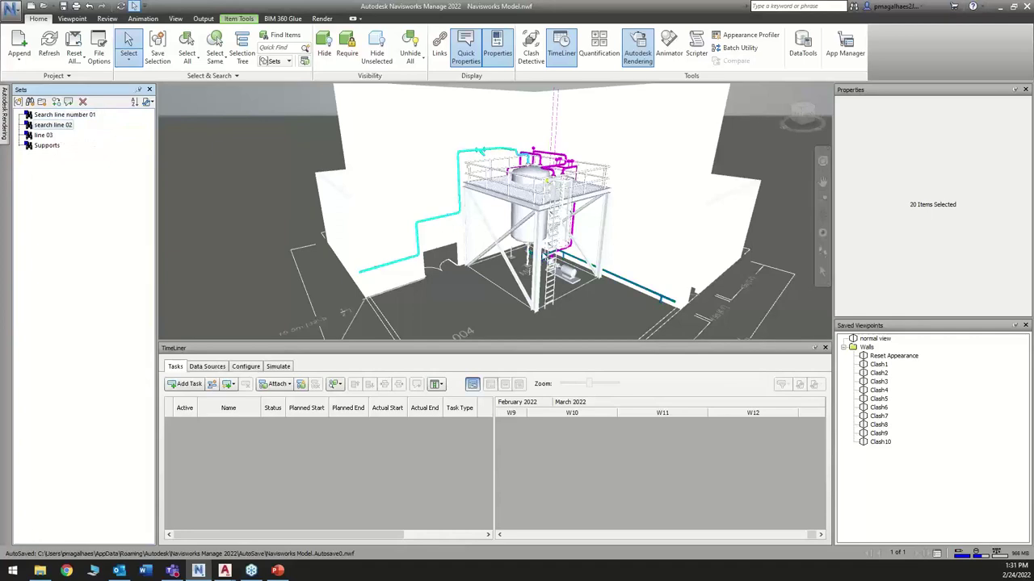
Select the Supports set and inspect the pump's properties.
{"action": "left_click", "coordinate": [47, 146]}
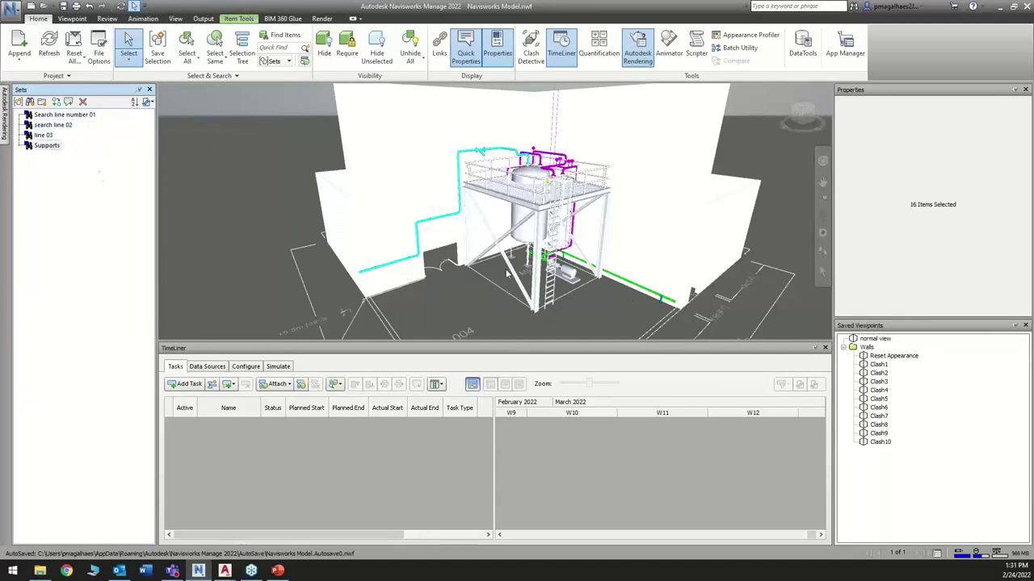
{"action": "scroll", "coordinate": [593, 305], "scroll_direction": "up", "scroll_amount": 6}
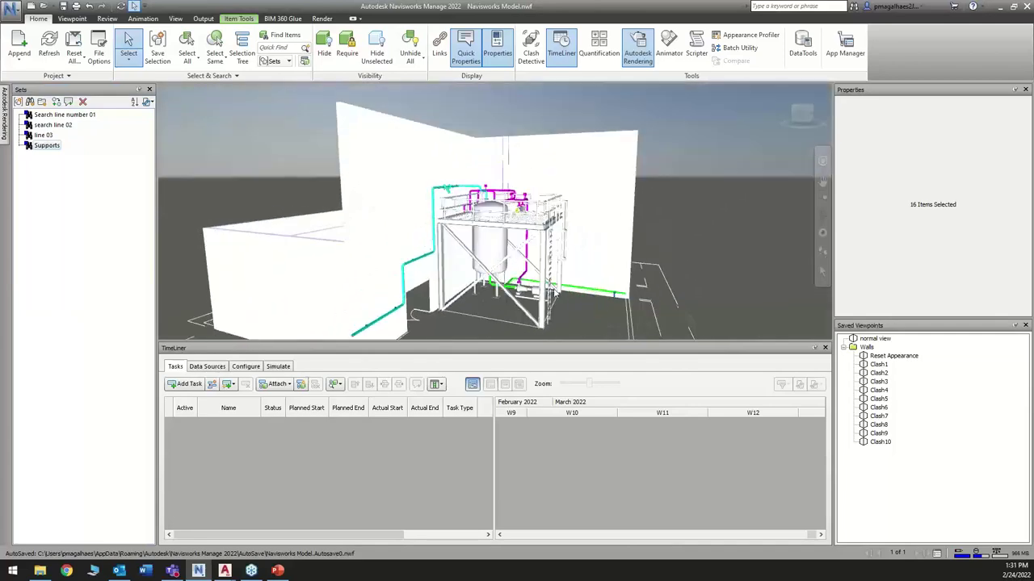
{"action": "left_click", "coordinate": [512, 282]}
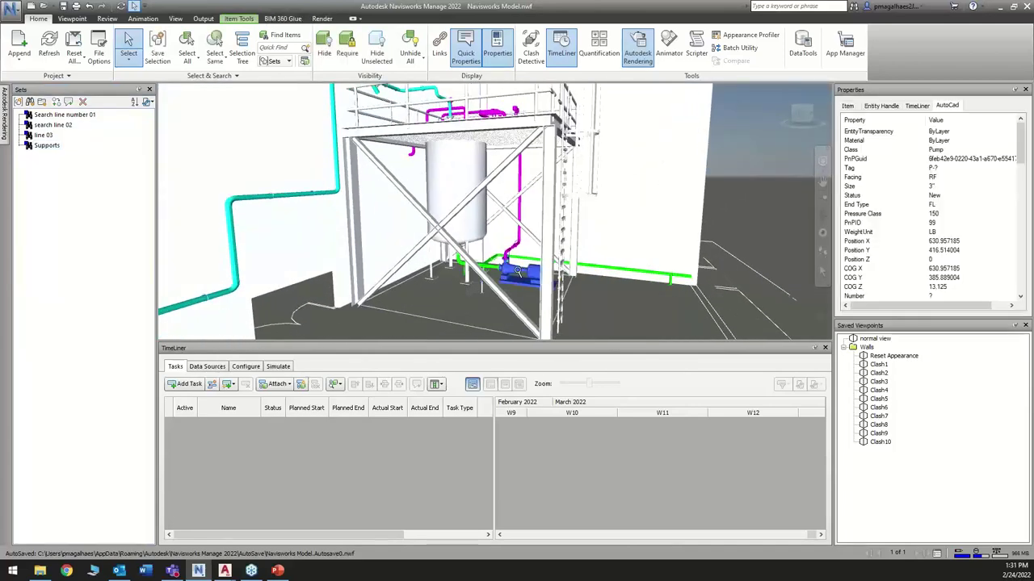
{"action": "scroll", "coordinate": [533, 291], "scroll_direction": "down", "scroll_amount": 5}
{"action": "key", "text": "Escape"}
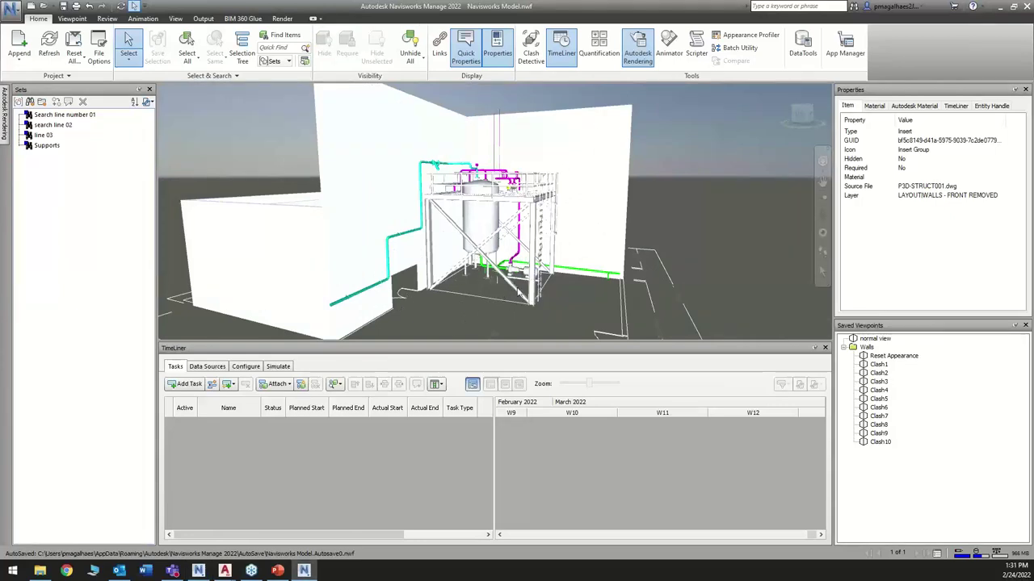
Relaunch Navisworks after the crash and decline reloading from the auto-save point.
{"action": "key", "text": "super+d"}
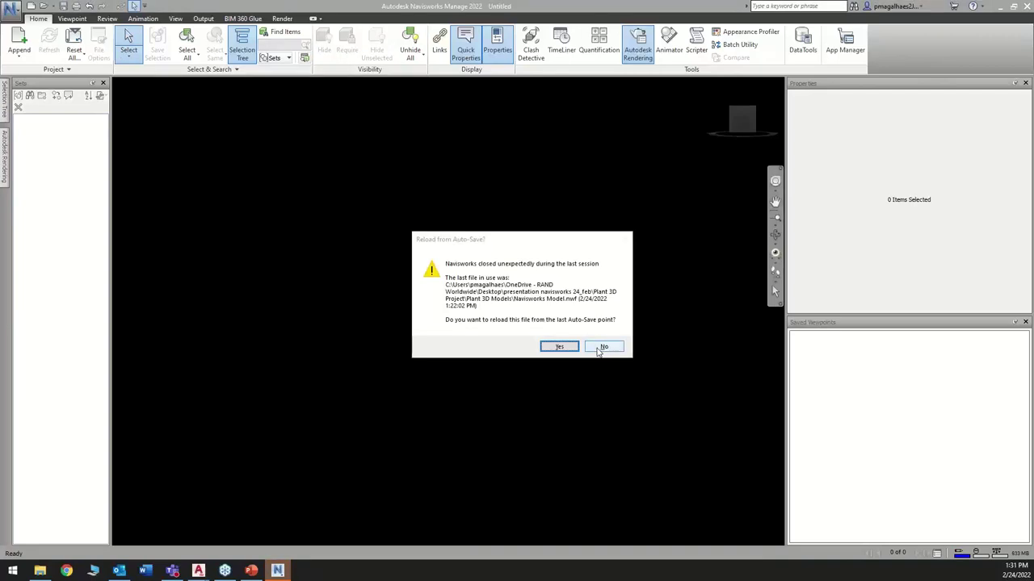
{"action": "left_click", "coordinate": [604, 348]}
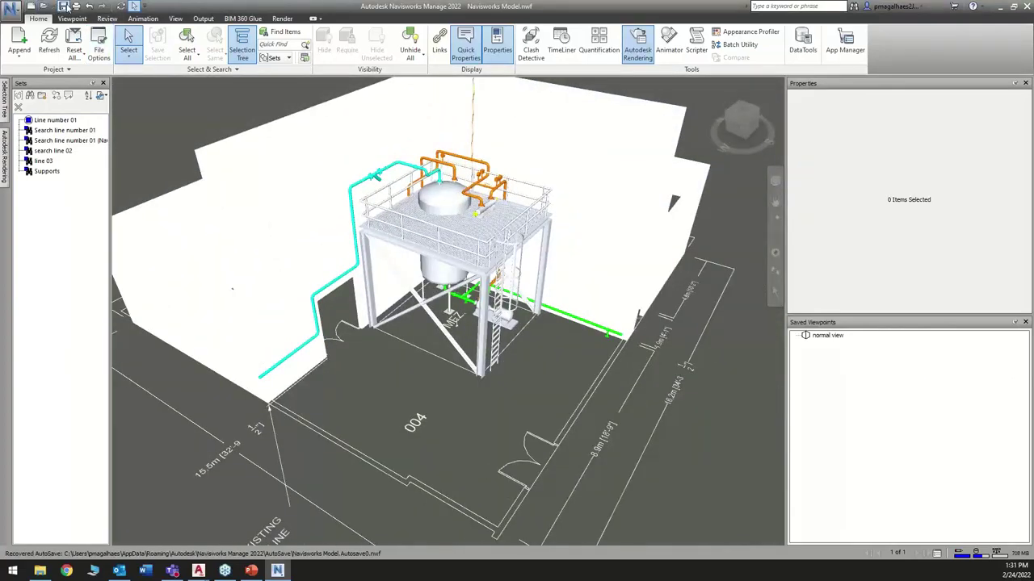
Add four TimeLiner tasks and name the first one Walls.
{"action": "left_click", "coordinate": [562, 44]}
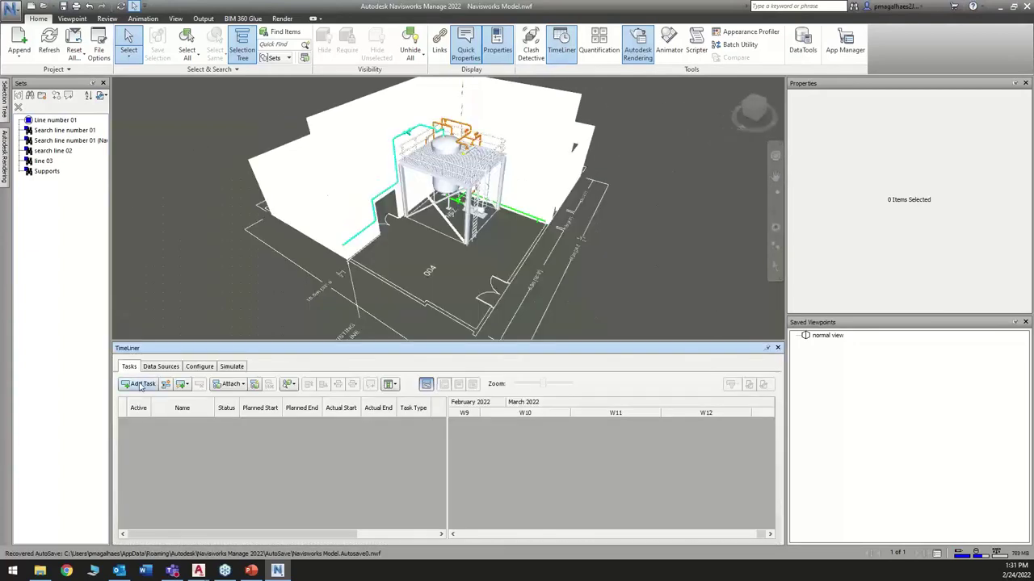
{"action": "left_click", "coordinate": [142, 384]}
{"action": "left_click", "coordinate": [146, 385]}
{"action": "left_click", "coordinate": [147, 385]}
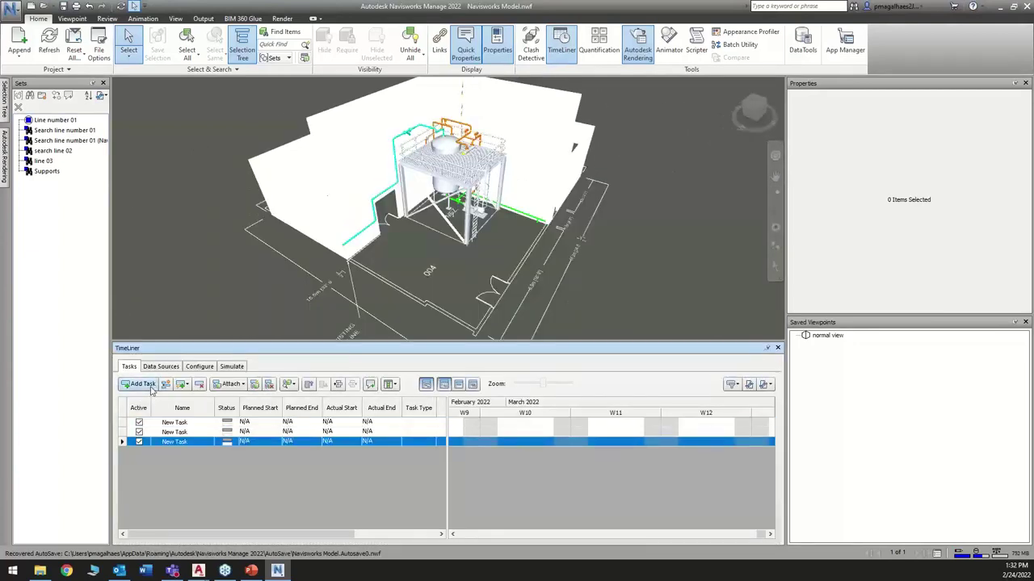
{"action": "left_click", "coordinate": [149, 386]}
{"action": "left_click", "coordinate": [199, 425]}
{"action": "left_click", "coordinate": [198, 425]}
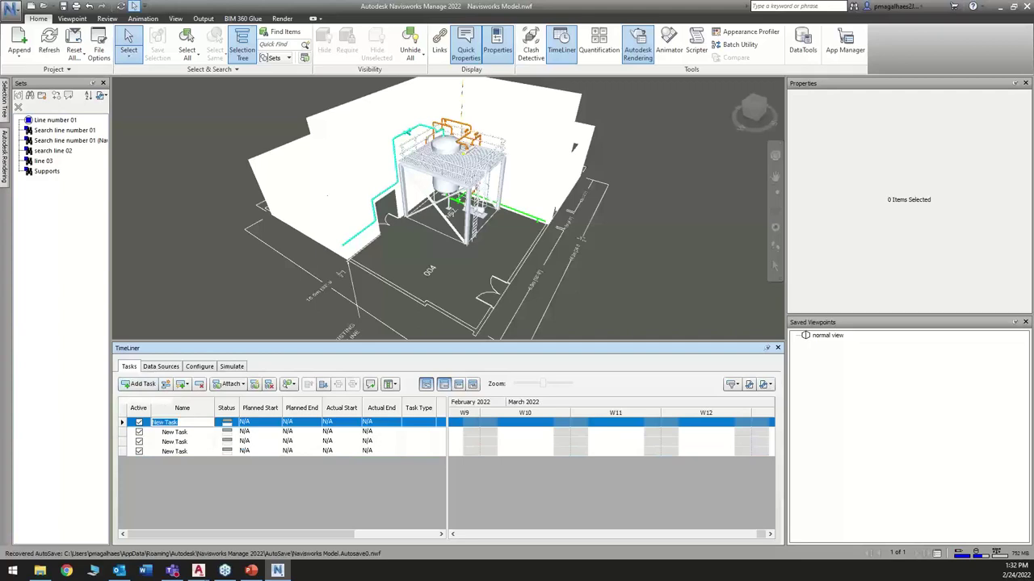
{"action": "type", "text": "Walls"}
{"action": "key", "text": "Return"}
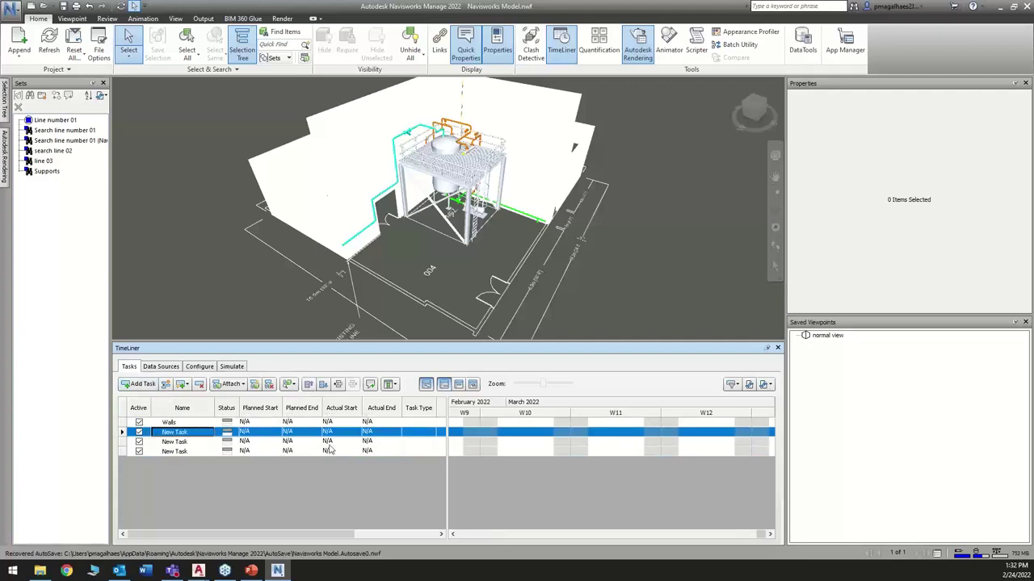
Create a Green 60% appearance definition with green colour and 60 transparency.
{"action": "left_click", "coordinate": [198, 367]}
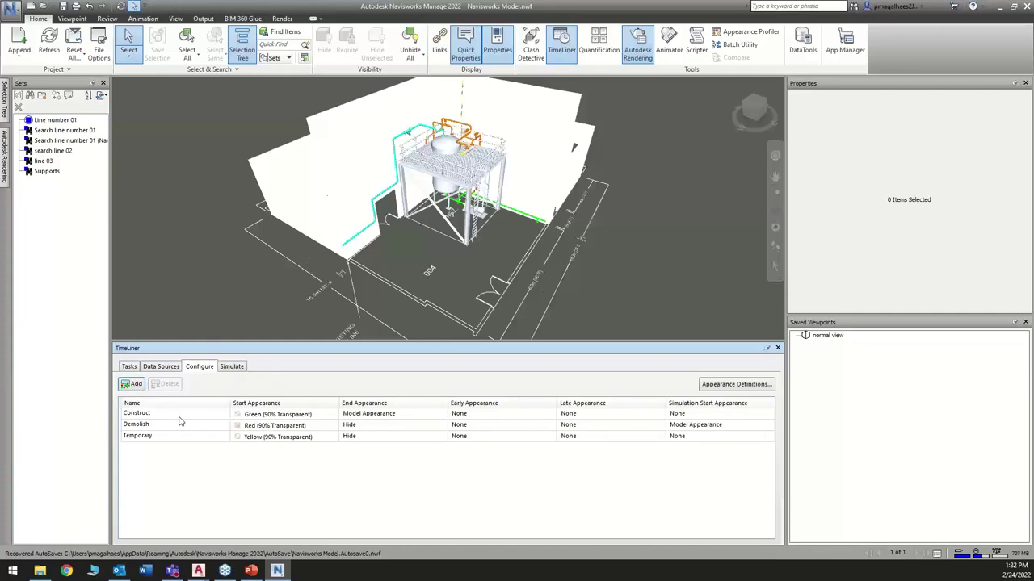
{"action": "left_click", "coordinate": [736, 384]}
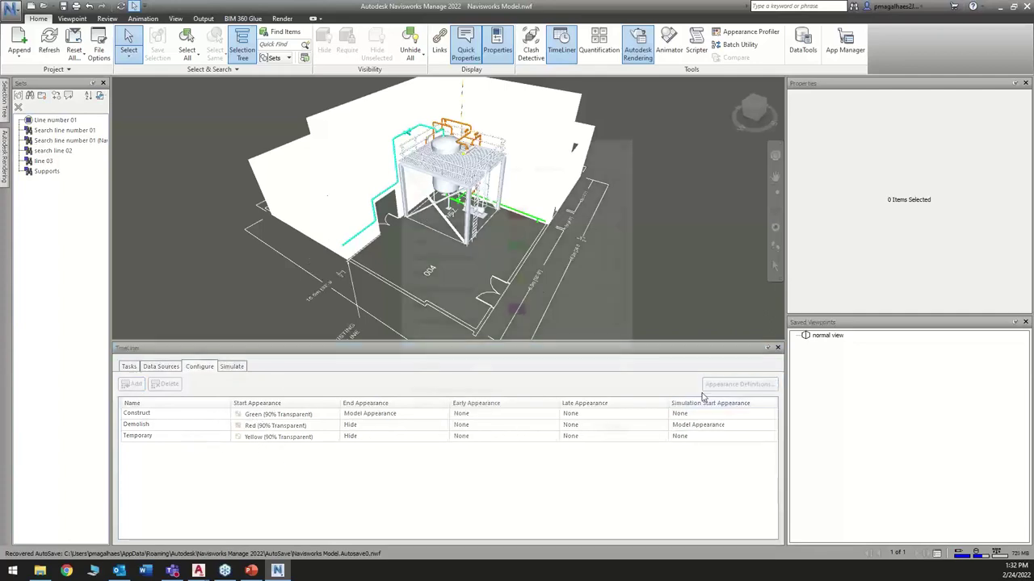
{"action": "left_click", "coordinate": [420, 372]}
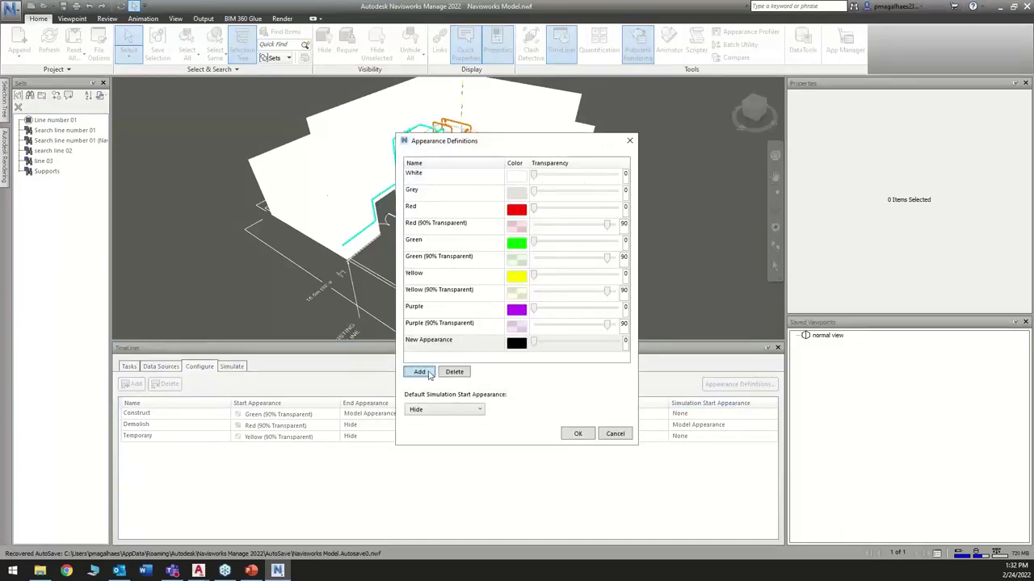
{"action": "left_click", "coordinate": [478, 346]}
{"action": "left_click", "coordinate": [455, 341]}
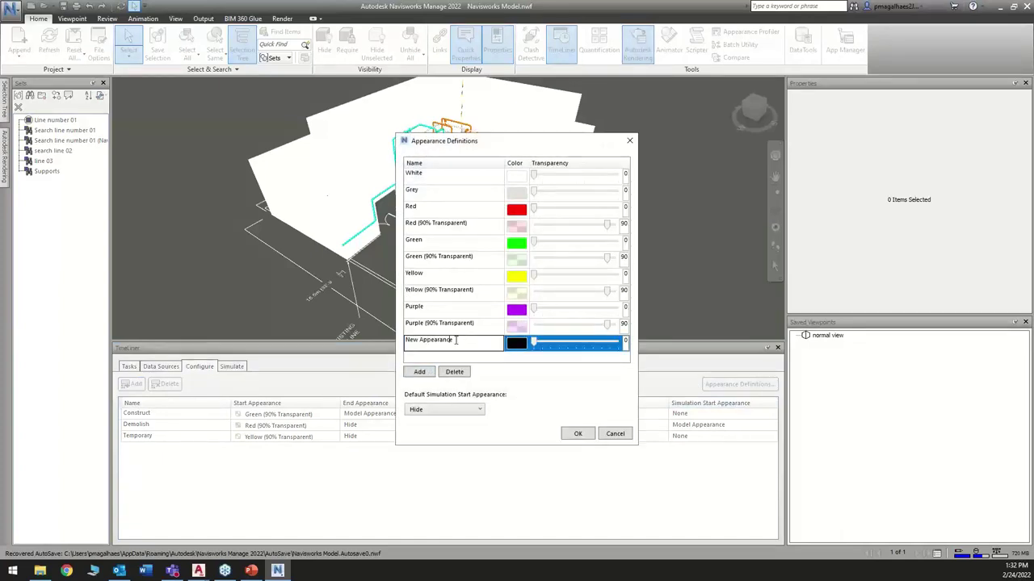
{"action": "left_click_drag", "start_coordinate": [421, 338], "coordinate": [378, 329]}
{"action": "type", "text": "Green 60%"}
{"action": "left_click", "coordinate": [516, 343]}
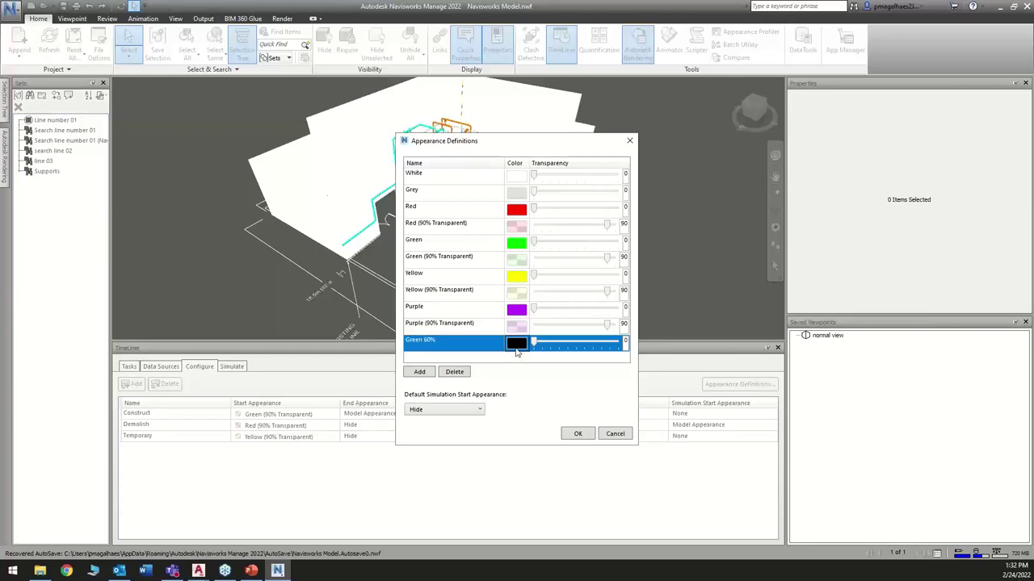
{"action": "left_click", "coordinate": [495, 184]}
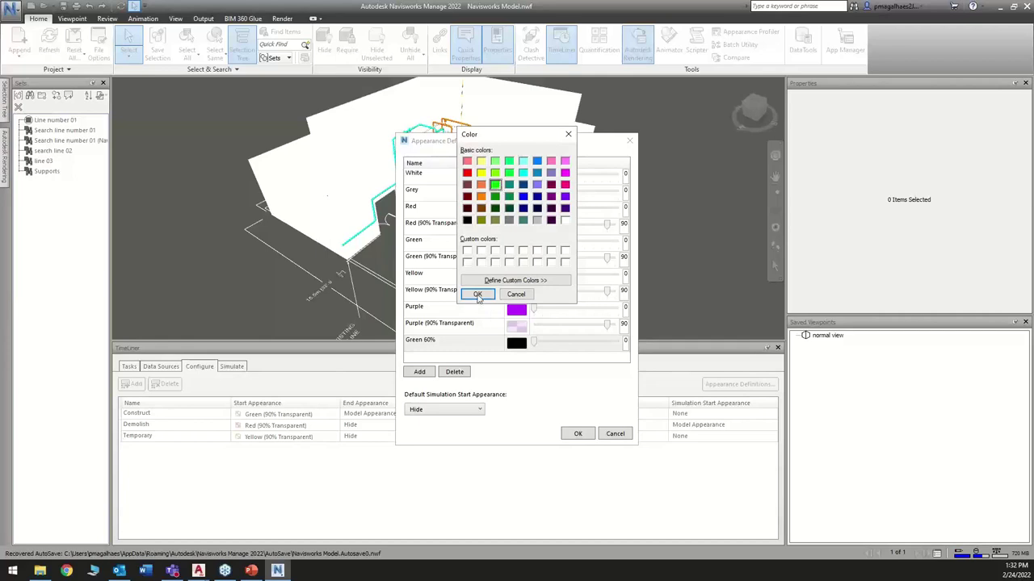
{"action": "left_click", "coordinate": [477, 294]}
{"action": "left_click", "coordinate": [622, 340]}
{"action": "type", "text": "60"}
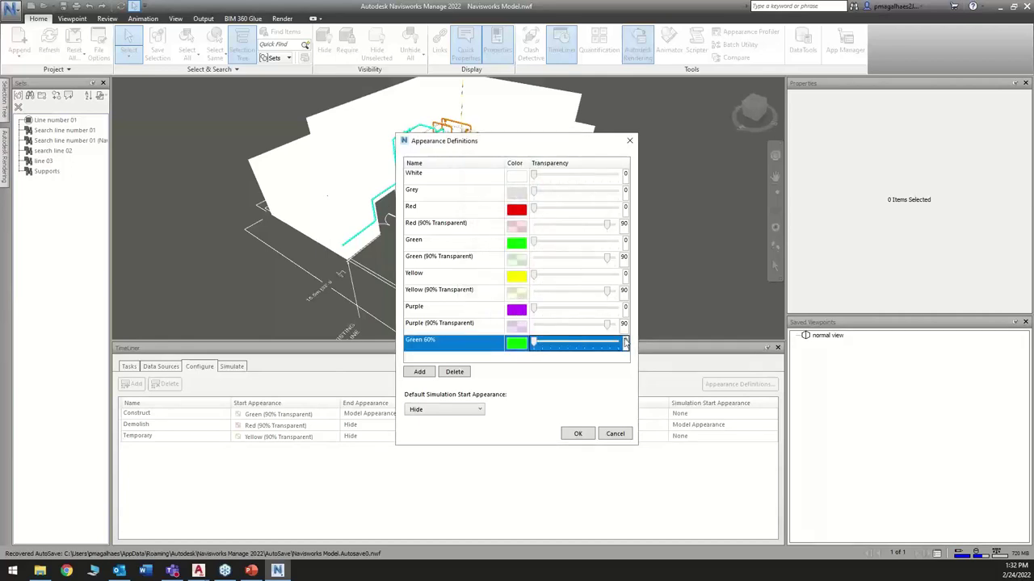
{"action": "left_click", "coordinate": [574, 433]}
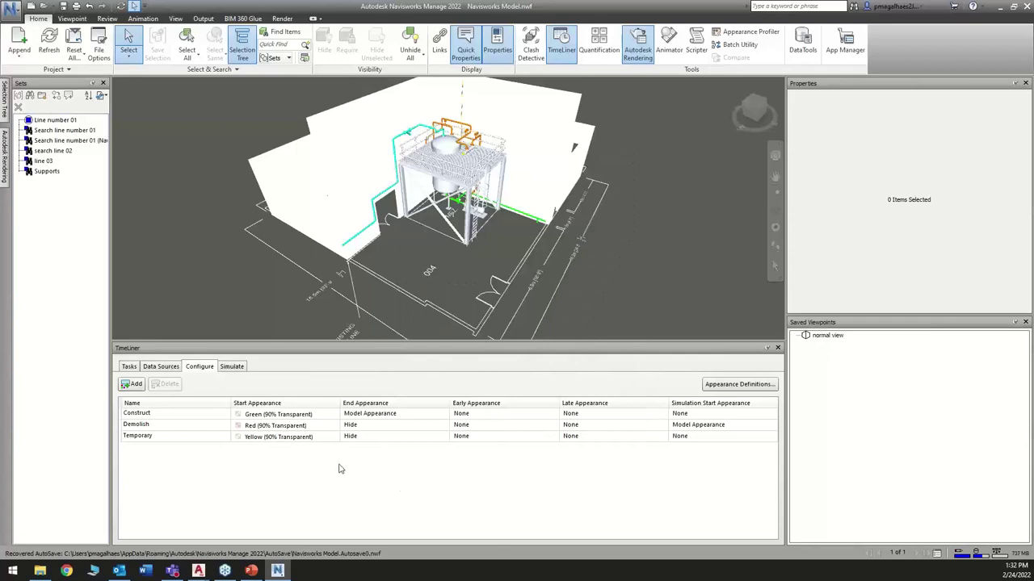
Add a new task type named New build.
{"action": "left_click", "coordinate": [132, 385]}
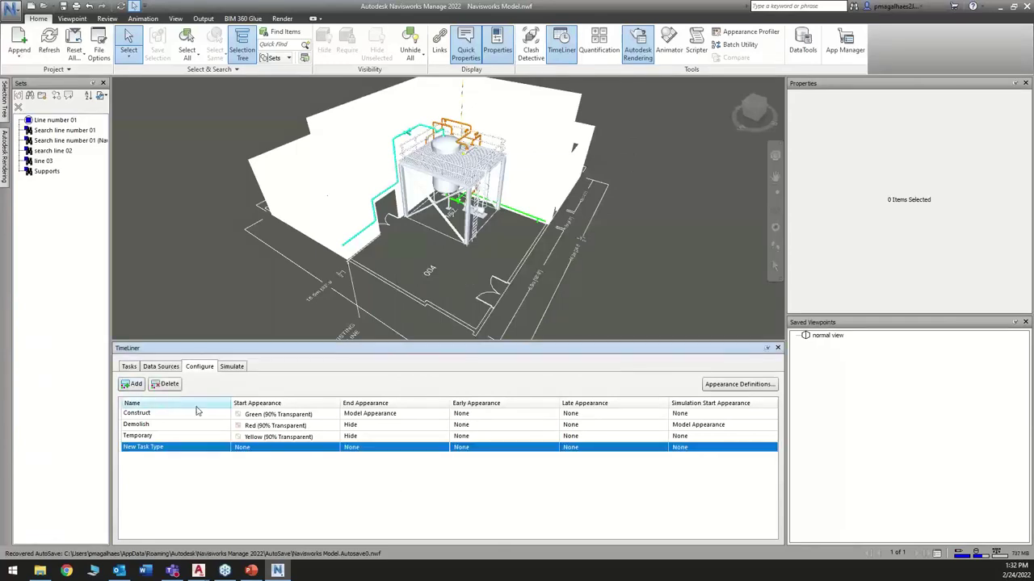
{"action": "left_click", "coordinate": [168, 452]}
{"action": "type", "text": "N"}
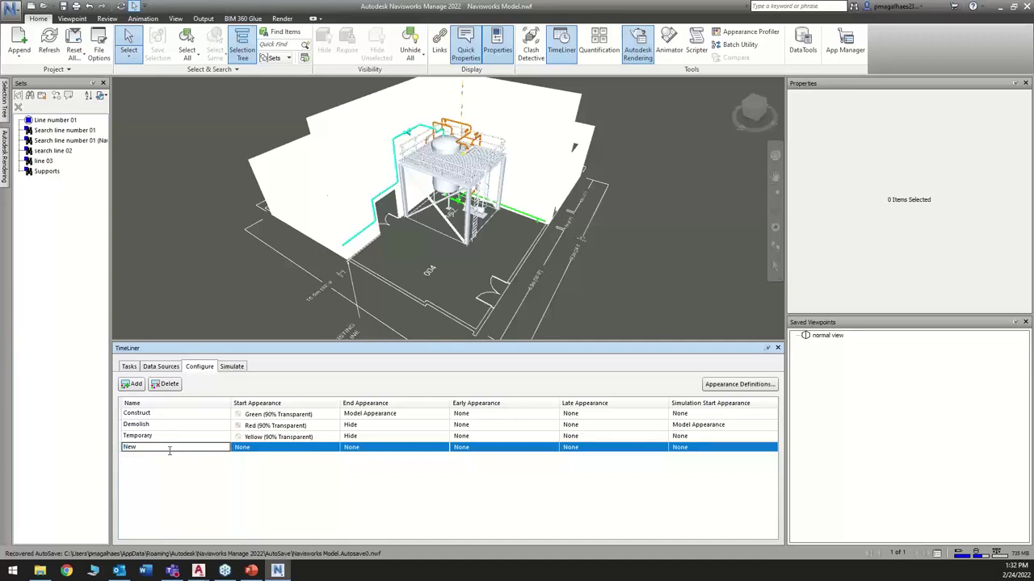
{"action": "type", "text": "ew build"}
{"action": "key", "text": "Return"}
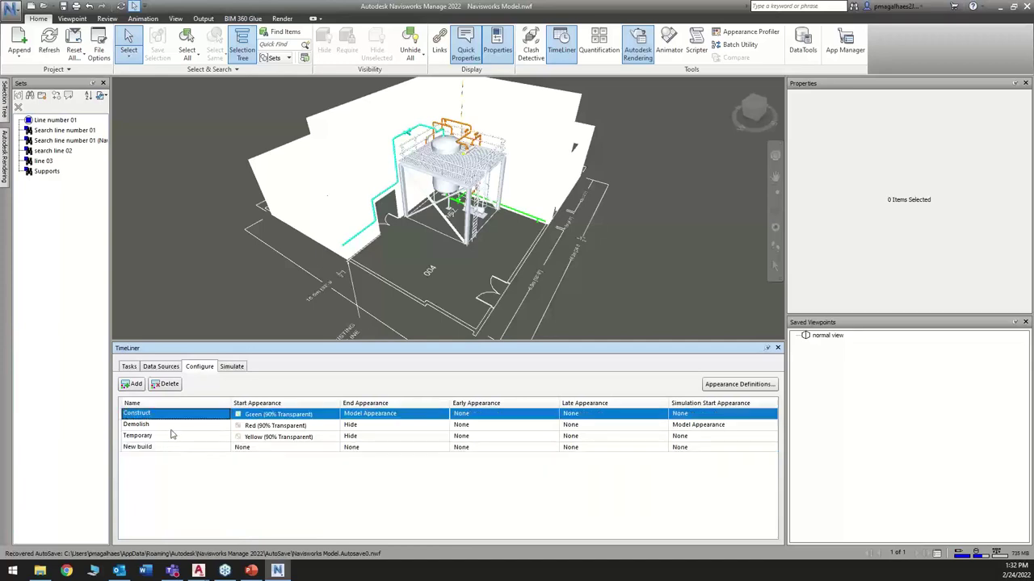
Give New build a Green 60% start appearance and Model Appearance end appearance.
{"action": "left_click", "coordinate": [189, 449]}
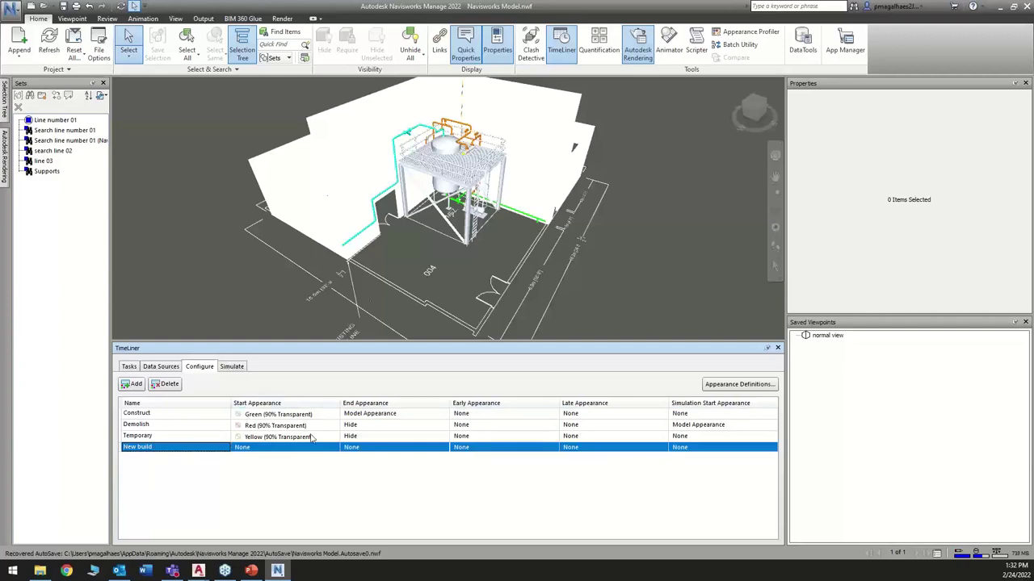
{"action": "left_click", "coordinate": [273, 450]}
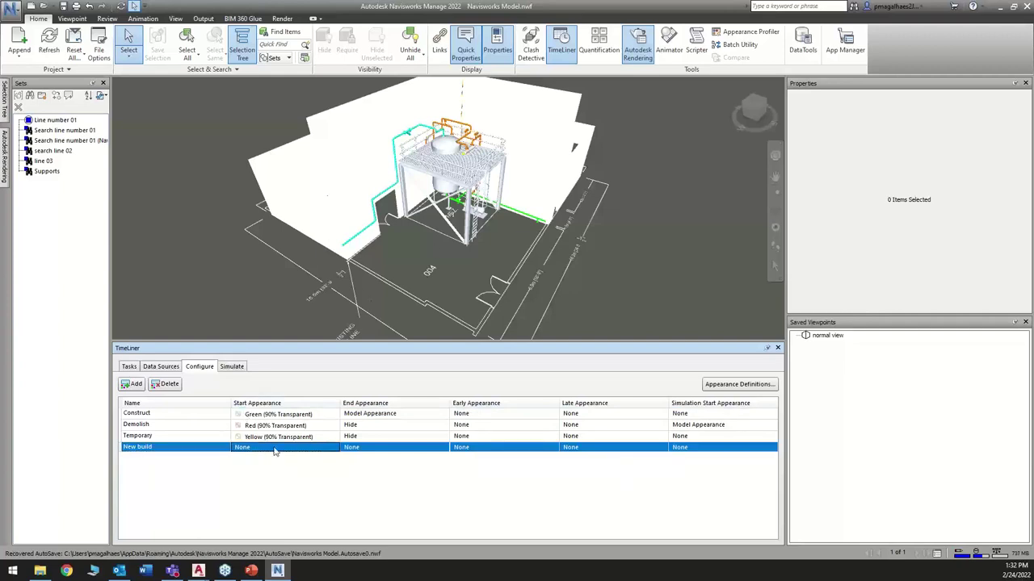
{"action": "left_click", "coordinate": [331, 449]}
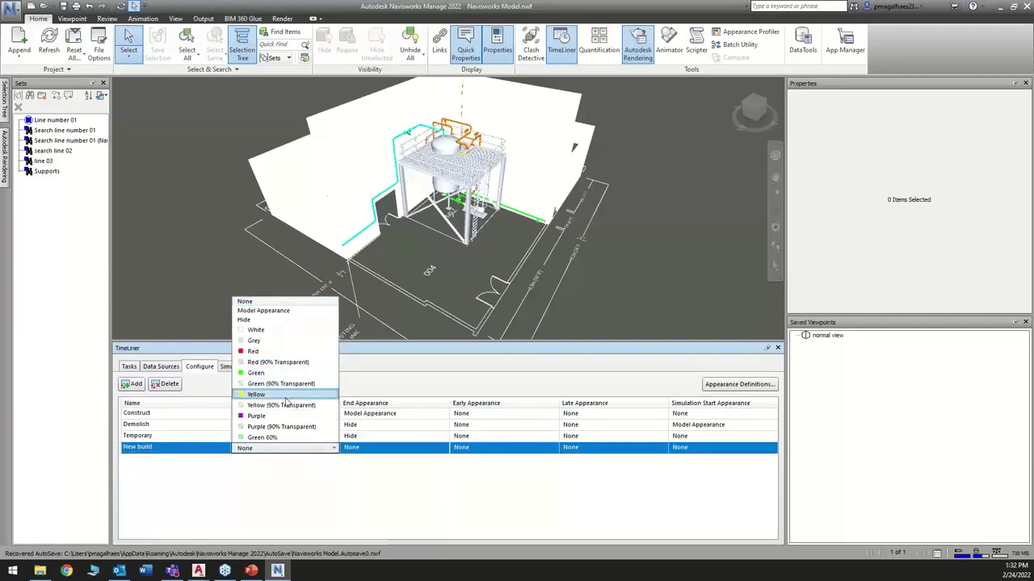
{"action": "left_click", "coordinate": [267, 436]}
{"action": "left_click", "coordinate": [408, 449]}
{"action": "left_click", "coordinate": [421, 449]}
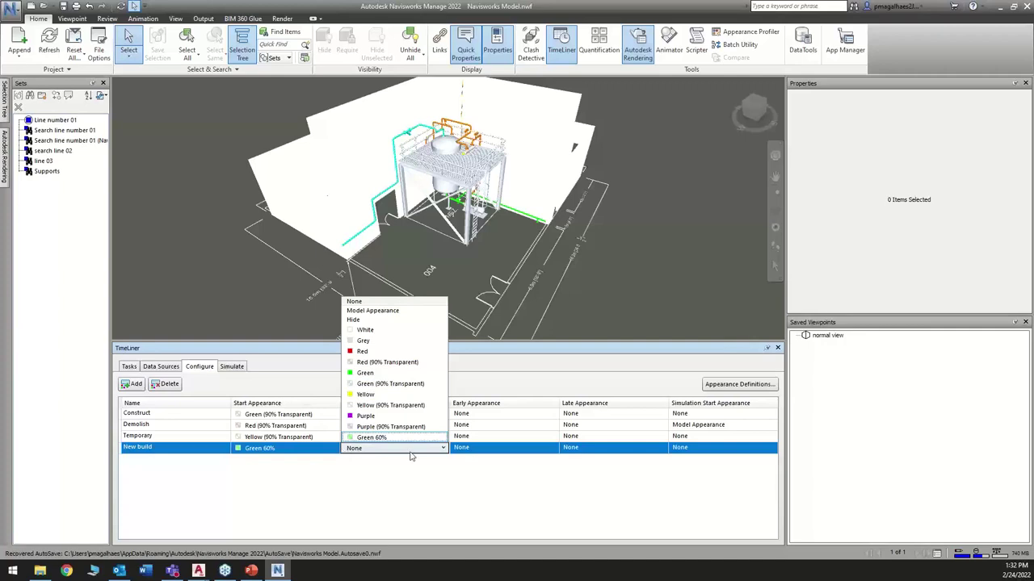
{"action": "left_click", "coordinate": [386, 311]}
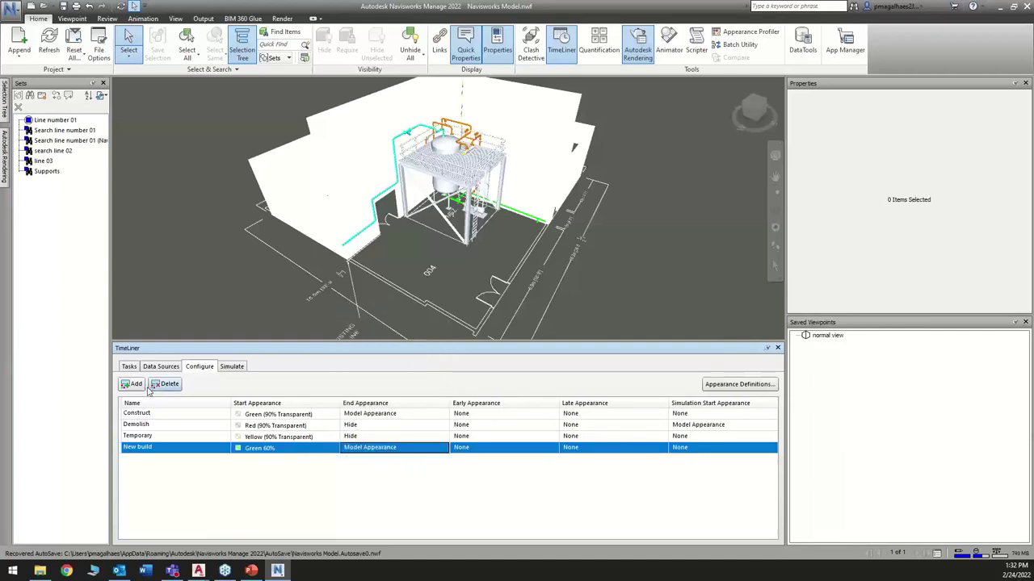
{"action": "left_click", "coordinate": [129, 367]}
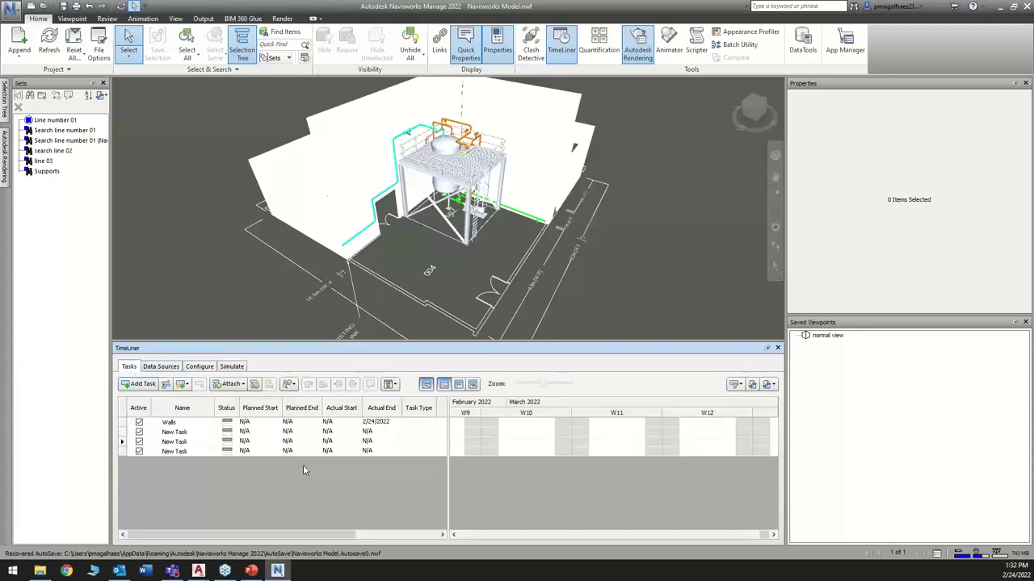
Set the task type of all four tasks to New build.
{"action": "left_click", "coordinate": [410, 424]}
{"action": "left_click", "coordinate": [414, 423]}
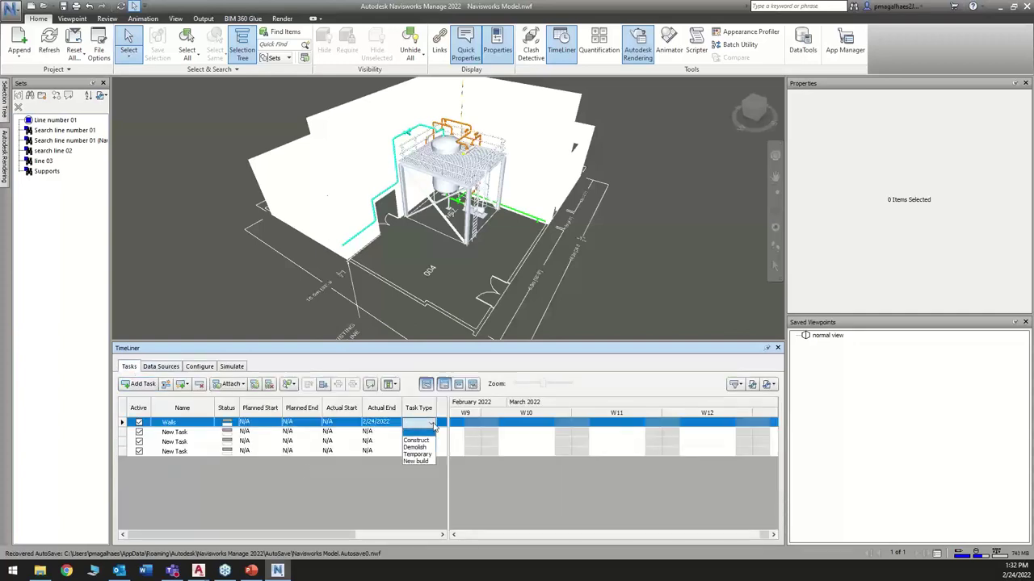
{"action": "left_click", "coordinate": [417, 462]}
{"action": "left_click", "coordinate": [424, 433]}
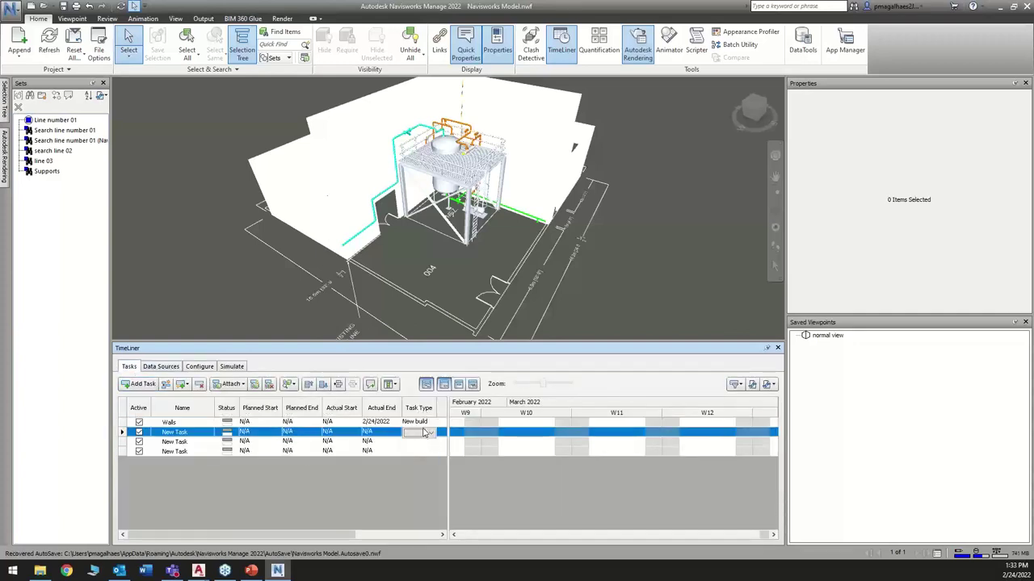
{"action": "left_click", "coordinate": [431, 434]}
{"action": "left_click", "coordinate": [416, 470]}
{"action": "left_click", "coordinate": [419, 442]}
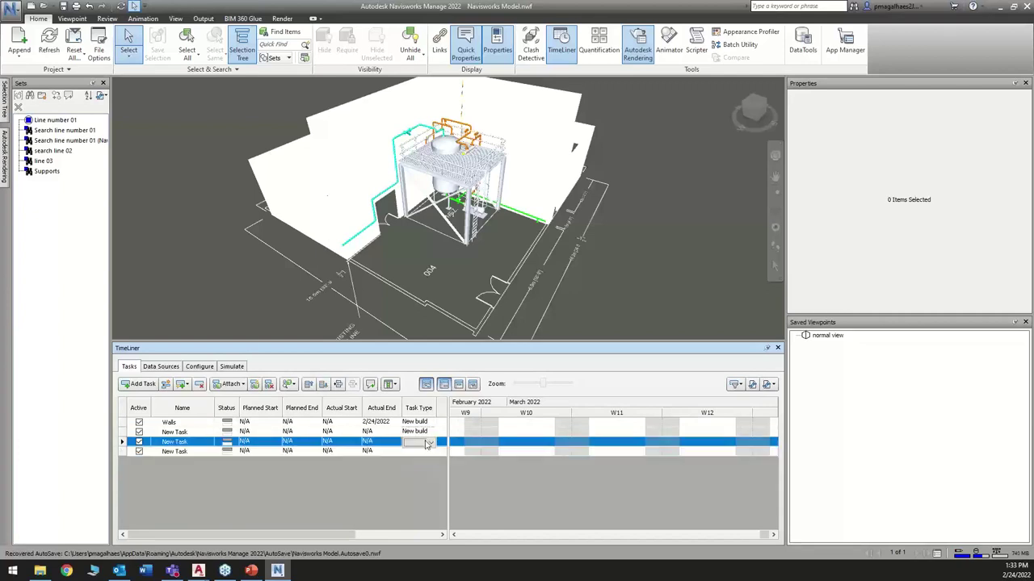
{"action": "left_click", "coordinate": [431, 442]}
{"action": "left_click", "coordinate": [417, 473]}
{"action": "left_click", "coordinate": [429, 442]}
{"action": "left_click", "coordinate": [421, 464]}
{"action": "left_click", "coordinate": [418, 451]}
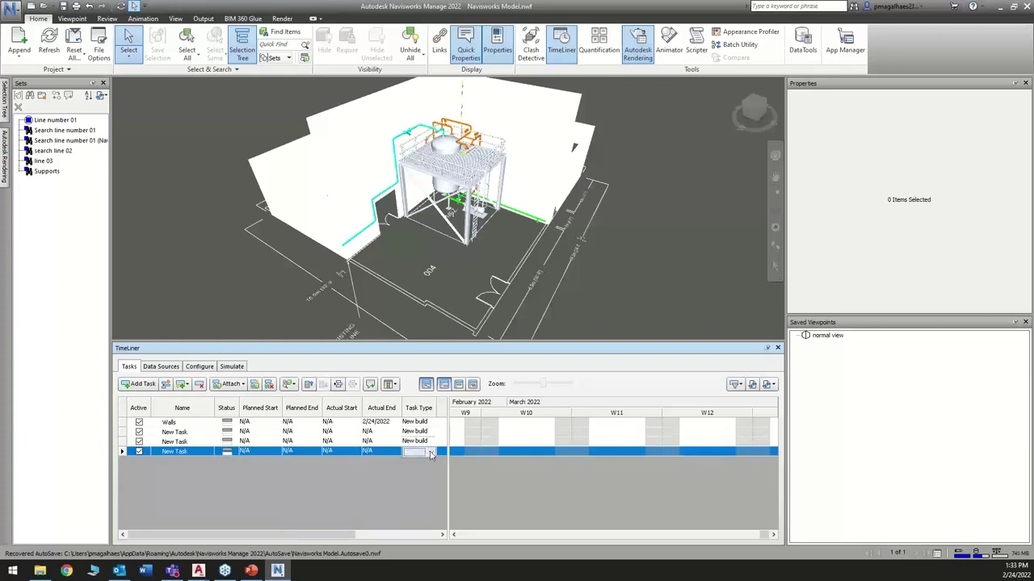
{"action": "left_click", "coordinate": [432, 451]}
{"action": "left_click", "coordinate": [419, 463]}
Attach the selected walls to the Walls task with the Gantt chart hidden.
{"action": "left_click", "coordinate": [426, 383]}
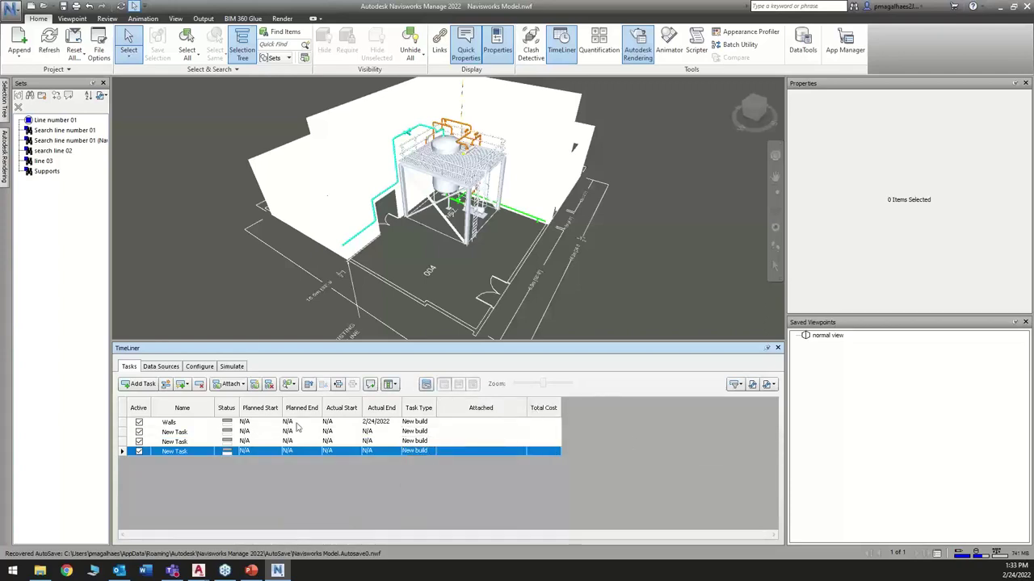
{"action": "left_click", "coordinate": [329, 218]}
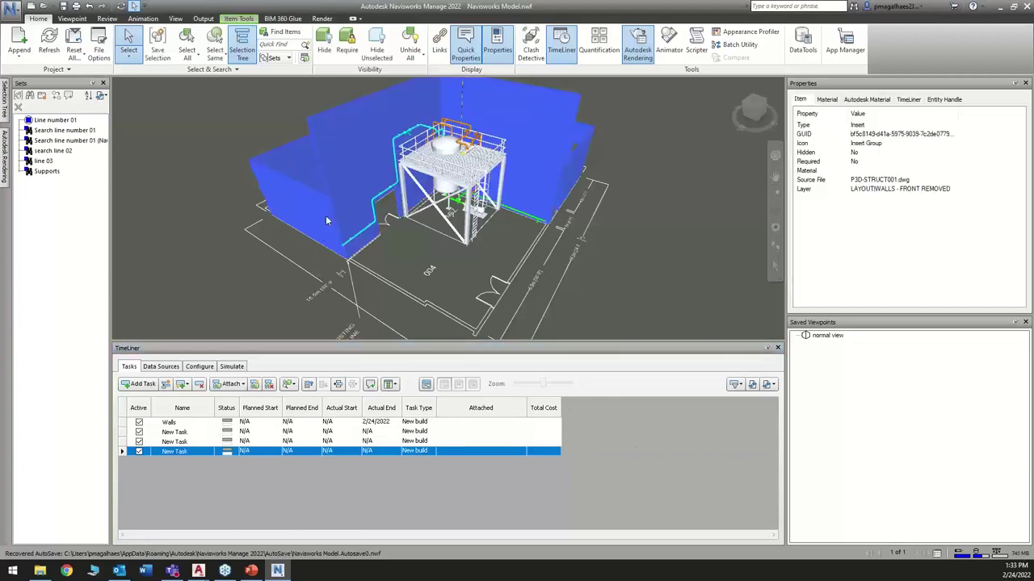
{"action": "left_click", "coordinate": [412, 426]}
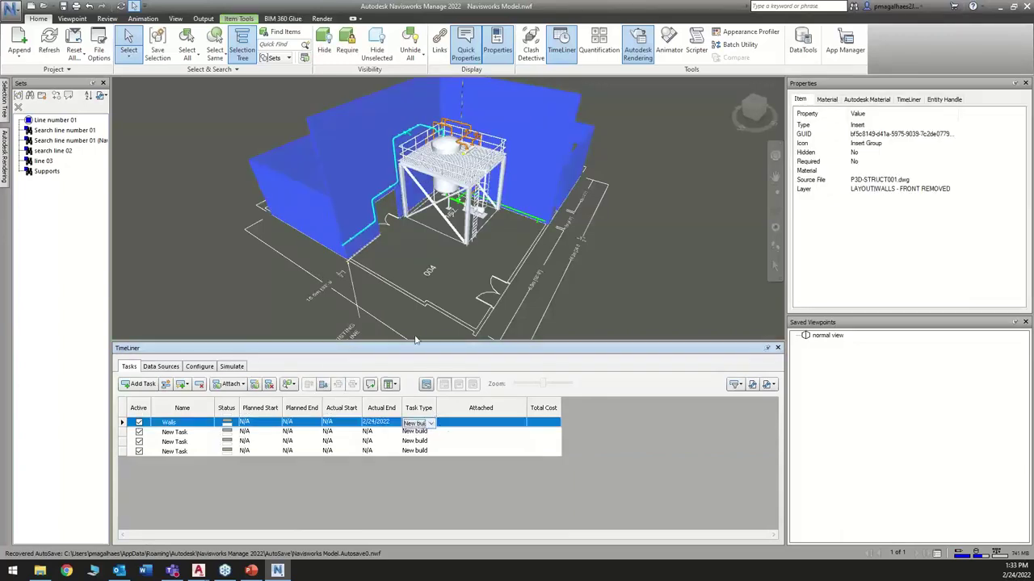
{"action": "right_click", "coordinate": [459, 423]}
{"action": "left_click", "coordinate": [523, 417]}
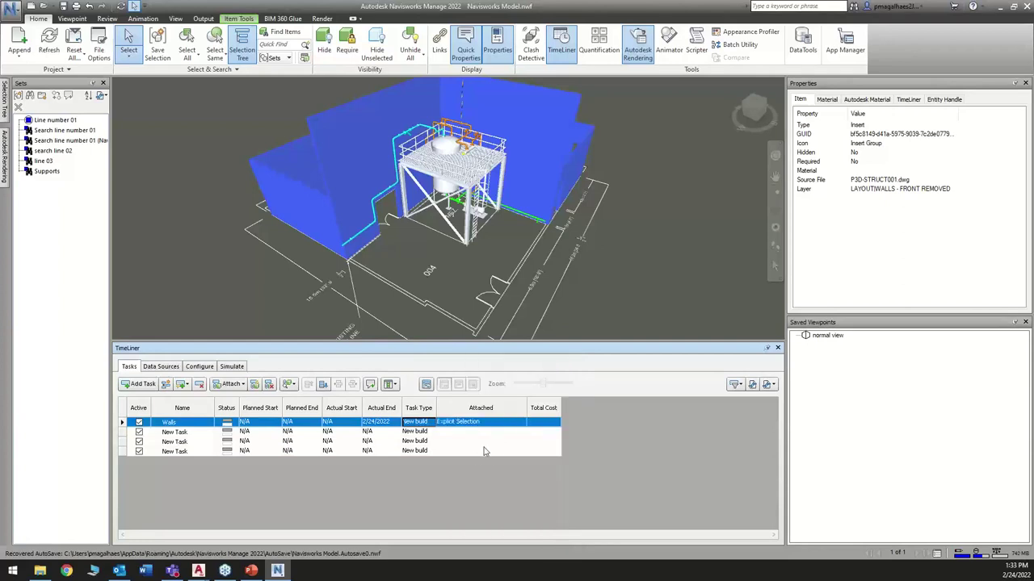
{"action": "left_click", "coordinate": [485, 452]}
{"action": "left_click", "coordinate": [482, 432]}
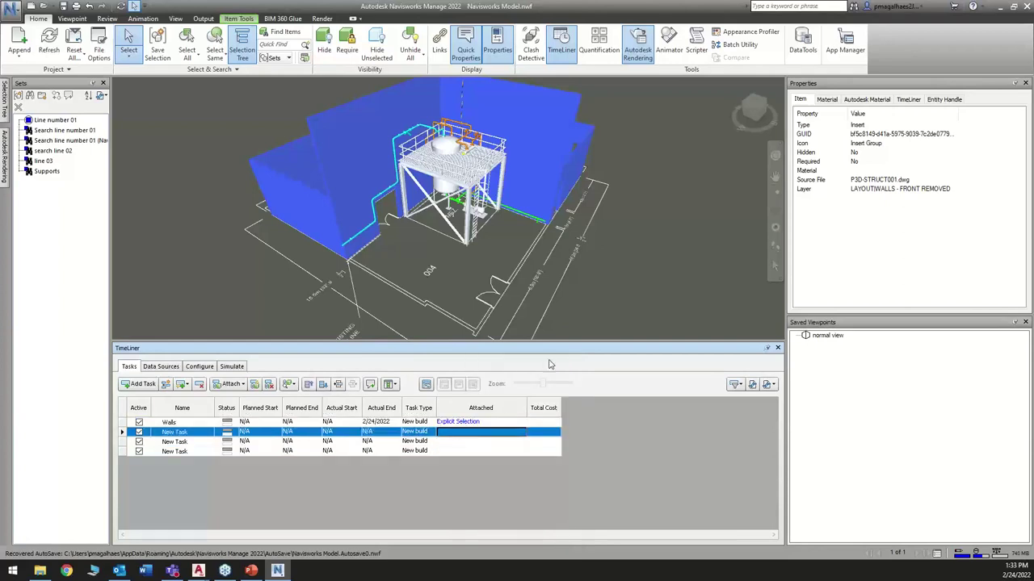
{"action": "left_click", "coordinate": [461, 422]}
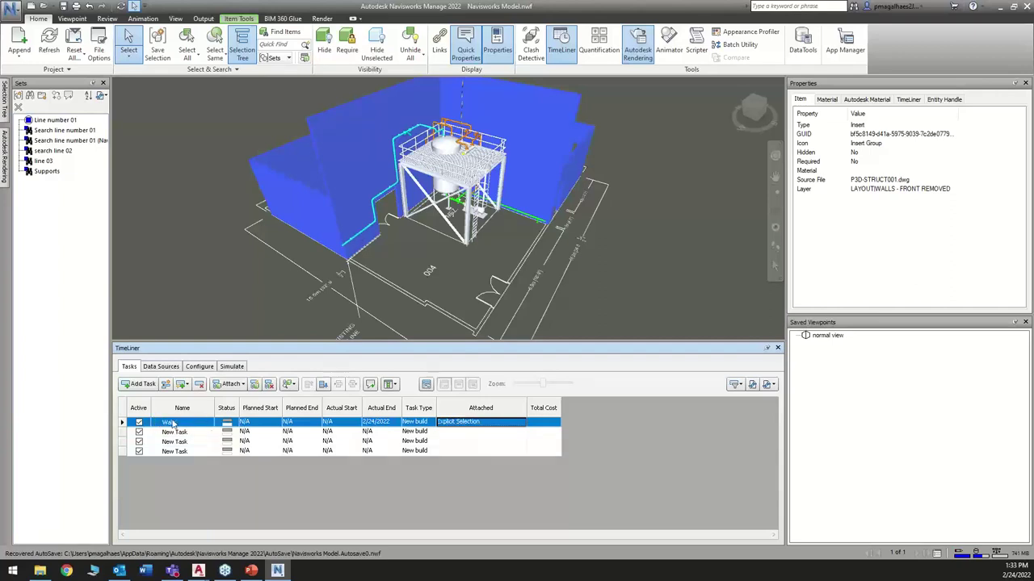
Plan the Walls task from 1/1/2022 to 1/15/2022.
{"action": "left_click", "coordinate": [263, 423]}
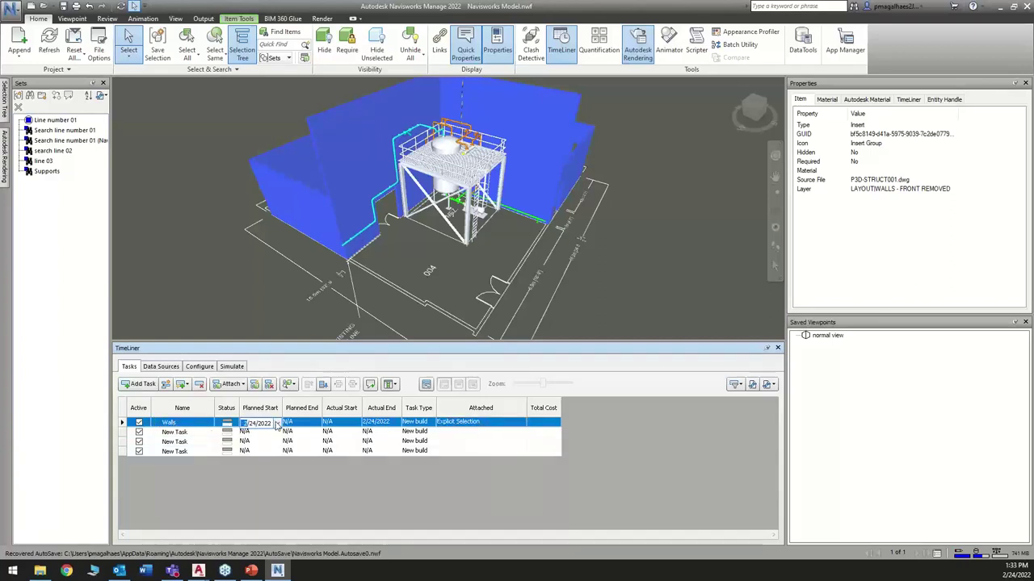
{"action": "left_click", "coordinate": [277, 423]}
{"action": "left_click", "coordinate": [245, 439]}
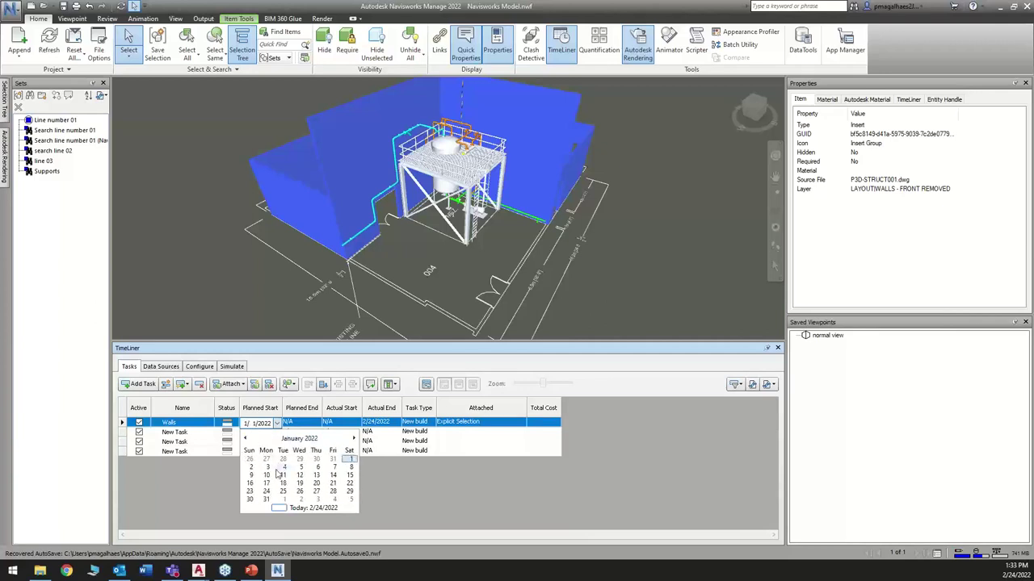
{"action": "left_click", "coordinate": [349, 460]}
{"action": "left_click", "coordinate": [313, 423]}
{"action": "left_click", "coordinate": [316, 423]}
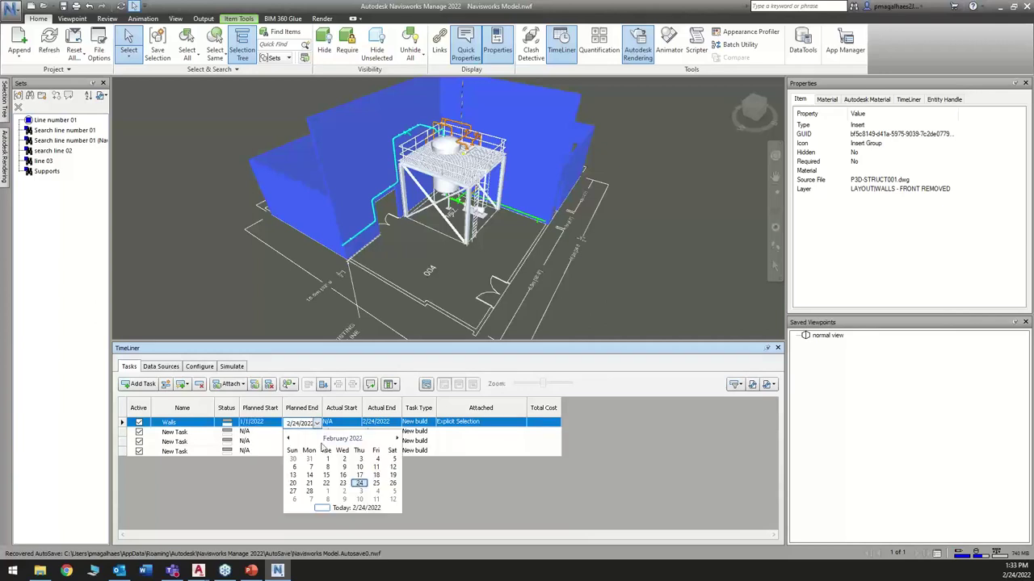
{"action": "left_click", "coordinate": [288, 438]}
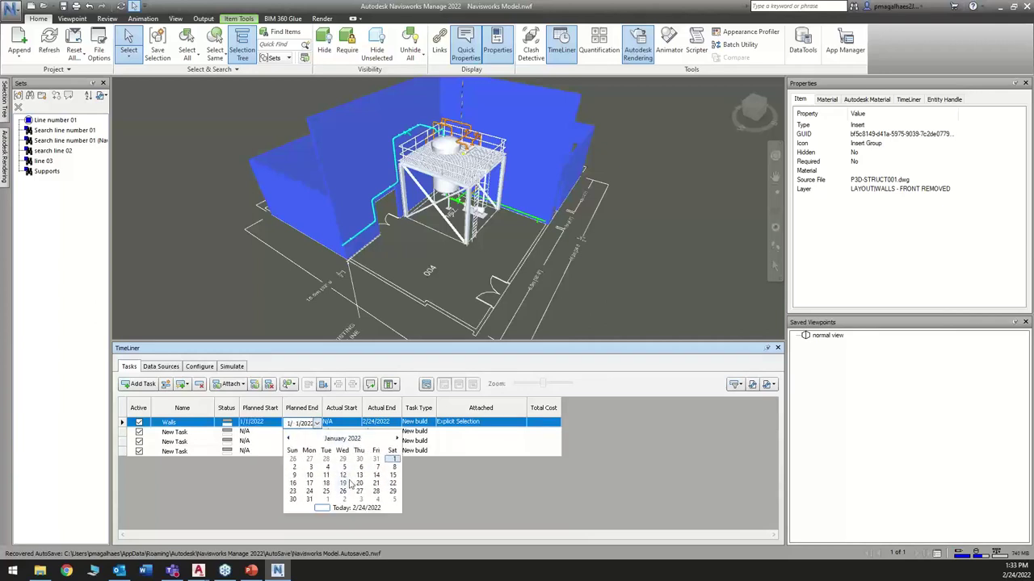
{"action": "left_click", "coordinate": [392, 476]}
{"action": "left_click", "coordinate": [366, 489]}
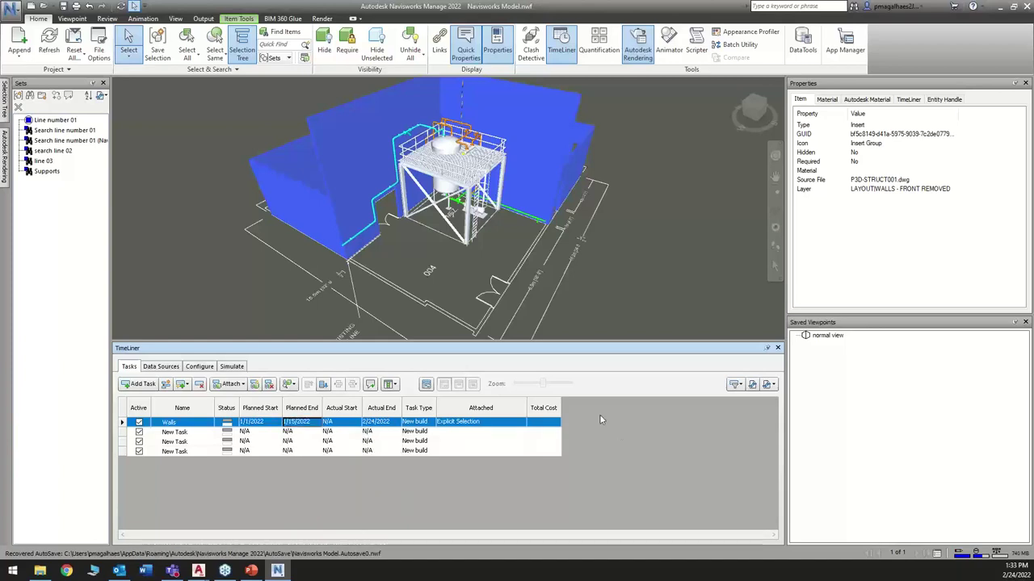
Briefly view the Gantt chart, hide it again, and select the second task.
{"action": "left_click", "coordinate": [426, 384]}
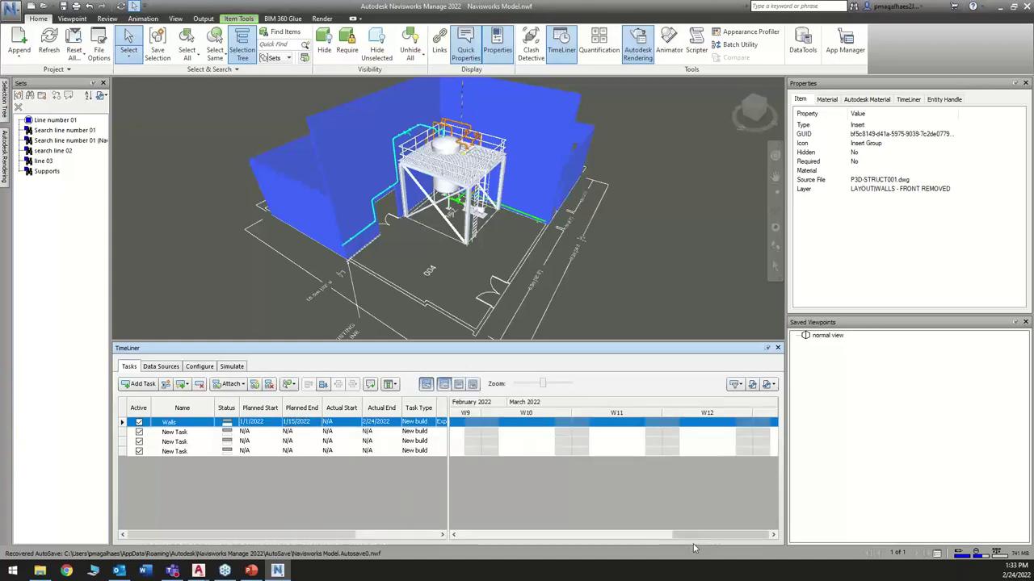
{"action": "left_click_drag", "start_coordinate": [693, 534], "coordinate": [477, 535]}
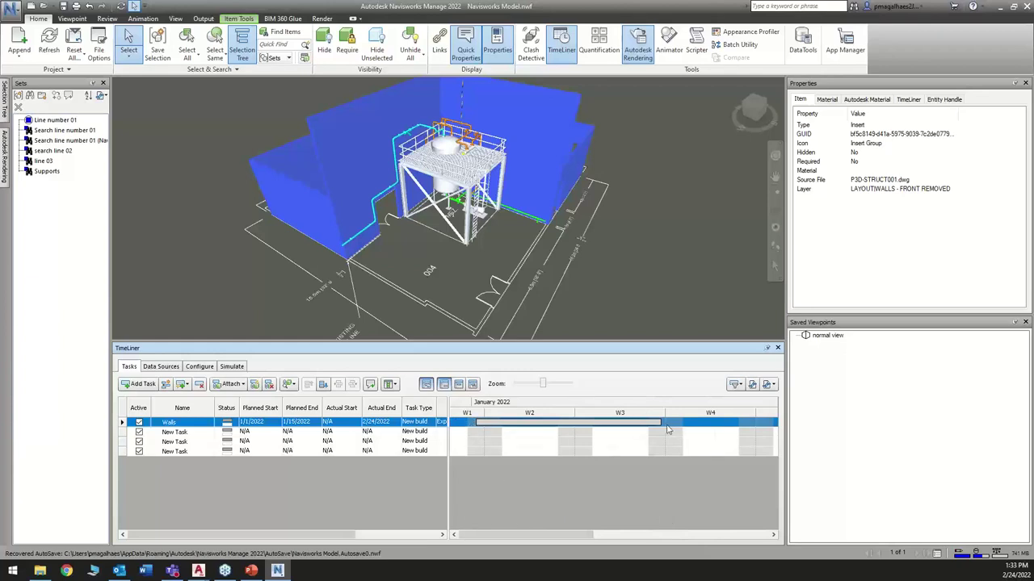
{"action": "left_click", "coordinate": [427, 385]}
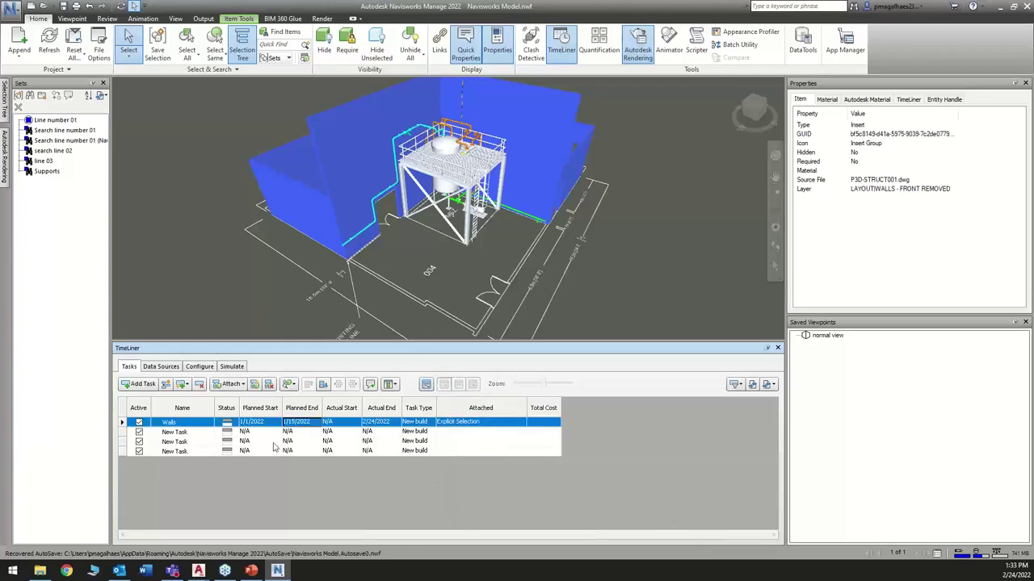
{"action": "left_click", "coordinate": [184, 432]}
Rename the second task to Structure.
{"action": "left_click", "coordinate": [445, 281]}
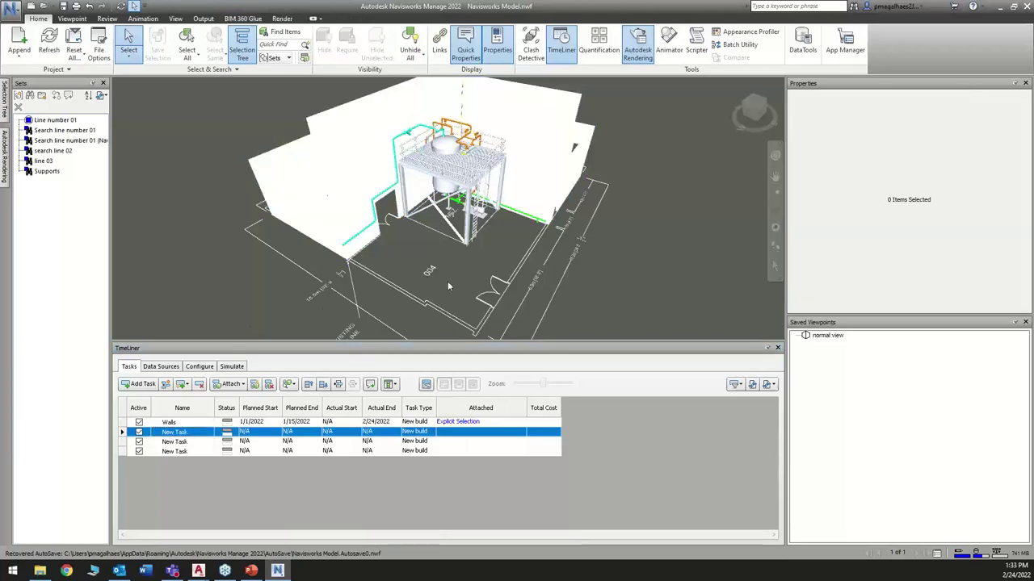
{"action": "middle_click_drag", "start_coordinate": [448, 286], "coordinate": [428, 242], "text": "shift"}
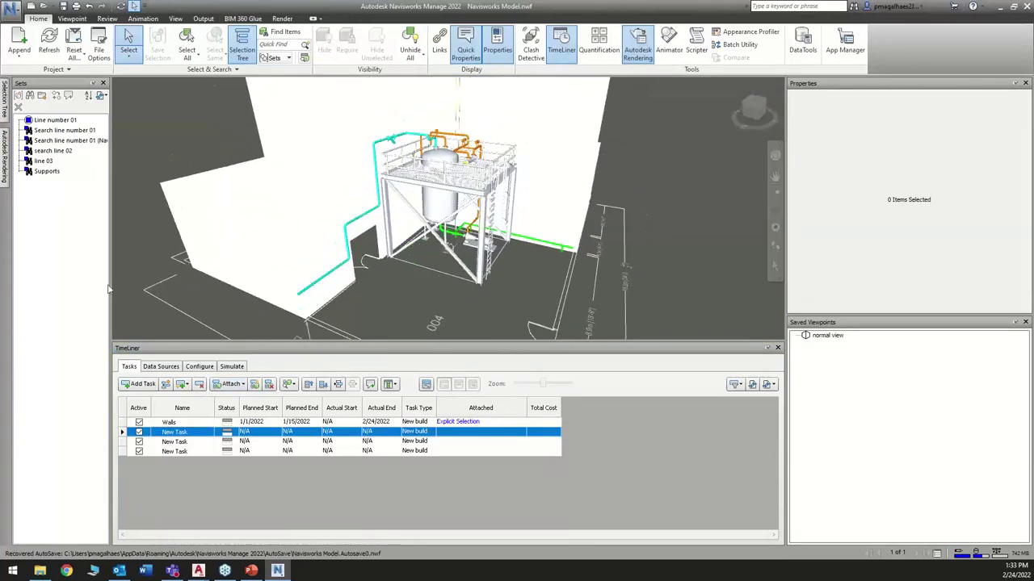
{"action": "left_click", "coordinate": [5, 107]}
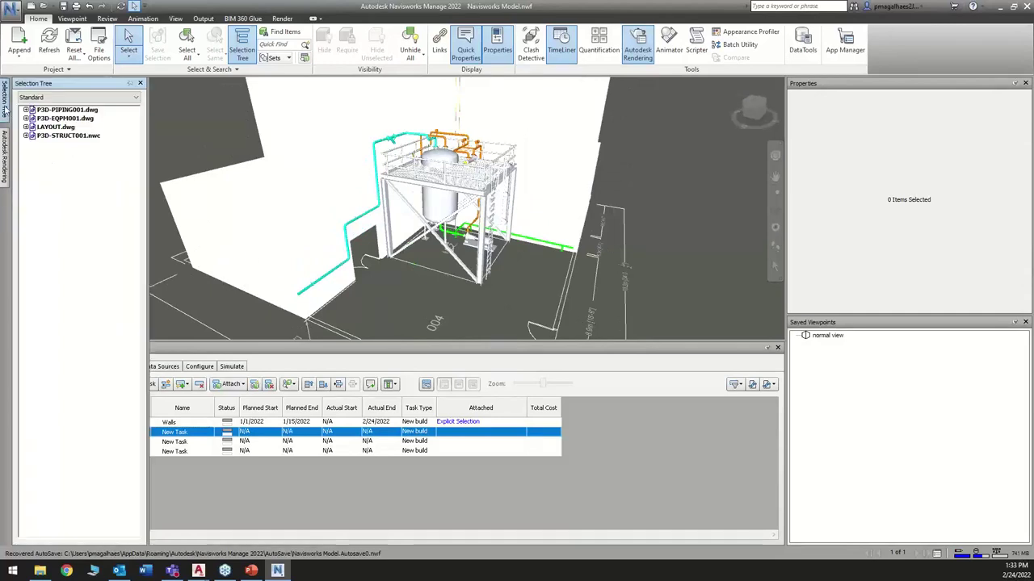
{"action": "left_click", "coordinate": [202, 436]}
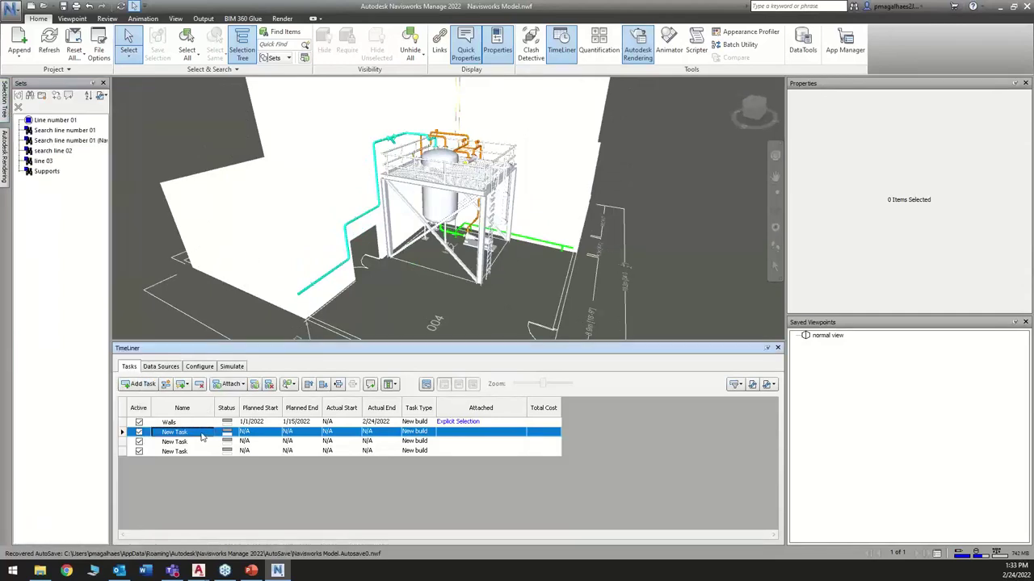
{"action": "left_click", "coordinate": [208, 436]}
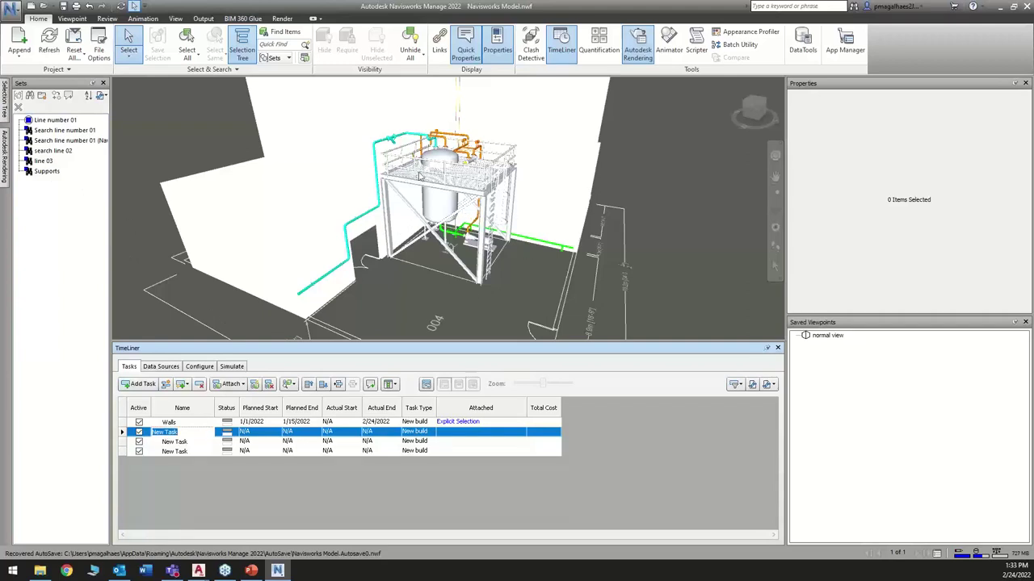
{"action": "type", "text": "Structure"}
{"action": "key", "text": "Return"}
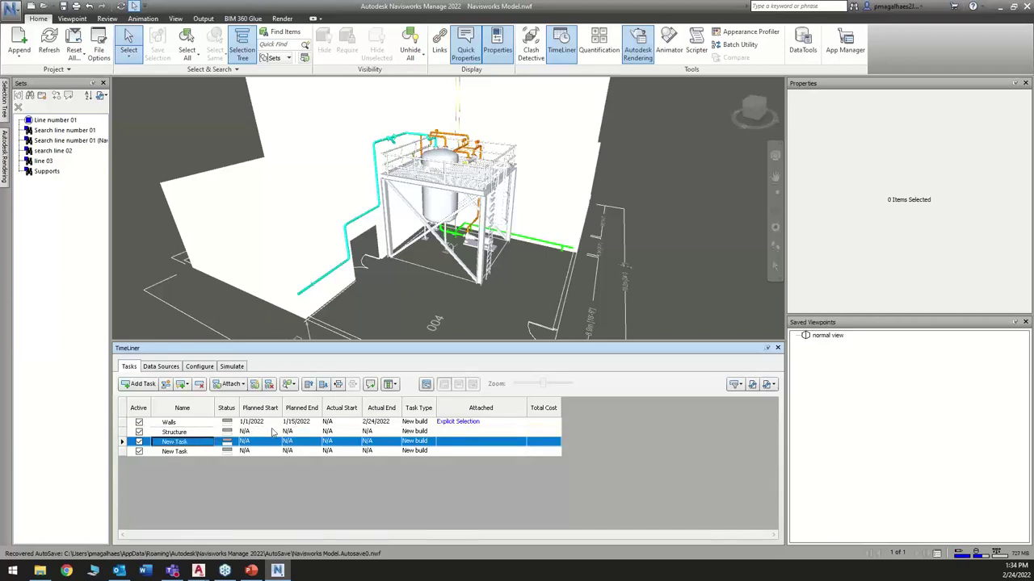
Plan the Structure task from 1/16/2022 to 1/23/2022.
{"action": "left_click", "coordinate": [266, 434]}
{"action": "left_click", "coordinate": [277, 434]}
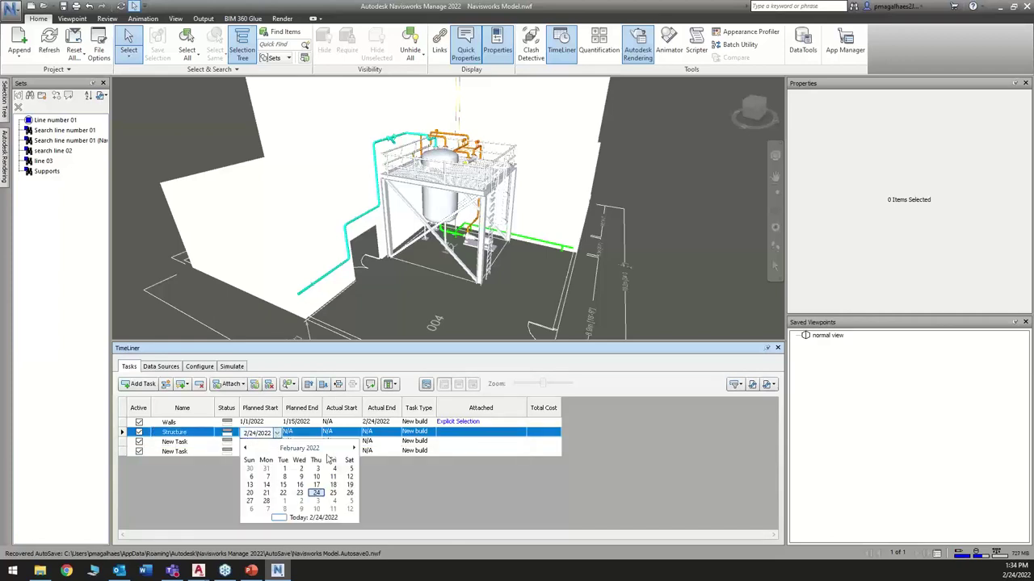
{"action": "left_click", "coordinate": [246, 449]}
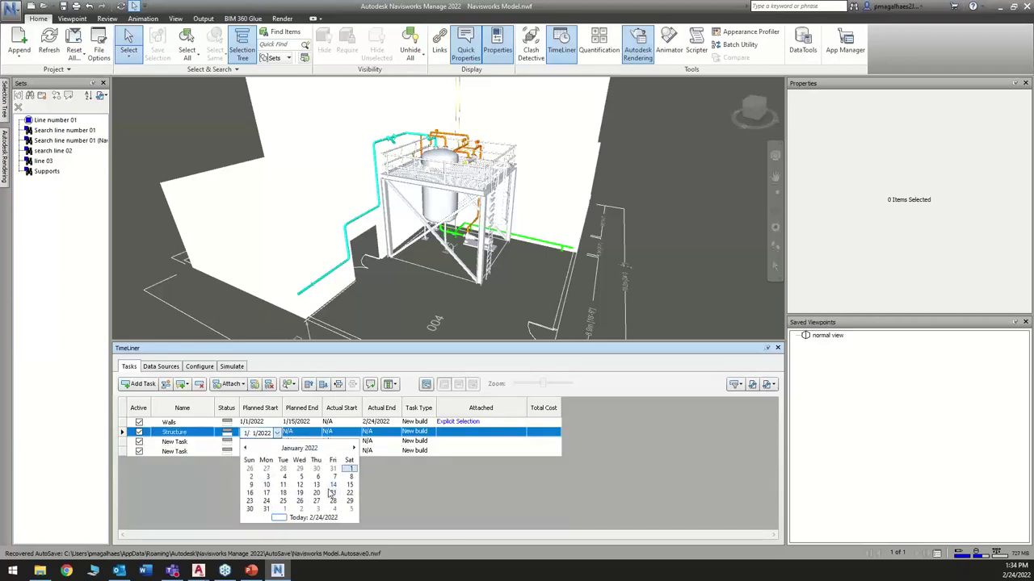
{"action": "left_click", "coordinate": [249, 493]}
{"action": "left_click", "coordinate": [301, 433]}
{"action": "left_click", "coordinate": [317, 433]}
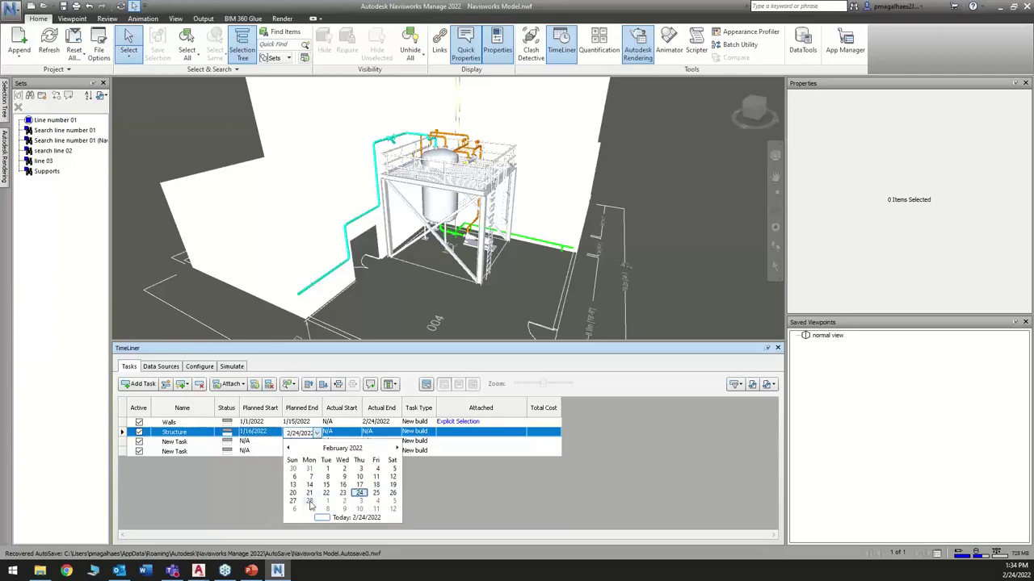
{"action": "left_click", "coordinate": [287, 448]}
{"action": "left_click", "coordinate": [294, 500]}
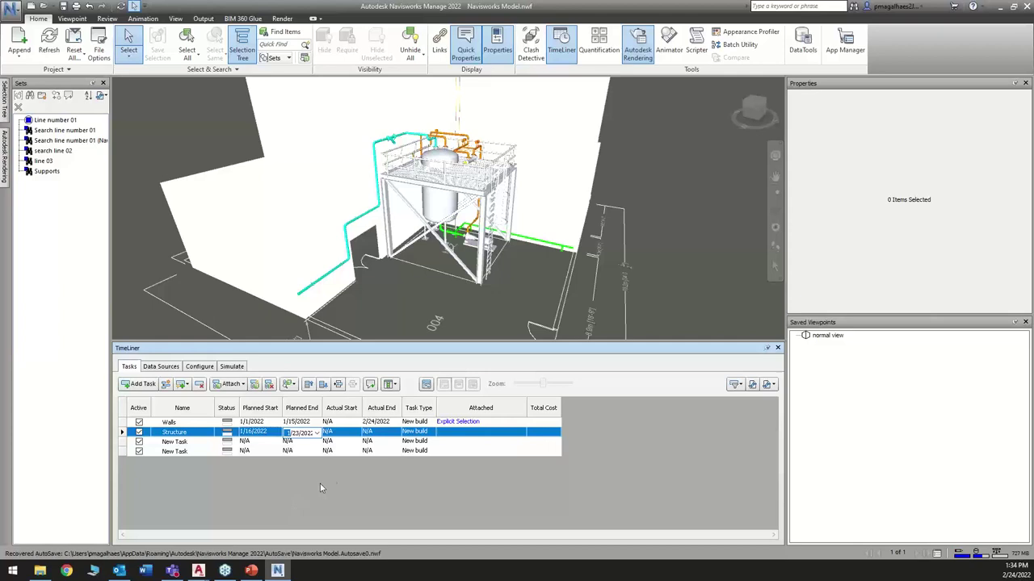
Bring up the Structure task's attachment options to list the saved sets.
{"action": "left_click", "coordinate": [343, 423]}
{"action": "left_click", "coordinate": [441, 435]}
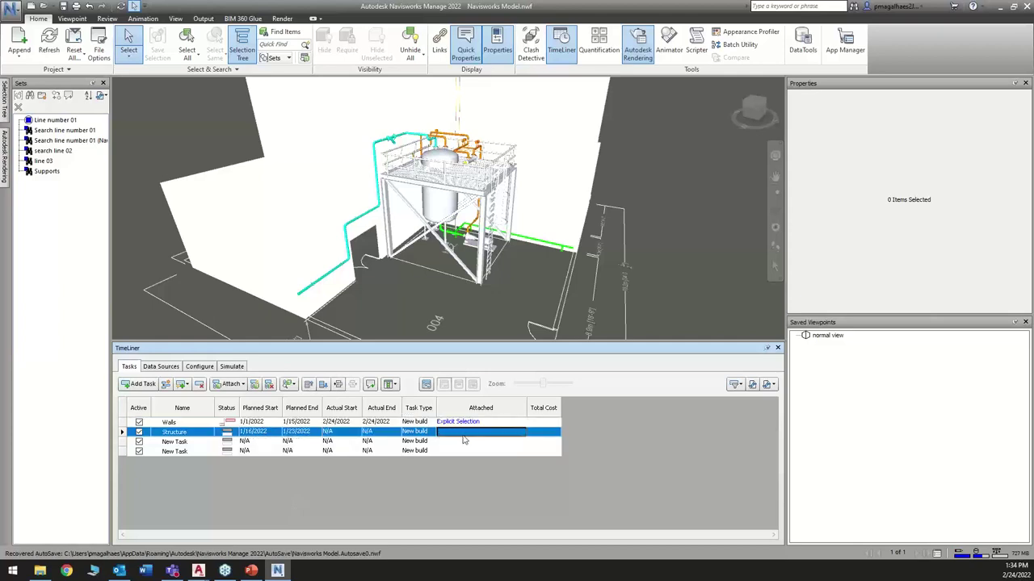
{"action": "right_click", "coordinate": [522, 435]}
{"action": "mouse_move", "coordinate": [617, 438]}
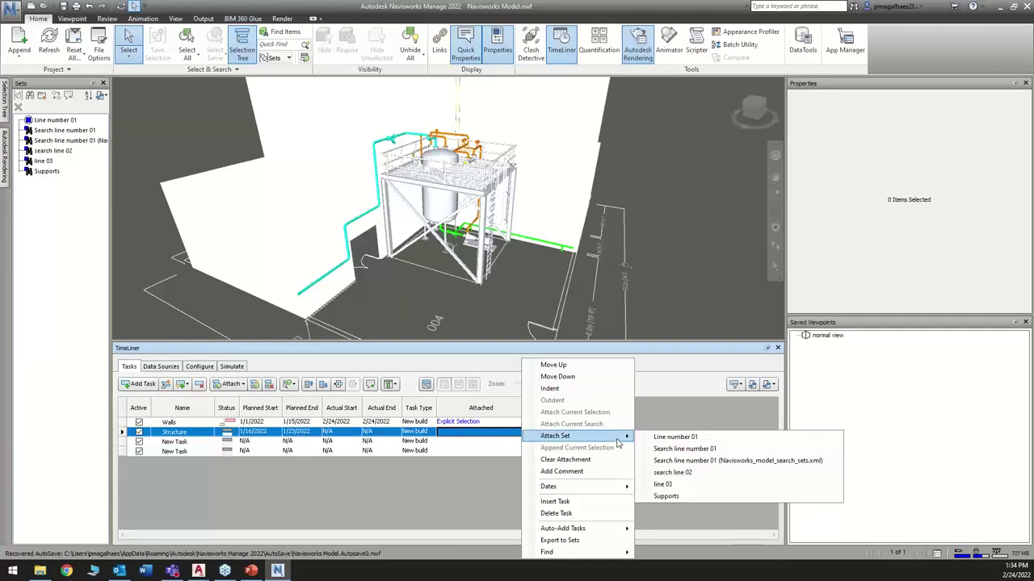
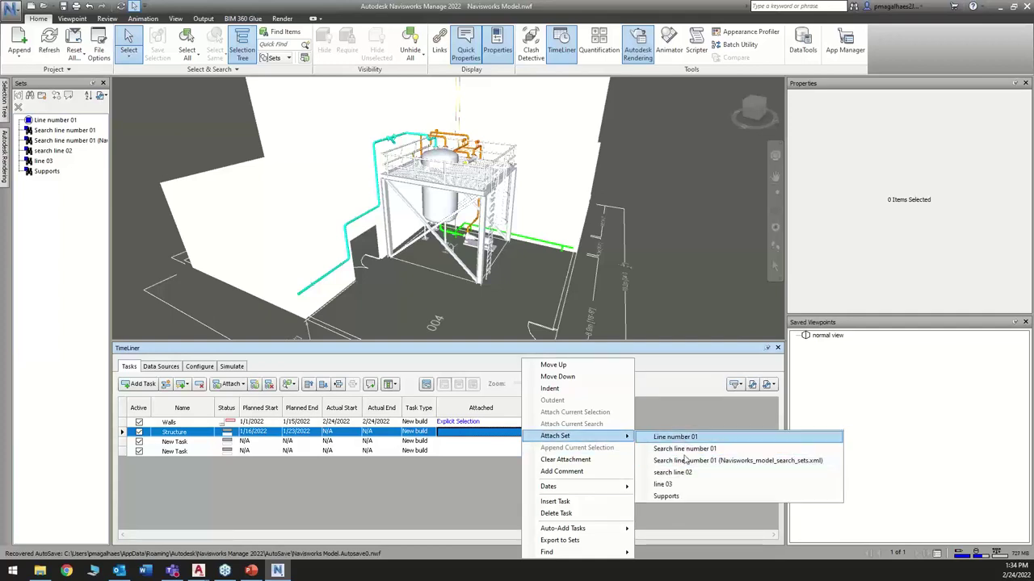
In the Selection Tree, select P3D-STRUCT001.nwc and hide everything unselected.
{"action": "left_click", "coordinate": [5, 104]}
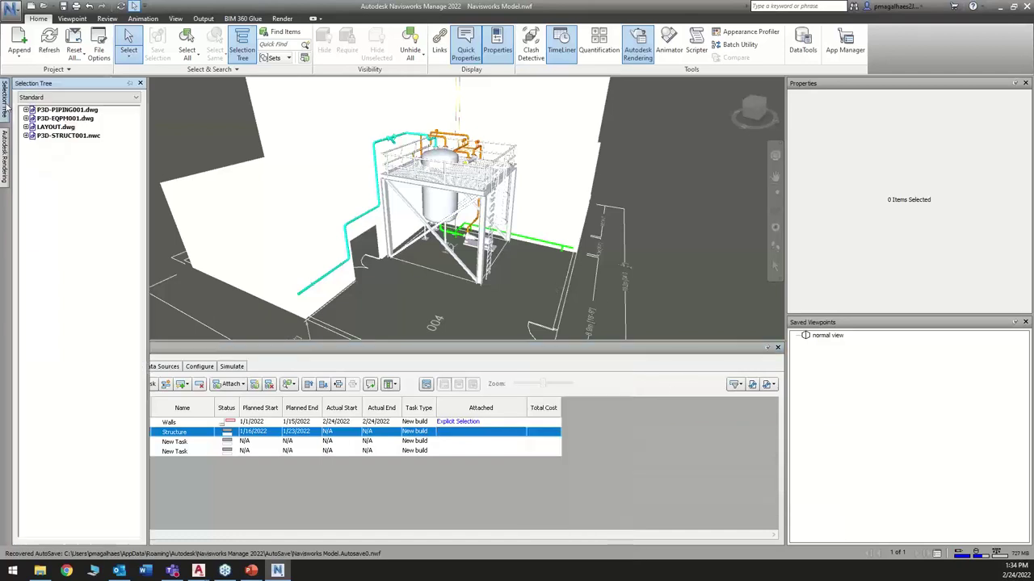
{"action": "left_click", "coordinate": [70, 110]}
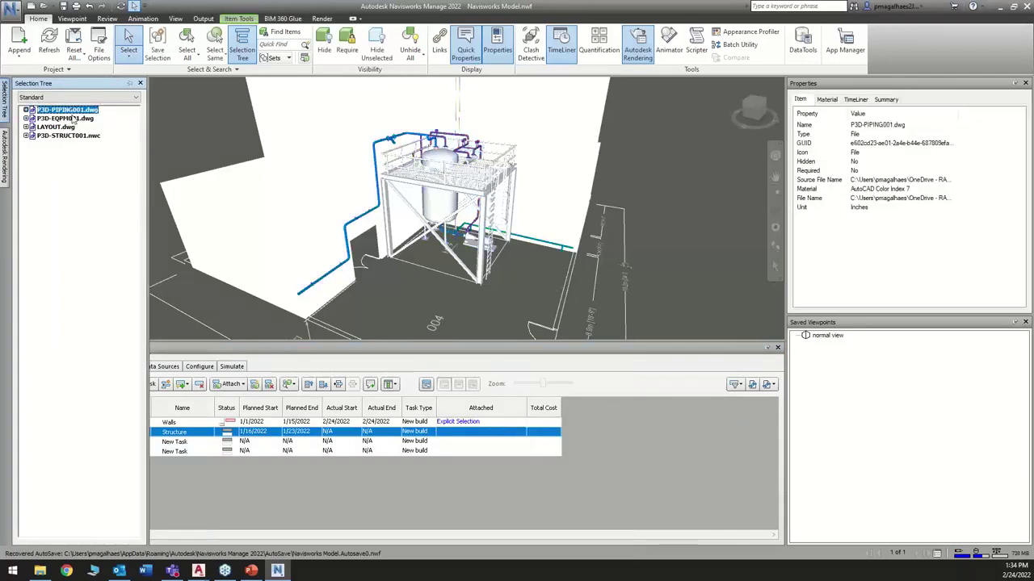
{"action": "left_click", "coordinate": [69, 135]}
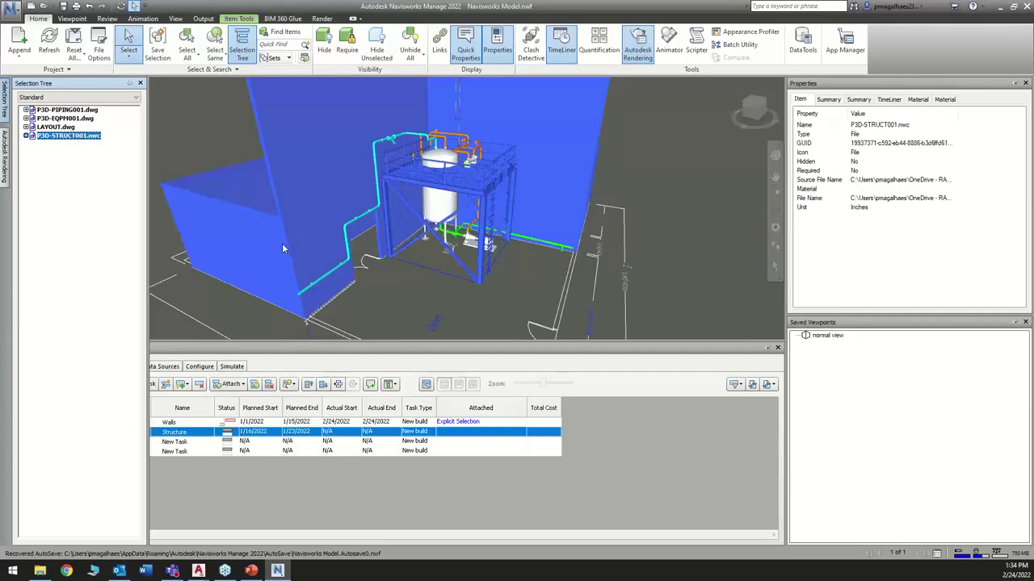
{"action": "middle_click_drag", "start_coordinate": [395, 240], "coordinate": [358, 285], "text": "shift"}
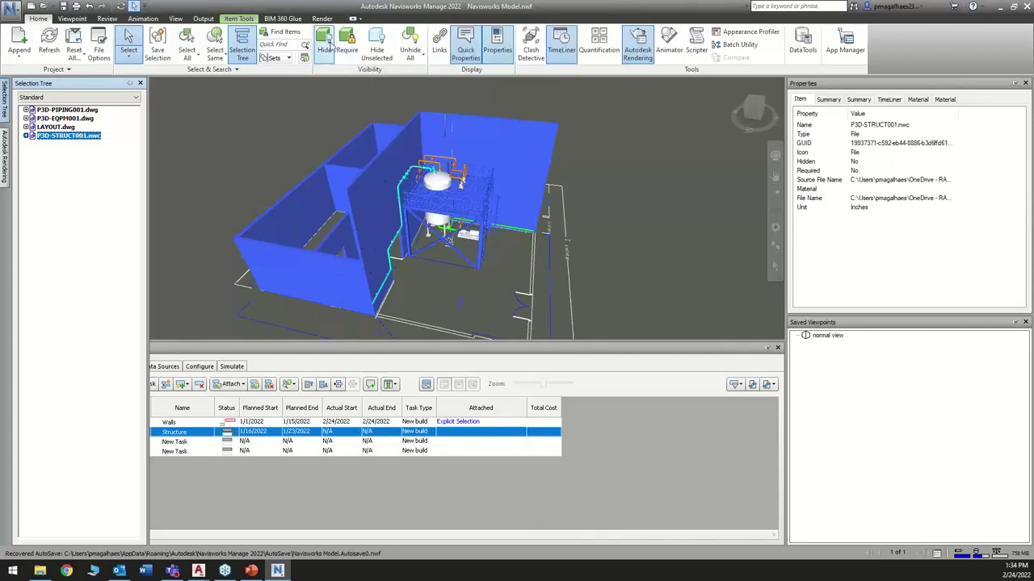
{"action": "left_click", "coordinate": [376, 49]}
Select the blue walls and hide them, leaving the steel structure and floor layout.
{"action": "middle_click_drag", "start_coordinate": [460, 226], "coordinate": [477, 234], "text": "shift"}
{"action": "left_click", "coordinate": [531, 159]}
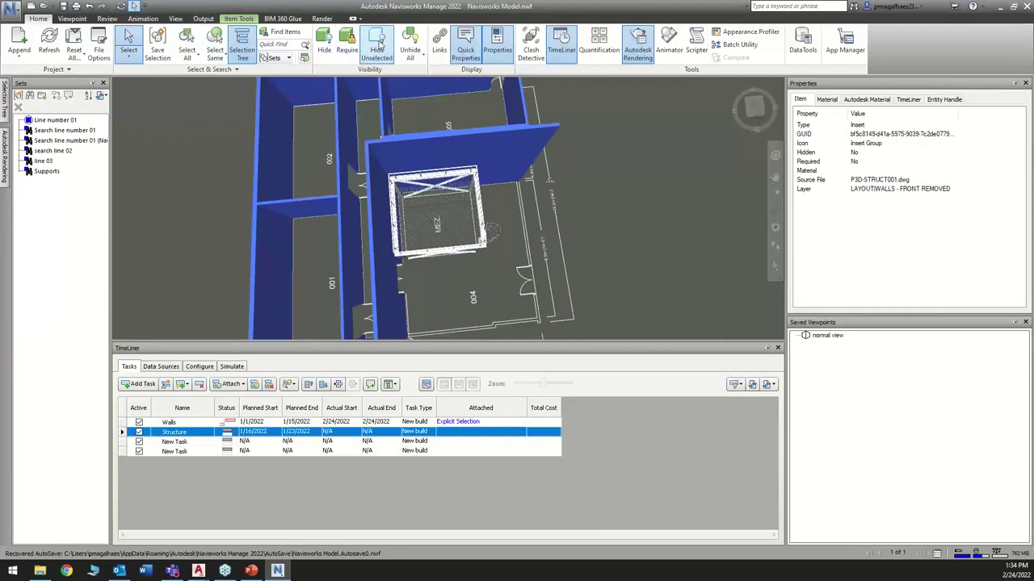
{"action": "left_click", "coordinate": [379, 45]}
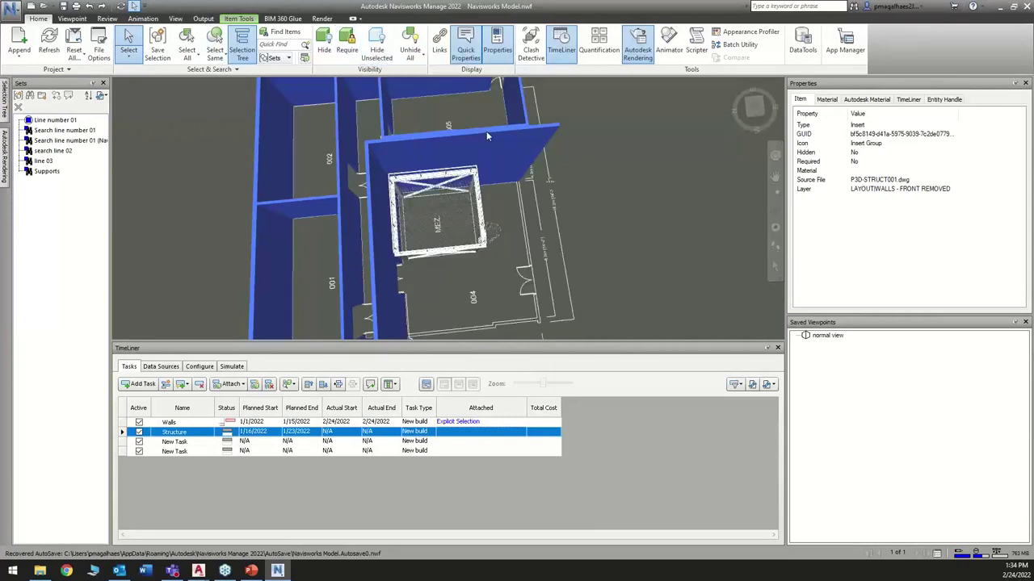
{"action": "left_click", "coordinate": [324, 44]}
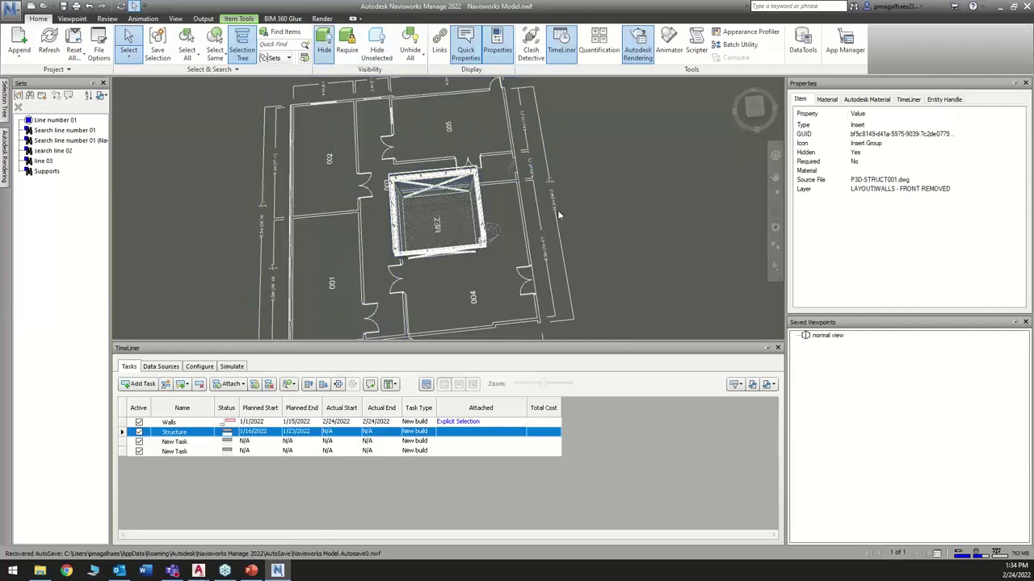
Switch the selection mode to Select Box.
{"action": "left_click", "coordinate": [194, 69]}
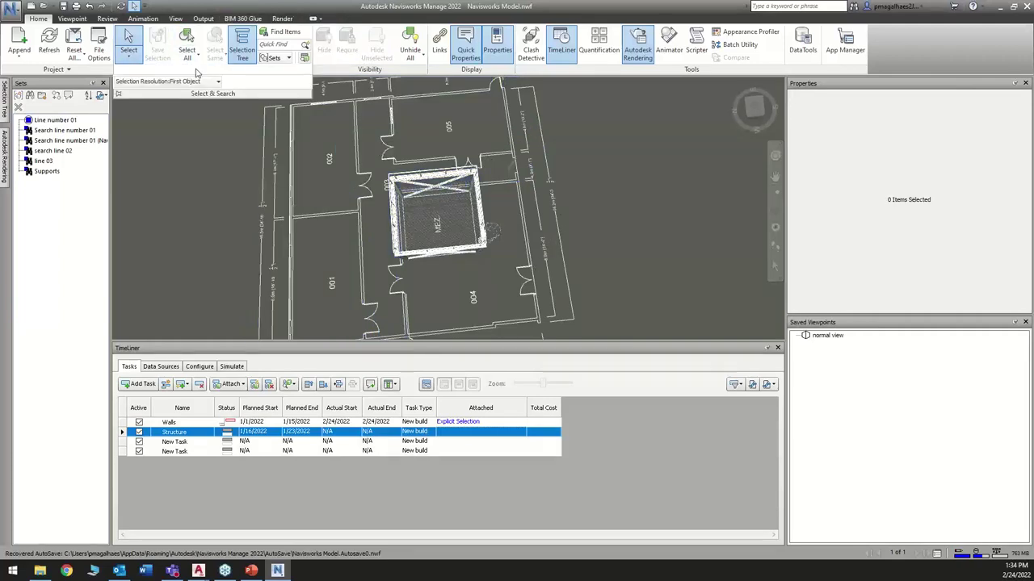
{"action": "left_click", "coordinate": [197, 58]}
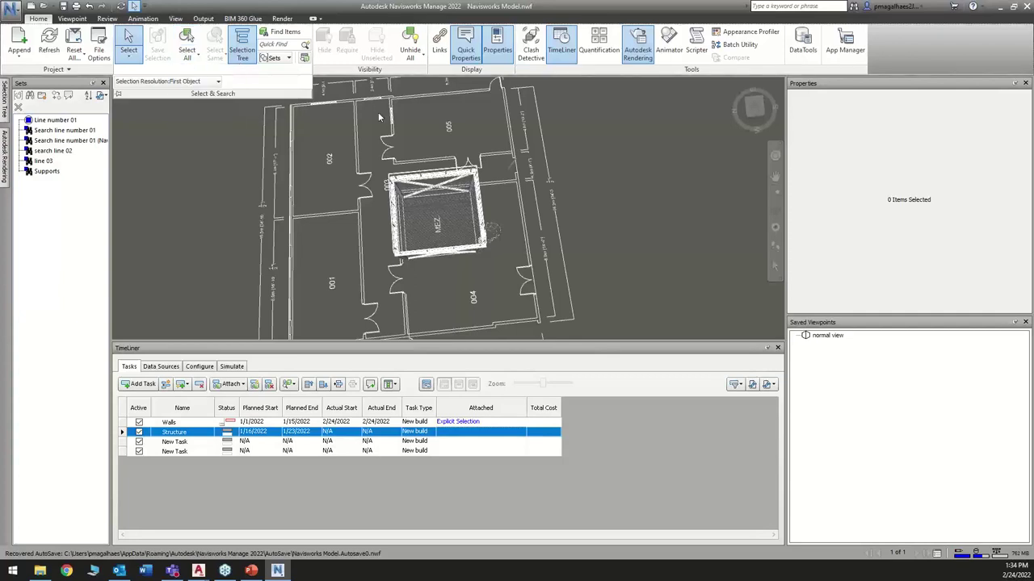
{"action": "left_click", "coordinate": [128, 55]}
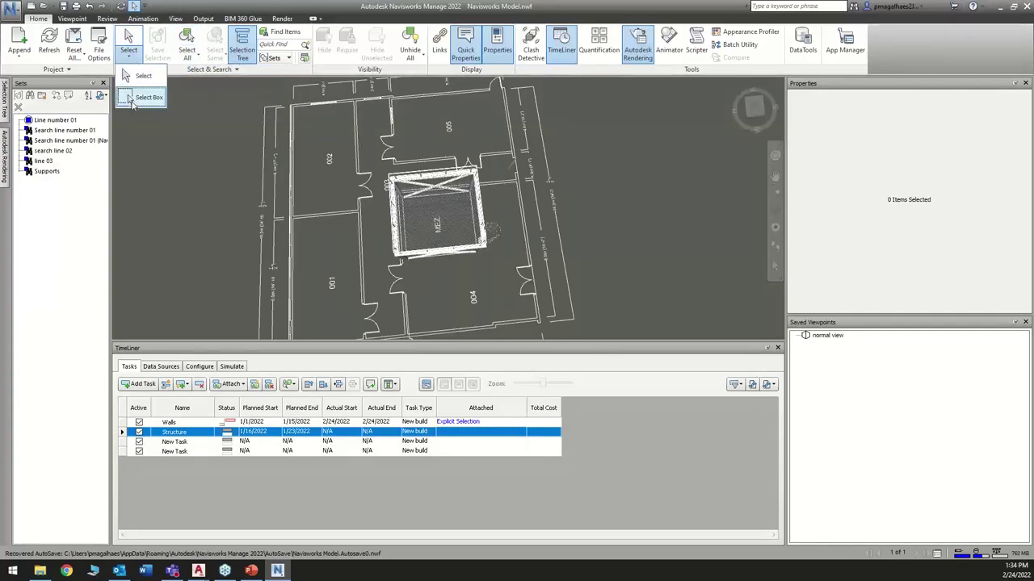
{"action": "left_click", "coordinate": [139, 75]}
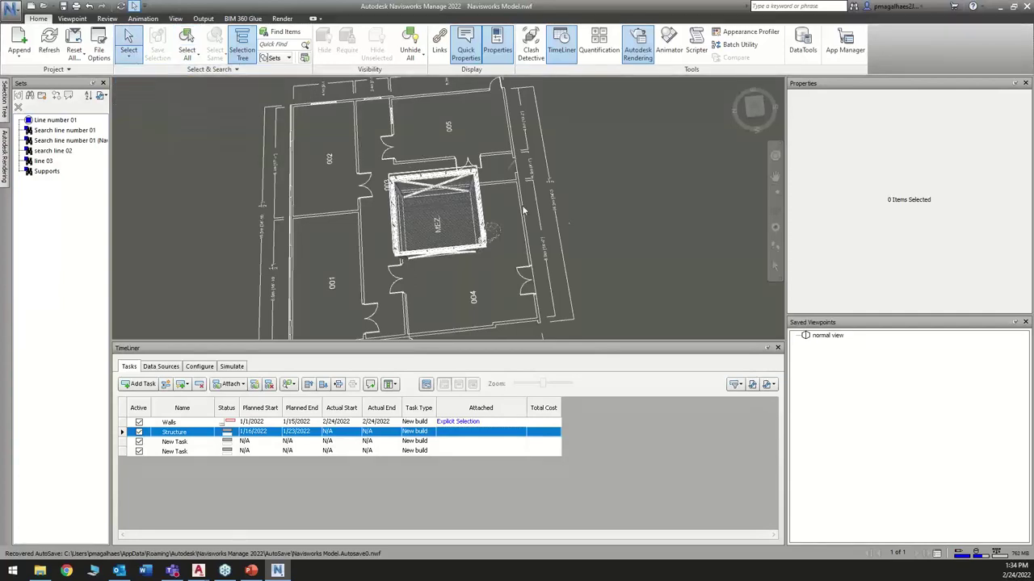
{"action": "left_click", "coordinate": [128, 55]}
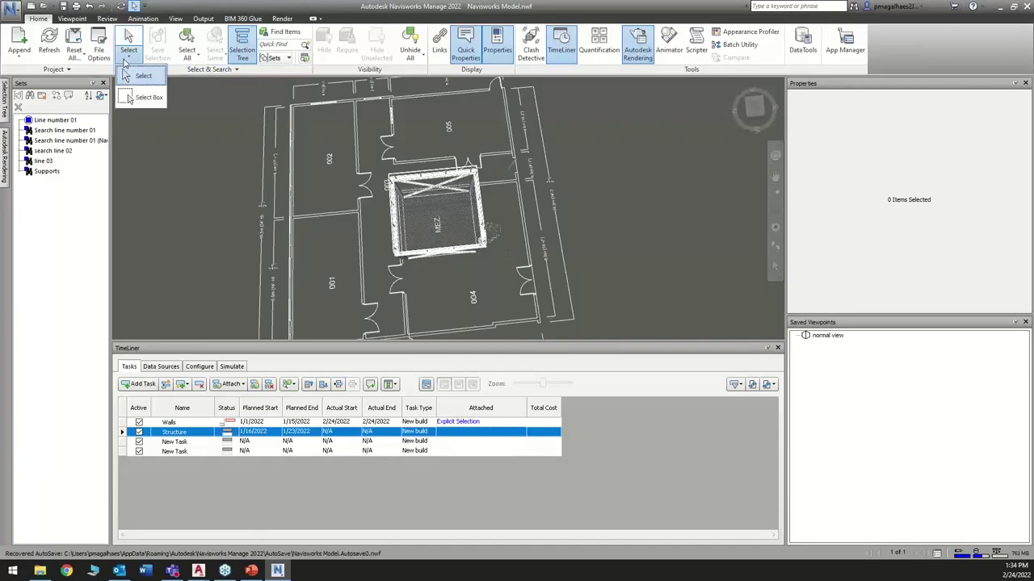
{"action": "left_click", "coordinate": [138, 97]}
Select the door objects in the plan and hide them.
{"action": "middle_click_drag", "start_coordinate": [504, 202], "coordinate": [652, 189], "text": "shift"}
{"action": "left_click_drag", "start_coordinate": [594, 136], "coordinate": [599, 127]}
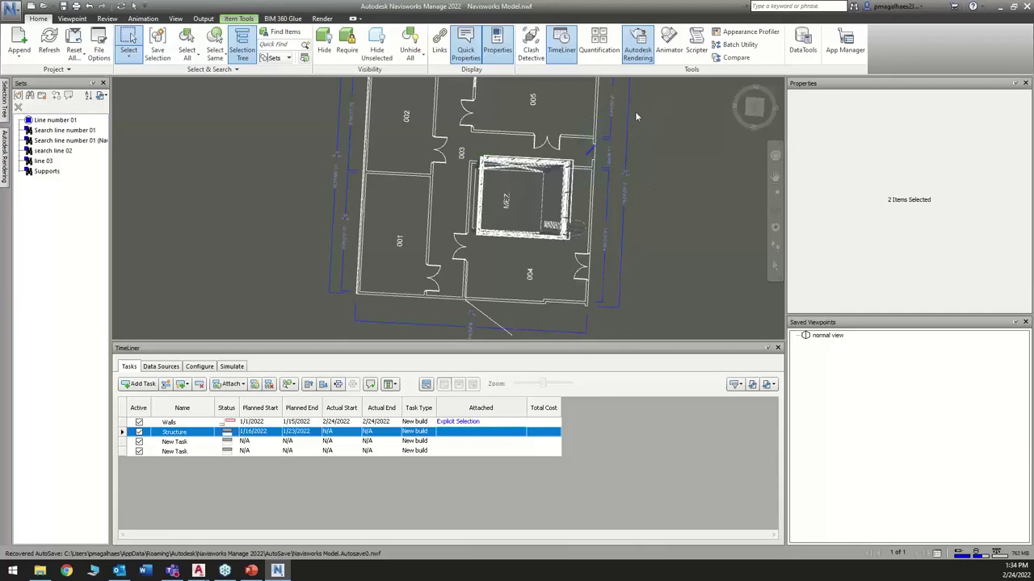
{"action": "left_click", "coordinate": [540, 127]}
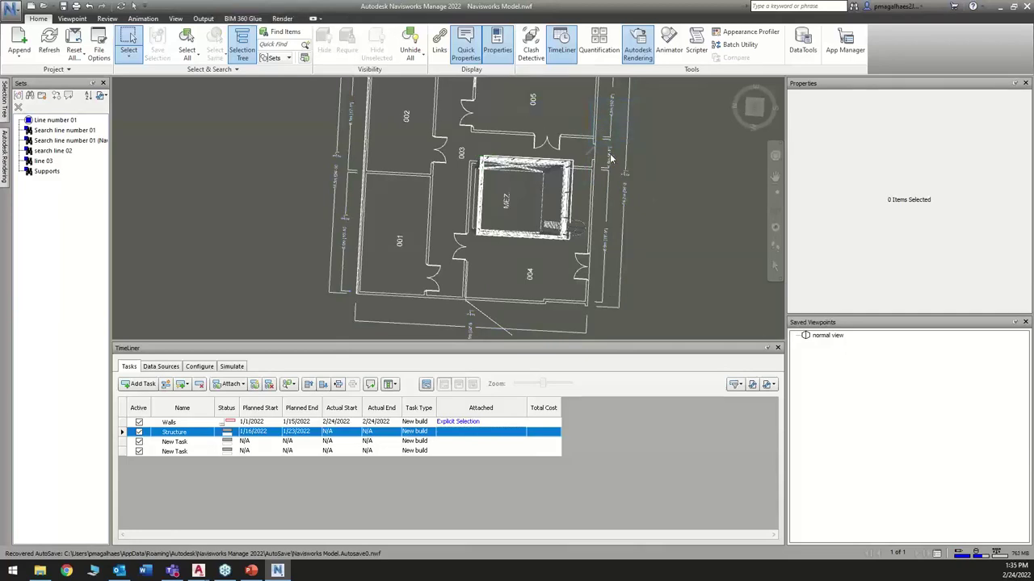
{"action": "left_click", "coordinate": [580, 273]}
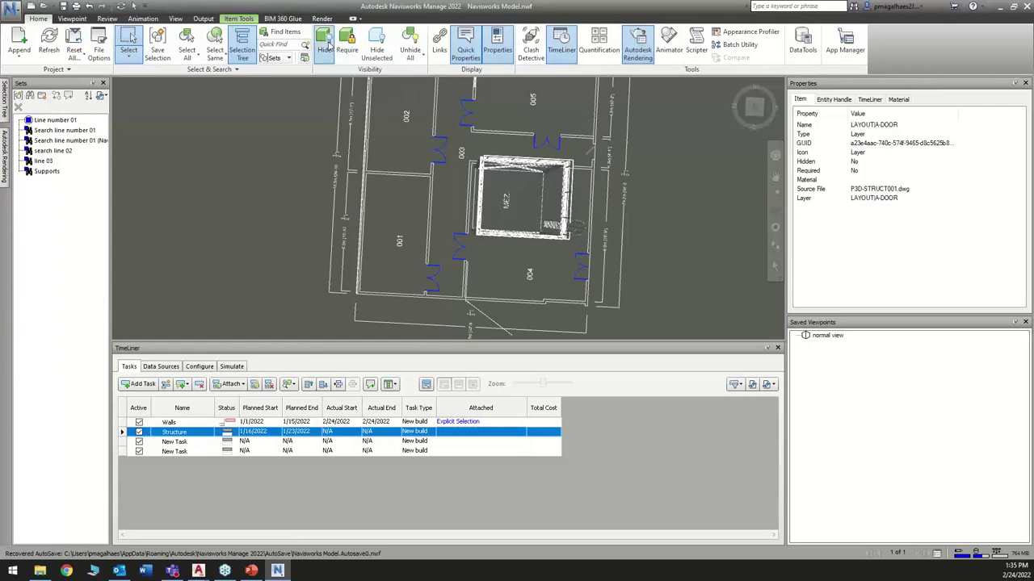
{"action": "left_click", "coordinate": [326, 47]}
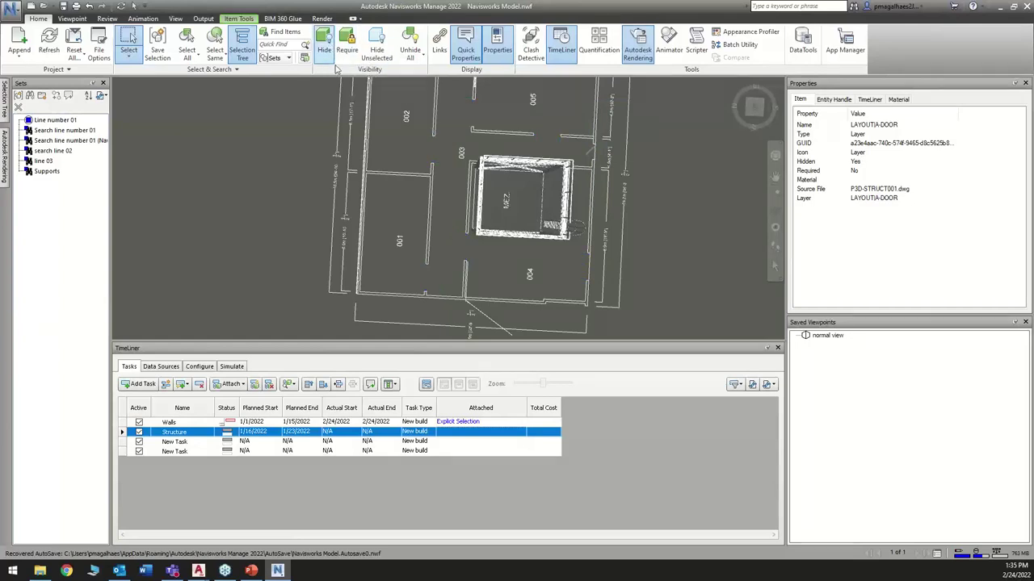
Select the floor-plan wall lines and hide them.
{"action": "left_click", "coordinate": [510, 315]}
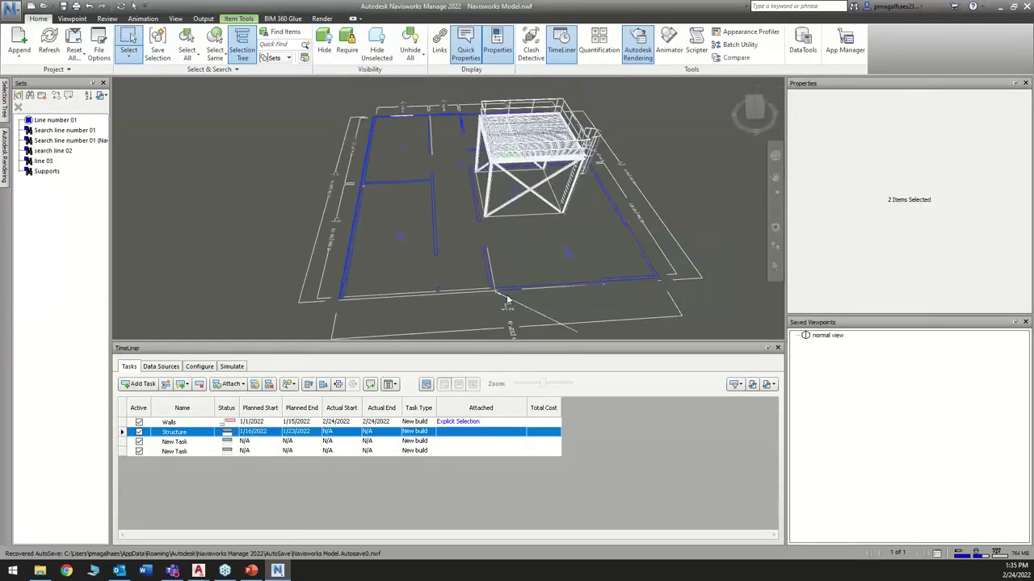
{"action": "left_click", "coordinate": [324, 47]}
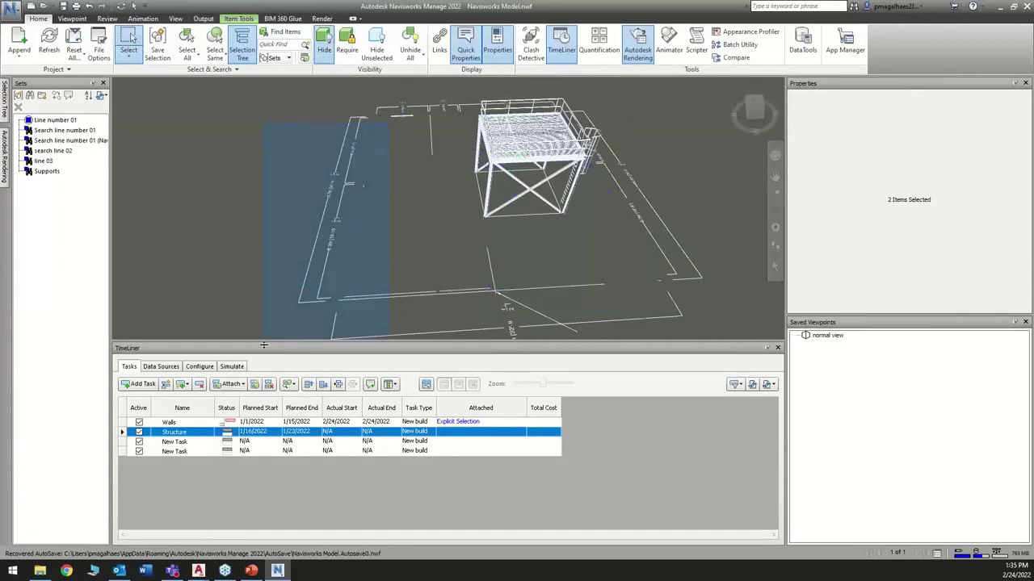
{"action": "left_click", "coordinate": [324, 46]}
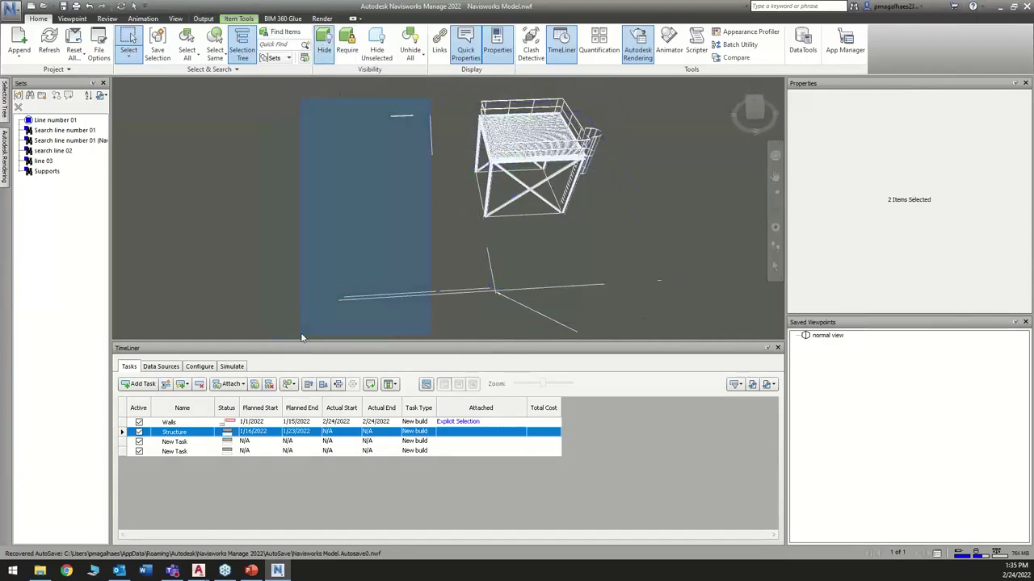
Box-select all 19 items of the steel structure.
{"action": "left_click", "coordinate": [301, 337]}
{"action": "left_click", "coordinate": [347, 299]}
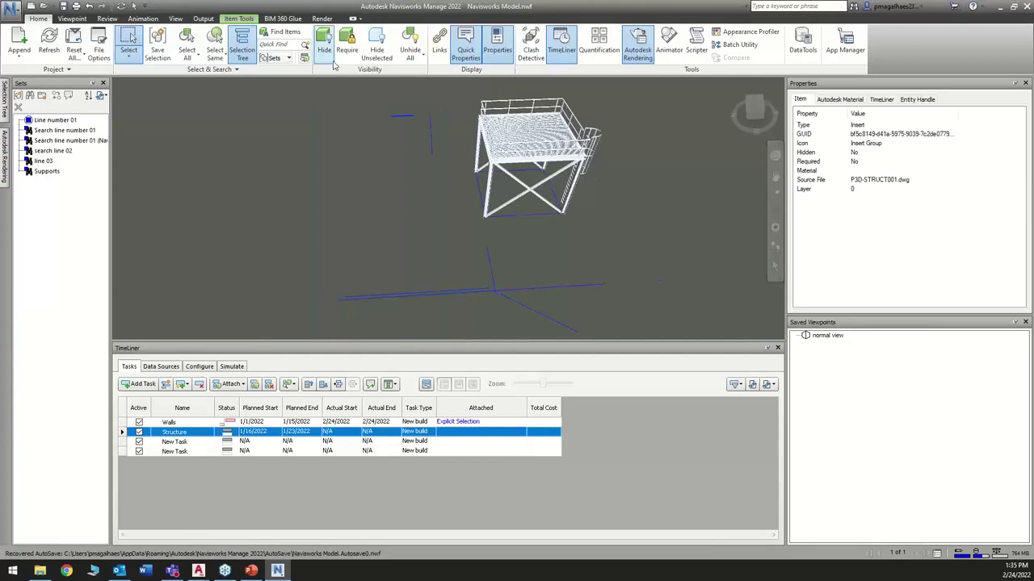
{"action": "middle_click_drag", "start_coordinate": [484, 213], "coordinate": [293, 218], "text": "shift"}
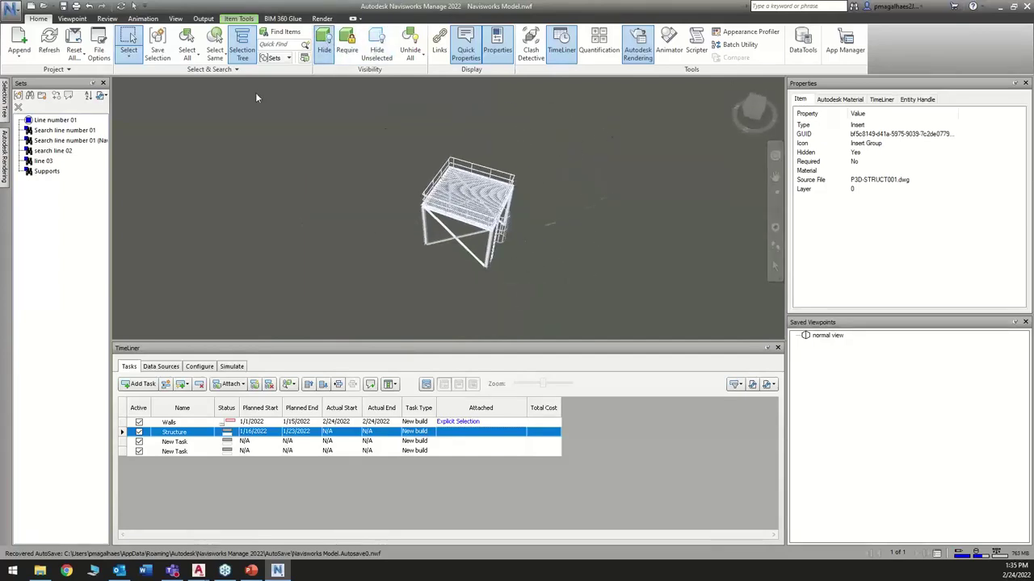
{"action": "left_click", "coordinate": [541, 254]}
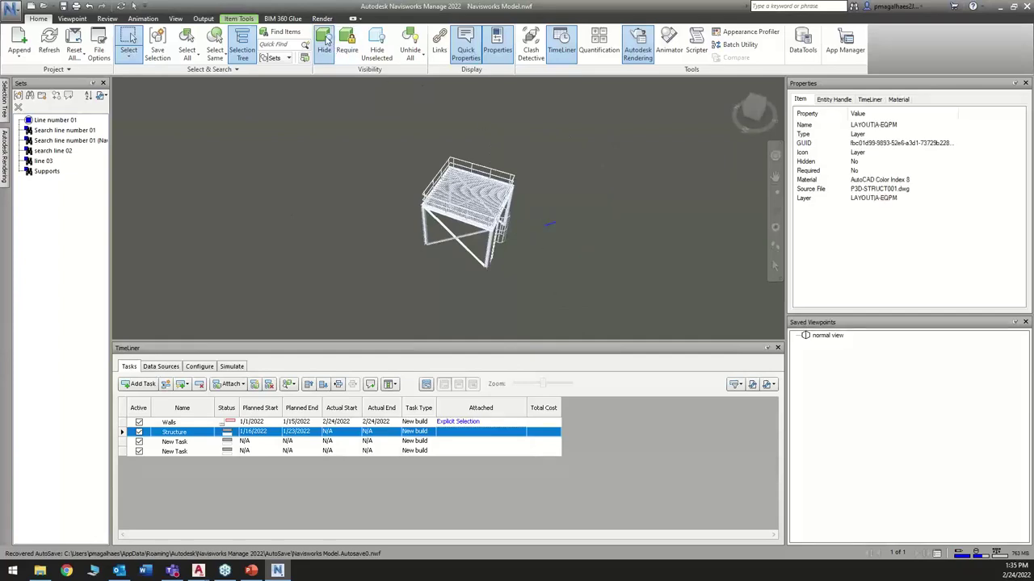
{"action": "left_click_drag", "start_coordinate": [408, 280], "coordinate": [407, 280]}
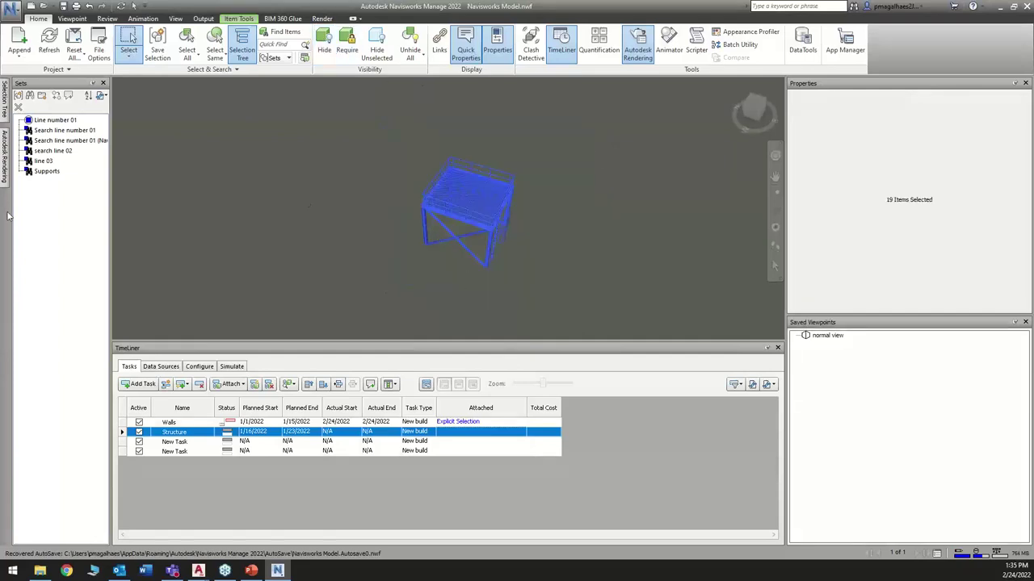
Save the selected steel items as a selection set named 'Structure'.
{"action": "left_click", "coordinate": [157, 50]}
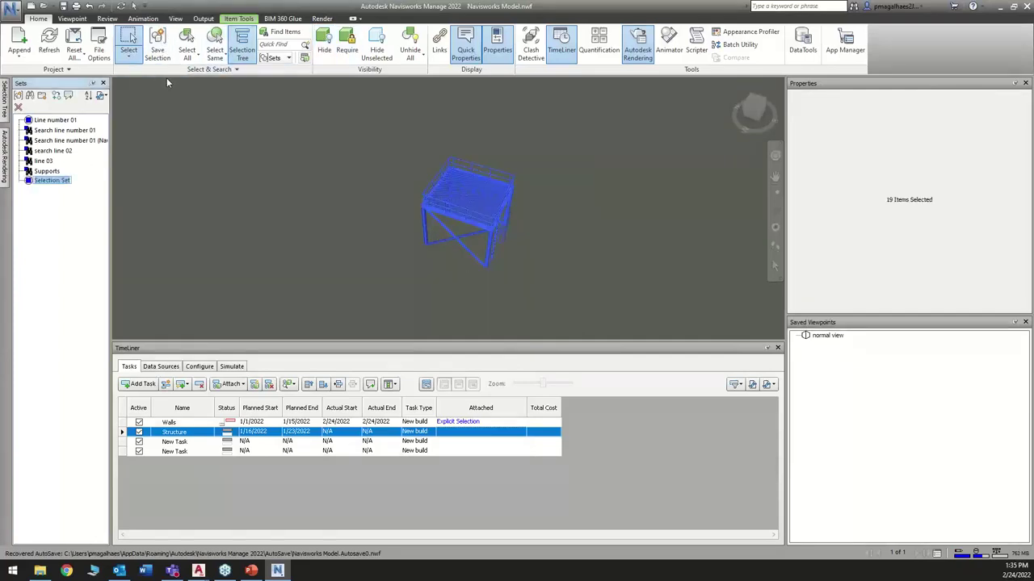
{"action": "type", "text": "Structure"}
{"action": "key", "text": "Return"}
Attach the current selection to the Structure task, then clear the selection.
{"action": "right_click", "coordinate": [510, 435]}
{"action": "left_click", "coordinate": [538, 412]}
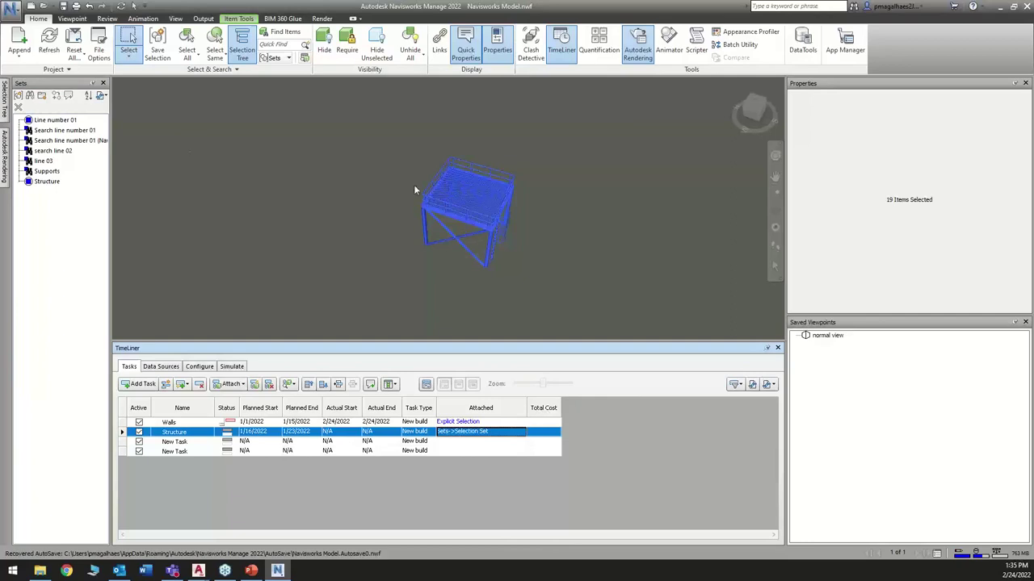
{"action": "left_click", "coordinate": [404, 304]}
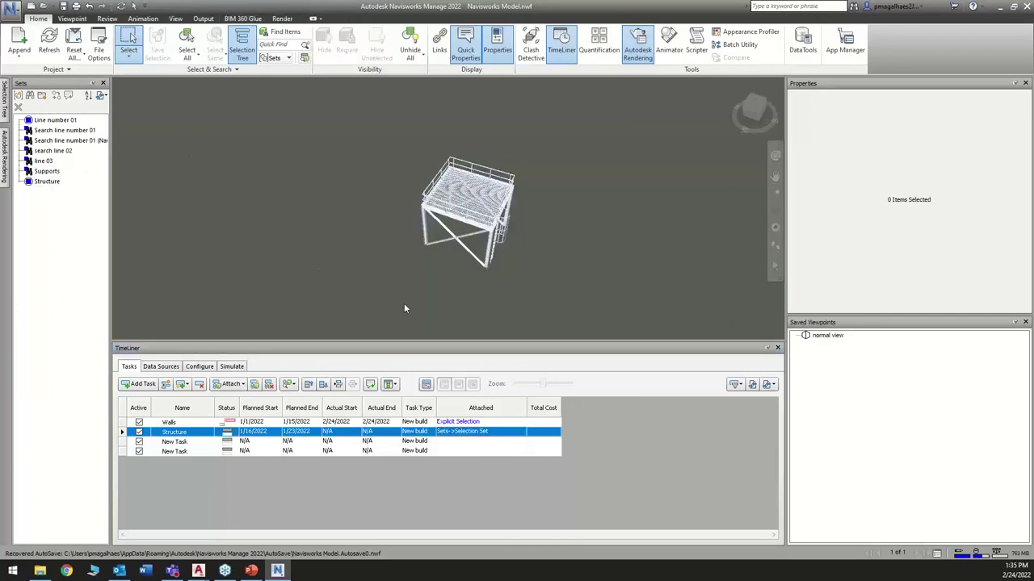
Rename the third and fourth TimeLiner tasks to Line 01 and Line 02.
{"action": "left_click", "coordinate": [197, 444]}
{"action": "type", "text": "Line 0"}
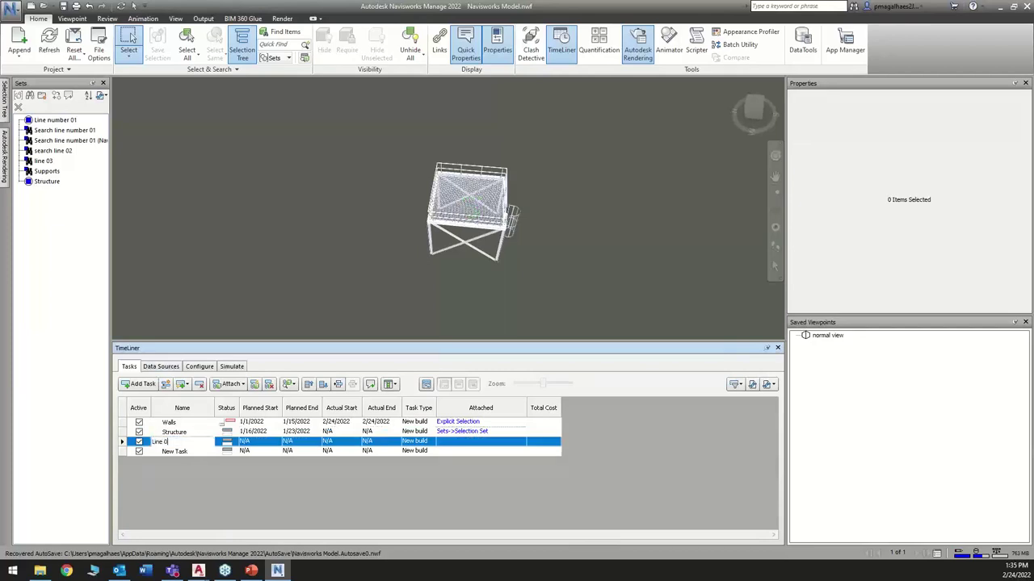
{"action": "type", "text": "1"}
{"action": "key", "text": "Return"}
{"action": "right_click", "coordinate": [192, 462]}
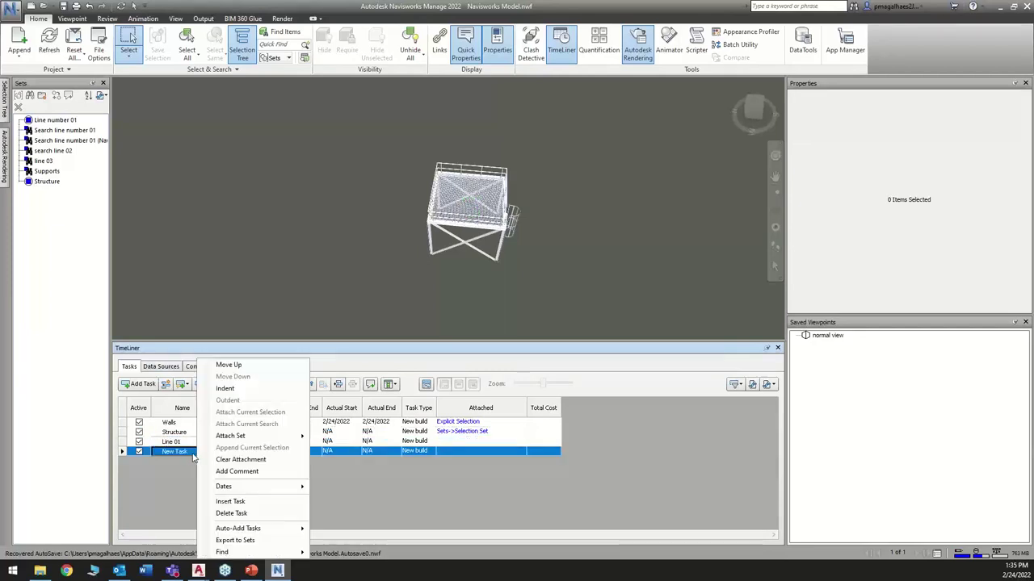
{"action": "left_click", "coordinate": [186, 457]}
{"action": "type", "text": "Le"}
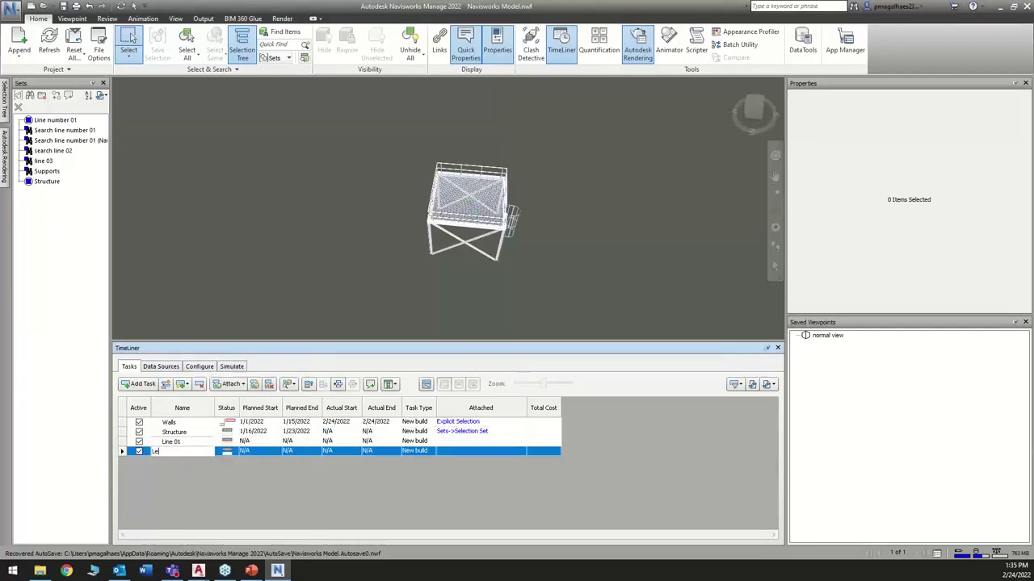
{"action": "type", "text": "ne 02"}
{"action": "key", "text": "Return"}
Name the next task Line 03 and unhide all model elements.
{"action": "type", "text": "L"}
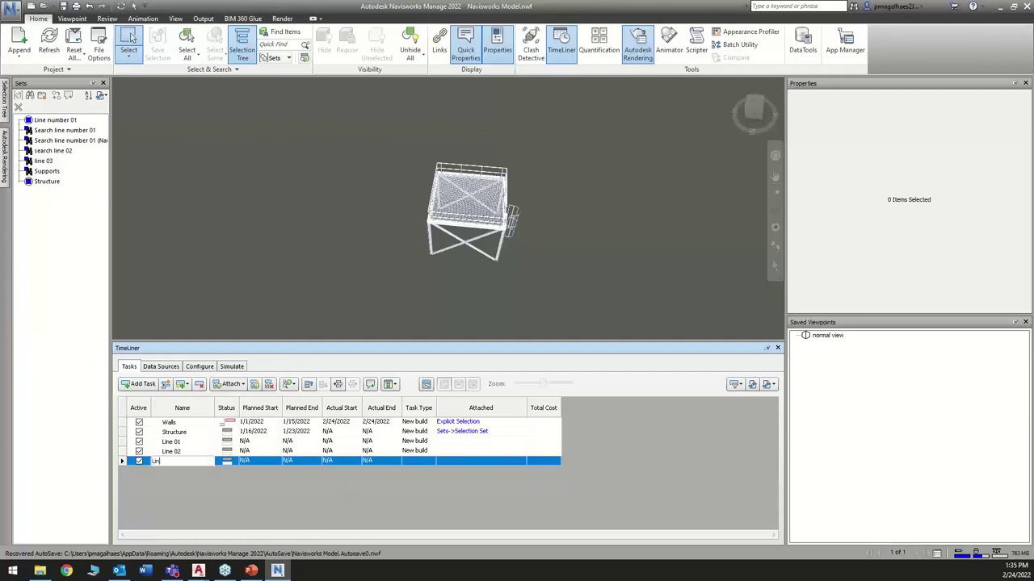
{"action": "type", "text": "ine 03"}
{"action": "key", "text": "Return"}
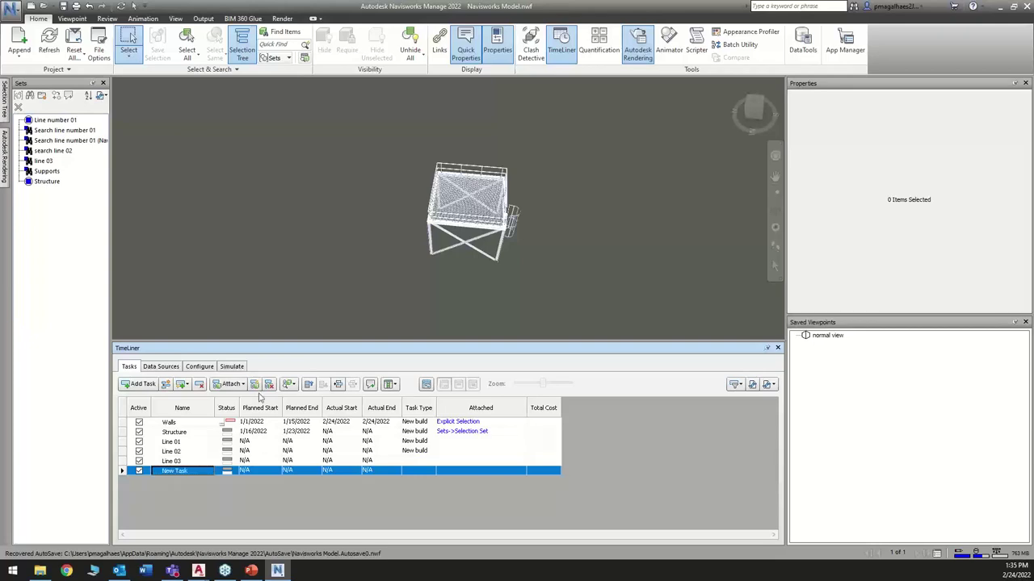
{"action": "left_click", "coordinate": [410, 44]}
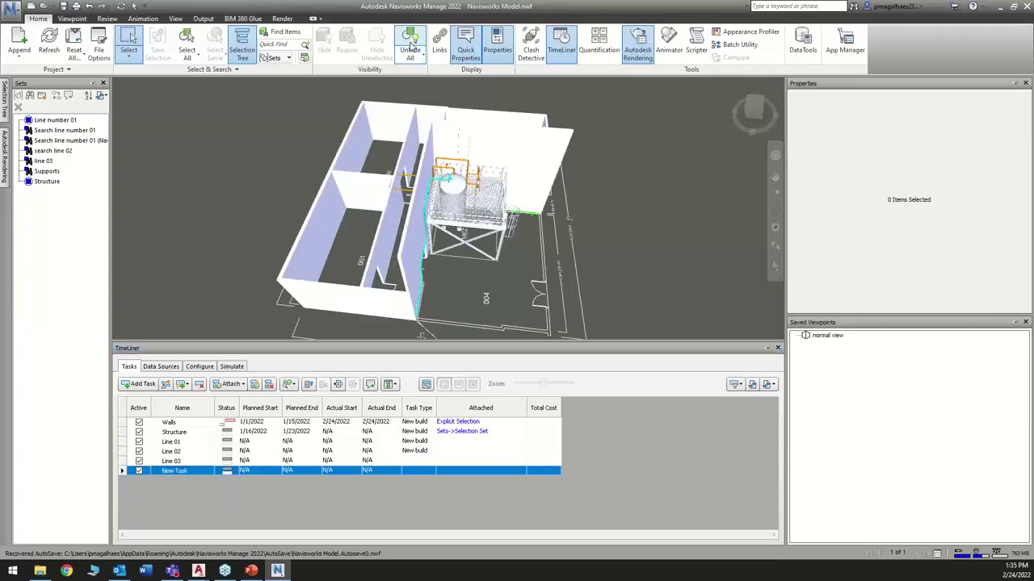
Attach the Line number 01 set to Line 01 and search line 02 to Line 02.
{"action": "middle_click_drag", "start_coordinate": [529, 197], "coordinate": [491, 324], "text": "shift"}
{"action": "left_click", "coordinate": [496, 443]}
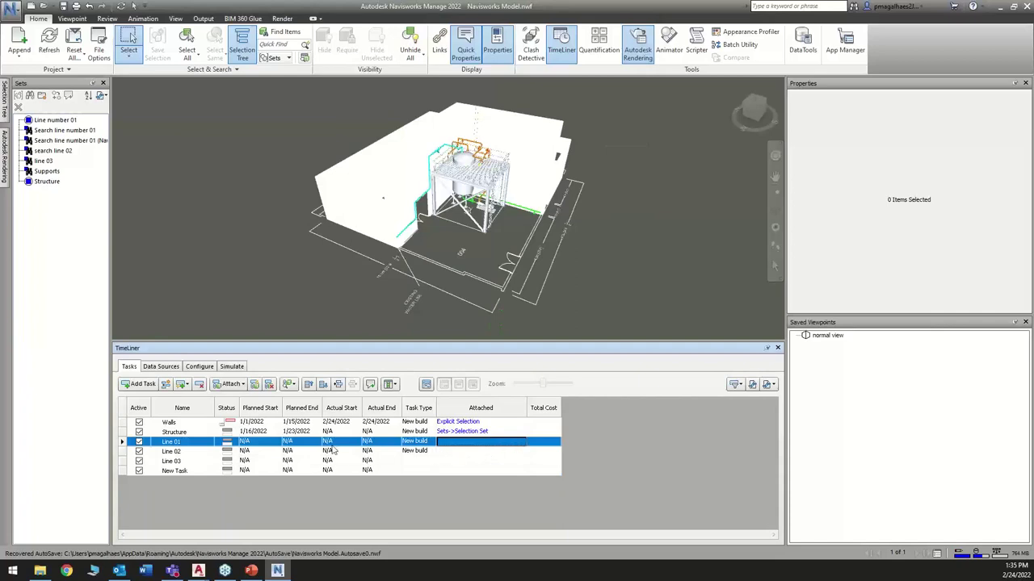
{"action": "right_click", "coordinate": [491, 445]}
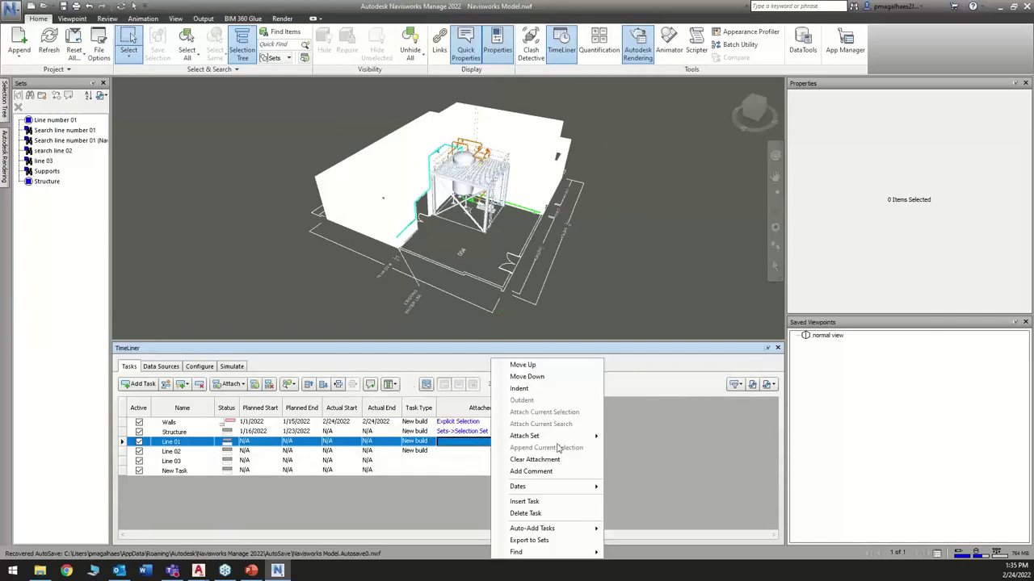
{"action": "mouse_move", "coordinate": [565, 436]}
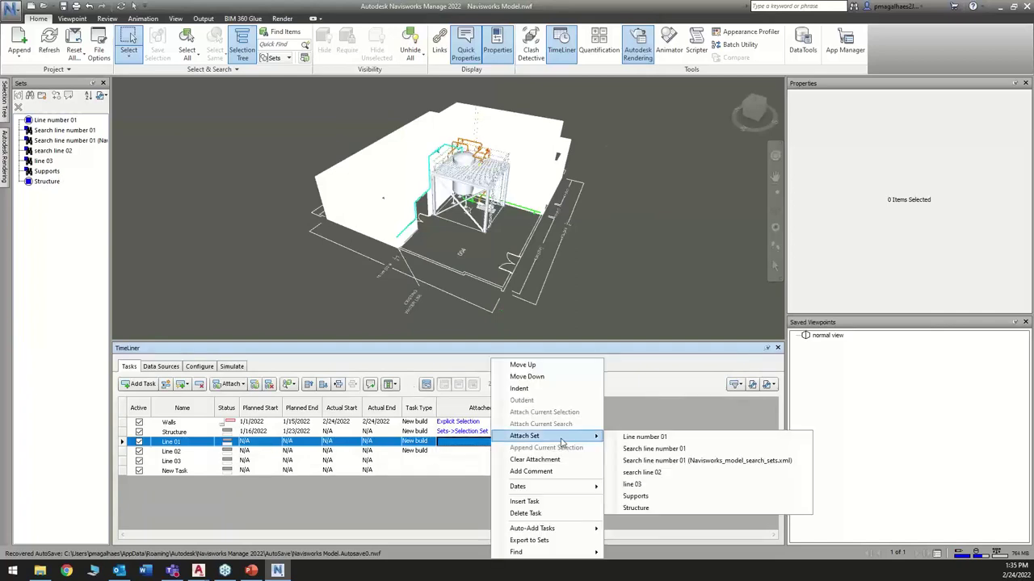
{"action": "left_click", "coordinate": [655, 440]}
{"action": "left_click", "coordinate": [483, 450]}
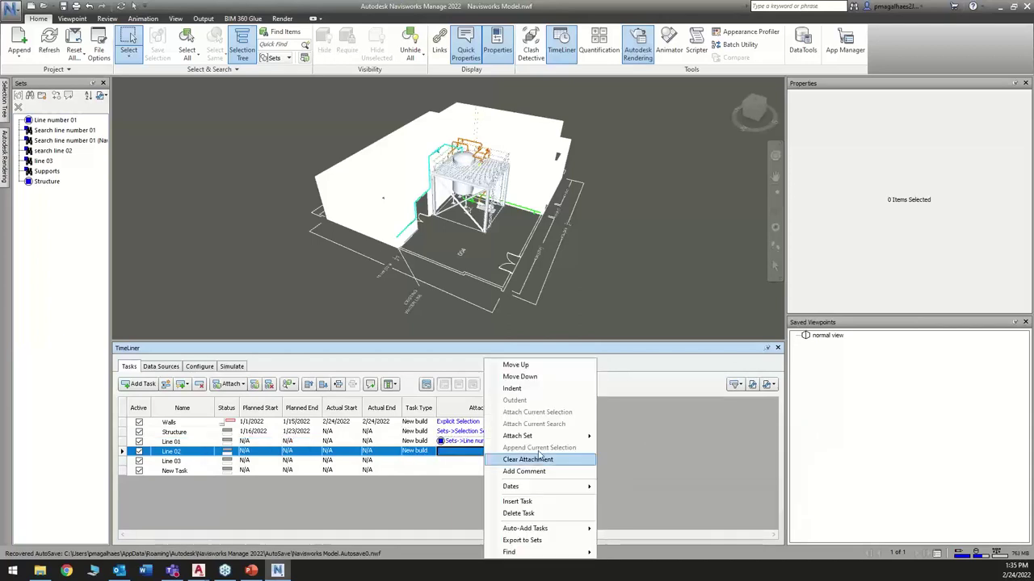
{"action": "right_click", "coordinate": [483, 450]}
{"action": "mouse_move", "coordinate": [562, 437]}
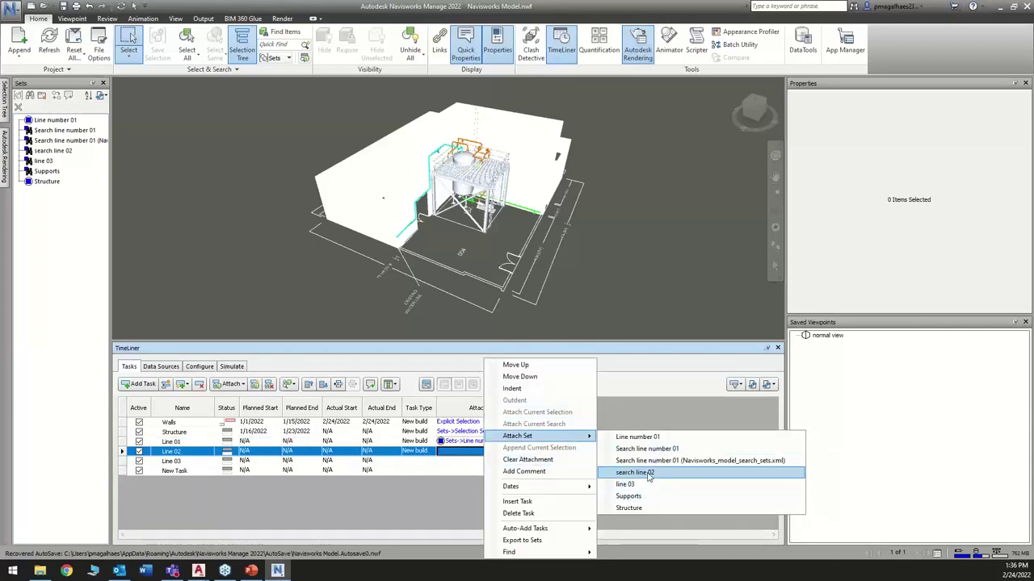
{"action": "left_click", "coordinate": [646, 472]}
Reattach Line 01 to the Search line number 01 set instead.
{"action": "left_click", "coordinate": [489, 461]}
{"action": "left_click", "coordinate": [515, 442]}
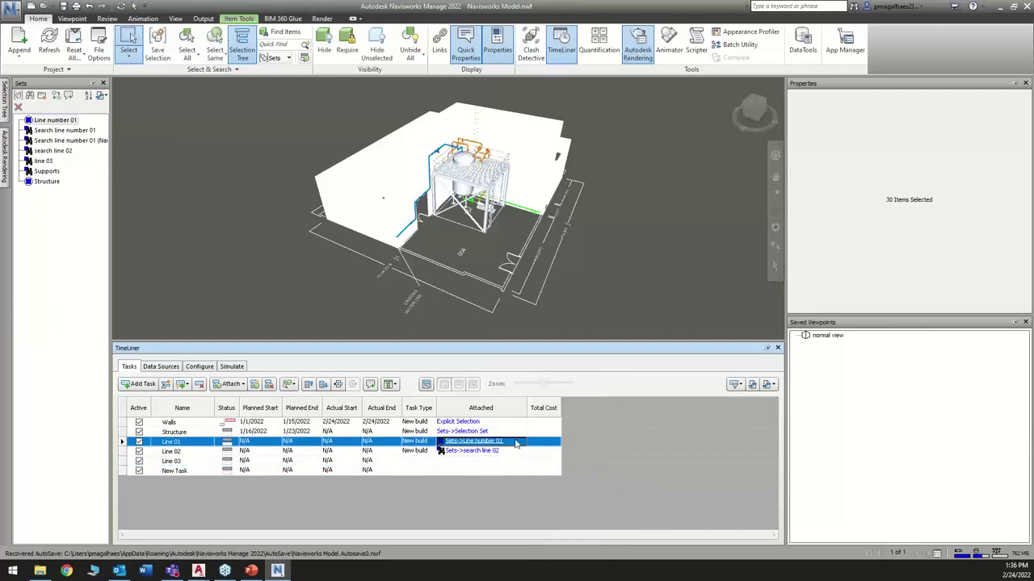
{"action": "right_click", "coordinate": [514, 442]}
{"action": "mouse_move", "coordinate": [565, 436]}
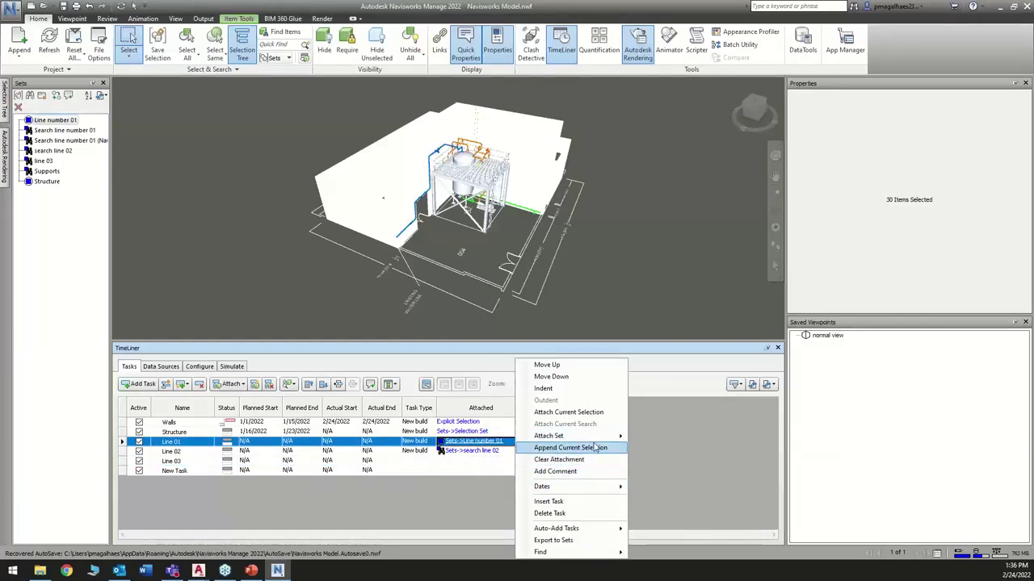
{"action": "mouse_move", "coordinate": [597, 440]}
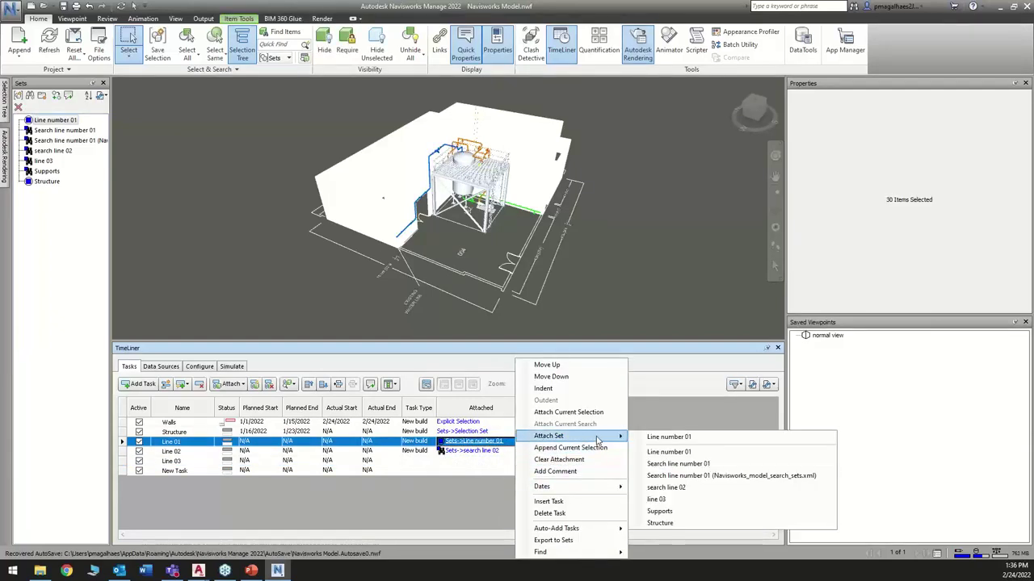
{"action": "left_click", "coordinate": [718, 465]}
Attach the line 03 set to Line 03 and drop the blank New Task row.
{"action": "left_click", "coordinate": [481, 460]}
{"action": "right_click", "coordinate": [482, 461]}
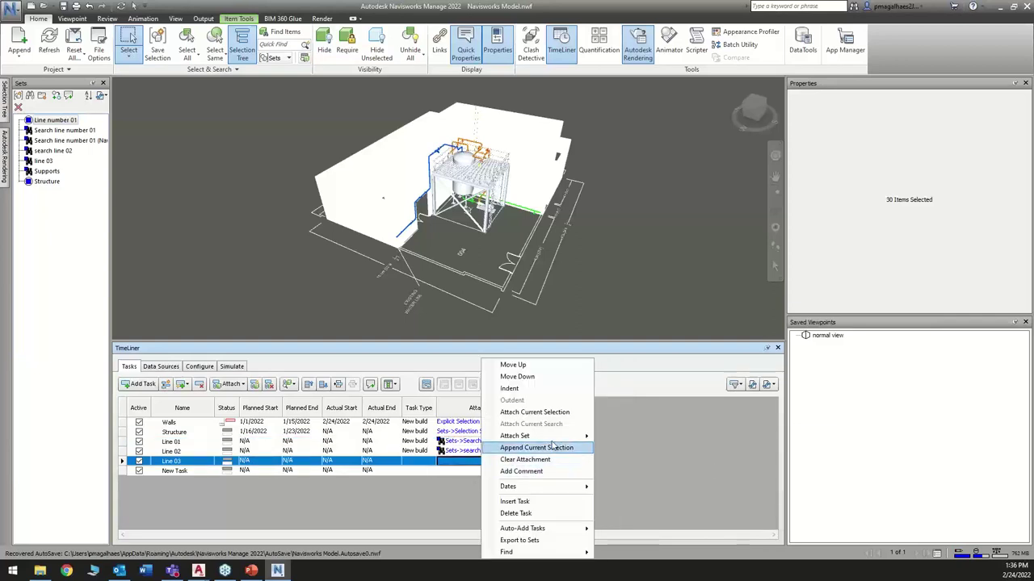
{"action": "mouse_move", "coordinate": [581, 437]}
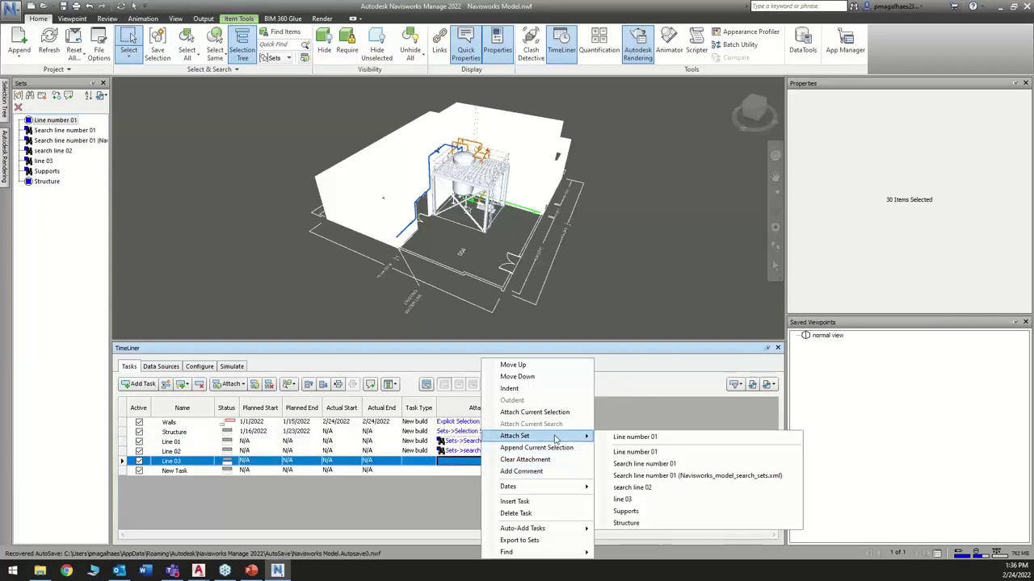
{"action": "left_click", "coordinate": [714, 501]}
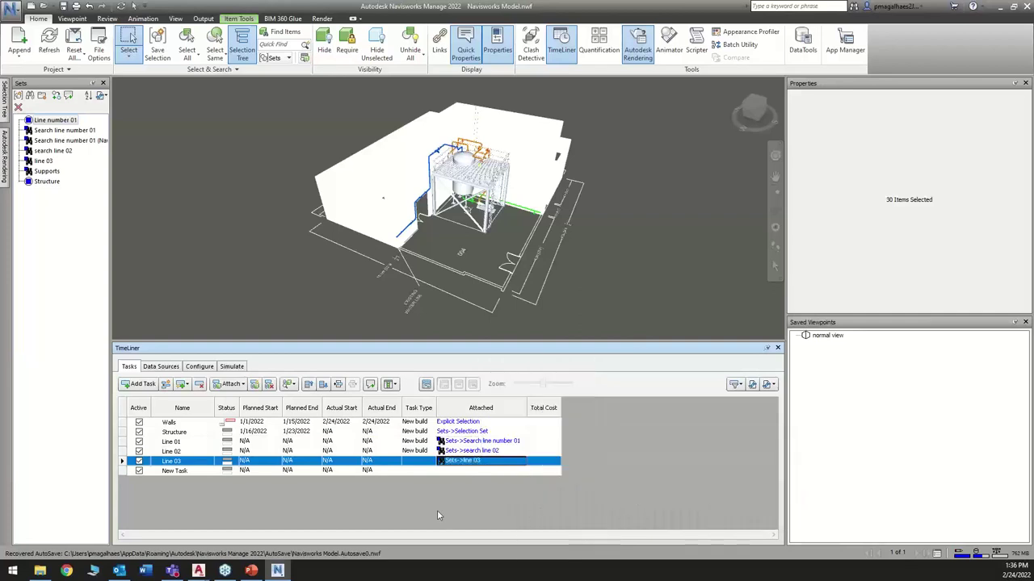
{"action": "left_click", "coordinate": [594, 484]}
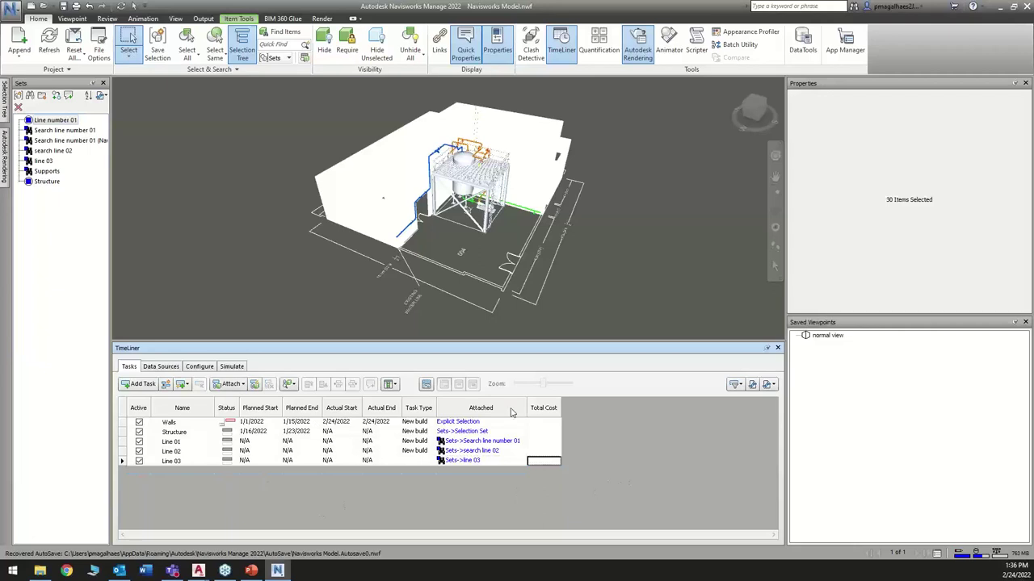
Show the Gantt chart and pull the Structure bar's end slightly earlier.
{"action": "left_click", "coordinate": [428, 385]}
{"action": "left_click", "coordinate": [260, 443]}
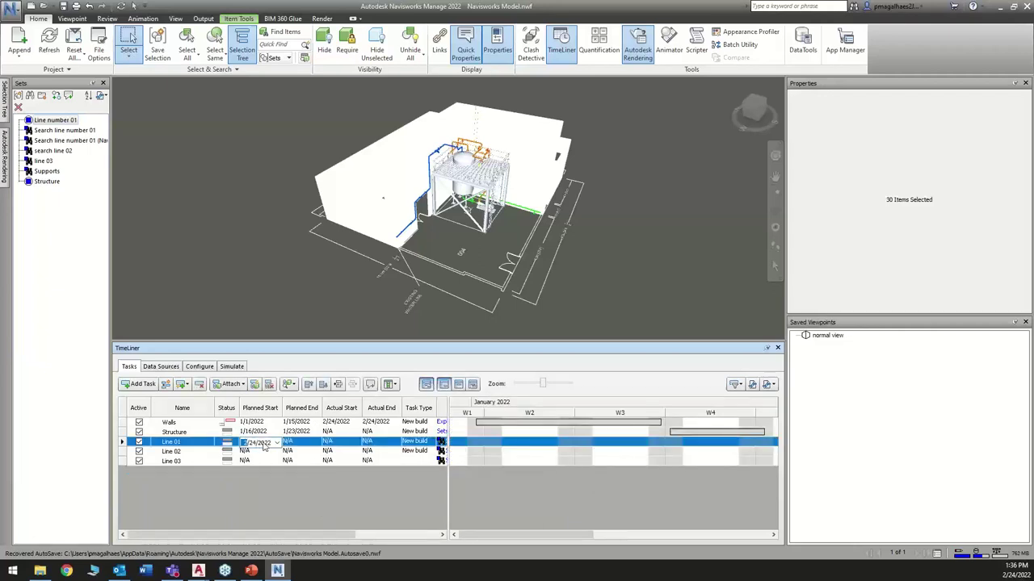
{"action": "left_click", "coordinate": [278, 444]}
{"action": "left_click", "coordinate": [278, 443]}
{"action": "left_click_drag", "start_coordinate": [600, 537], "coordinate": [646, 537]}
{"action": "left_click", "coordinate": [648, 432]}
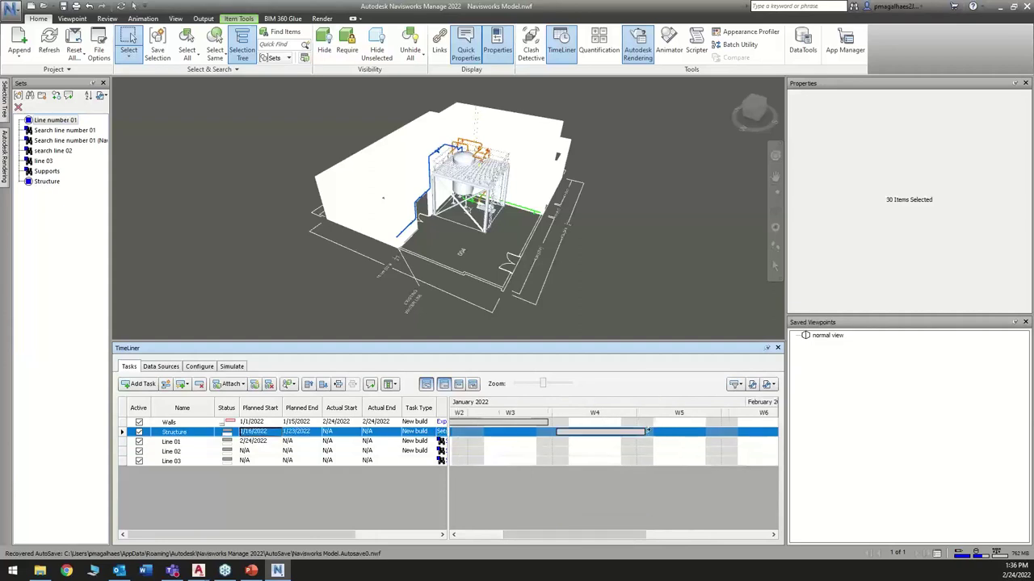
{"action": "left_click_drag", "start_coordinate": [646, 432], "coordinate": [642, 433]}
Set Line 01's planned start to 1/24/2022 from the calendar.
{"action": "left_click", "coordinate": [274, 445]}
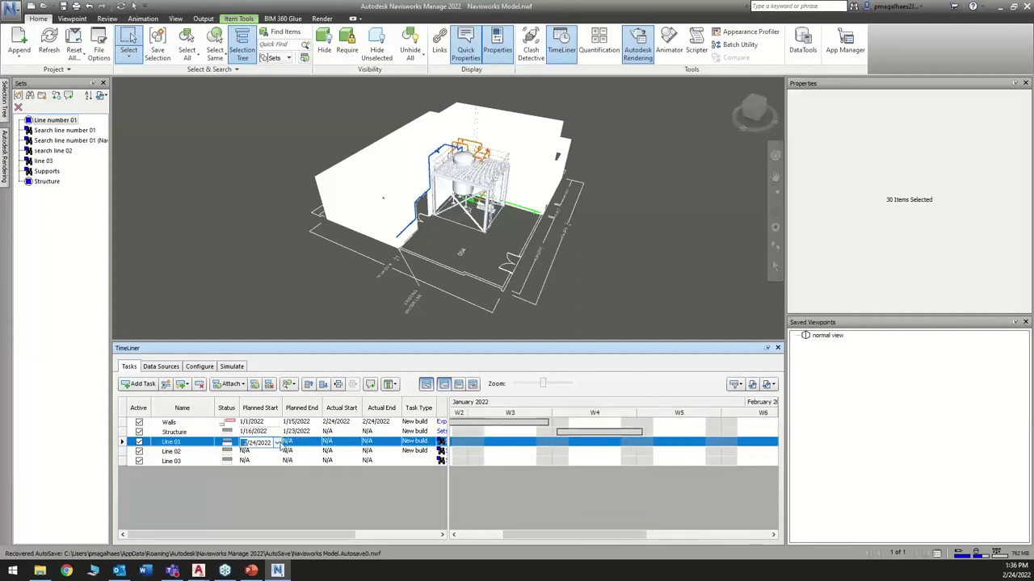
{"action": "left_click", "coordinate": [278, 444]}
{"action": "left_click", "coordinate": [279, 444]}
{"action": "left_click", "coordinate": [279, 443]}
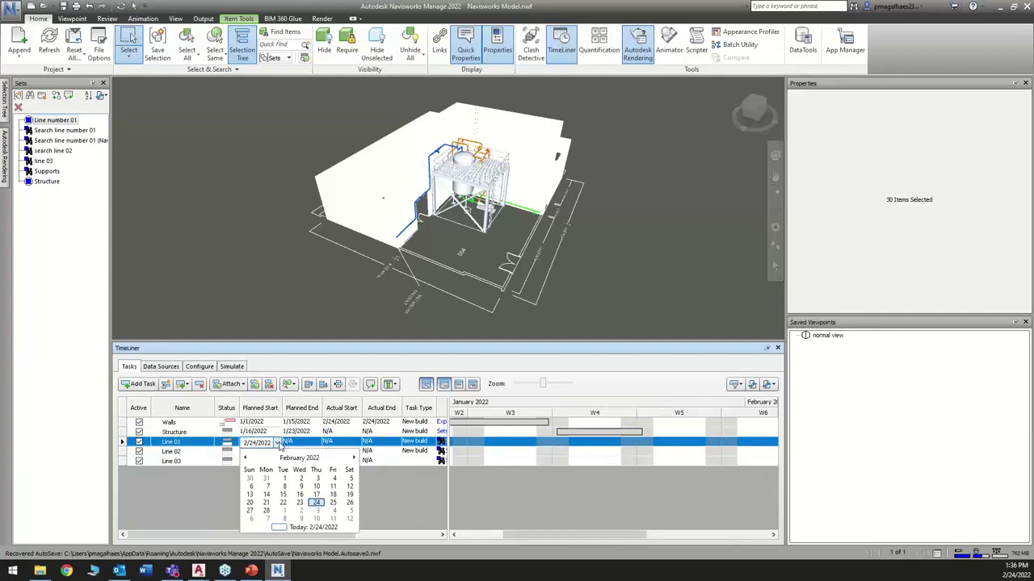
{"action": "left_click", "coordinate": [297, 458]}
{"action": "left_click", "coordinate": [245, 457]}
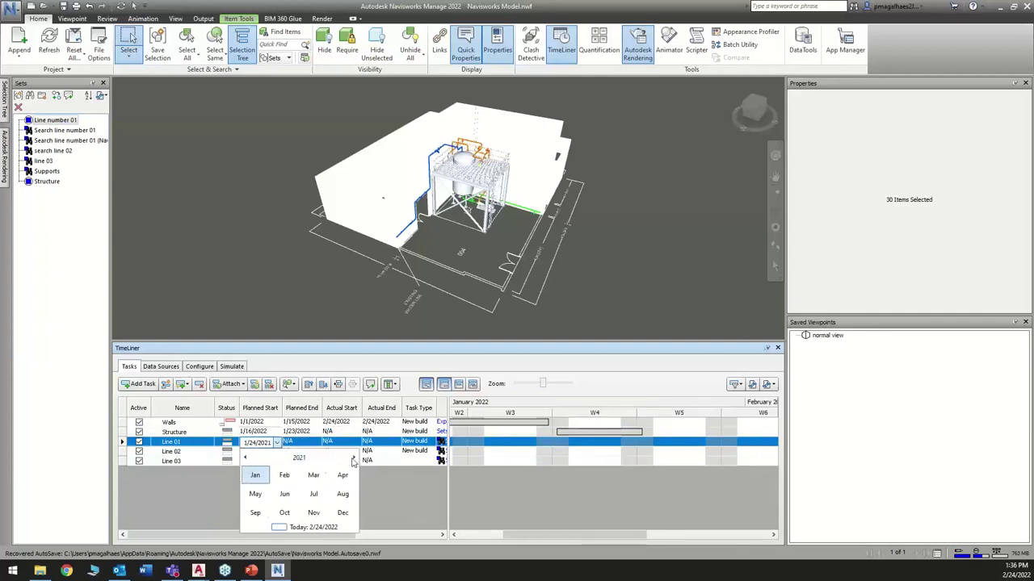
{"action": "left_click", "coordinate": [353, 458]}
{"action": "left_click", "coordinate": [255, 476]}
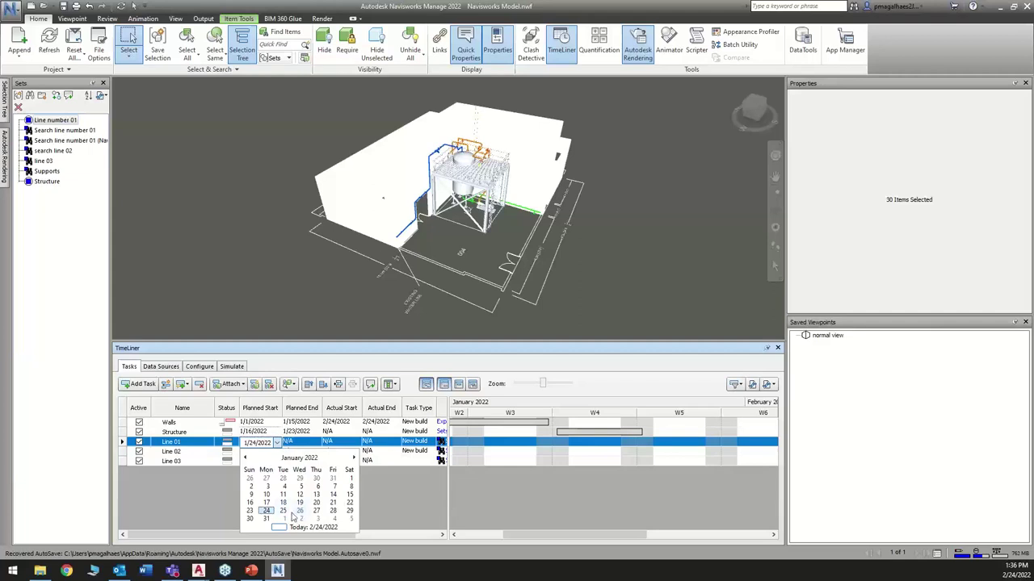
{"action": "left_click", "coordinate": [268, 511]}
Set Line 01's planned end to 1/27/2022.
{"action": "left_click", "coordinate": [315, 442]}
{"action": "left_click", "coordinate": [318, 444]}
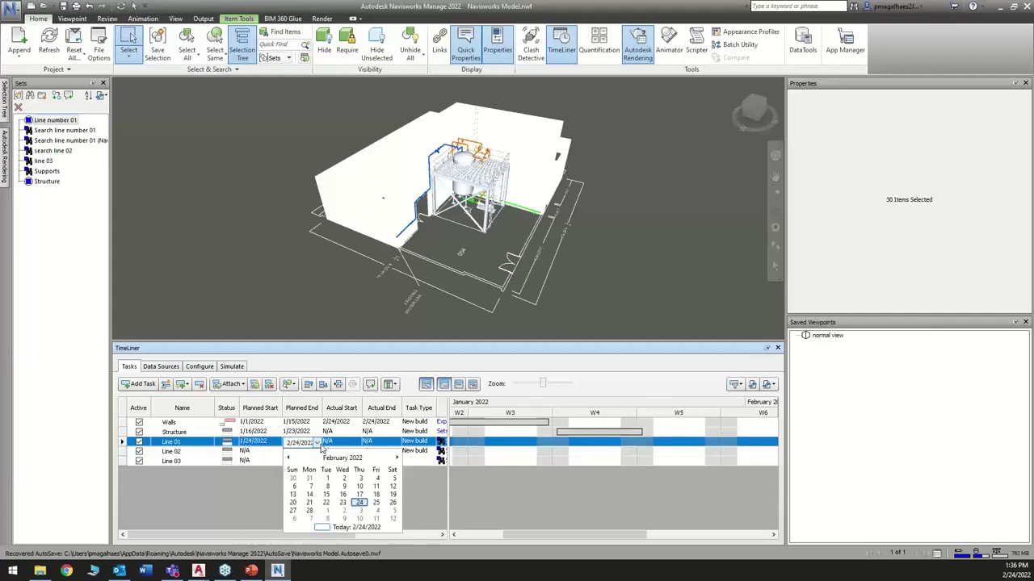
{"action": "left_click", "coordinate": [288, 458]}
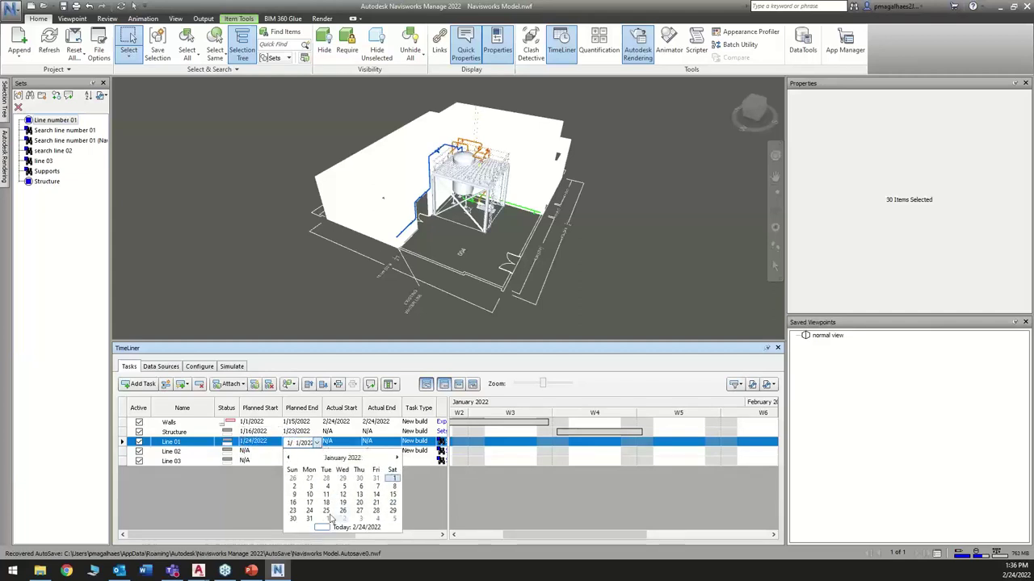
{"action": "left_click", "coordinate": [359, 510]}
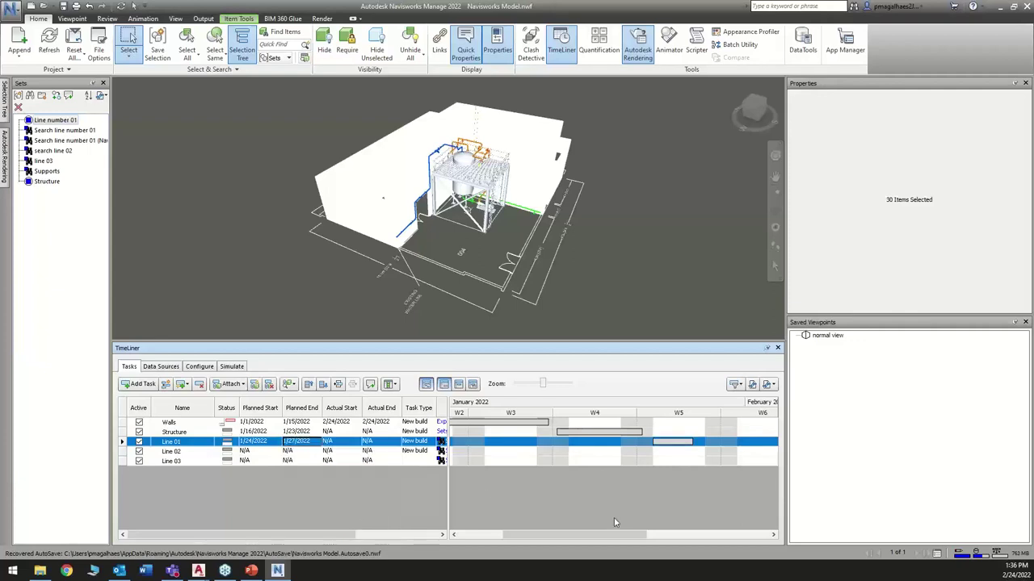
Give Line 02 a planned start of 1/29/2022, with its end set to 2/19/2022.
{"action": "left_click", "coordinate": [290, 451]}
{"action": "left_click", "coordinate": [298, 451]}
{"action": "left_click", "coordinate": [319, 452]}
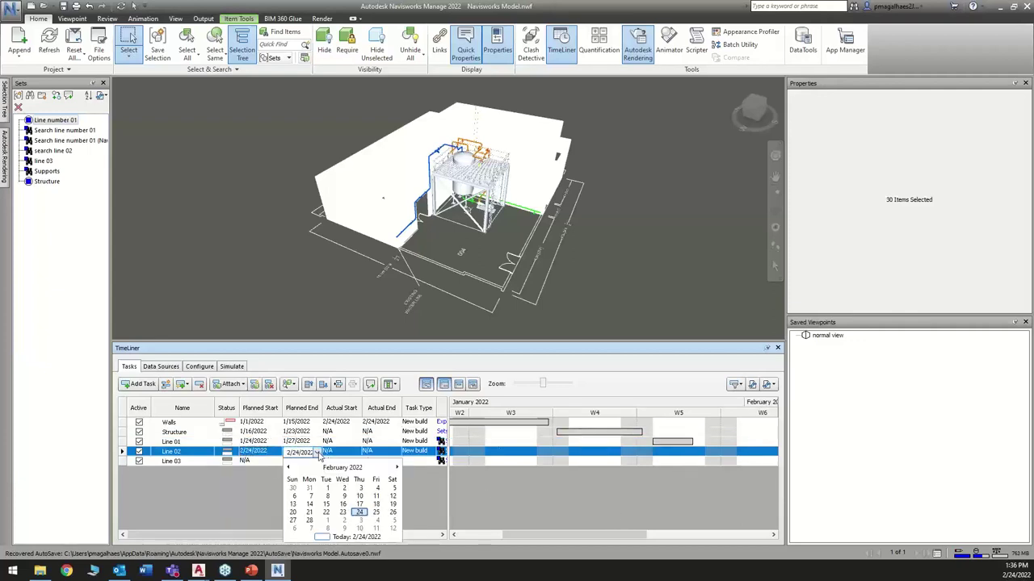
{"action": "left_click", "coordinate": [392, 504]}
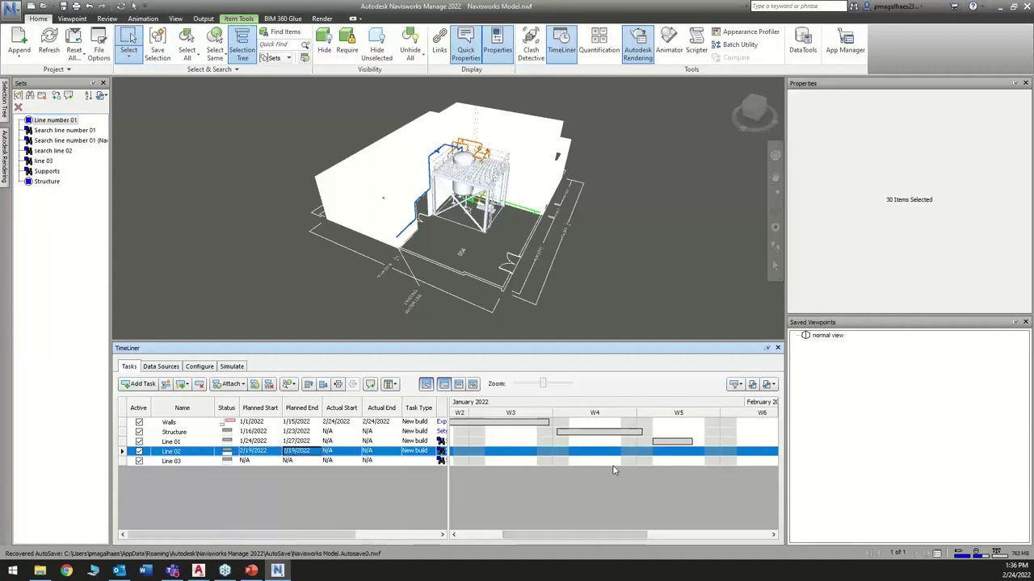
{"action": "key", "text": "Down"}
{"action": "left_click", "coordinate": [281, 454]}
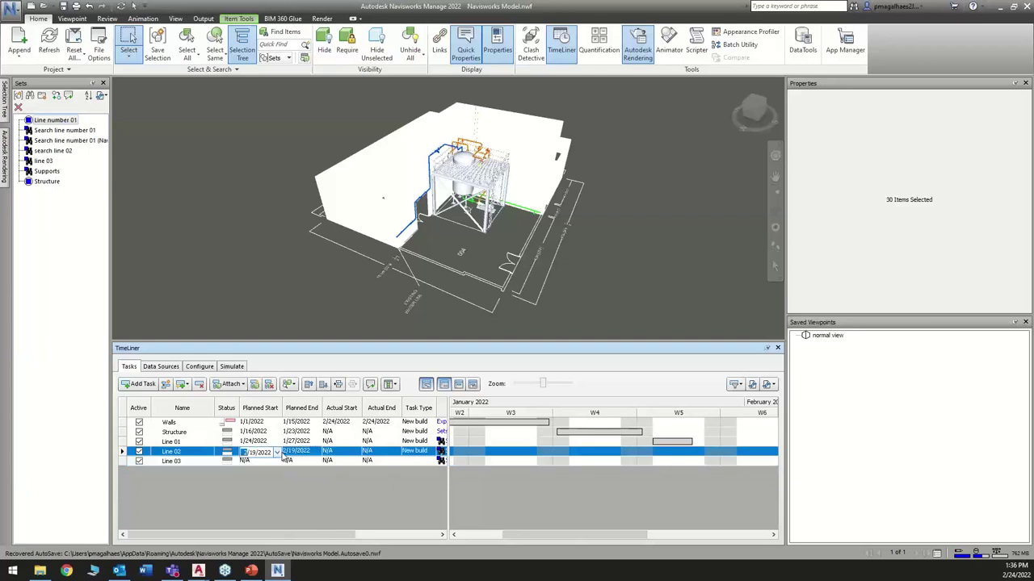
{"action": "left_click", "coordinate": [277, 453]}
{"action": "left_click", "coordinate": [245, 468]}
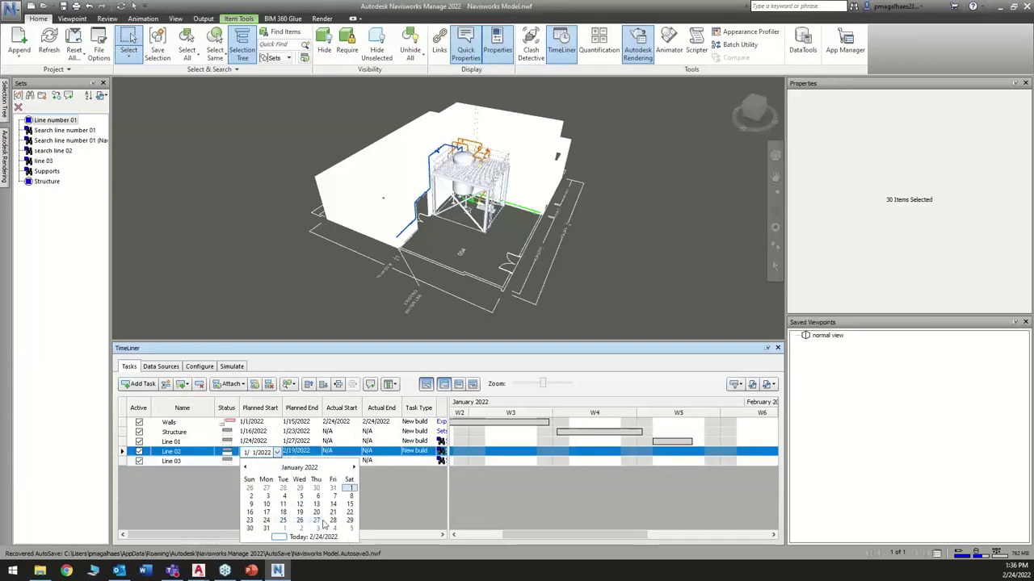
{"action": "left_click", "coordinate": [350, 521]}
{"action": "left_click", "coordinate": [547, 514]}
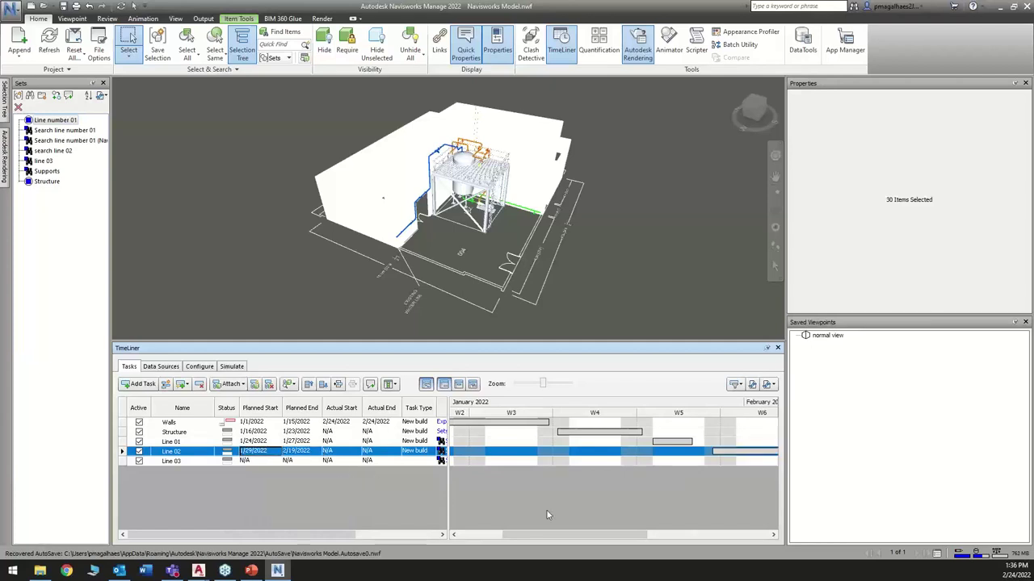
Drag Line 02's Gantt bar to end on 2/5/2022, then select Line 03's start date.
{"action": "left_click_drag", "start_coordinate": [557, 544], "coordinate": [662, 543]}
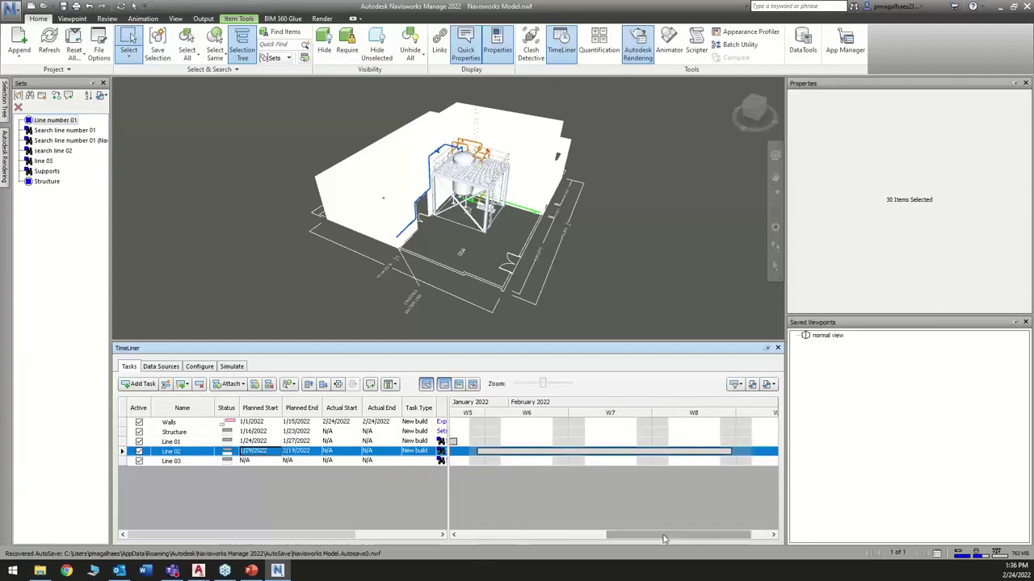
{"action": "left_click_drag", "start_coordinate": [732, 451], "coordinate": [557, 450]}
{"action": "left_click_drag", "start_coordinate": [598, 535], "coordinate": [562, 534]}
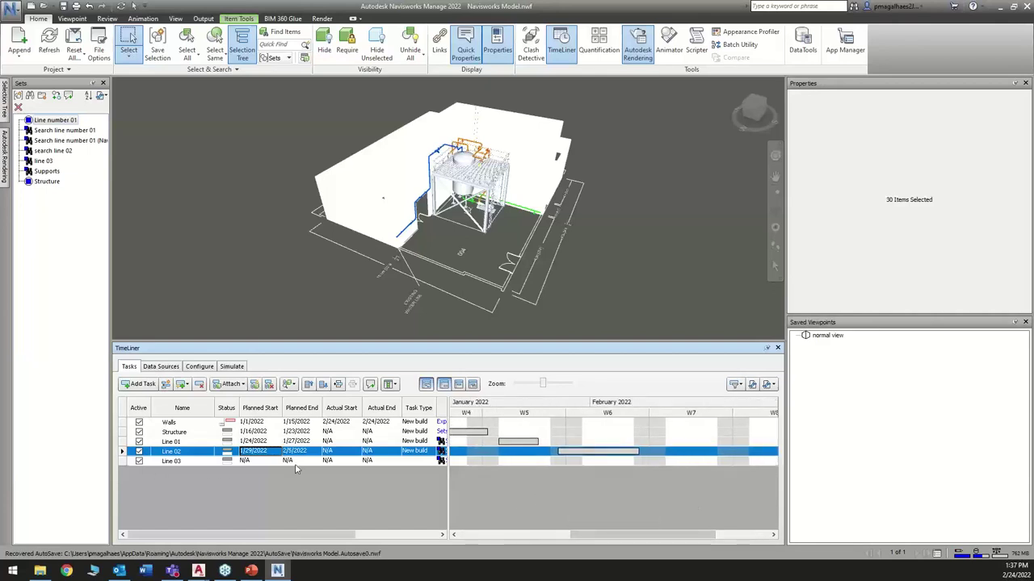
{"action": "left_click", "coordinate": [267, 461]}
{"action": "left_click", "coordinate": [267, 461]}
{"action": "left_click", "coordinate": [265, 462]}
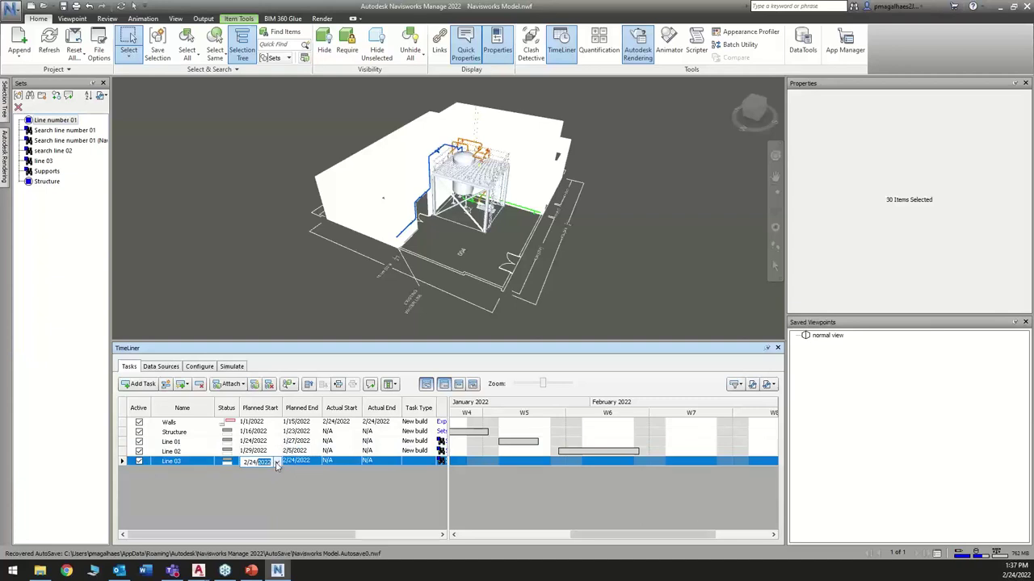
Set Line 03's planned dates to 2/7/2022 through 2/15/2022.
{"action": "left_click", "coordinate": [276, 462]}
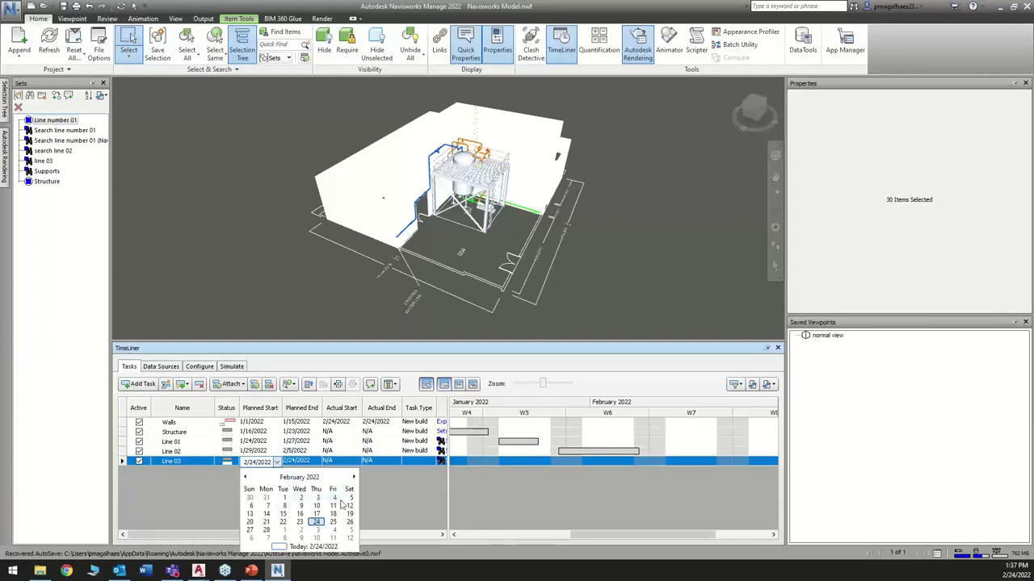
{"action": "left_click", "coordinate": [316, 510]}
{"action": "left_click", "coordinate": [301, 461]}
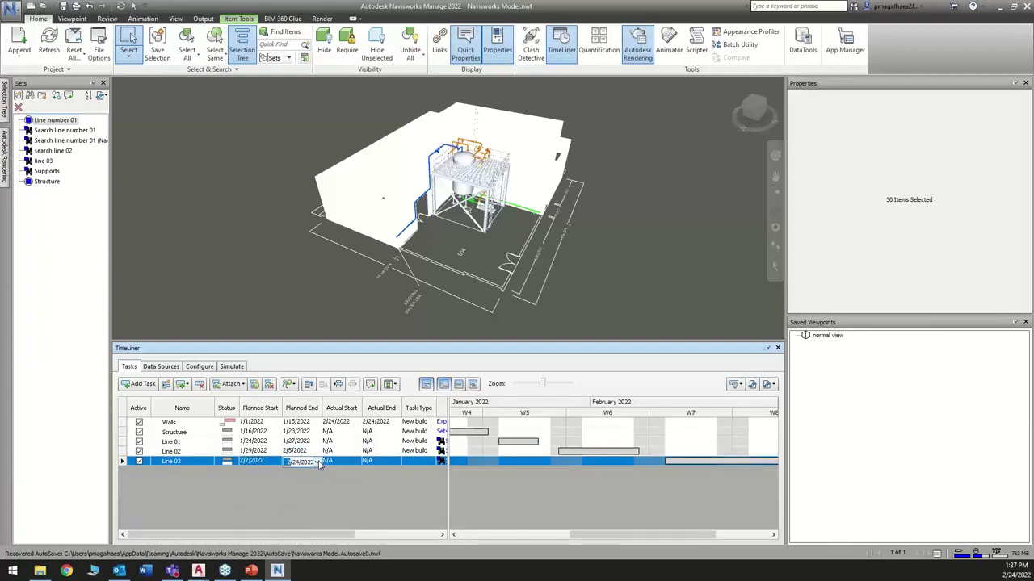
{"action": "left_click", "coordinate": [317, 462]}
{"action": "left_click", "coordinate": [327, 513]}
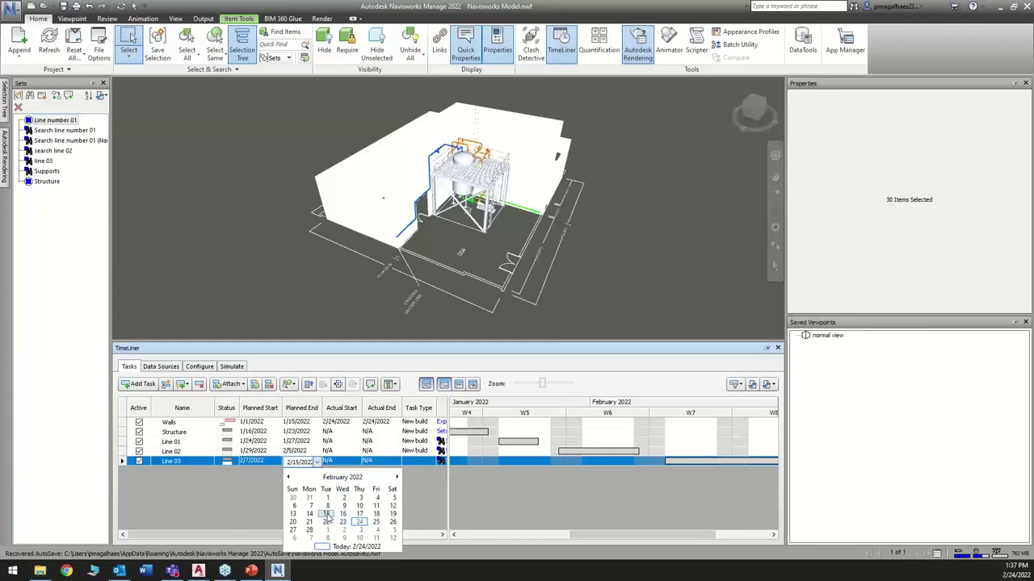
{"action": "left_click_drag", "start_coordinate": [701, 535], "coordinate": [541, 485]}
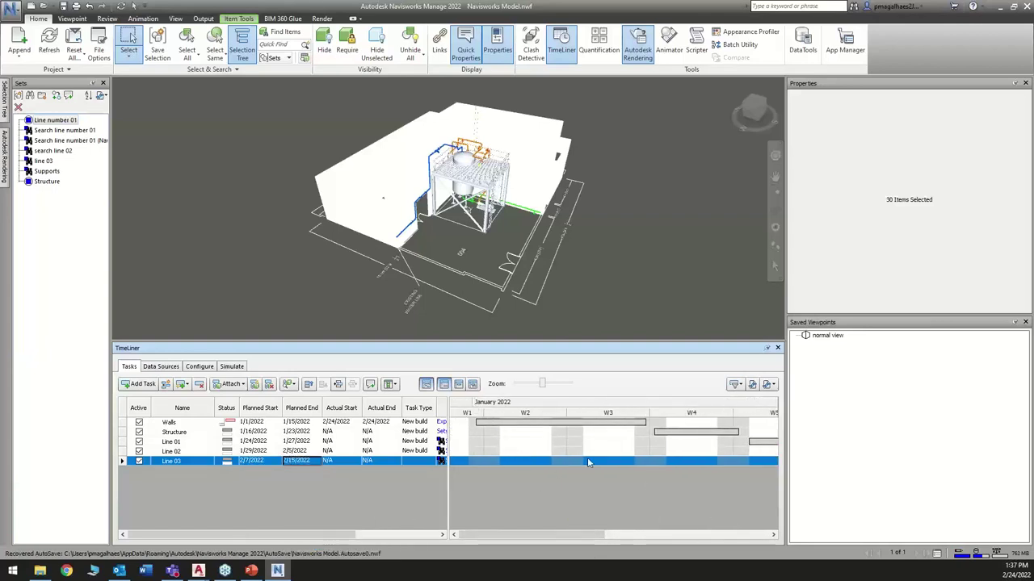
{"action": "left_click_drag", "start_coordinate": [561, 535], "coordinate": [595, 526]}
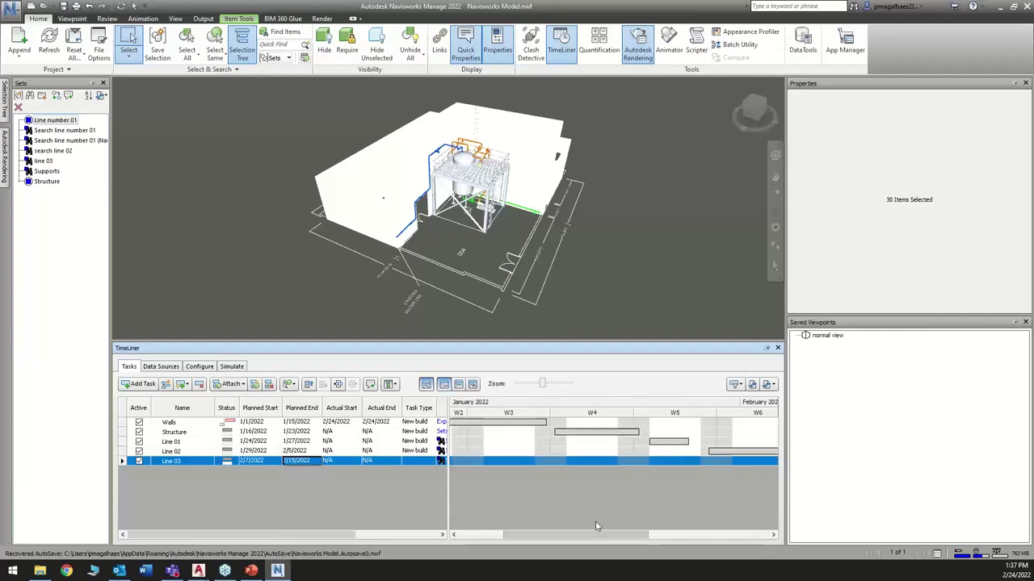
Keep Line 03's task type as New build and hide the Gantt chart.
{"action": "left_click", "coordinate": [418, 464]}
{"action": "left_click", "coordinate": [420, 462]}
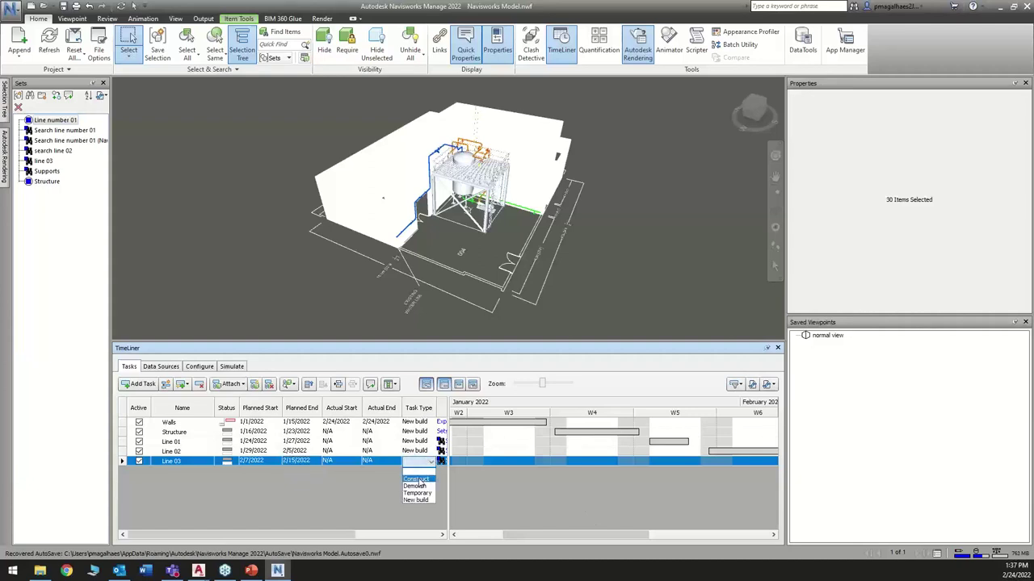
{"action": "left_click", "coordinate": [421, 501]}
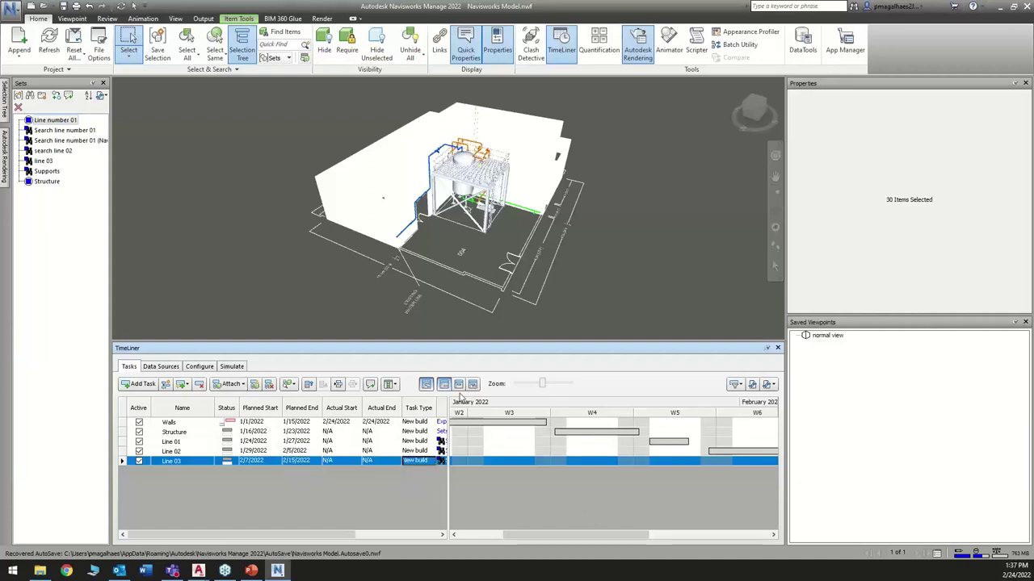
{"action": "left_click", "coordinate": [451, 481]}
{"action": "left_click", "coordinate": [426, 385]}
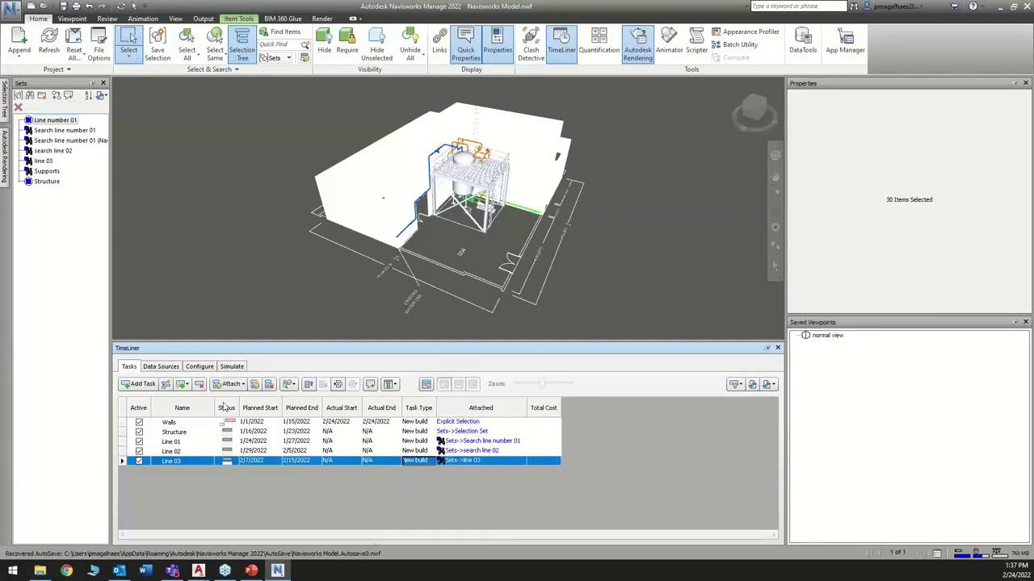
Play the construction simulation on the Simulate tab, then stop it.
{"action": "left_click", "coordinate": [232, 368]}
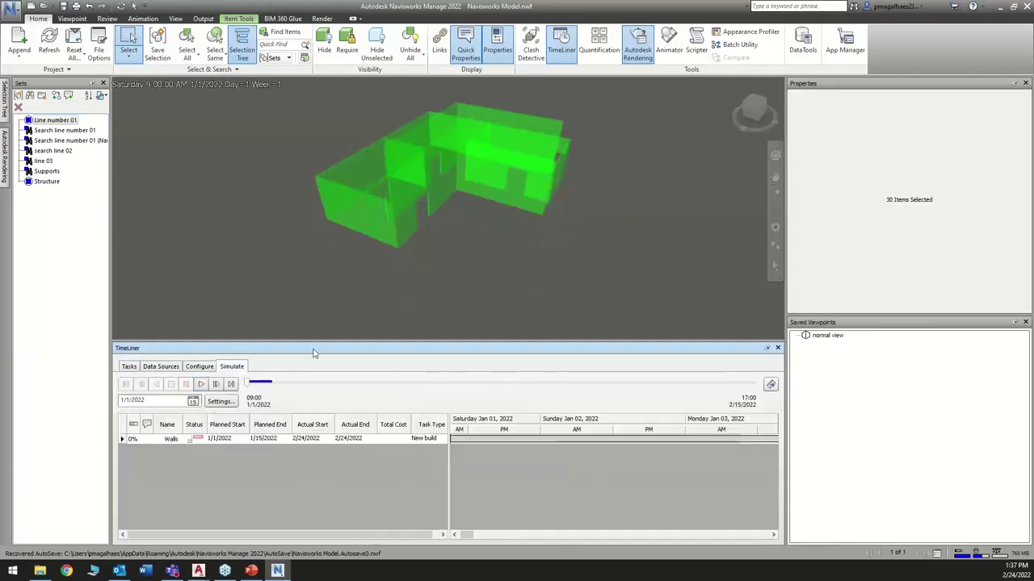
{"action": "middle_click_drag", "start_coordinate": [453, 299], "coordinate": [549, 279], "text": "shift"}
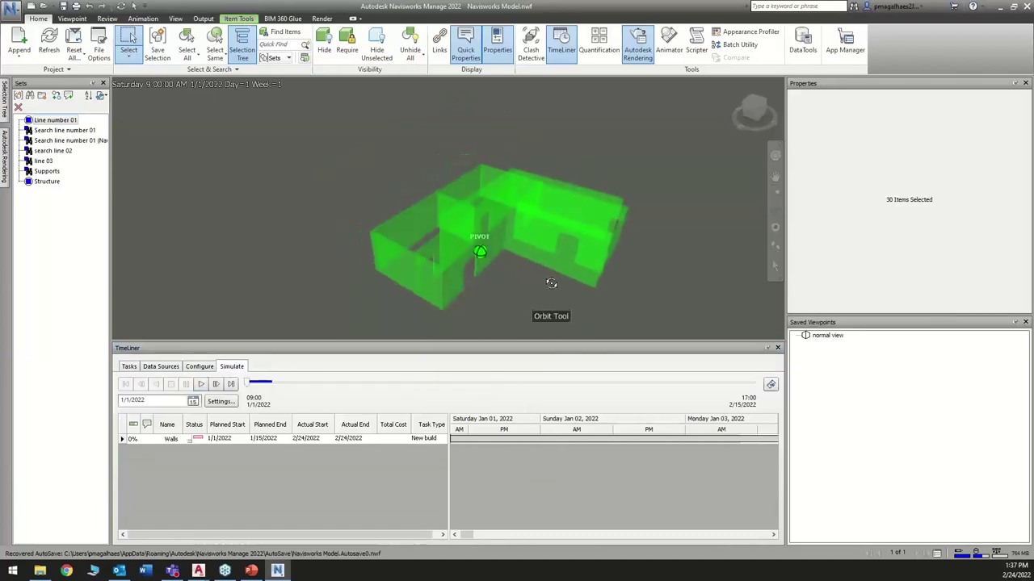
{"action": "left_click", "coordinate": [201, 385]}
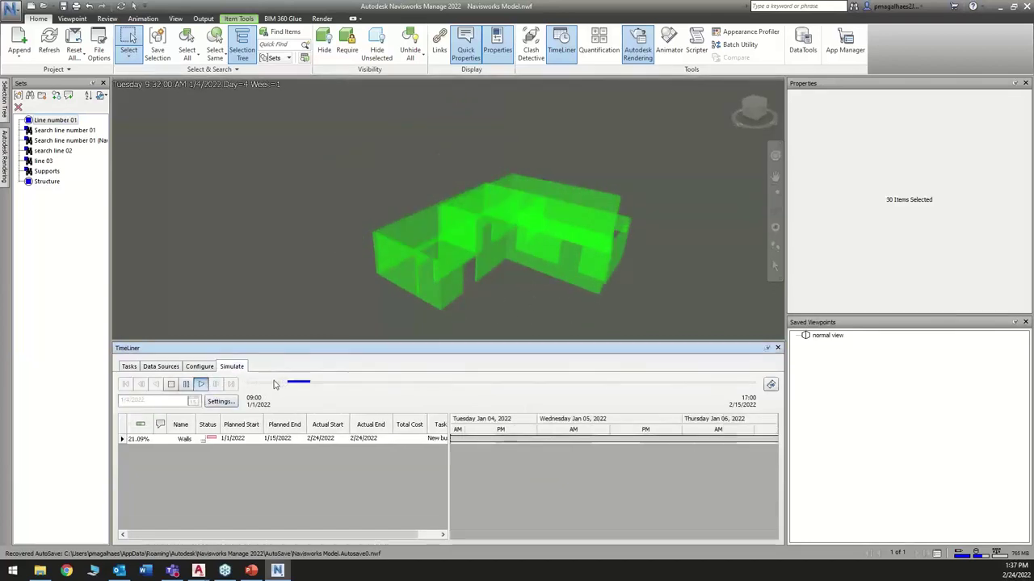
{"action": "left_click", "coordinate": [171, 384]}
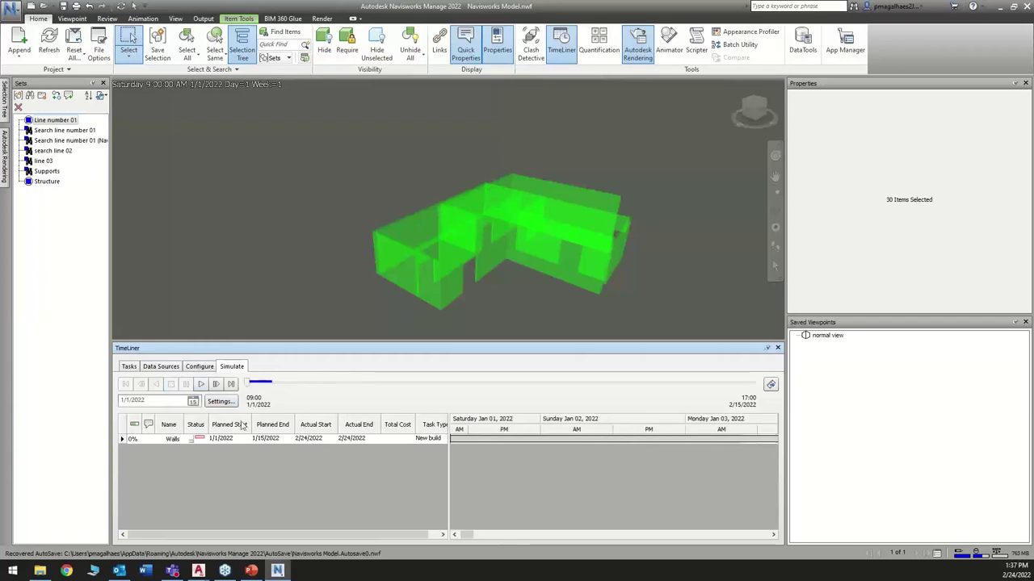
Set a 10-second playback duration and override the end date to 3/1/2022.
{"action": "left_click", "coordinate": [220, 401]}
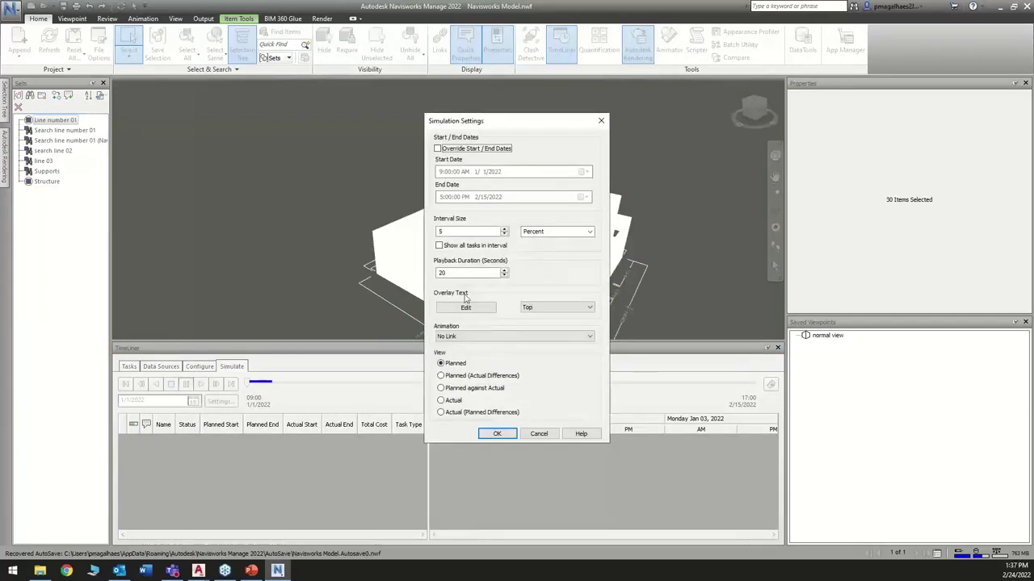
{"action": "double_click", "coordinate": [469, 273]}
{"action": "left_click", "coordinate": [475, 272]}
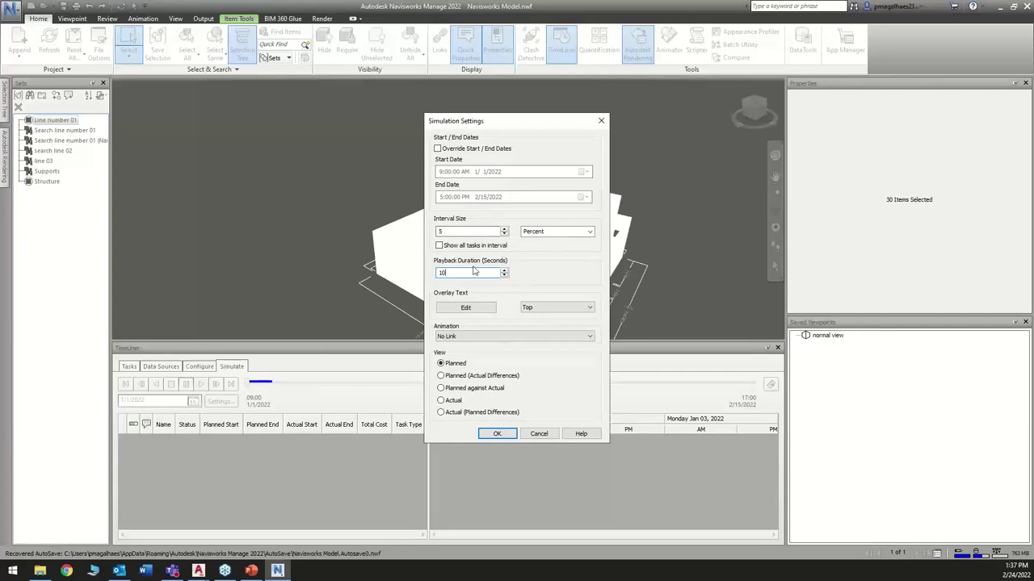
{"action": "left_click", "coordinate": [466, 149]}
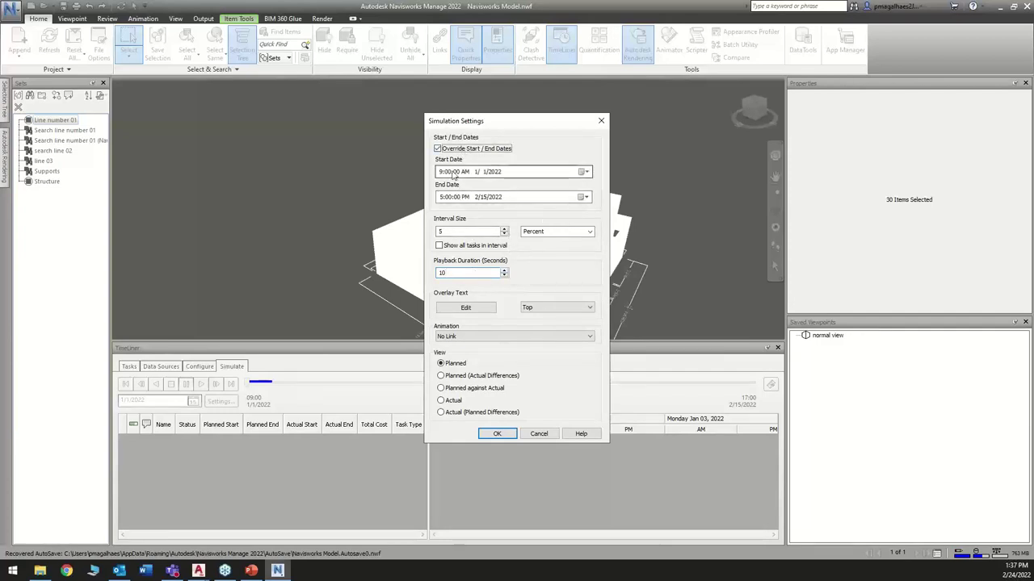
{"action": "left_click", "coordinate": [585, 198]}
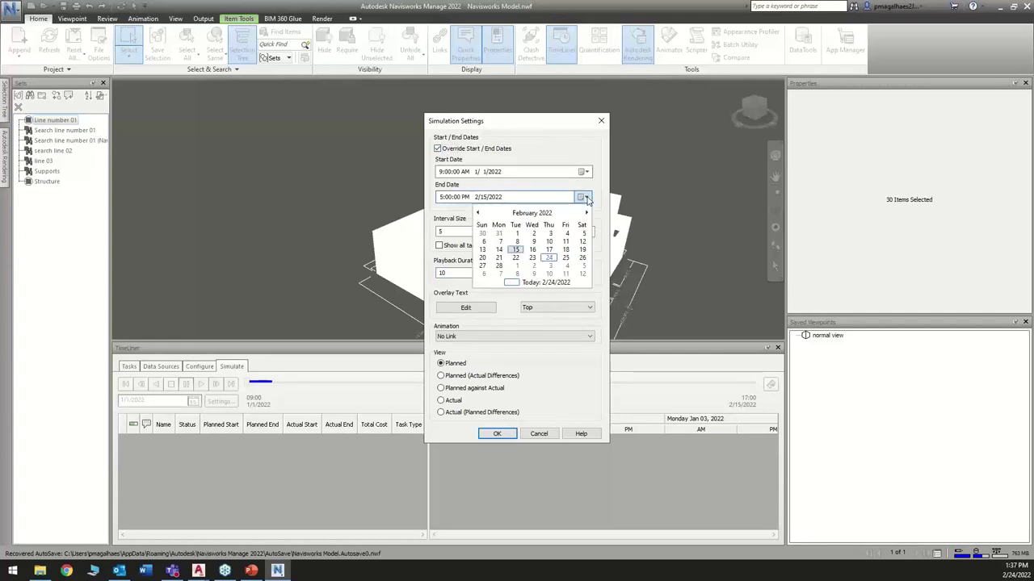
{"action": "left_click", "coordinate": [517, 265]}
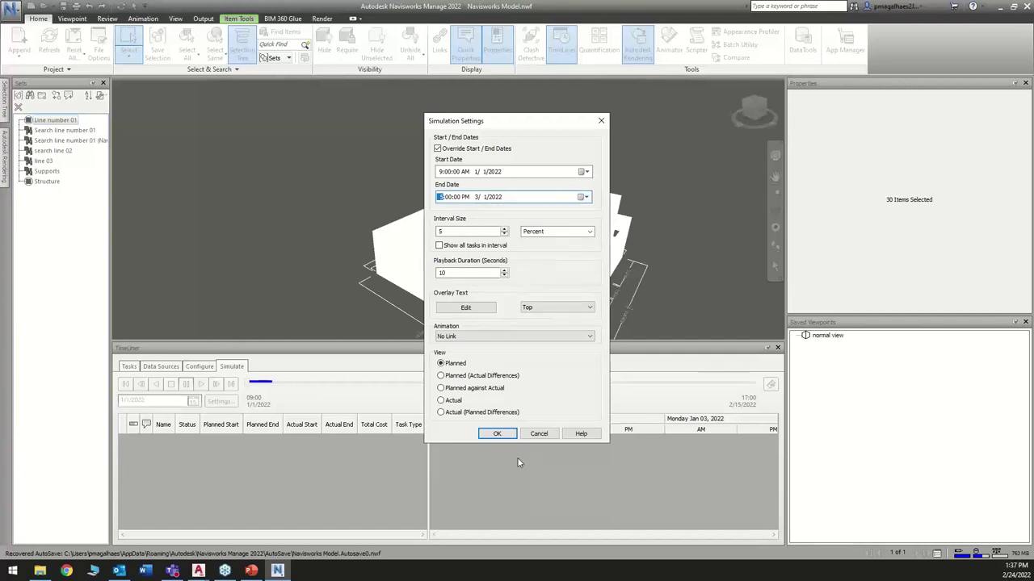
{"action": "left_click", "coordinate": [511, 436]}
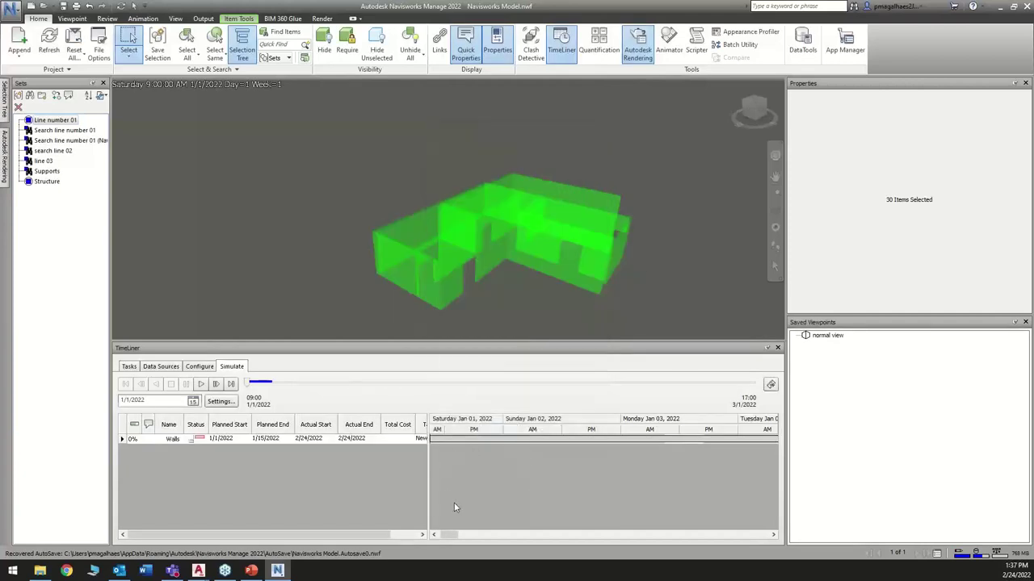
Play the simulation through to 3/1/2022 while orbiting, then return to the task list.
{"action": "left_click", "coordinate": [201, 384]}
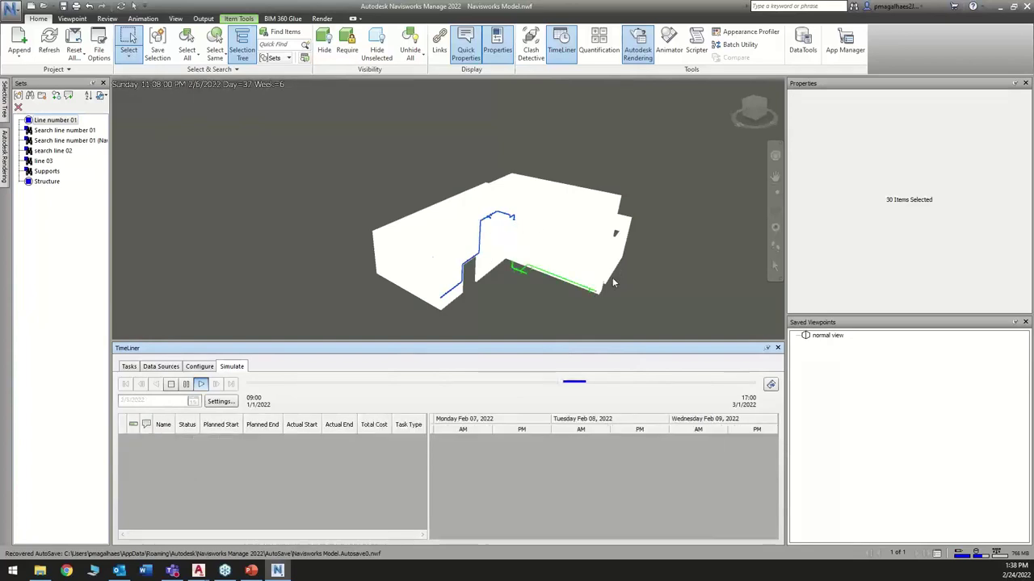
{"action": "middle_click_drag", "start_coordinate": [570, 299], "coordinate": [543, 304], "text": "shift"}
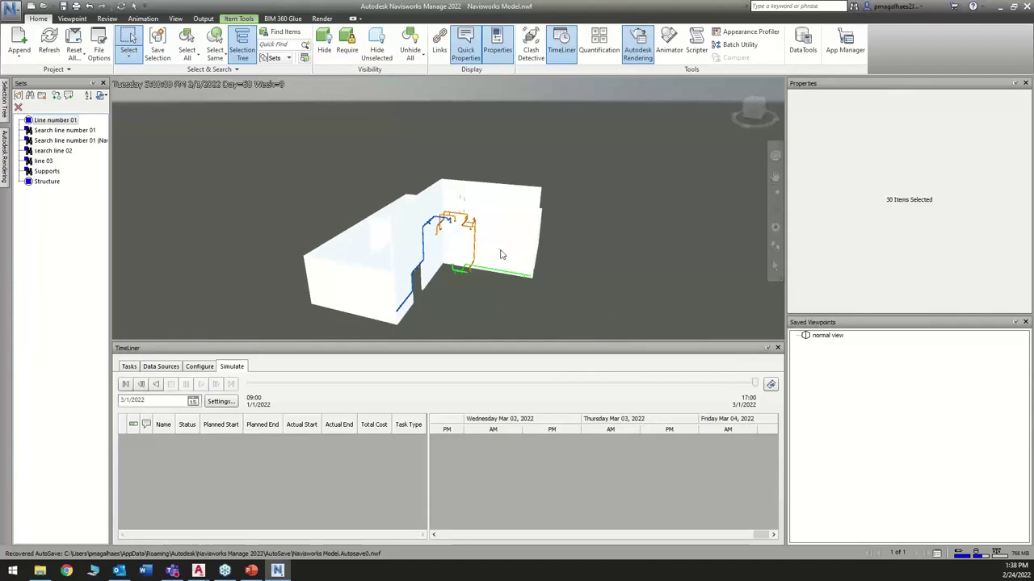
{"action": "left_click", "coordinate": [129, 368]}
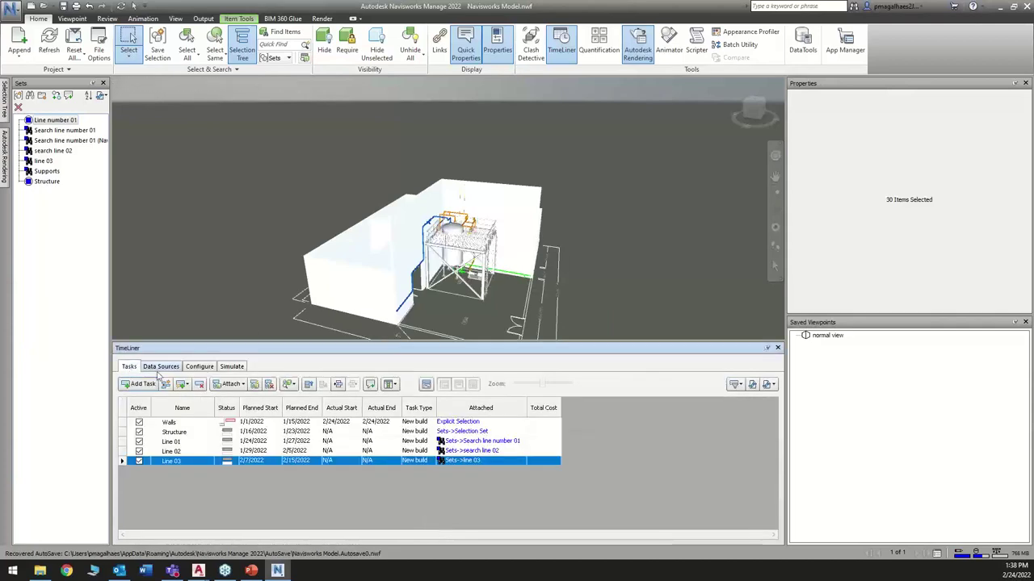
Select the Walls and Structure tasks; delete the Structure task, then undo the deletion.
{"action": "left_click", "coordinate": [504, 432]}
{"action": "left_click", "coordinate": [500, 422]}
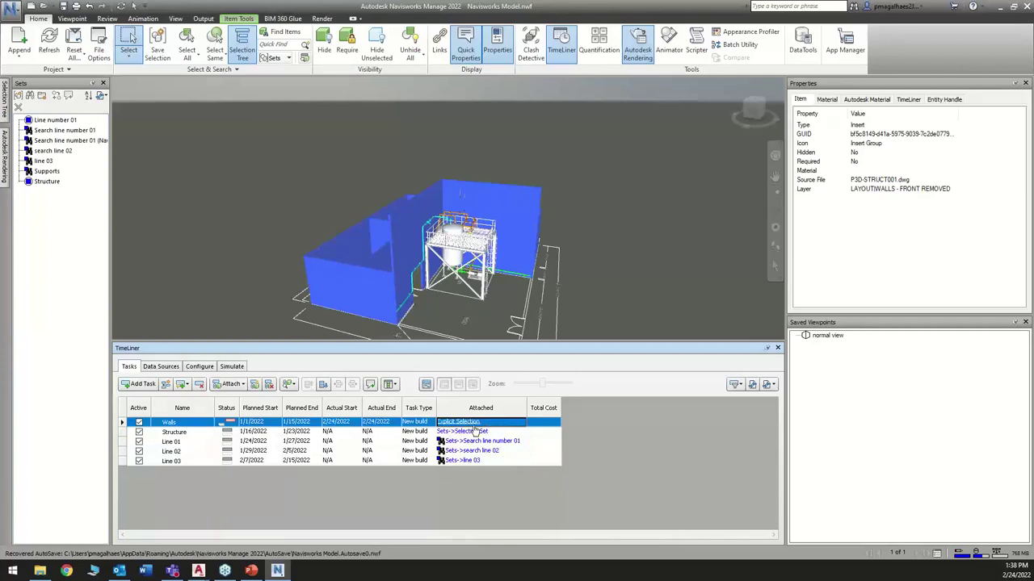
{"action": "left_click", "coordinate": [490, 433]}
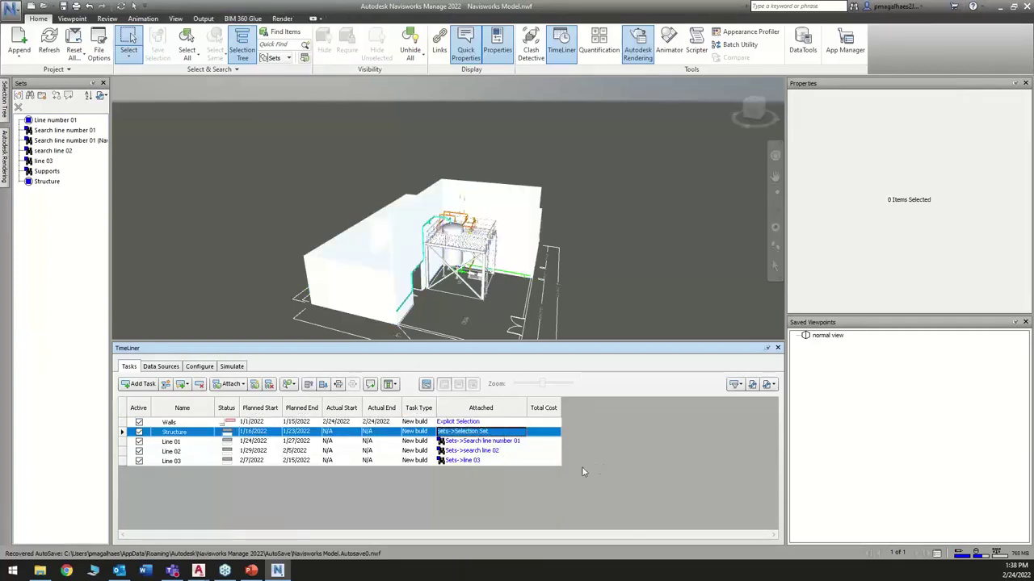
{"action": "key", "text": "Delete"}
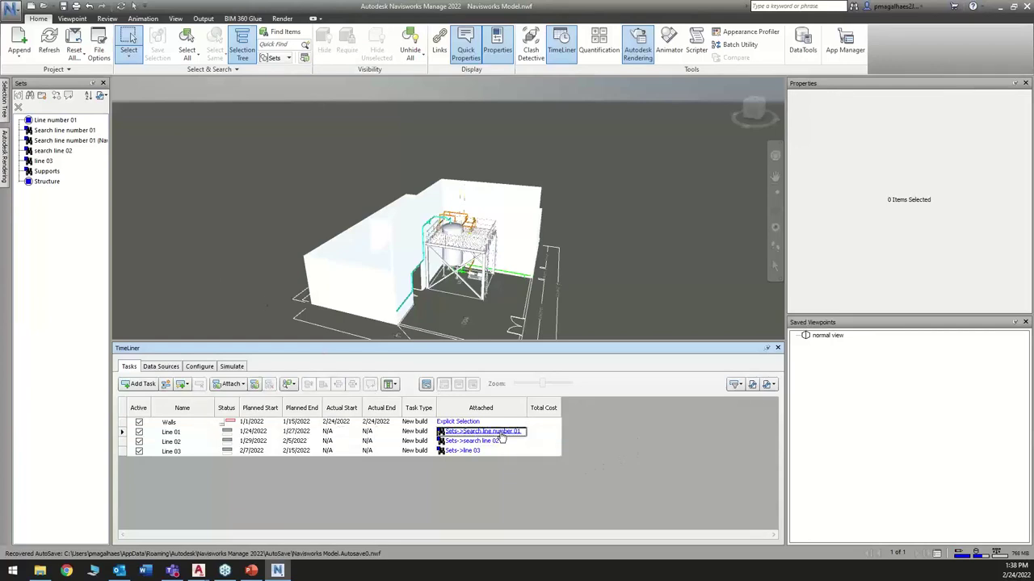
{"action": "key", "text": "ctrl+z"}
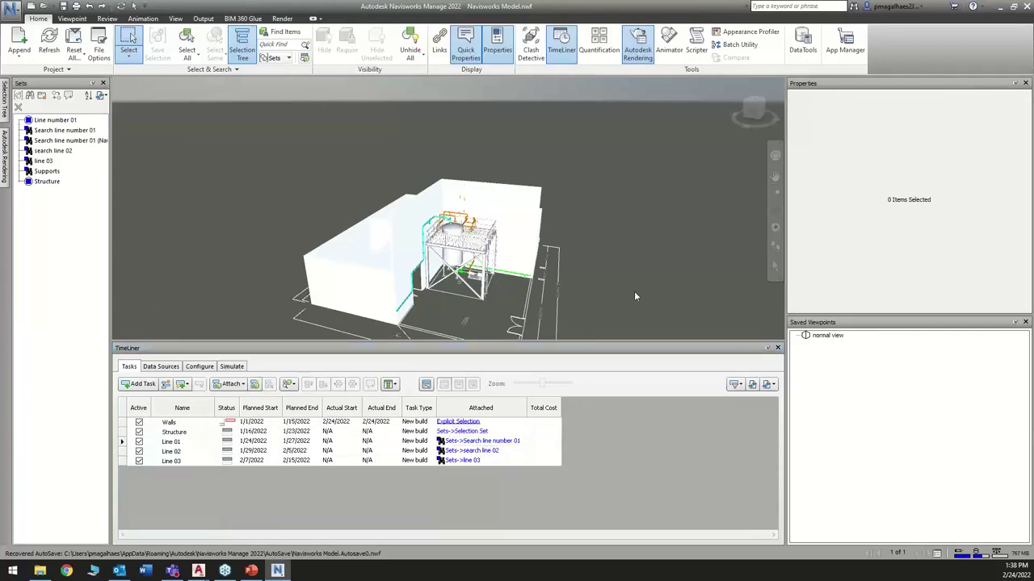
Drag the Structure set from the Sets panel onto the Structure task.
{"action": "left_click", "coordinate": [48, 172]}
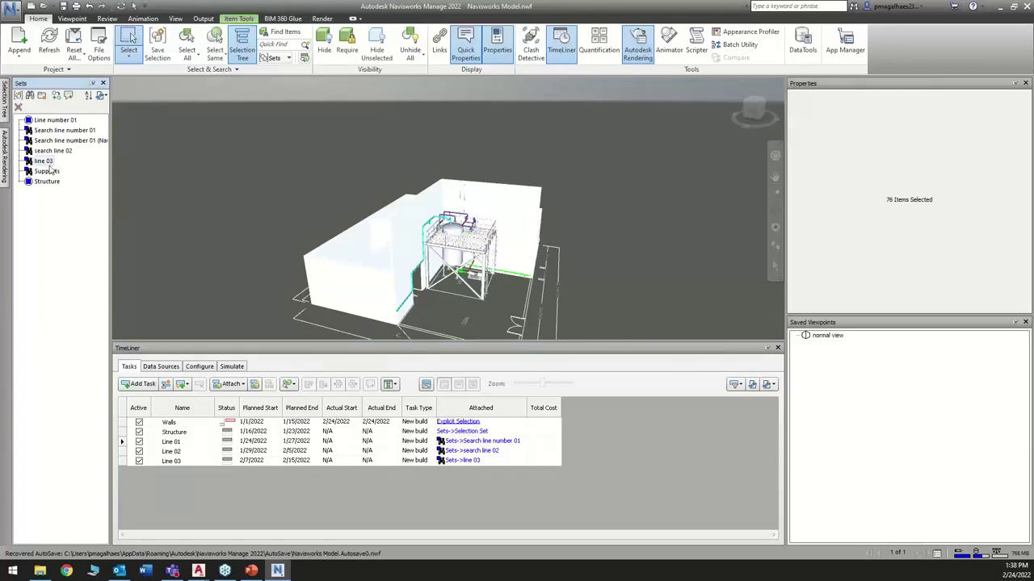
{"action": "left_click", "coordinate": [60, 152]}
{"action": "left_click", "coordinate": [48, 183]}
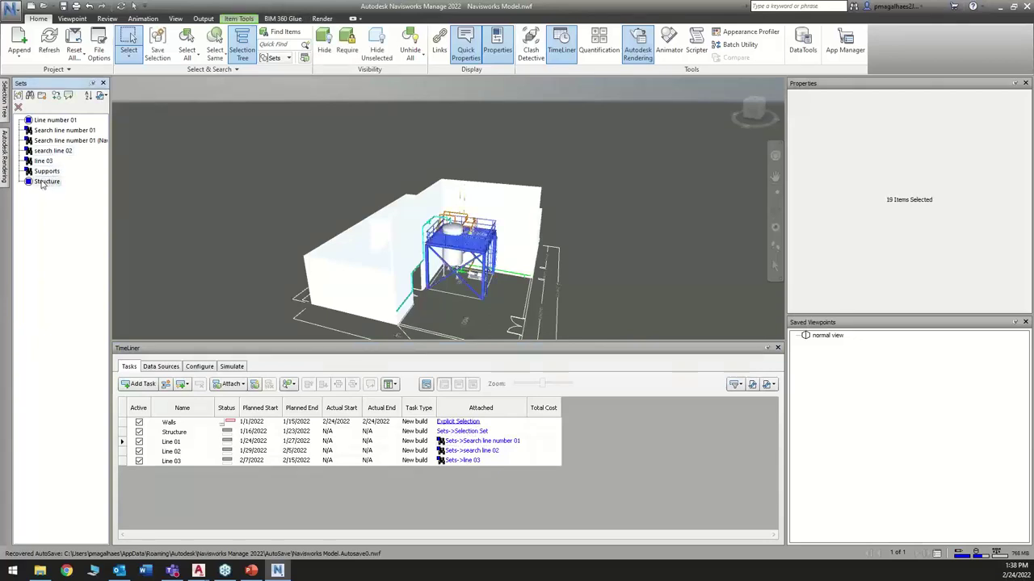
{"action": "left_click_drag", "start_coordinate": [446, 383], "coordinate": [476, 434]}
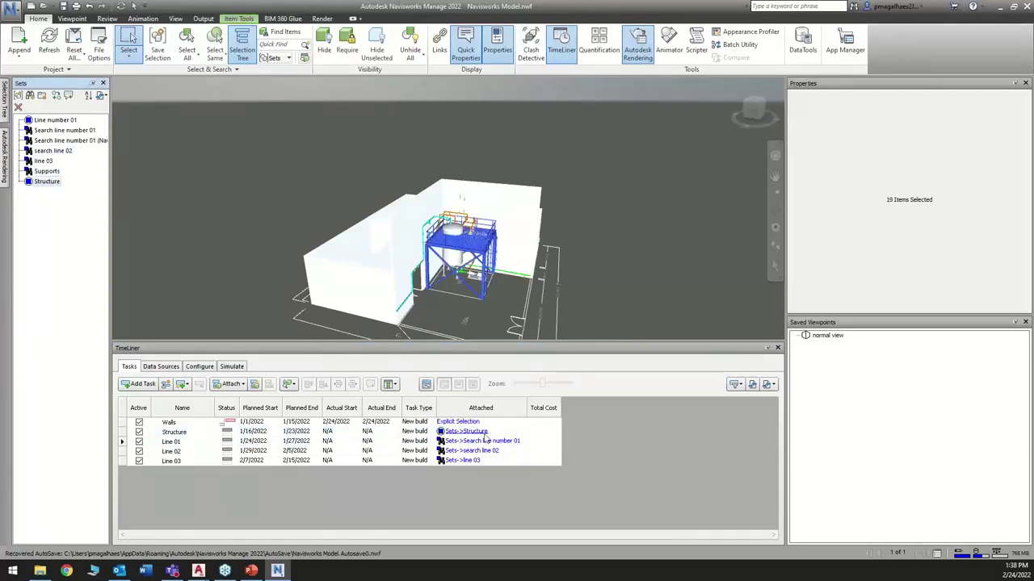
Check the attached elements of Walls, Structure, Line 01, Line 02 and Line 03.
{"action": "left_click", "coordinate": [484, 422]}
{"action": "left_click", "coordinate": [495, 432]}
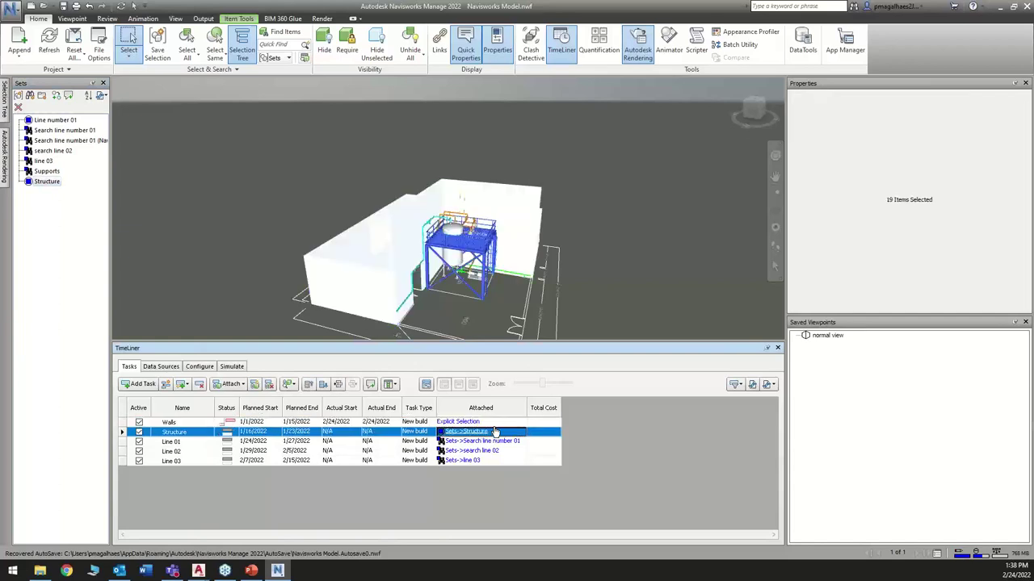
{"action": "left_click", "coordinate": [483, 441]}
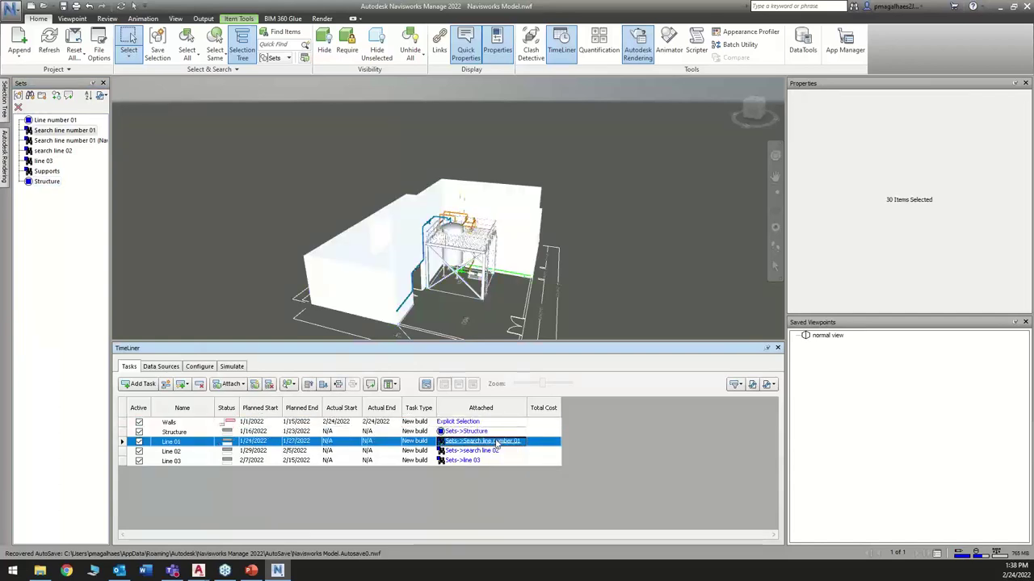
{"action": "left_click", "coordinate": [510, 451]}
{"action": "left_click", "coordinate": [497, 460]}
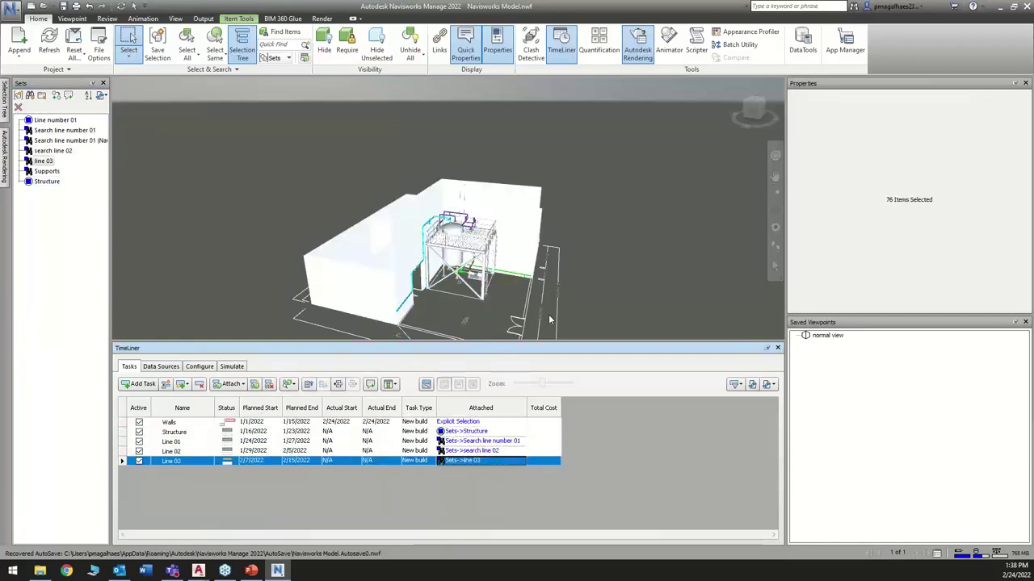
Clear the selection, return to plain Select mode, and select the pump and the tank.
{"action": "left_click", "coordinate": [464, 321]}
{"action": "scroll", "coordinate": [436, 266], "scroll_direction": "up", "scroll_amount": 5}
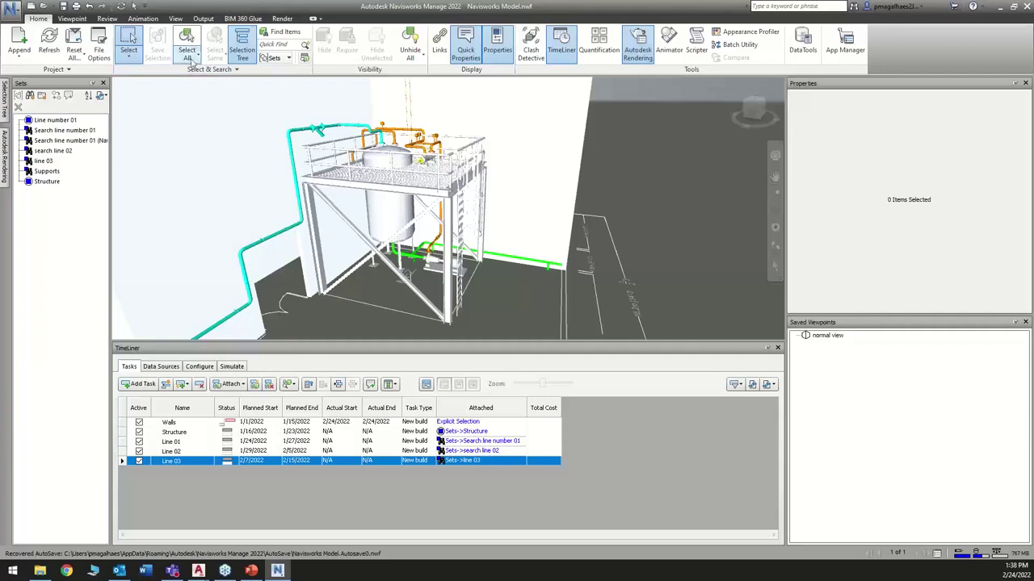
{"action": "left_click", "coordinate": [129, 58]}
{"action": "left_click", "coordinate": [138, 79]}
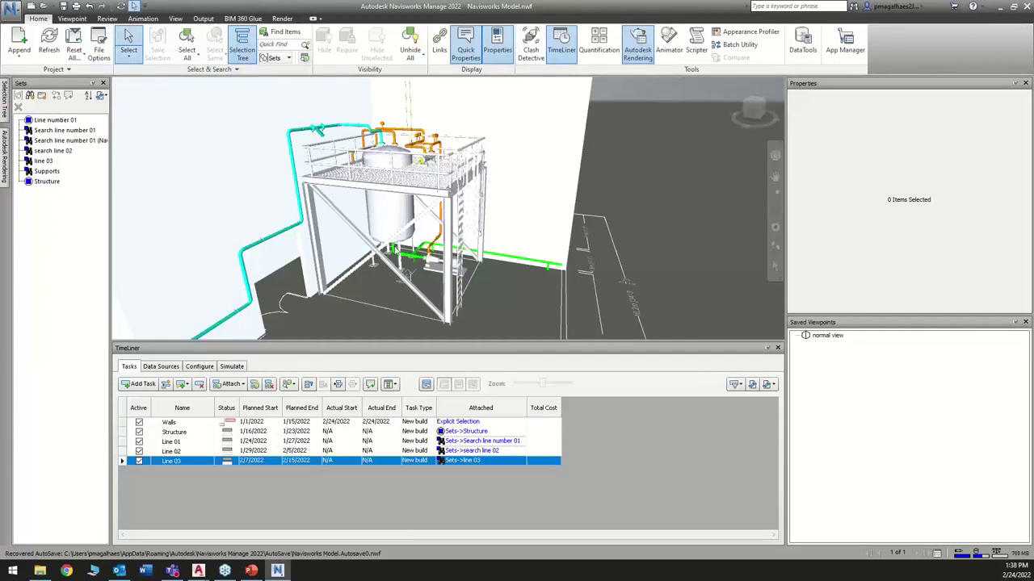
{"action": "left_click", "coordinate": [434, 263]}
{"action": "left_click", "coordinate": [393, 223], "text": "ctrl"}
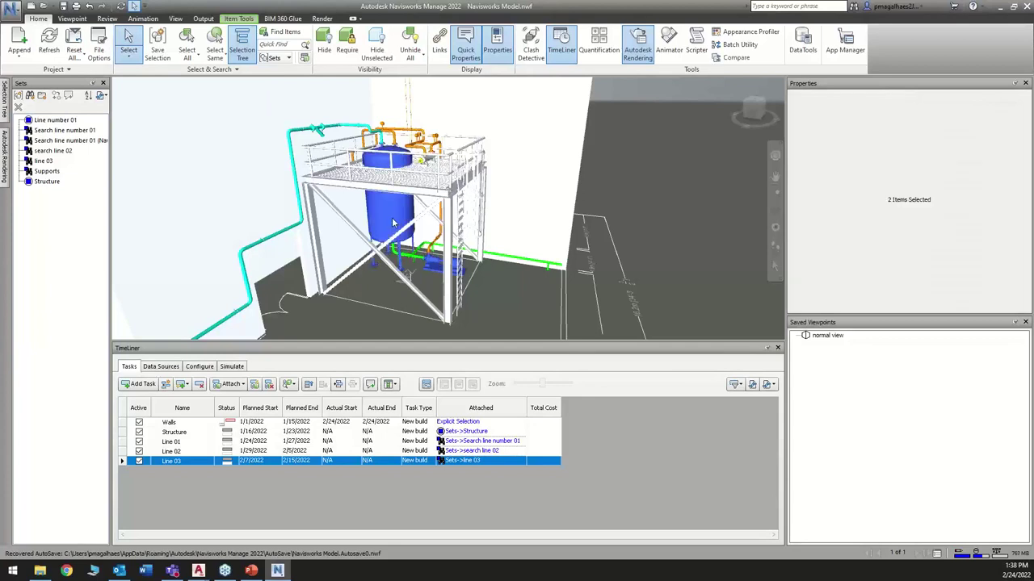
Add the tank-top valve to the selection and save the three items as set 'Equipment'.
{"action": "left_click", "coordinate": [428, 164], "text": "ctrl"}
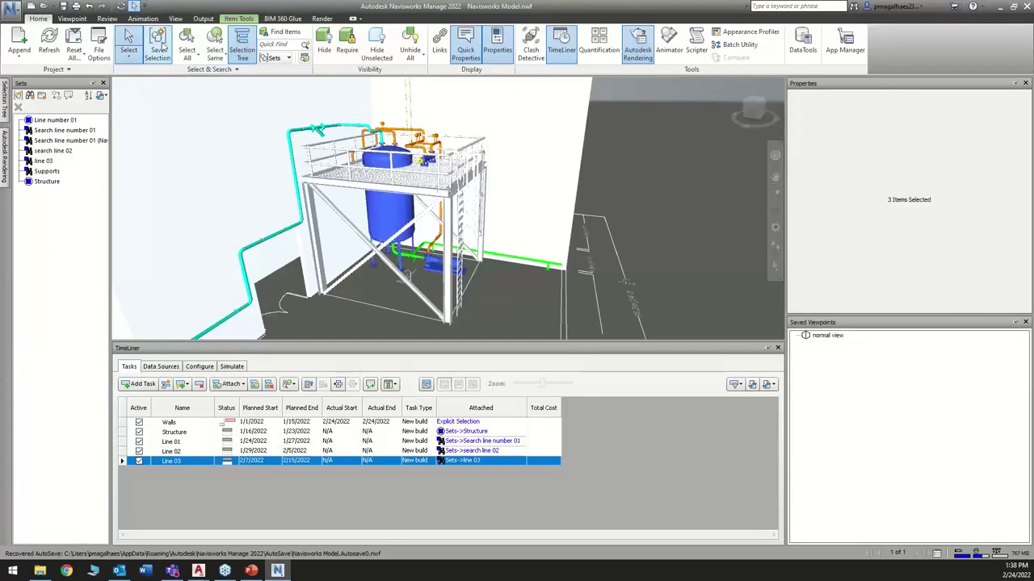
{"action": "left_click", "coordinate": [157, 50]}
{"action": "type", "text": "Equipme"}
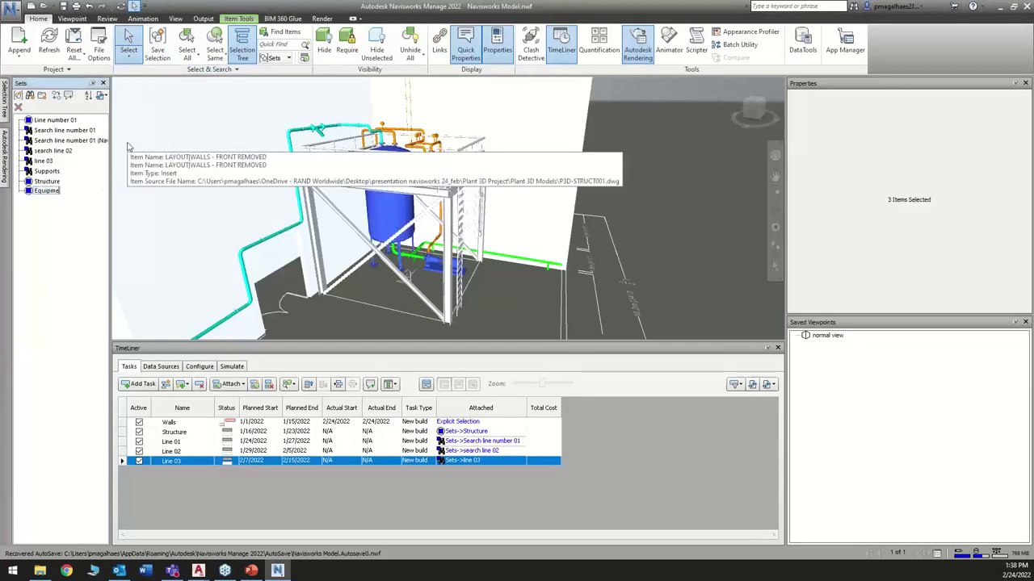
{"action": "type", "text": "nt"}
{"action": "key", "text": "Return"}
Add a new TimeLiner task, move it up to third place, and name it 'Equipment'.
{"action": "left_click", "coordinate": [186, 477]}
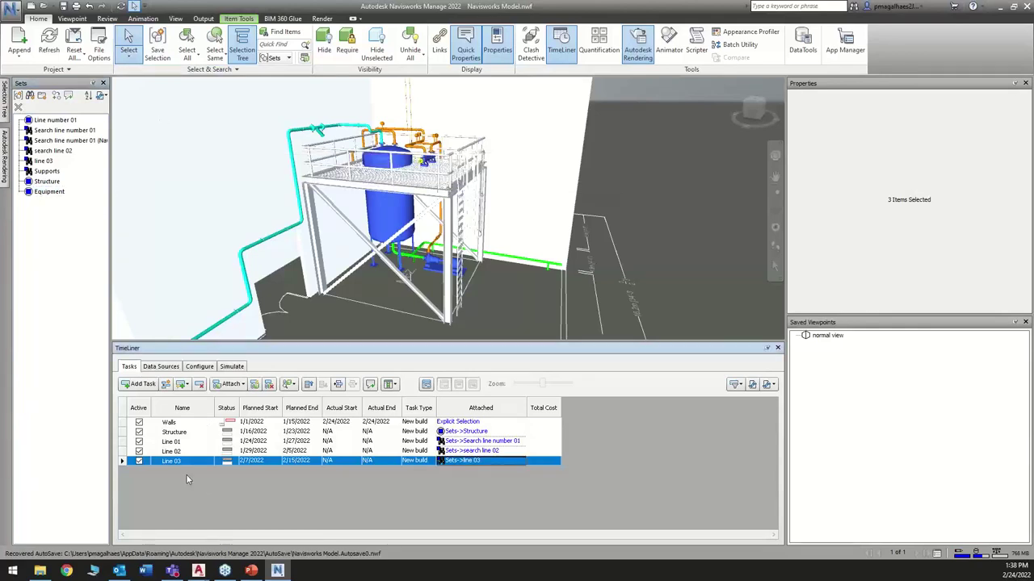
{"action": "left_click", "coordinate": [139, 384]}
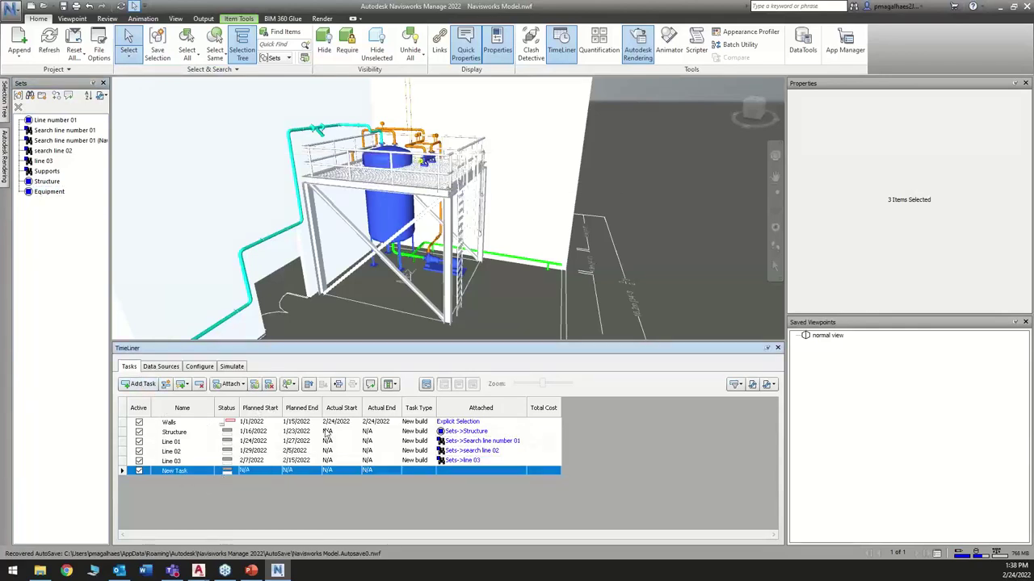
{"action": "left_click", "coordinate": [308, 385]}
{"action": "left_click", "coordinate": [308, 384]}
{"action": "left_click", "coordinate": [307, 385]}
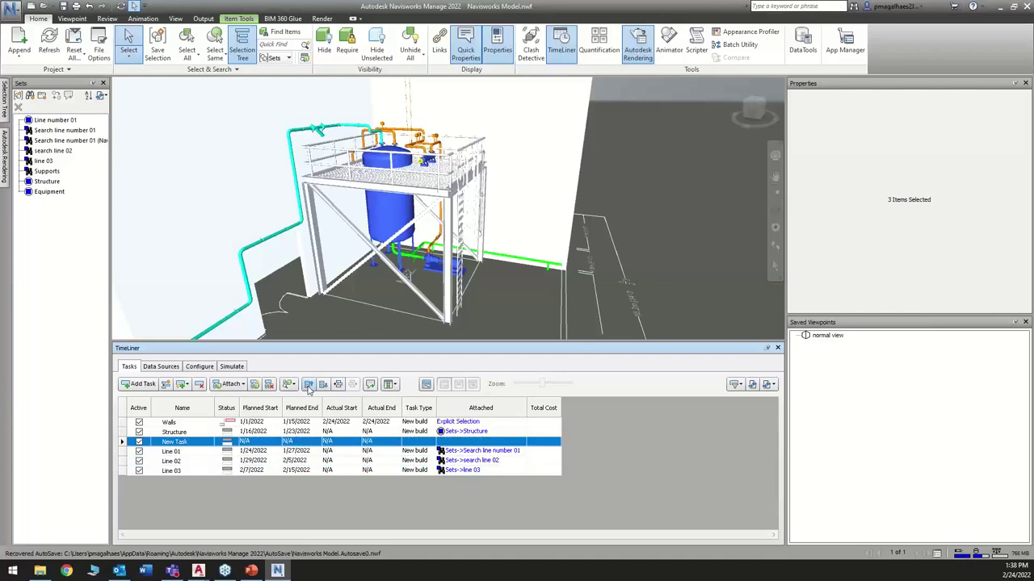
{"action": "left_click", "coordinate": [206, 441]}
{"action": "type", "text": "Equ"}
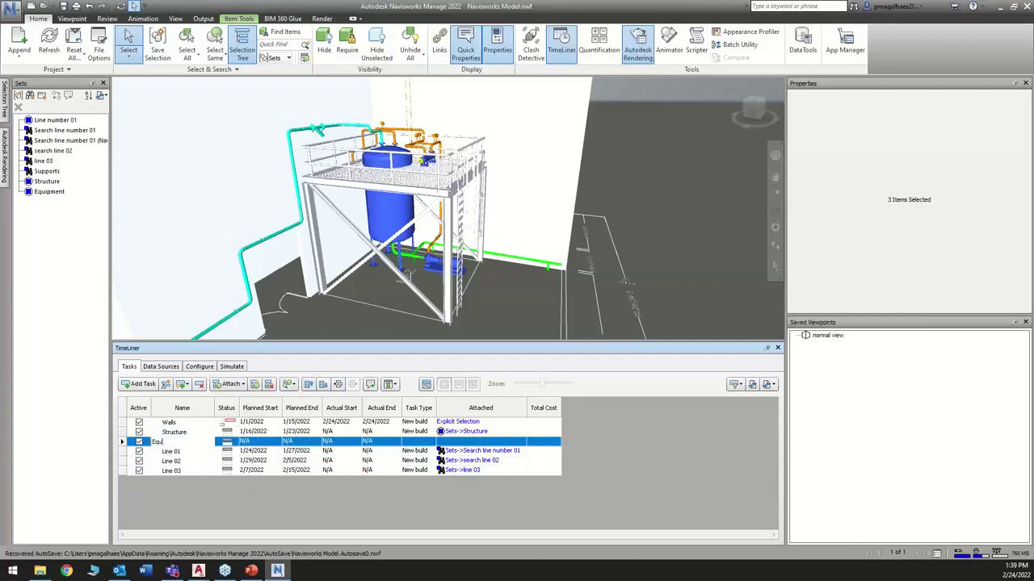
{"action": "type", "text": "ipment"}
{"action": "key", "text": "Return"}
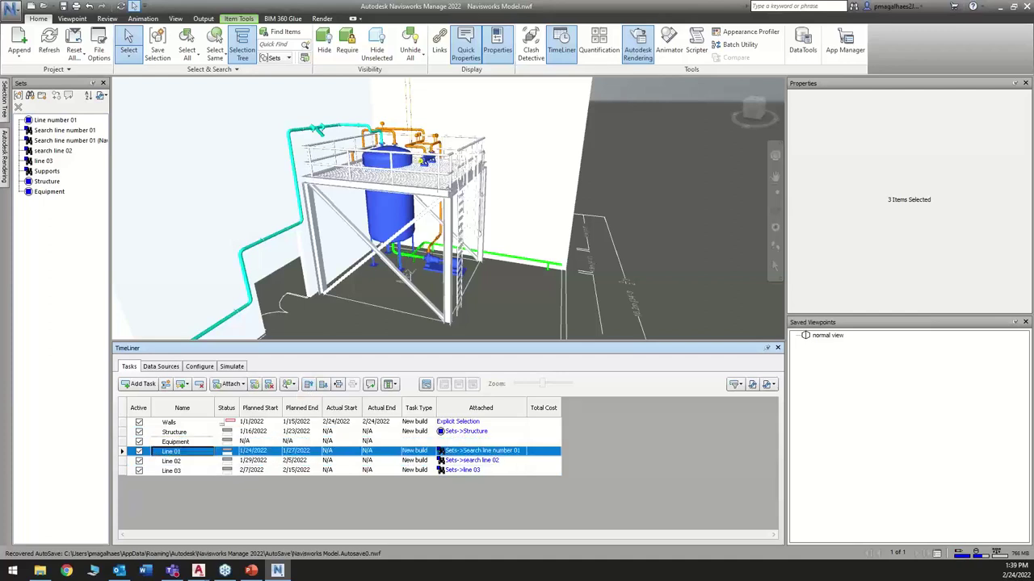
Plan the Equipment task from 1/23/2022 to 1/25/2022.
{"action": "left_click", "coordinate": [499, 434]}
{"action": "left_click", "coordinate": [368, 443]}
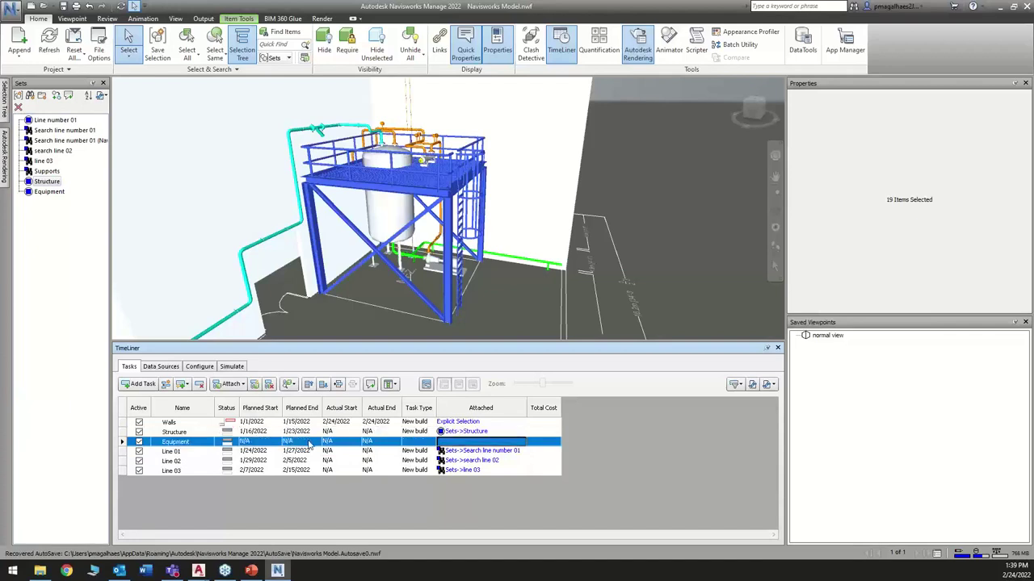
{"action": "left_click", "coordinate": [273, 444]}
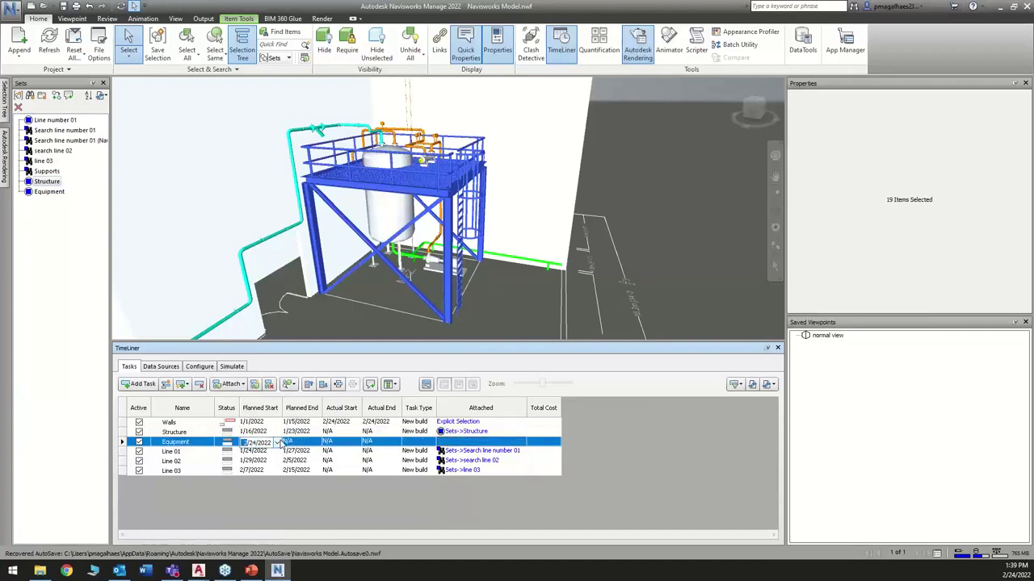
{"action": "left_click", "coordinate": [277, 443]}
{"action": "left_click", "coordinate": [246, 458]}
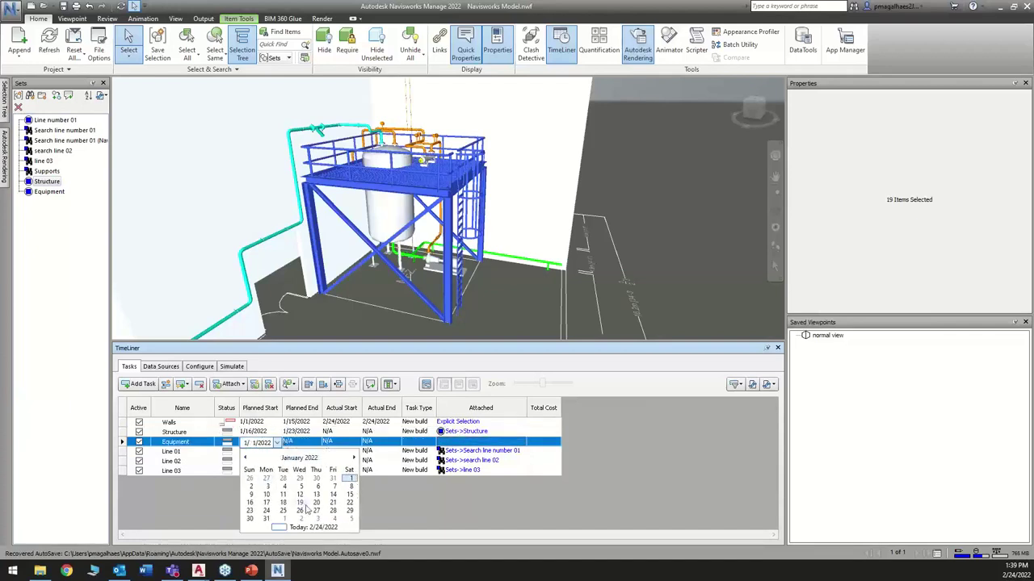
{"action": "left_click", "coordinate": [252, 511]}
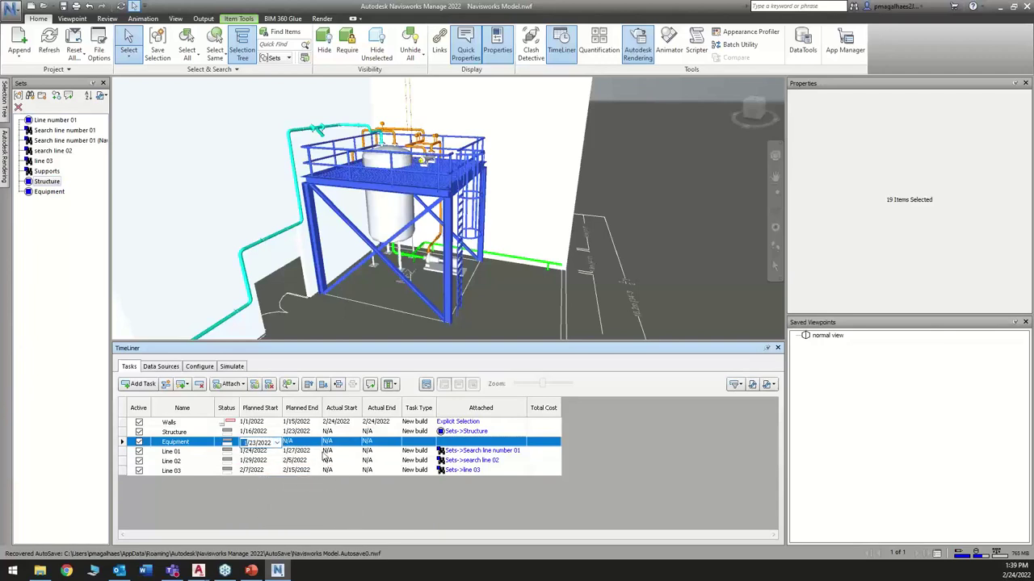
{"action": "left_click", "coordinate": [311, 443]}
{"action": "left_click", "coordinate": [319, 443]}
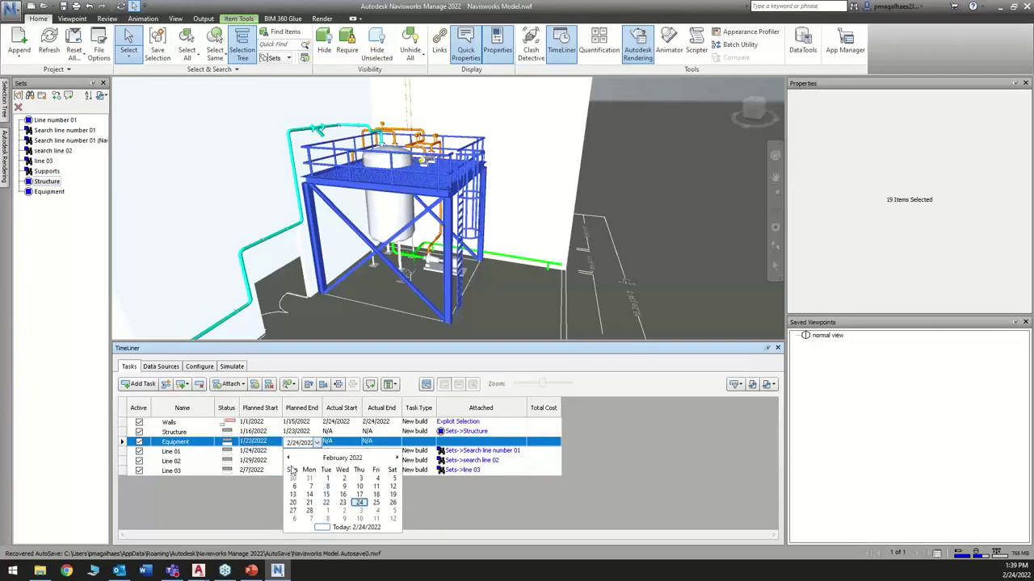
{"action": "left_click", "coordinate": [288, 458]}
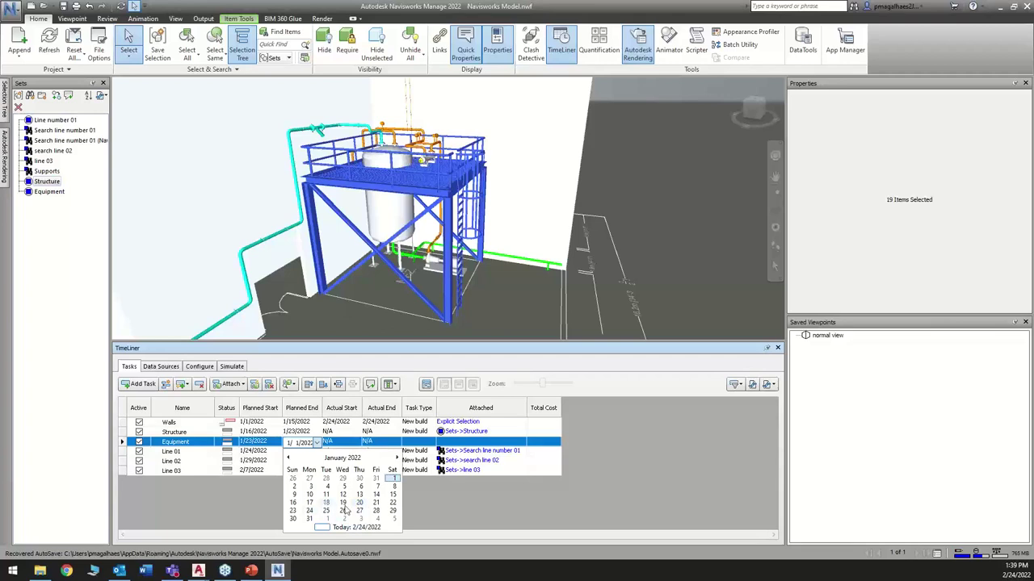
{"action": "left_click", "coordinate": [326, 511]}
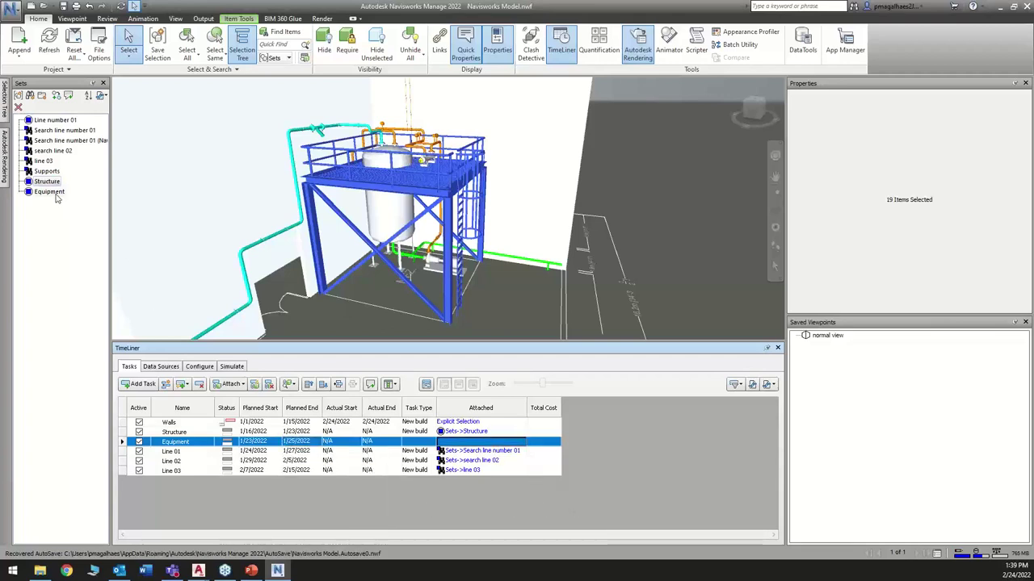
Attach the Equipment set to the Equipment task and show the Gantt chart.
{"action": "left_click_drag", "start_coordinate": [49, 191], "coordinate": [480, 442]}
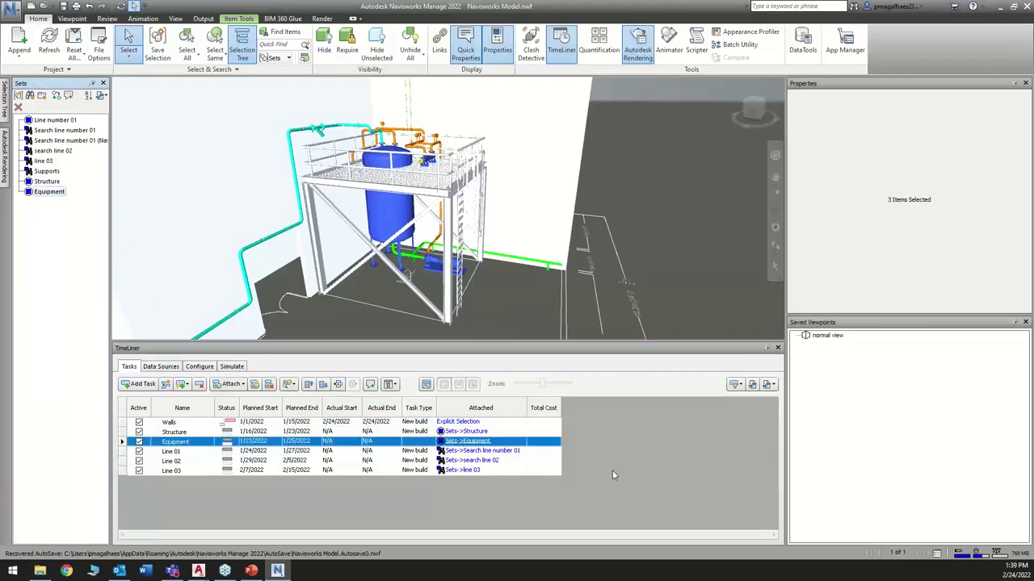
{"action": "left_click", "coordinate": [485, 432]}
{"action": "left_click", "coordinate": [500, 442]}
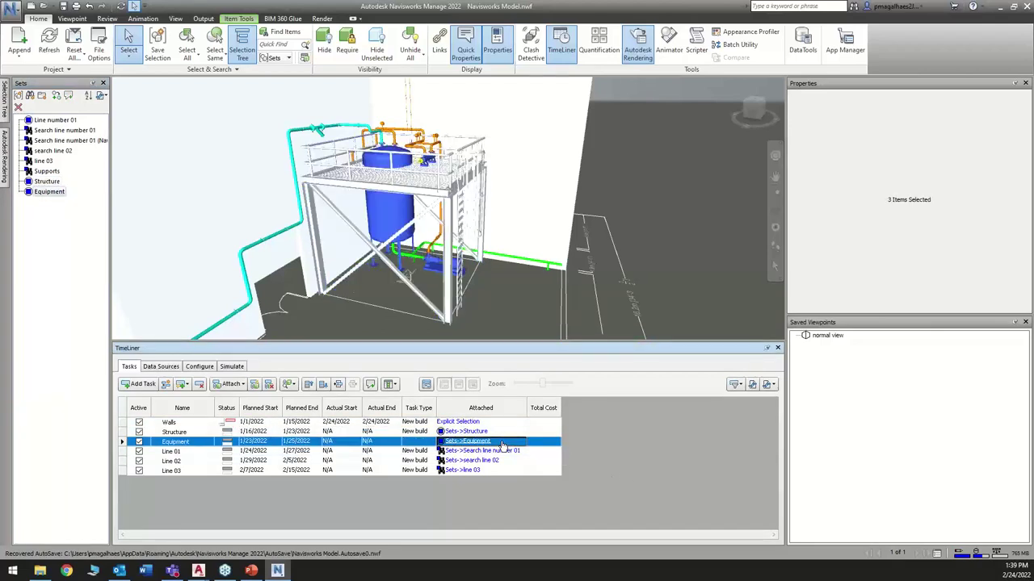
{"action": "left_click", "coordinate": [426, 385]}
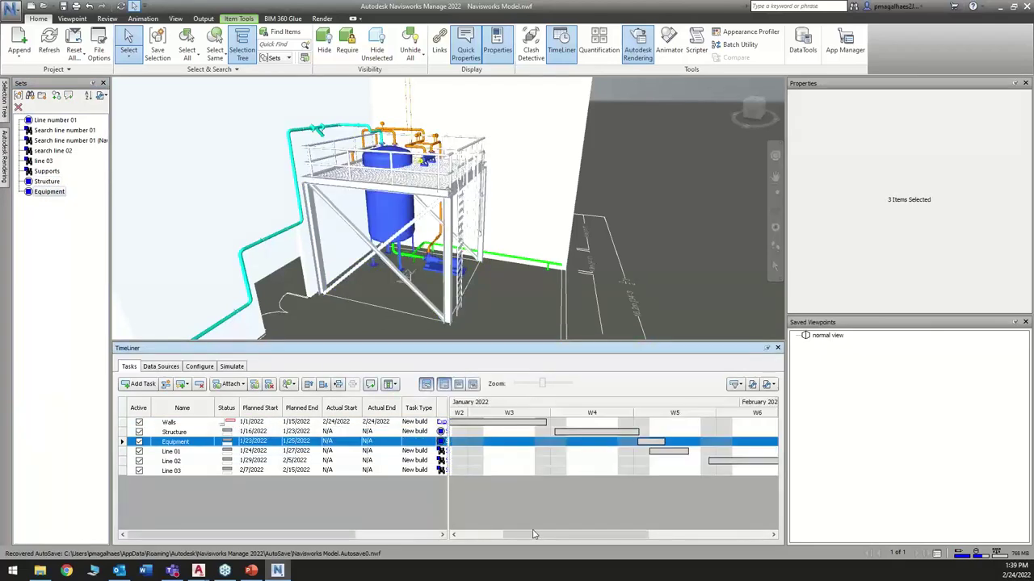
Shift the Line 01 Gantt bar one day later to start on 1/25/2022.
{"action": "left_click_drag", "start_coordinate": [568, 535], "coordinate": [623, 540]}
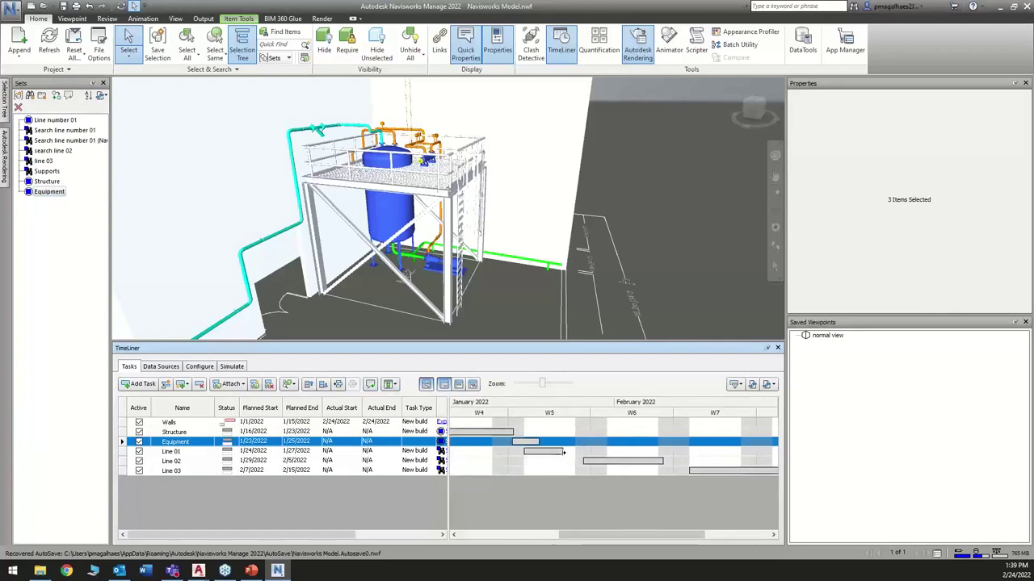
{"action": "left_click", "coordinate": [574, 451]}
{"action": "left_click_drag", "start_coordinate": [541, 453], "coordinate": [589, 452]}
Play the TimeLiner simulation through to 3/1/2022 while orbiting and zooming the model.
{"action": "left_click", "coordinate": [231, 367]}
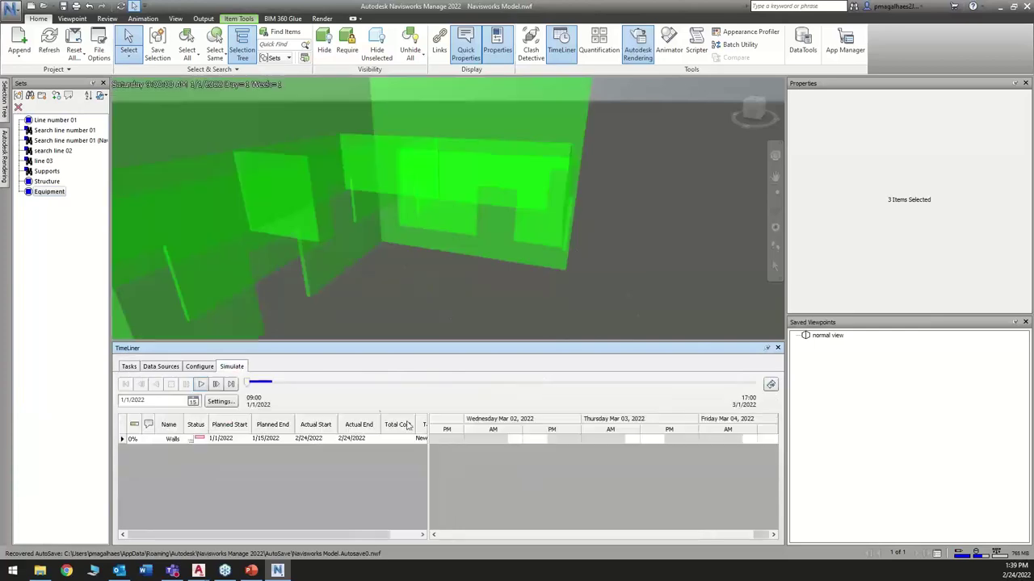
{"action": "left_click", "coordinate": [201, 385]}
{"action": "mouse_move", "coordinate": [452, 319]}
{"action": "middle_mouse_down", "text": "shift"}
{"action": "mouse_move", "coordinate": [525, 320]}
{"action": "mouse_move", "coordinate": [488, 318]}
{"action": "middle_mouse_up", "text": "shift"}
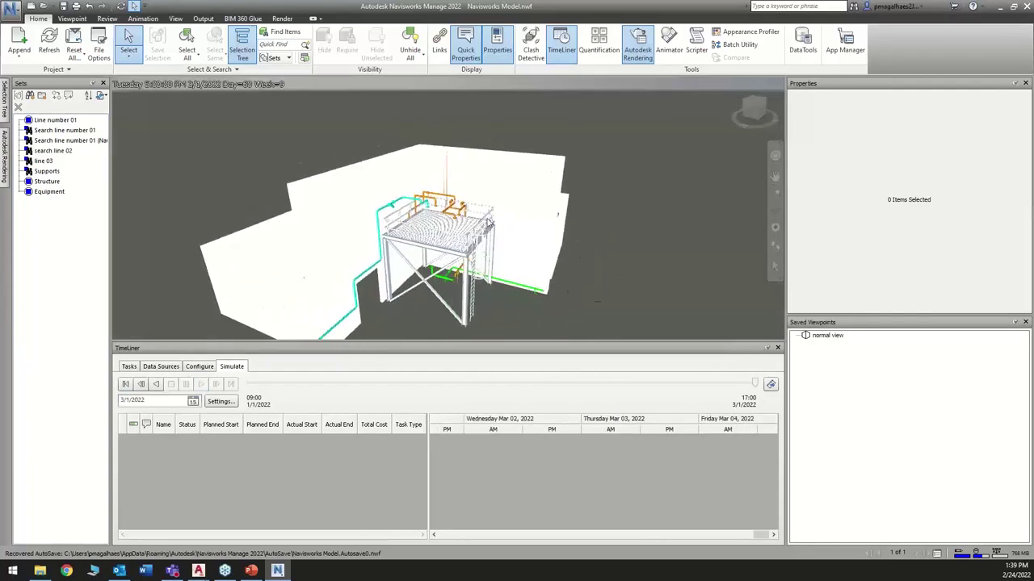
{"action": "scroll", "coordinate": [461, 222], "scroll_direction": "up", "scroll_amount": 5}
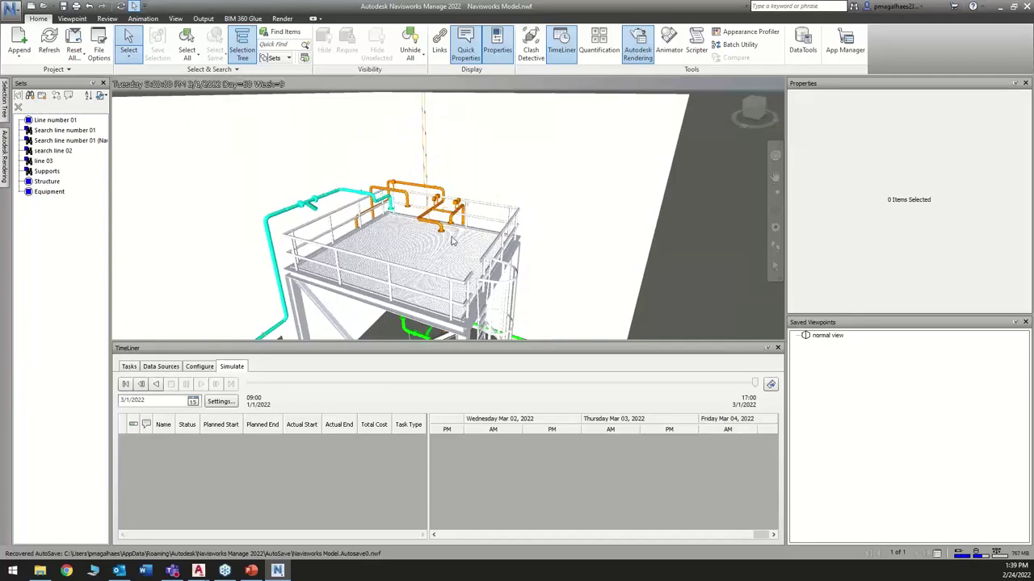
Set the Equipment task's type to New build.
{"action": "left_click", "coordinate": [129, 366]}
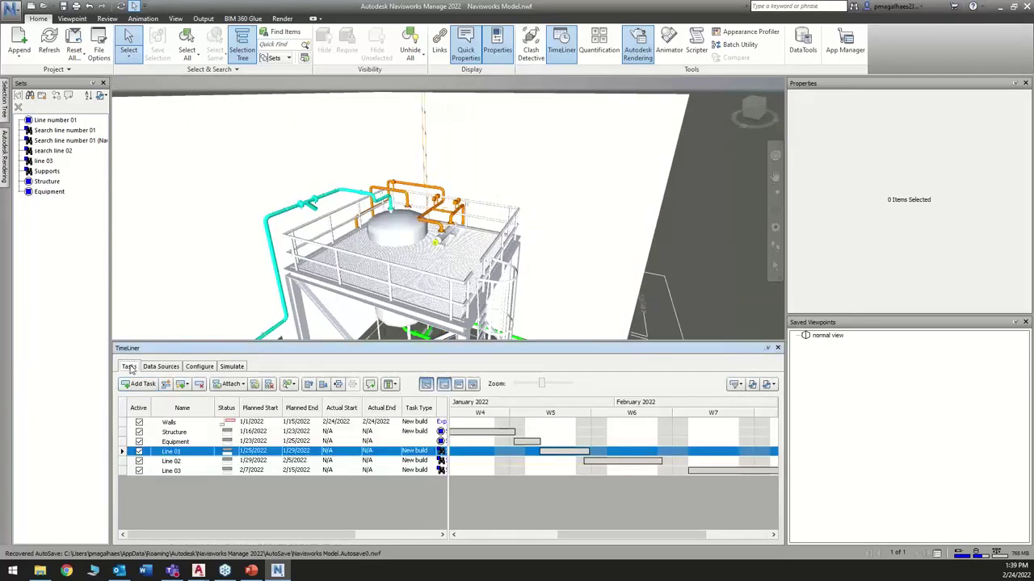
{"action": "left_click", "coordinate": [415, 441]}
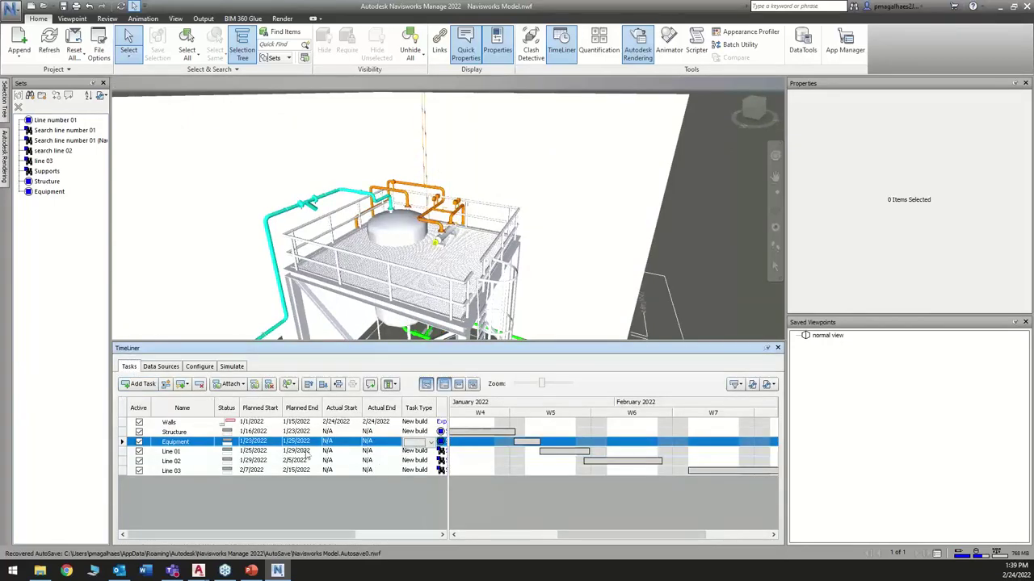
{"action": "left_click", "coordinate": [429, 444]}
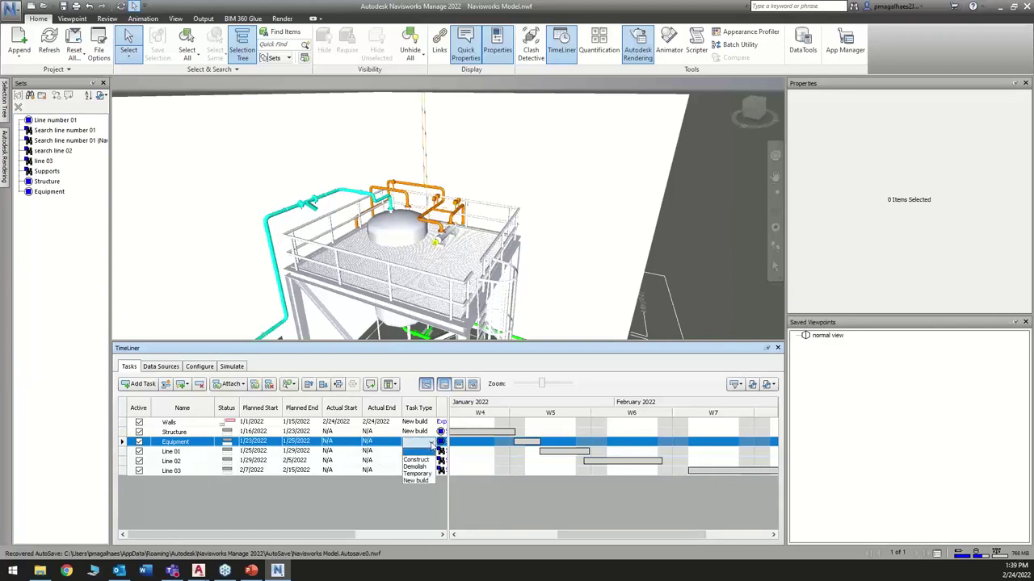
{"action": "left_click", "coordinate": [414, 478]}
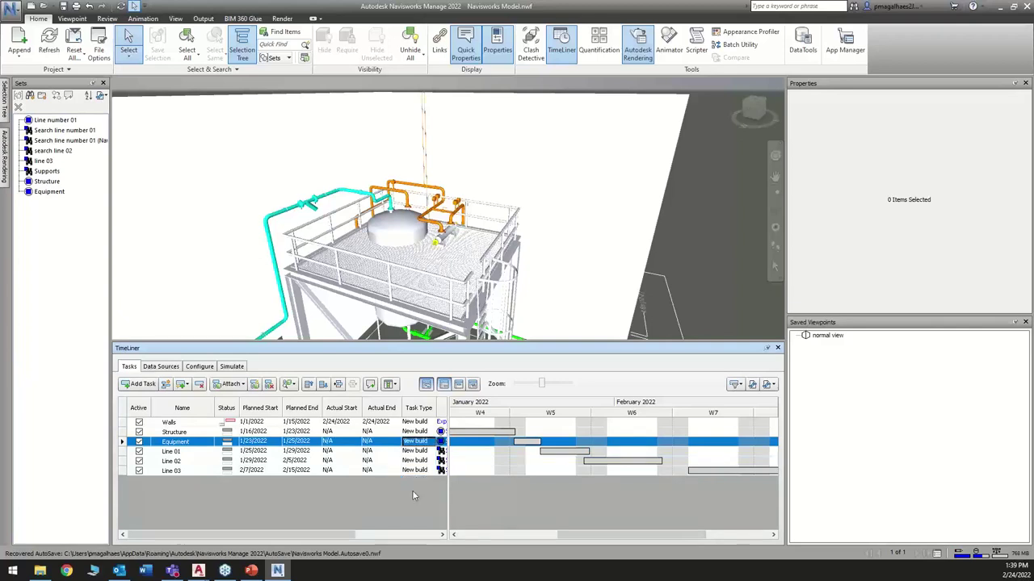
View the simulation, orbit to a near-front view of the walls, then return to the task list.
{"action": "left_click", "coordinate": [231, 367]}
{"action": "scroll", "coordinate": [383, 278], "scroll_direction": "down", "scroll_amount": 5}
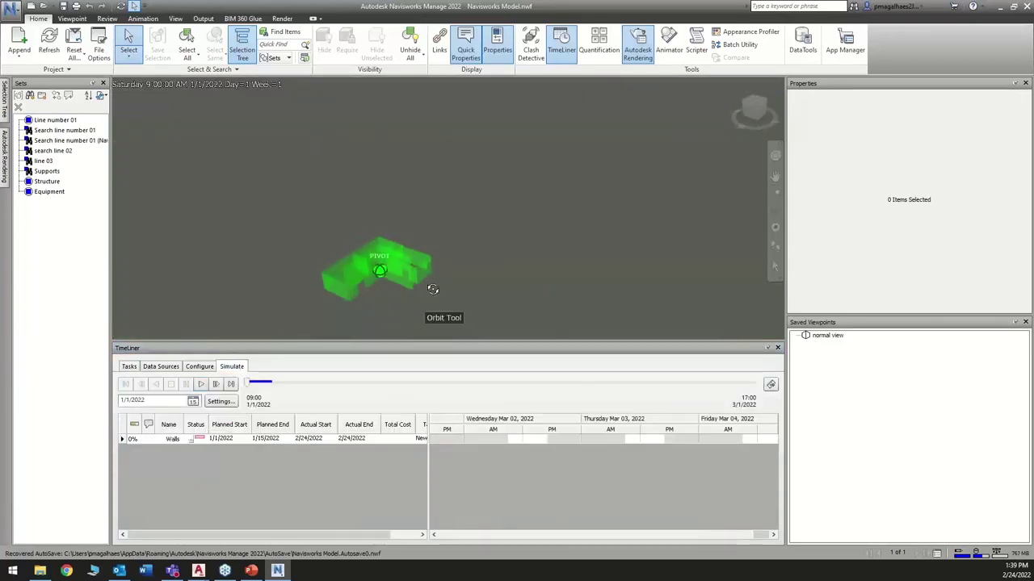
{"action": "scroll", "coordinate": [433, 289], "scroll_direction": "up", "scroll_amount": 5}
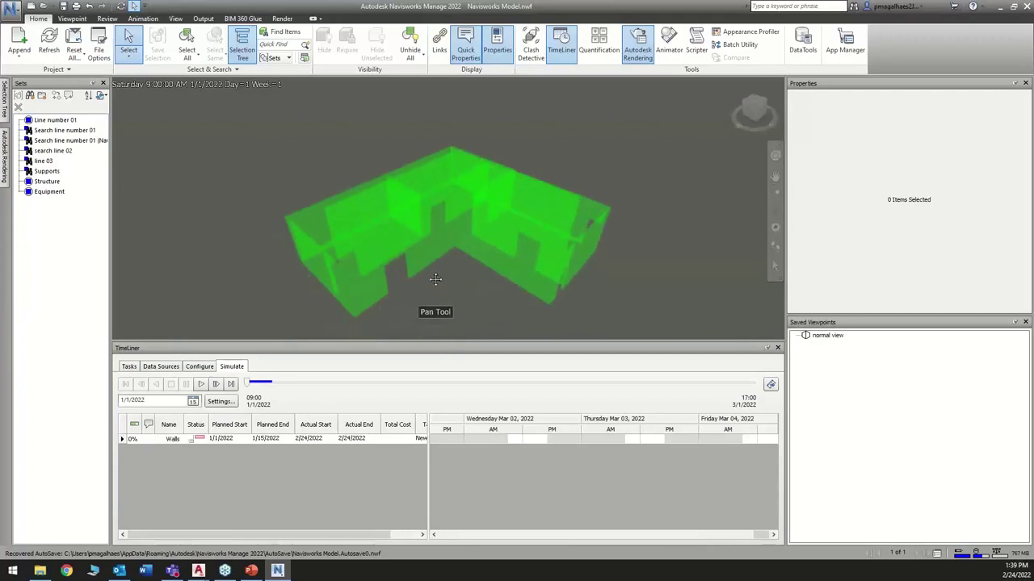
{"action": "middle_click_drag", "start_coordinate": [481, 285], "coordinate": [429, 283], "text": "shift"}
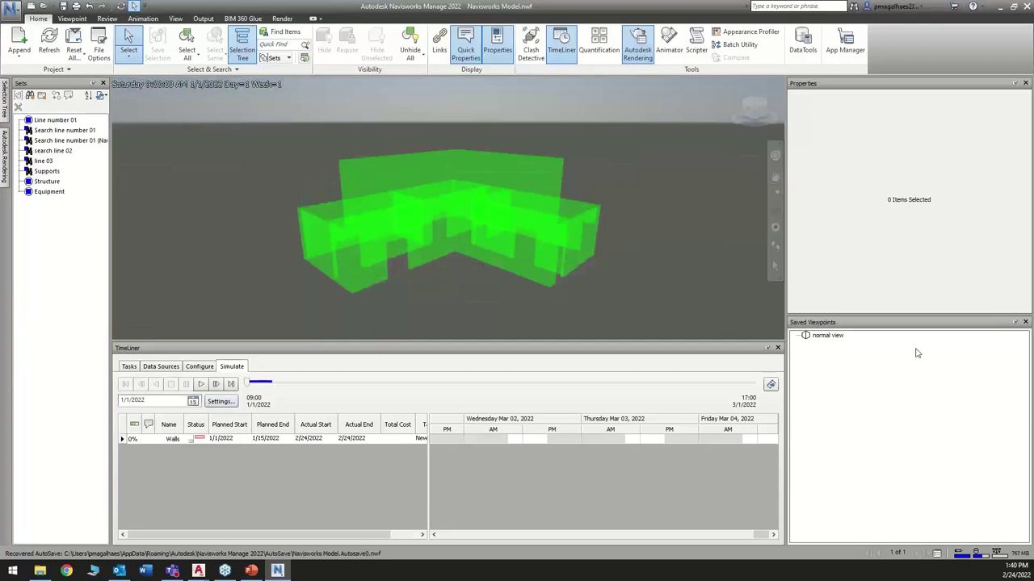
{"action": "middle_click_drag", "start_coordinate": [622, 300], "coordinate": [619, 293], "text": "shift"}
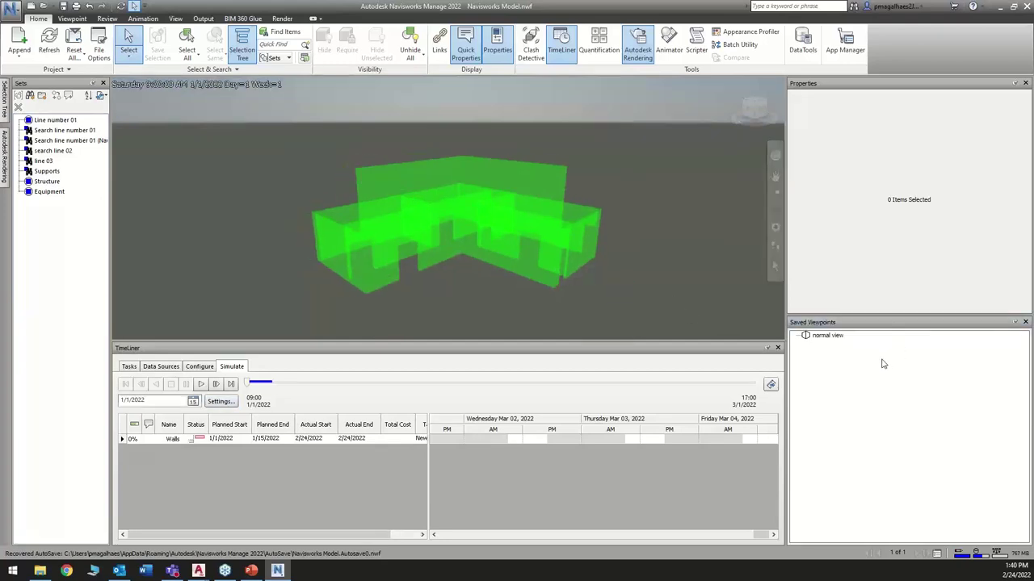
{"action": "left_click", "coordinate": [883, 363]}
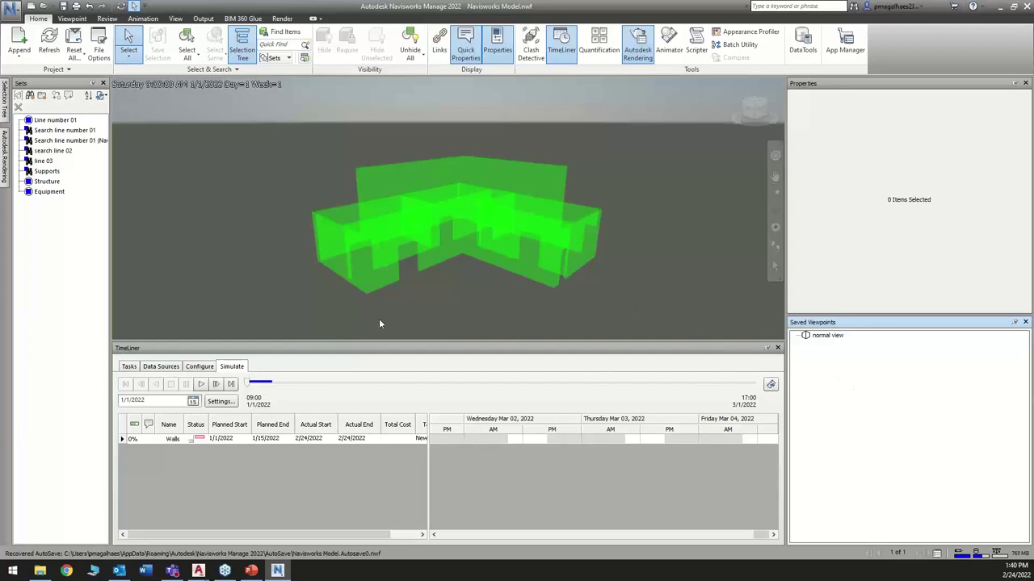
{"action": "left_click", "coordinate": [130, 367]}
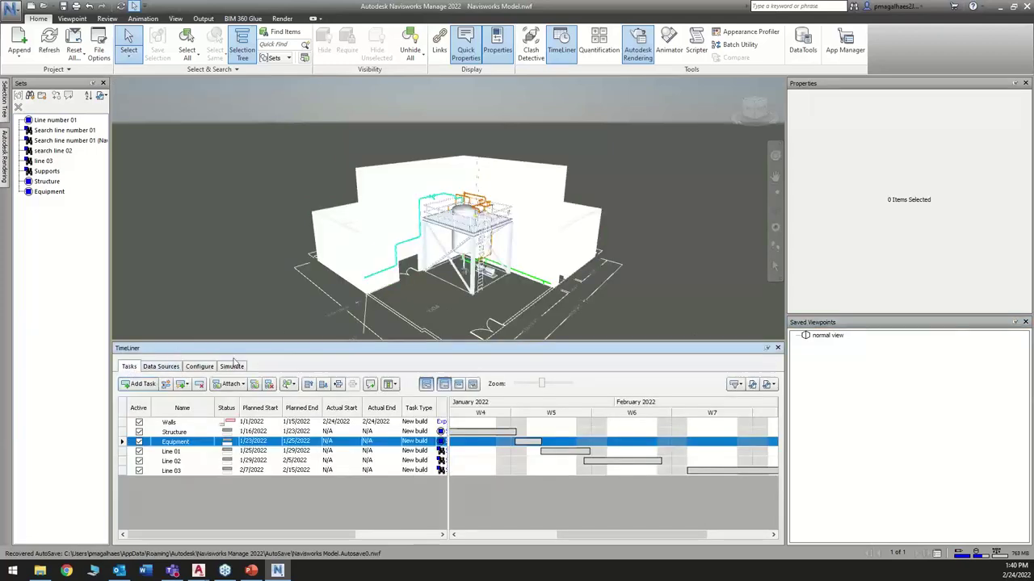
{"action": "left_click", "coordinate": [854, 339]}
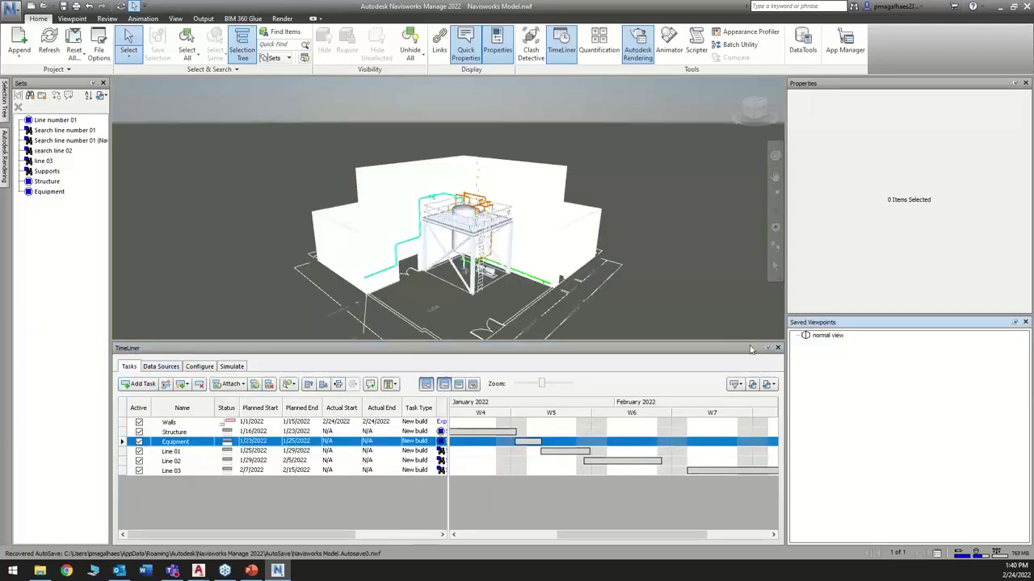
Save a first viewpoint from the simulation view, then close the TimeLiner panel.
{"action": "left_click", "coordinate": [232, 367]}
{"action": "right_click", "coordinate": [814, 361]}
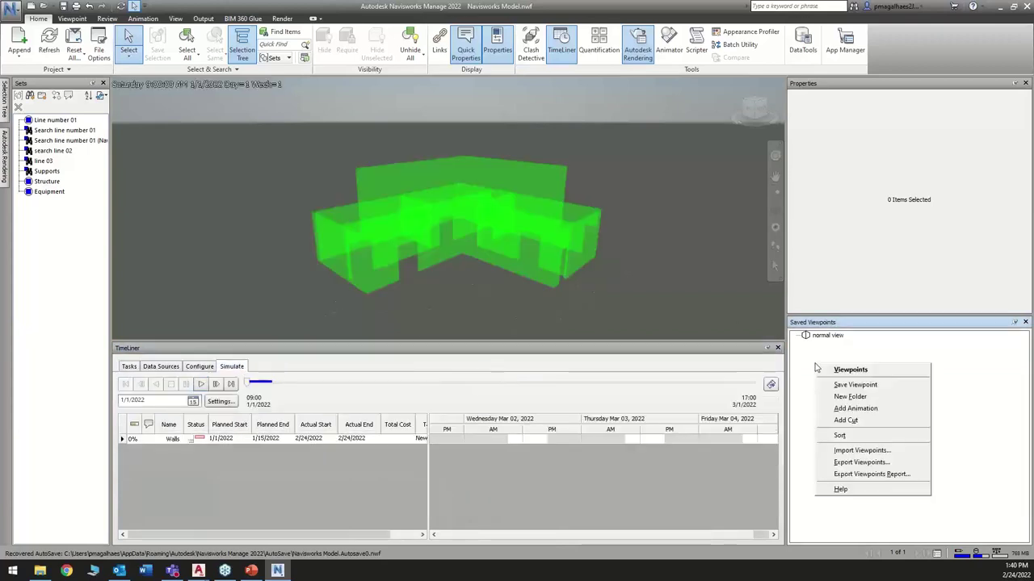
{"action": "left_click", "coordinate": [840, 385]}
{"action": "left_click_drag", "start_coordinate": [473, 301], "coordinate": [530, 291]}
{"action": "right_click", "coordinate": [829, 375]}
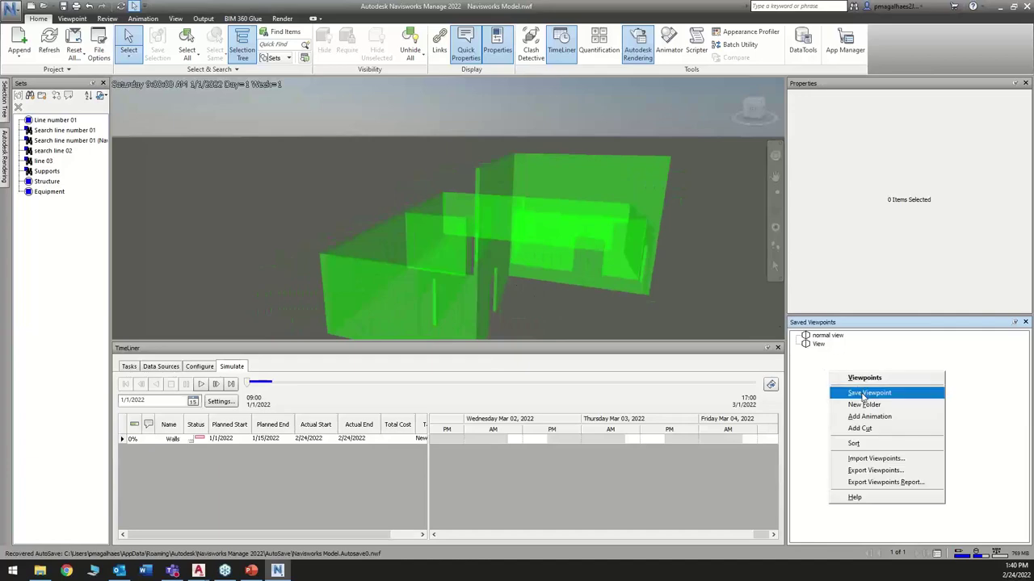
{"action": "left_click", "coordinate": [656, 305]}
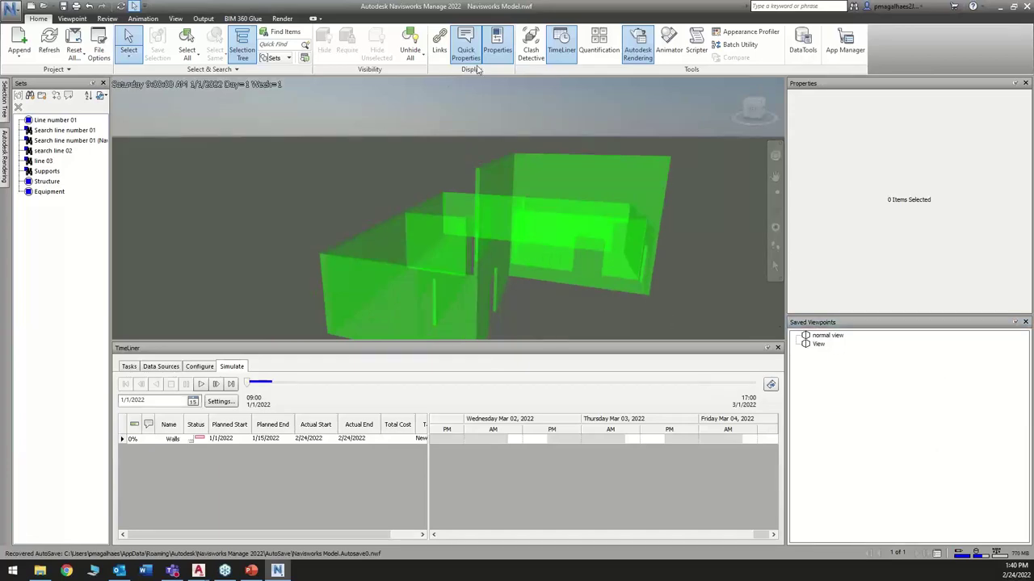
{"action": "left_click", "coordinate": [561, 44]}
Undo the first viewpoint and save a new orbited view as 'View'.
{"action": "left_click_drag", "start_coordinate": [589, 353], "coordinate": [539, 272]}
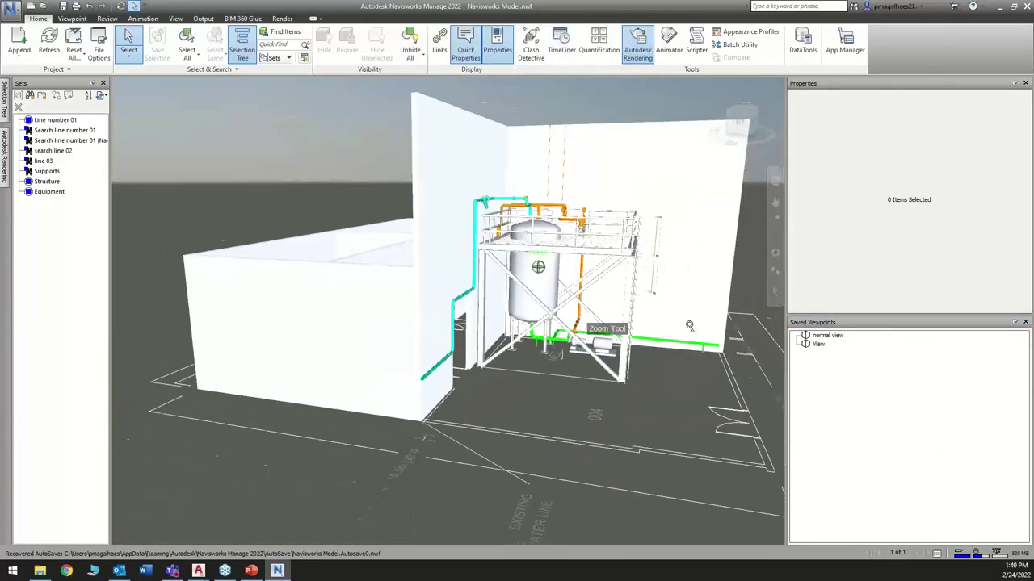
{"action": "key", "text": "ctrl+z"}
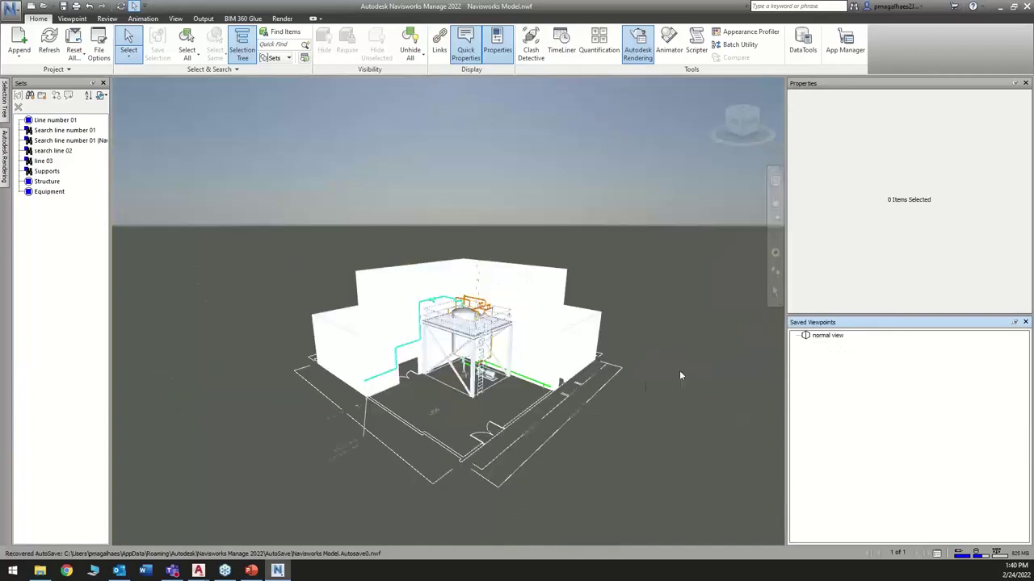
{"action": "middle_click_drag", "start_coordinate": [626, 389], "coordinate": [613, 431], "text": "shift"}
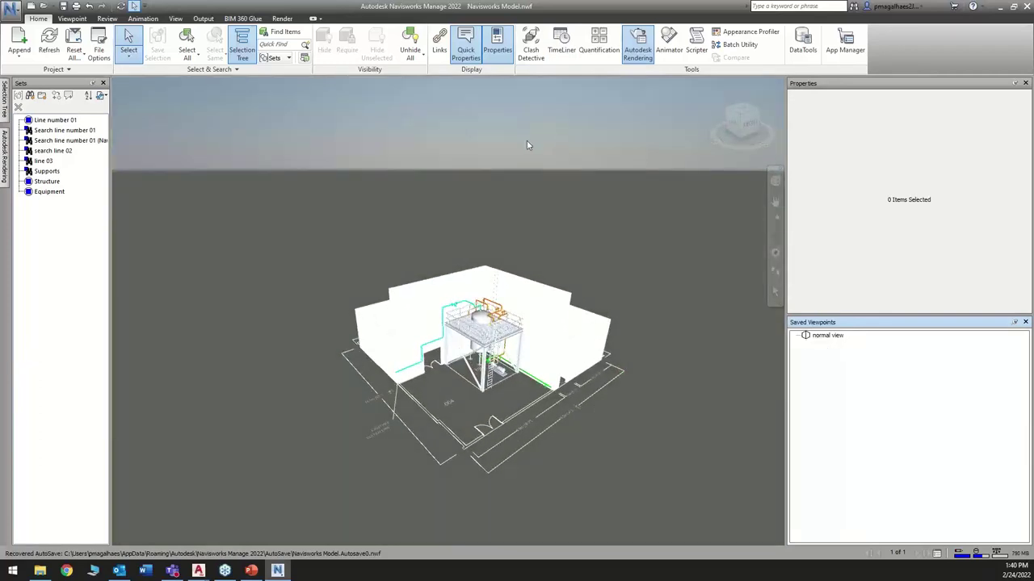
{"action": "right_click", "coordinate": [869, 391]}
{"action": "left_click", "coordinate": [907, 408]}
Zoom in on the equipment platform and save it as viewpoint 'View (1)'.
{"action": "scroll", "coordinate": [517, 441], "scroll_direction": "up", "scroll_amount": 5}
{"action": "scroll", "coordinate": [516, 441], "scroll_direction": "up", "scroll_amount": 5}
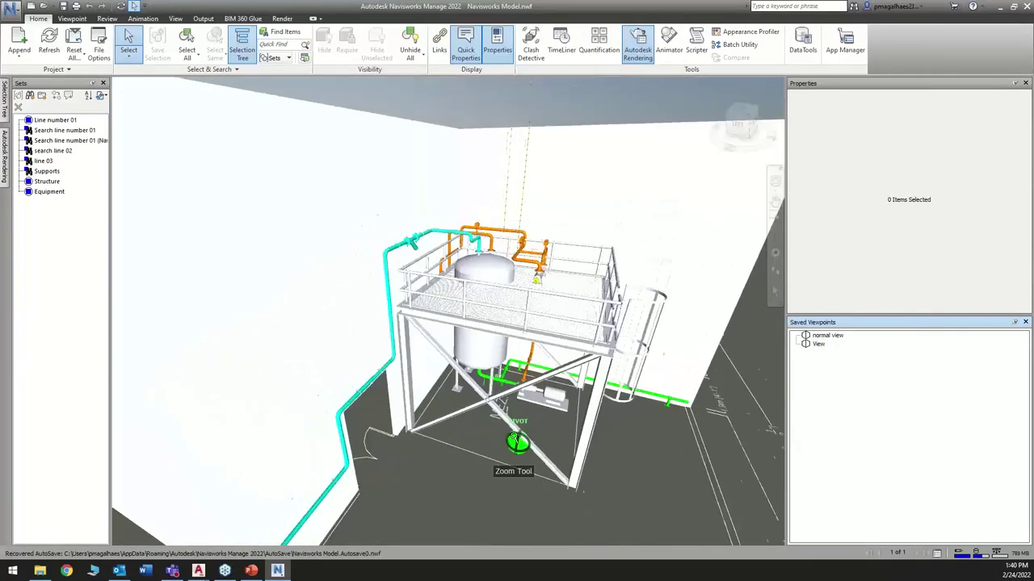
{"action": "right_click", "coordinate": [851, 357]}
{"action": "left_click", "coordinate": [883, 377]}
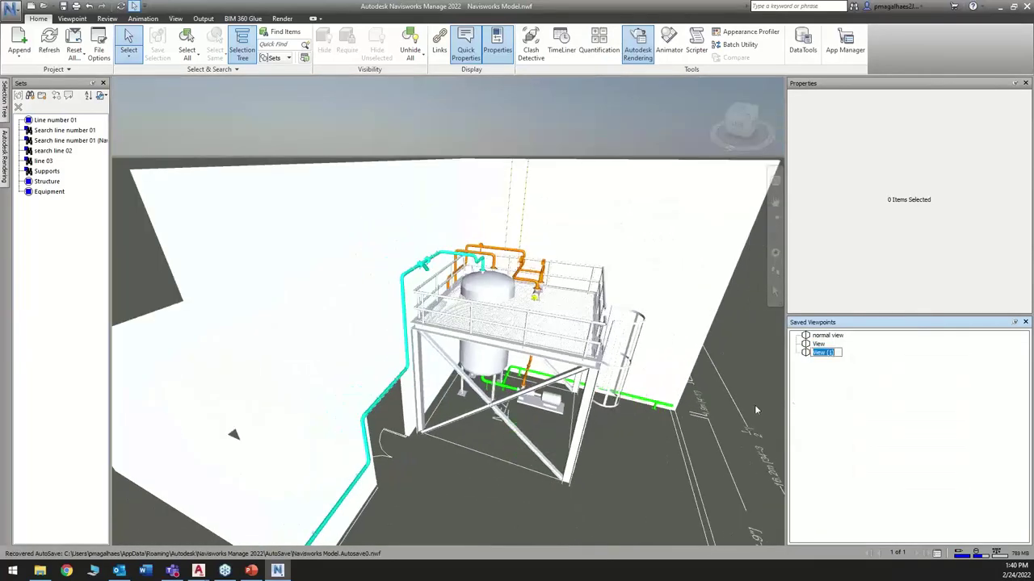
{"action": "left_click", "coordinate": [644, 407]}
{"action": "key", "text": "Escape"}
Orbit and zoom around the platform, save it as 'View (2)', and reopen TimeLiner.
{"action": "middle_click_drag", "start_coordinate": [662, 441], "coordinate": [469, 379], "text": "shift"}
{"action": "scroll", "coordinate": [481, 337], "scroll_direction": "up", "scroll_amount": 3}
{"action": "scroll", "coordinate": [481, 337], "scroll_direction": "up", "scroll_amount": 5}
{"action": "right_click", "coordinate": [848, 373]}
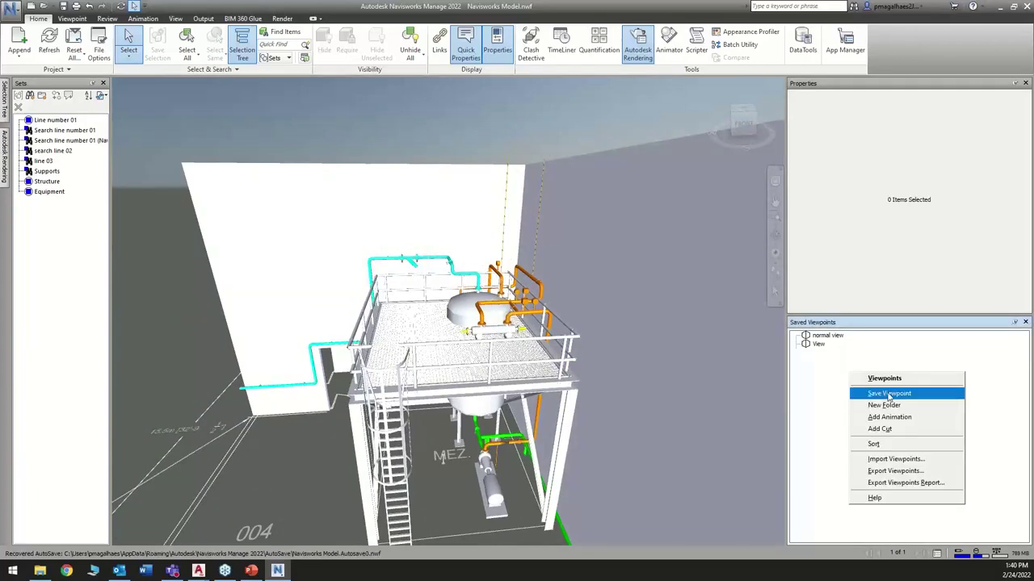
{"action": "left_click", "coordinate": [855, 398]}
{"action": "left_click", "coordinate": [819, 344]}
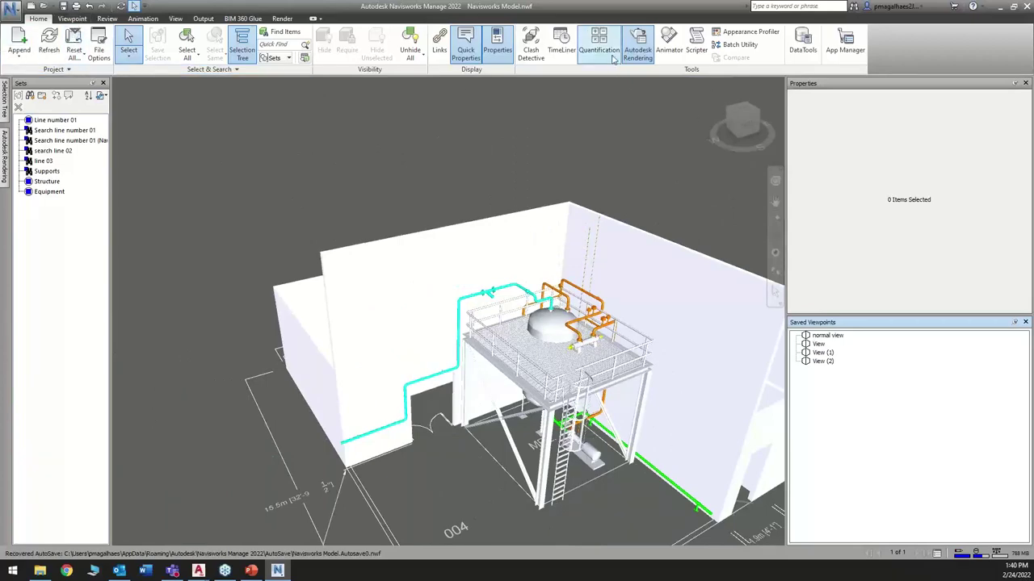
{"action": "left_click", "coordinate": [561, 45]}
Close TimeLiner, show the View (2) viewpoint, and bring up the Saved Viewpoints options.
{"action": "left_click", "coordinate": [129, 367]}
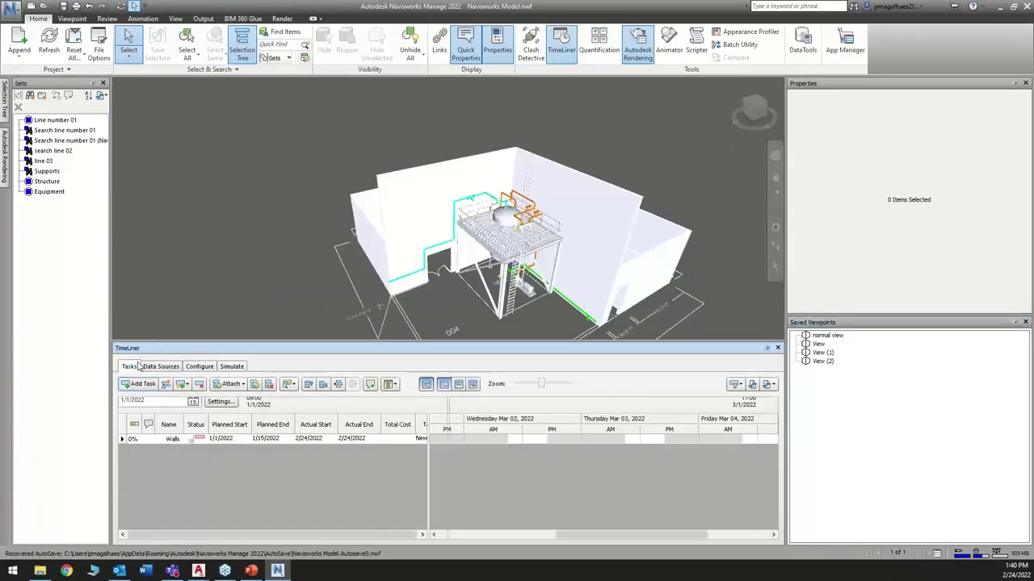
{"action": "left_click", "coordinate": [225, 368]}
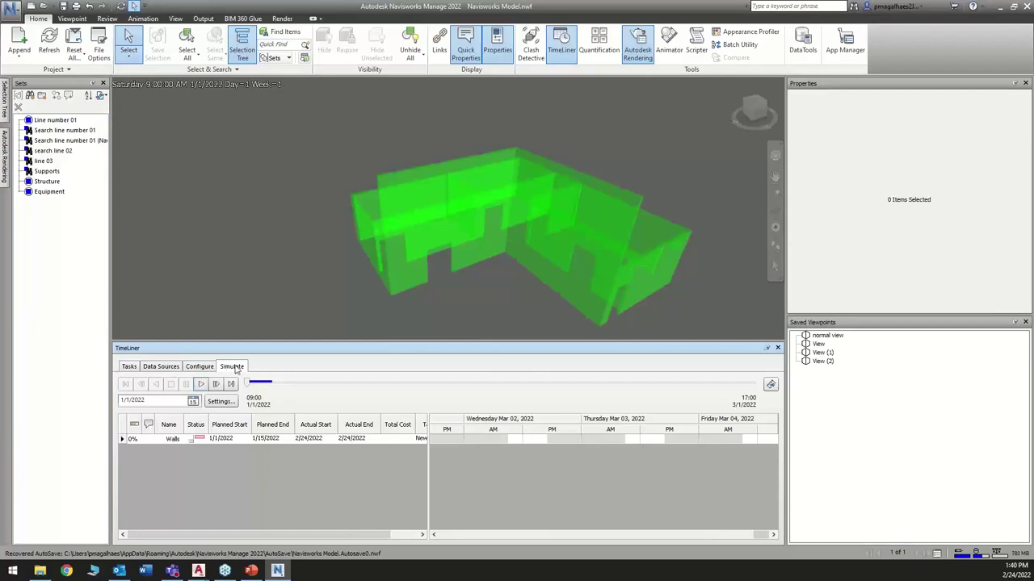
{"action": "left_click", "coordinate": [923, 432]}
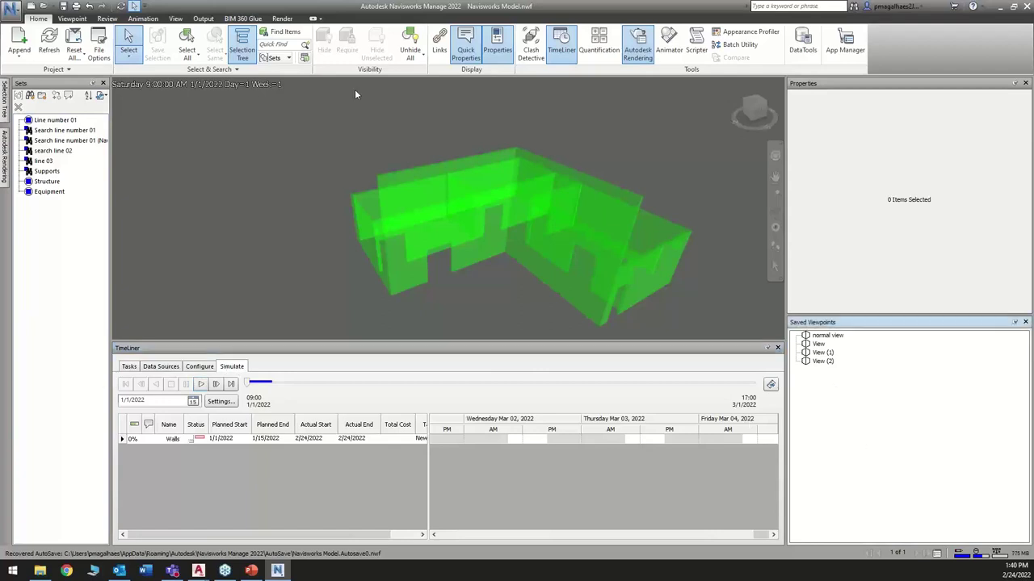
{"action": "left_click", "coordinate": [562, 44]}
{"action": "left_click", "coordinate": [823, 361]}
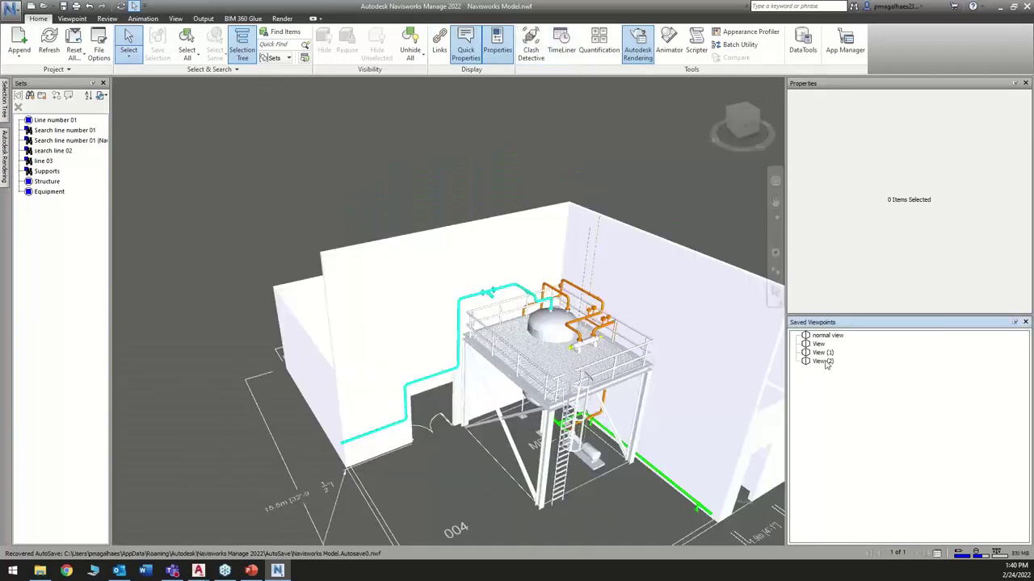
{"action": "right_click", "coordinate": [825, 383]}
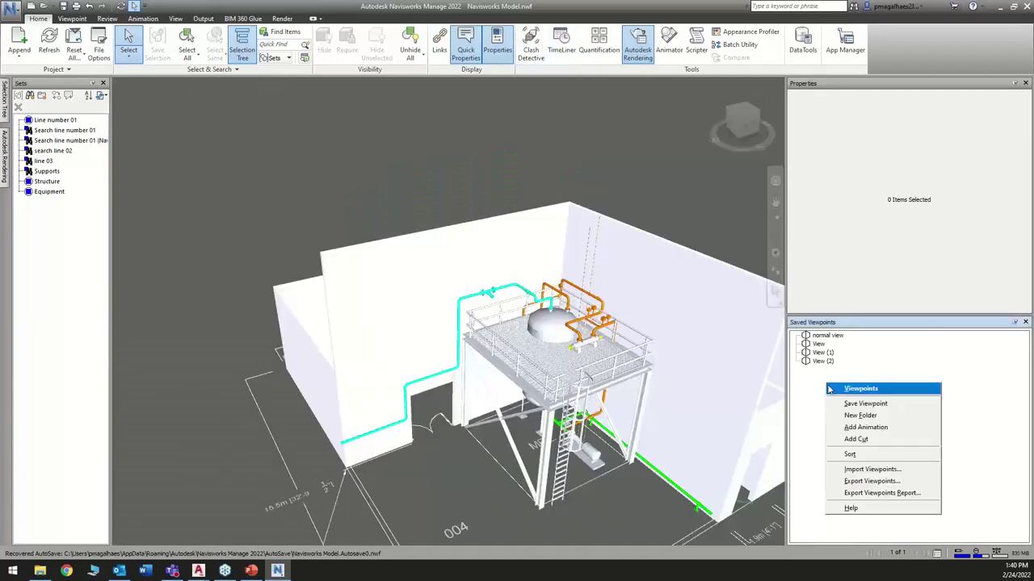
Add a viewpoint animation named 'Animation' and move View into it.
{"action": "left_click", "coordinate": [887, 433]}
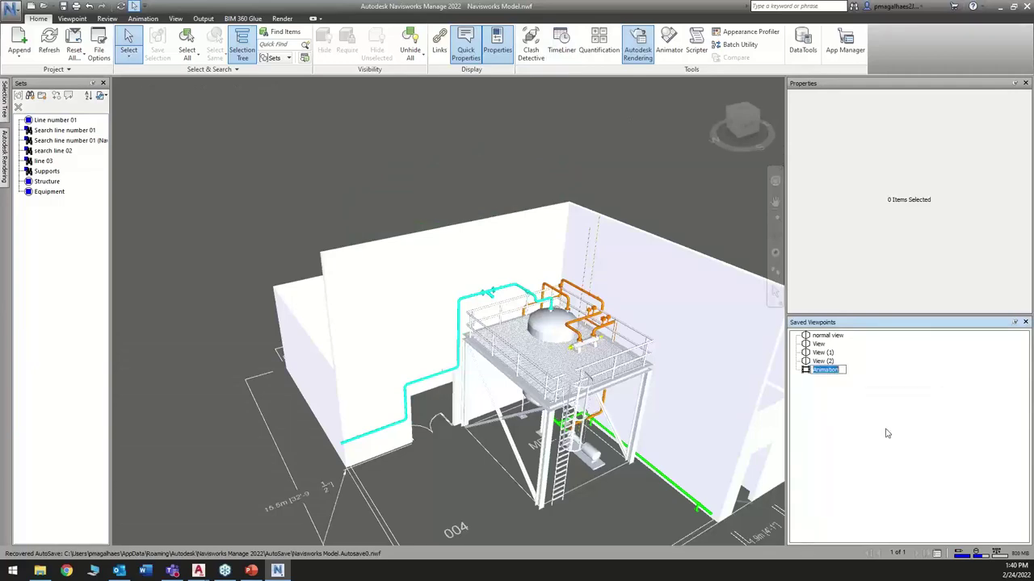
{"action": "left_click", "coordinate": [822, 371]}
{"action": "left_click", "coordinate": [822, 353]}
{"action": "left_click", "coordinate": [819, 344]}
{"action": "left_click", "coordinate": [821, 353]}
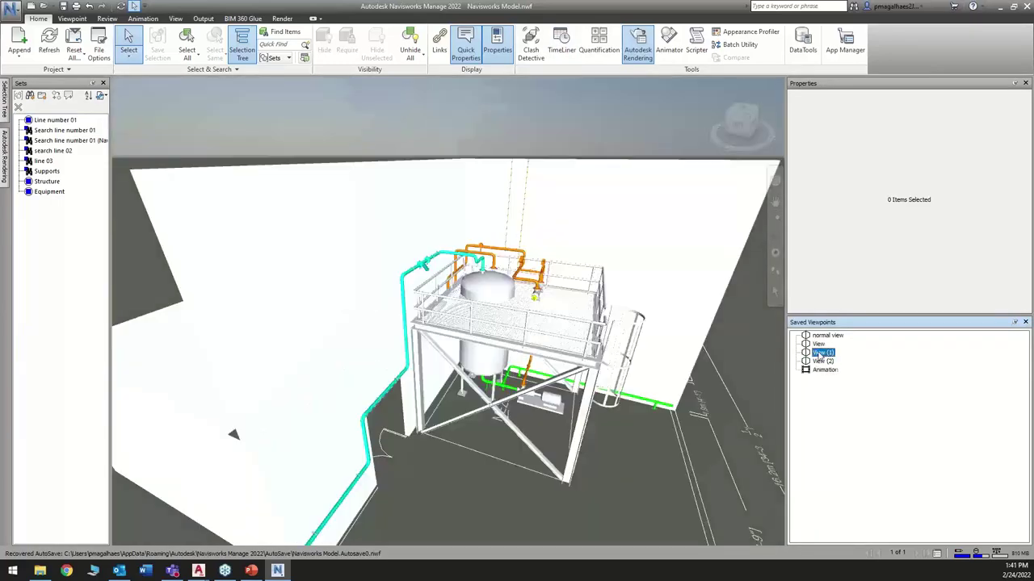
{"action": "left_click", "coordinate": [818, 344]}
{"action": "left_click_drag", "start_coordinate": [821, 375], "coordinate": [823, 370]}
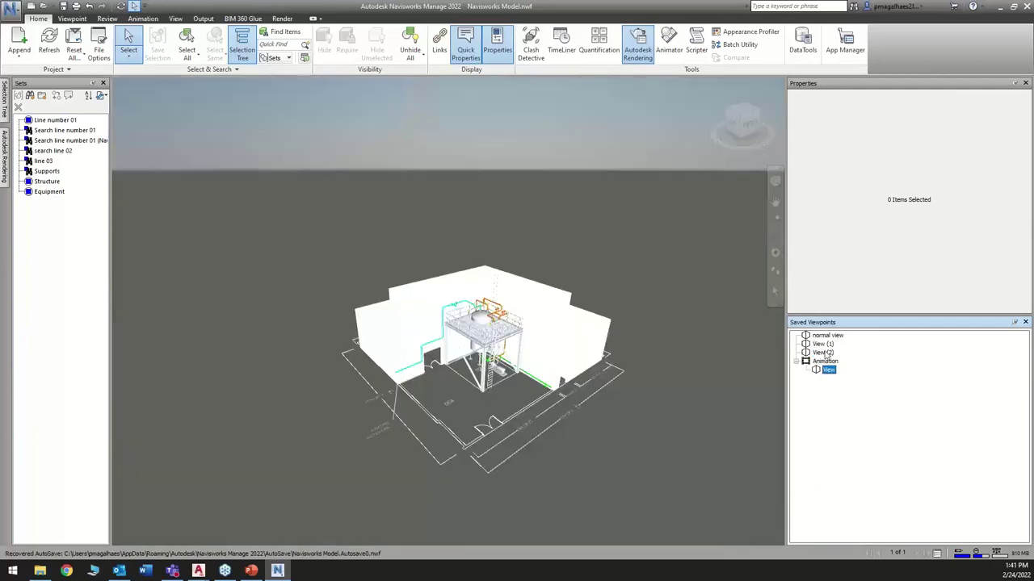
Move View (1) and View (2) into the Animation and preview them.
{"action": "left_click", "coordinate": [822, 353]}
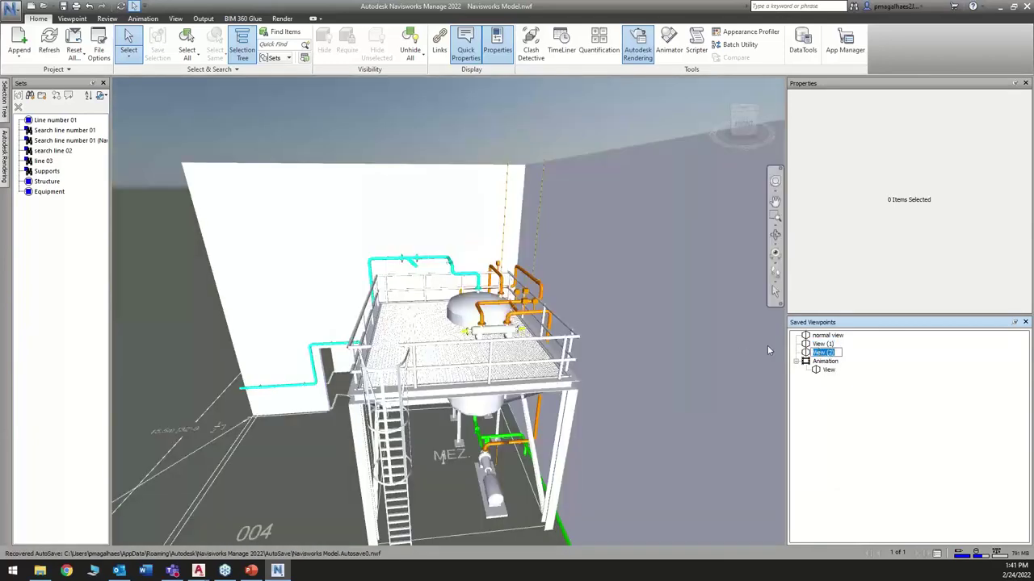
{"action": "left_click", "coordinate": [818, 344]}
{"action": "left_click", "coordinate": [807, 353], "text": "ctrl"}
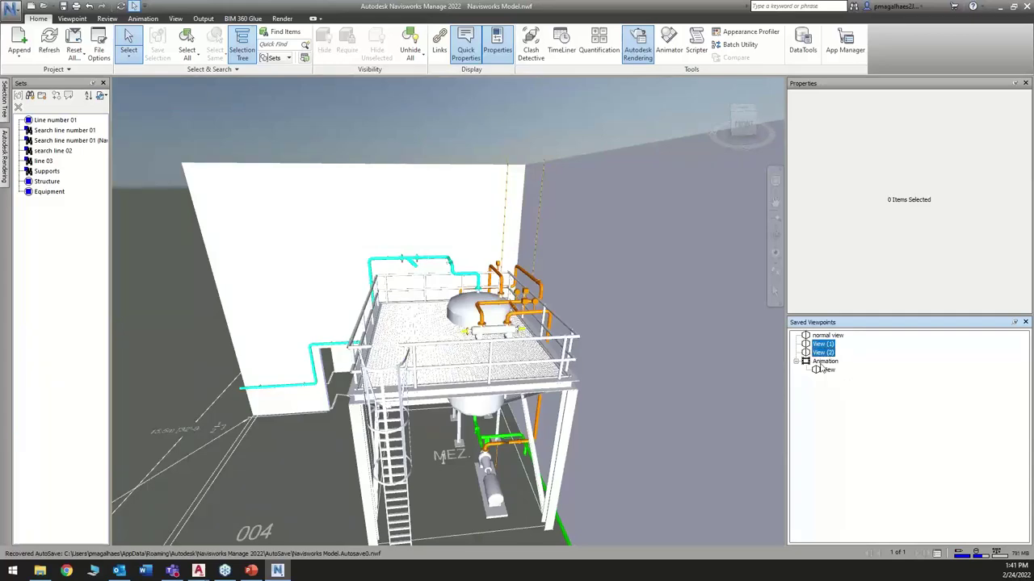
{"action": "left_click_drag", "start_coordinate": [815, 367], "coordinate": [819, 363]}
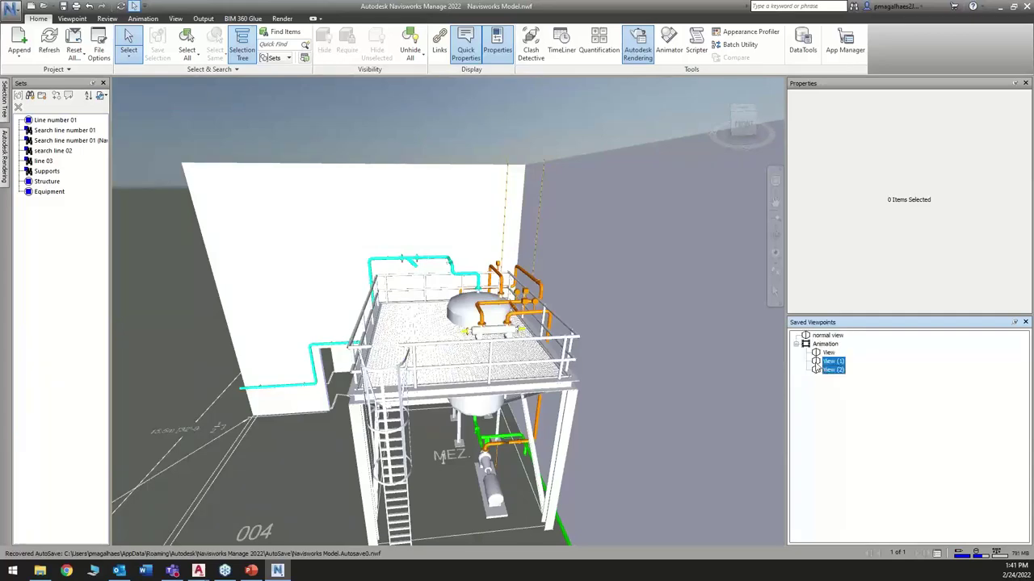
{"action": "left_click", "coordinate": [831, 361]}
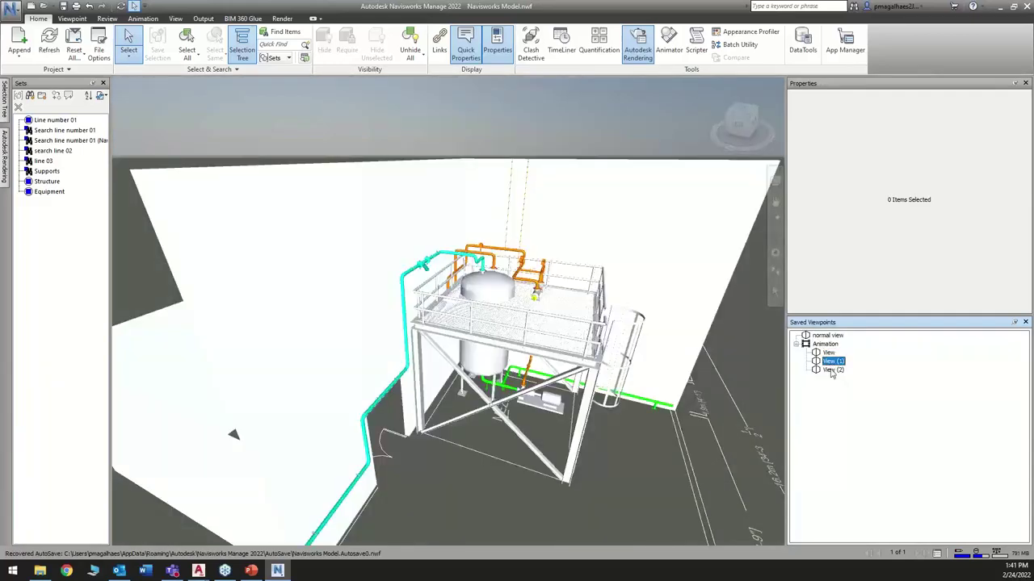
{"action": "left_click", "coordinate": [831, 370]}
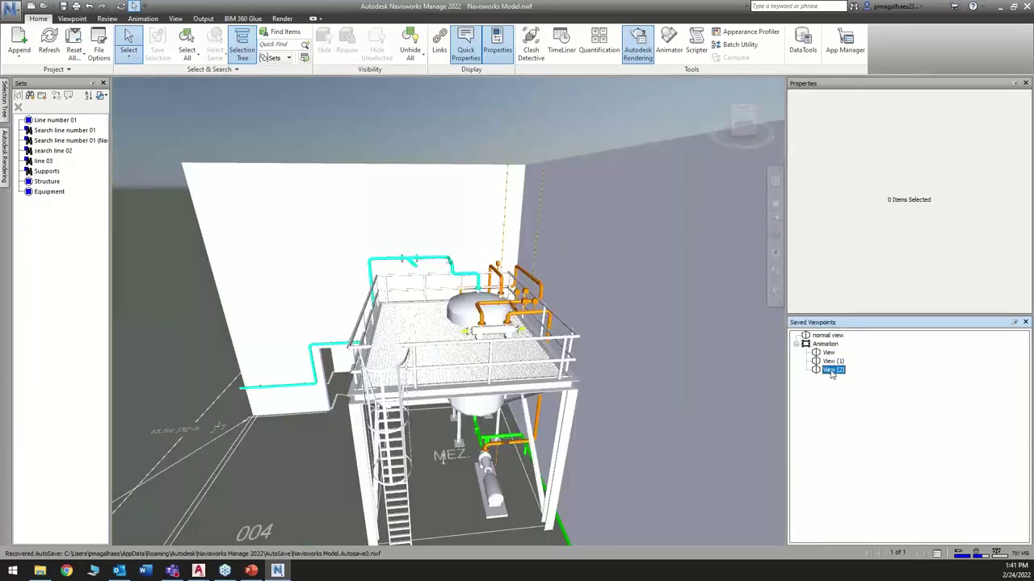
Set the Animation's duration to 10 seconds.
{"action": "left_click", "coordinate": [825, 344]}
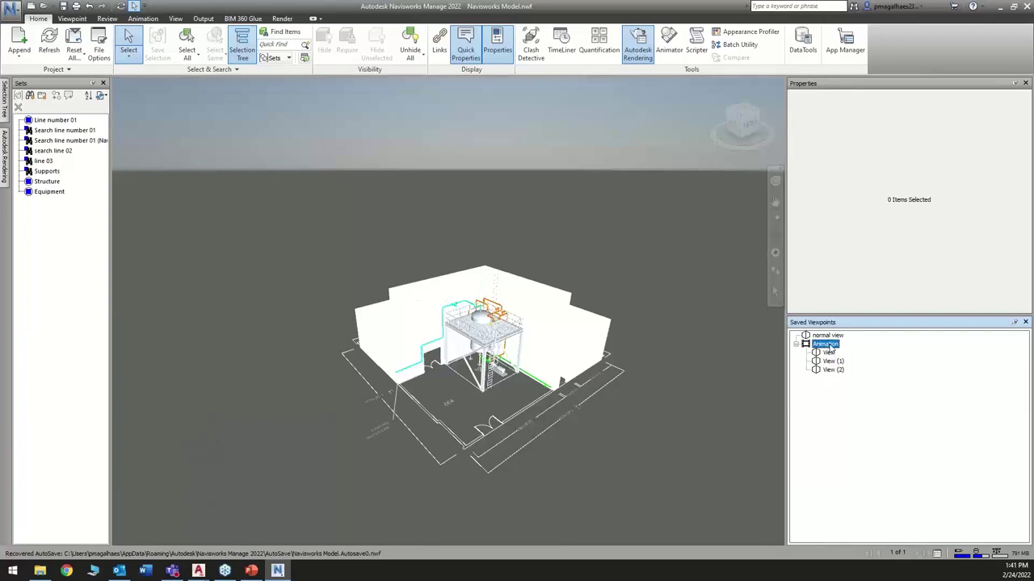
{"action": "right_click", "coordinate": [829, 346]}
{"action": "left_click", "coordinate": [814, 344]}
{"action": "right_click", "coordinate": [808, 336]}
{"action": "left_click", "coordinate": [809, 338]}
{"action": "right_click", "coordinate": [812, 345]}
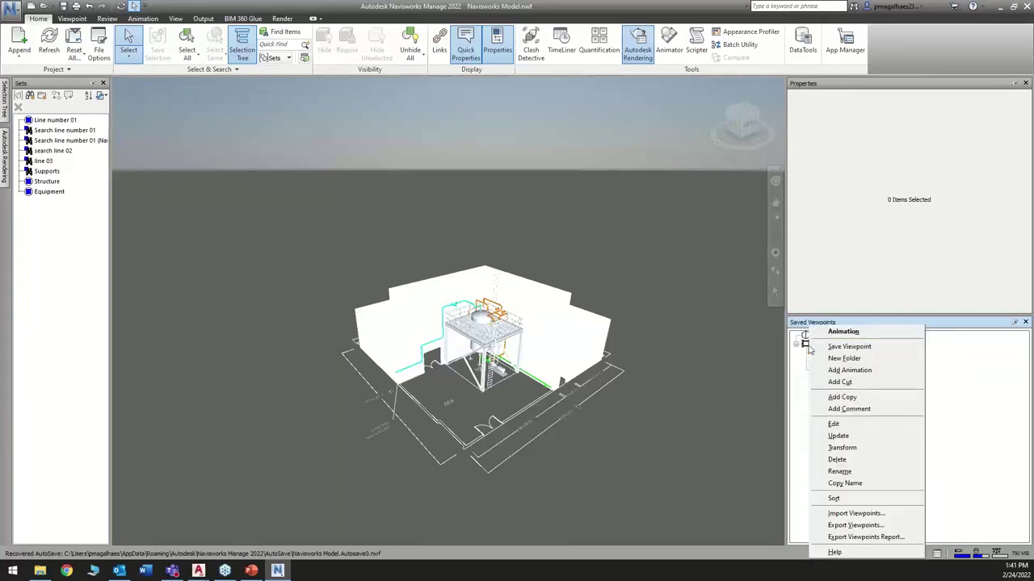
{"action": "left_click", "coordinate": [877, 431]}
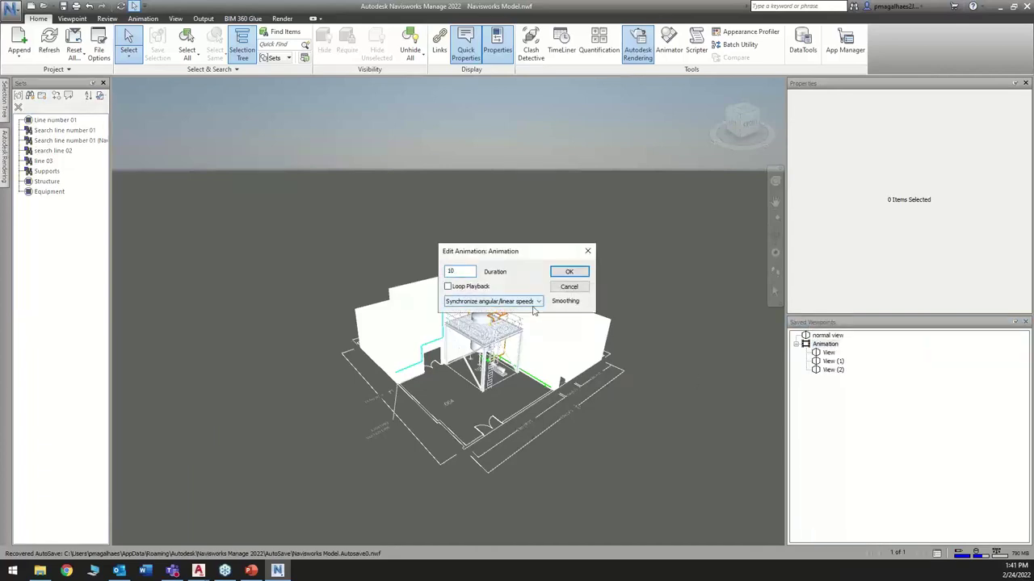
{"action": "left_click", "coordinate": [568, 272]}
{"action": "right_click", "coordinate": [812, 343]}
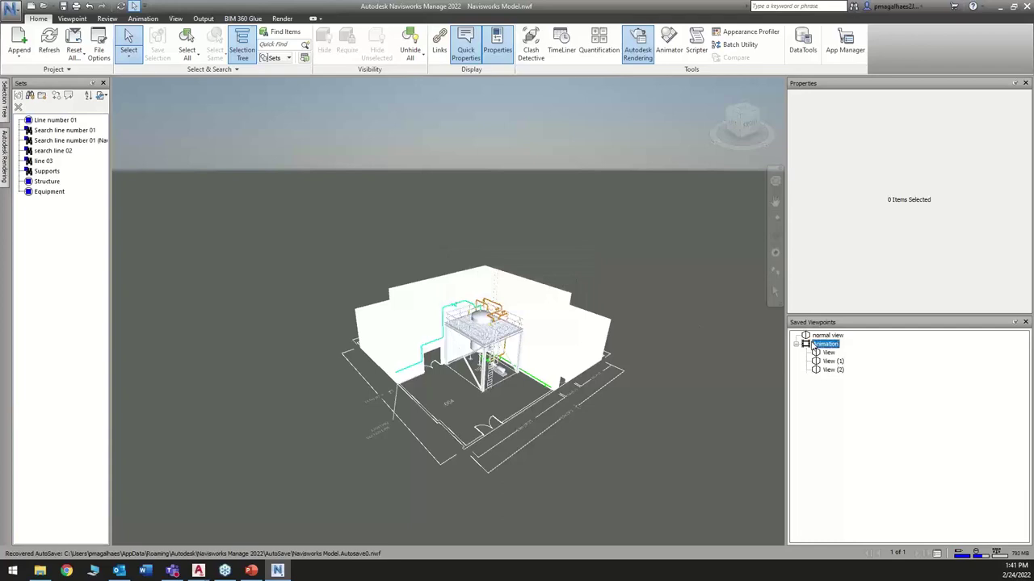
{"action": "key", "text": "Escape"}
{"action": "left_click", "coordinate": [143, 18]}
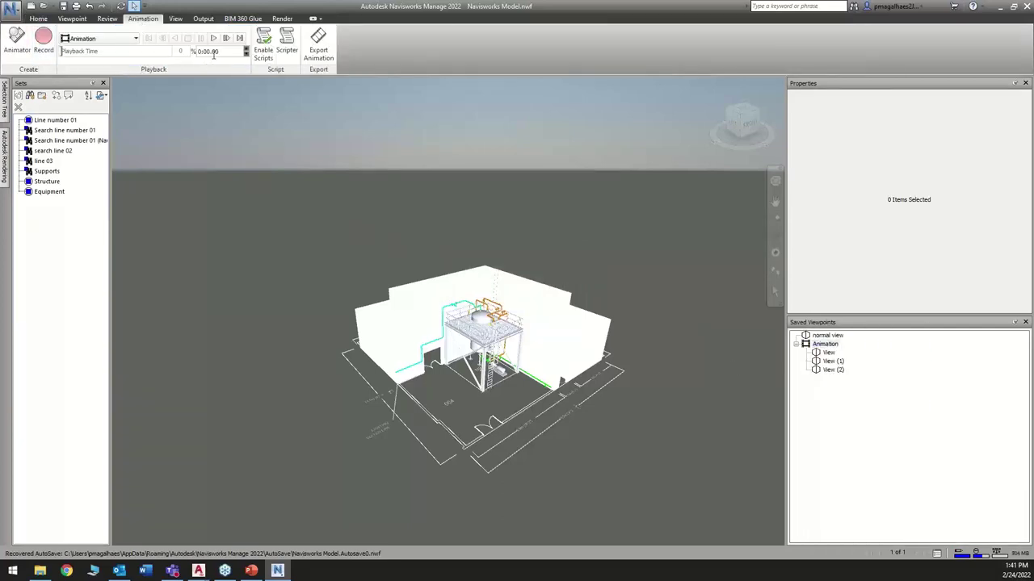
Play the saved viewpoint animation, then reopen the TimeLiner panel from Home.
{"action": "left_click", "coordinate": [213, 38]}
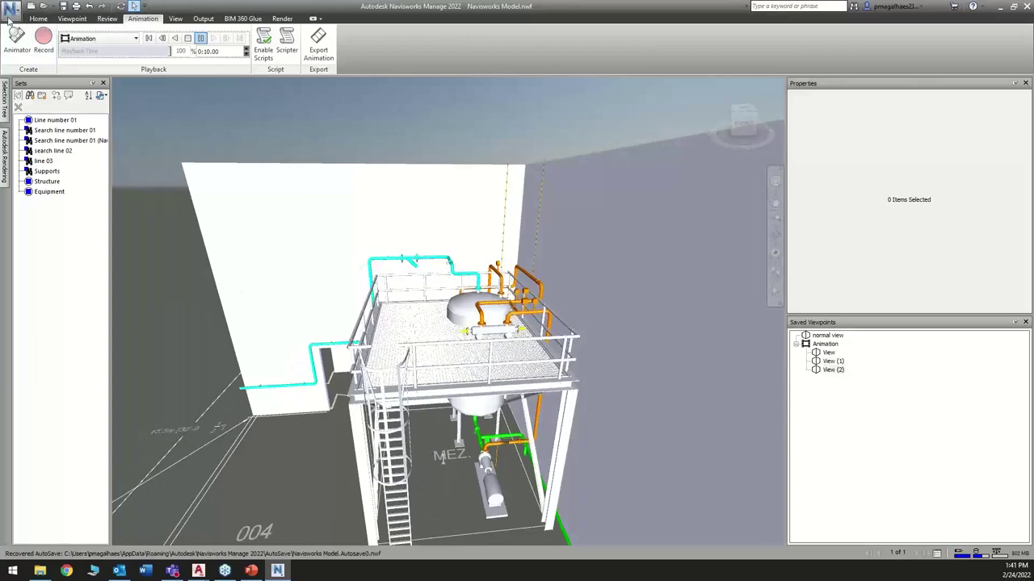
{"action": "left_click", "coordinate": [38, 18]}
{"action": "left_click", "coordinate": [562, 42]}
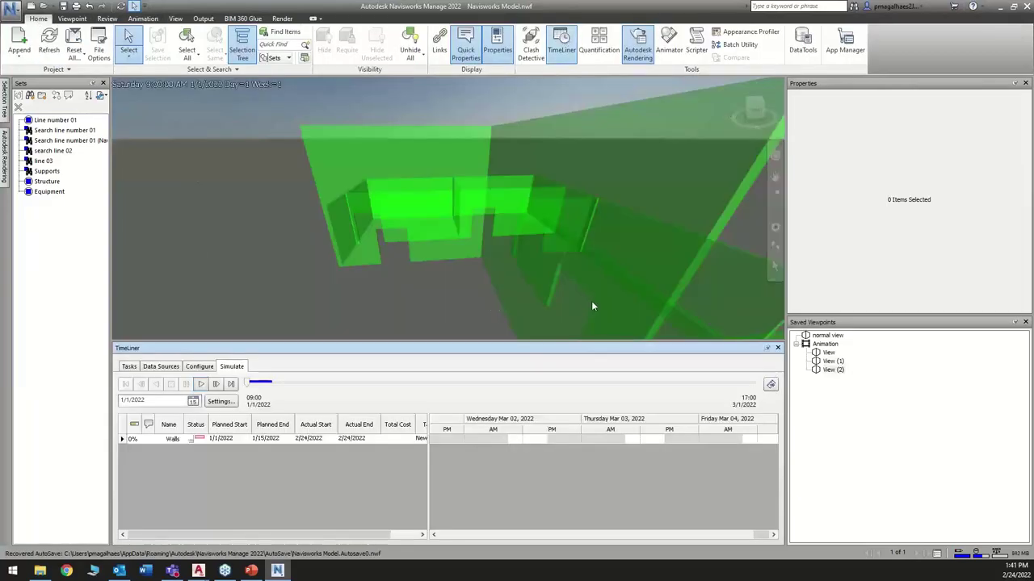
Link the simulation to Saved Viewpoints Animation, play it to 3/1/2022, and close Saved Viewpoints.
{"action": "left_click", "coordinate": [219, 401]}
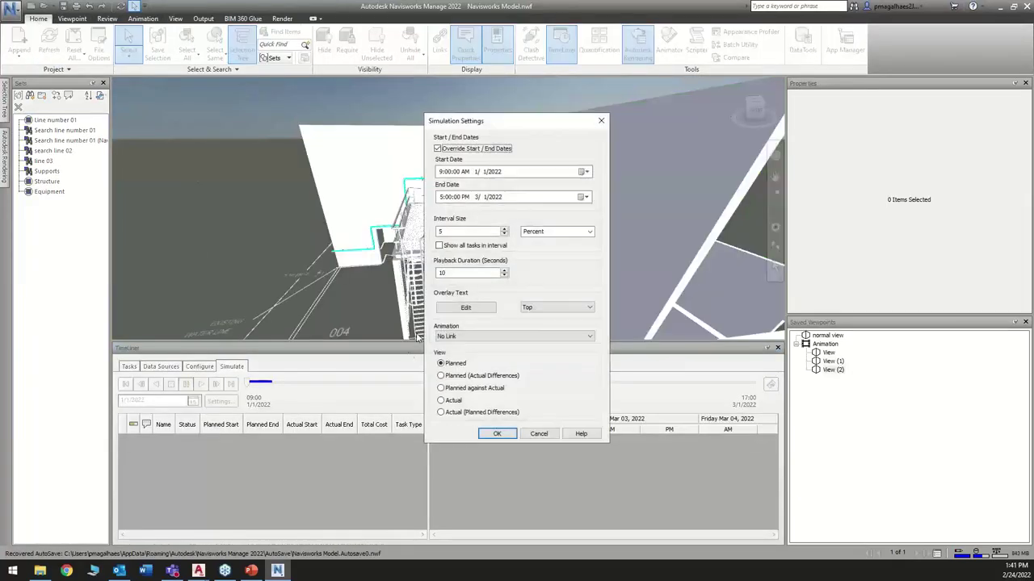
{"action": "left_click", "coordinate": [525, 336]}
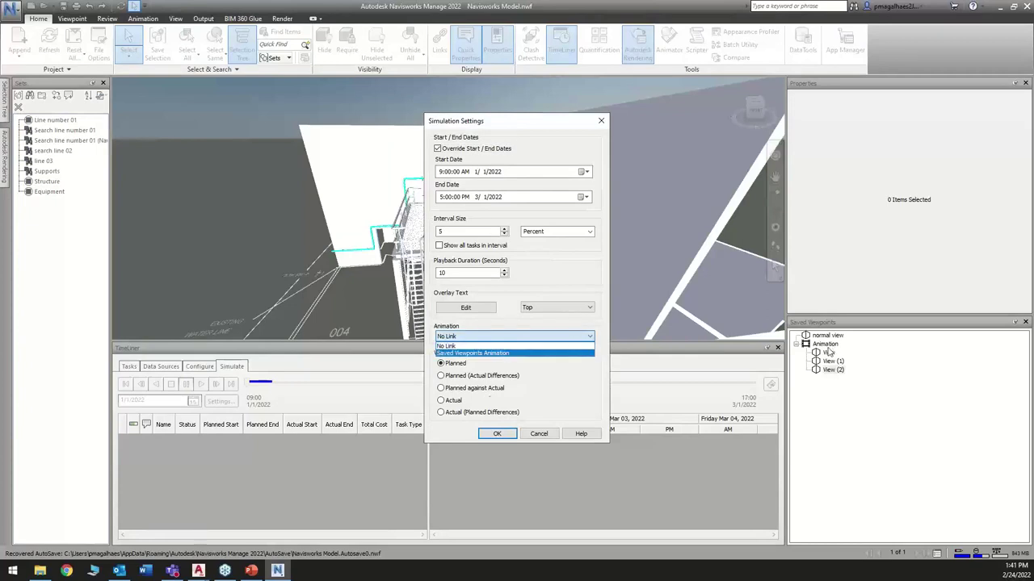
{"action": "left_click", "coordinate": [476, 353]}
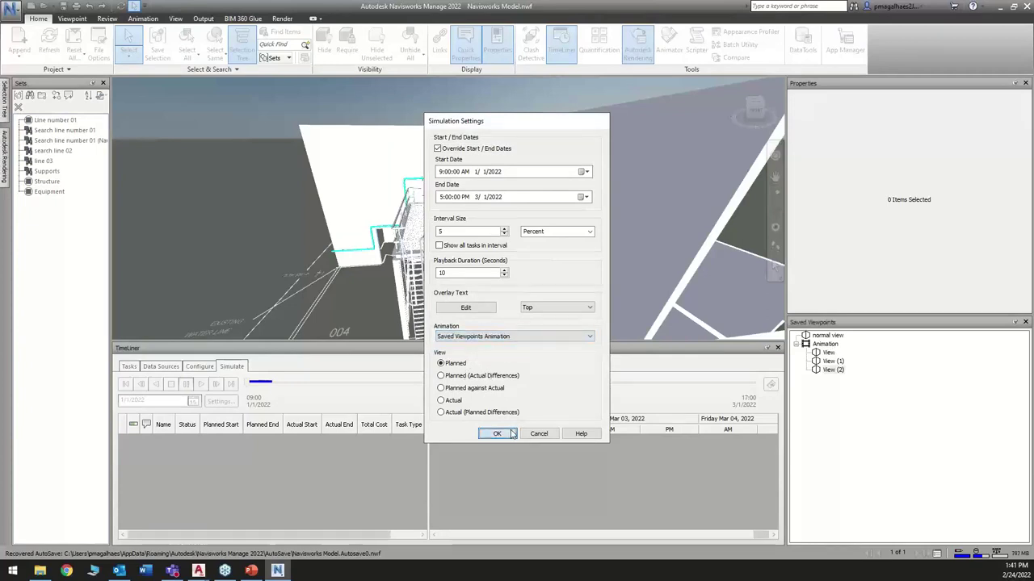
{"action": "left_click", "coordinate": [496, 434]}
{"action": "left_click", "coordinate": [201, 385]}
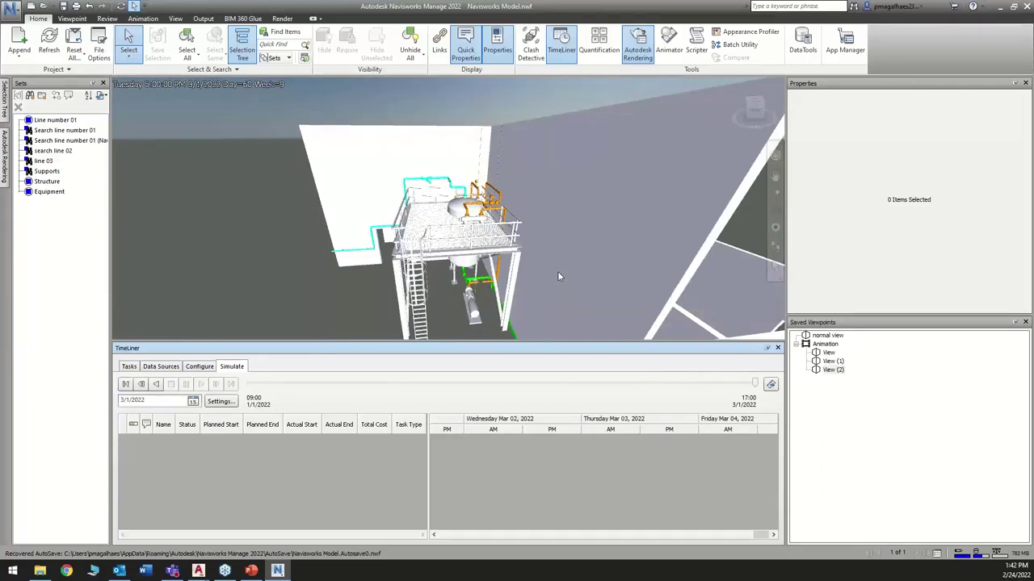
{"action": "left_click", "coordinate": [1025, 322]}
Step the PowerPoint slides from TimeLiner overview to animation export, then return to Navisworks.
{"action": "key", "text": "alt+Tab"}
{"action": "left_click", "coordinate": [862, 336]}
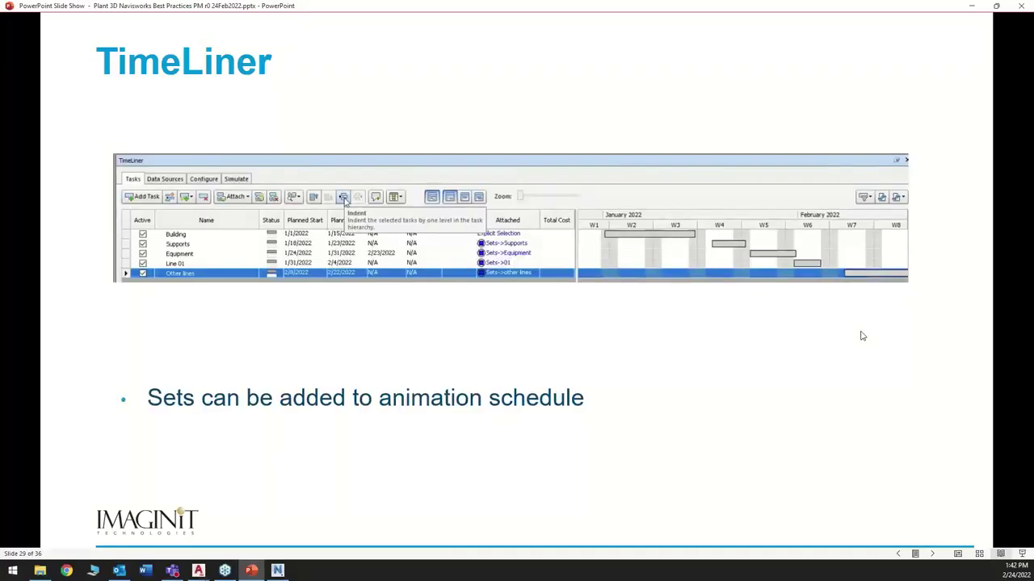
{"action": "key", "text": "Left"}
{"action": "key", "text": "Left"}
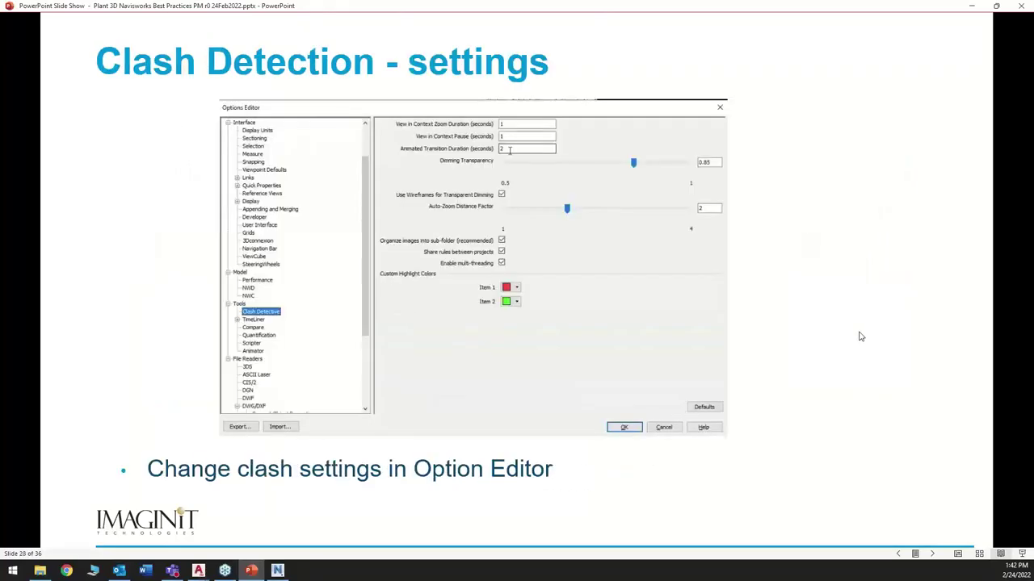
{"action": "key", "text": "Right"}
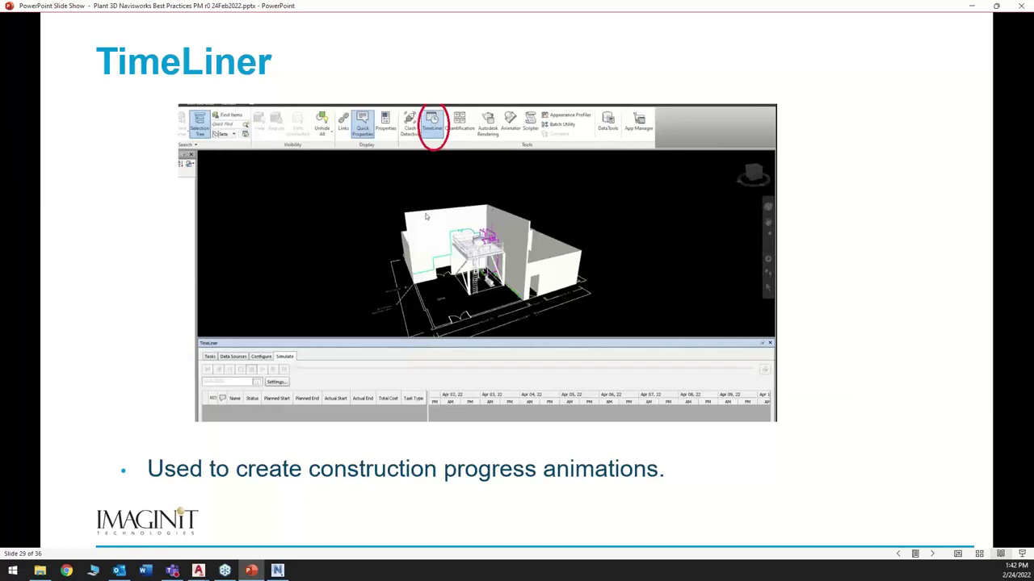
{"action": "key", "text": "Right"}
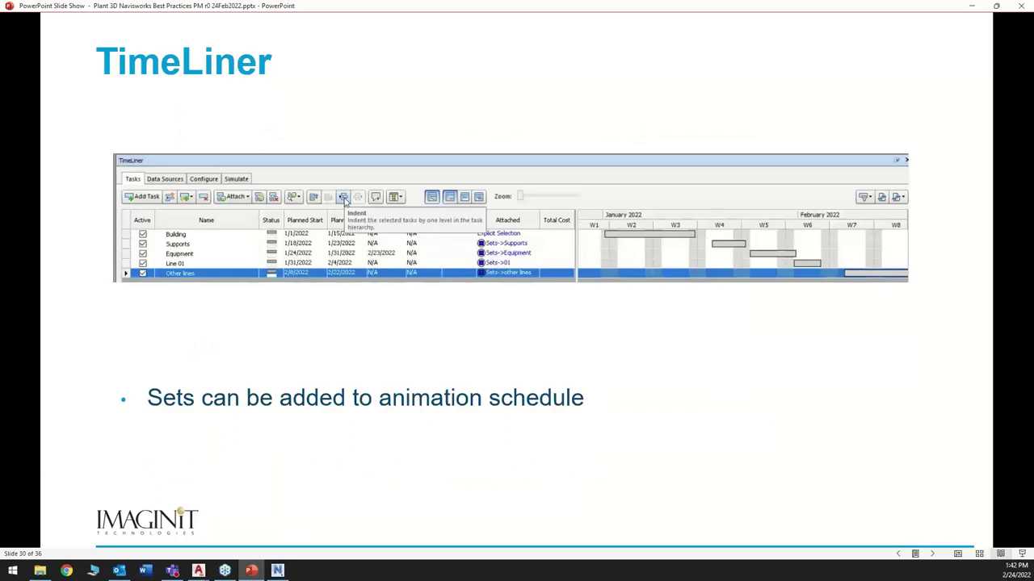
{"action": "key", "text": "Right"}
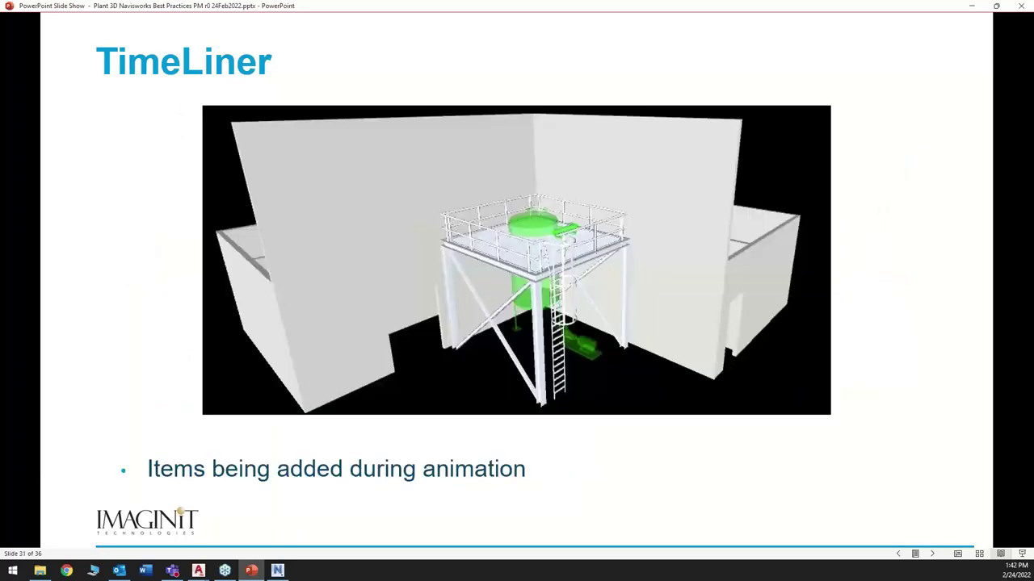
{"action": "key", "text": "Right"}
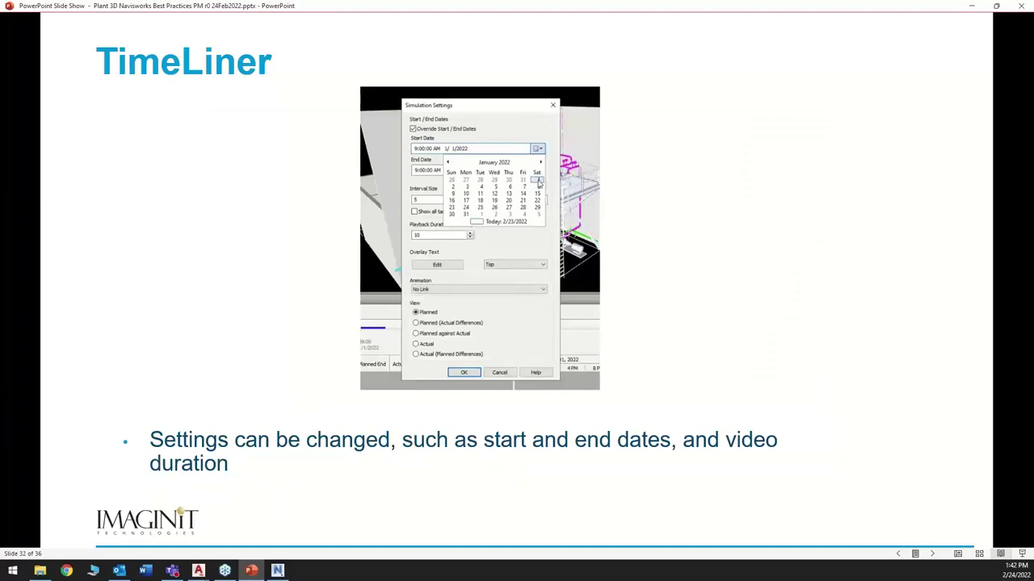
{"action": "key", "text": "Right"}
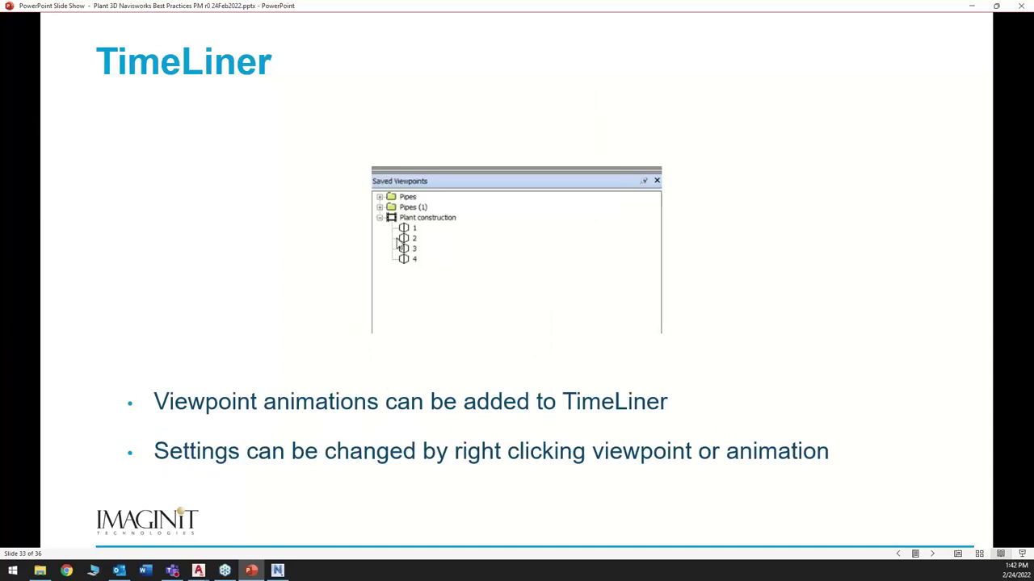
{"action": "key", "text": "Right"}
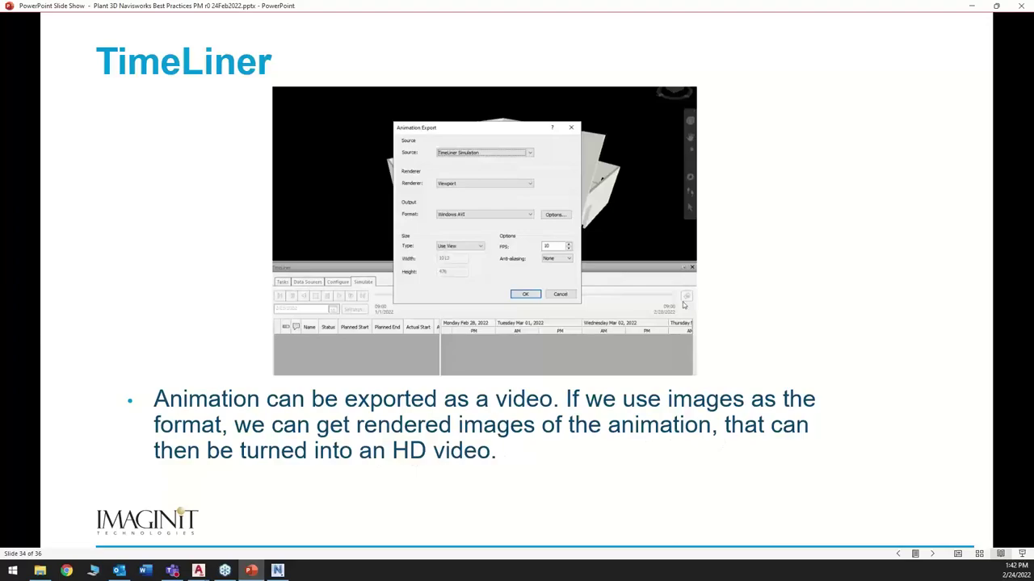
{"action": "key", "text": "alt+Tab"}
{"action": "middle_click_drag", "start_coordinate": [505, 296], "coordinate": [622, 282], "text": "shift"}
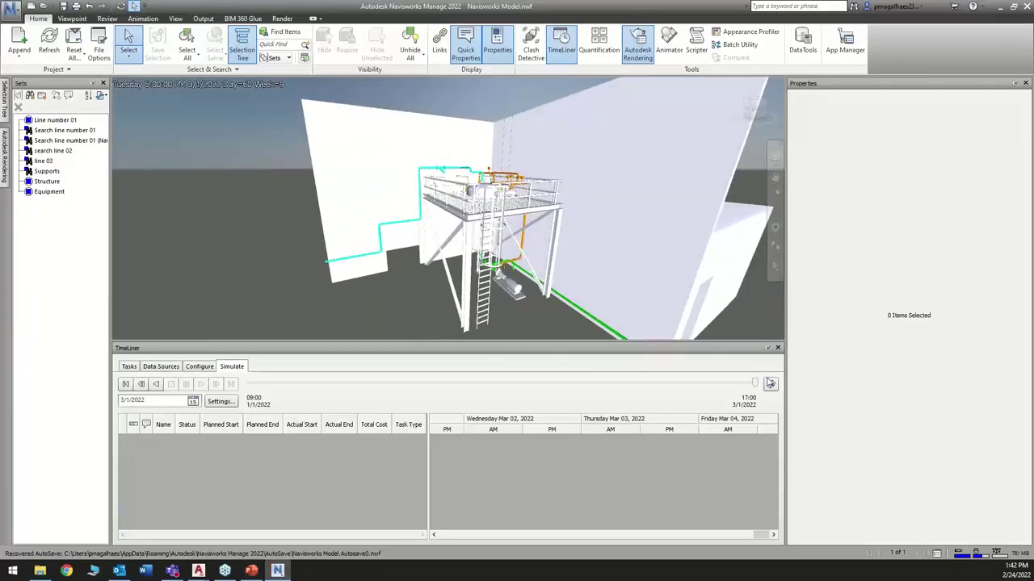
Set the animation export to the Autodesk renderer, Windows AVI output and 20 FPS.
{"action": "left_click", "coordinate": [771, 384]}
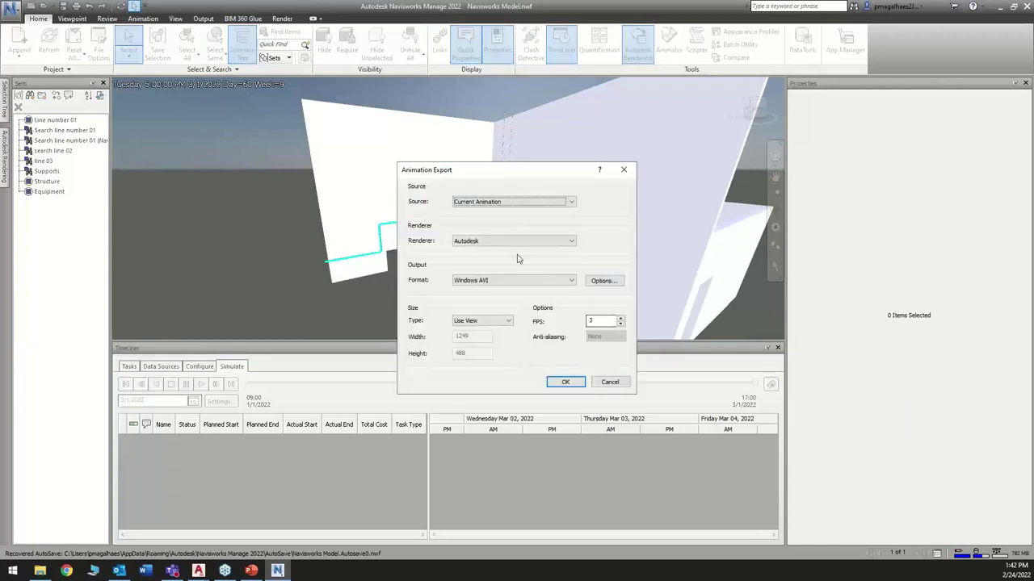
{"action": "left_click", "coordinate": [517, 239]}
{"action": "left_click", "coordinate": [517, 242]}
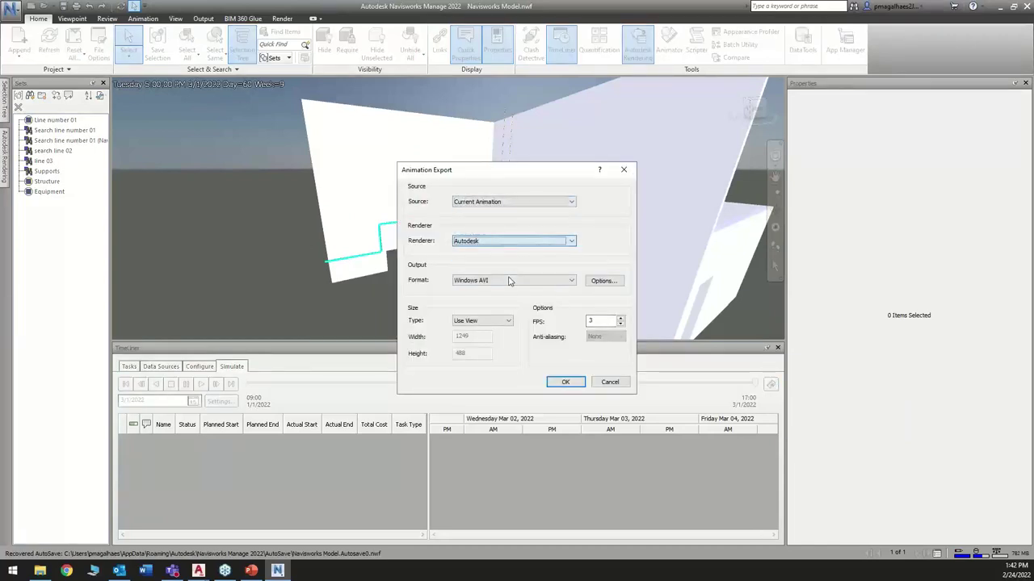
{"action": "left_click", "coordinate": [497, 280]}
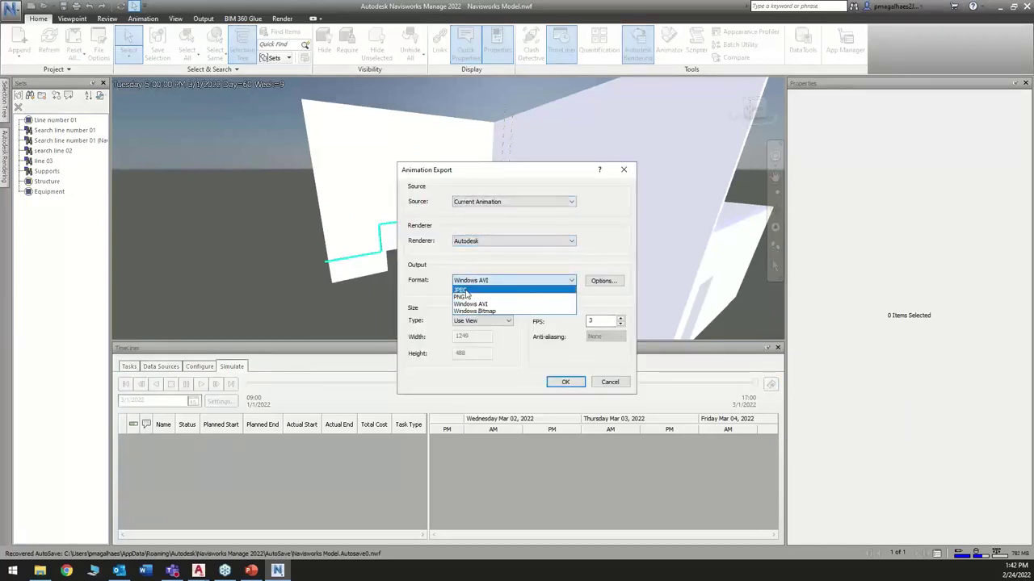
{"action": "left_click", "coordinate": [521, 280]}
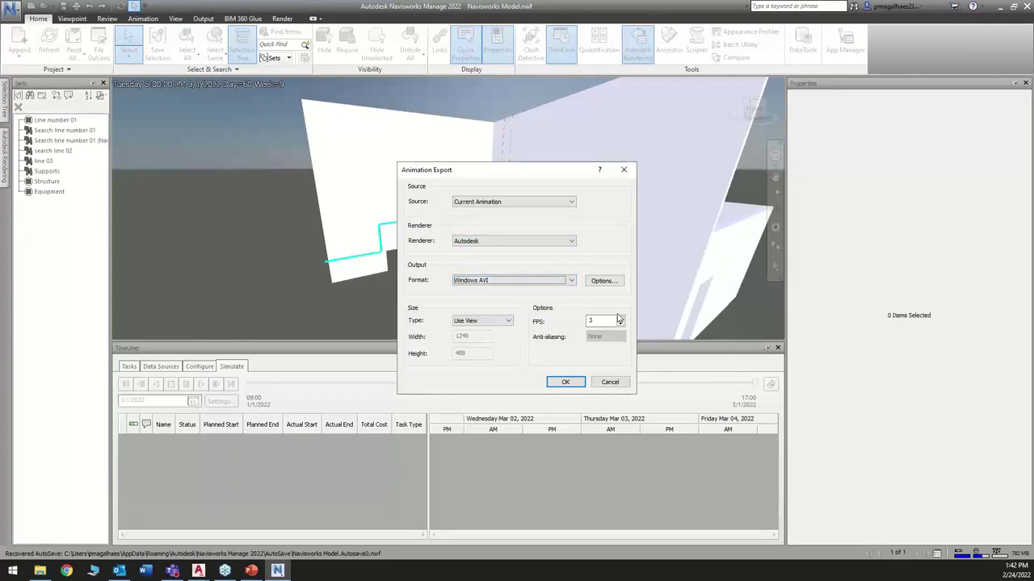
{"action": "left_click_drag", "start_coordinate": [614, 320], "coordinate": [581, 321]}
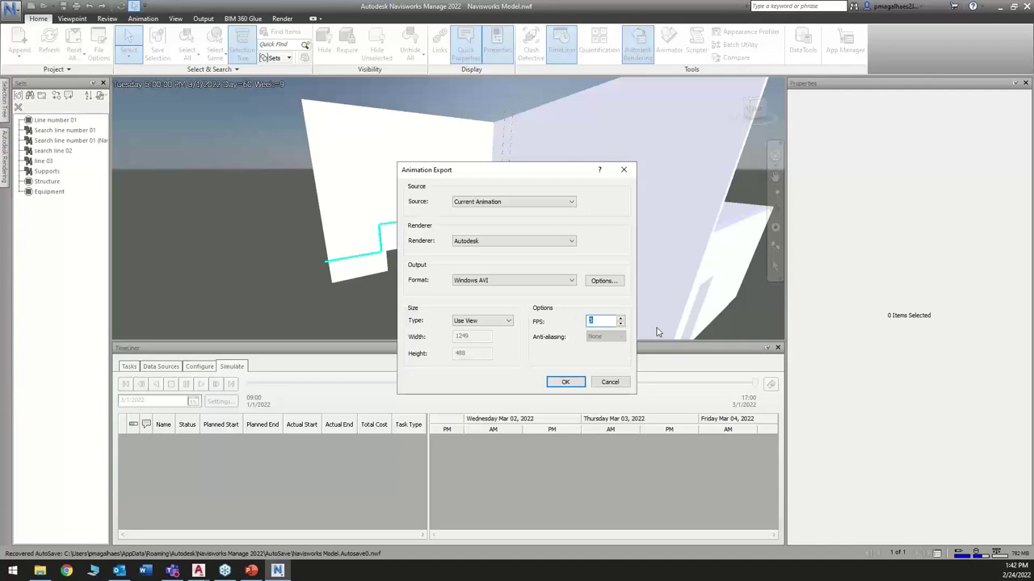
{"action": "type", "text": "20"}
{"action": "left_click", "coordinate": [484, 281]}
{"action": "left_click", "coordinate": [568, 382]}
{"action": "left_click", "coordinate": [567, 382]}
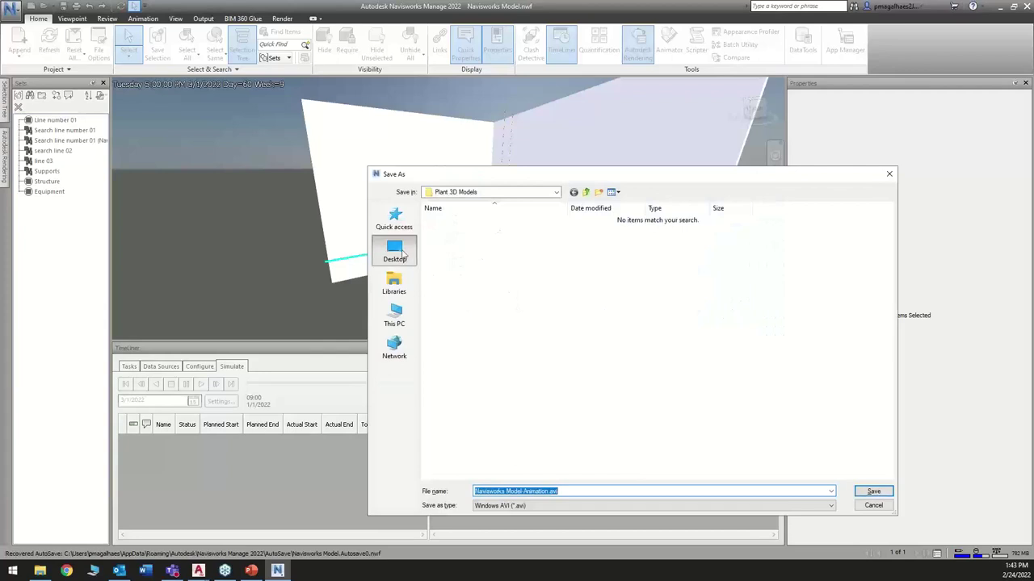
Save the AVI to the Desktop, then cancel the render and review the simulation settings unchanged.
{"action": "left_click", "coordinate": [401, 255]}
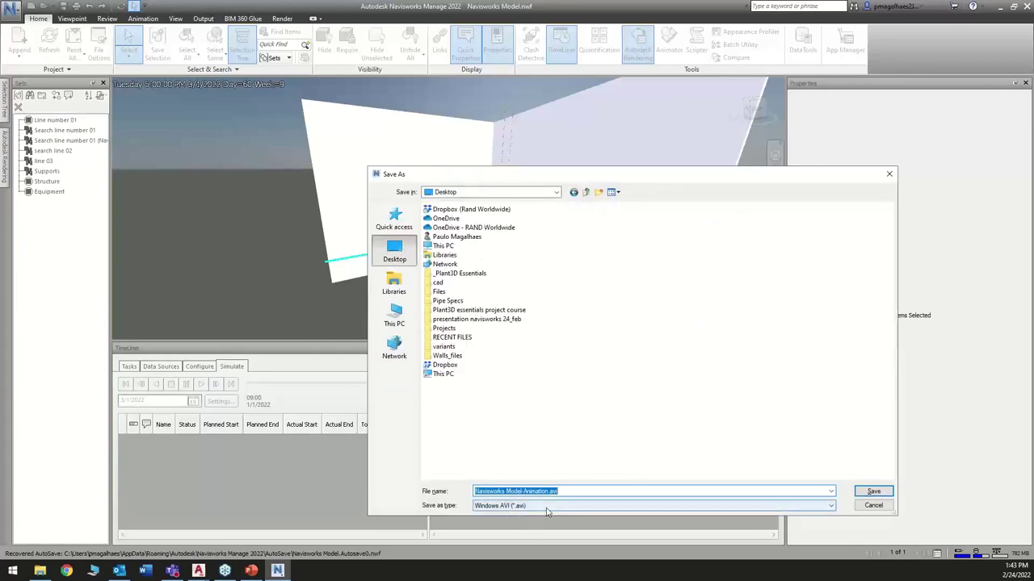
{"action": "left_click", "coordinate": [873, 492]}
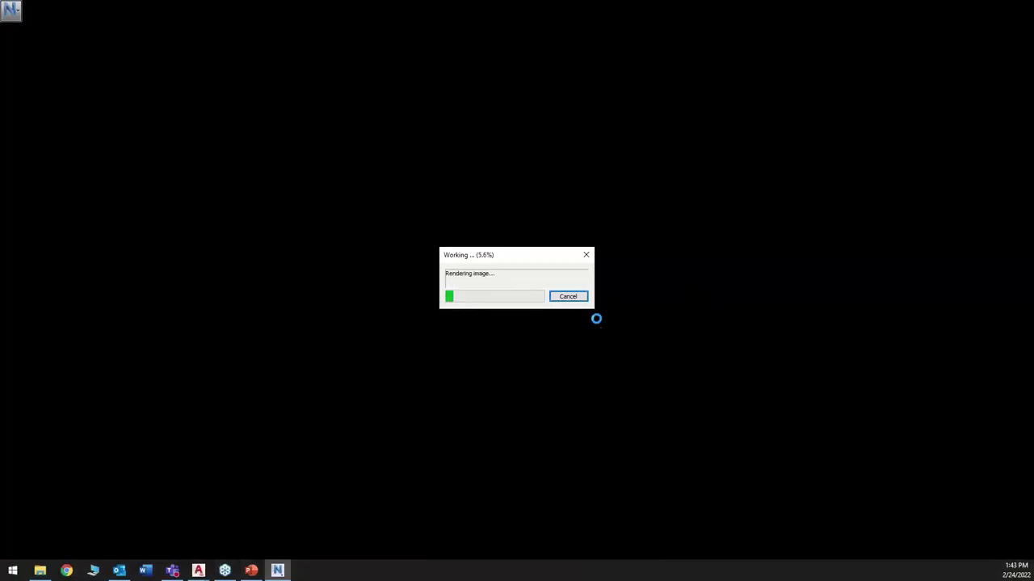
{"action": "left_click", "coordinate": [569, 297]}
{"action": "left_click", "coordinate": [554, 323]}
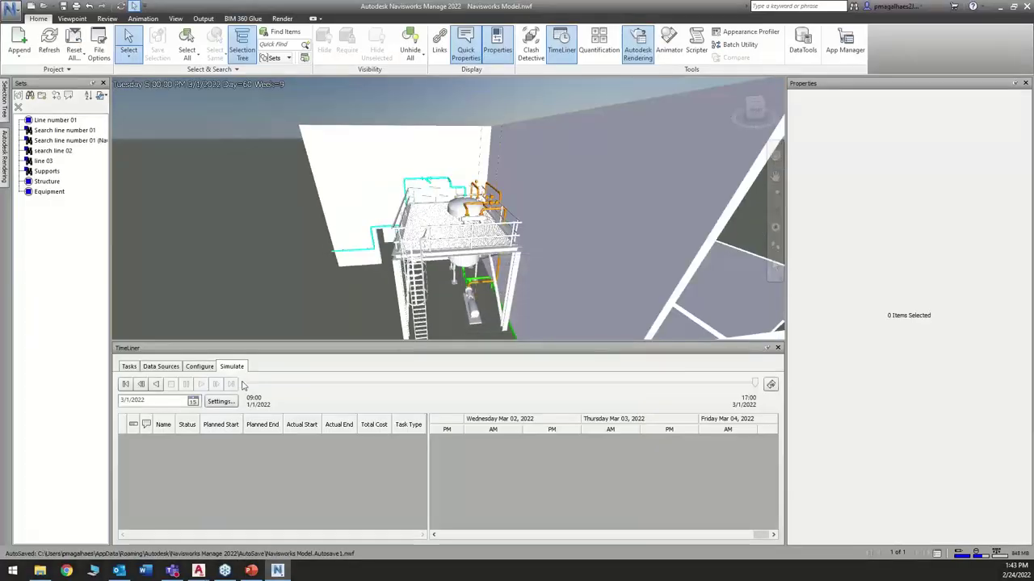
{"action": "left_click", "coordinate": [219, 401]}
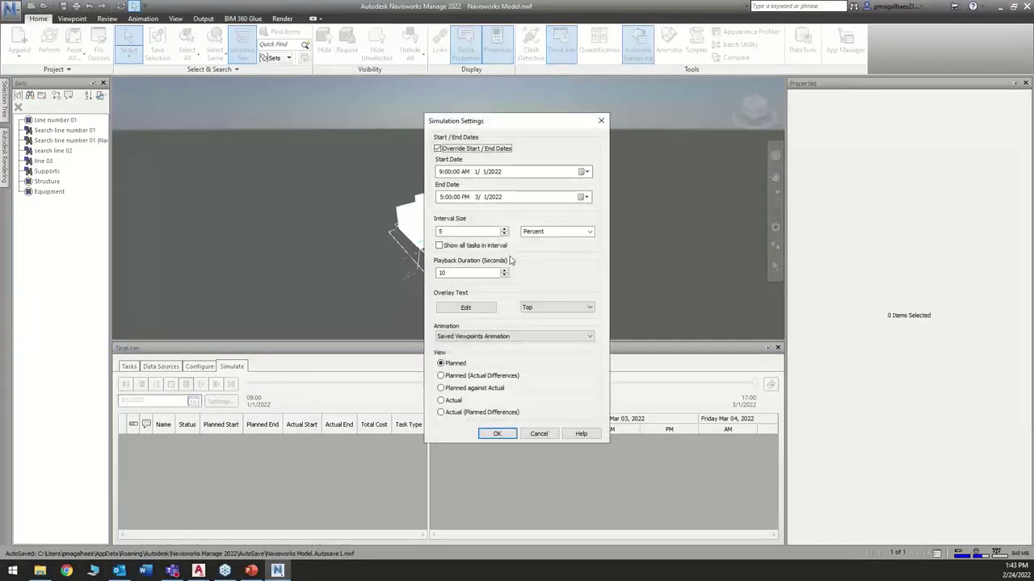
{"action": "left_click", "coordinate": [538, 434]}
Export the animation again as Windows AVI at 5 FPS and save the file.
{"action": "left_click", "coordinate": [771, 385]}
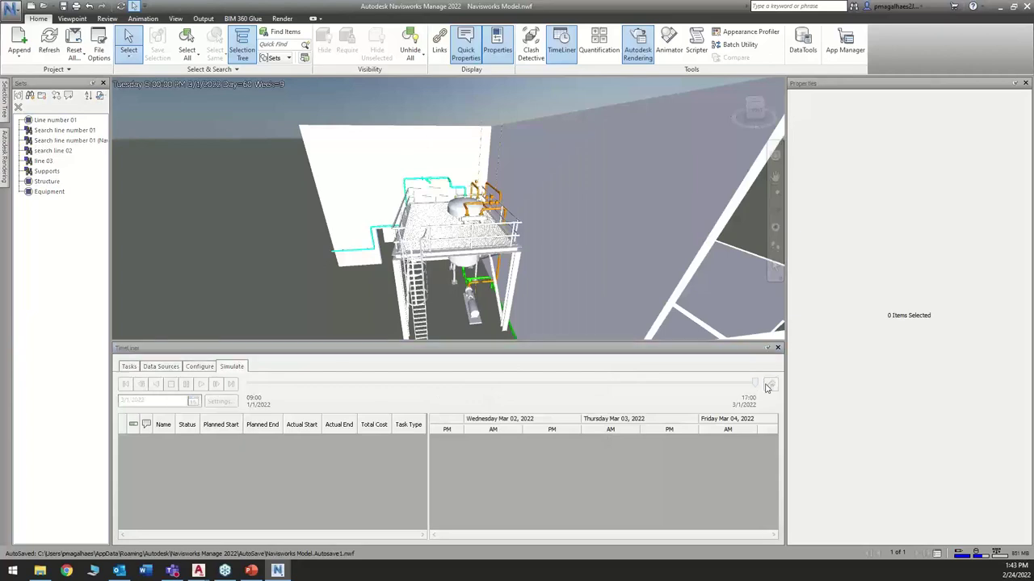
{"action": "left_click", "coordinate": [515, 281]}
{"action": "left_click", "coordinate": [515, 287]}
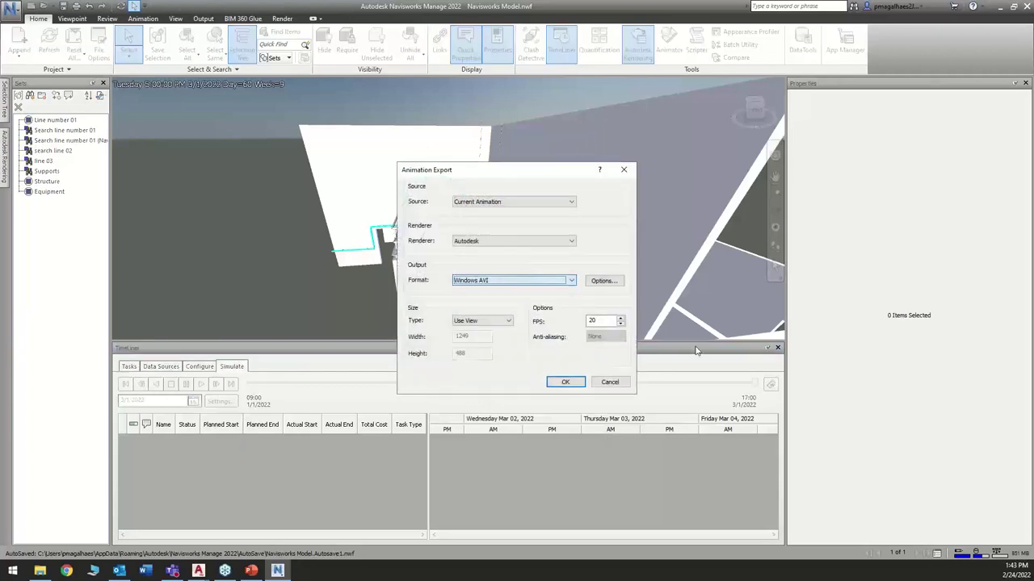
{"action": "key", "text": "Tab"}
{"action": "key", "text": "Tab"}
{"action": "key", "text": "Tab"}
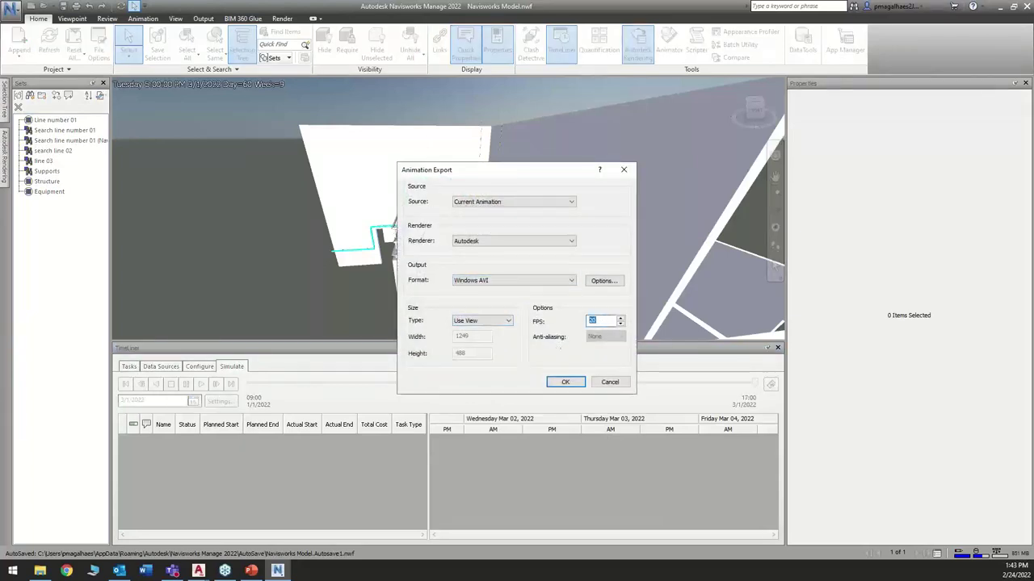
{"action": "type", "text": "5"}
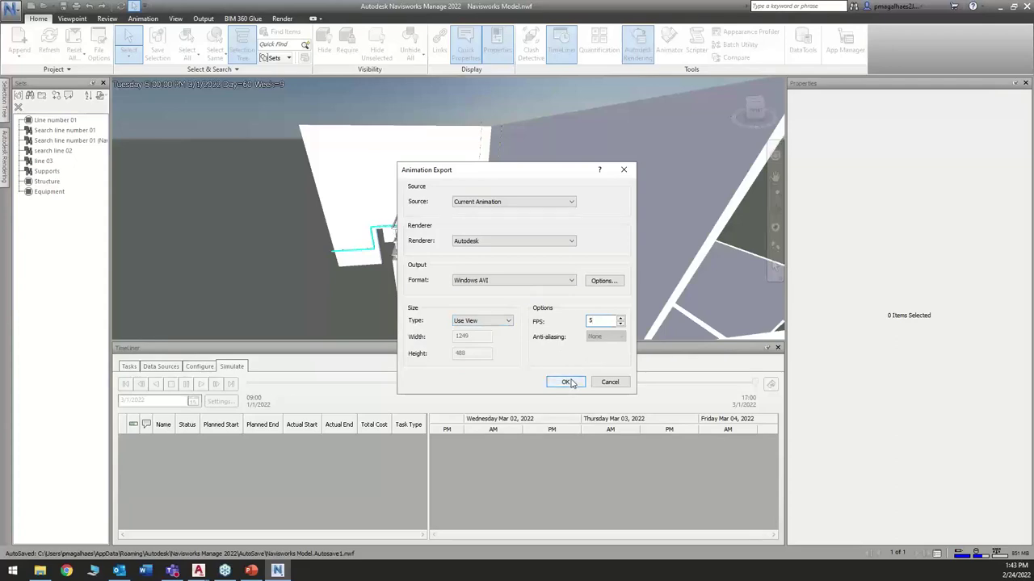
{"action": "left_click", "coordinate": [567, 382]}
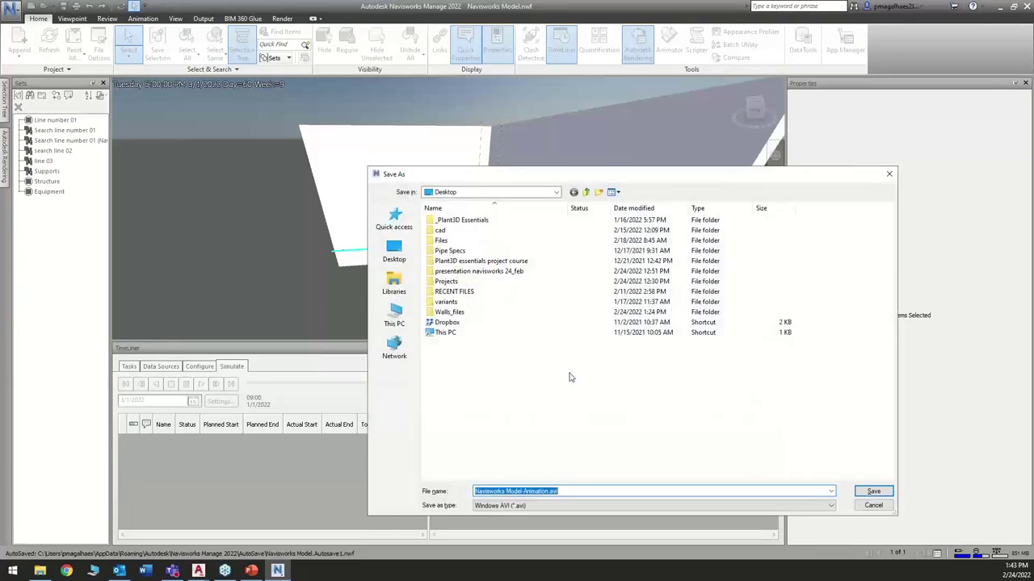
{"action": "left_click", "coordinate": [873, 491]}
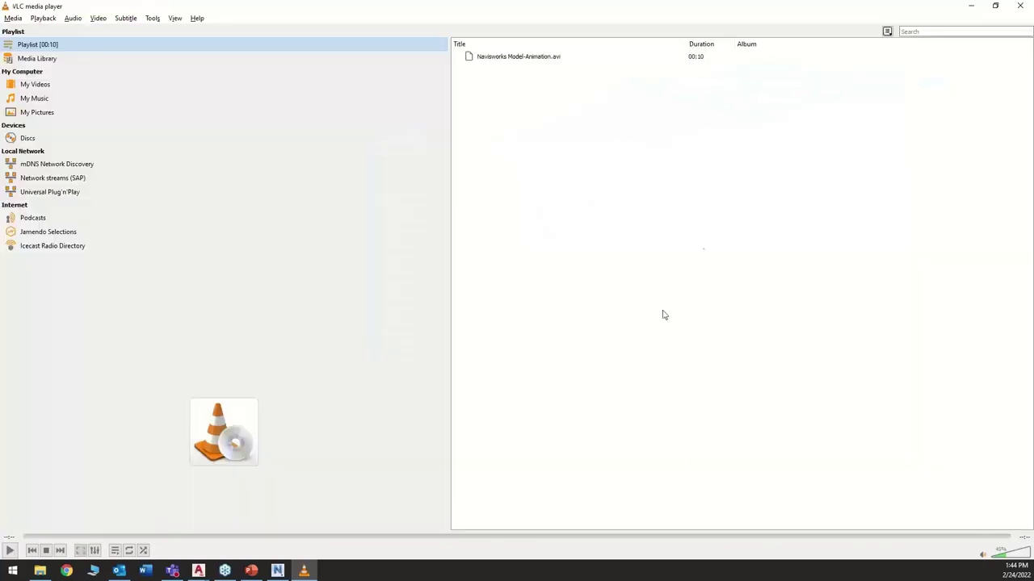
Close VLC and advance the PowerPoint slide show to slide 35, 'Questions?'.
{"action": "left_click", "coordinate": [1020, 6]}
{"action": "key", "text": "alt+Tab"}
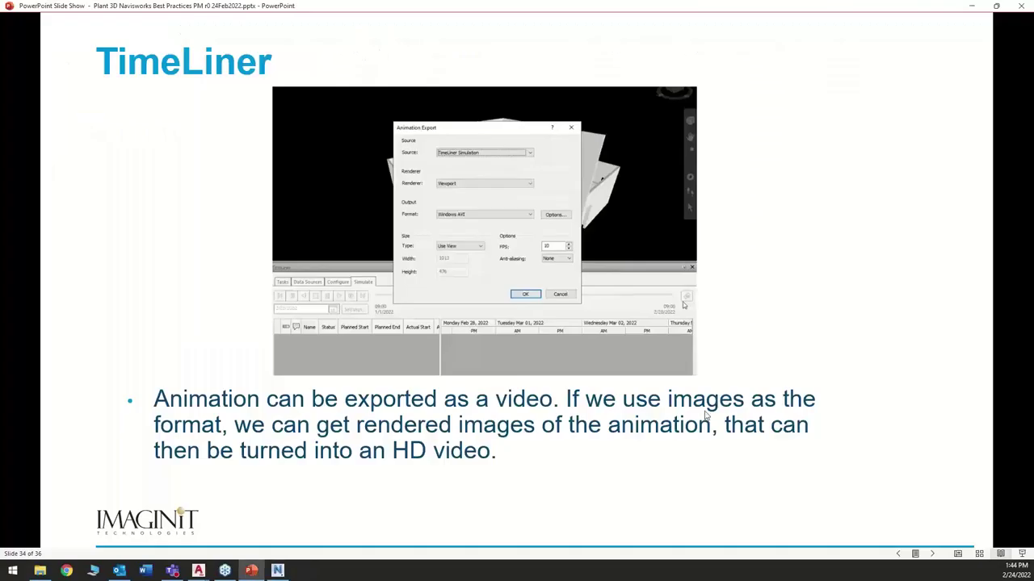
{"action": "left_click", "coordinate": [807, 356]}
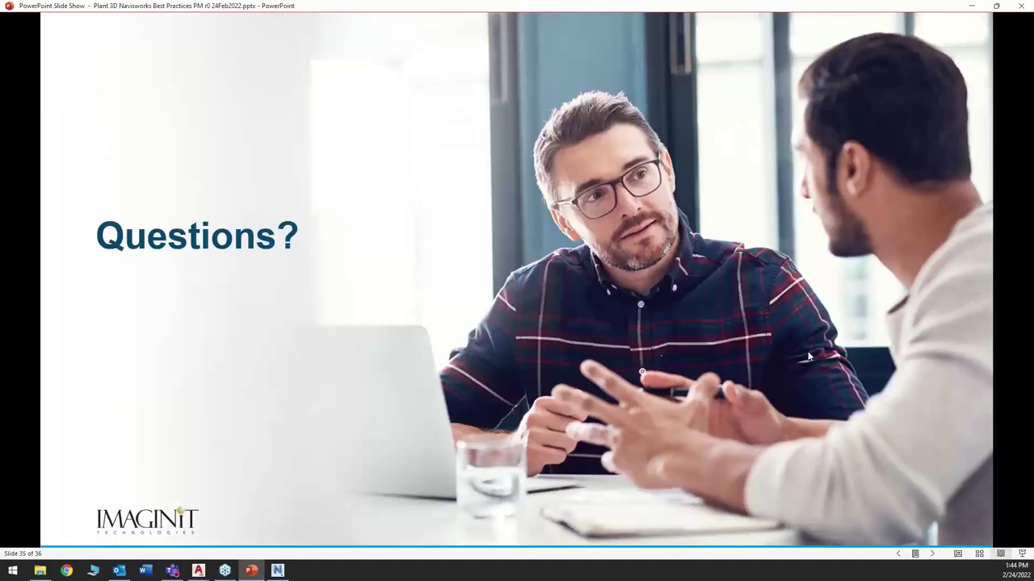